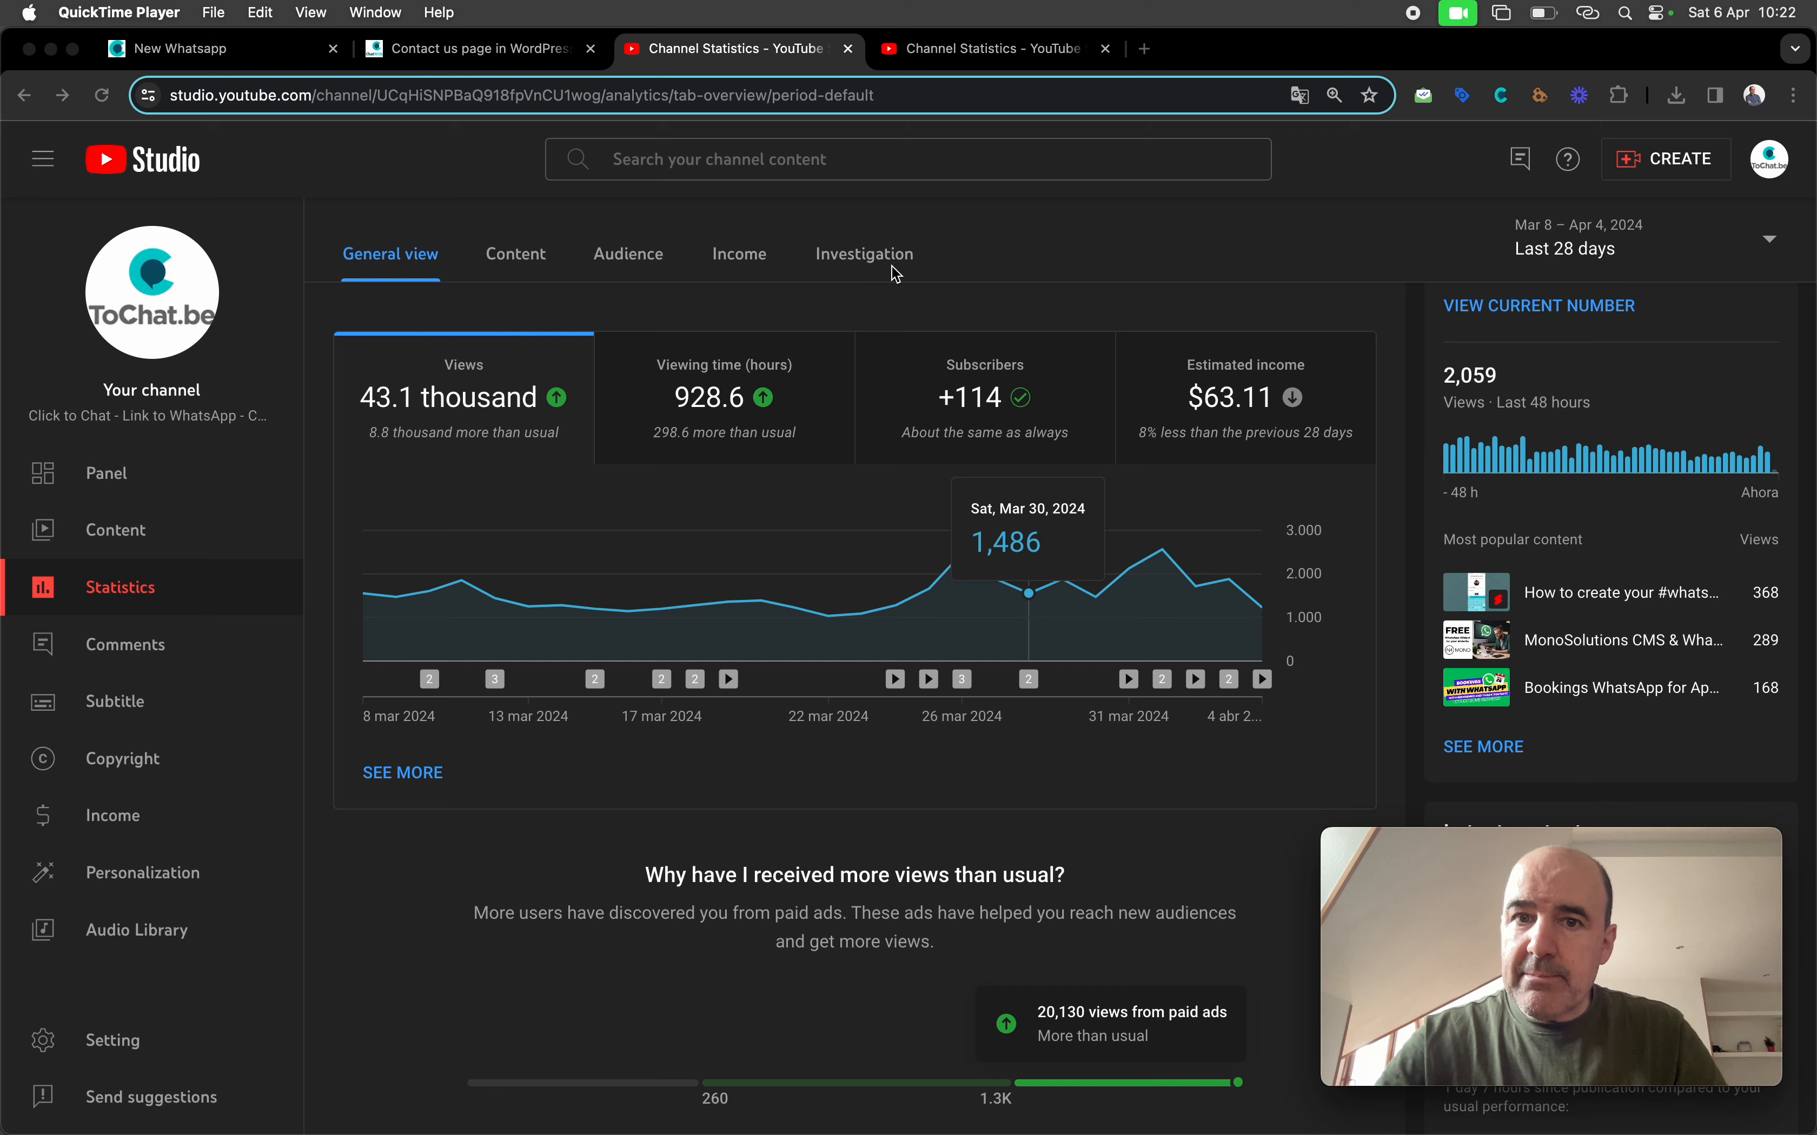
Switch to the YouTube Studio Investigation tab showing top searches like 'click to chat wordpress plugin'
click(951, 59)
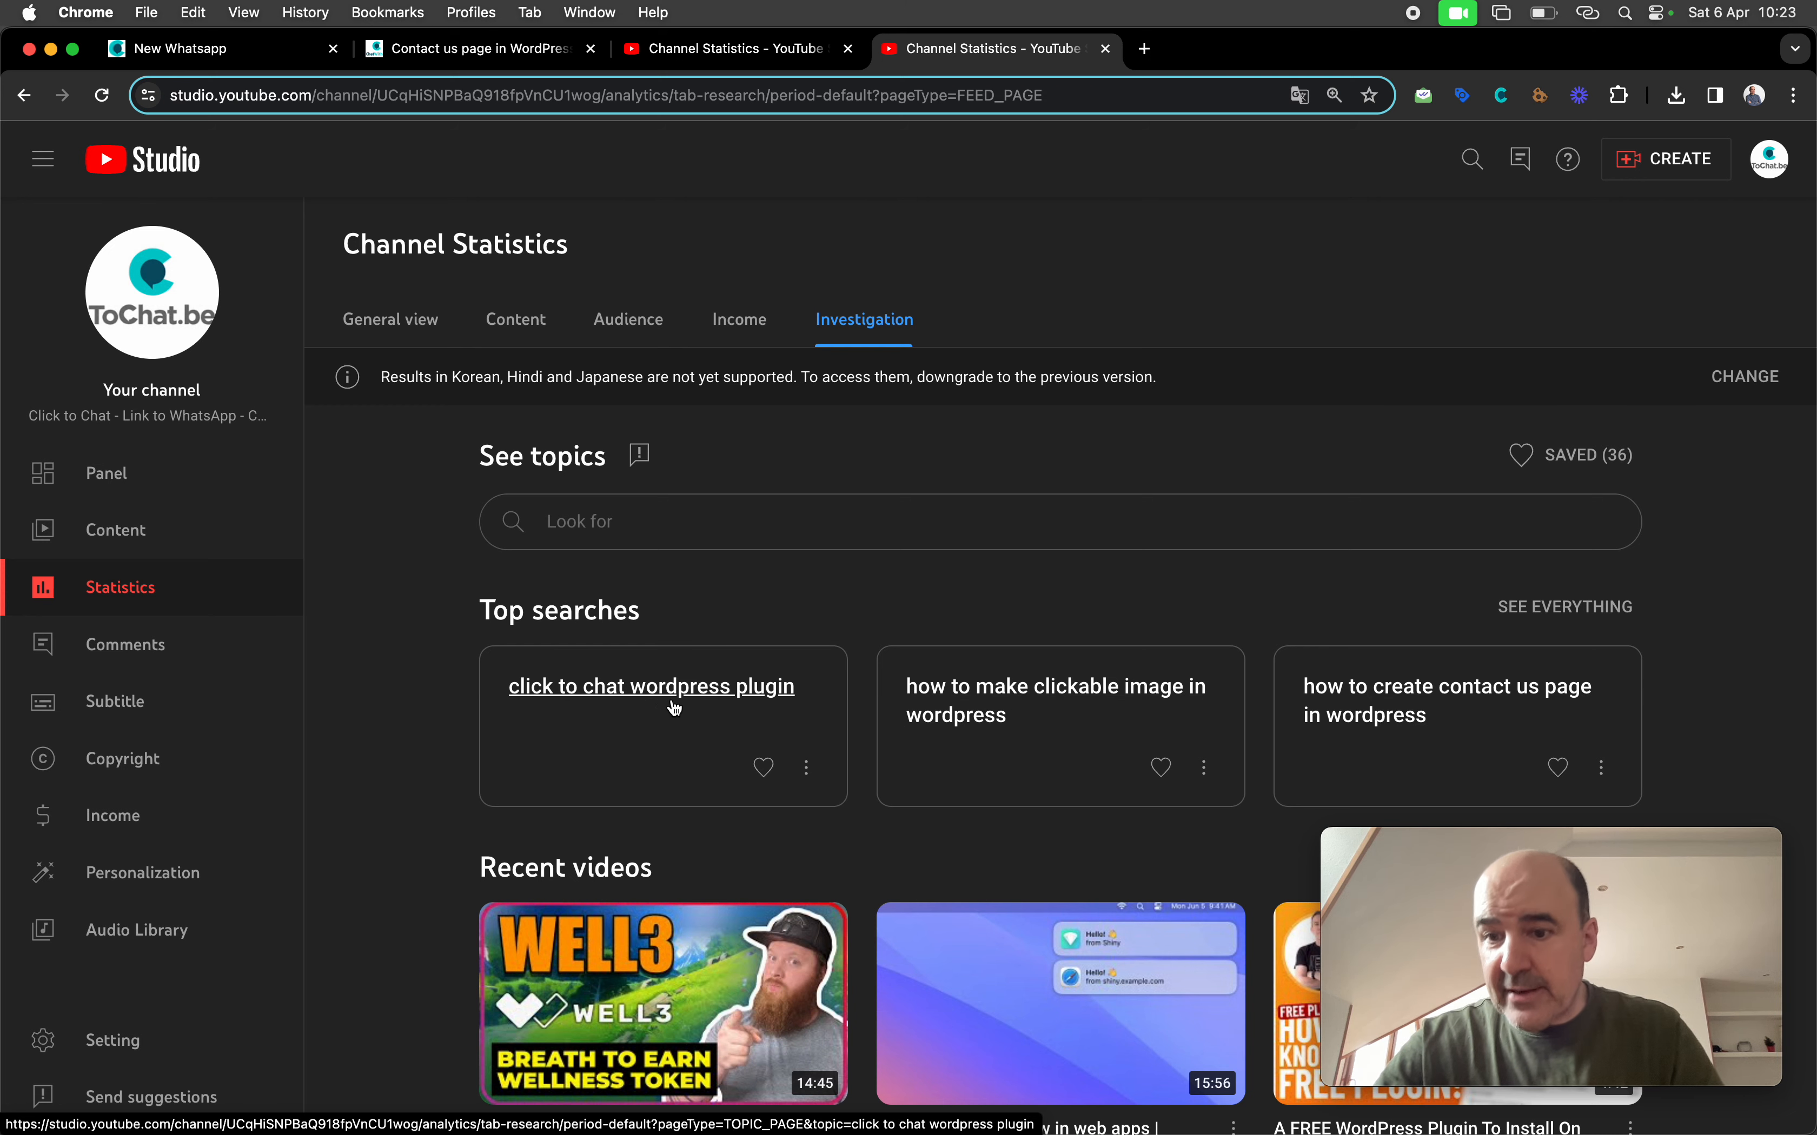
scroll(721, 734, down, 10)
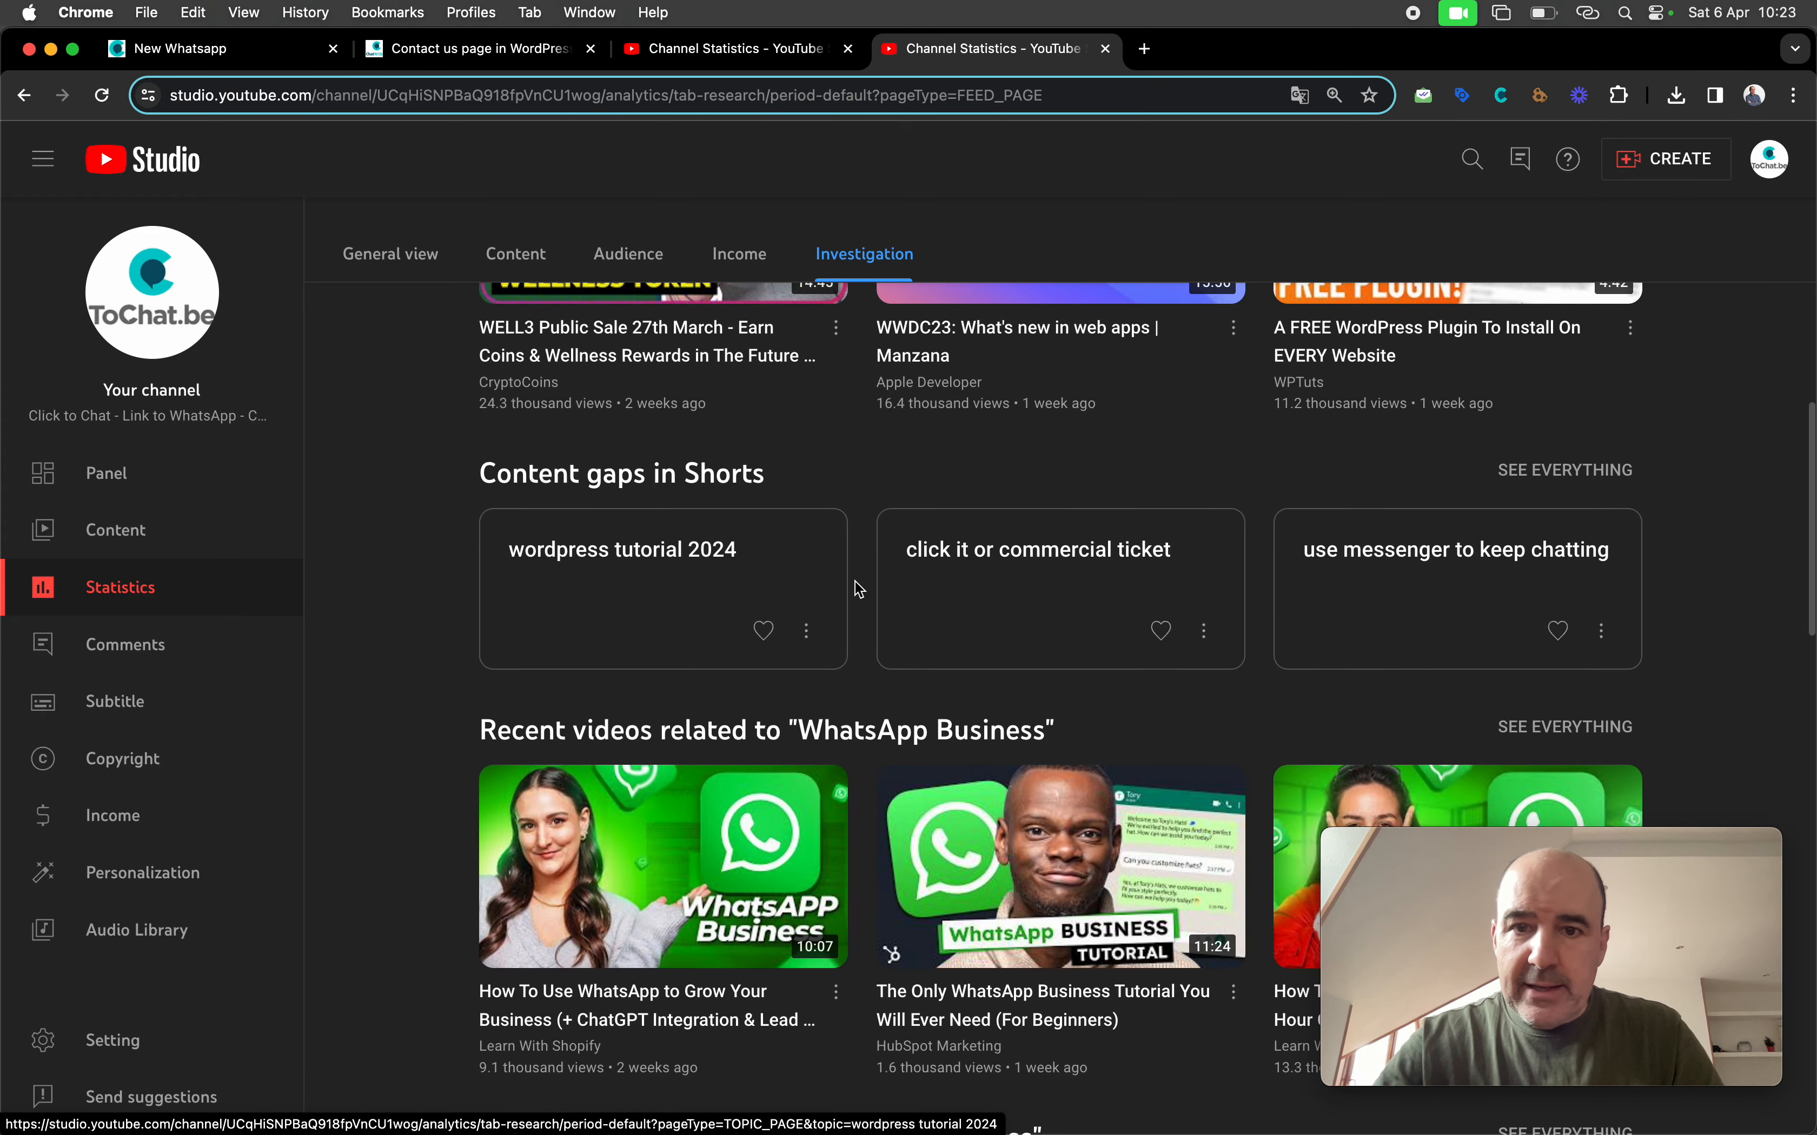
scroll(860, 590, down, 8)
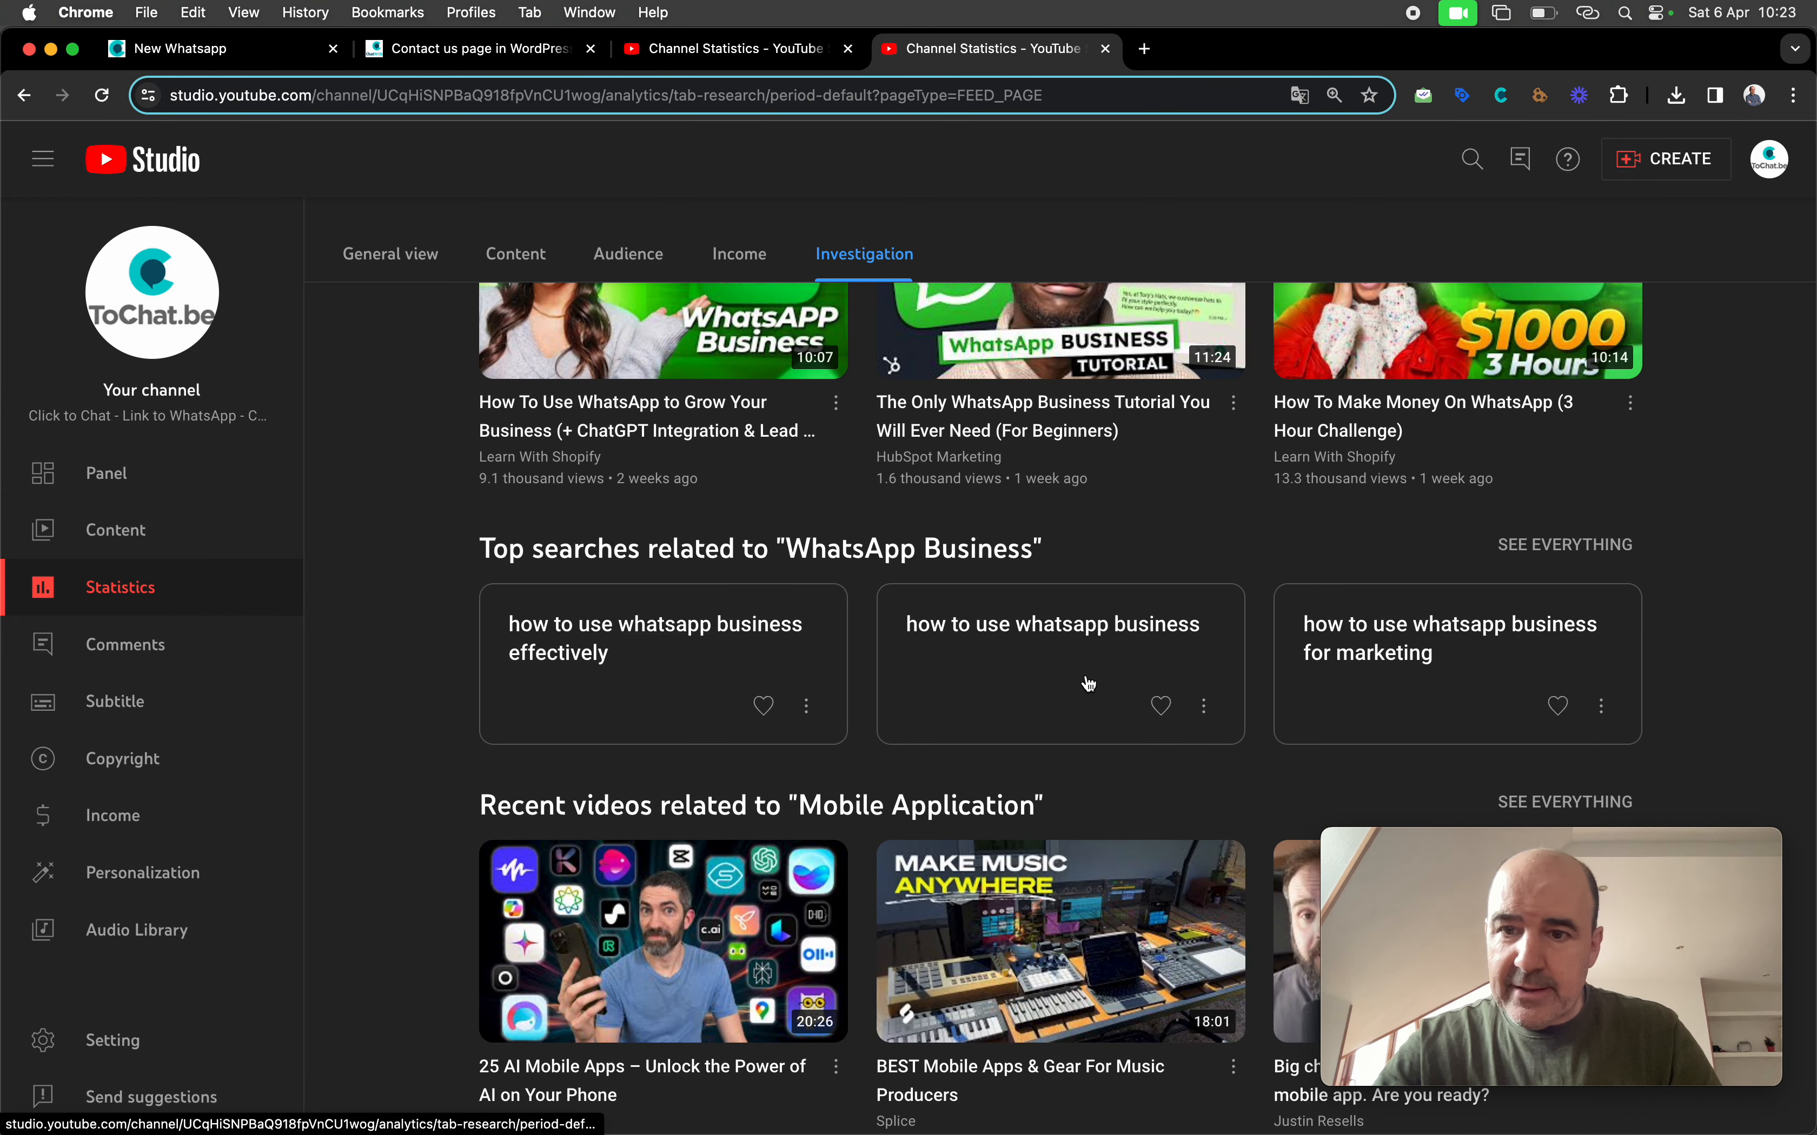
scroll(1089, 684, down, 8)
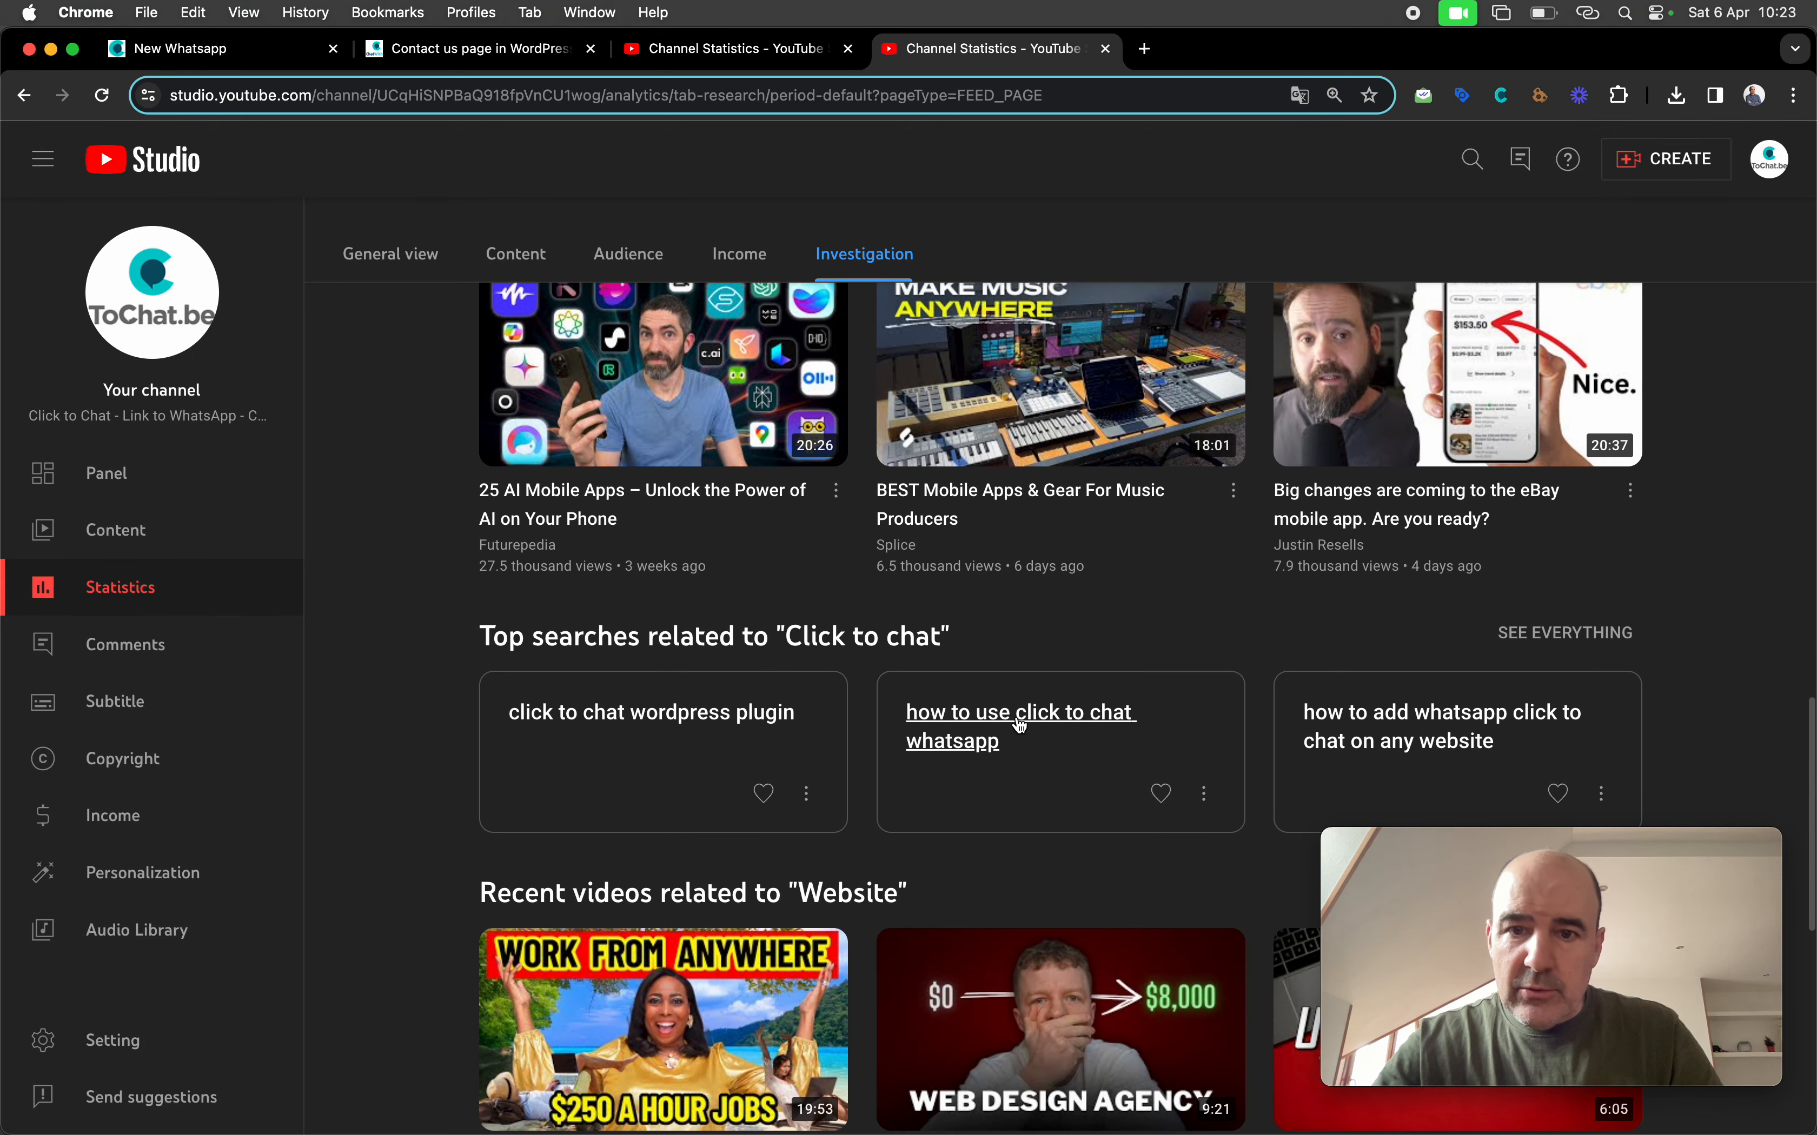
scroll(1088, 770, up, 2)
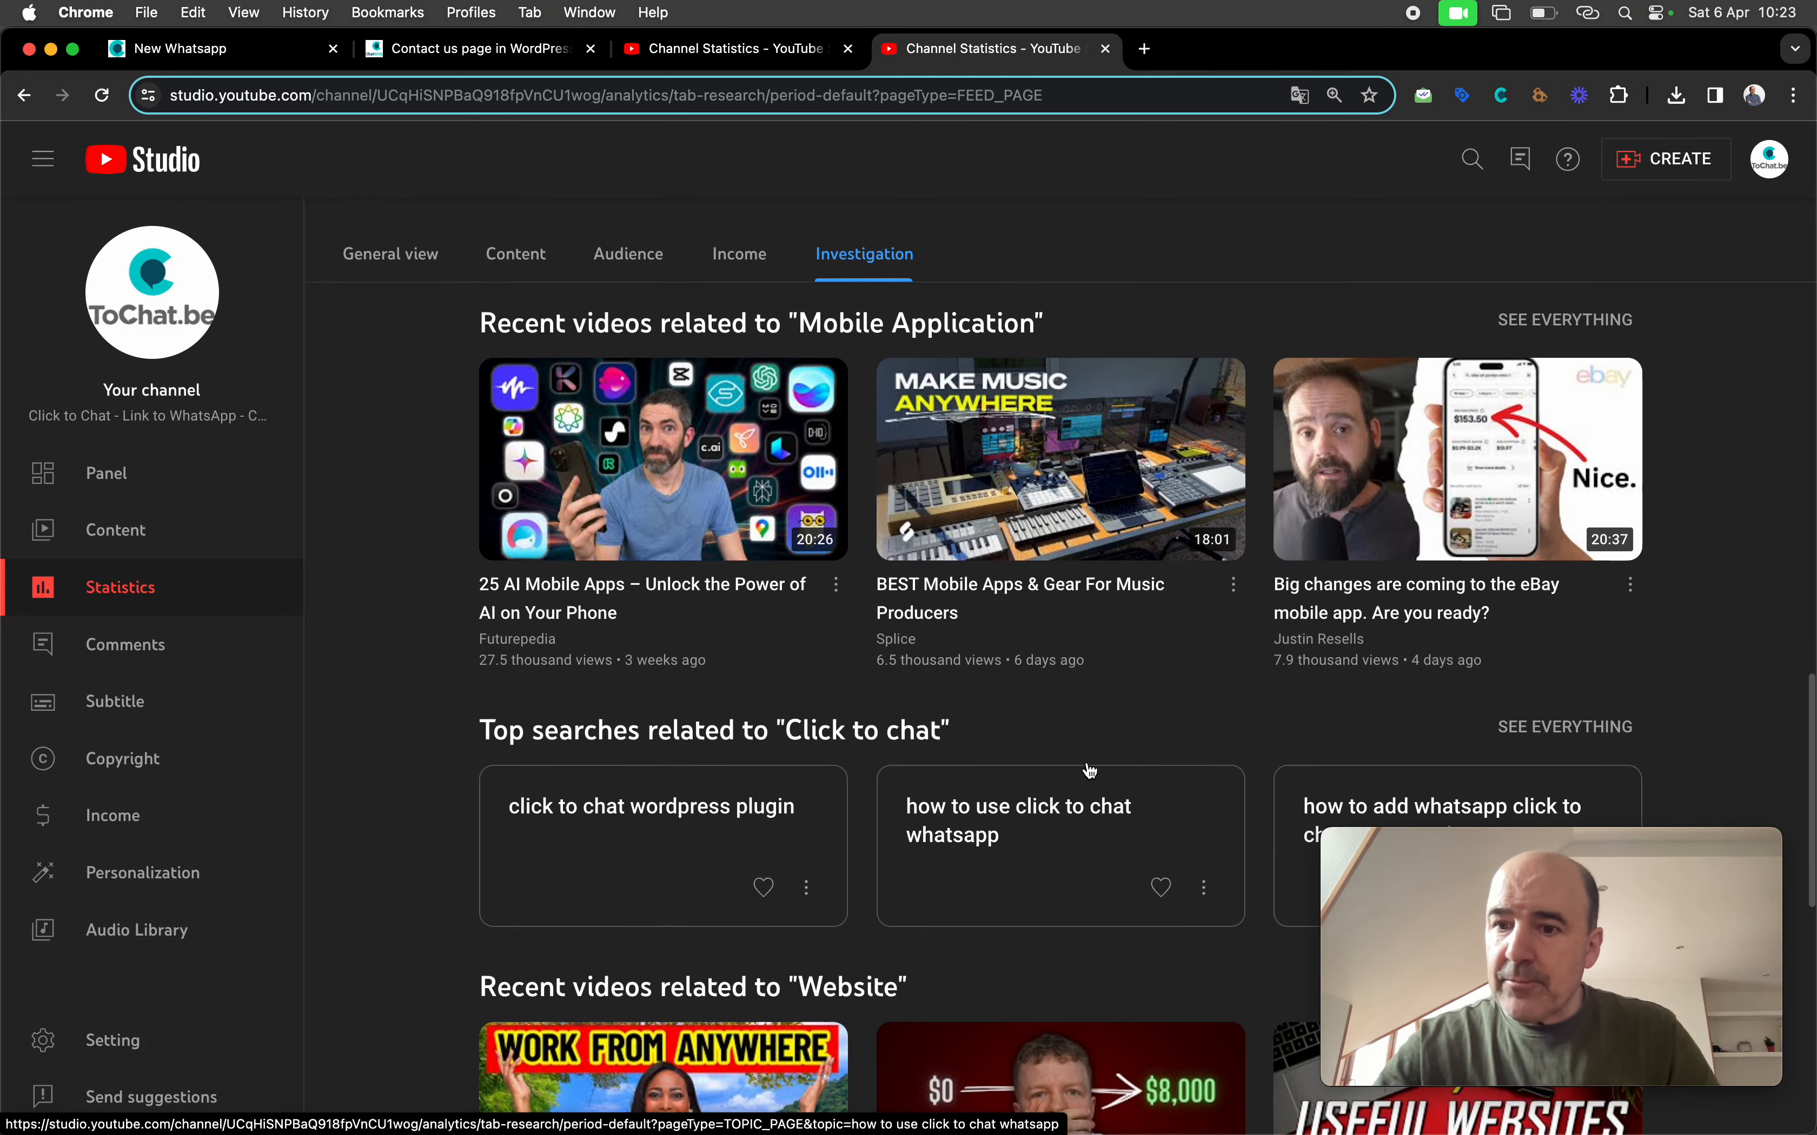
scroll(1090, 771, up, 12)
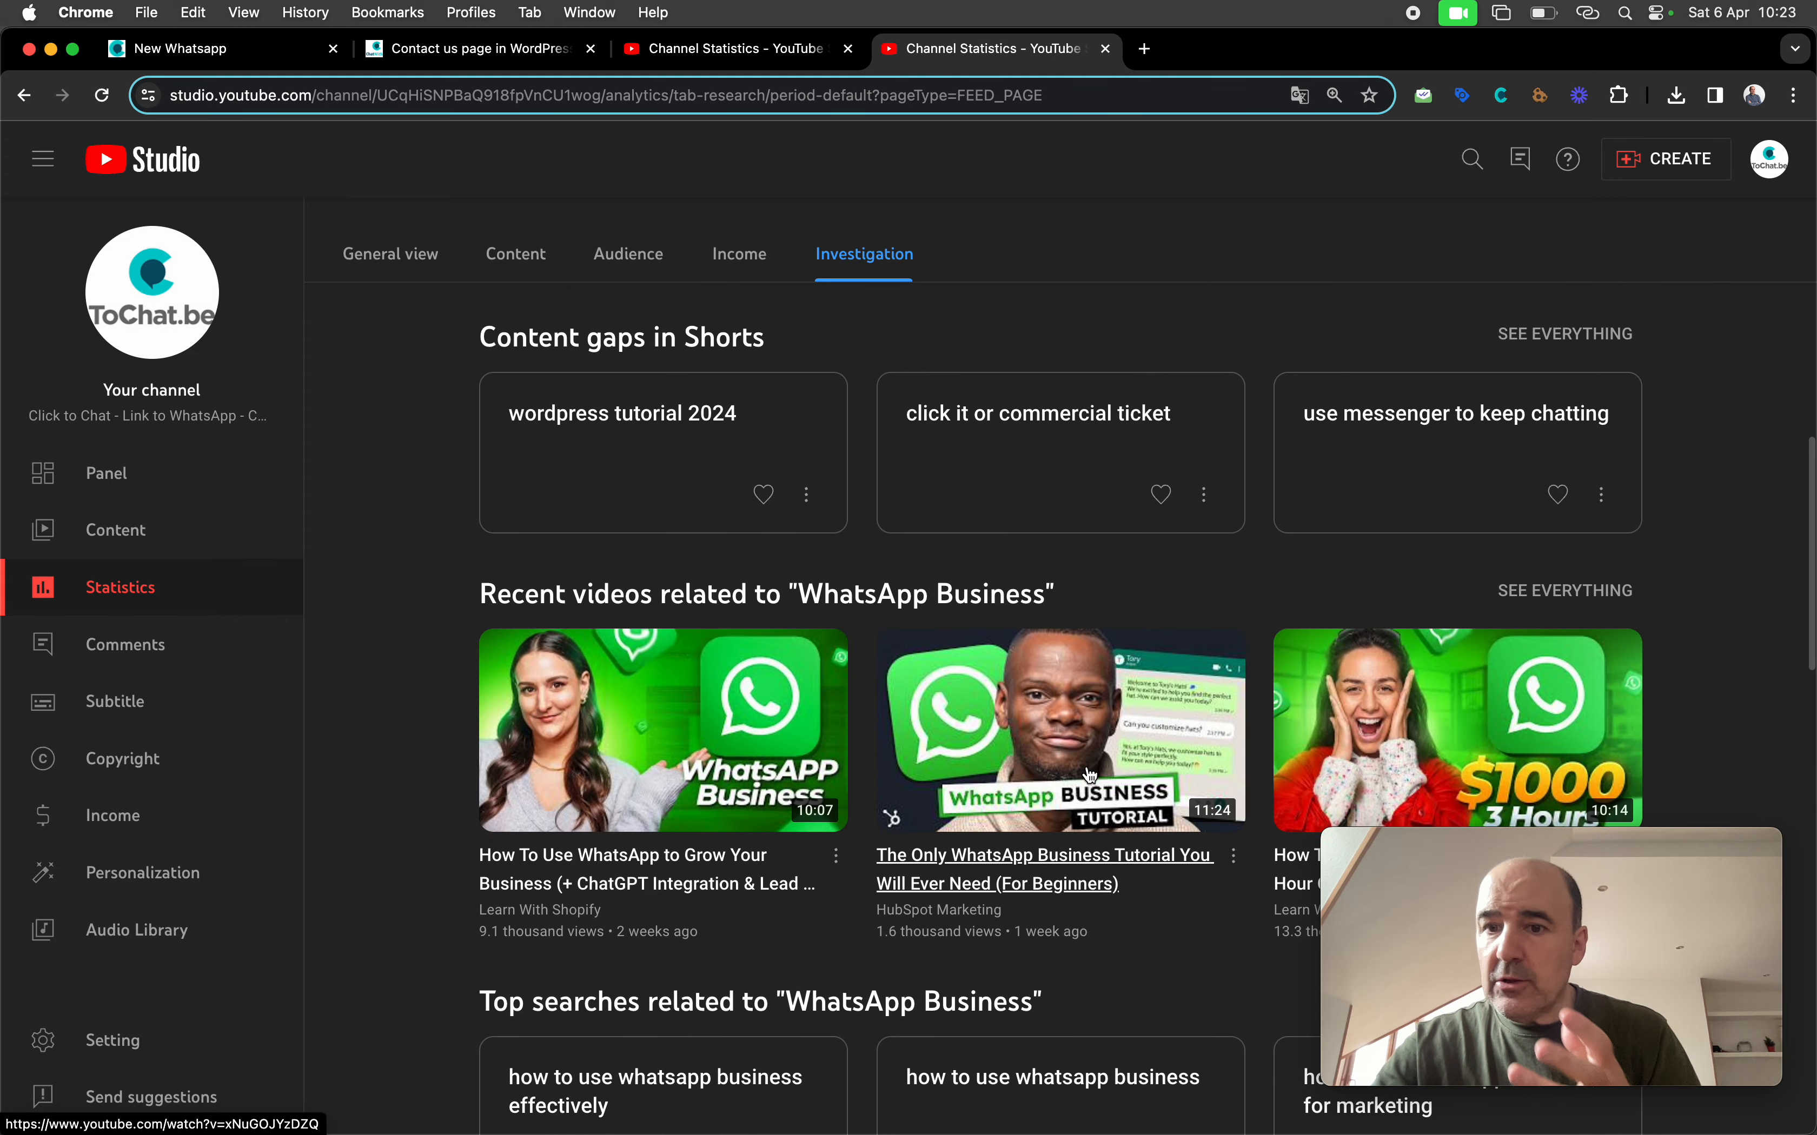
scroll(1090, 774, up, 15)
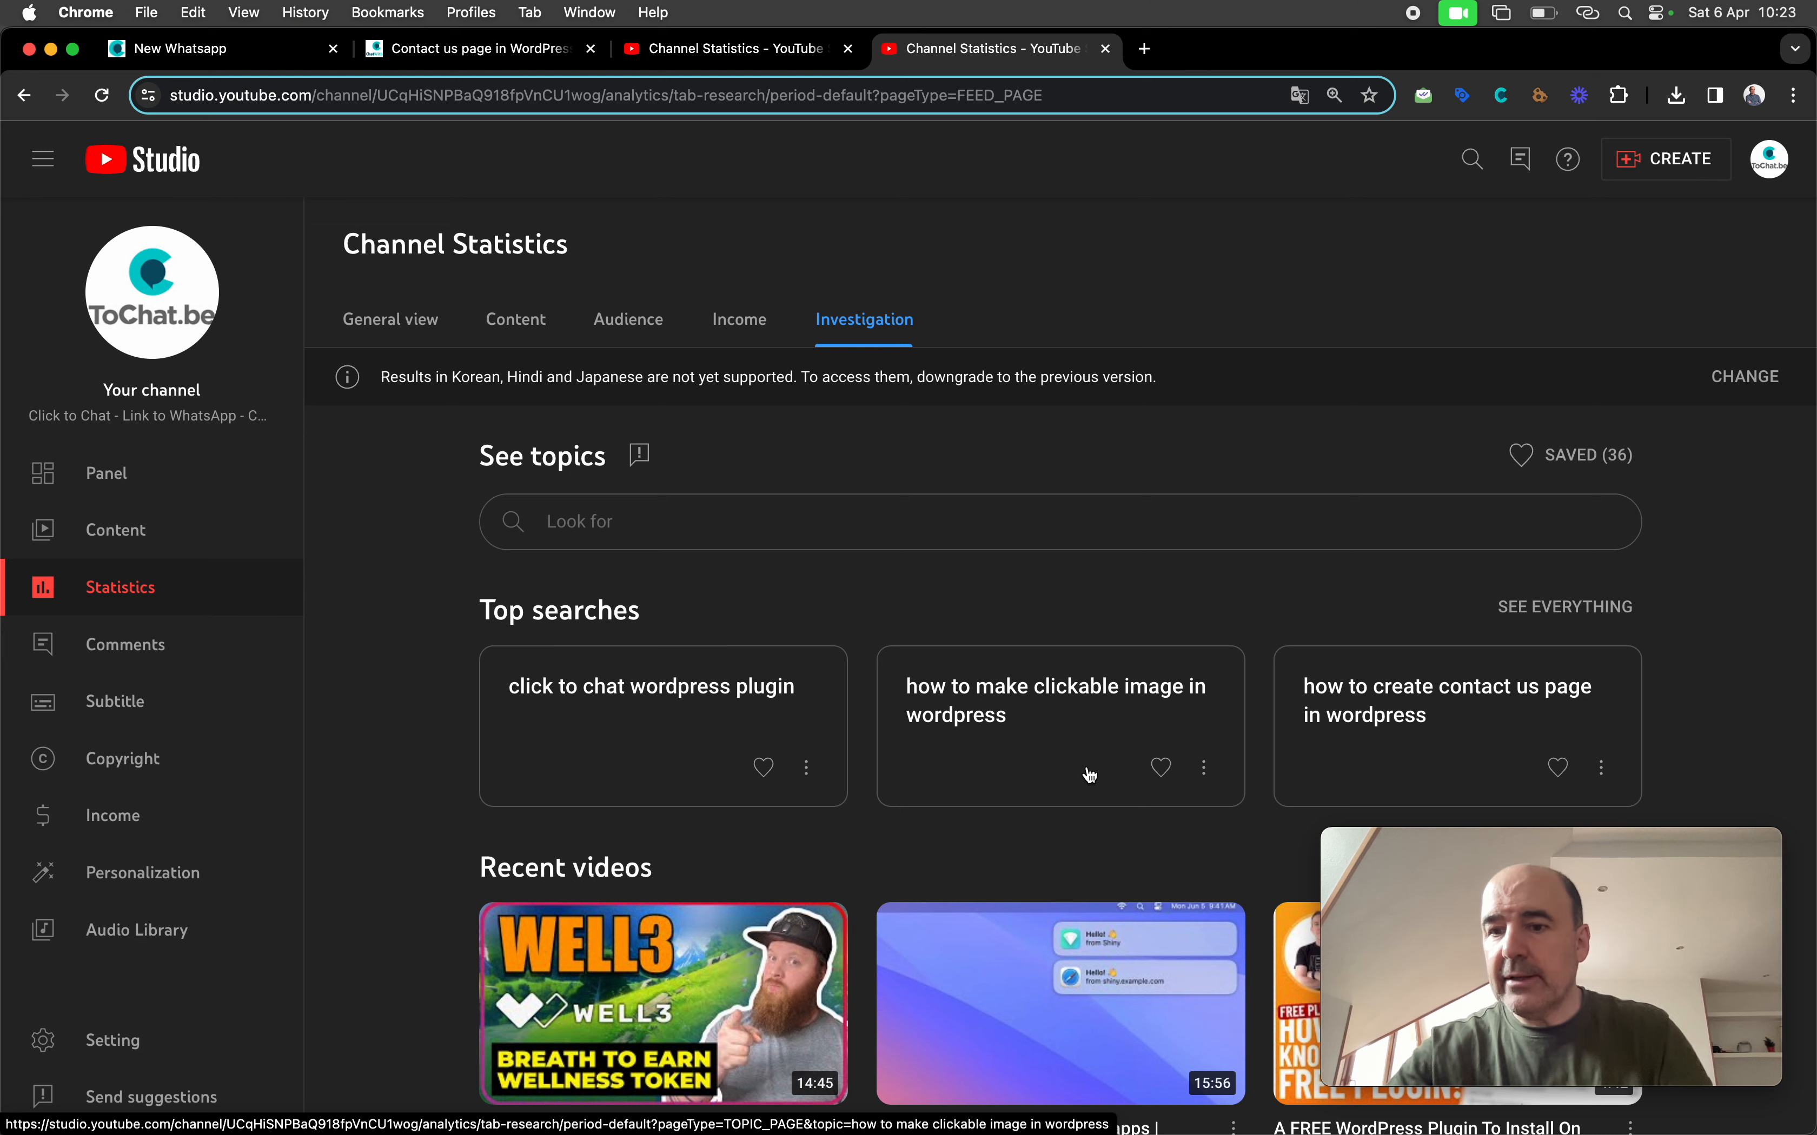
Bring up the 'Contact us page in WordPress With WhatsApp Button' post and look over its WhatsApp form
click(468, 60)
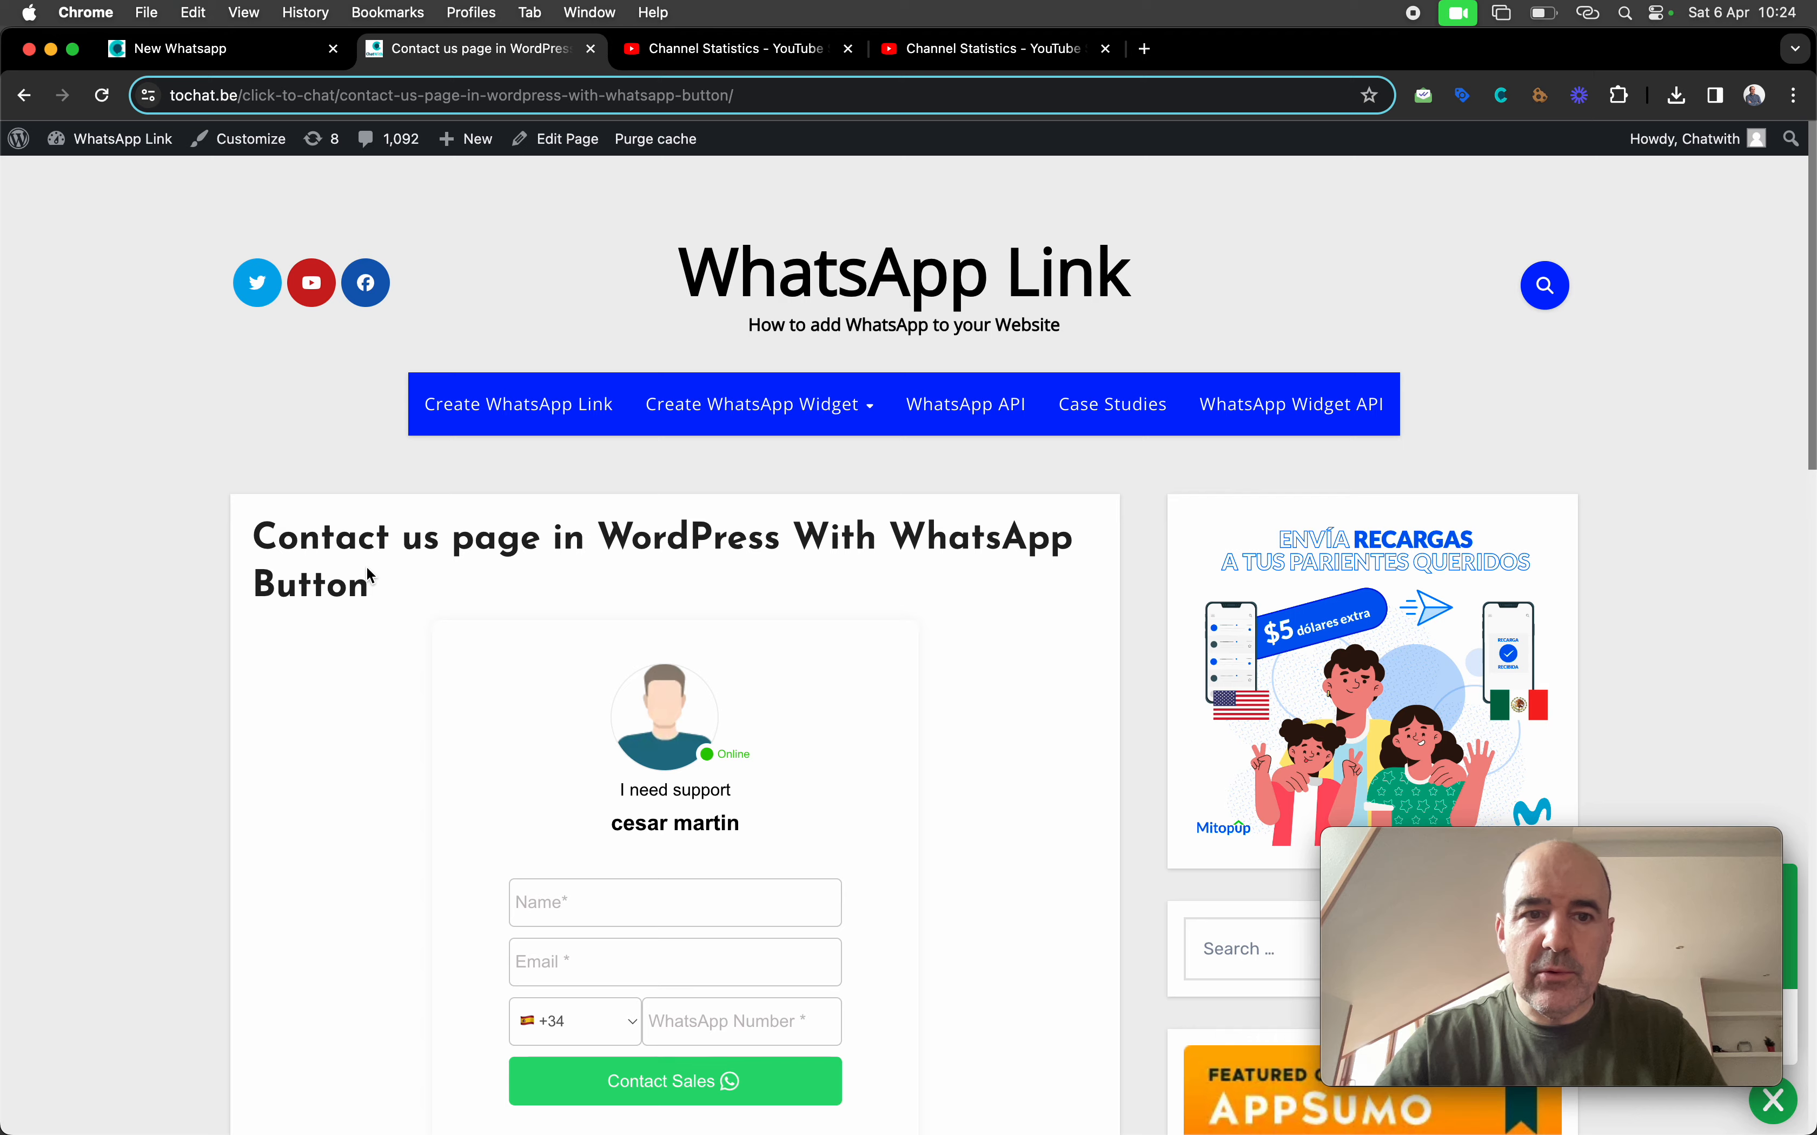
scroll(368, 571, down, 3)
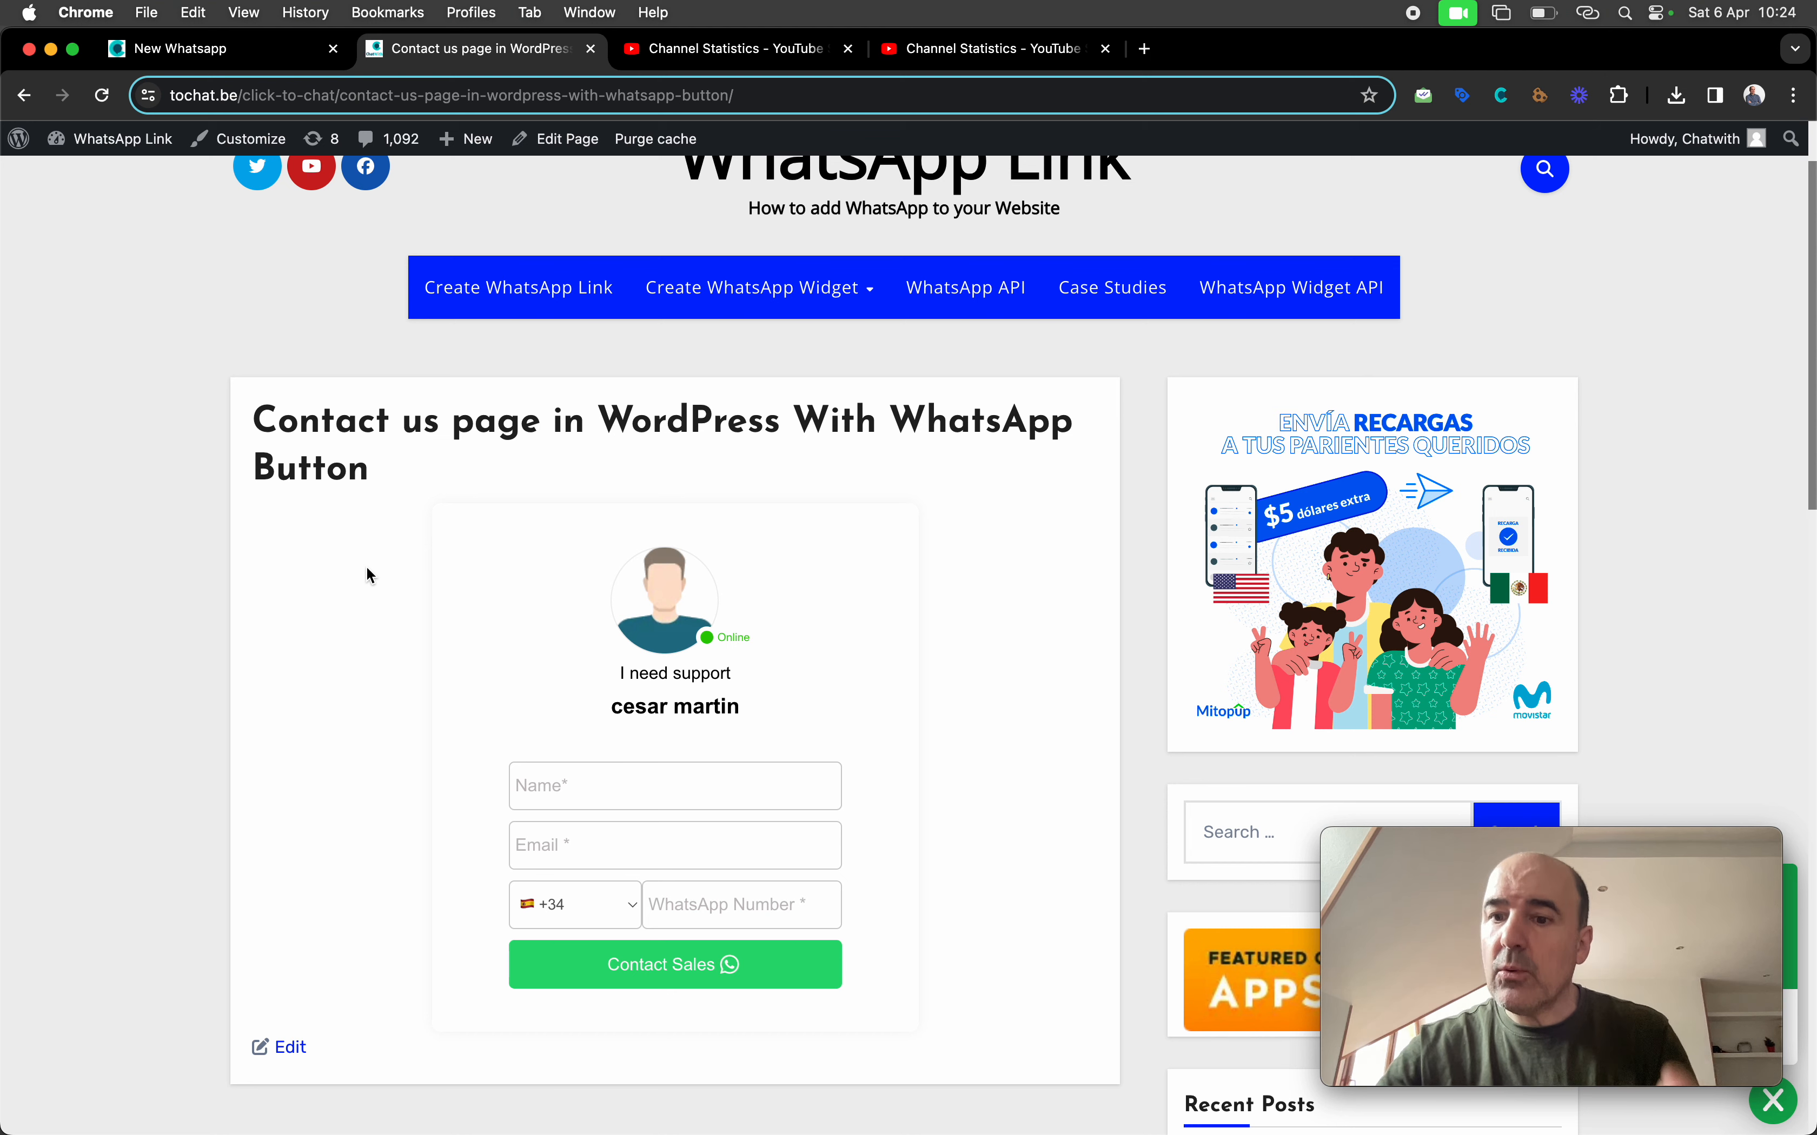
scroll(288, 565, up, 3)
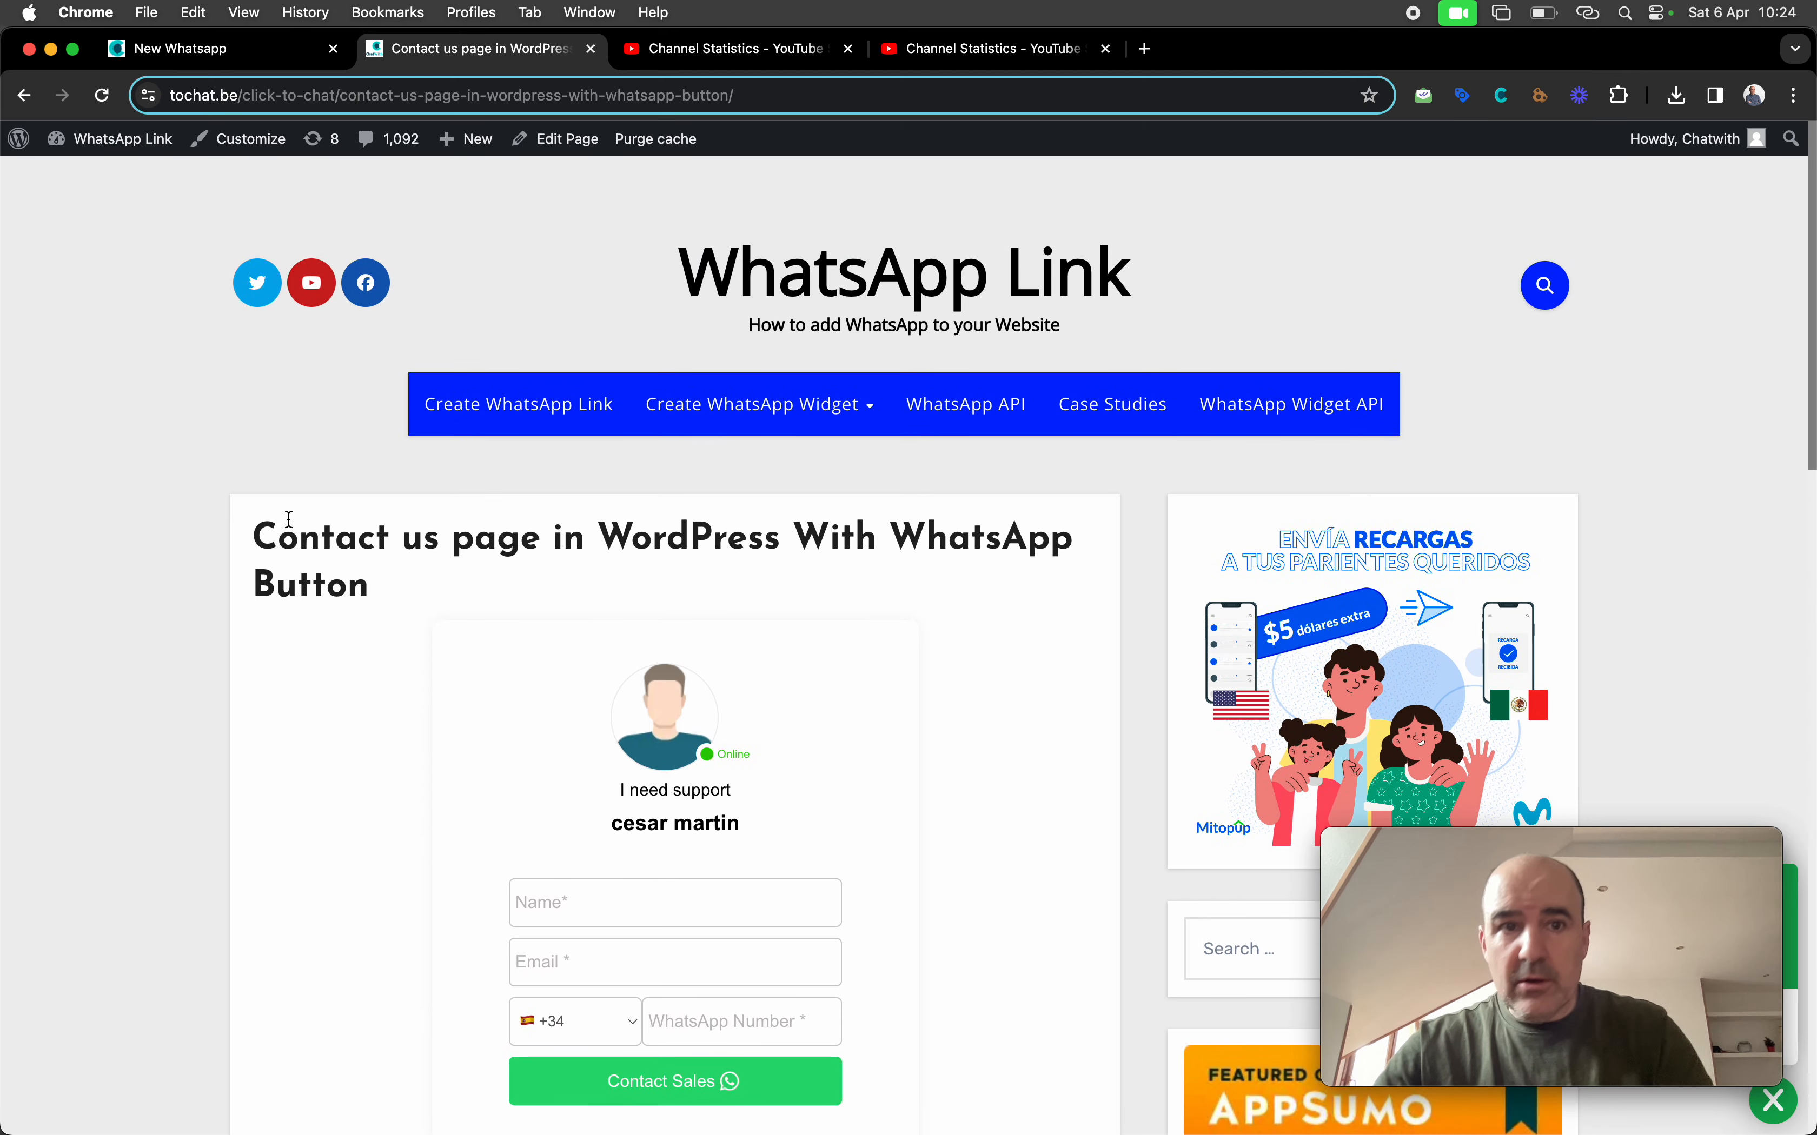
From the 'New Whatsapp' tab, open Widgets > Create and edit to list all 7 widgets
click(235, 50)
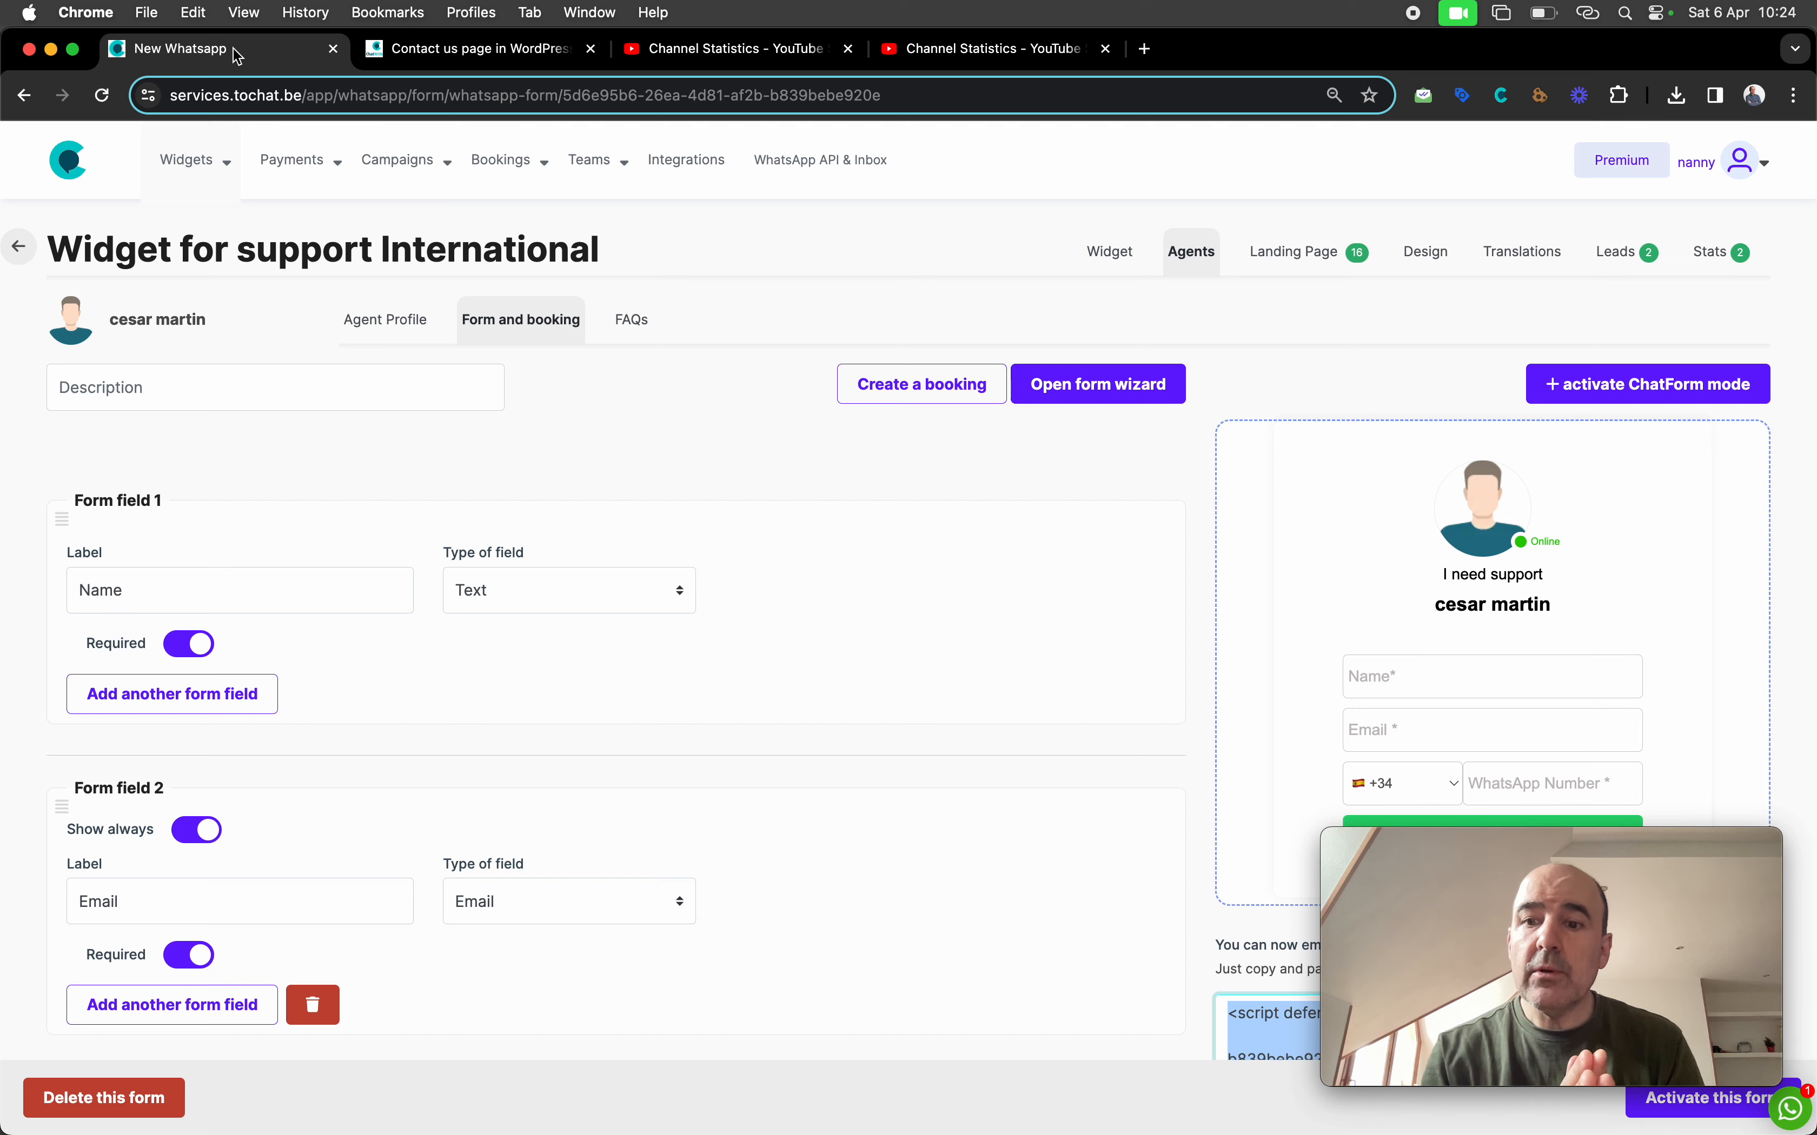
mouse_move(161, 157)
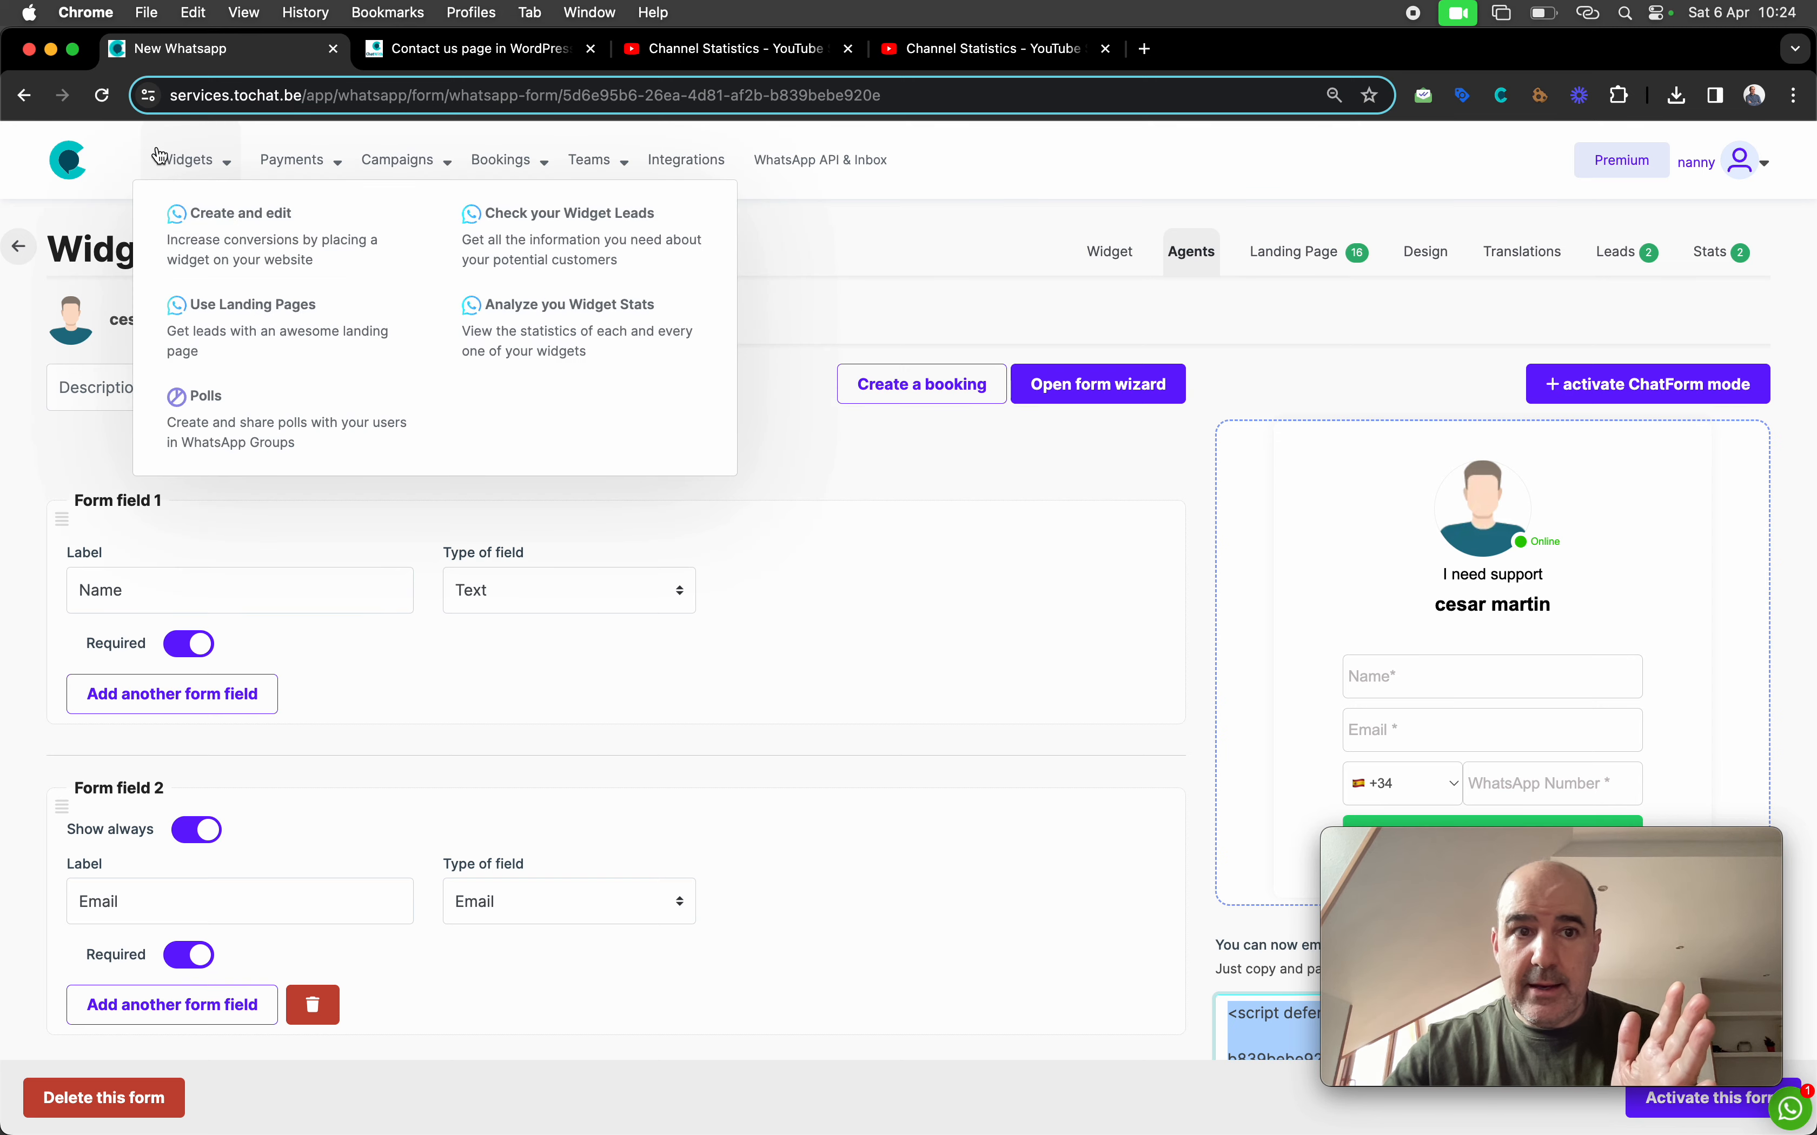
click(244, 254)
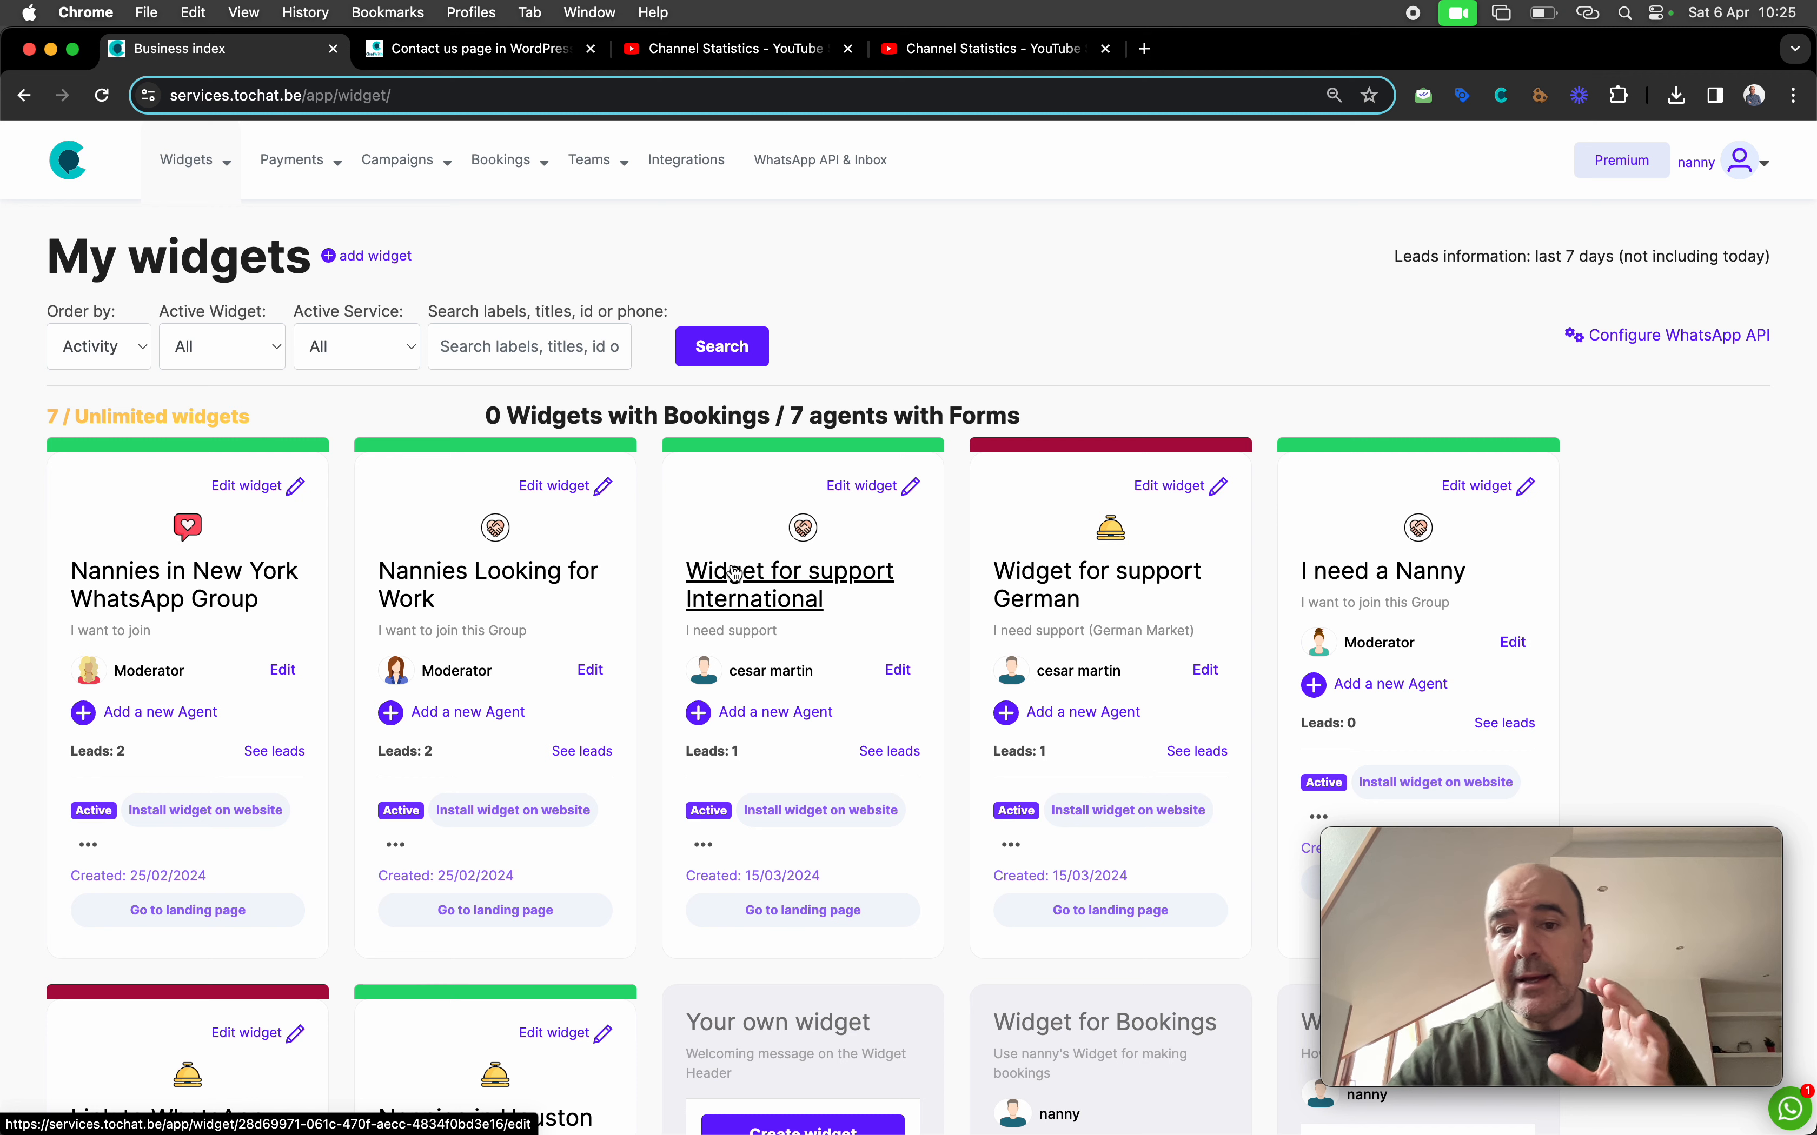
Open 'Widget for support International', test its agent in the preview, and show its Agents list
click(764, 585)
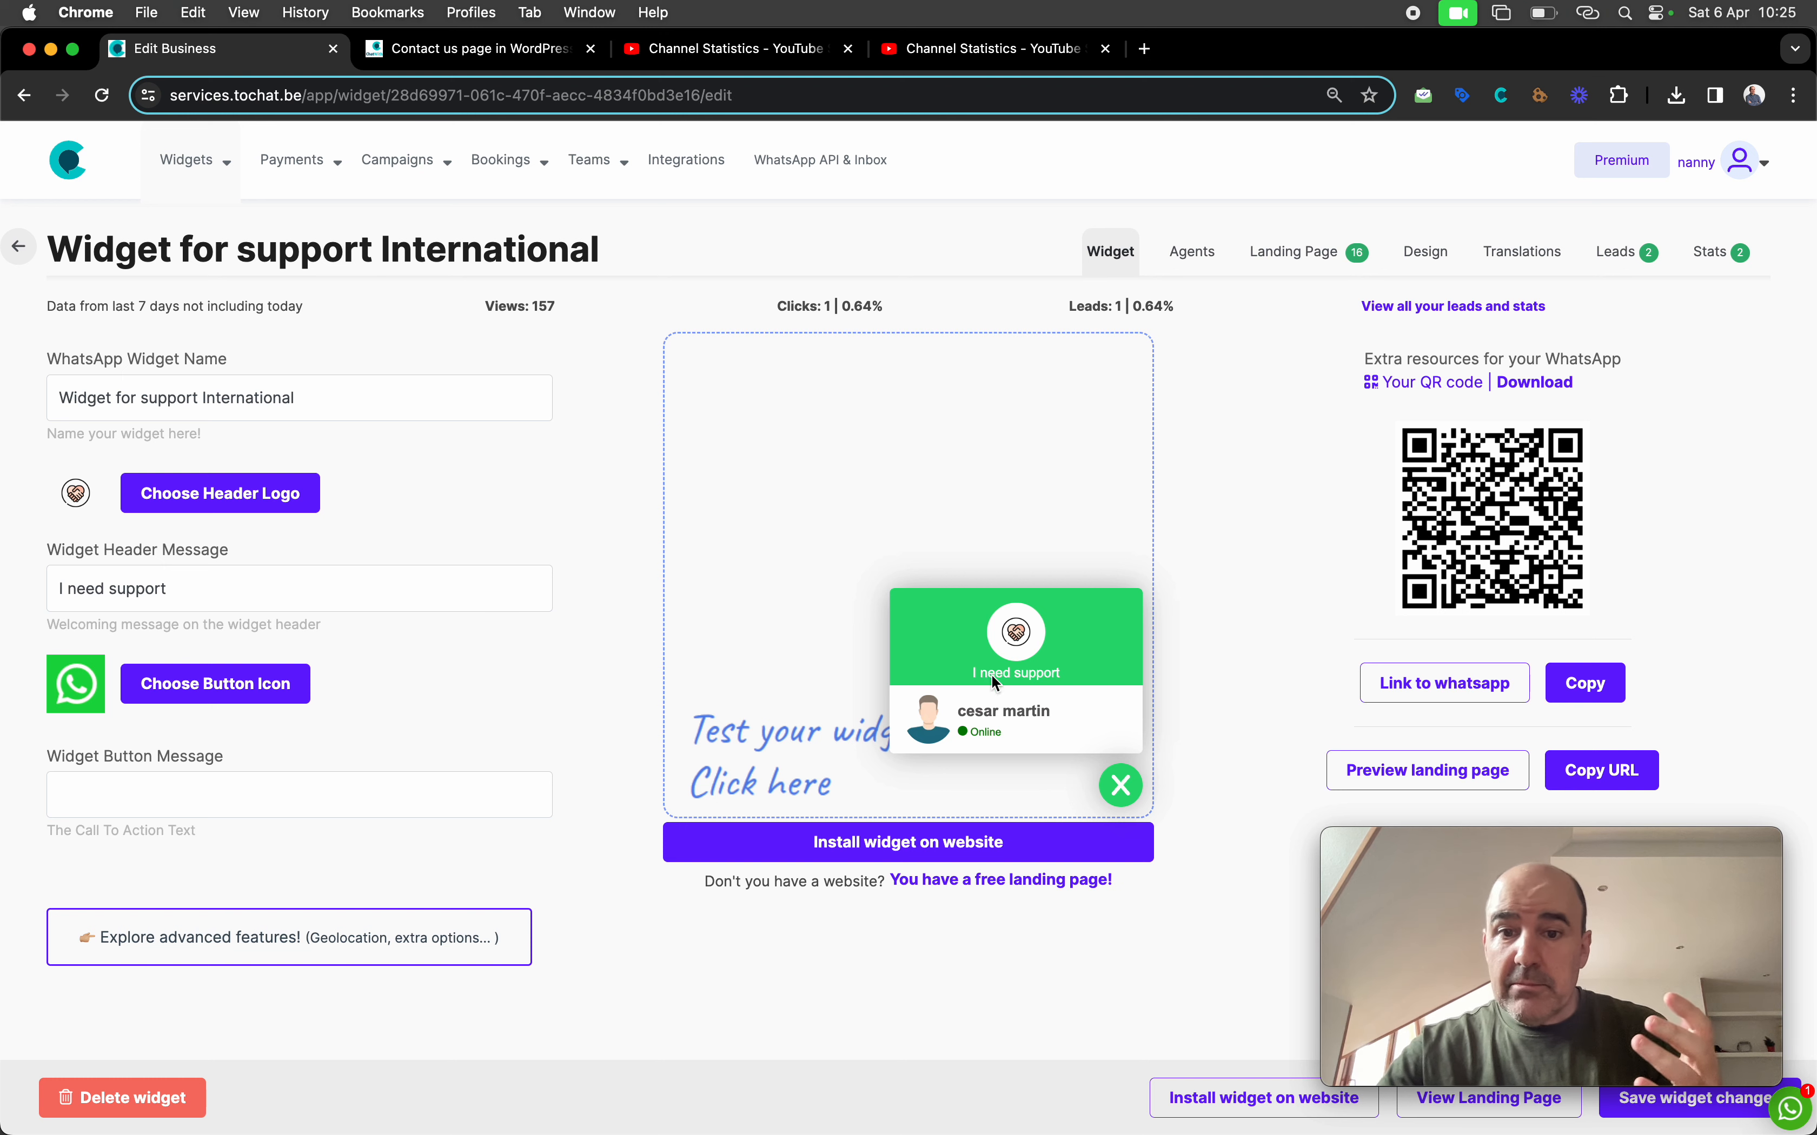
click(1022, 738)
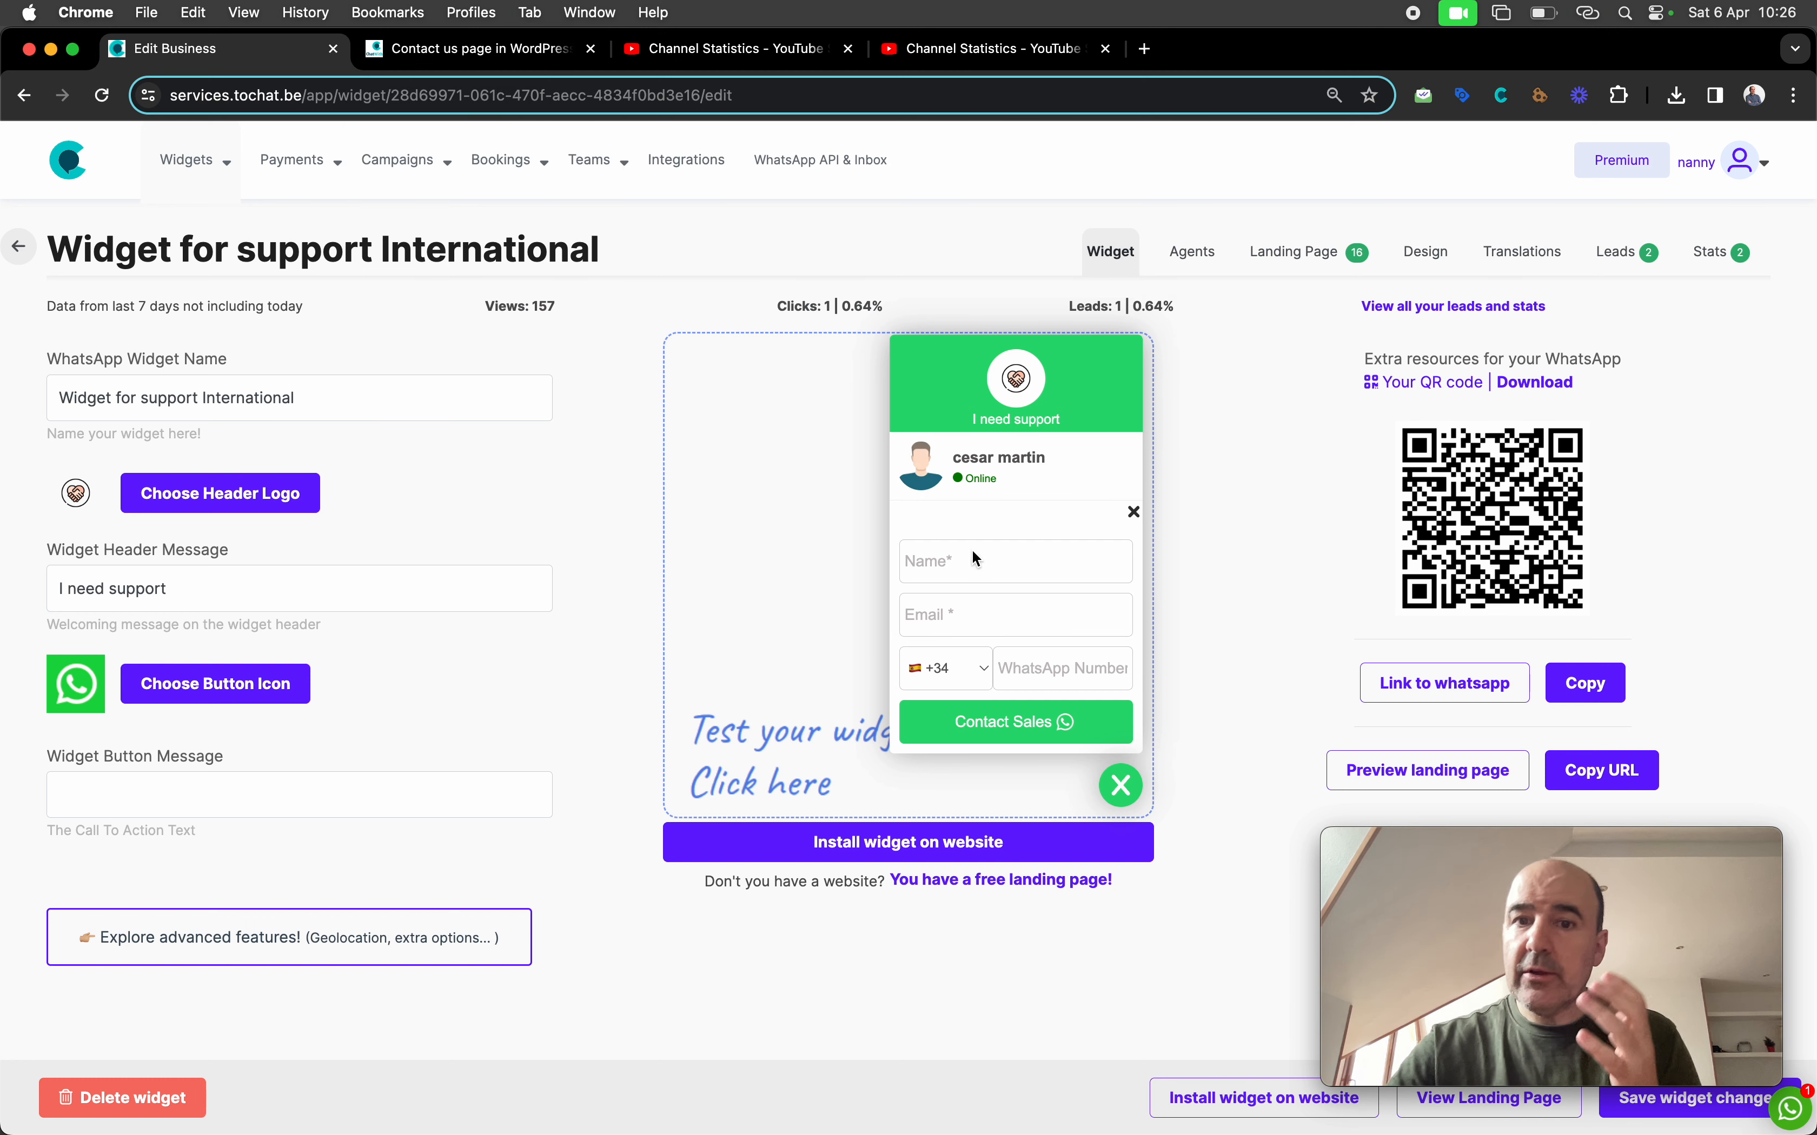
click(1199, 257)
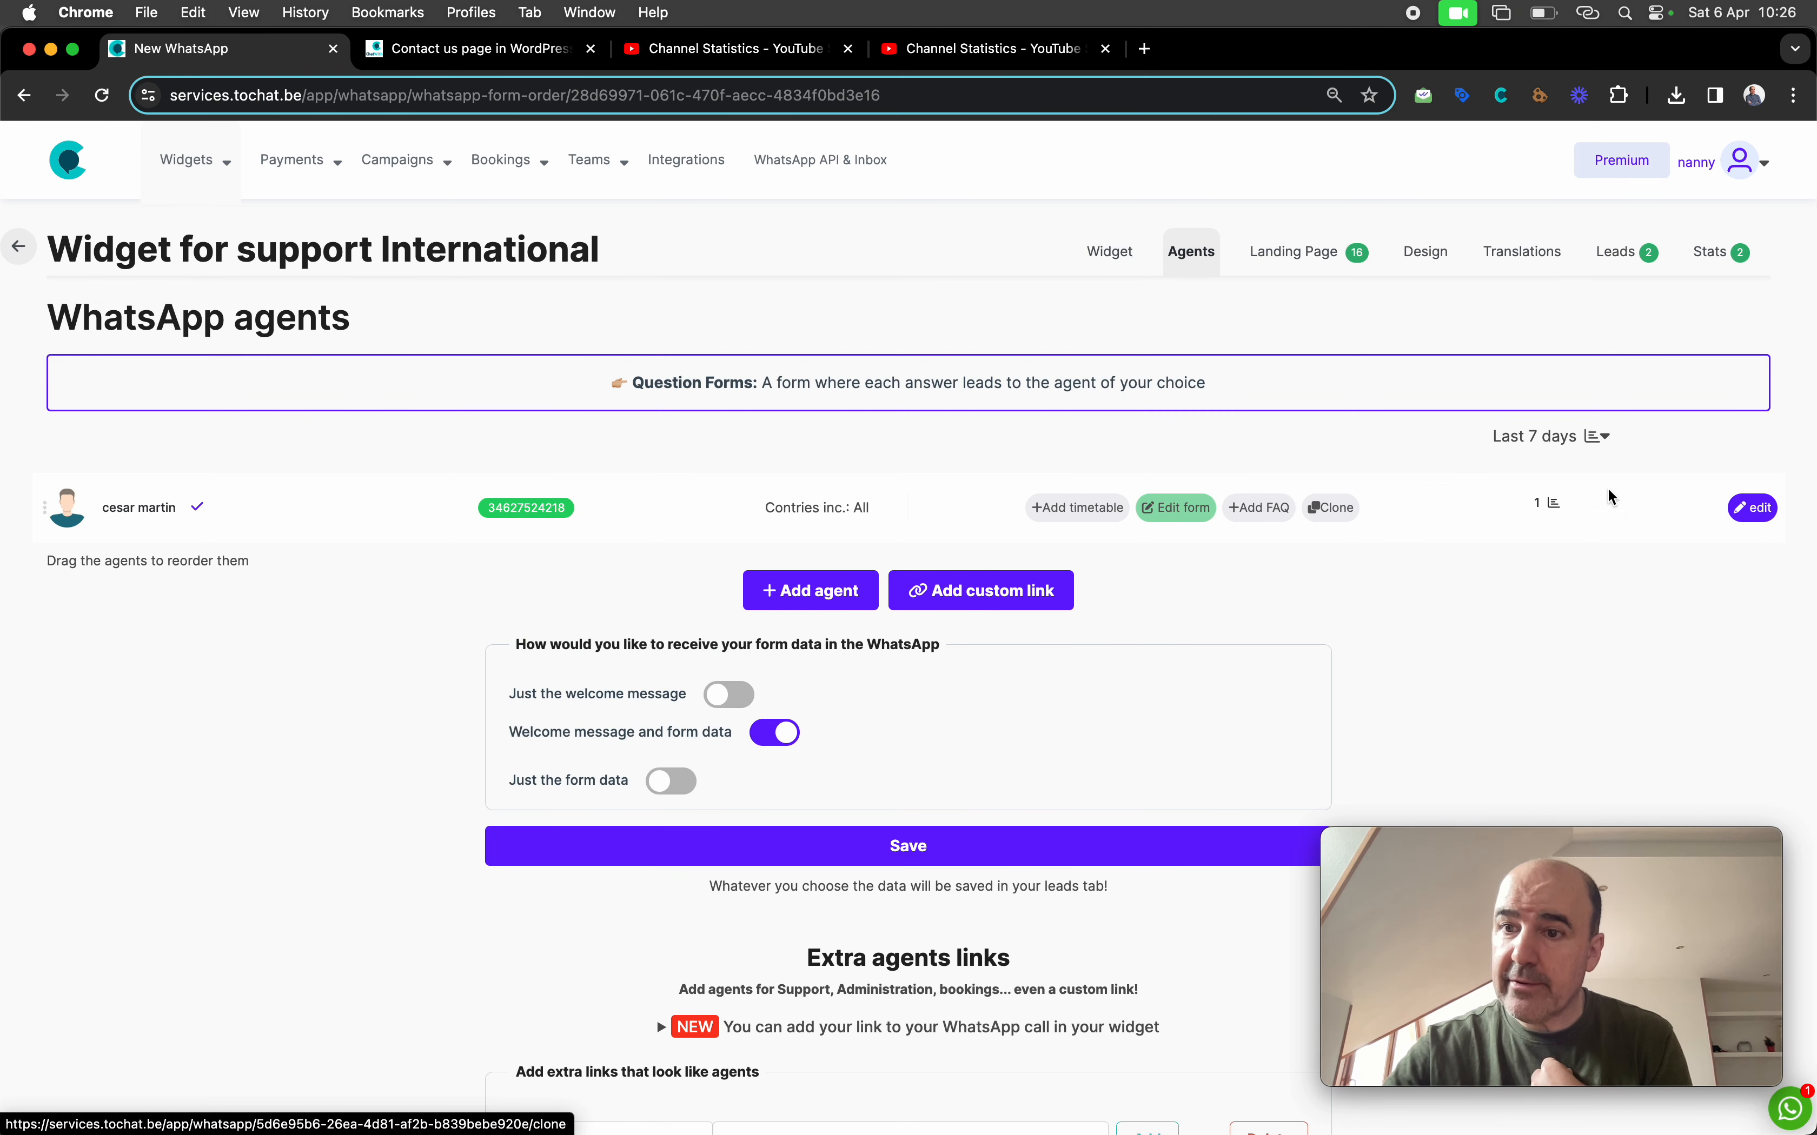
Edit the agent's profile, previewing and dismissing the Default message suggestions
click(1751, 511)
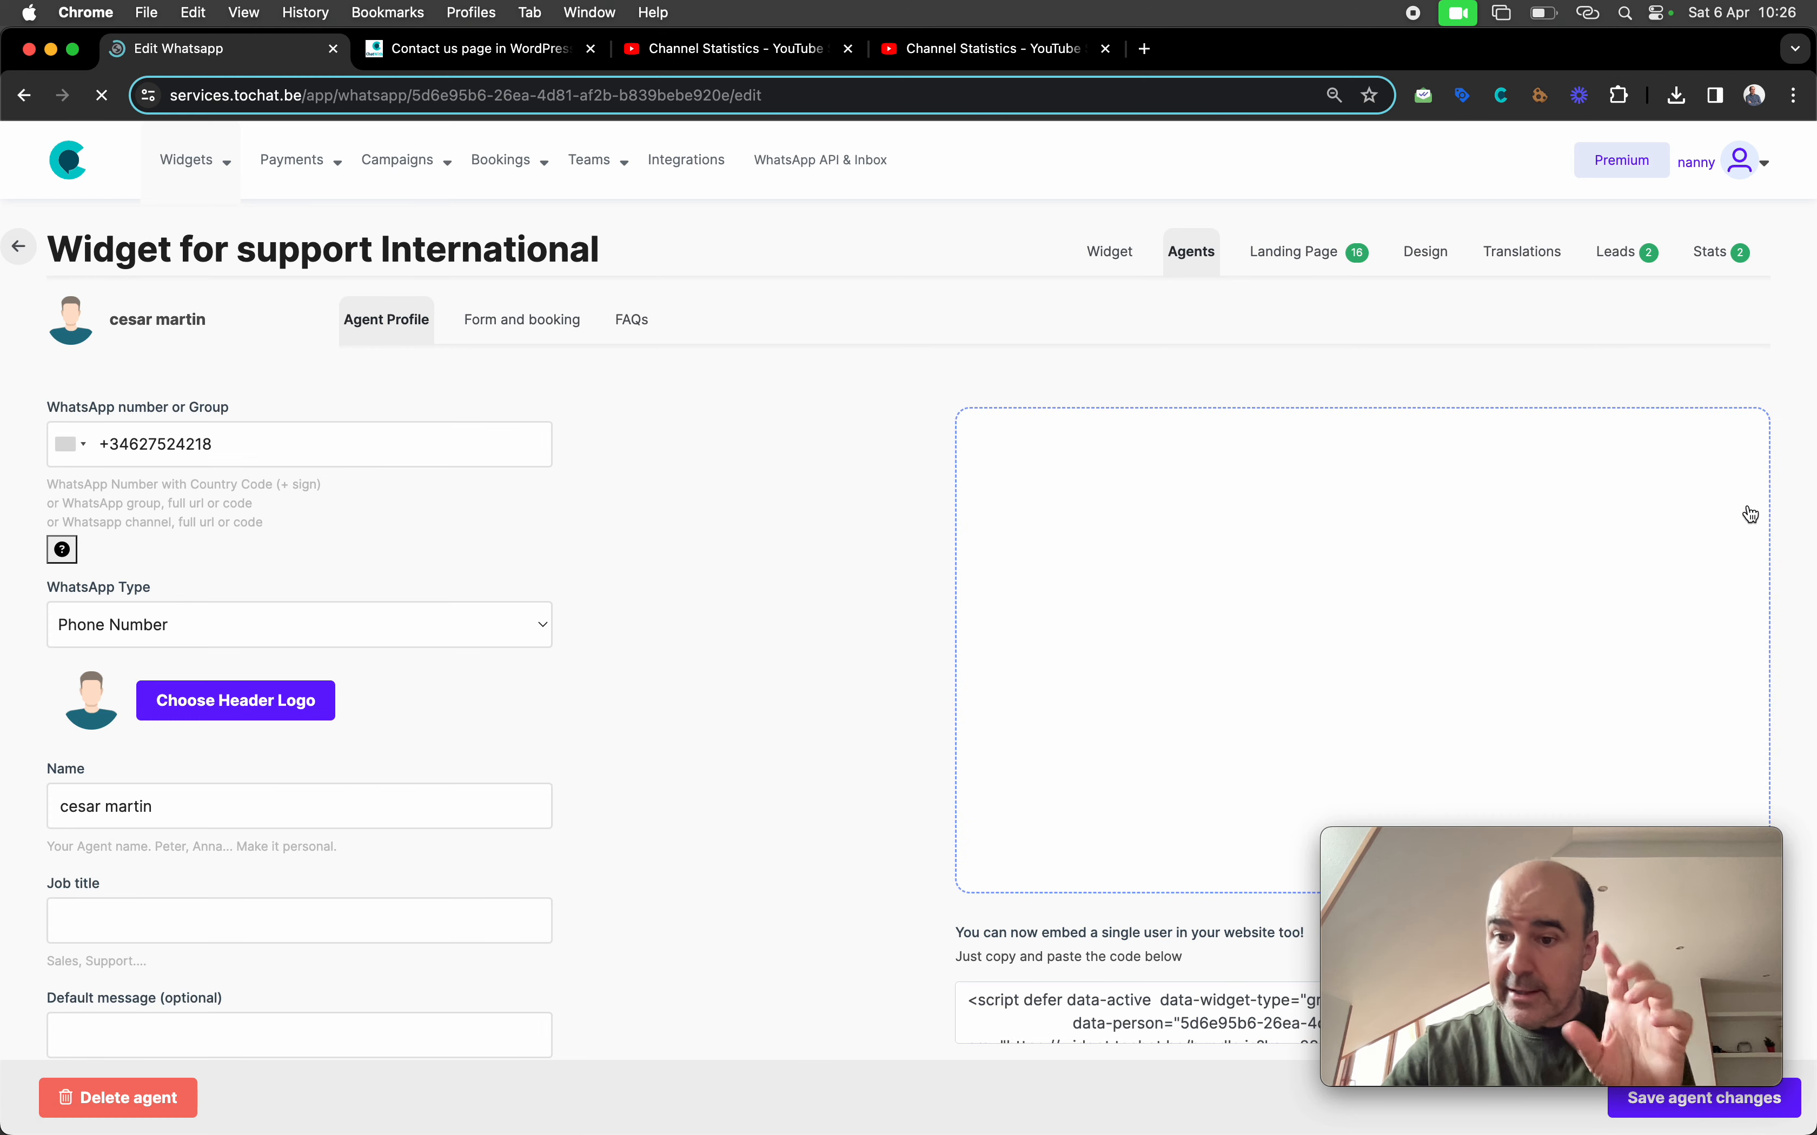
scroll(1382, 557, down, 2)
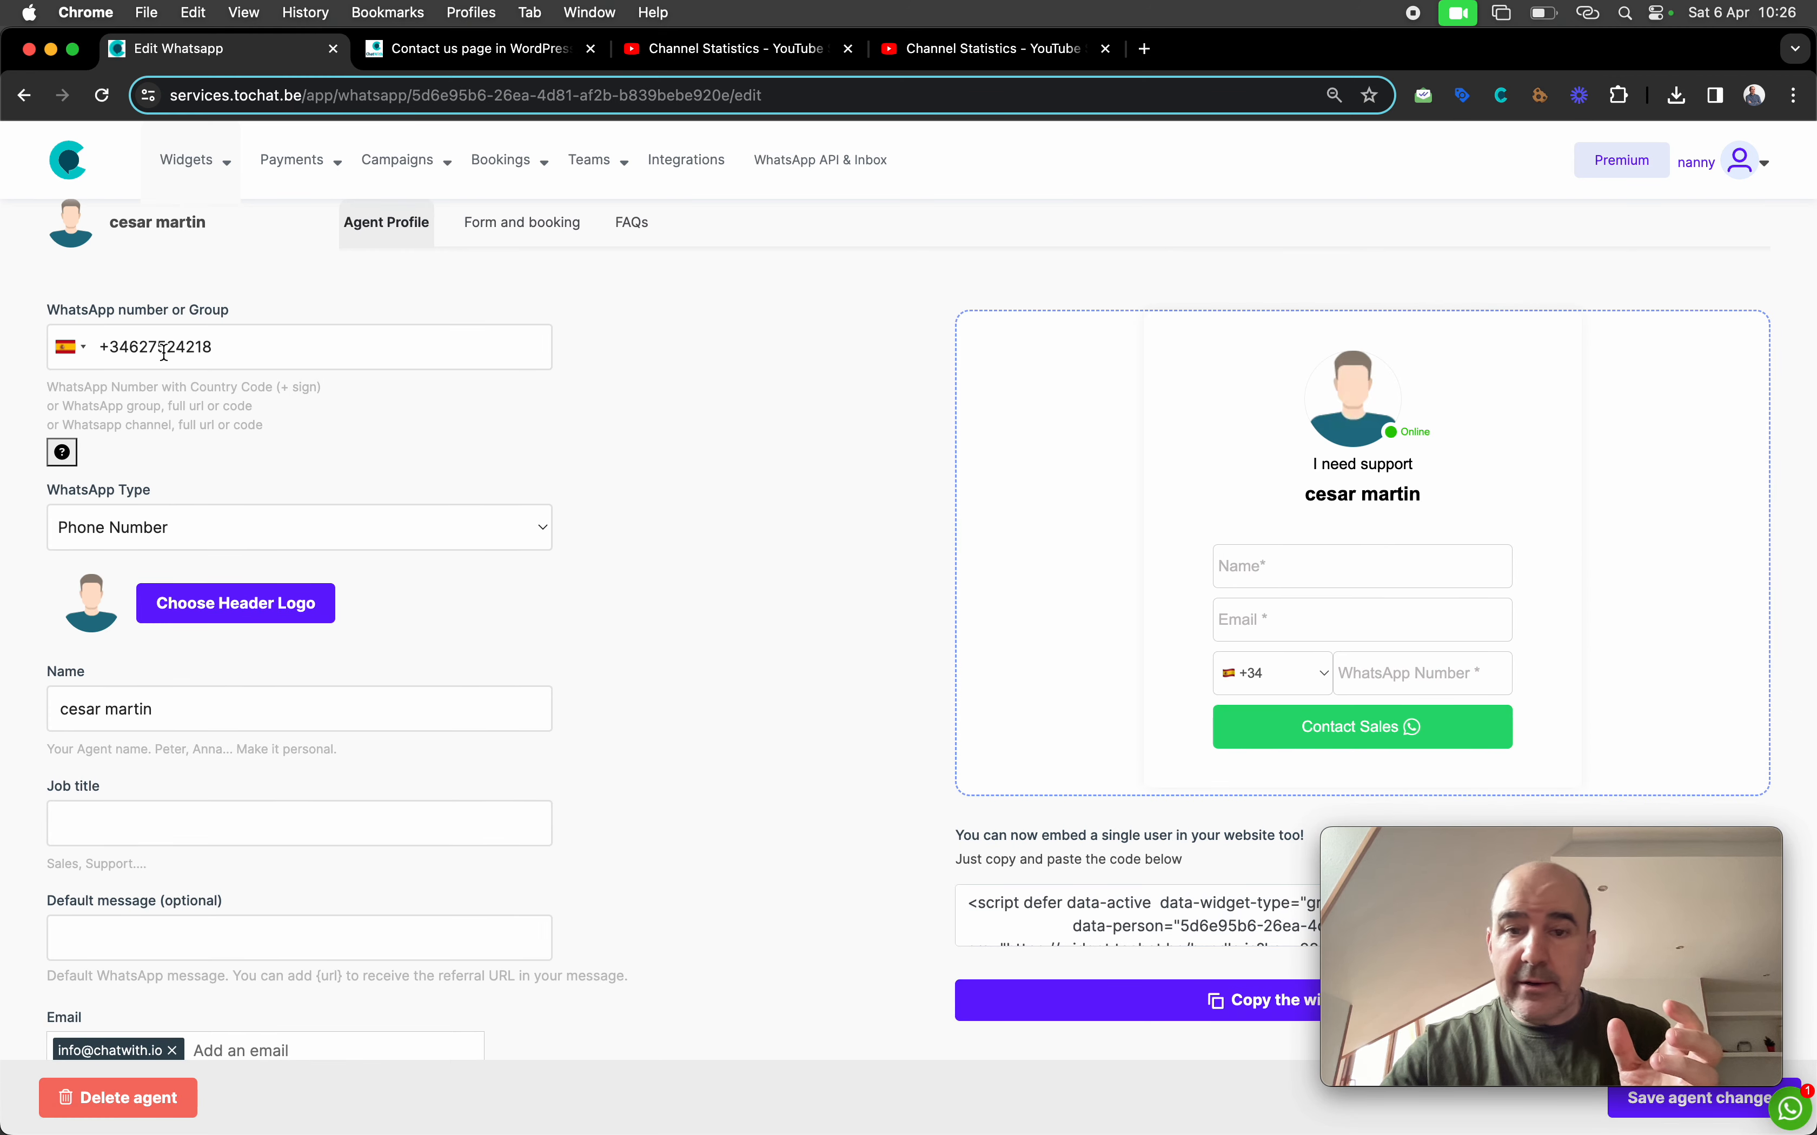
scroll(120, 946, down, 4)
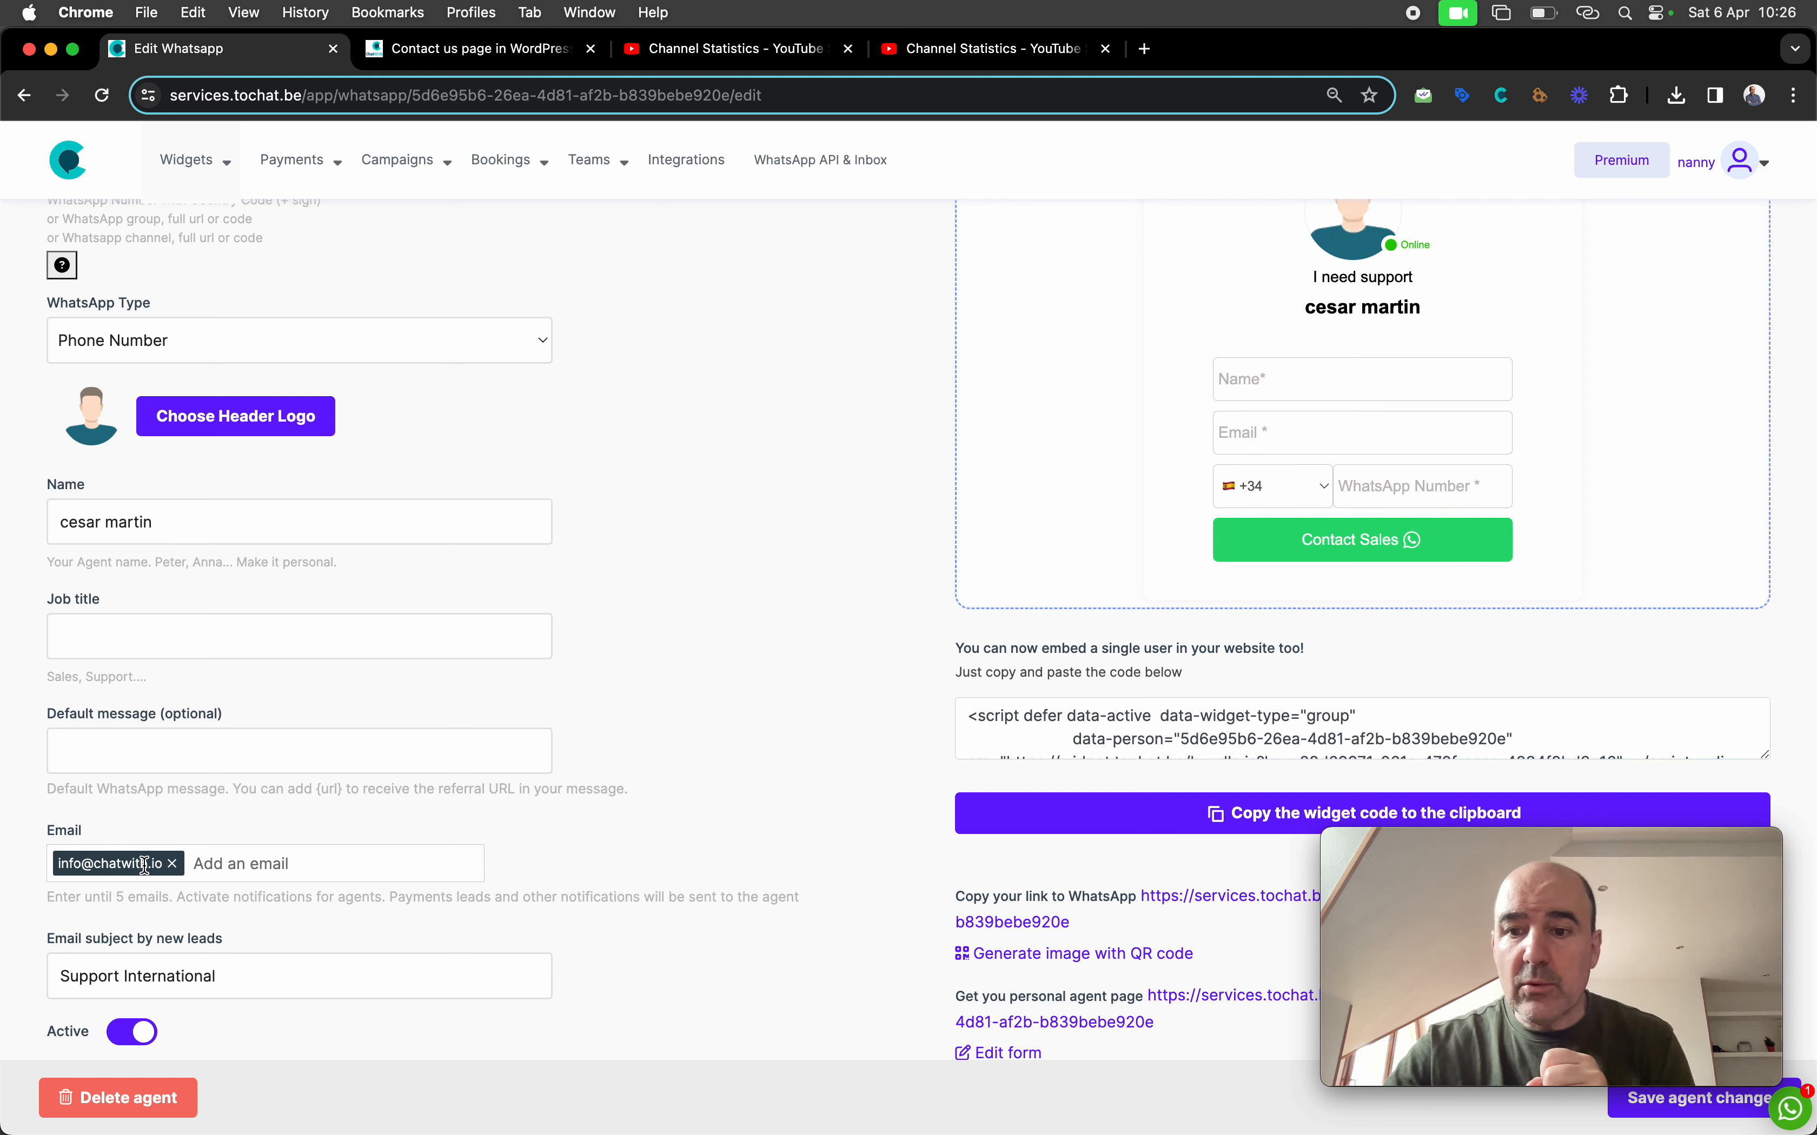
click(224, 753)
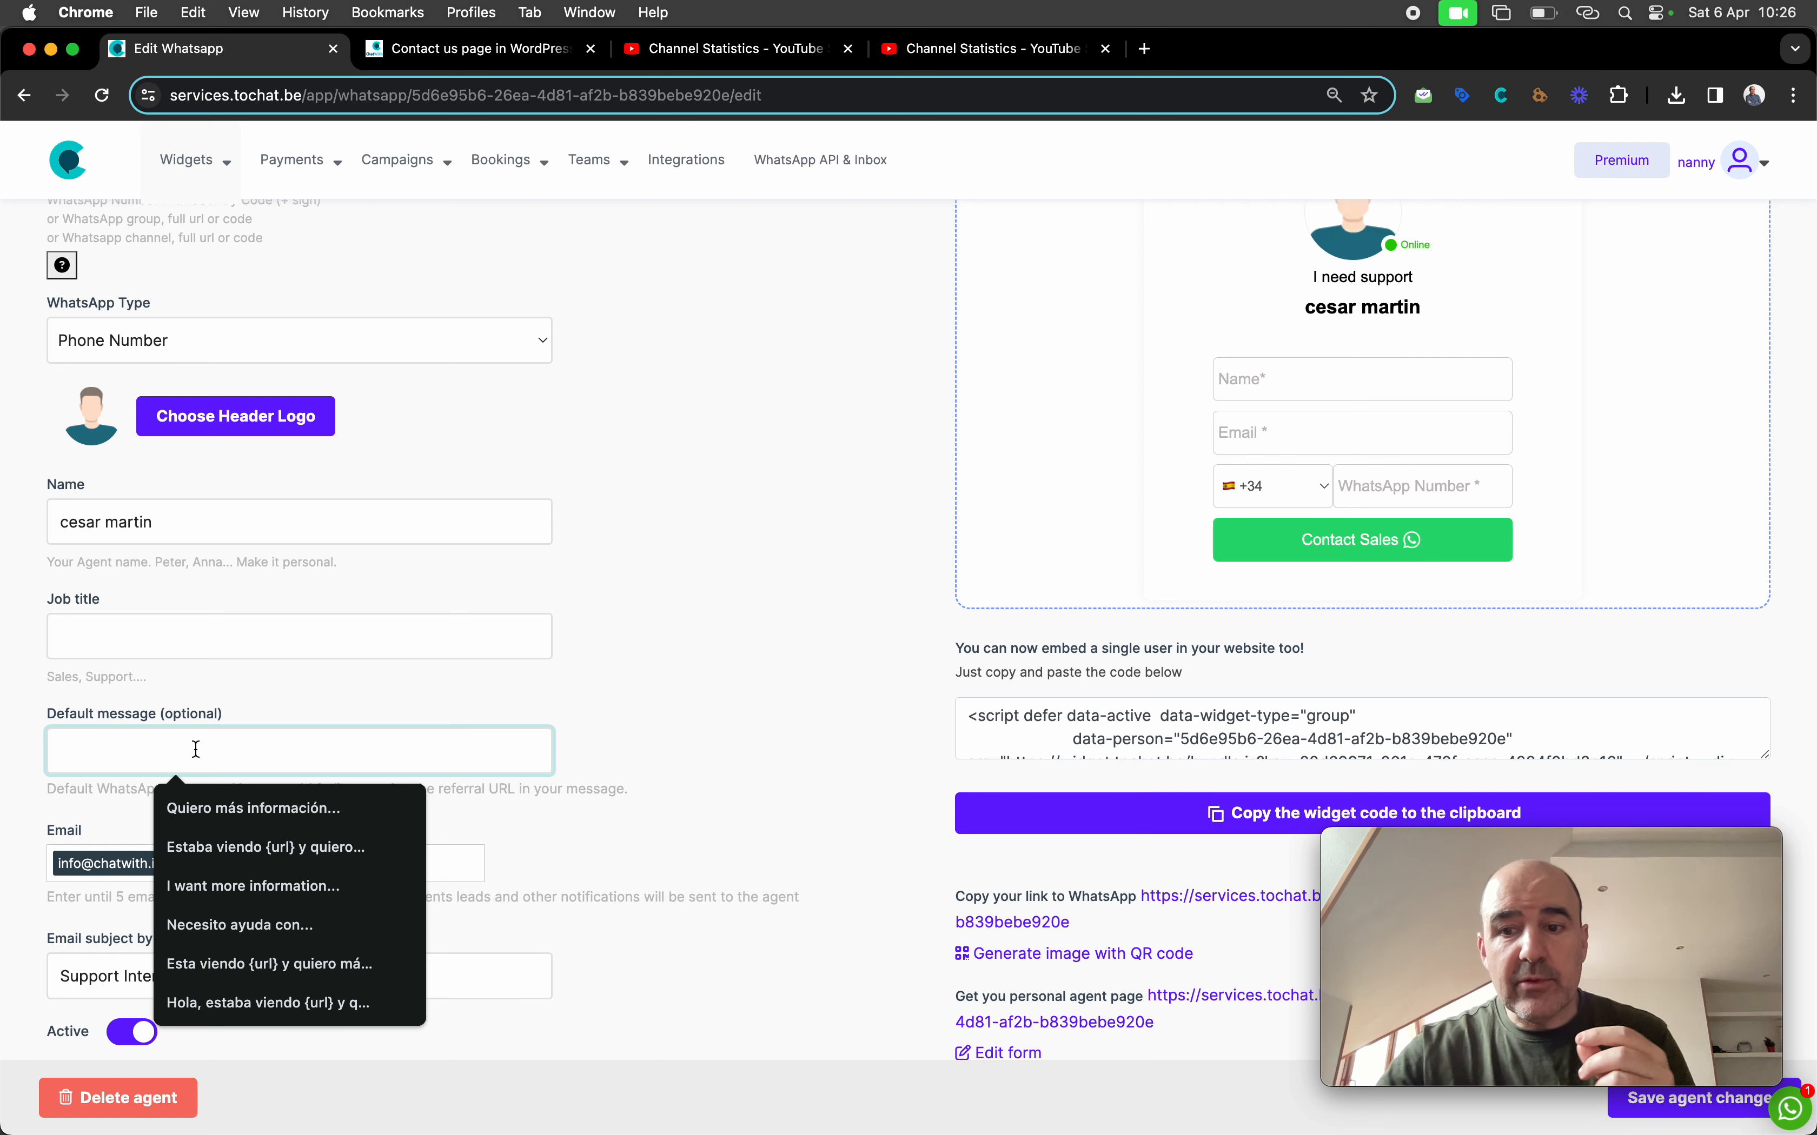
click(379, 668)
scroll(1200, 571, up, 2)
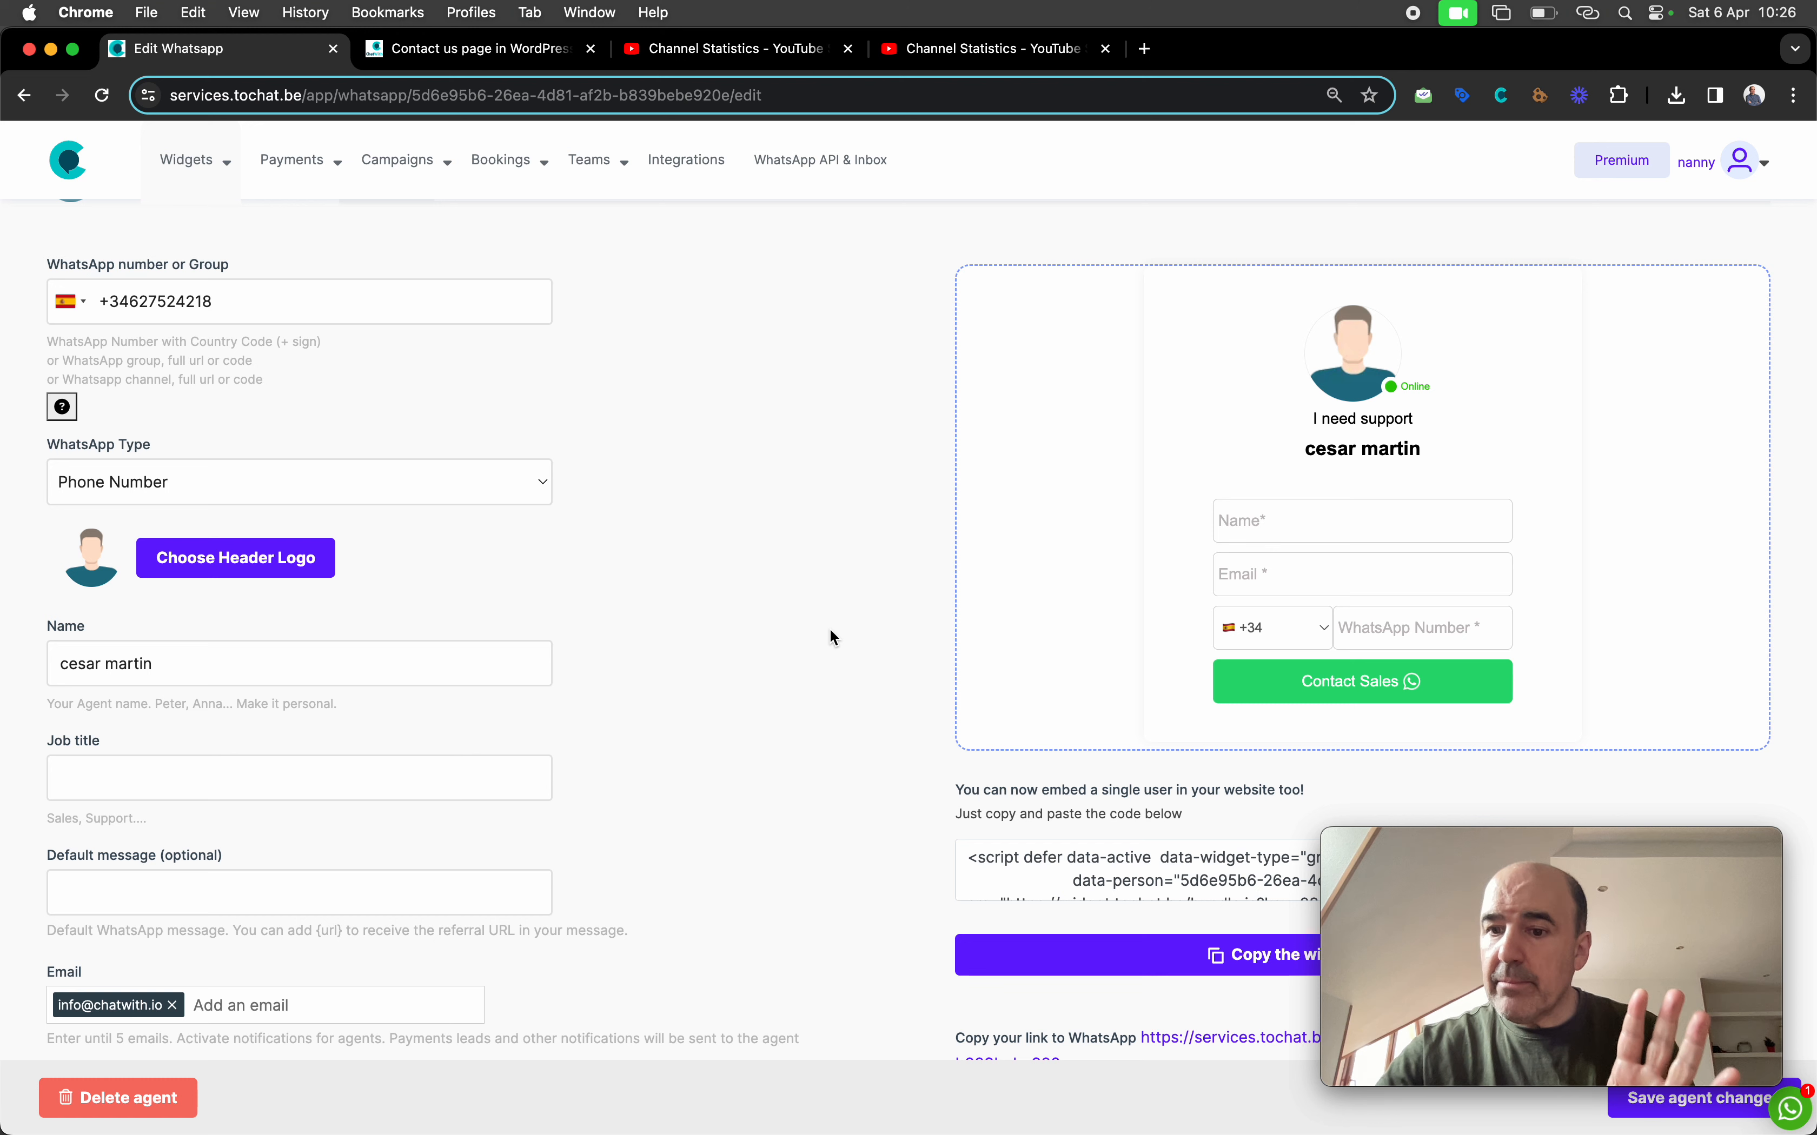
scroll(721, 628, up, 2)
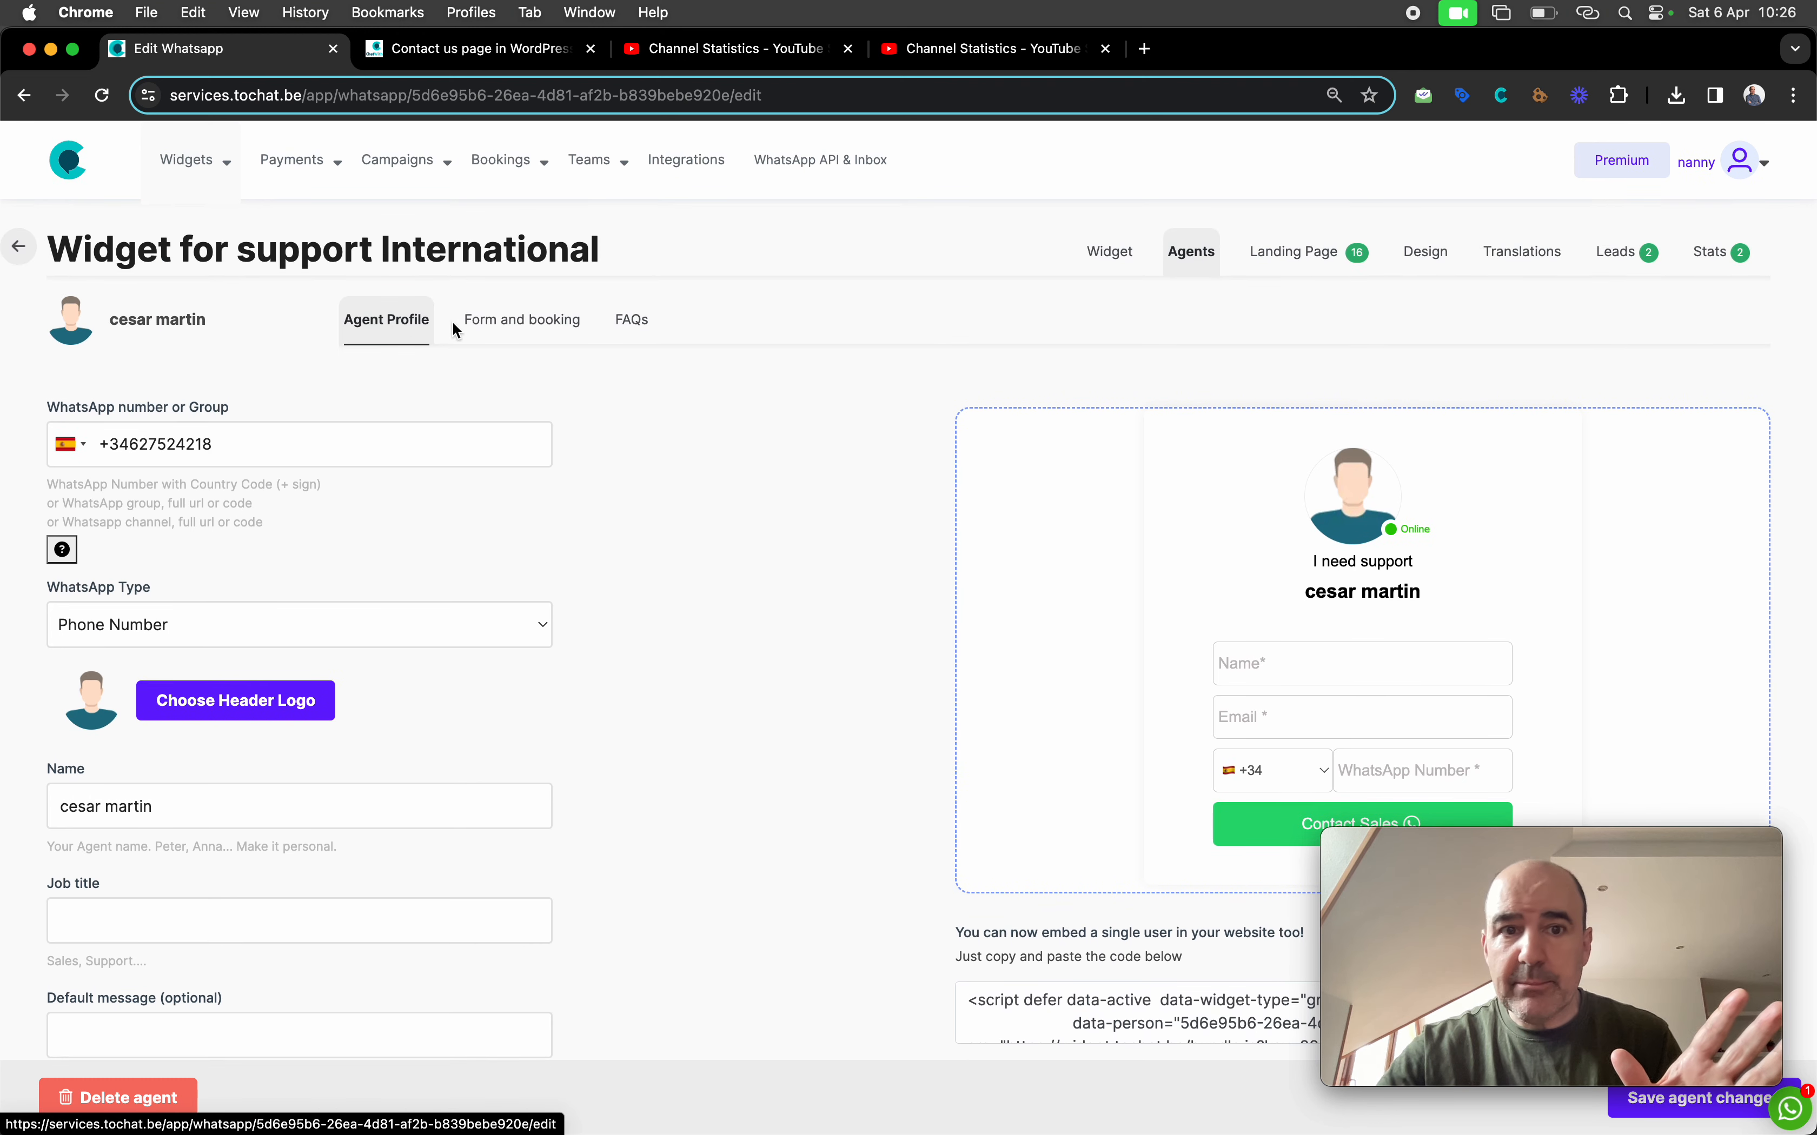
Open the agent's form settings and confirm the first 'Name' field keeps type Text
click(520, 332)
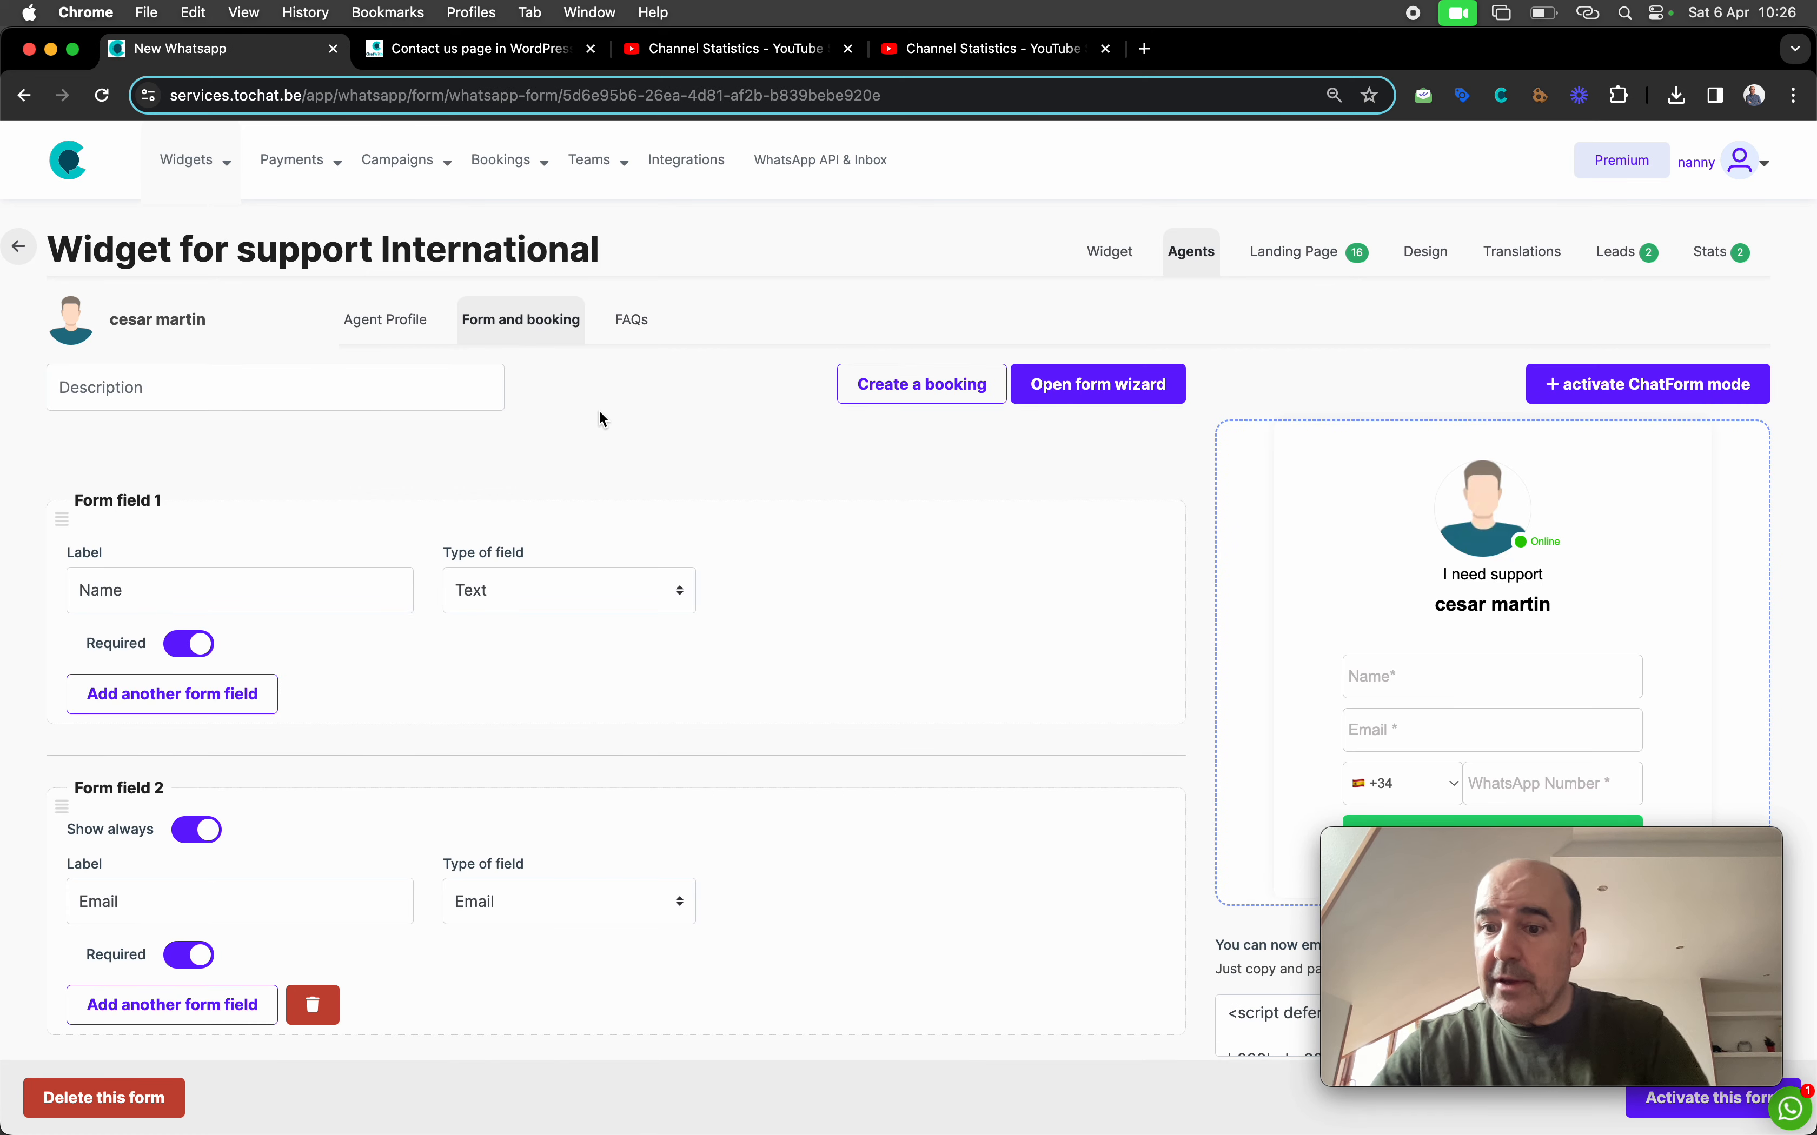
scroll(605, 545, down, 3)
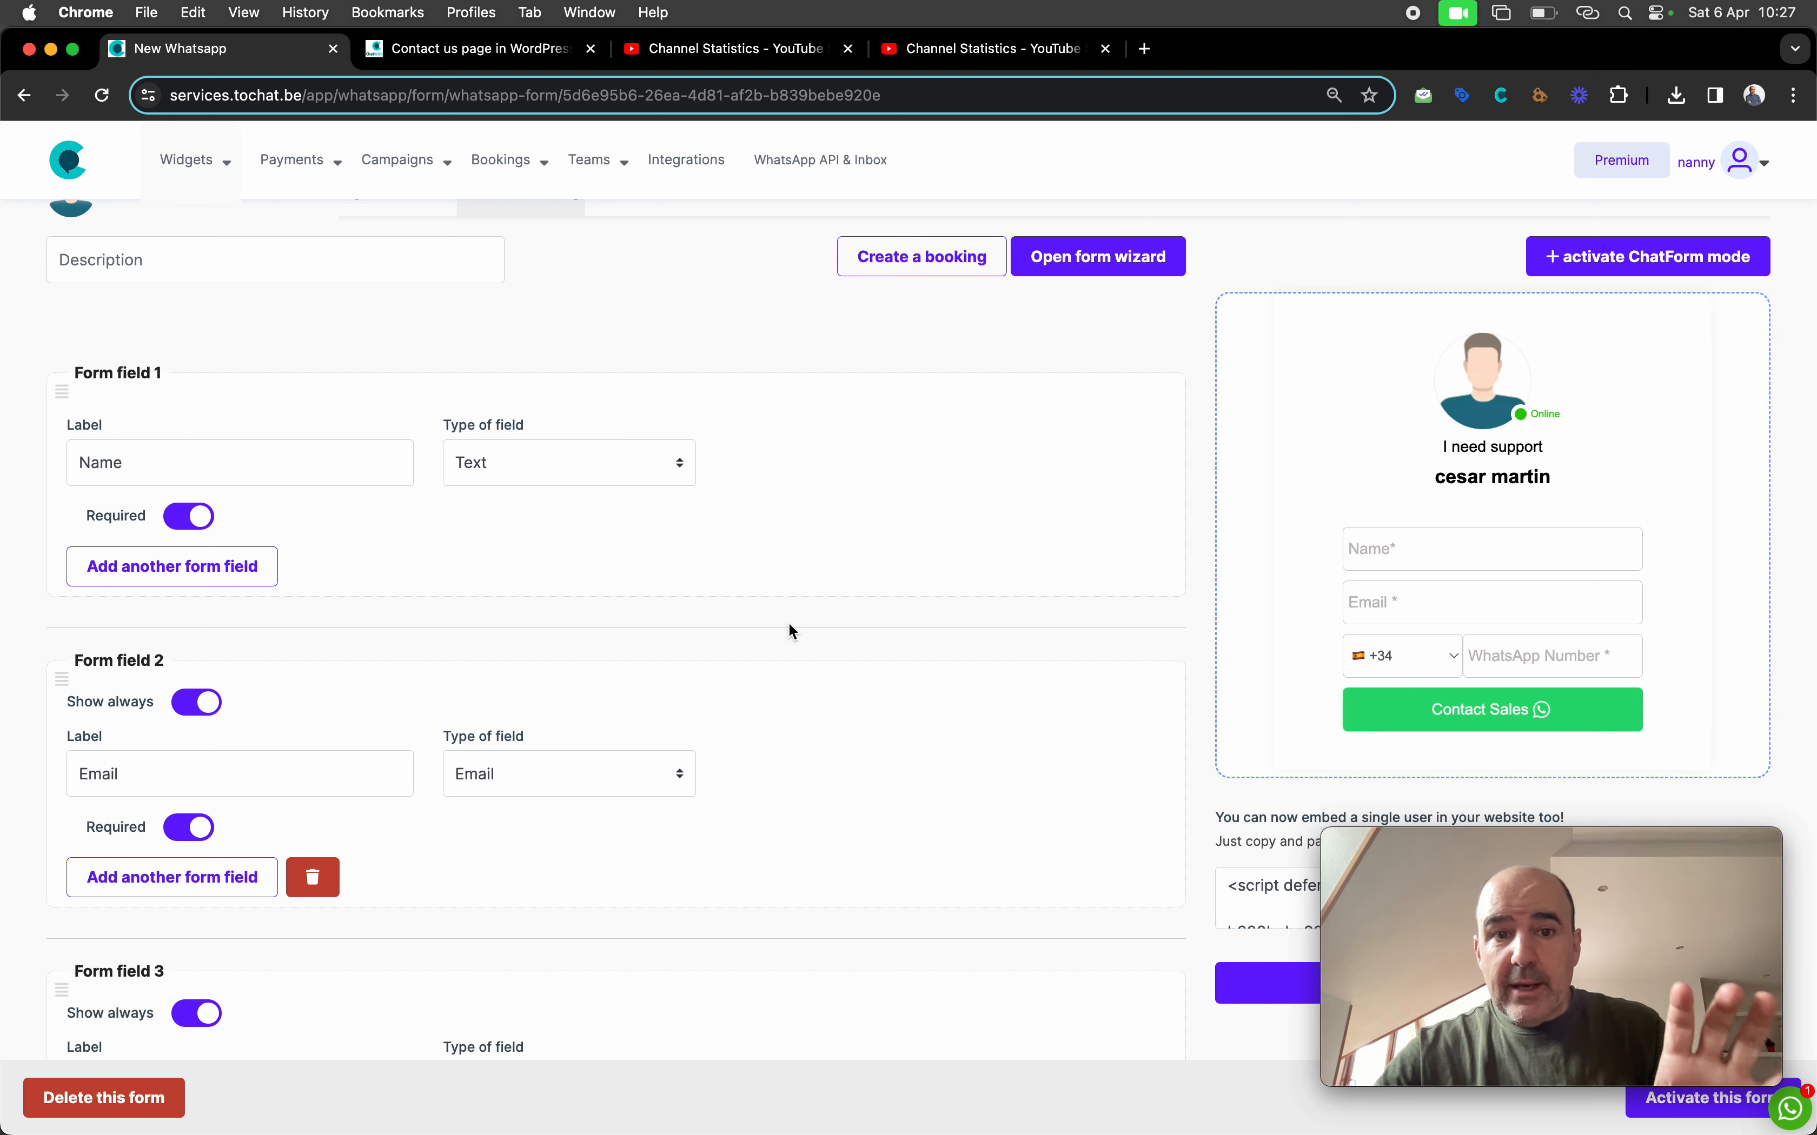
scroll(790, 629, down, 1)
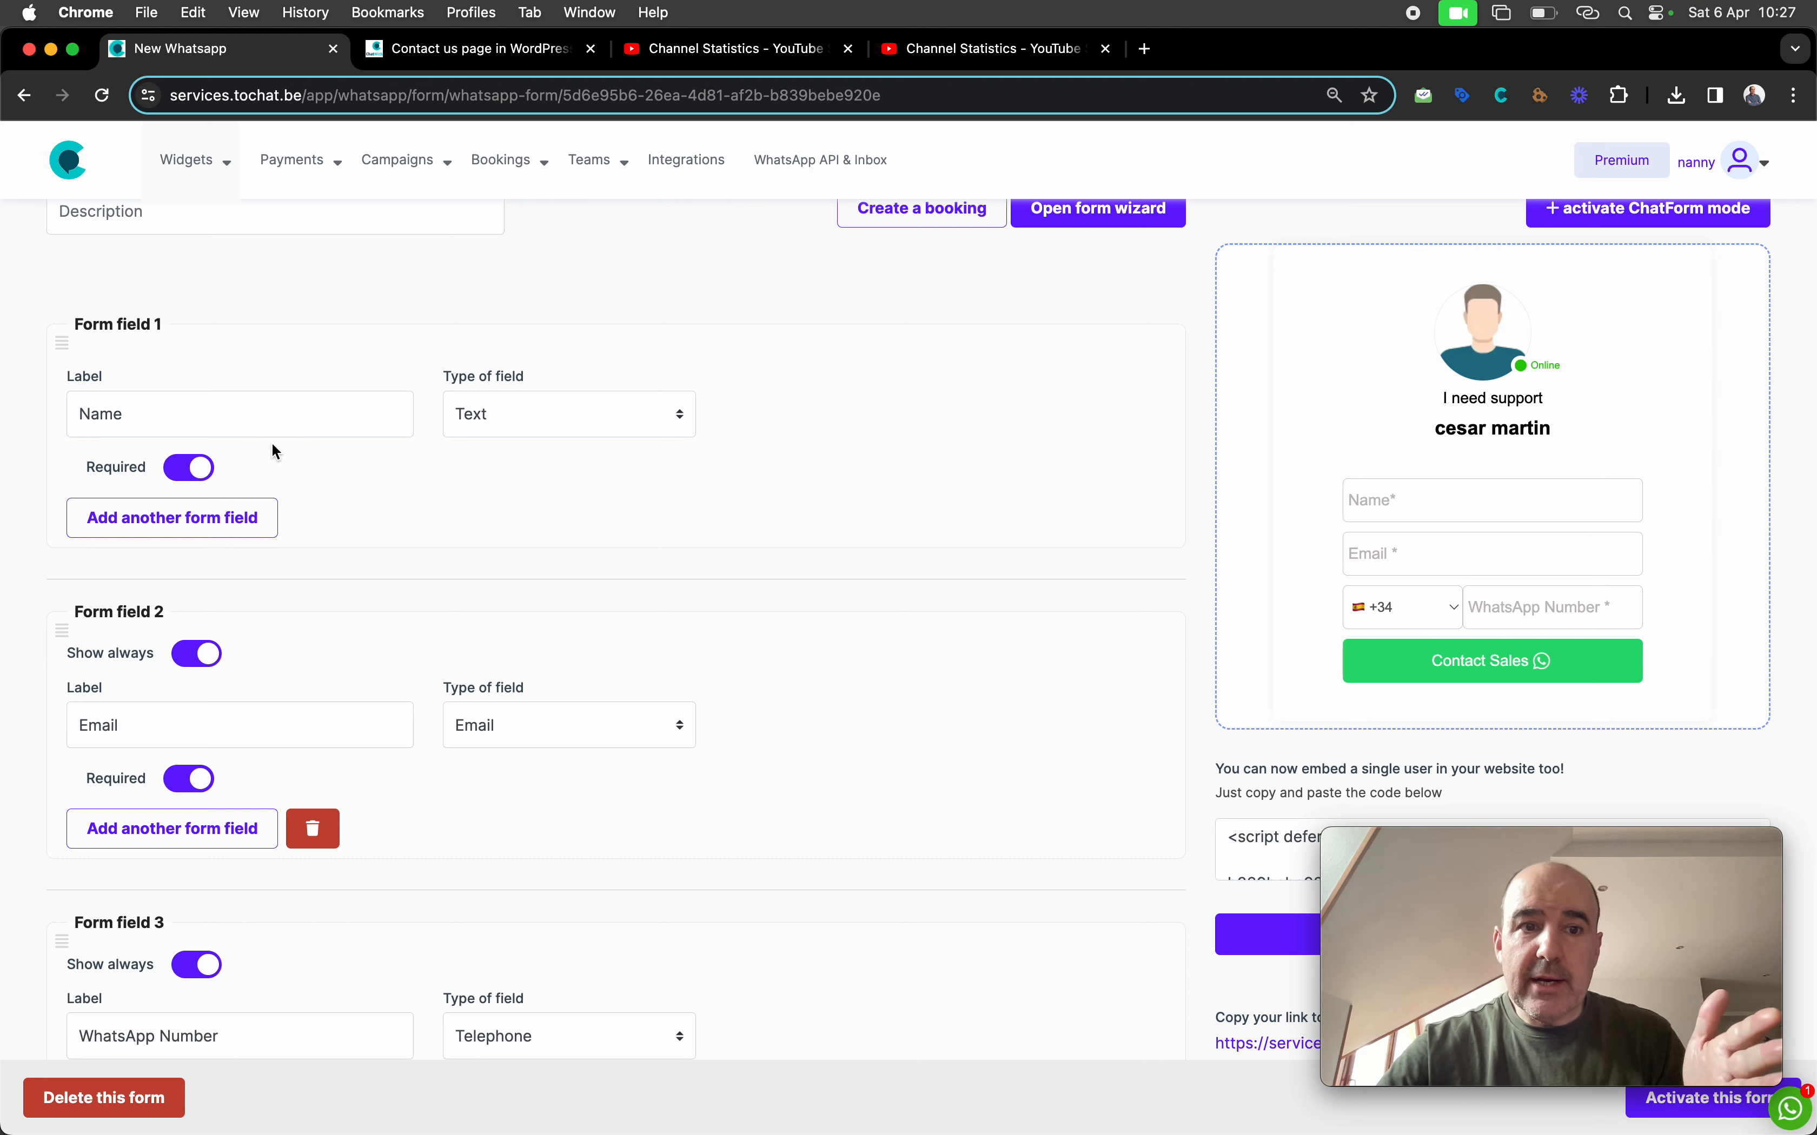
click(243, 413)
click(500, 396)
click(388, 497)
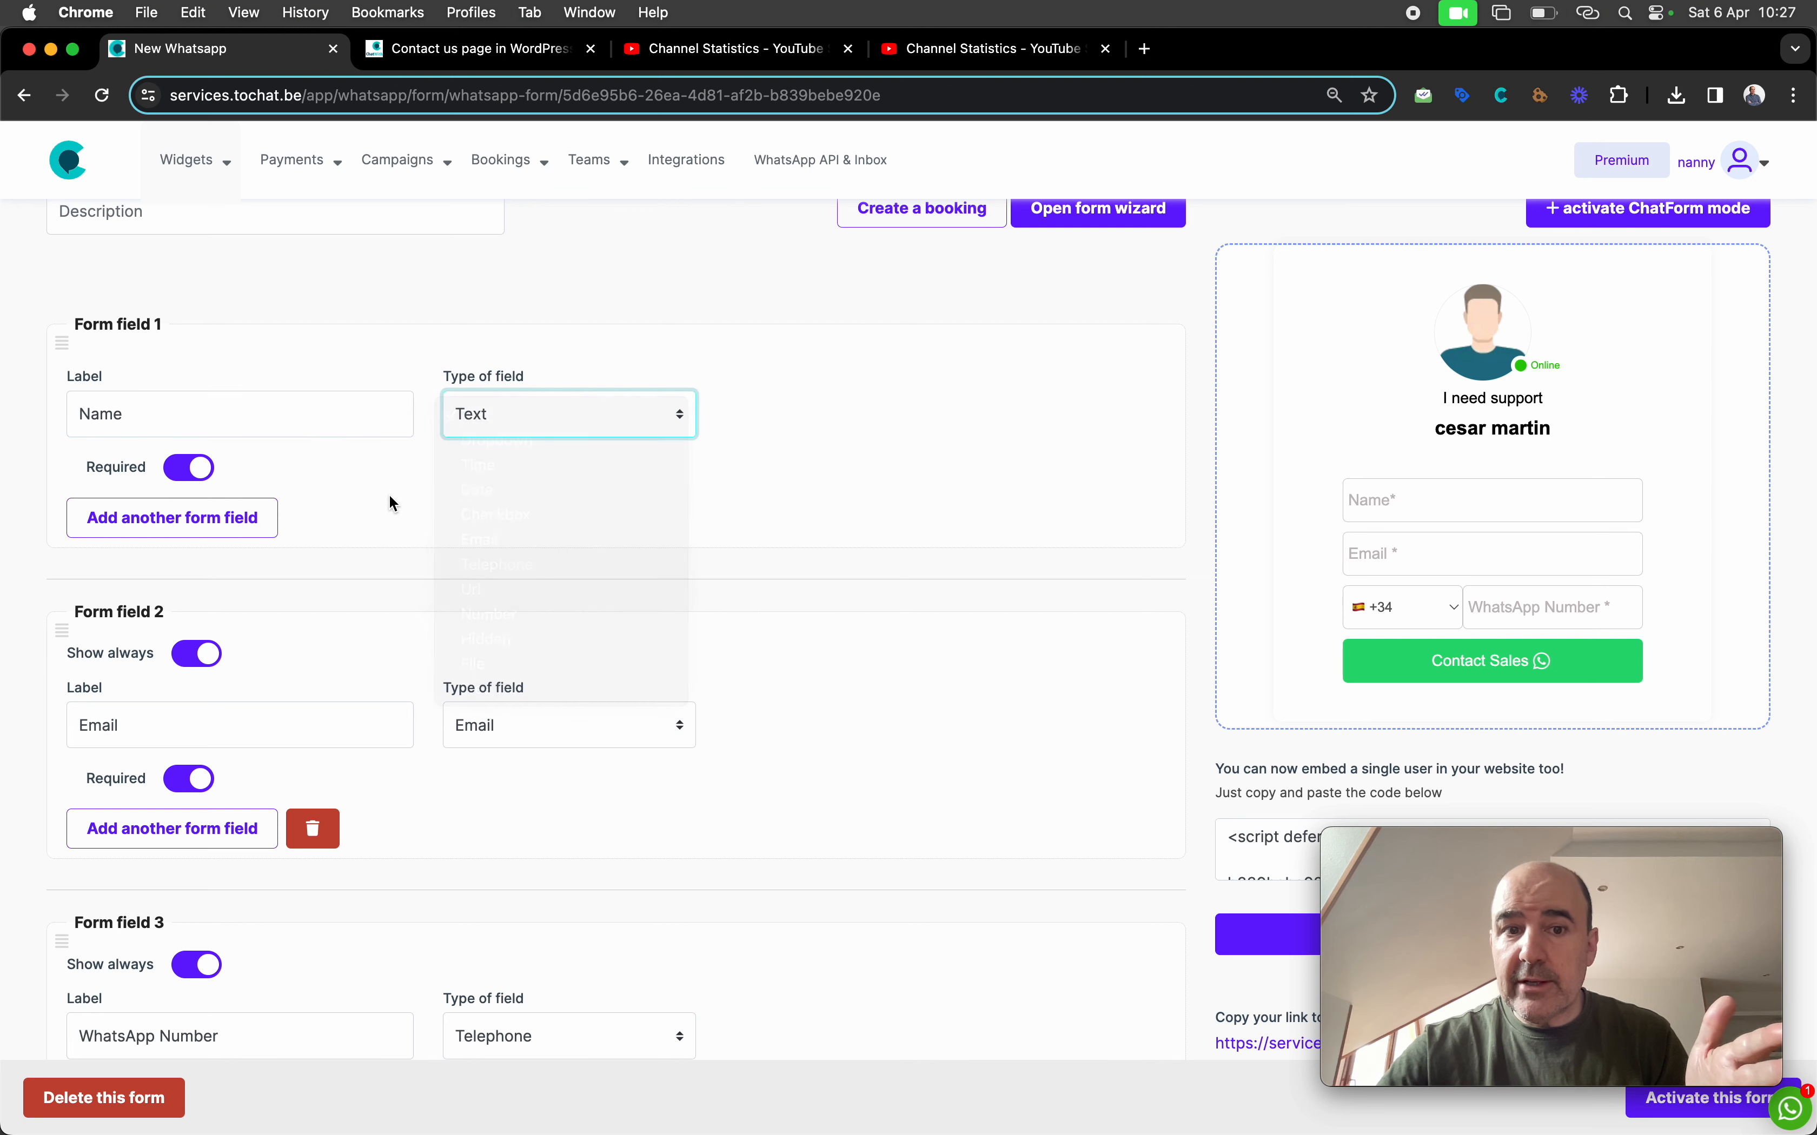
click(485, 423)
click(761, 518)
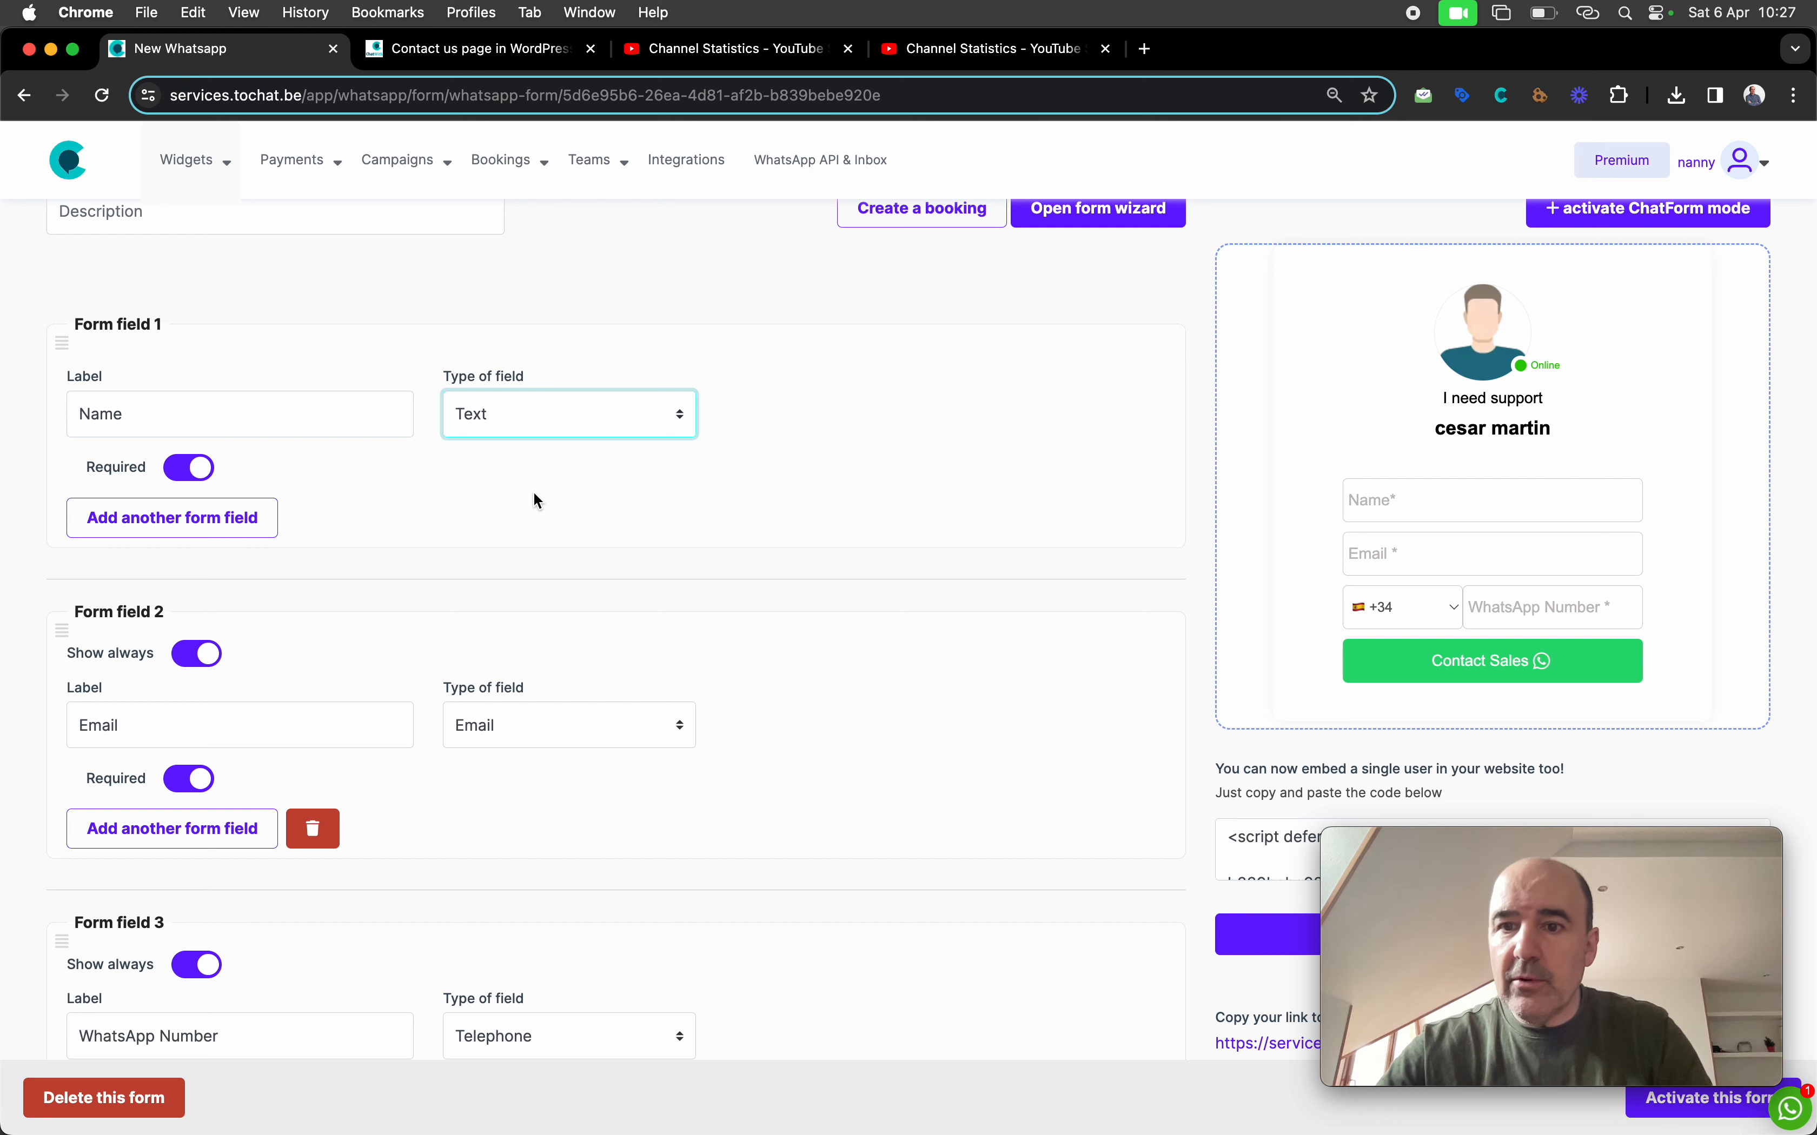
scroll(534, 491, down, 5)
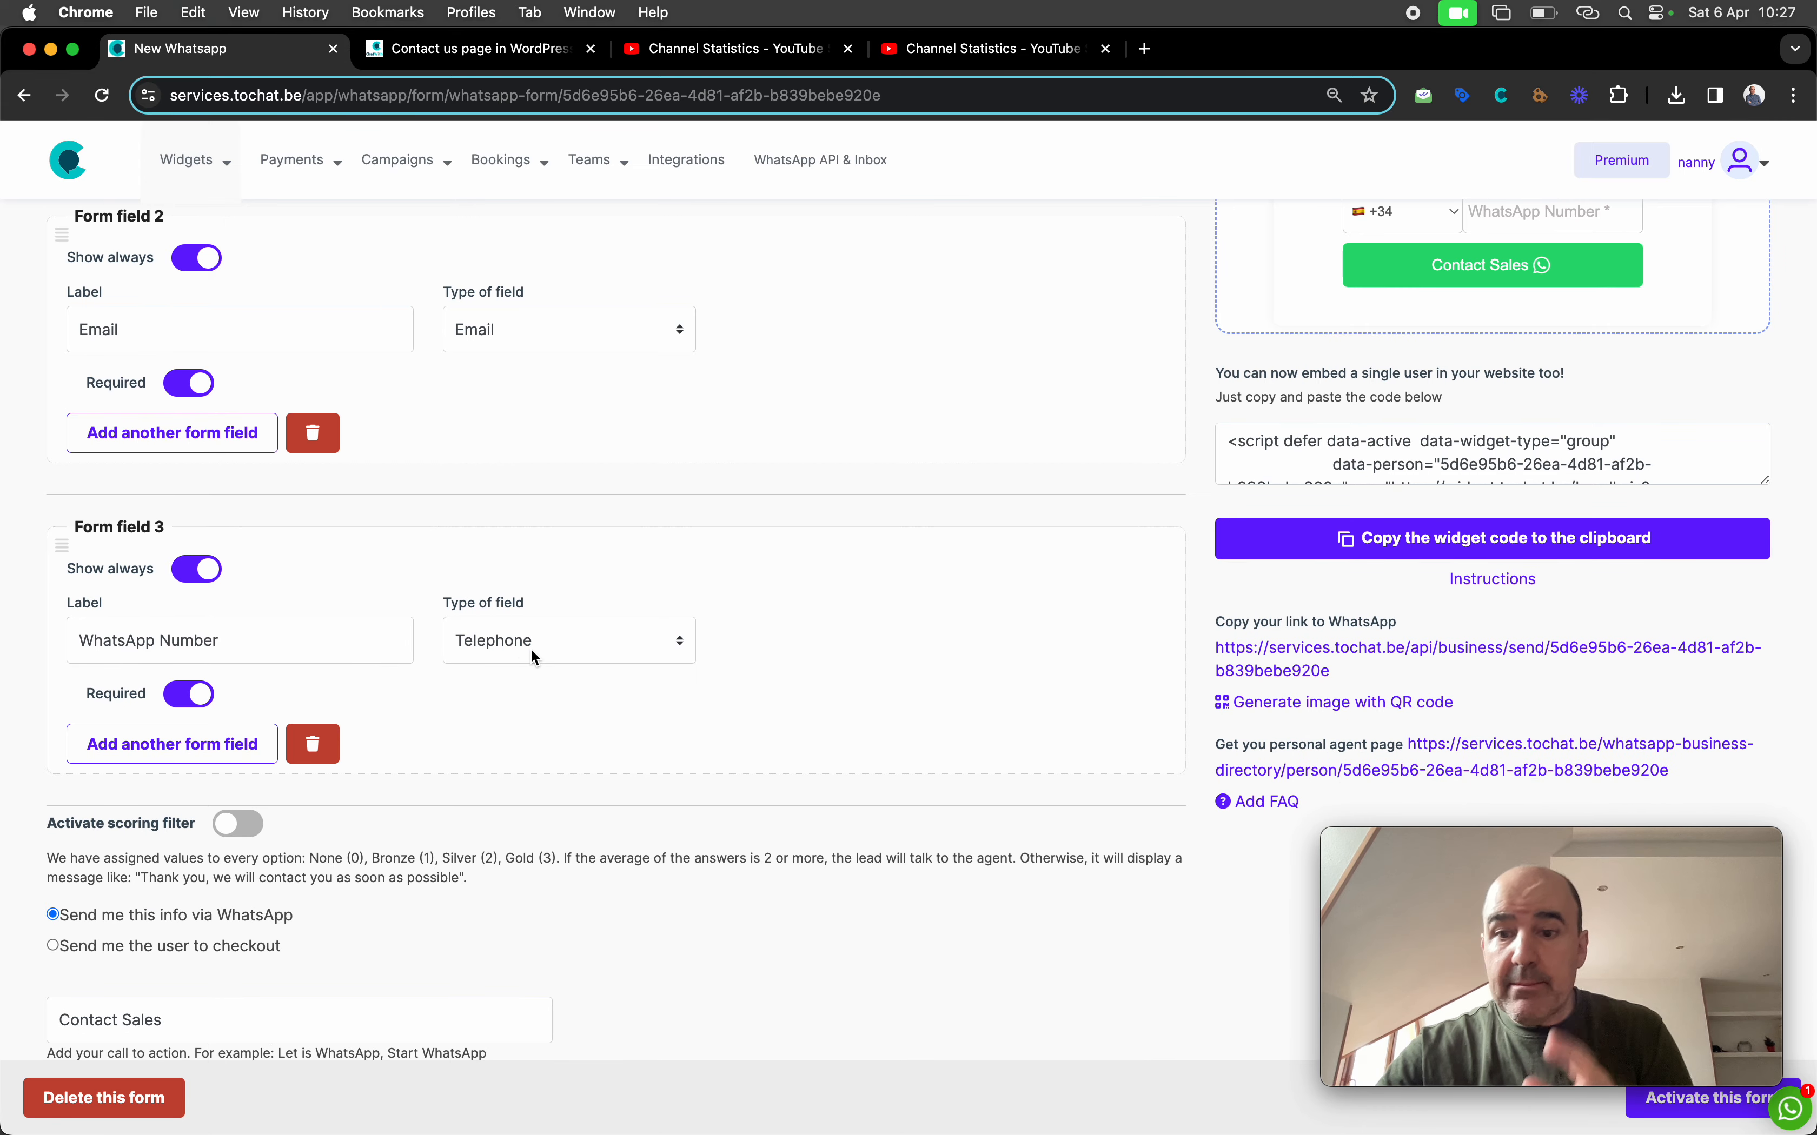
scroll(692, 668, up, 4)
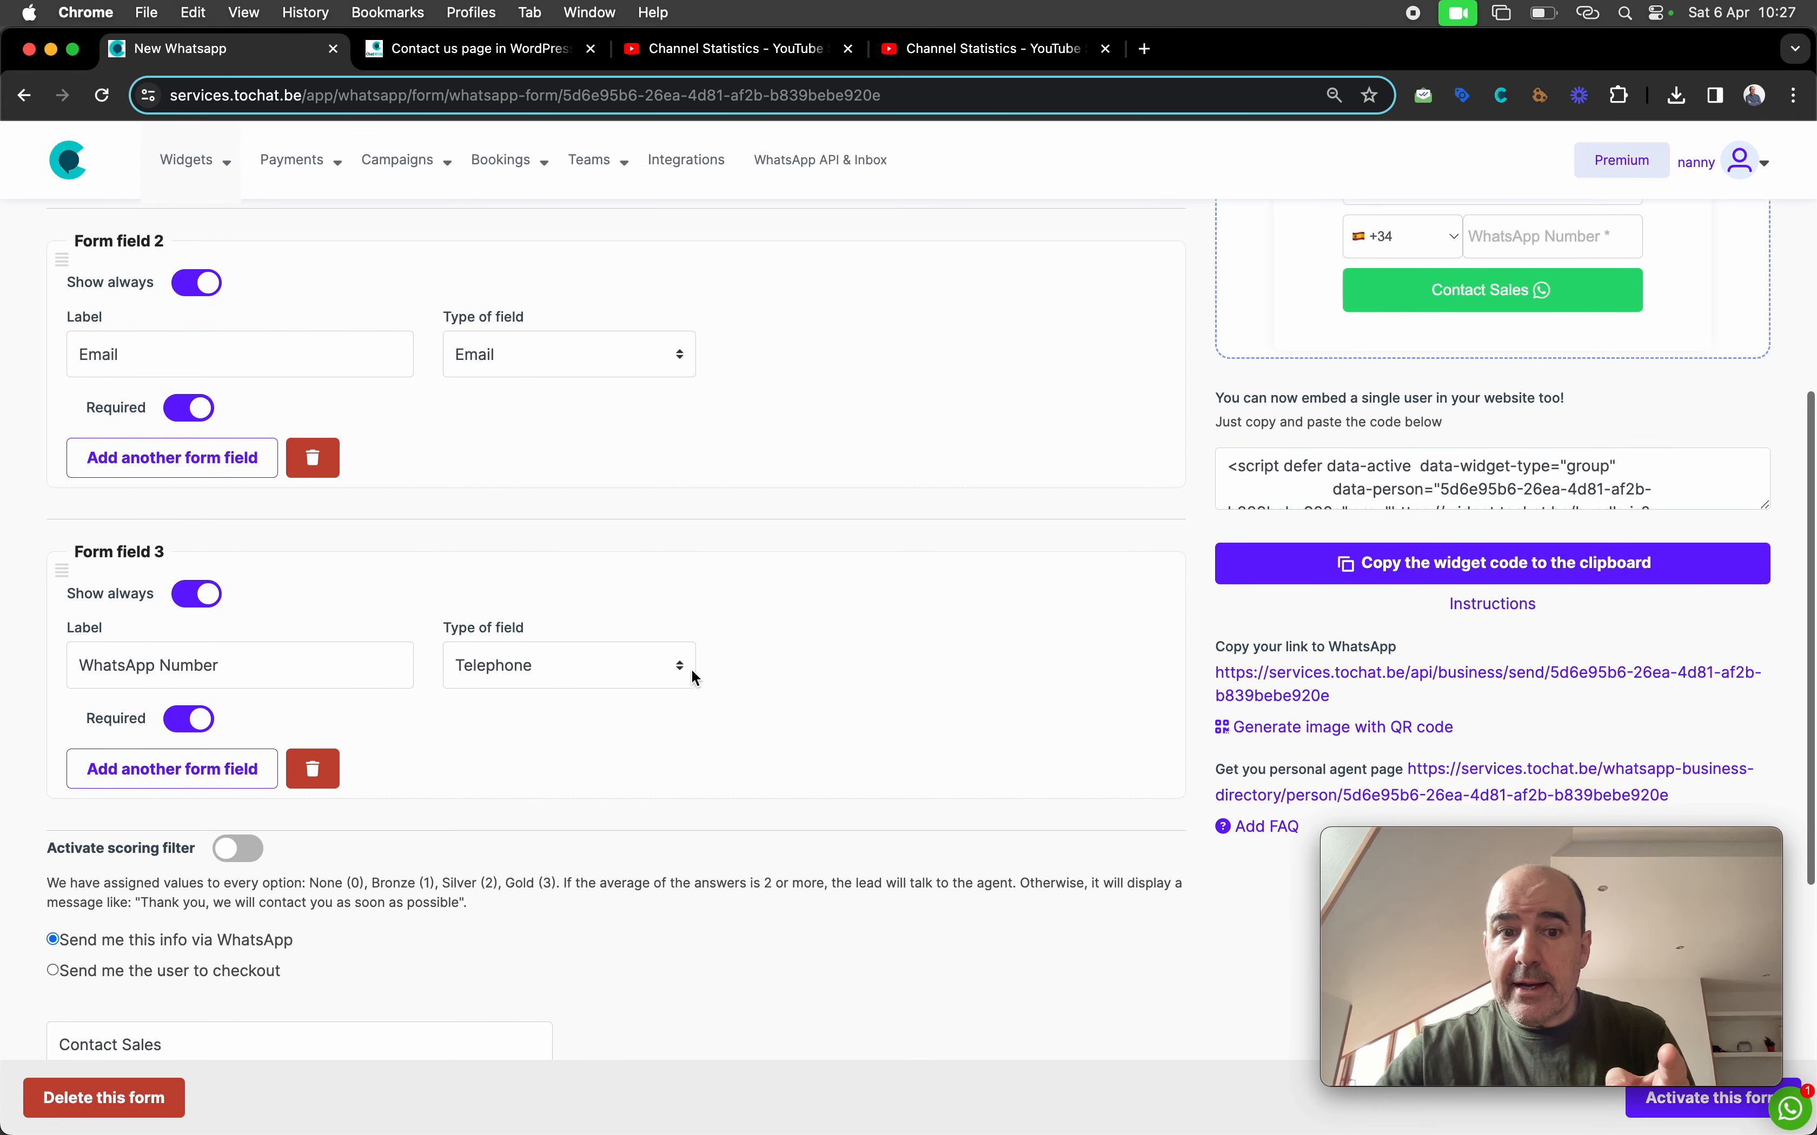
scroll(895, 687, up, 1)
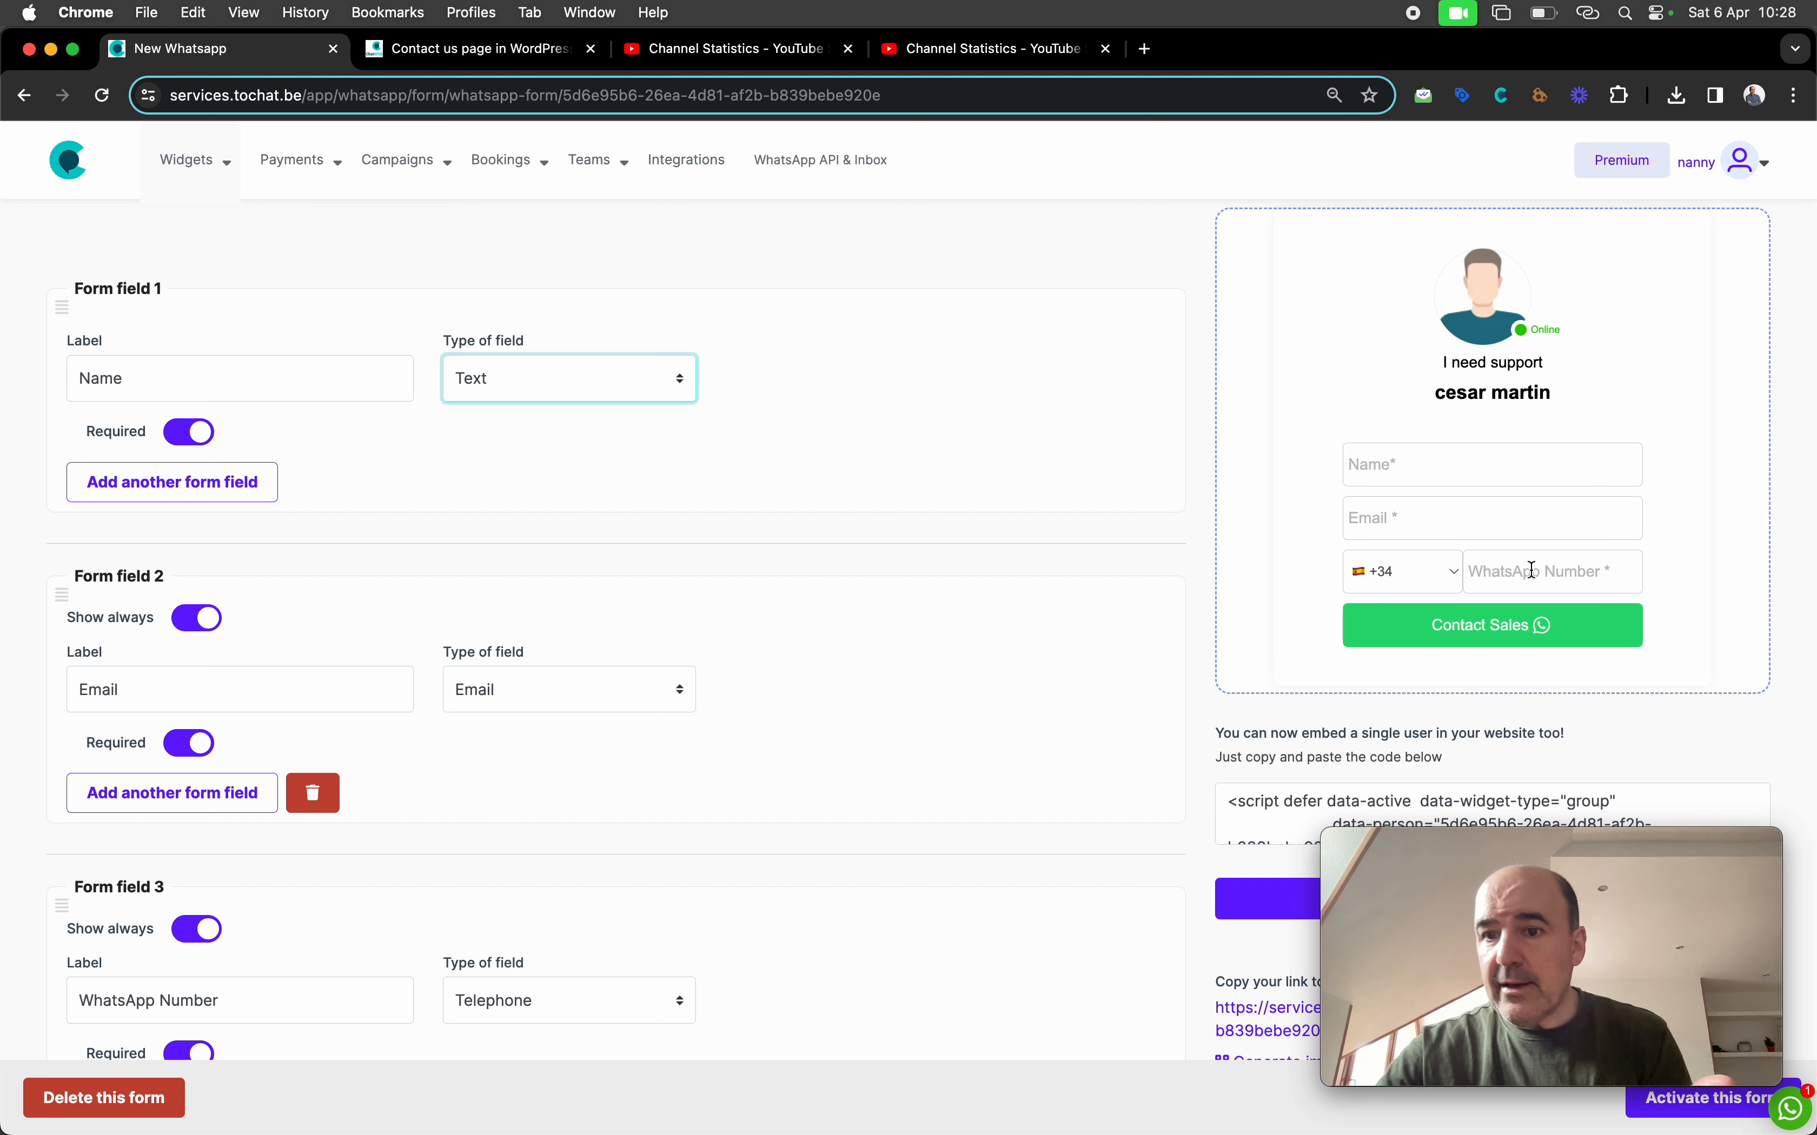
Try the Email field in the live preview and review the Contact Sales call-to-action
click(1399, 517)
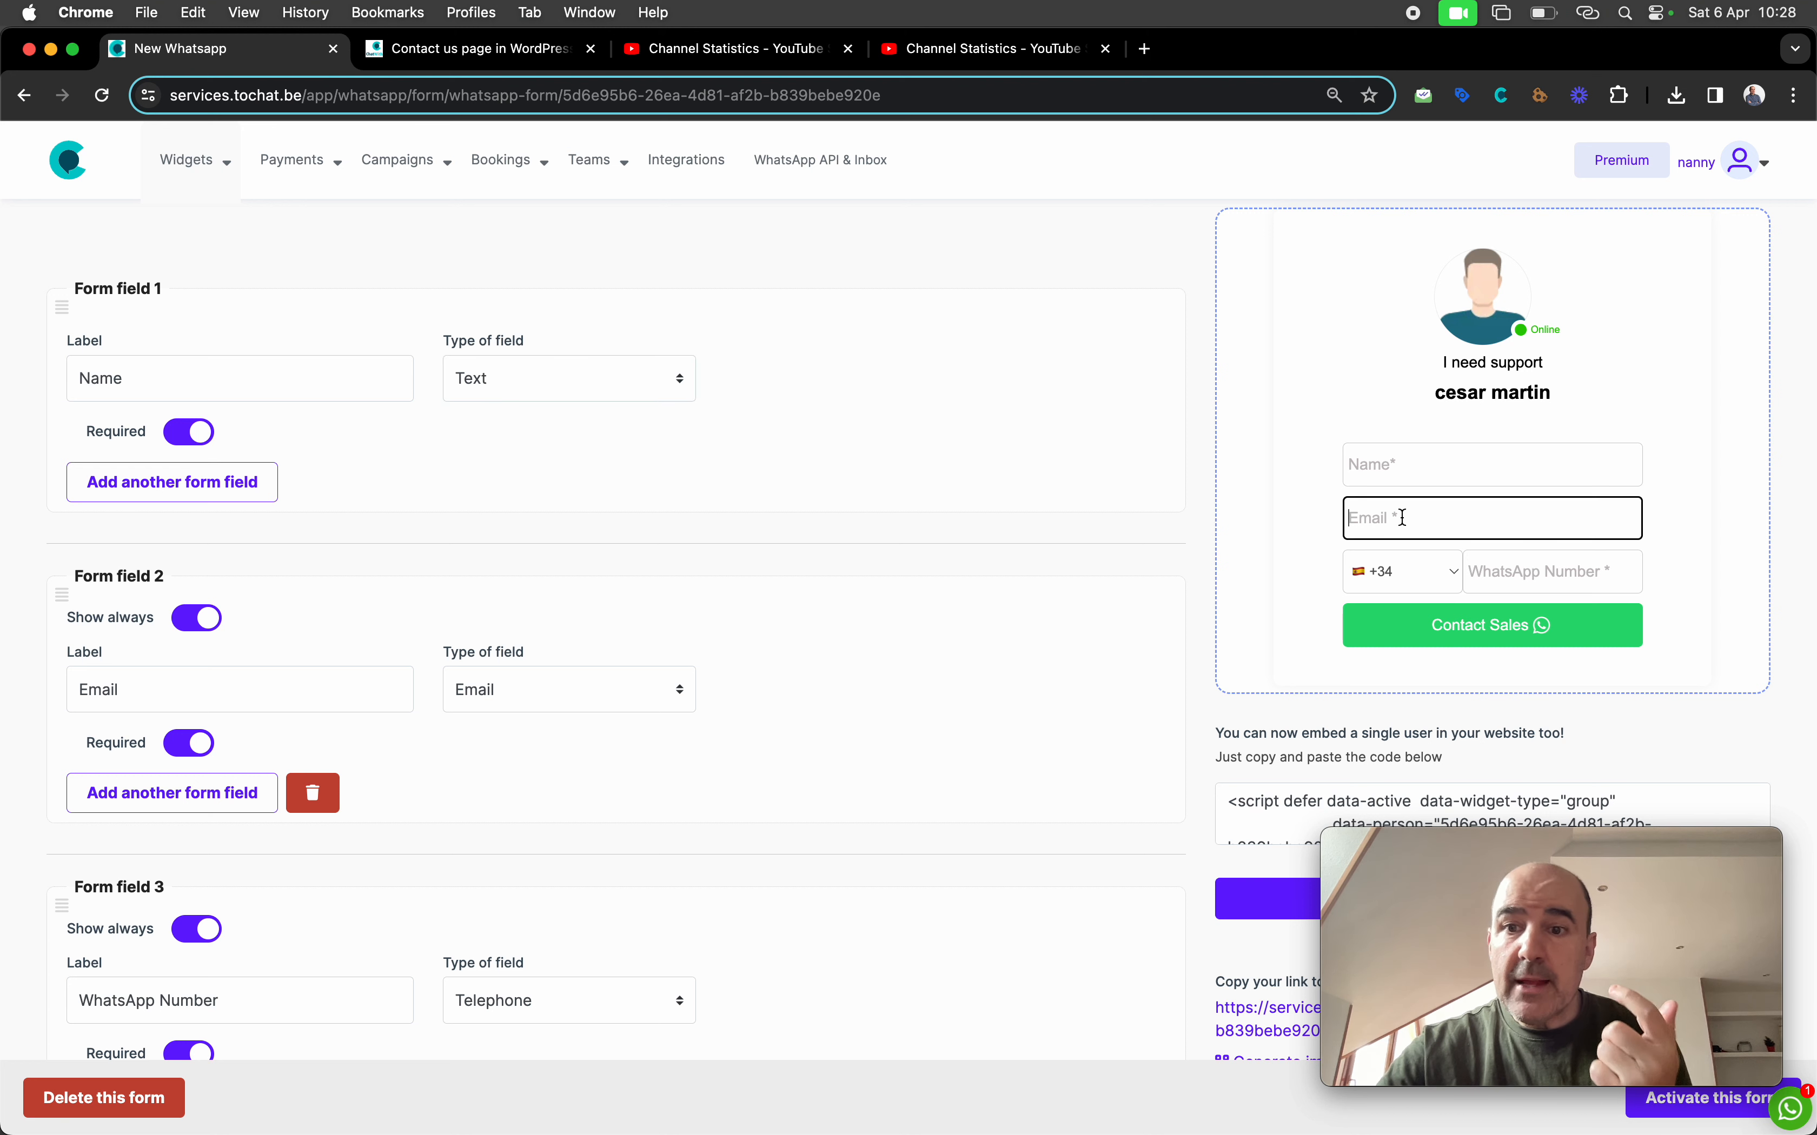
click(1135, 592)
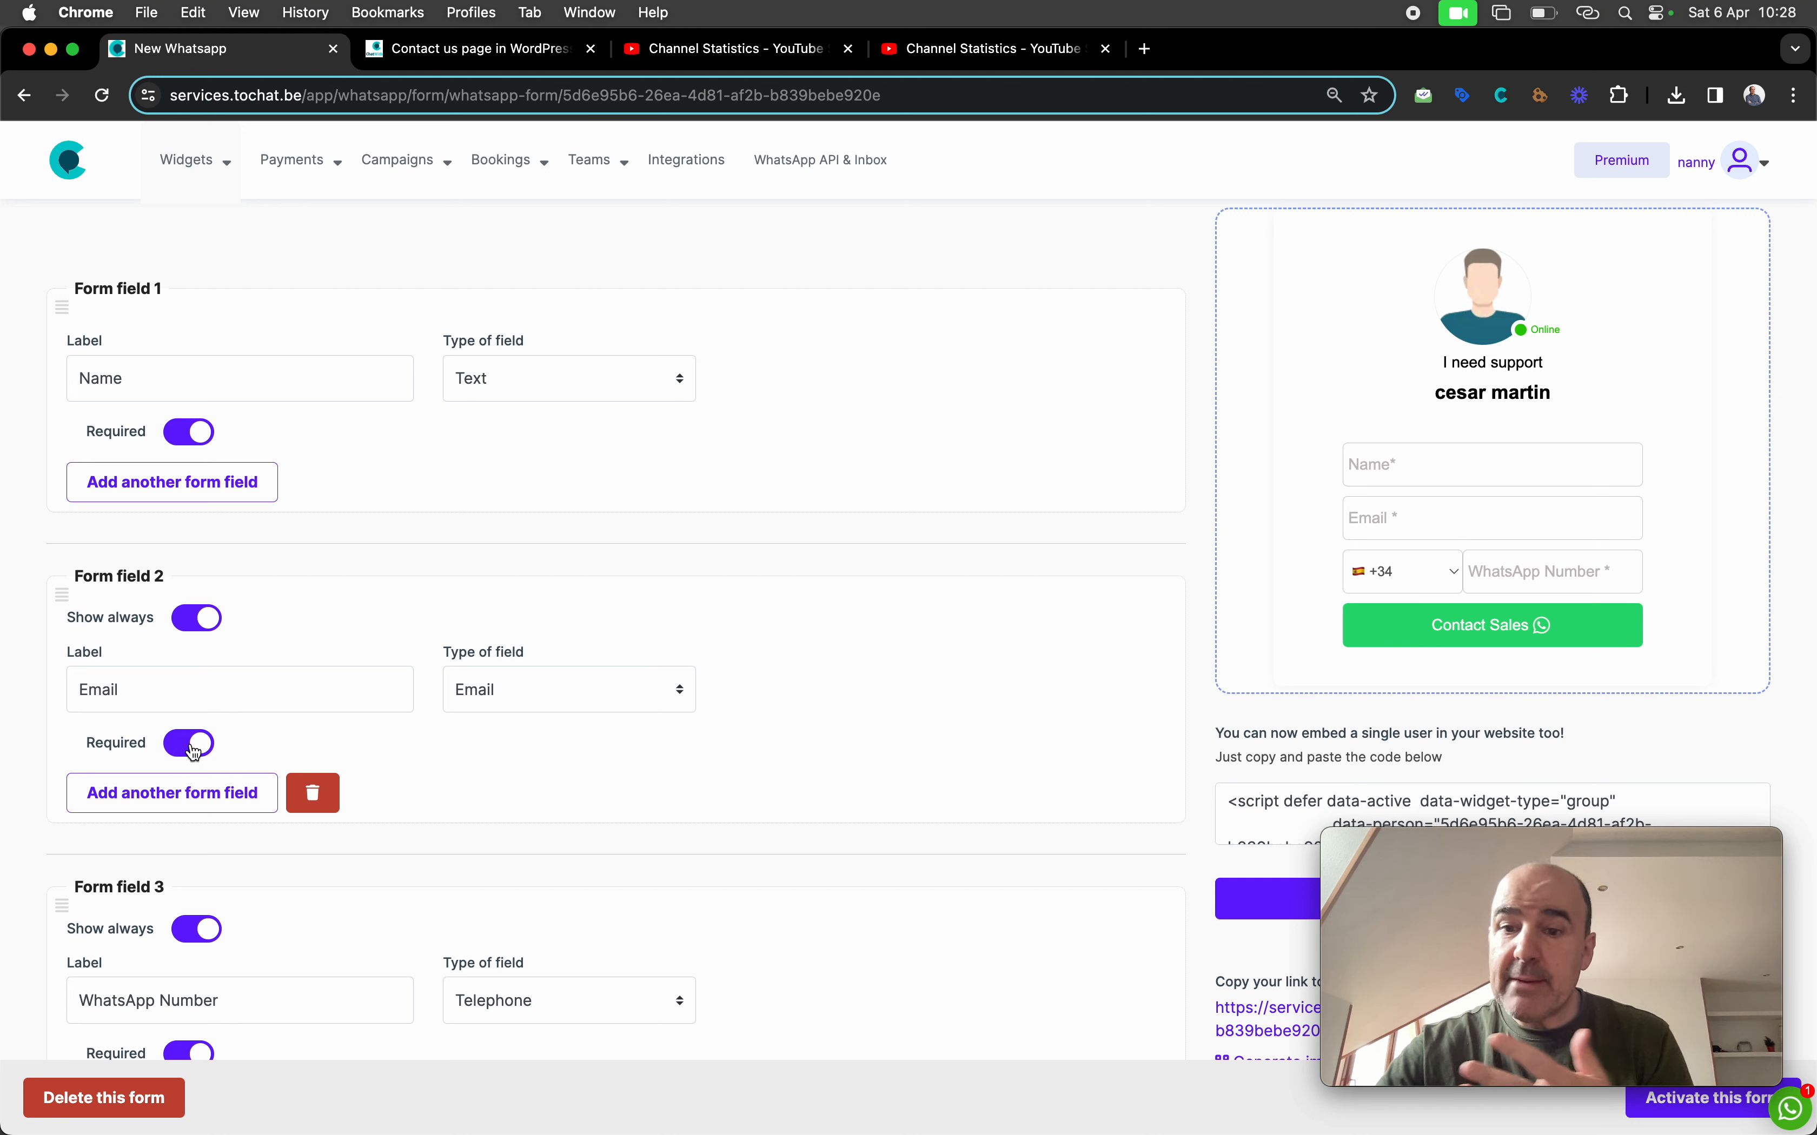
scroll(247, 680, down, 5)
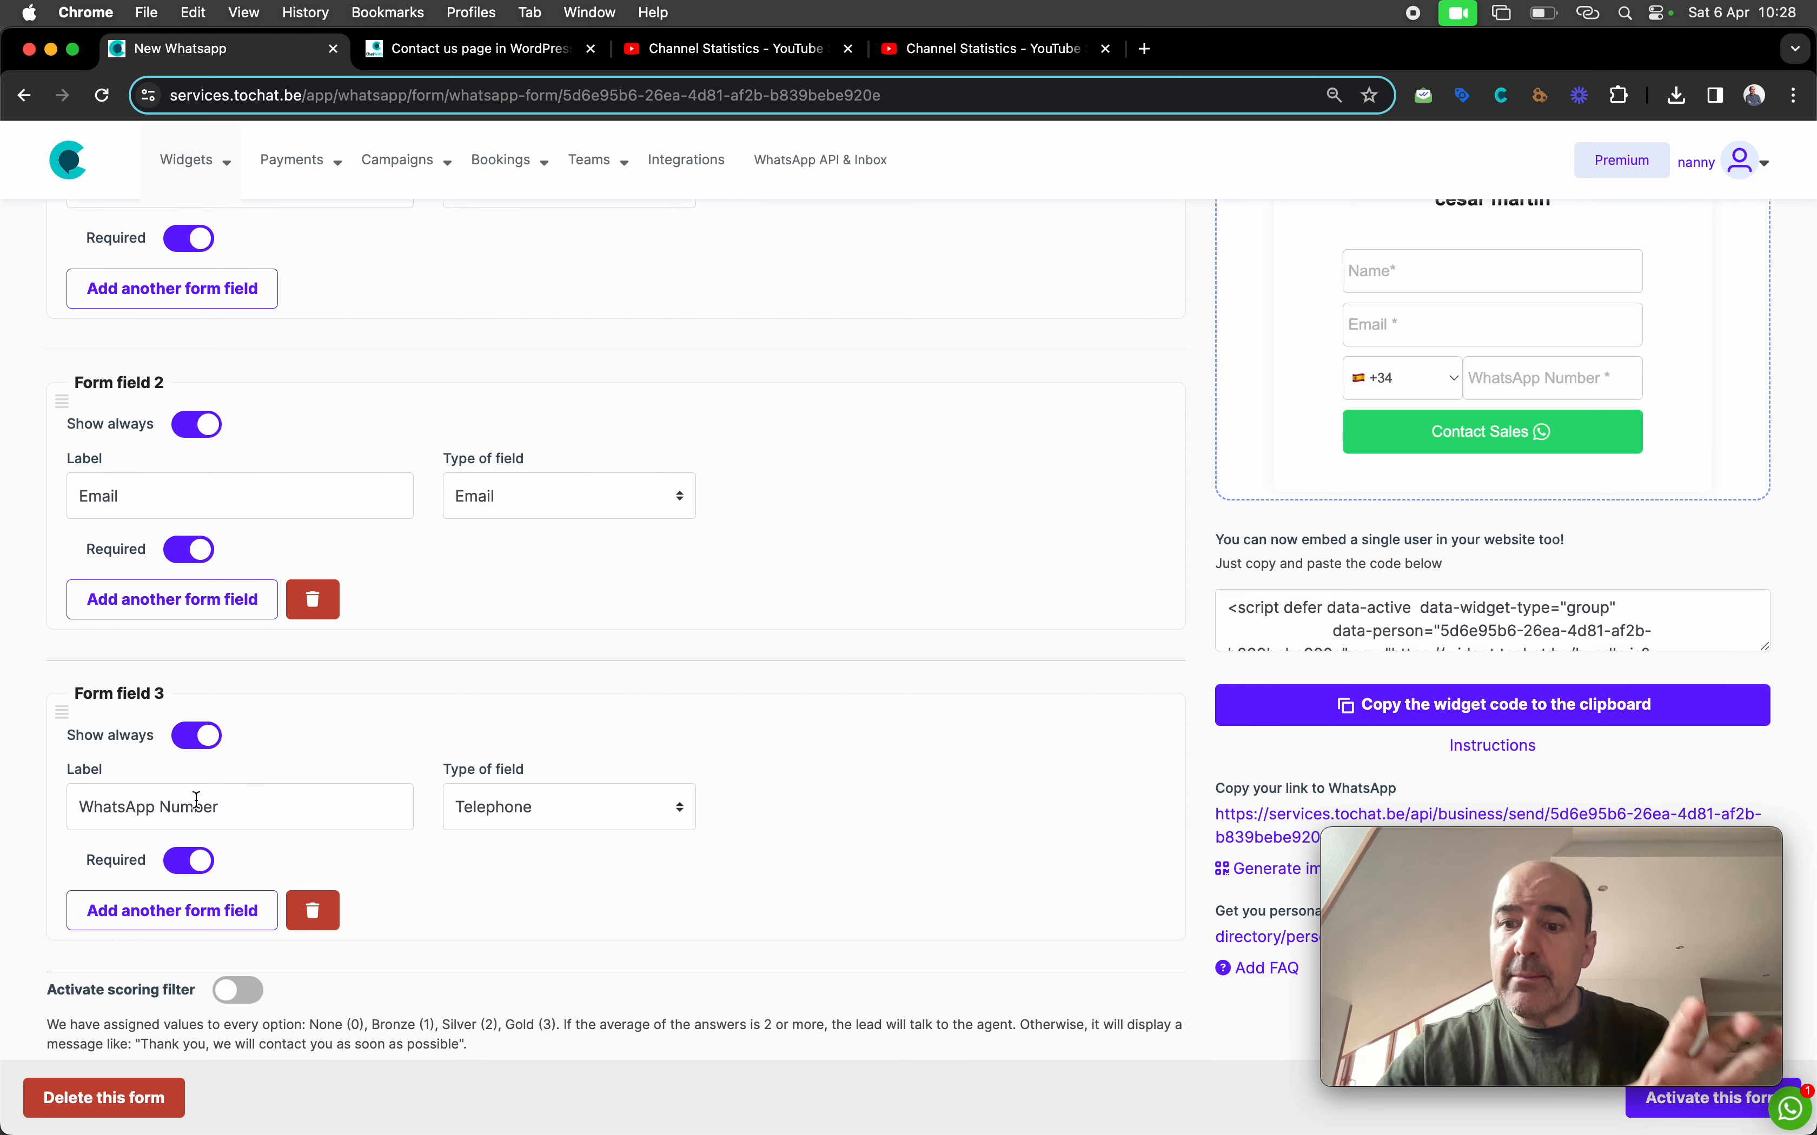
scroll(197, 800, down, 10)
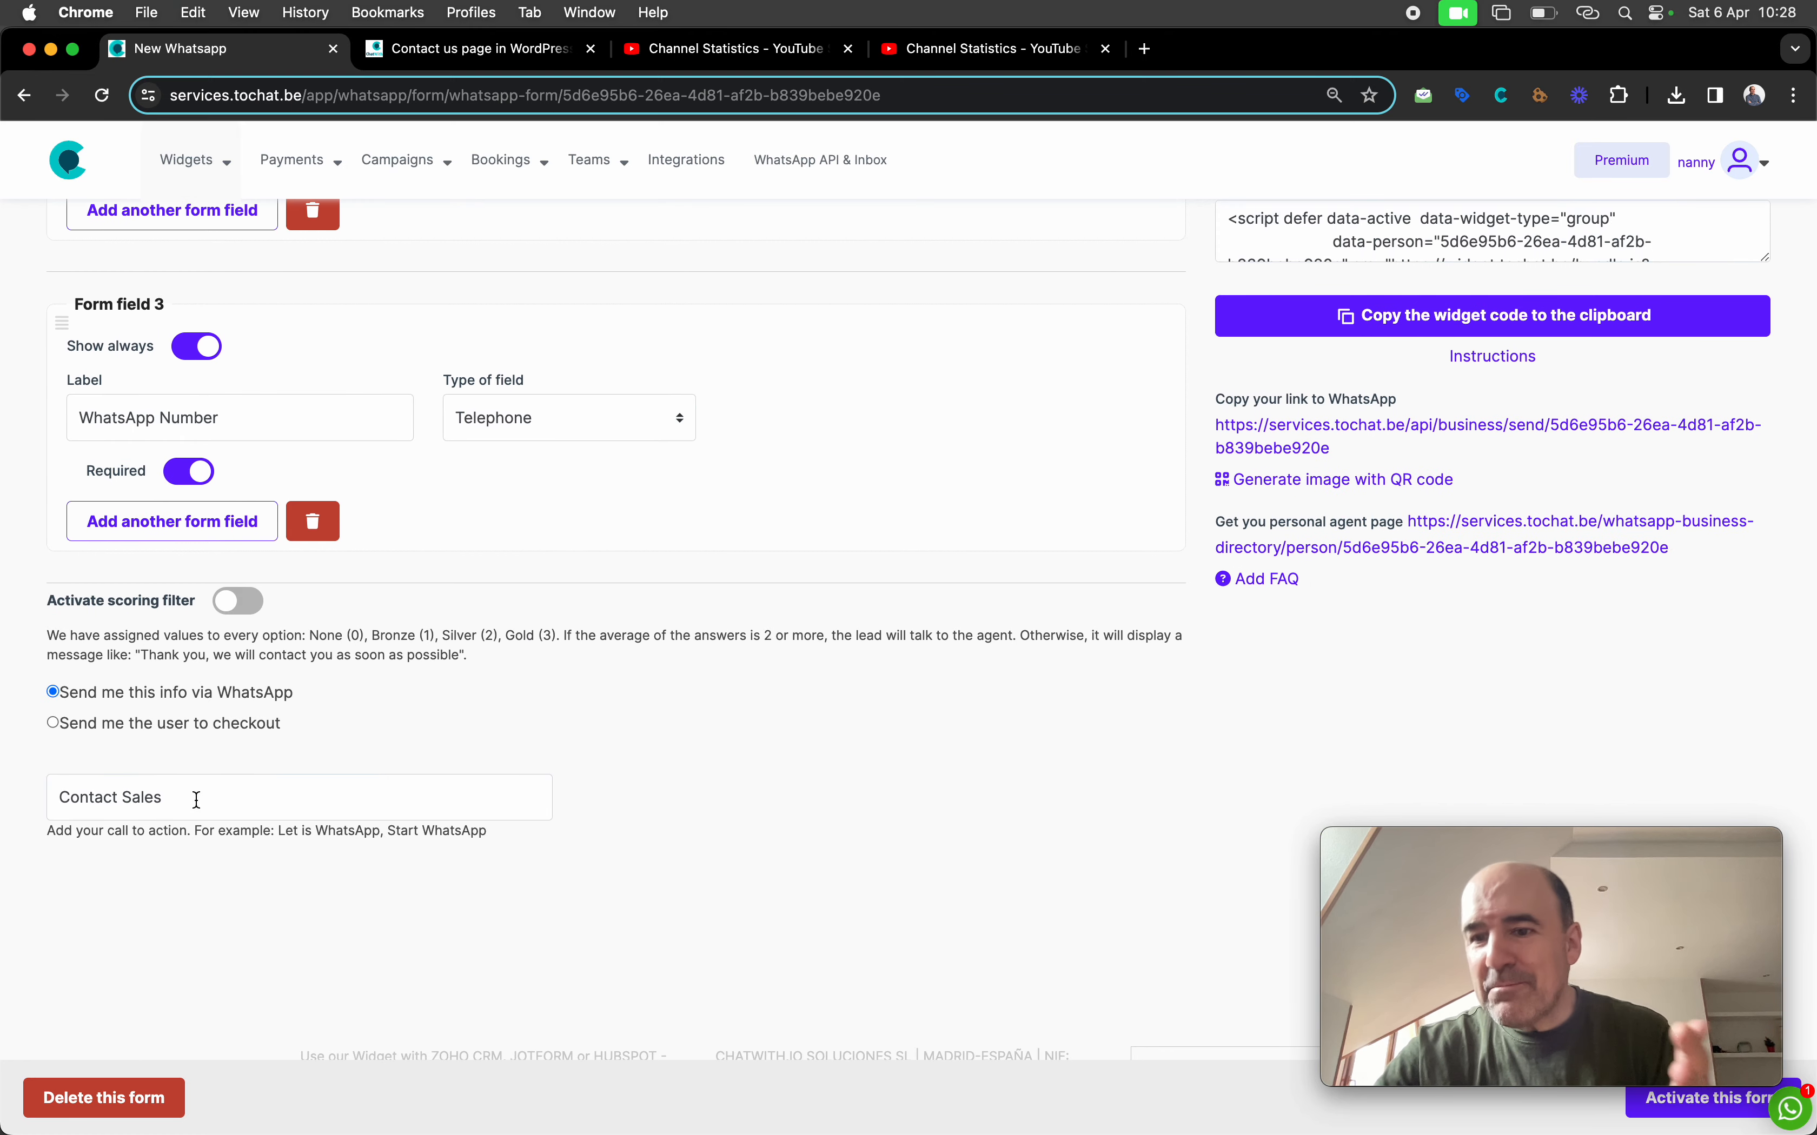
scroll(206, 803, up, 2)
scroll(206, 804, up, 7)
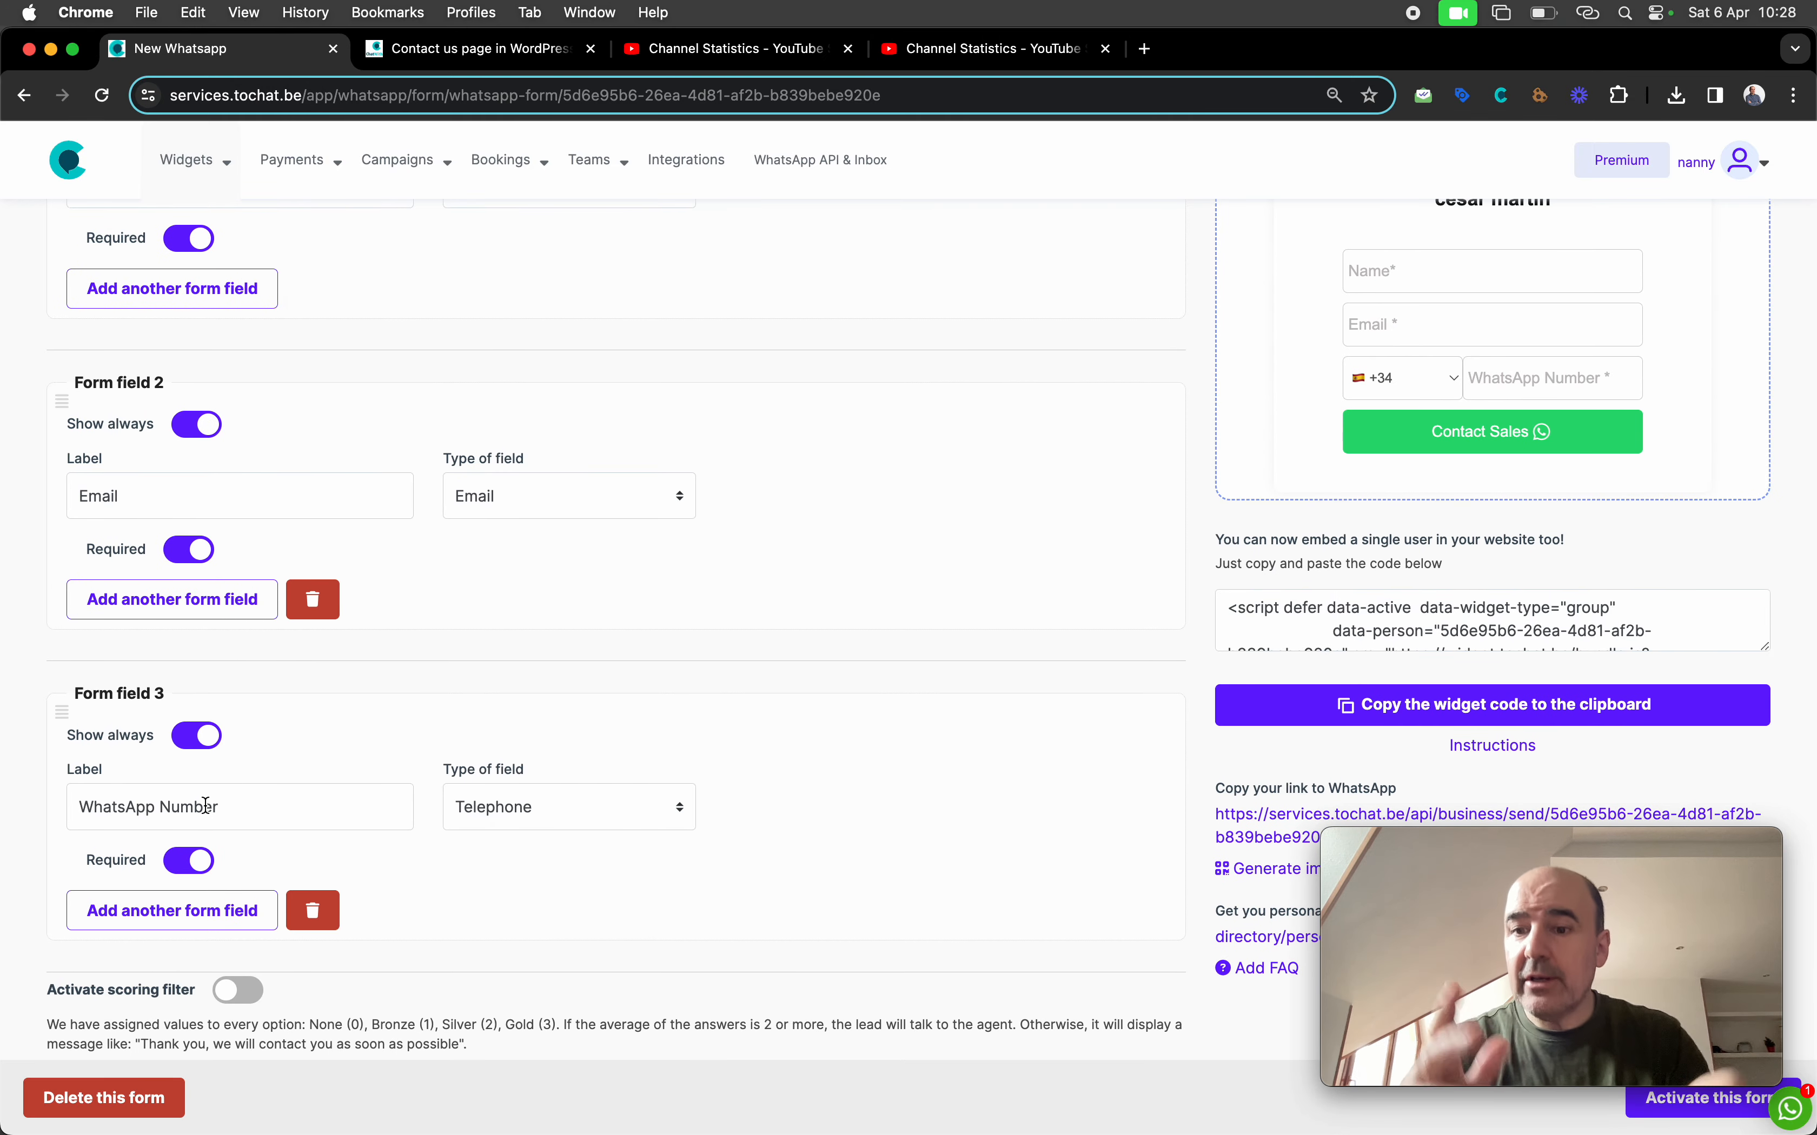
scroll(206, 806, down, 5)
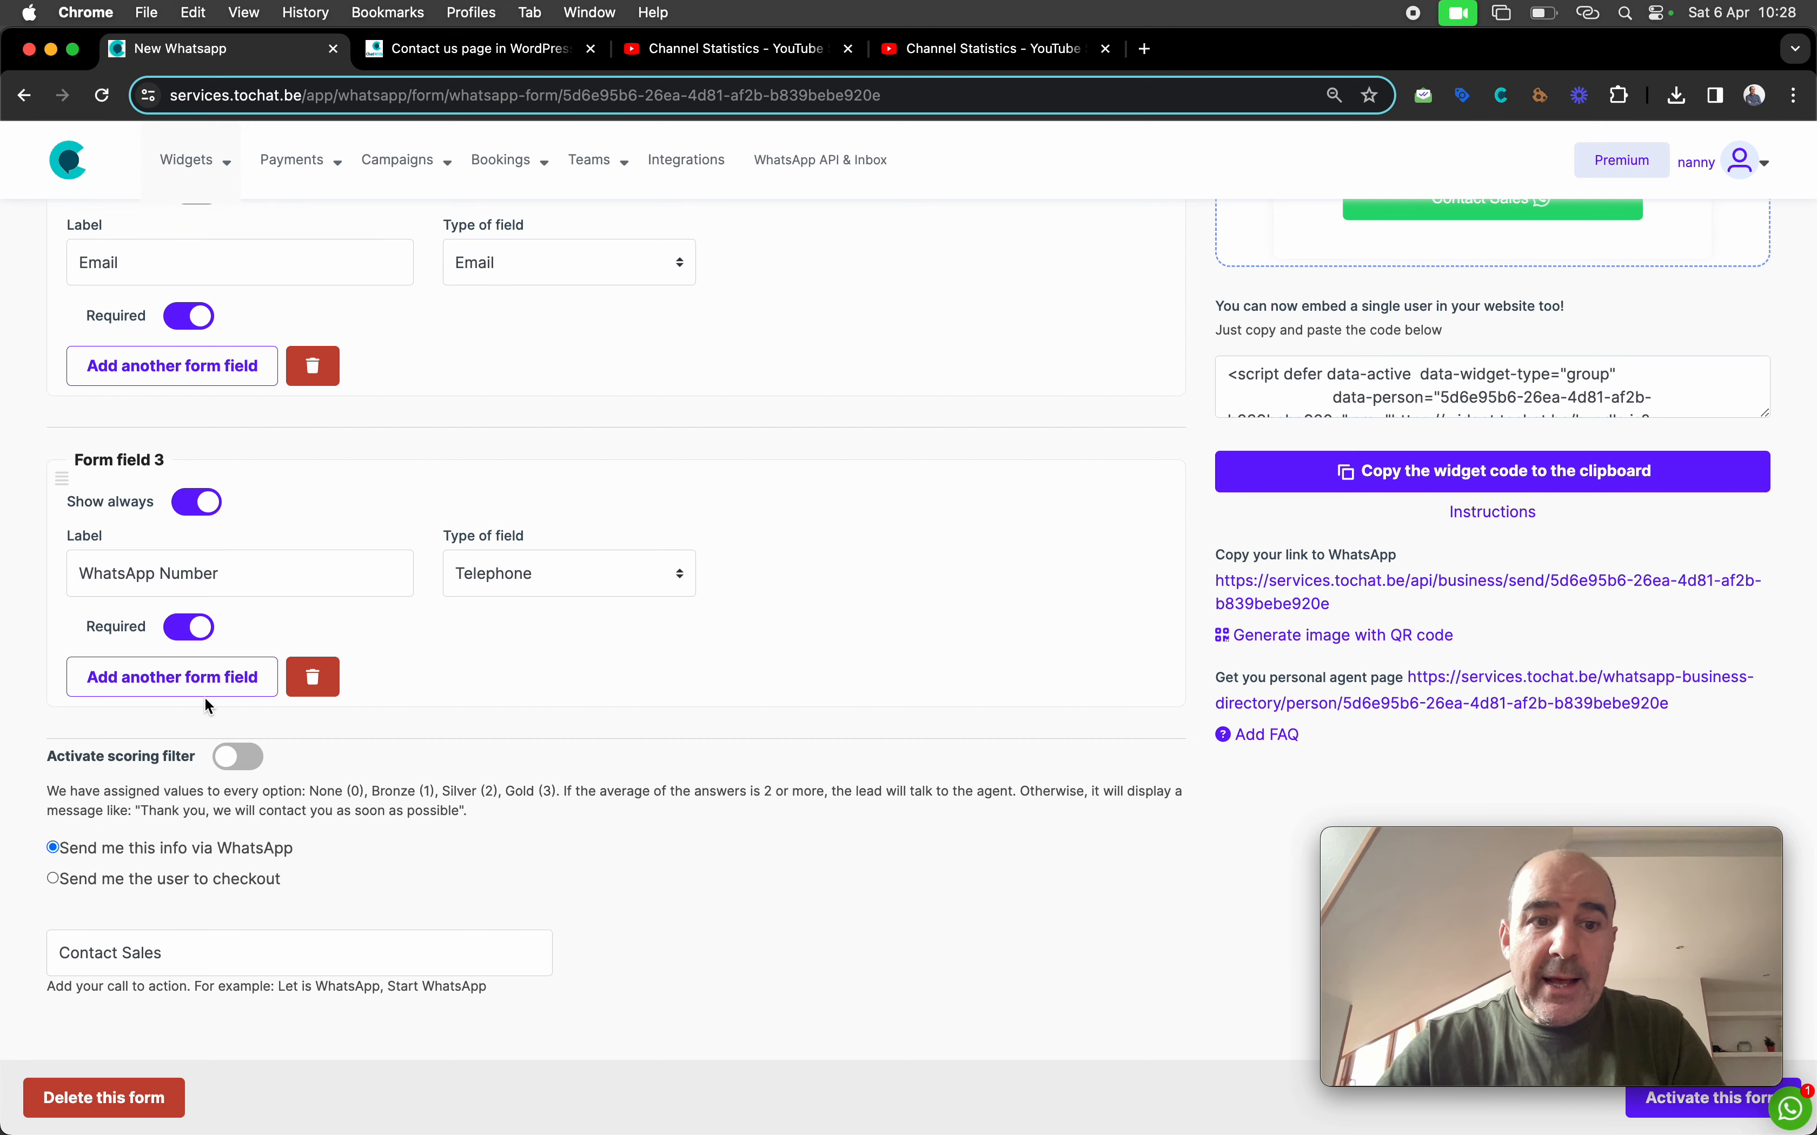
Add a fourth form field labelled 'How can I help you?' with type Dropdown
click(197, 686)
scroll(428, 727, down, 1)
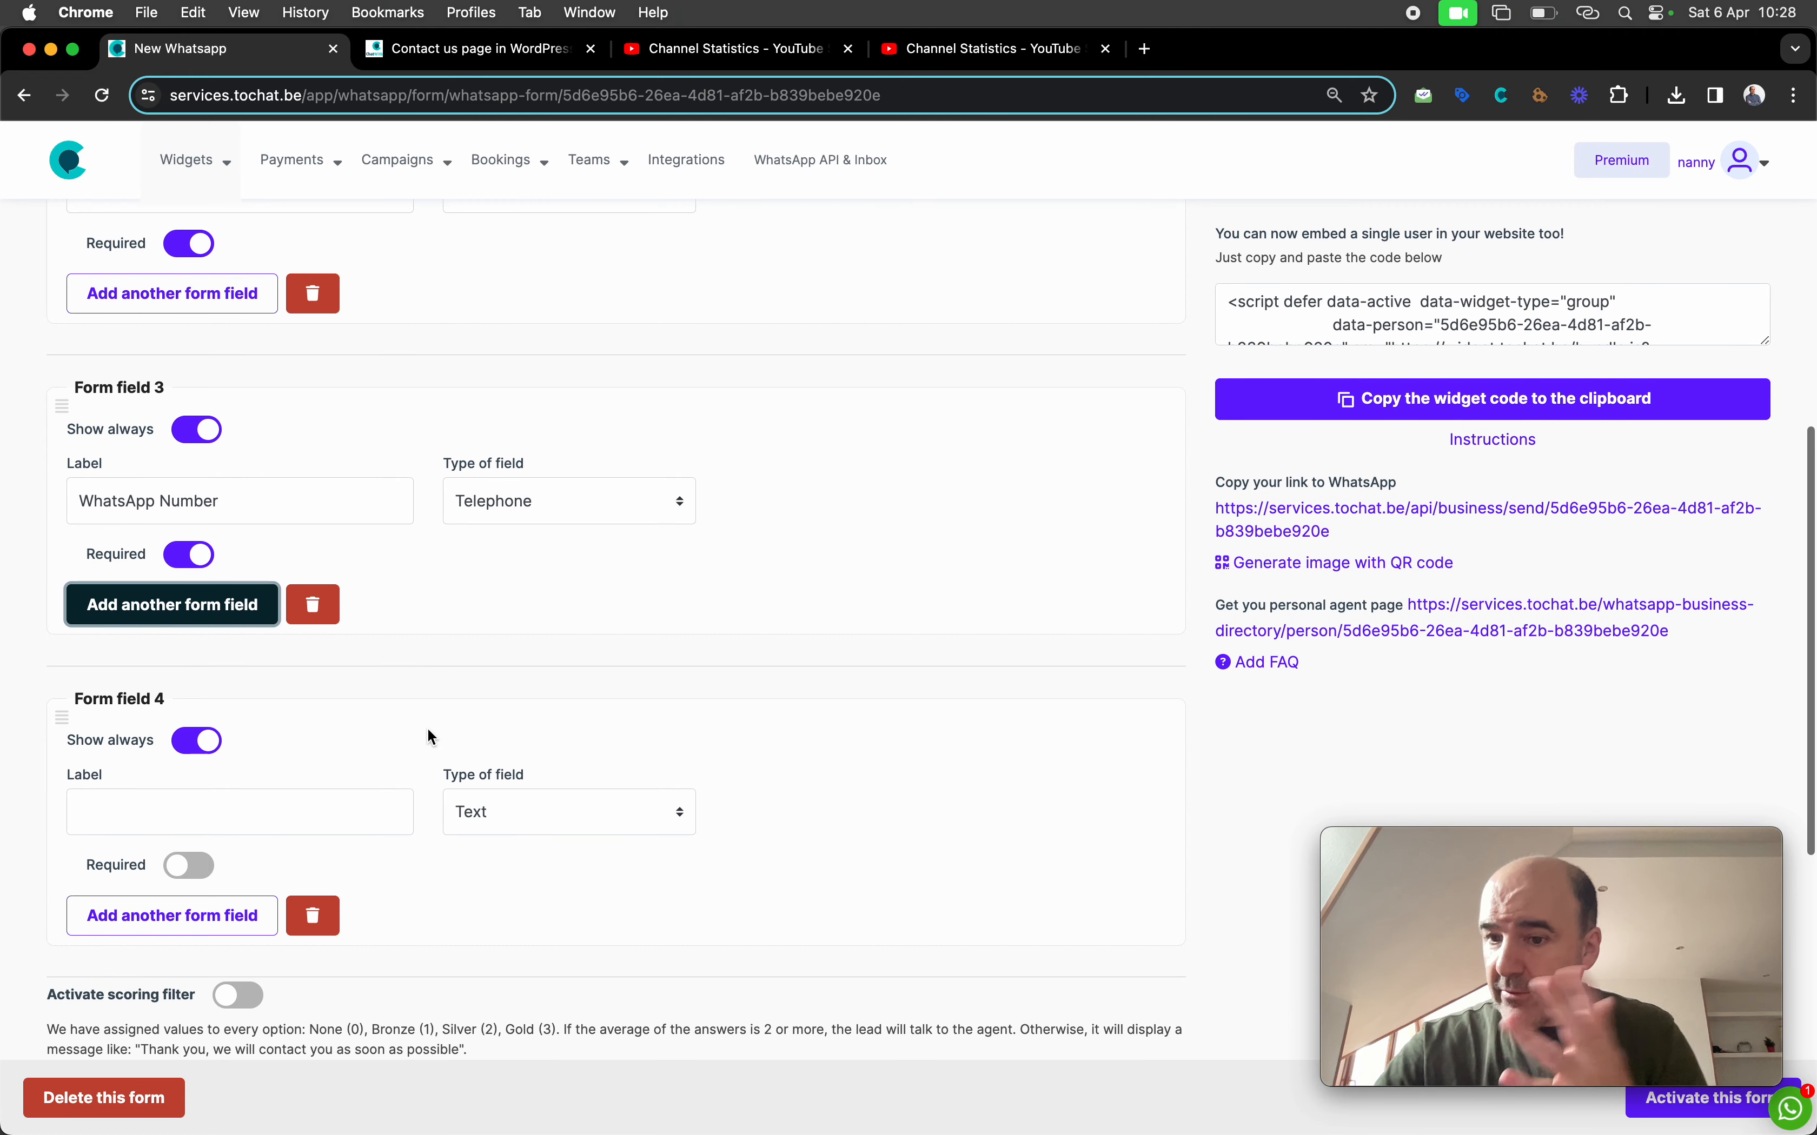
scroll(390, 730, down, 2)
click(323, 724)
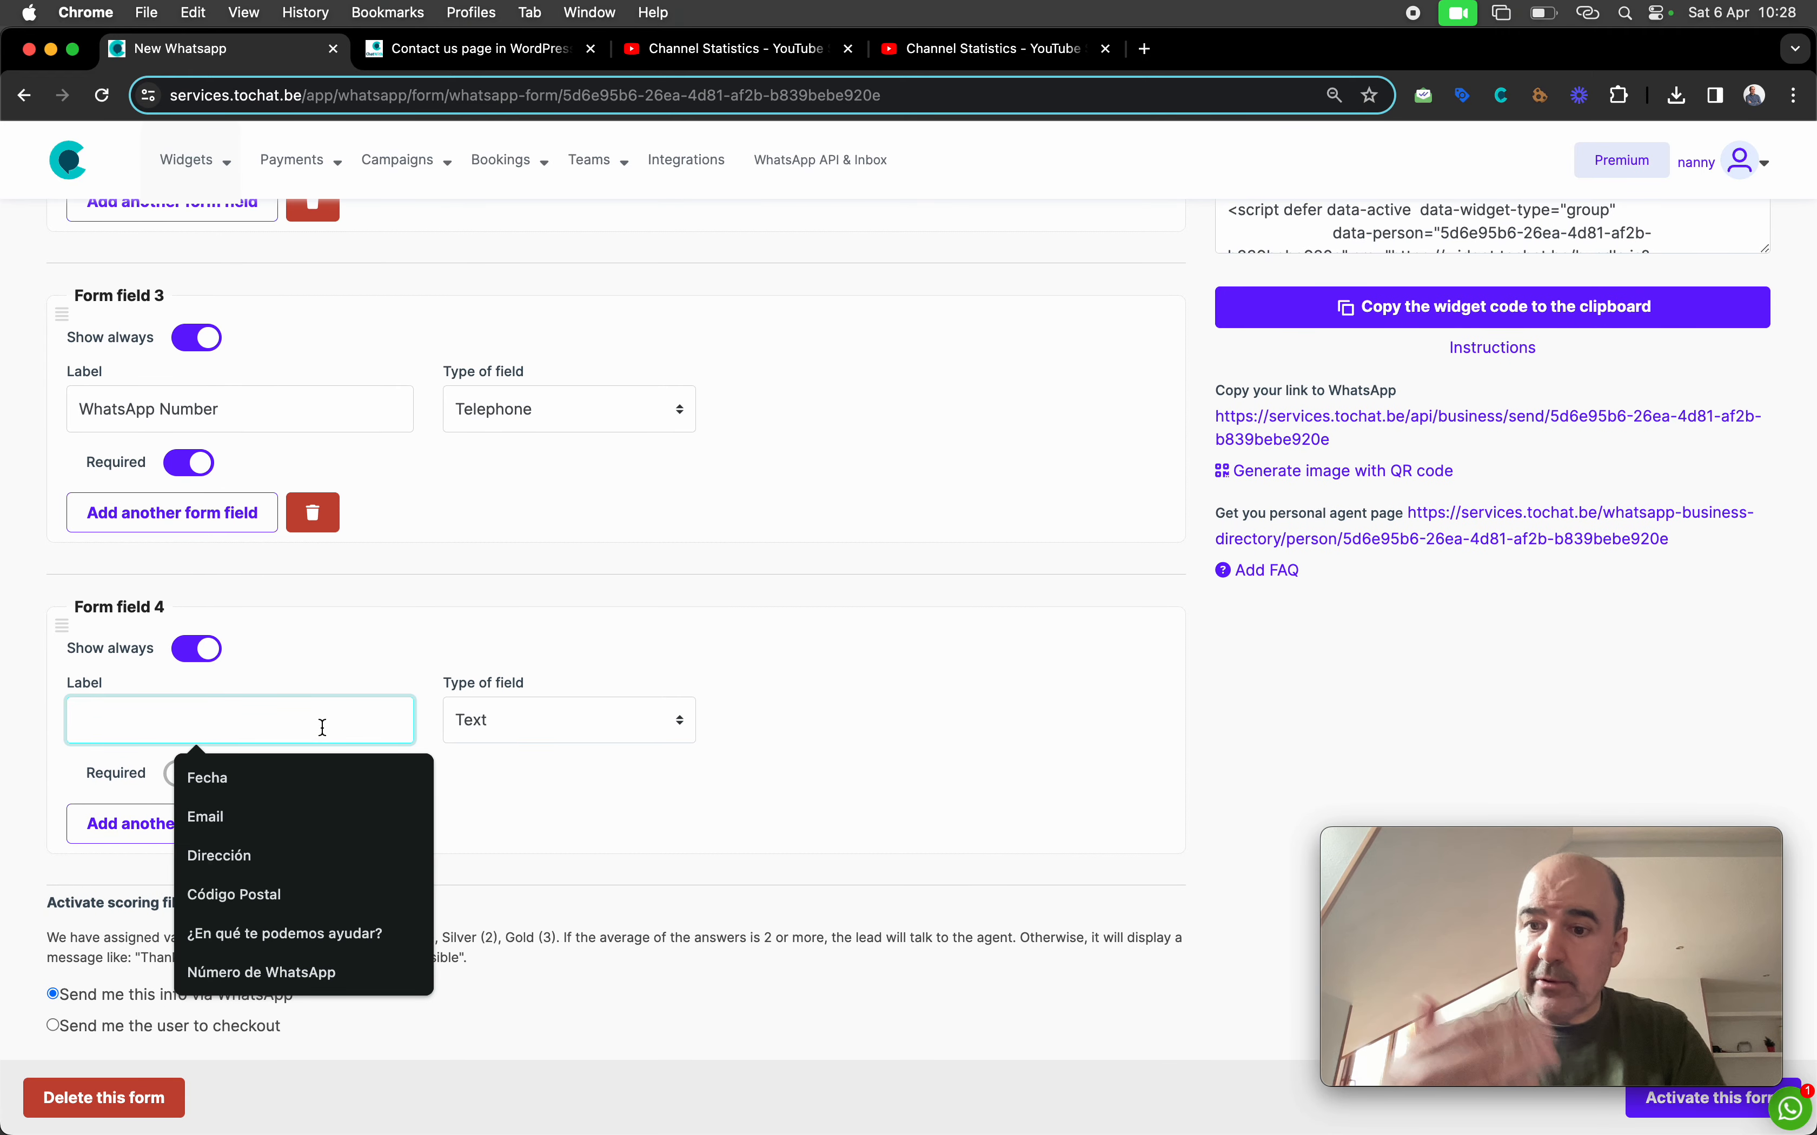
text(Zip)
key(BackSpace)
key(BackSpace)
key(BackSpace)
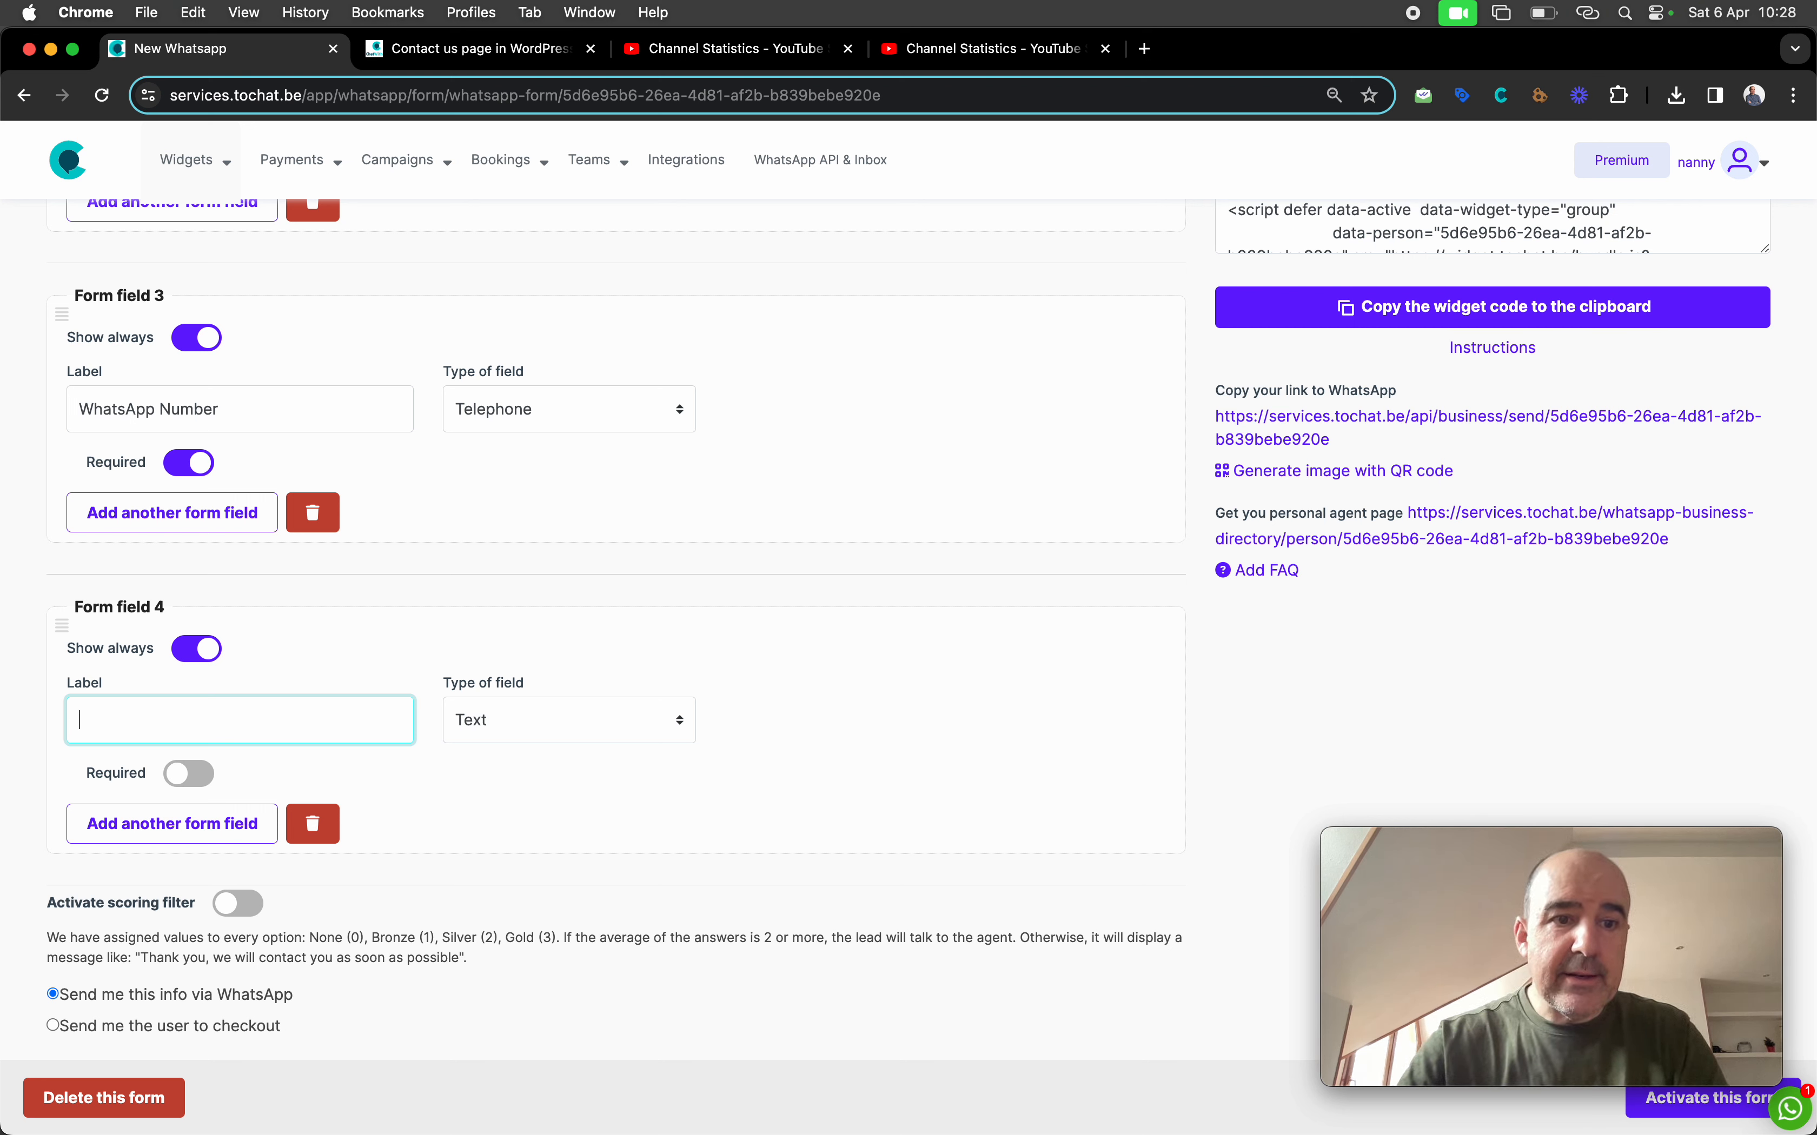
text(How can )
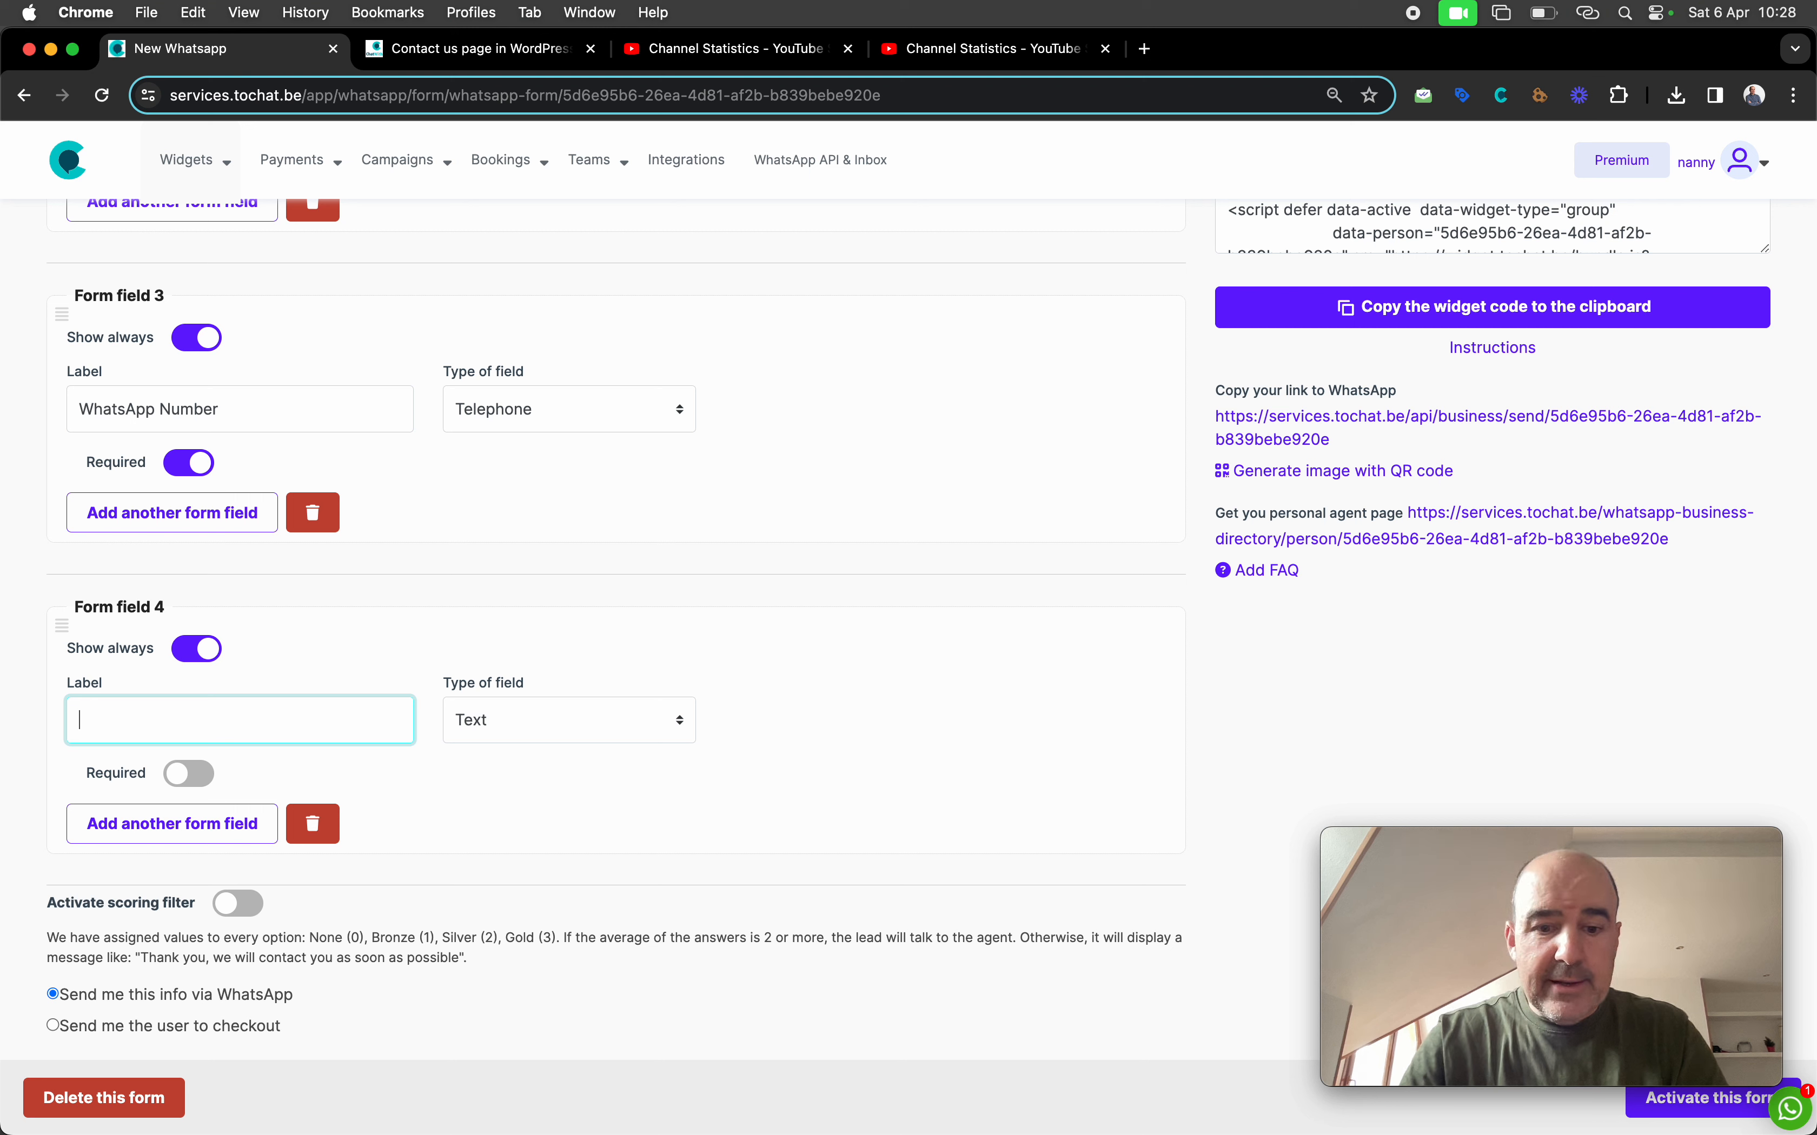
text(I help you?)
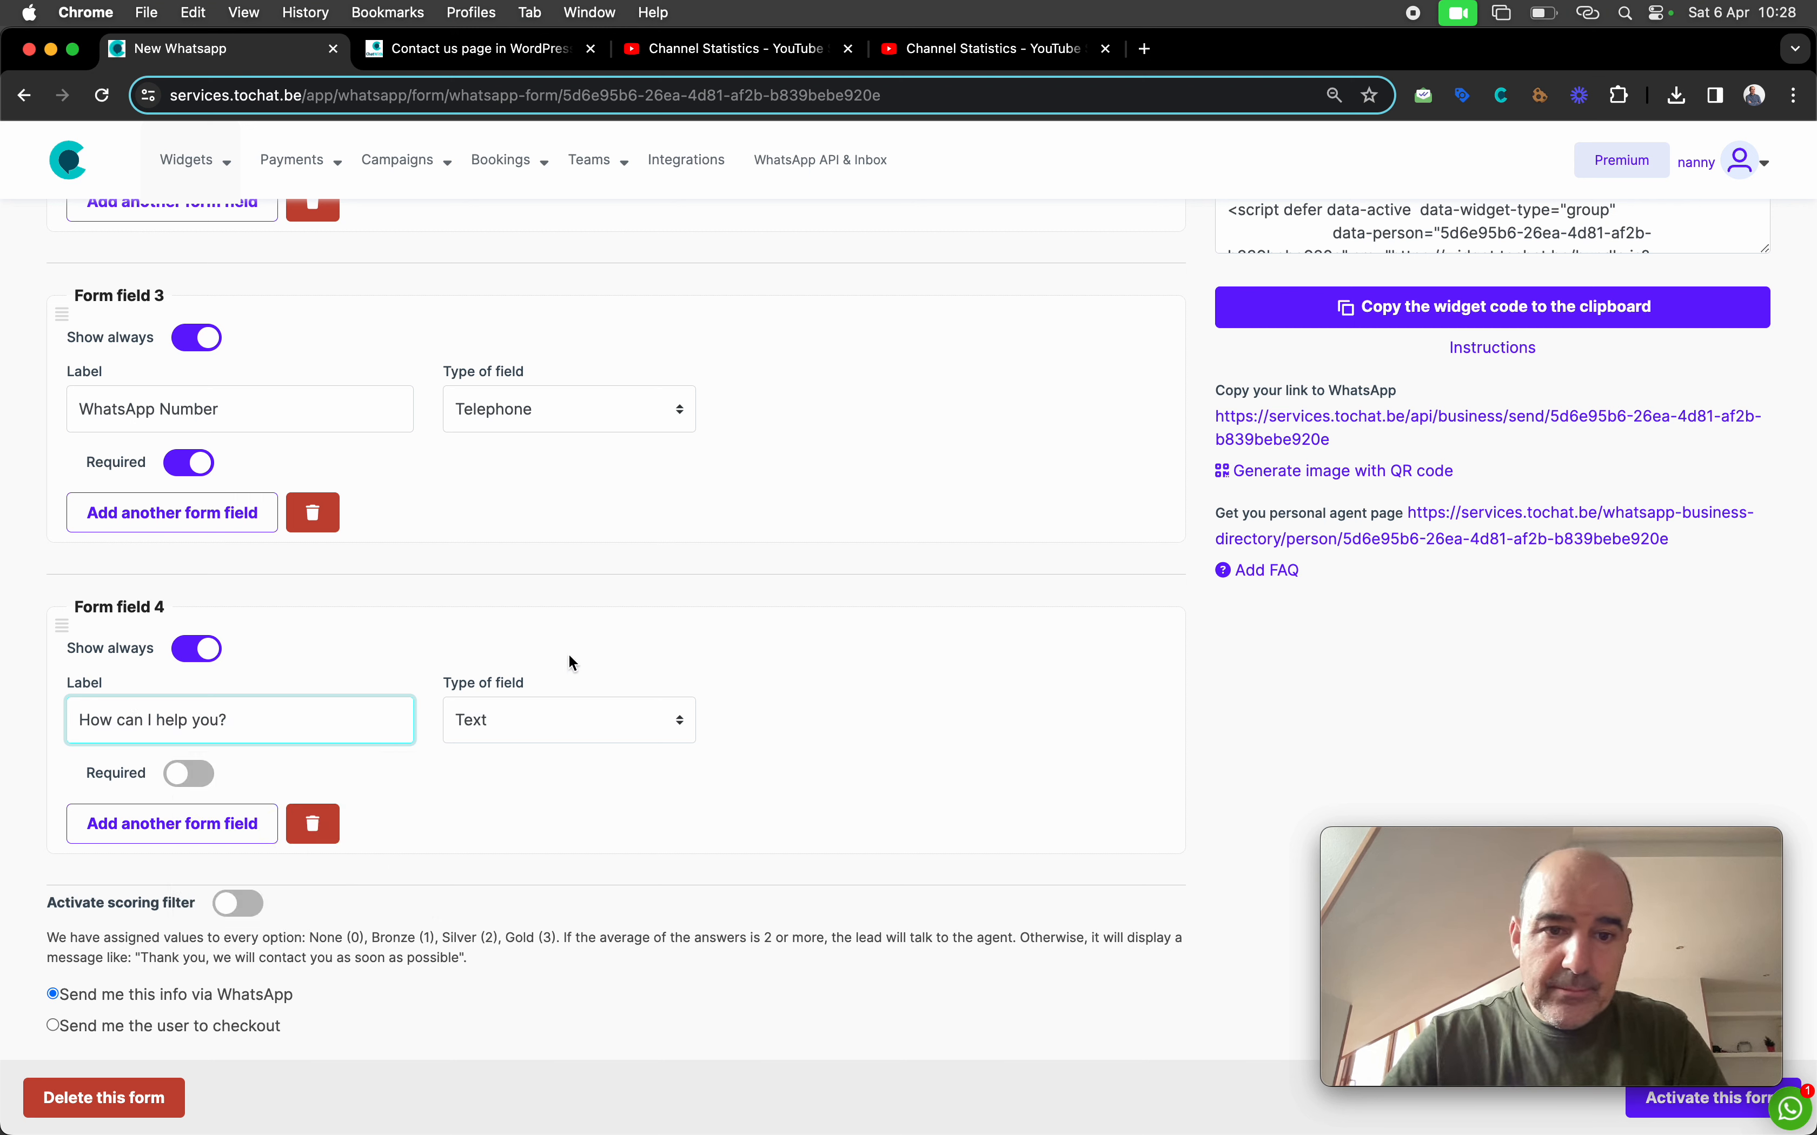
click(596, 721)
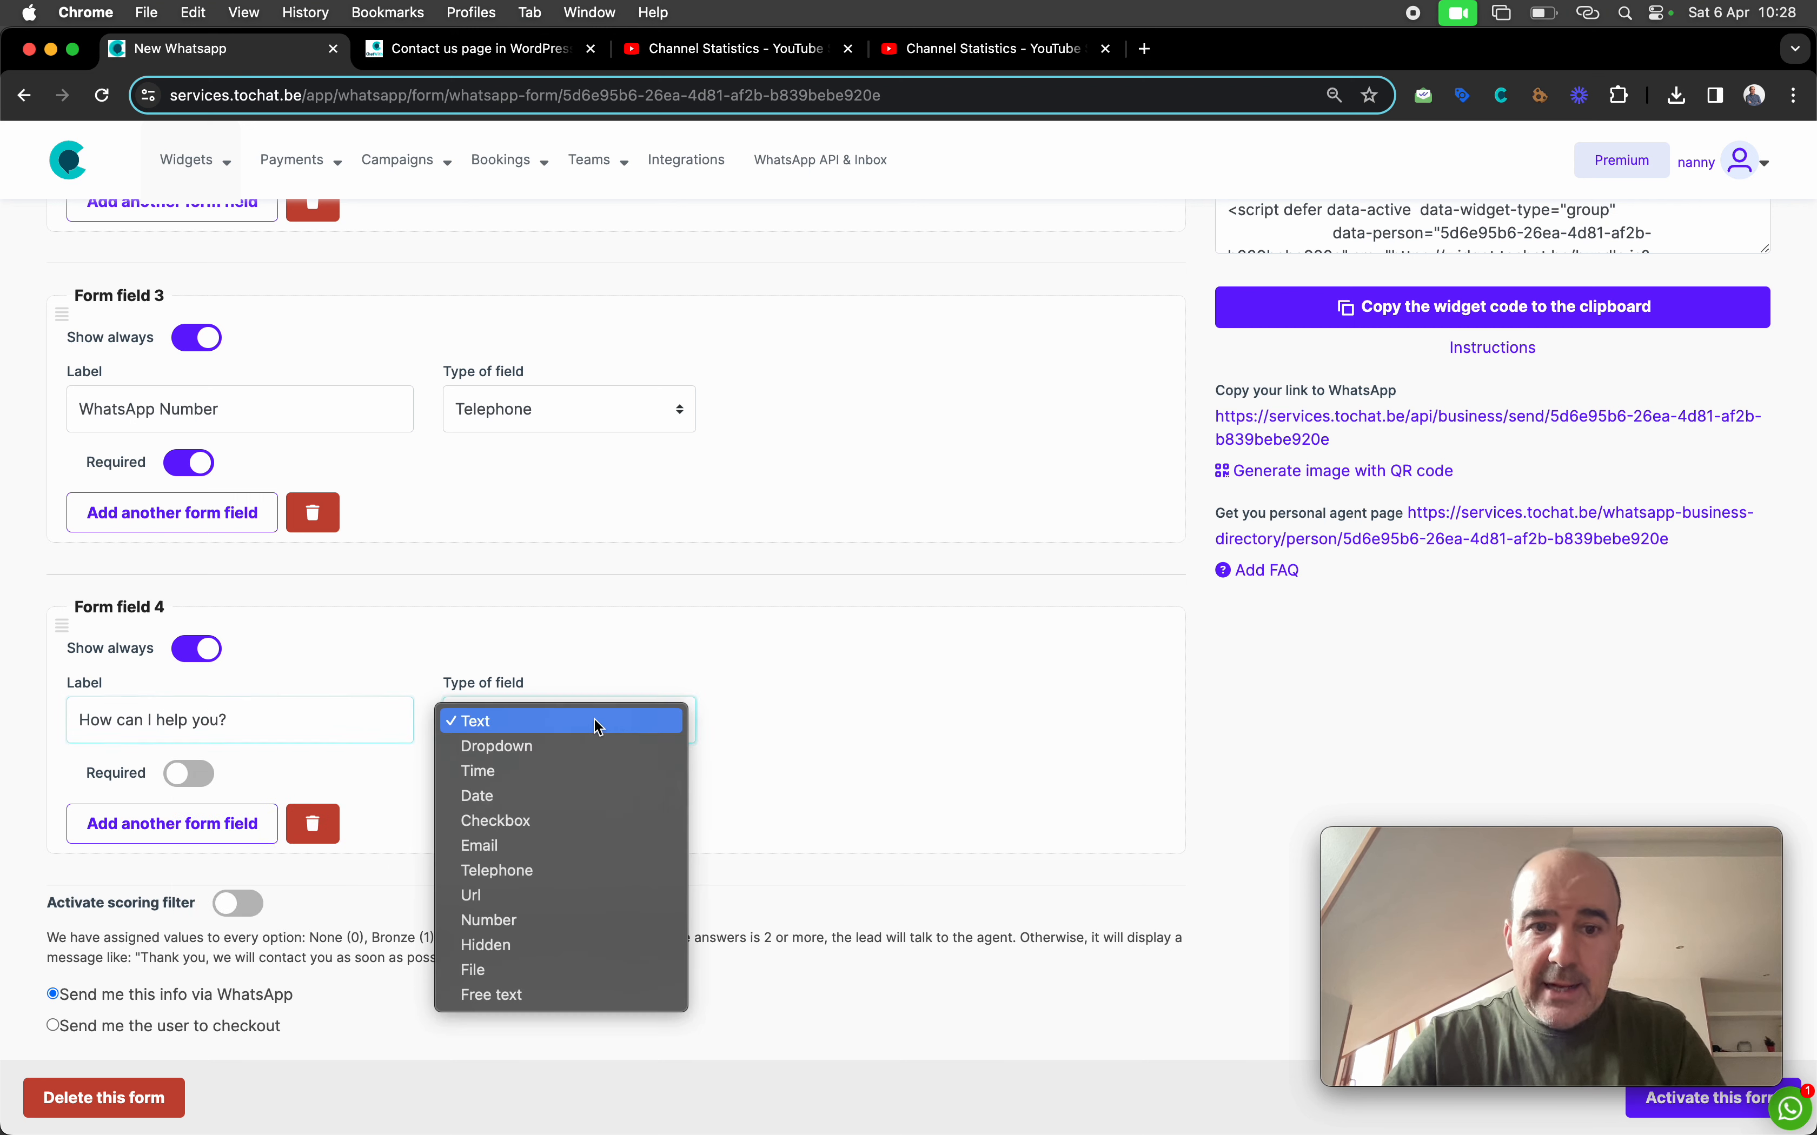
click(605, 754)
Add dropdown options Ads, WebSite Development, Hosting, Maintenance and Other
scroll(707, 780, down, 2)
scroll(707, 780, down, 3)
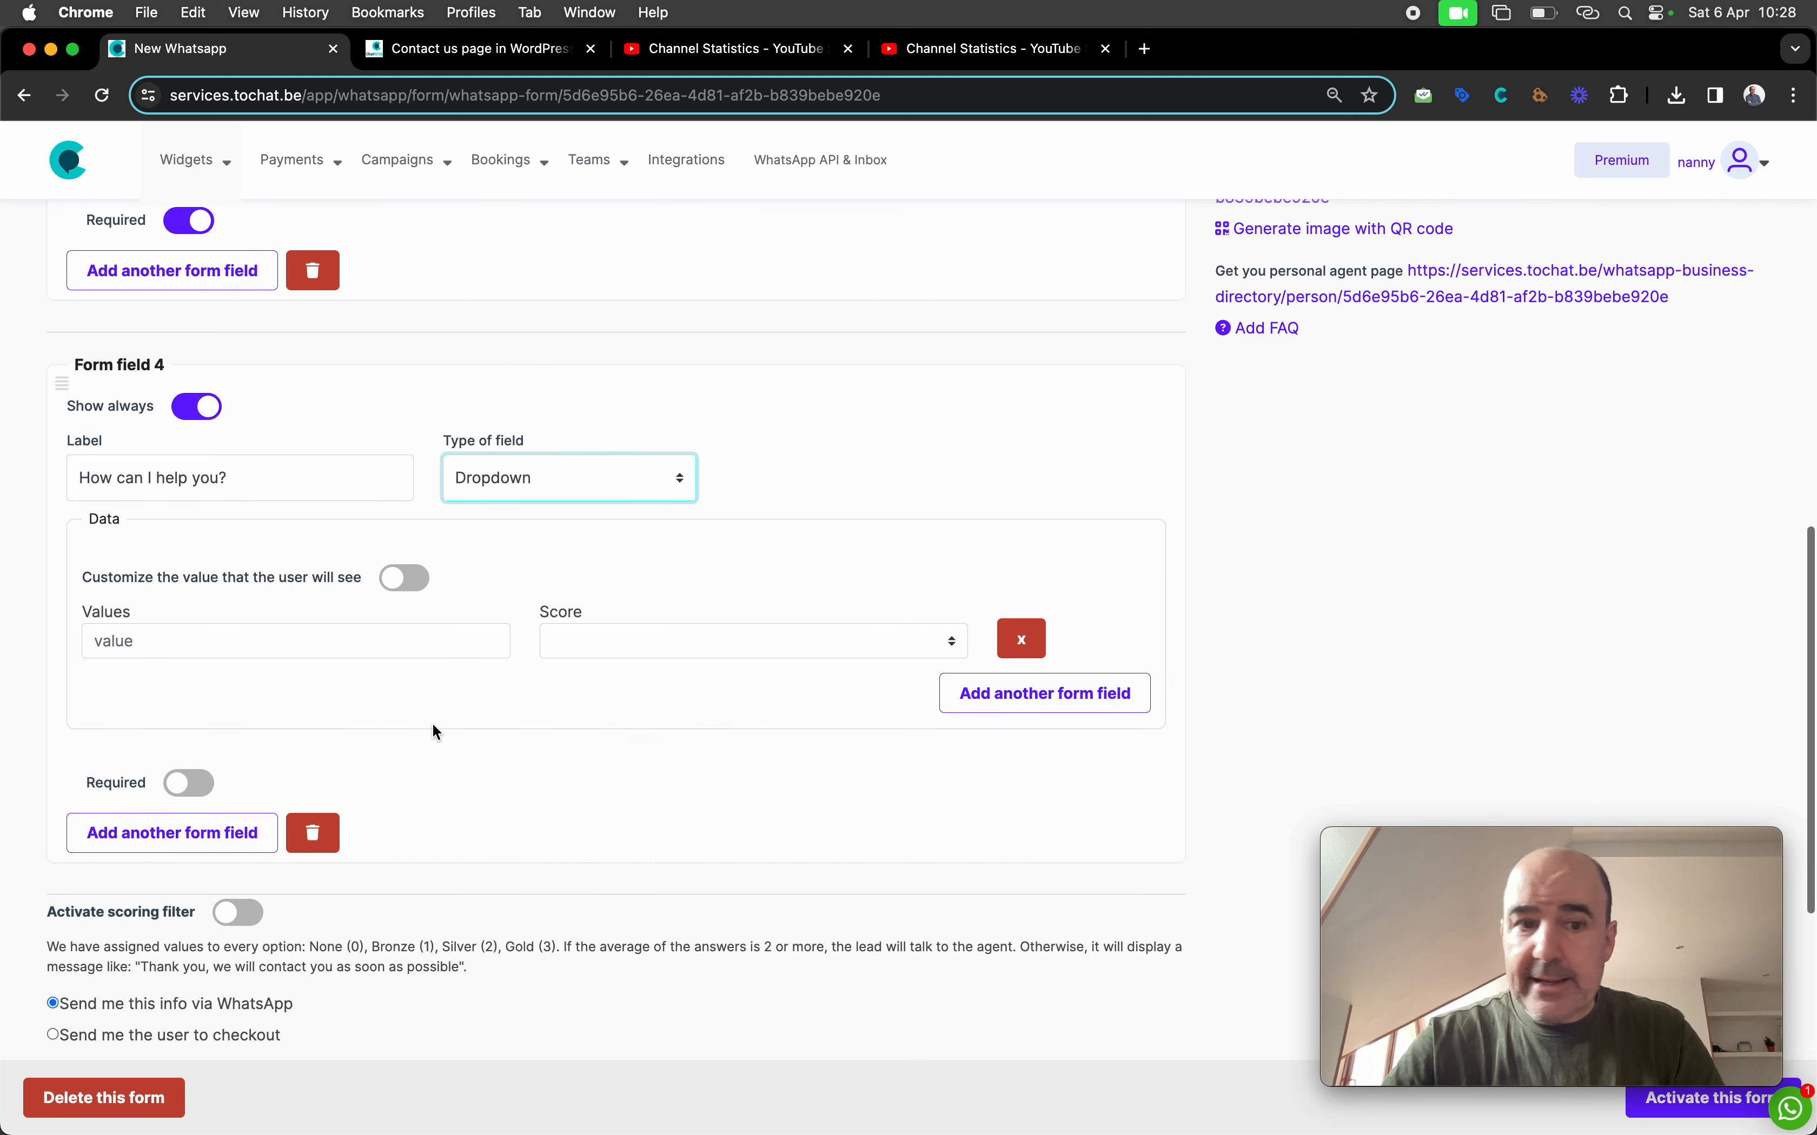
click(232, 641)
text(Ads)
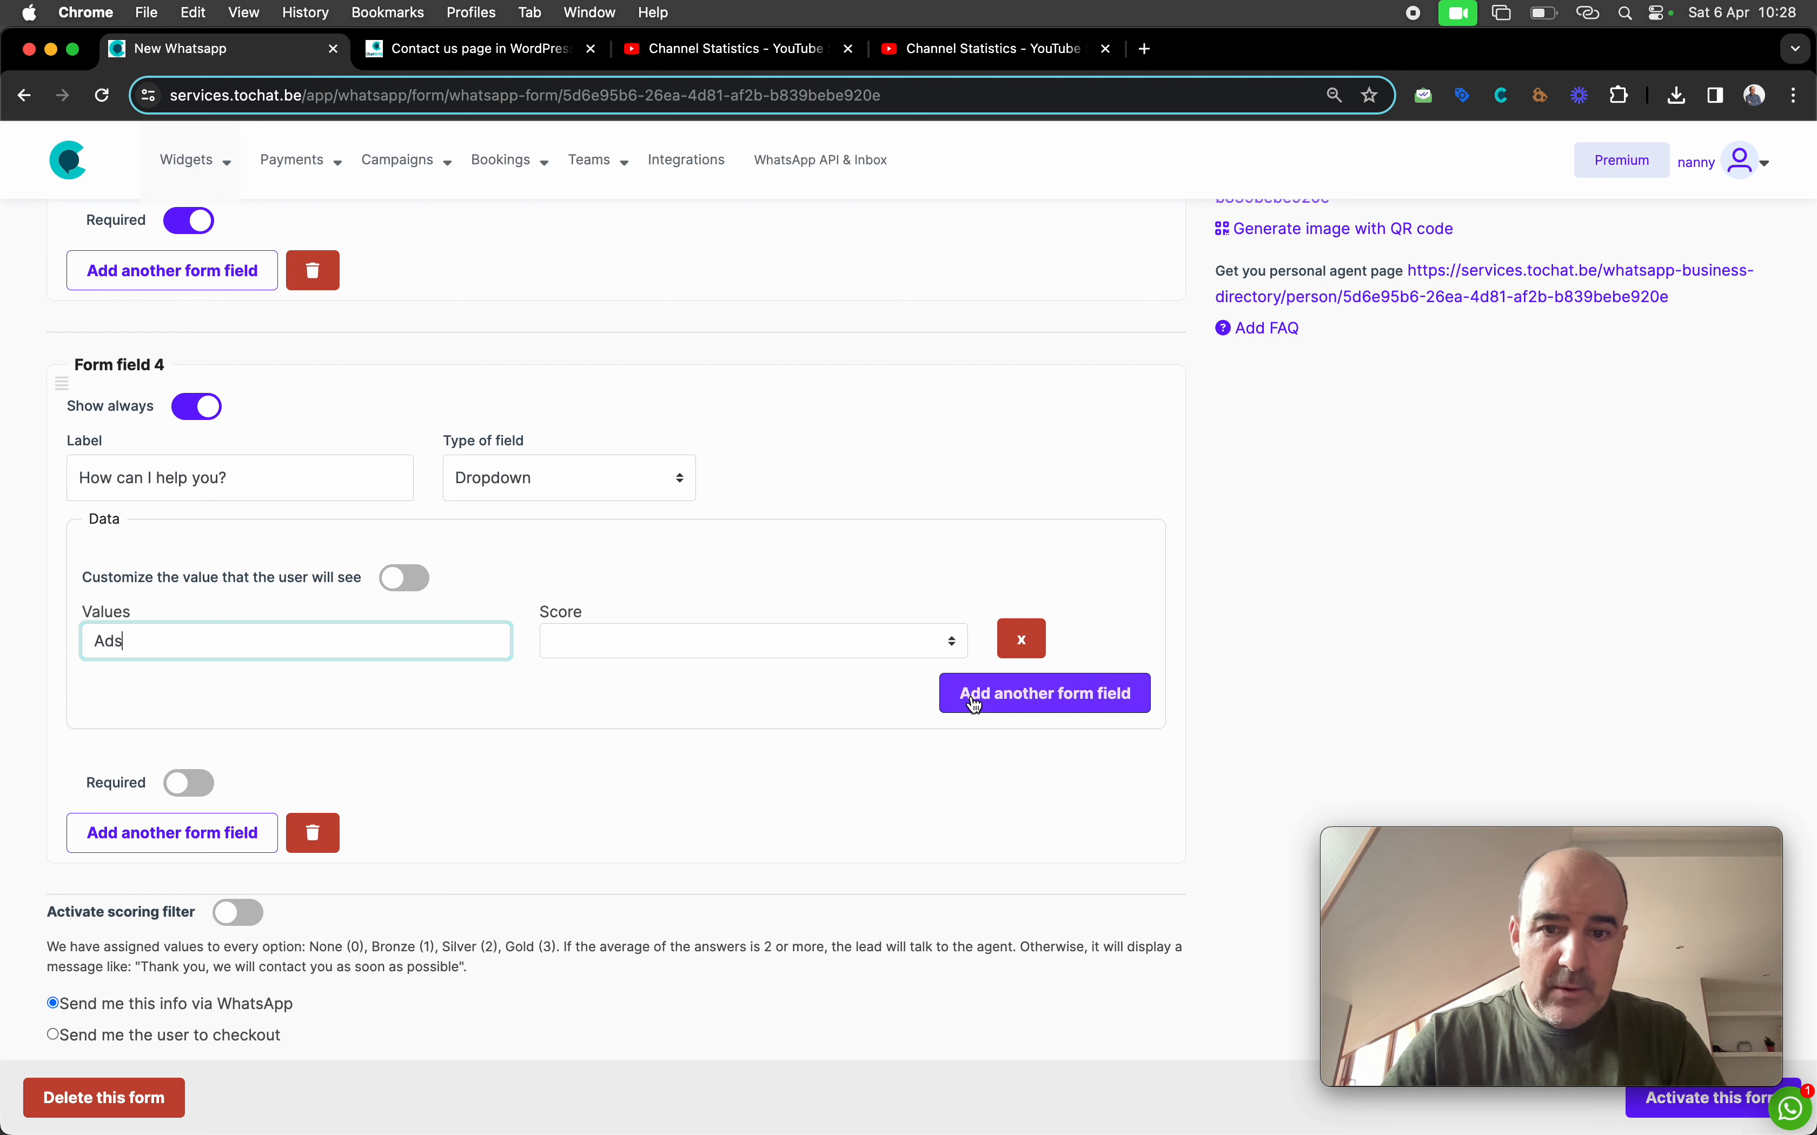
click(1044, 693)
click(171, 692)
text(Webite)
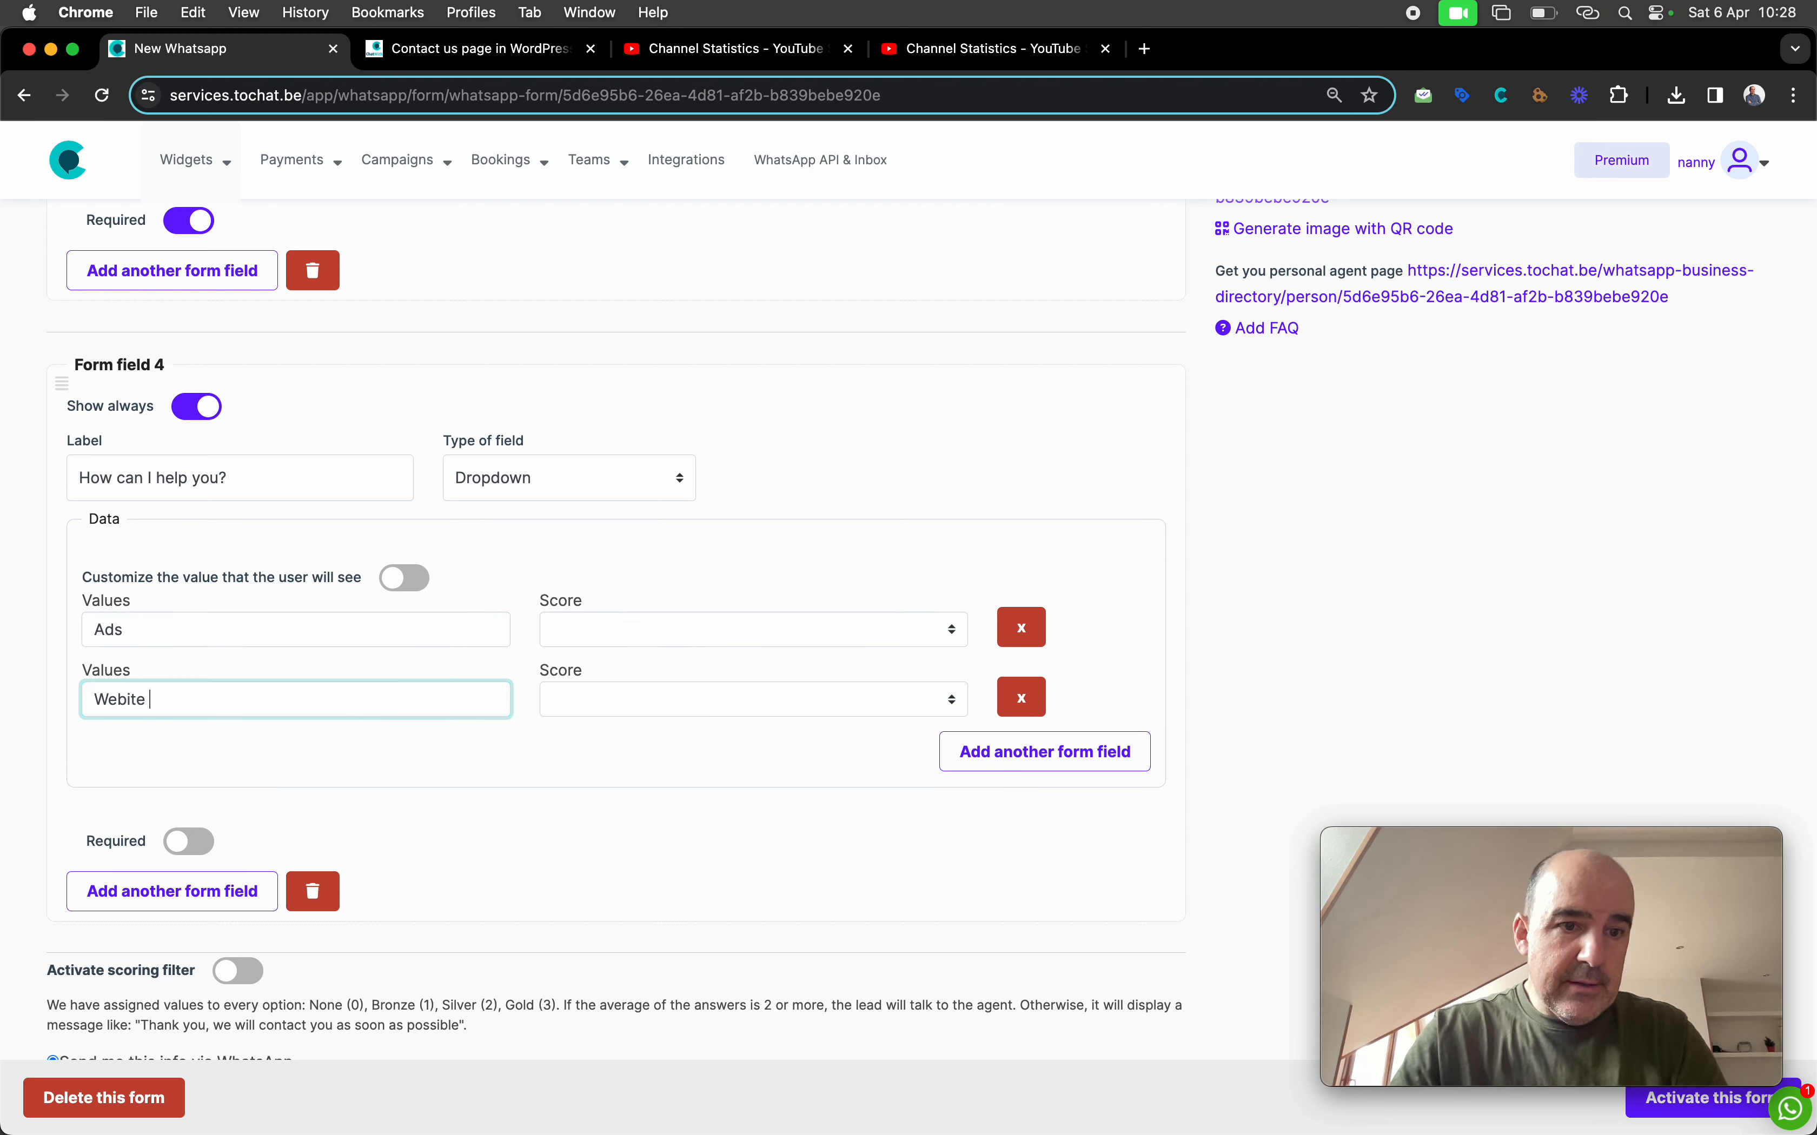
key(BackSpace)
key(BackSpace)
key(BackSpace)
key(BackSpace)
text(Site D)
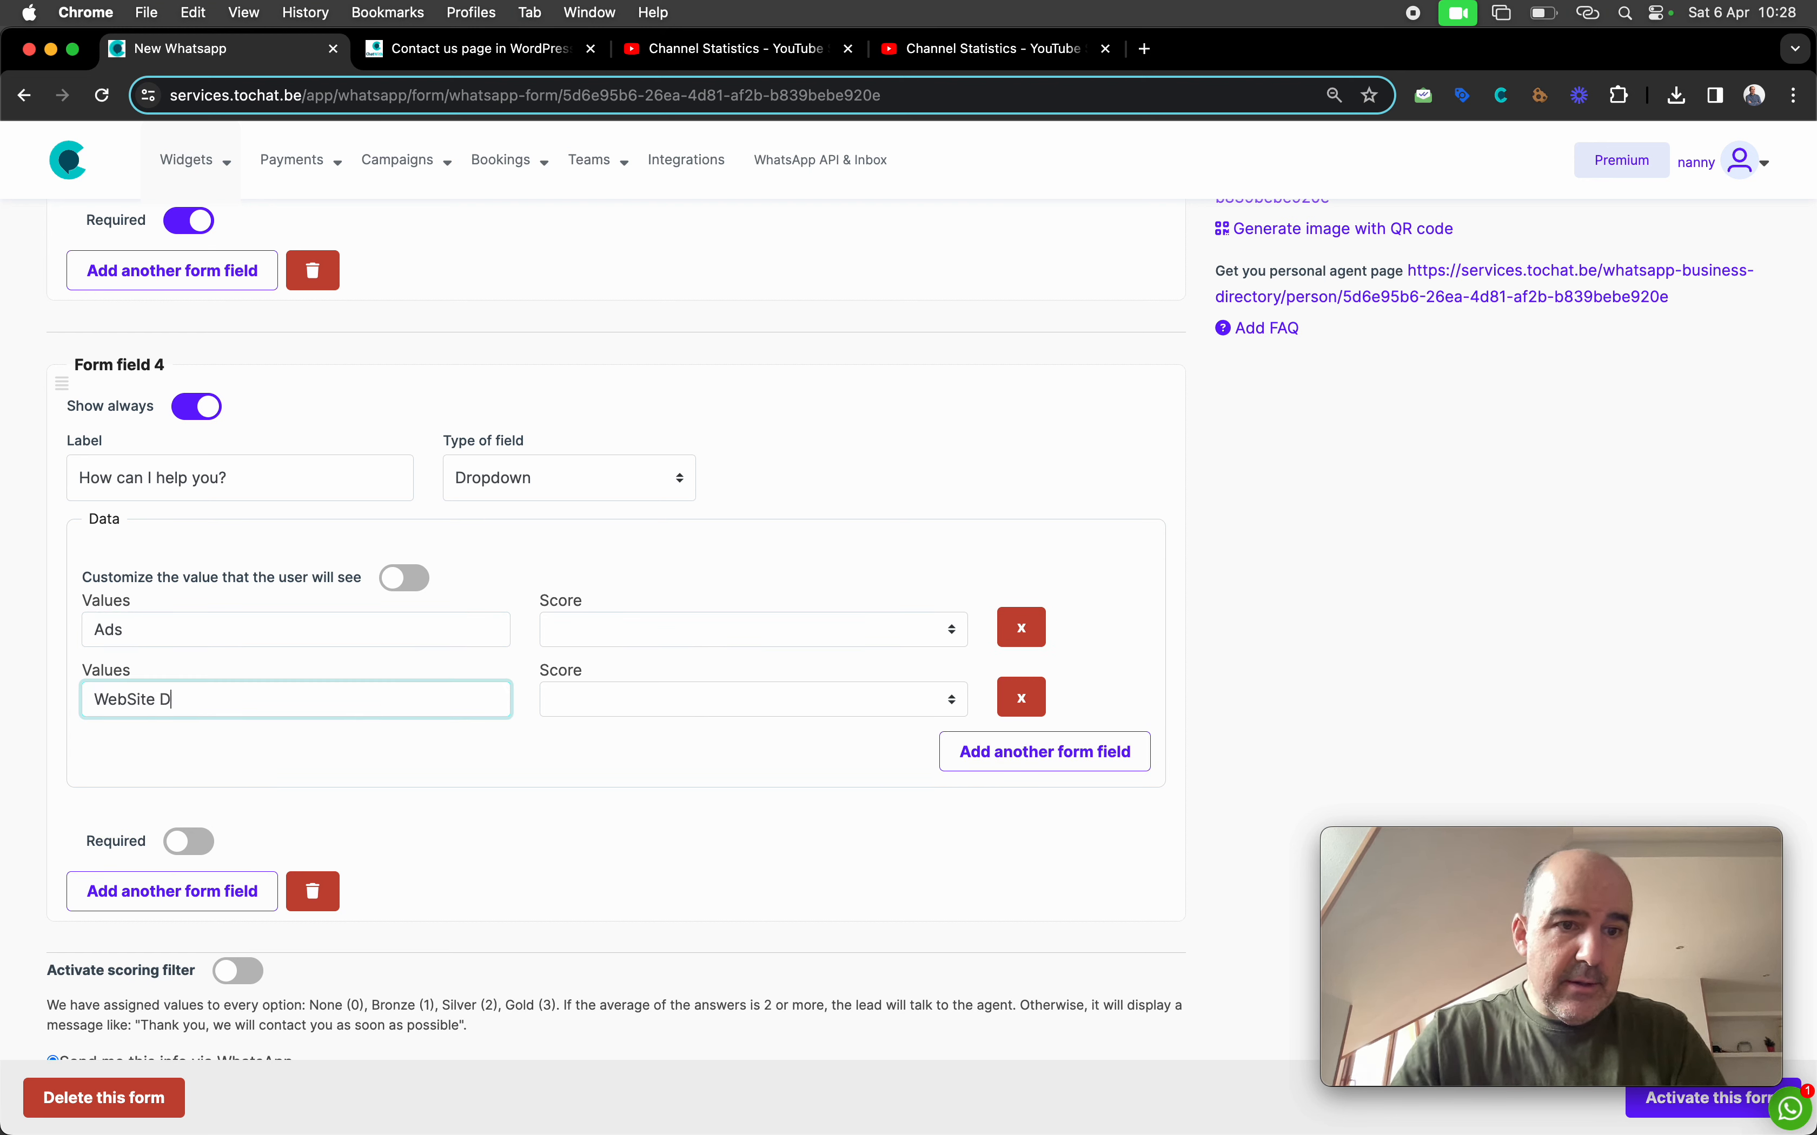
text(evelopment)
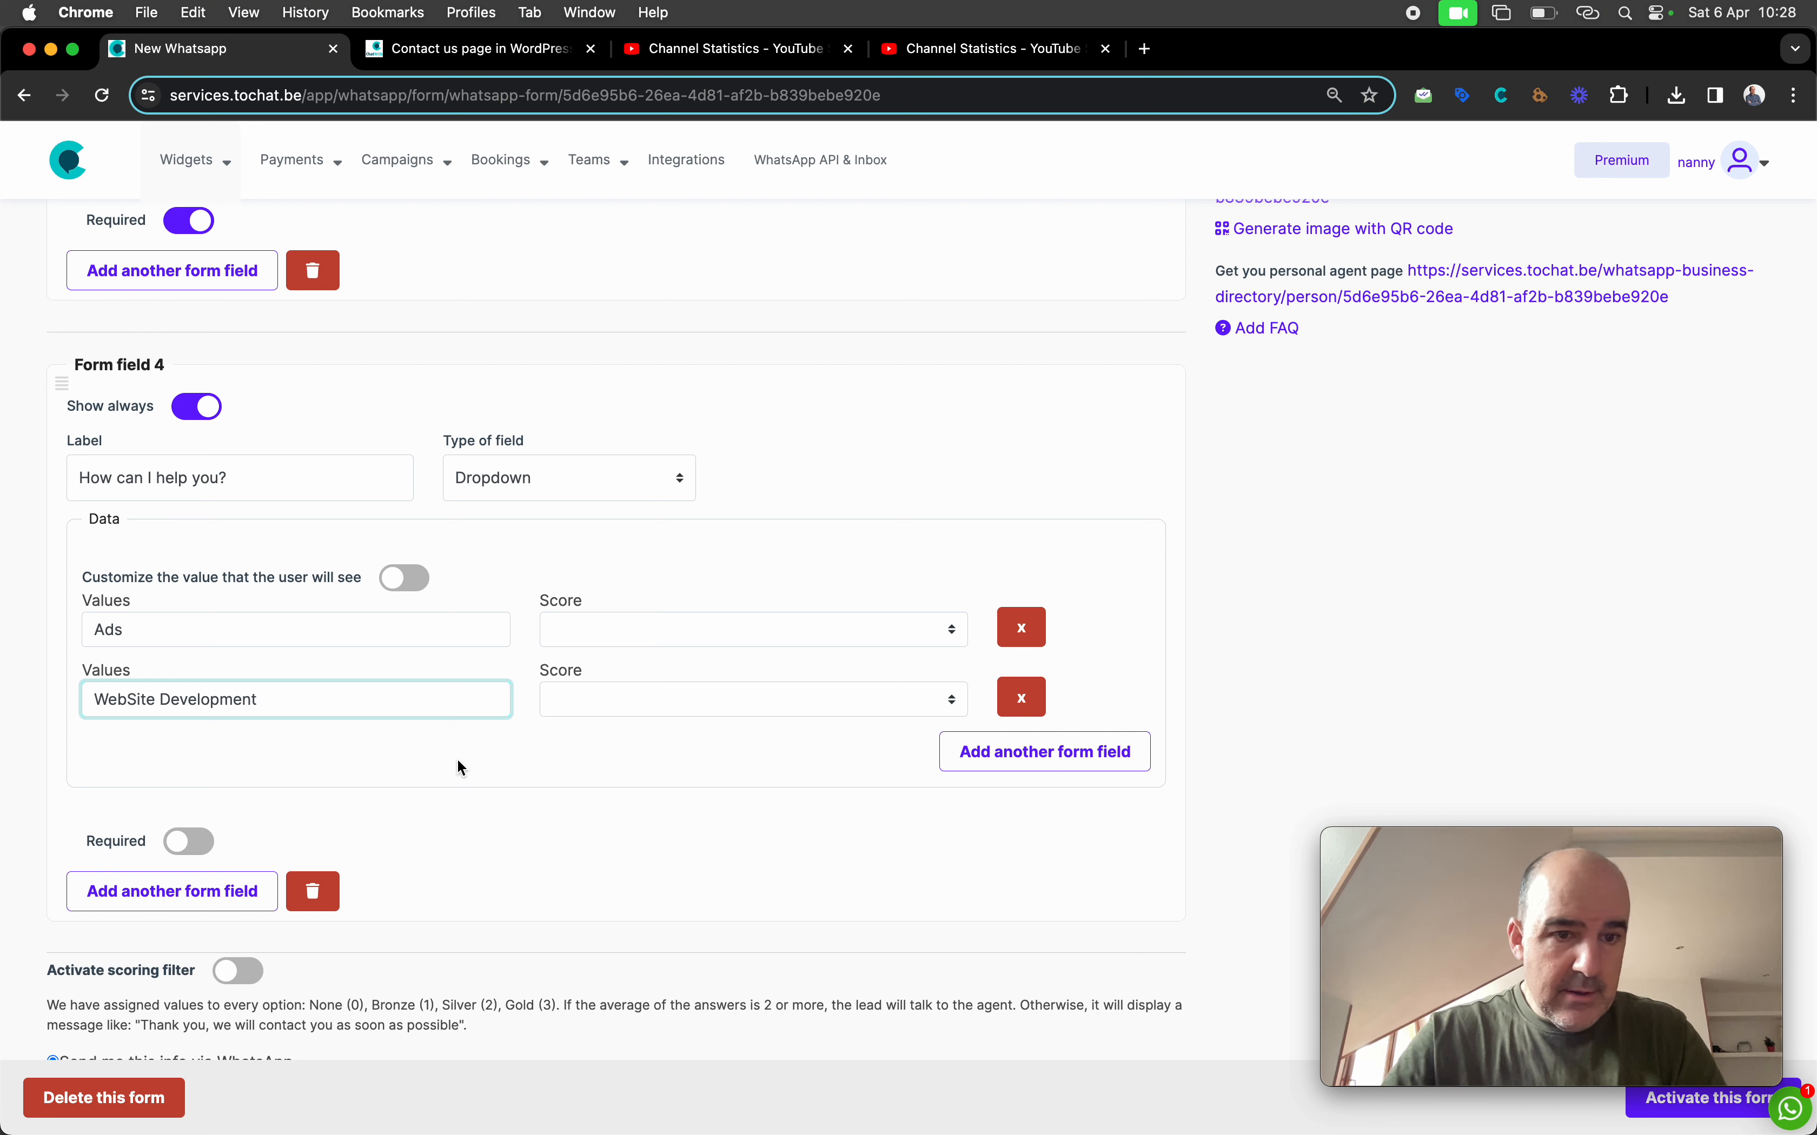
click(947, 766)
click(212, 766)
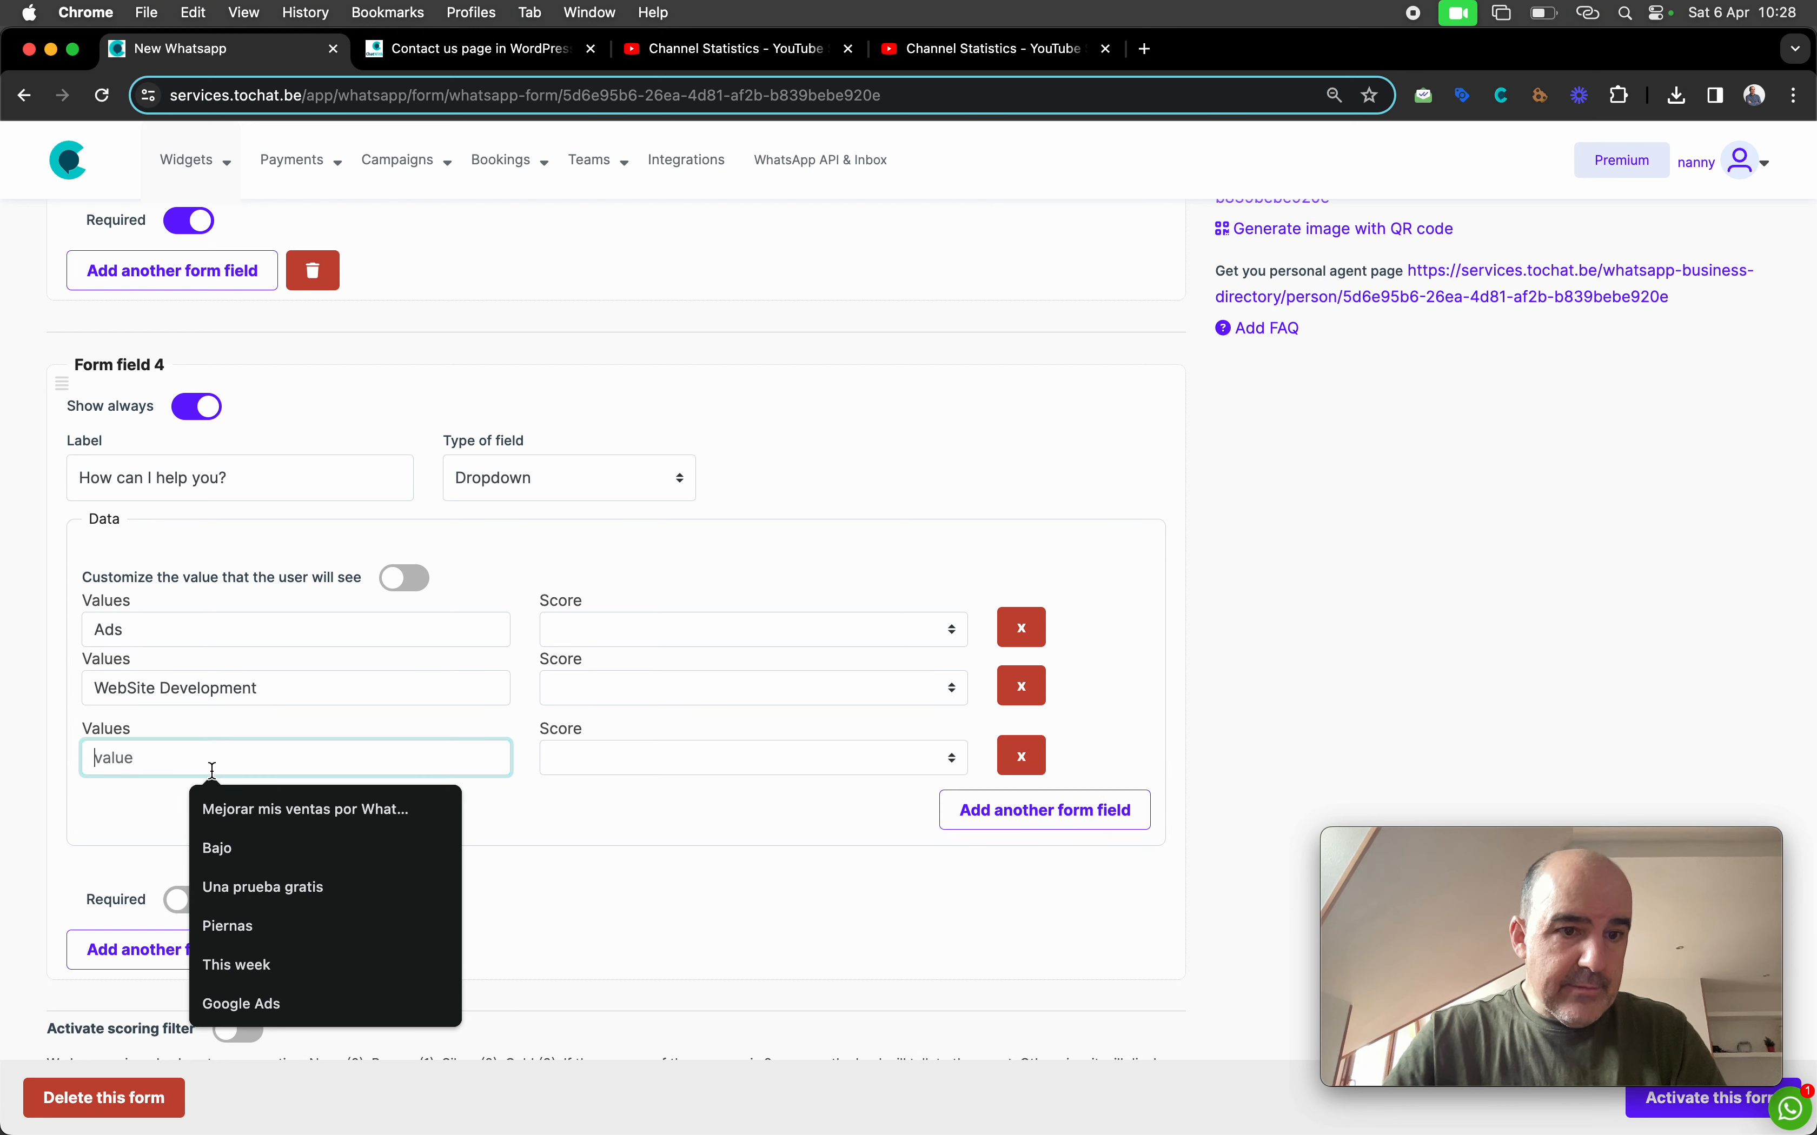
text(Hosting)
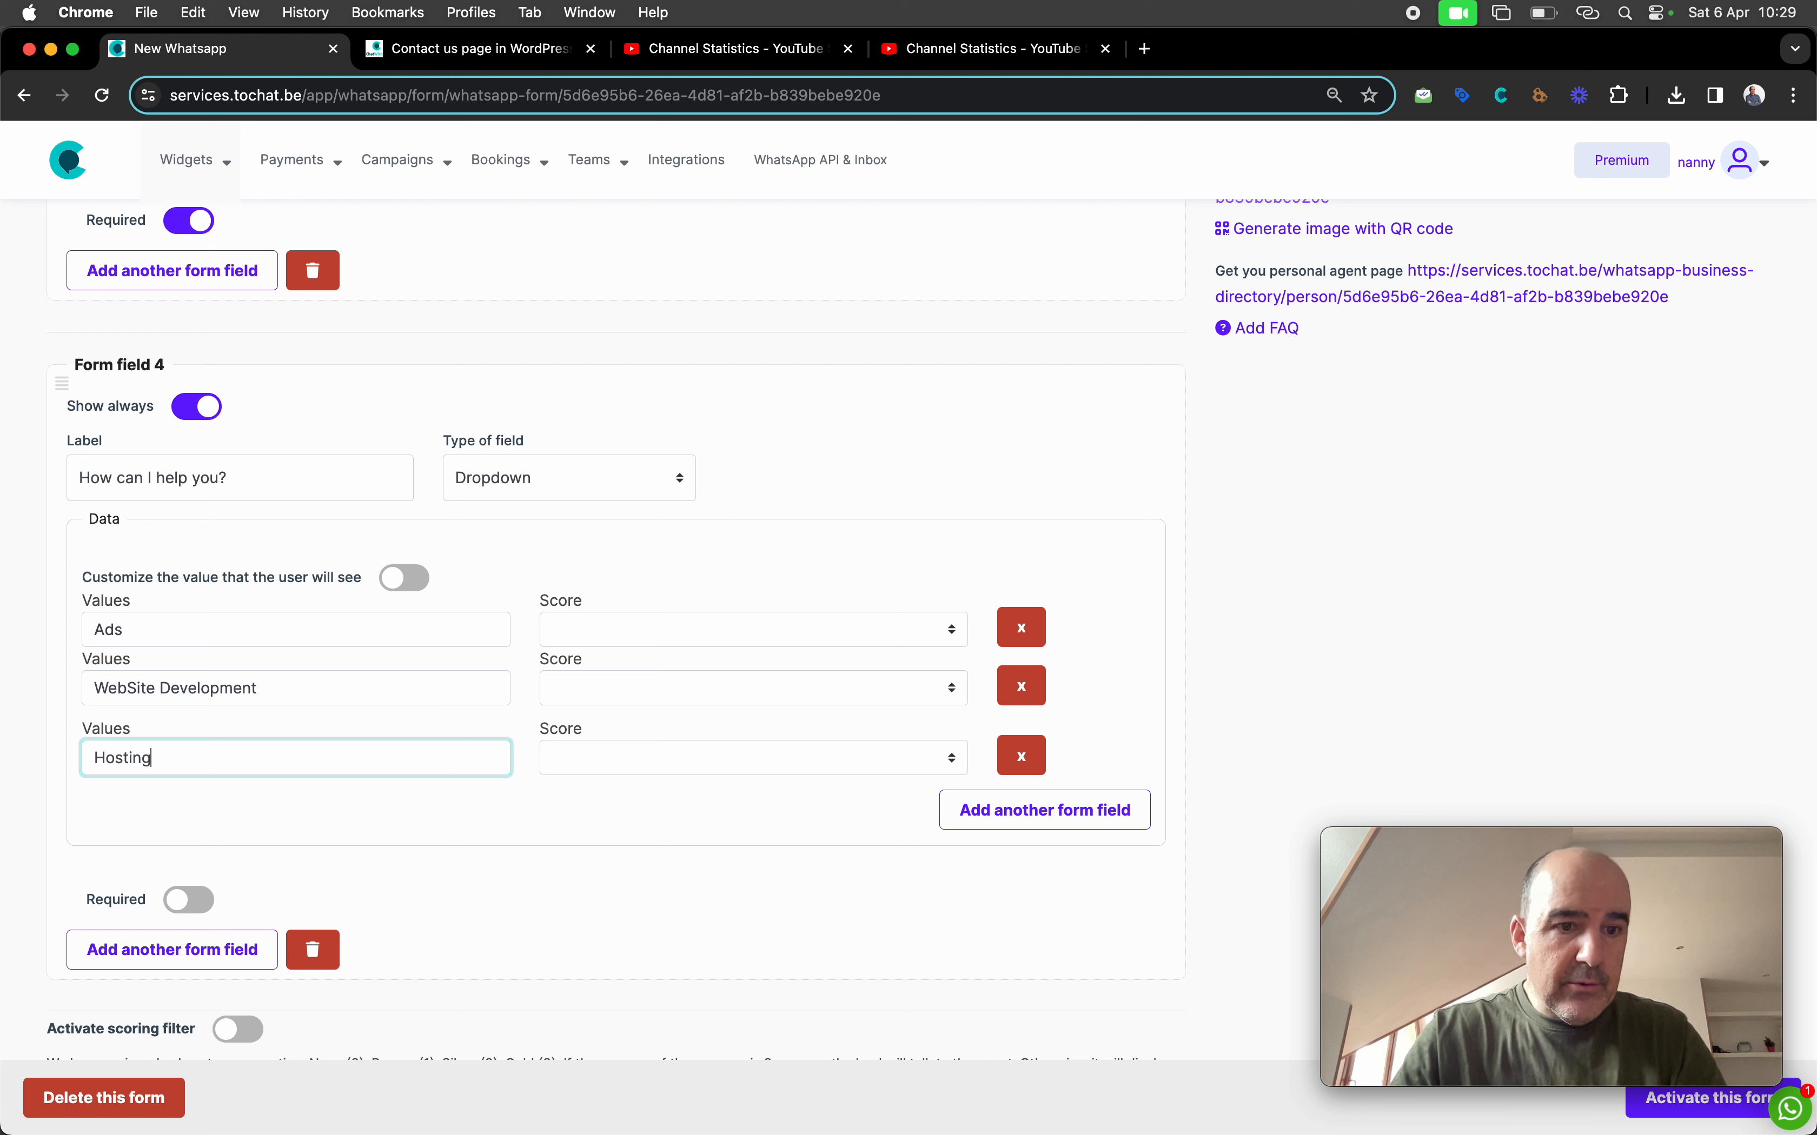
click(980, 834)
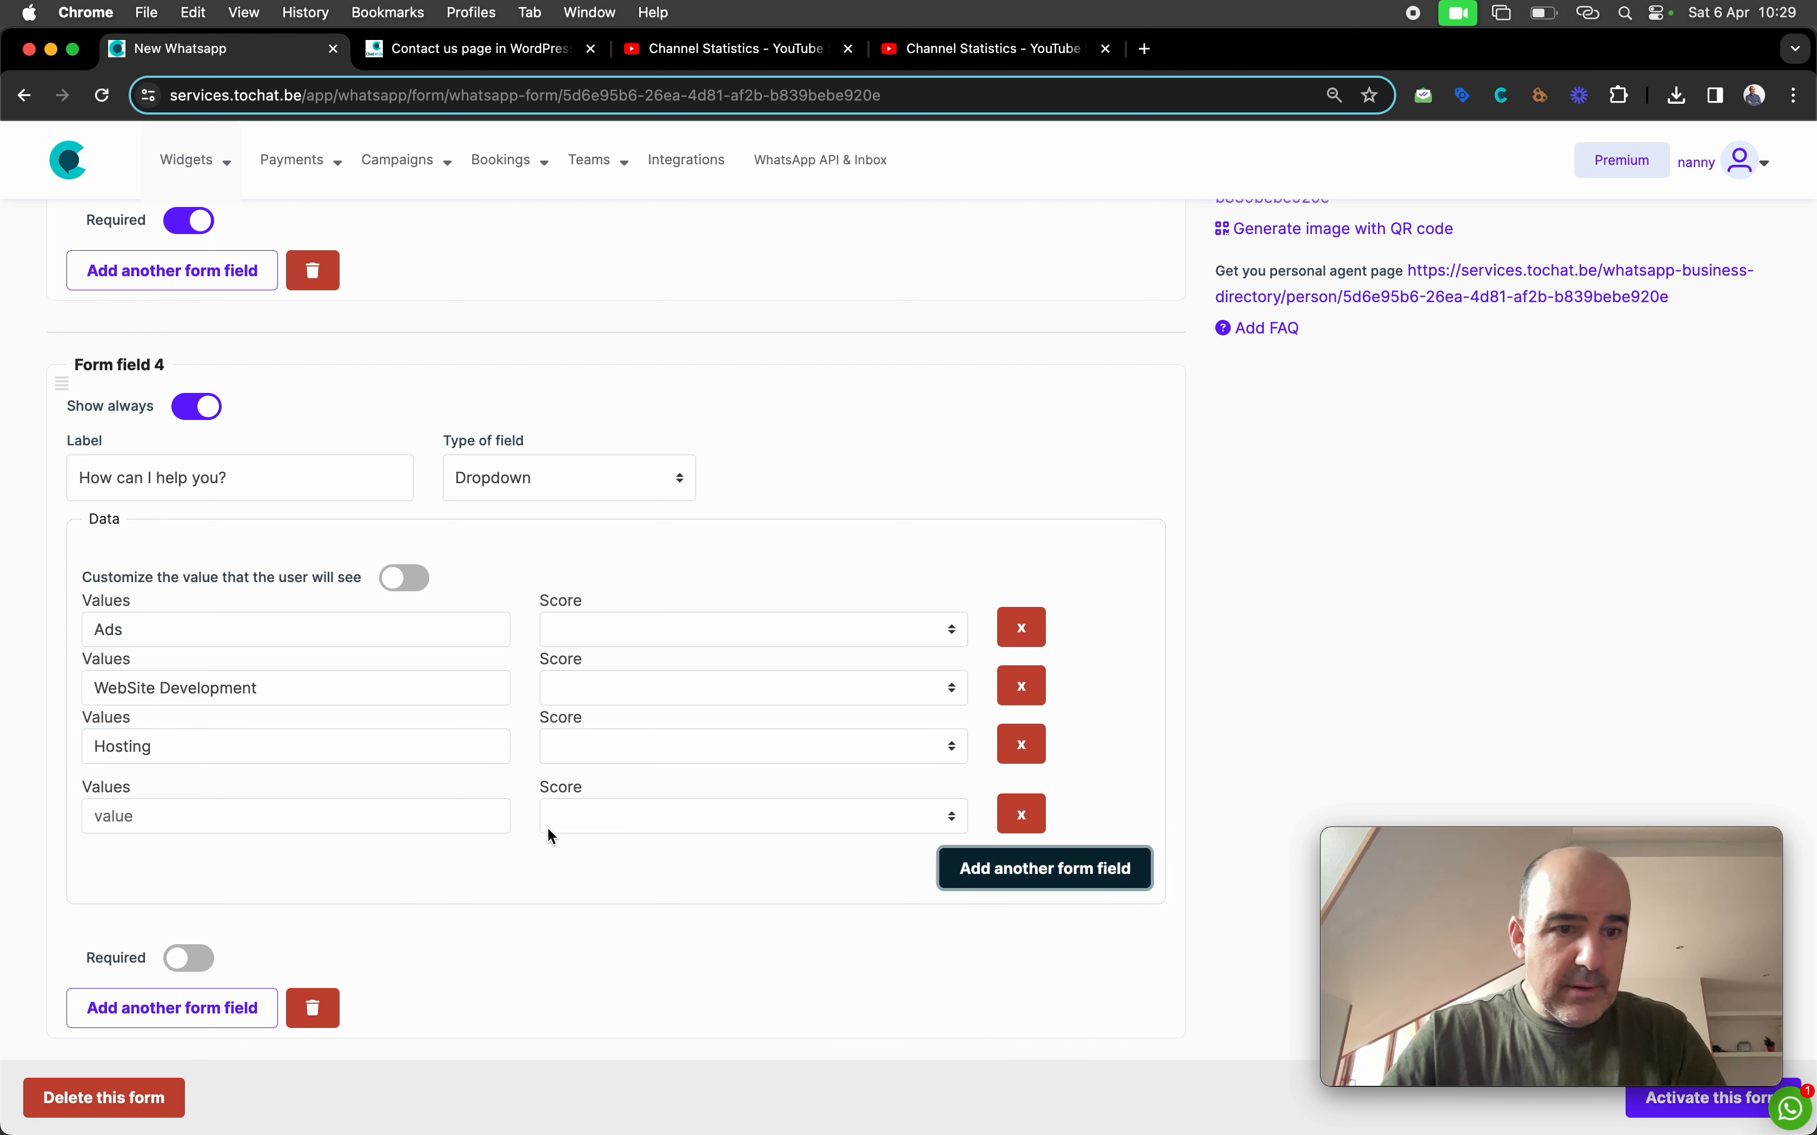
click(350, 821)
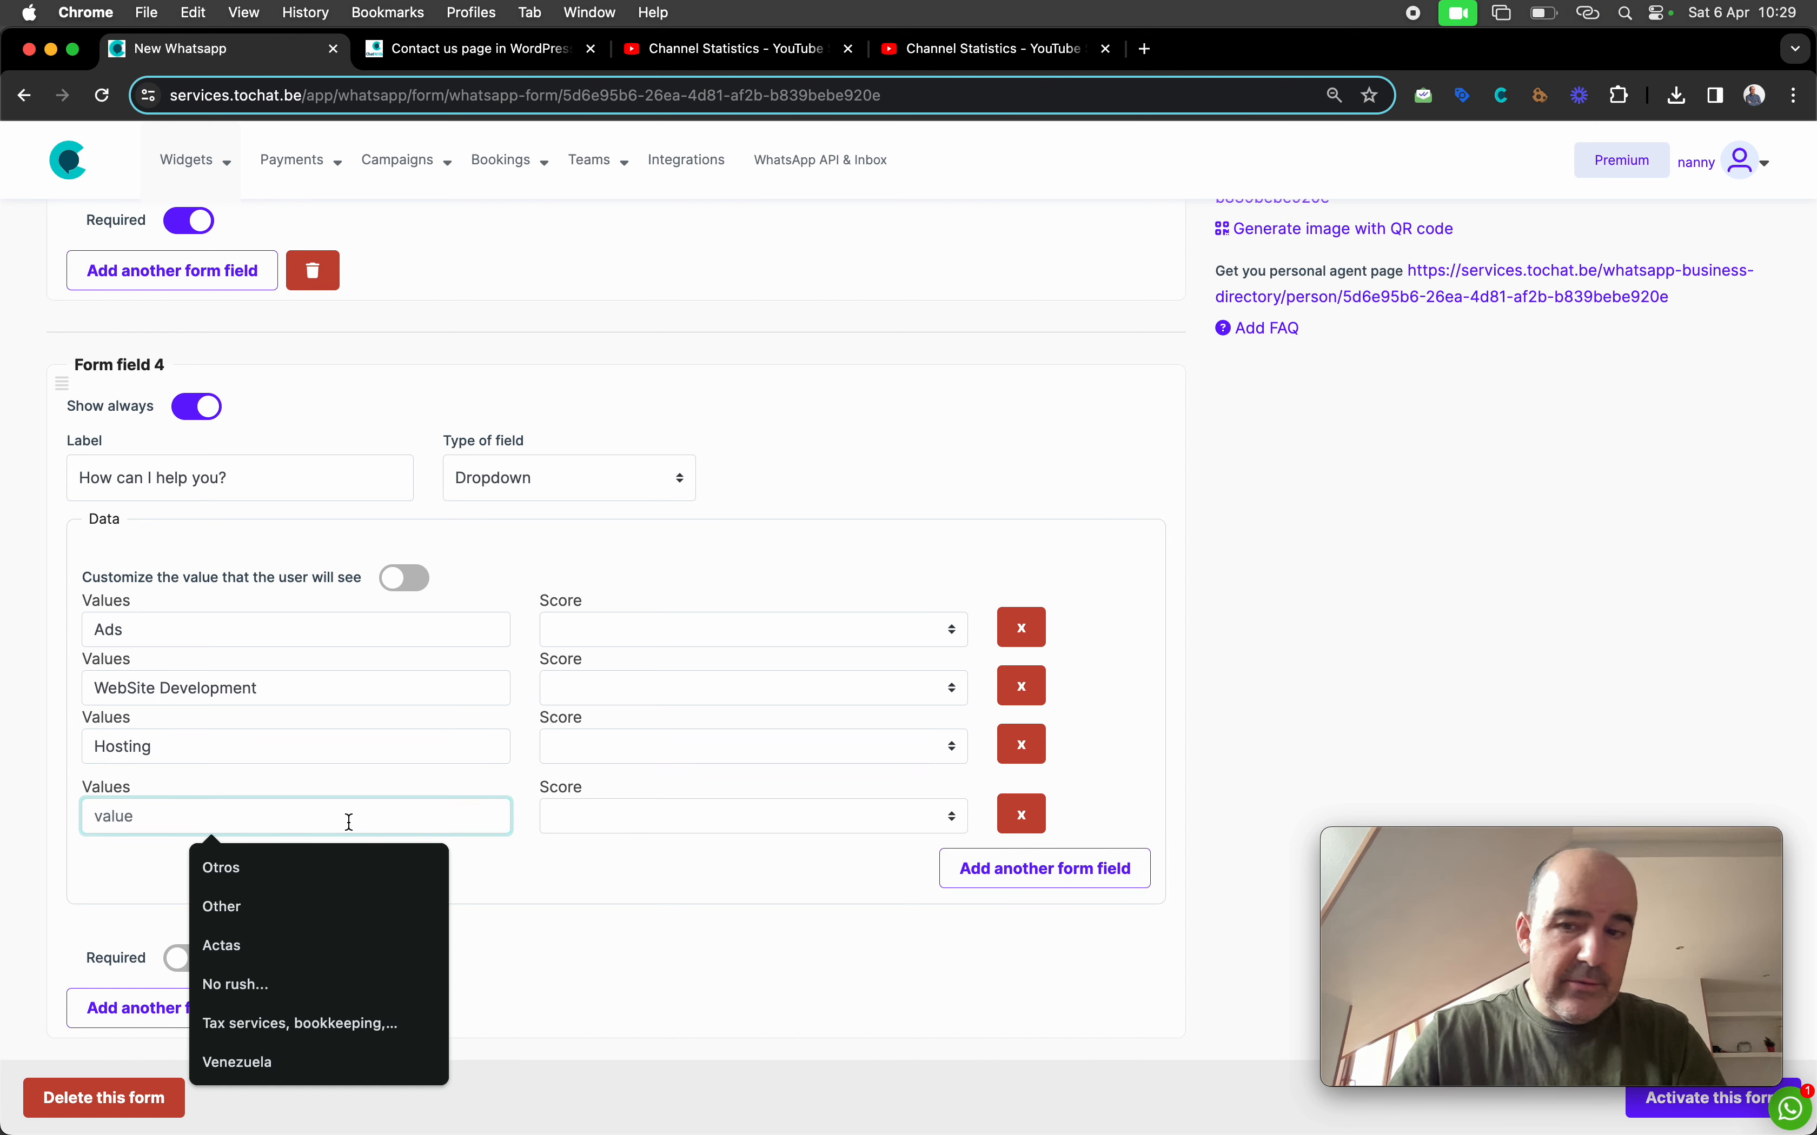
text(Maintenance)
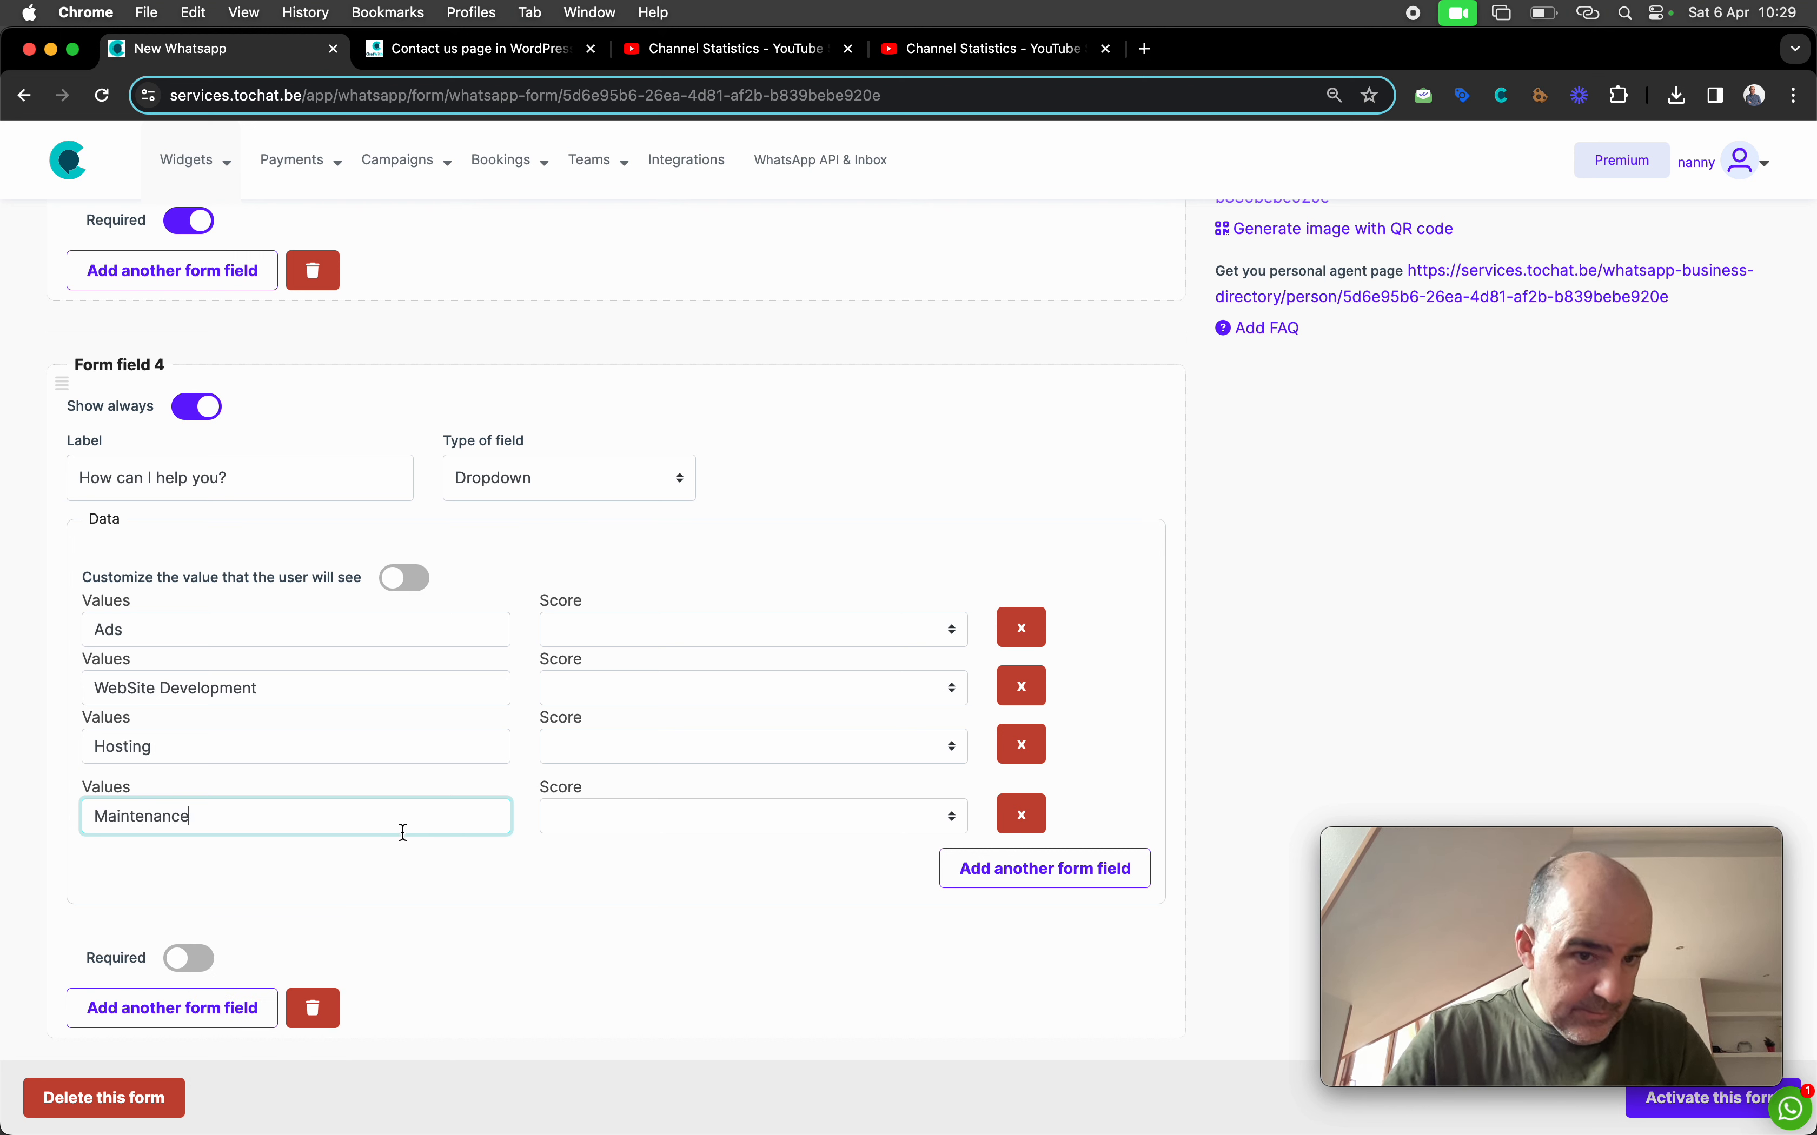
click(547, 887)
click(421, 869)
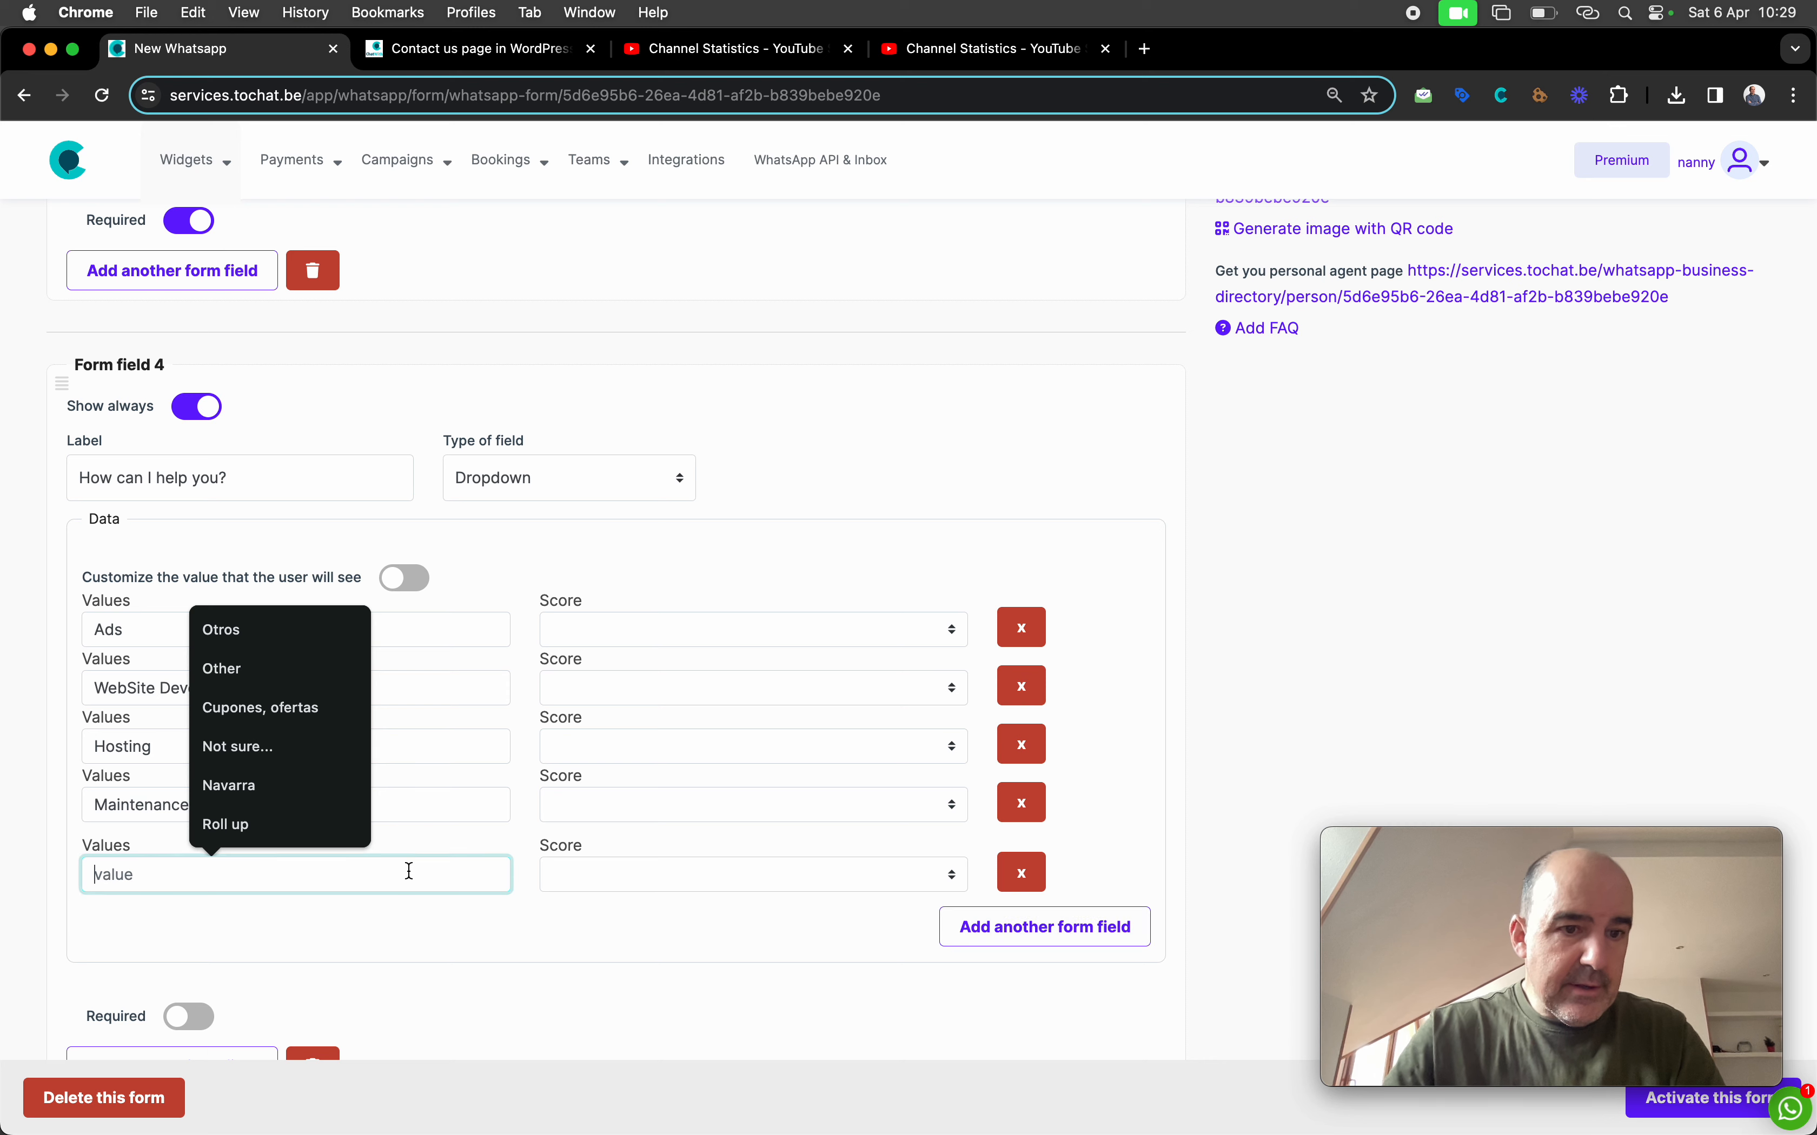
text(Other)
Make the 'How can I help you?' question required
scroll(521, 957, down, 3)
scroll(522, 957, down, 3)
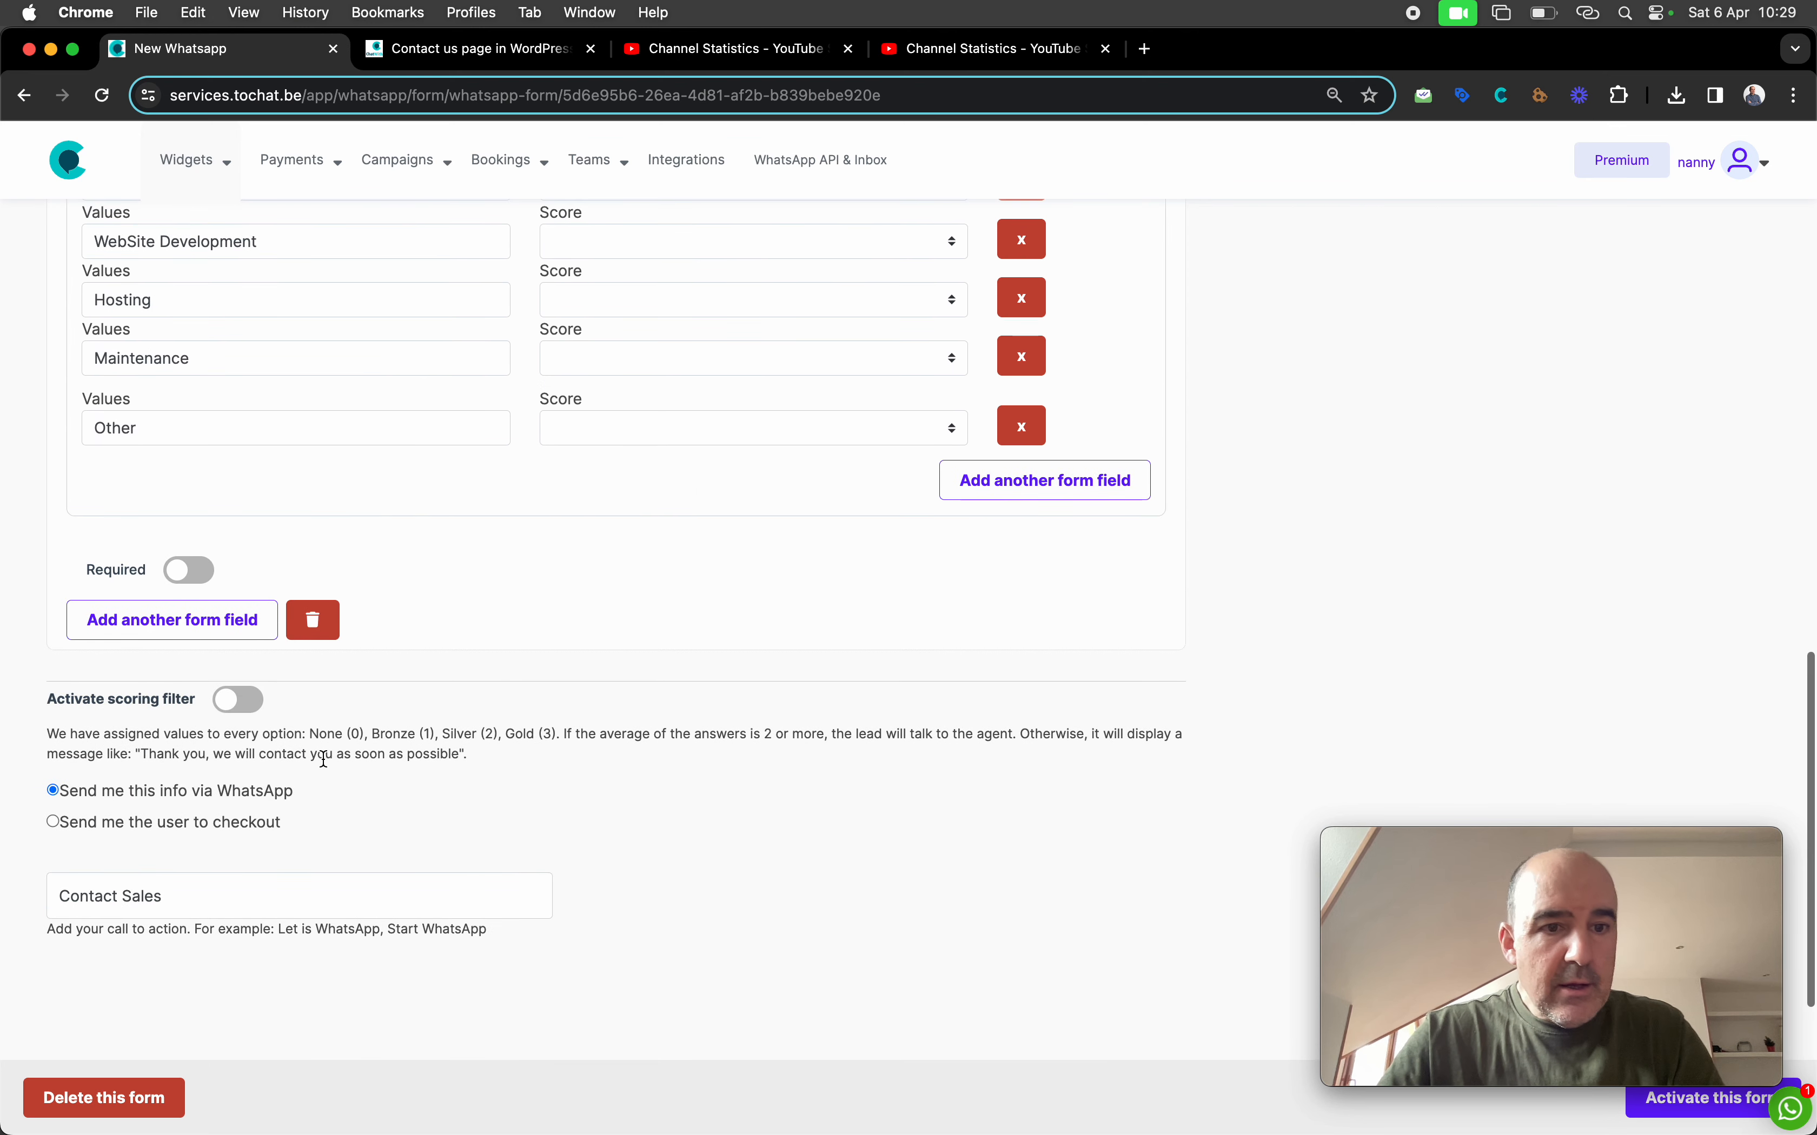
click(188, 569)
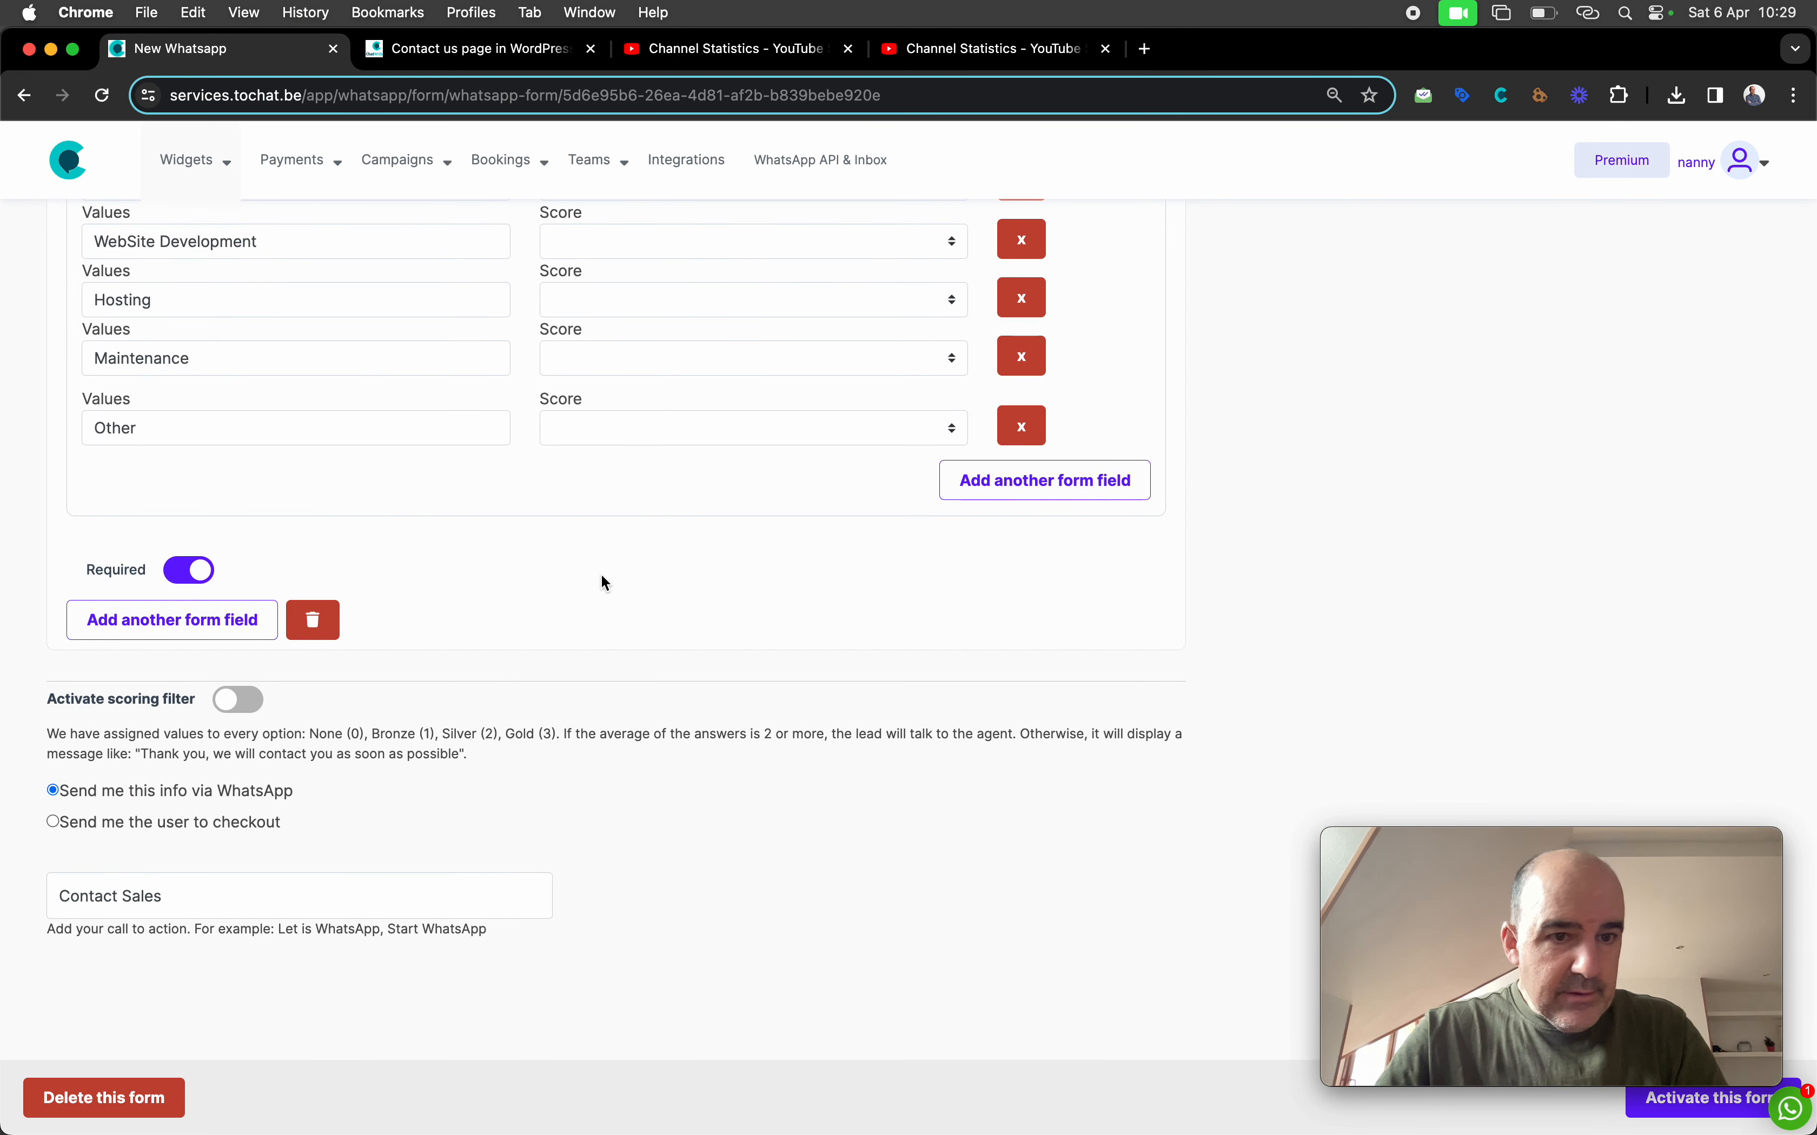
scroll(601, 581, down, 4)
Activate the form to save the new dropdown question
mouse_move(1463, 1033)
click(1666, 1106)
drag(1563, 846, 1561, 769)
scroll(1082, 751, down, 3)
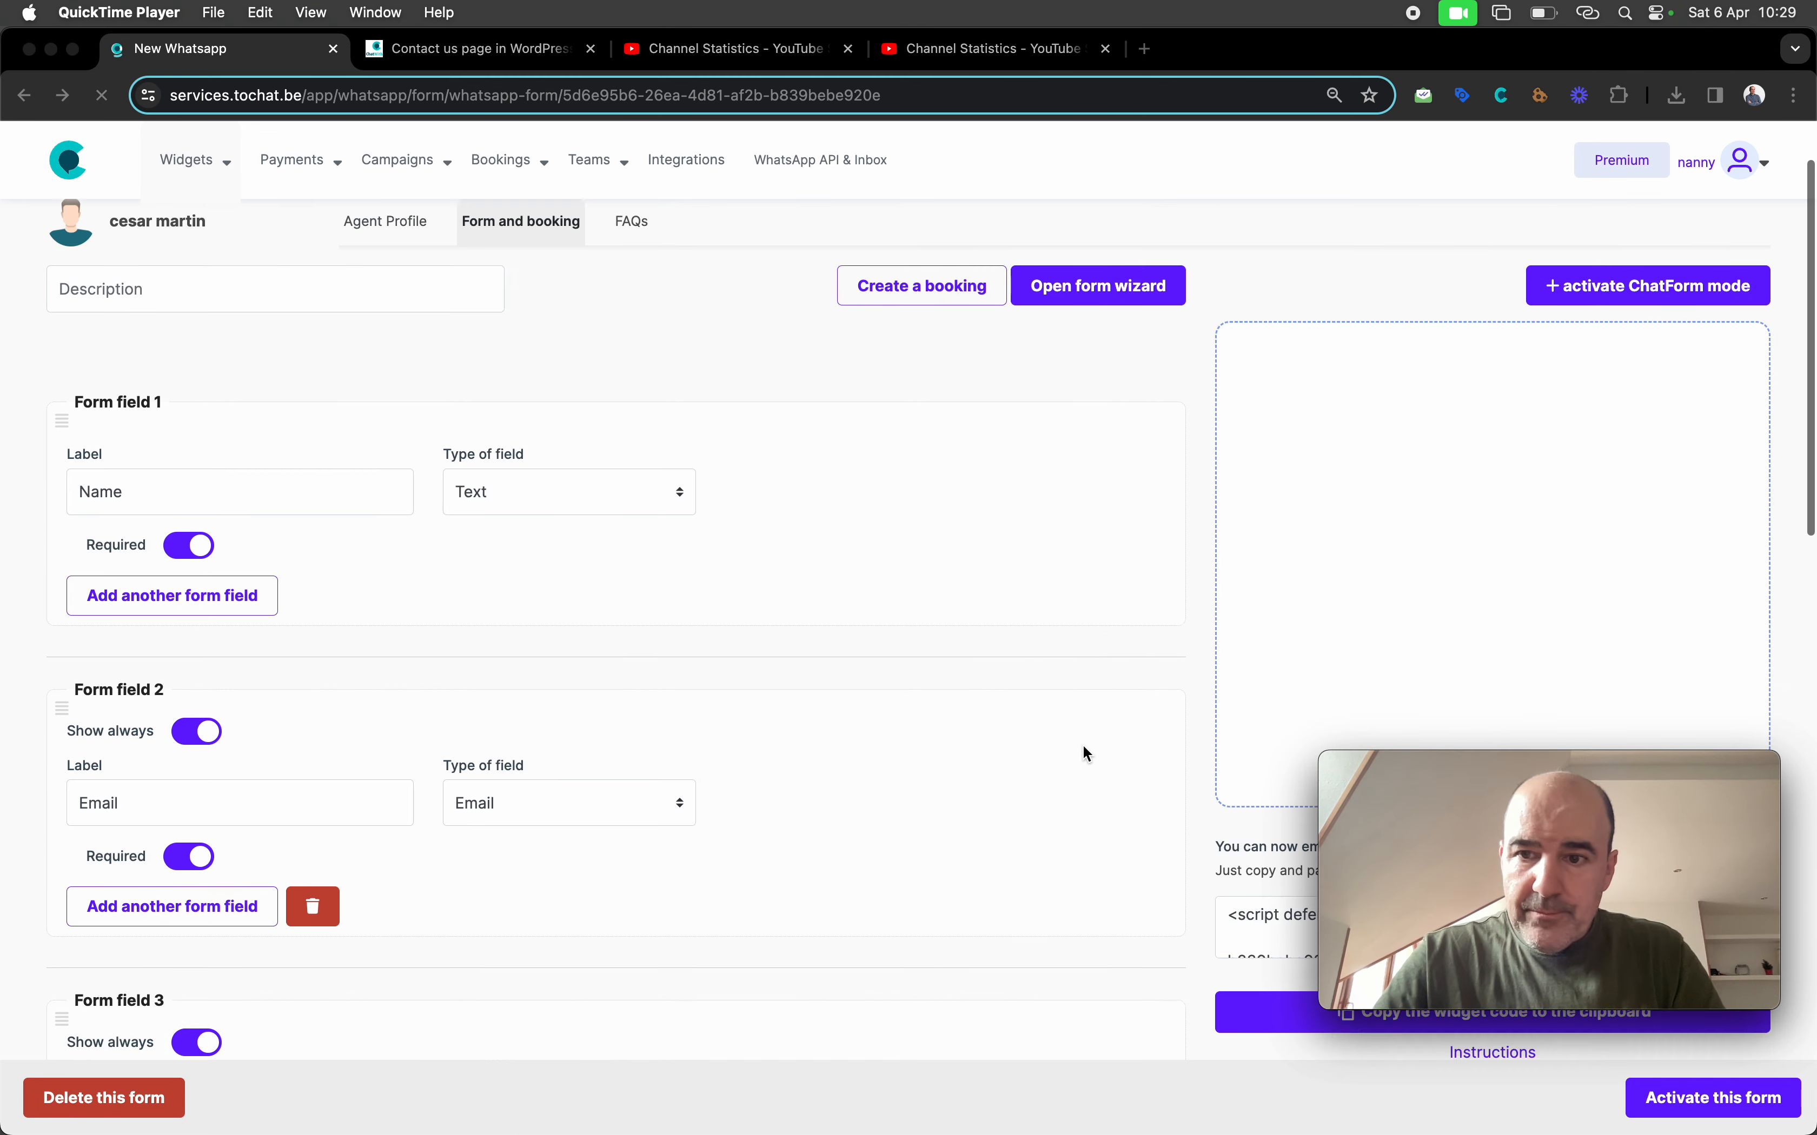
Check the 'How can I help you?' choices in the widget preview
click(1432, 599)
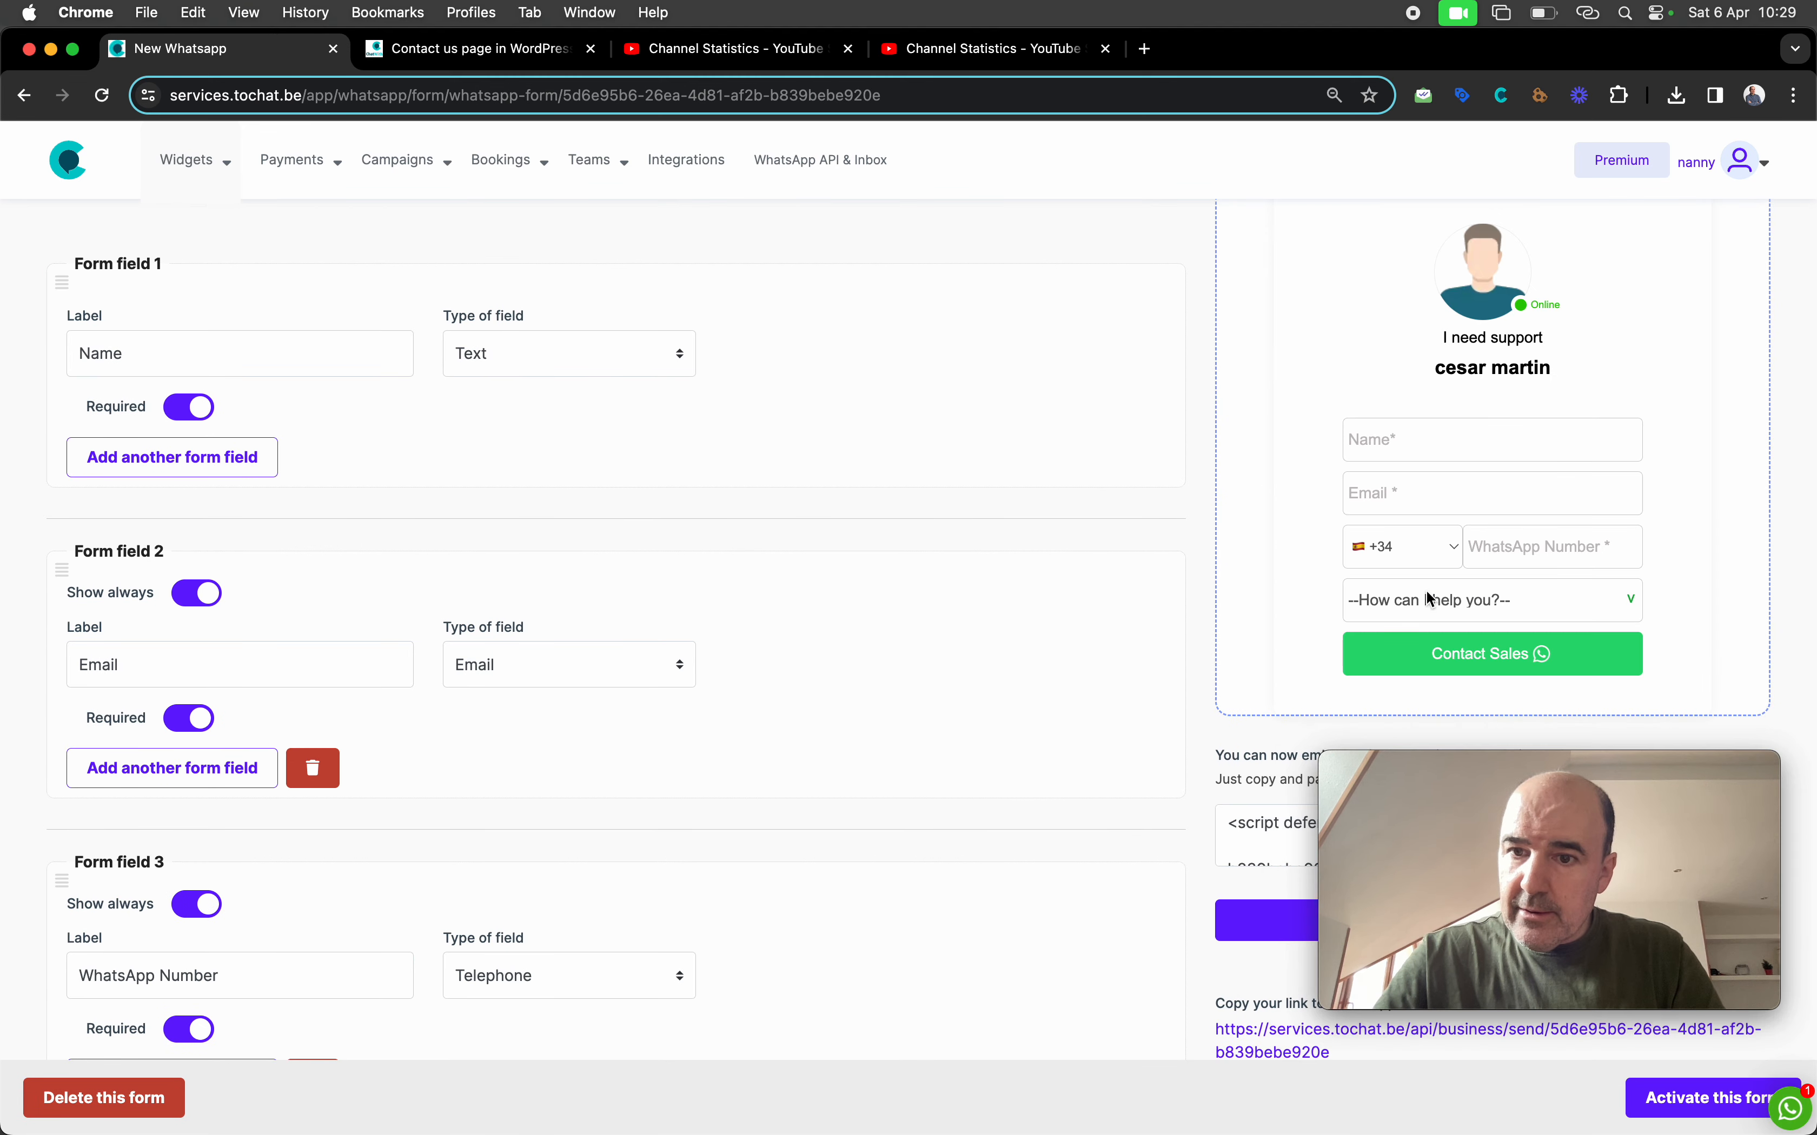
click(1445, 623)
click(1291, 619)
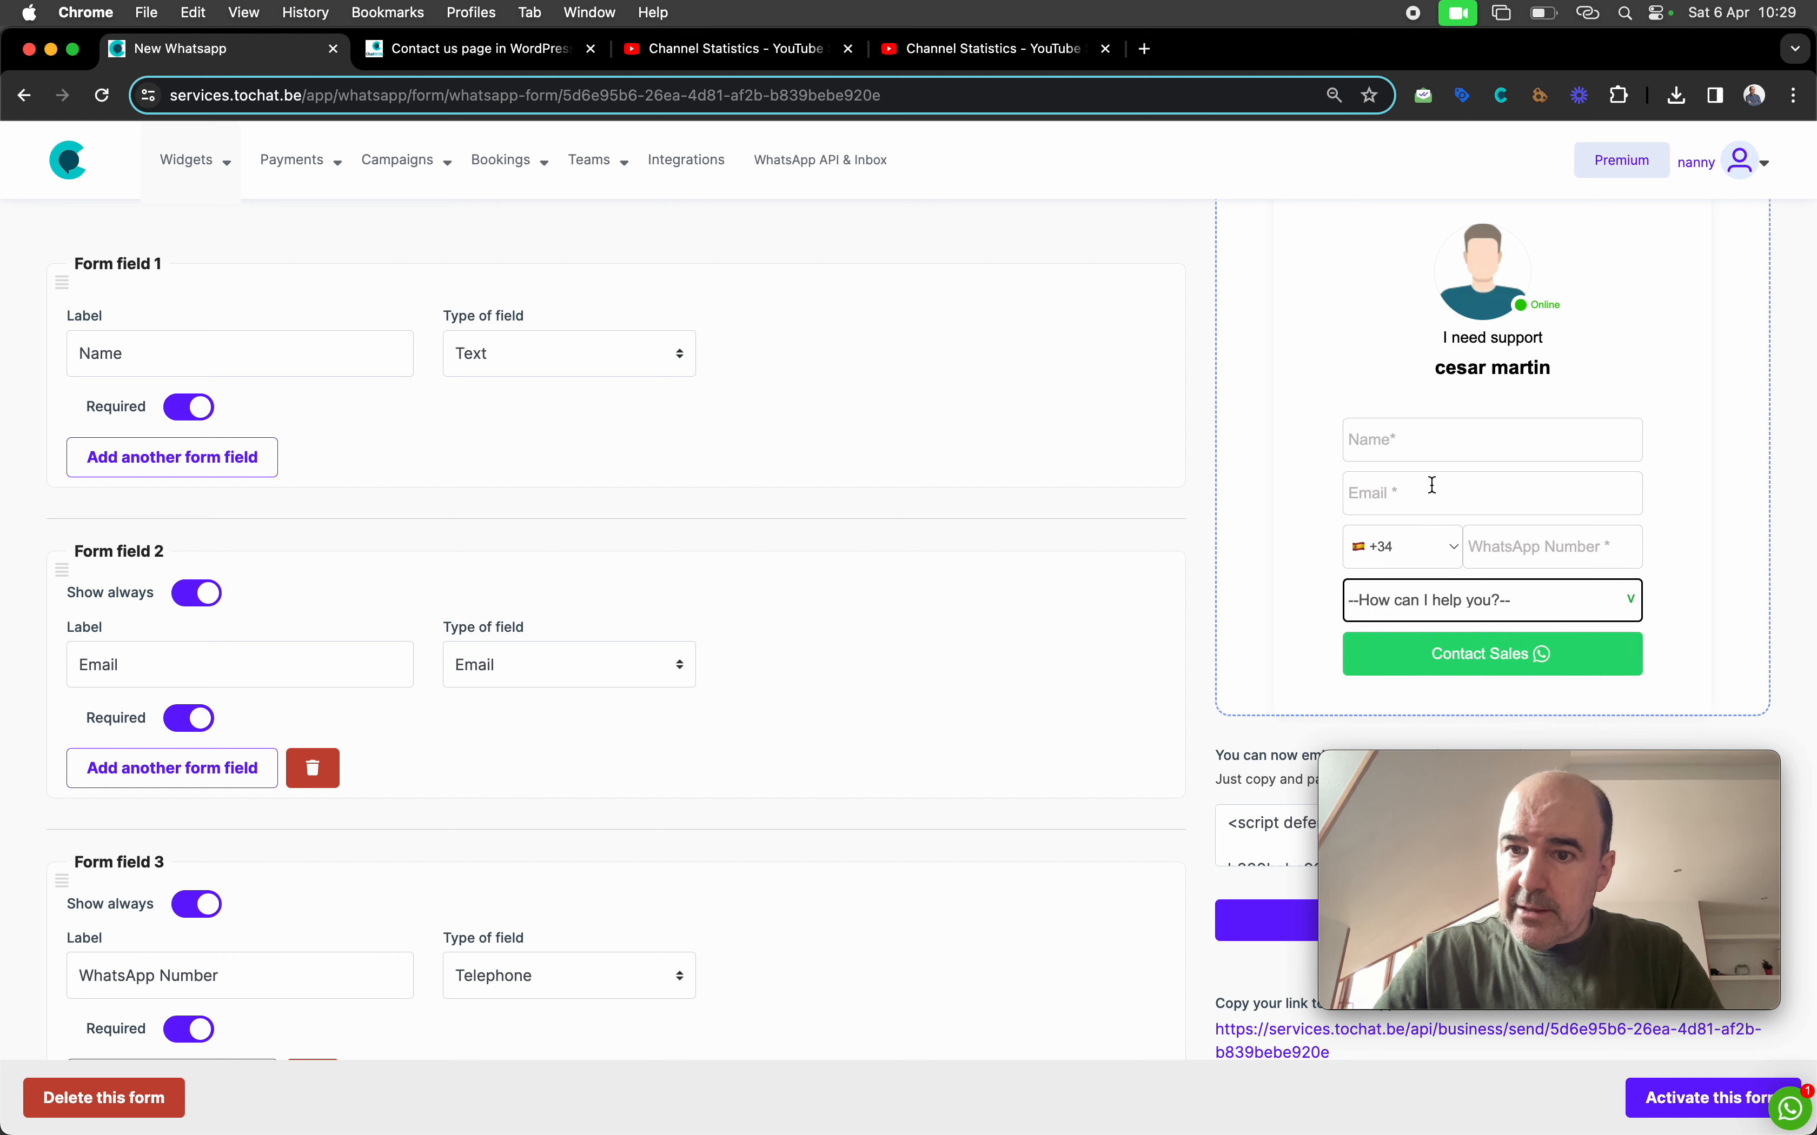
click(1253, 528)
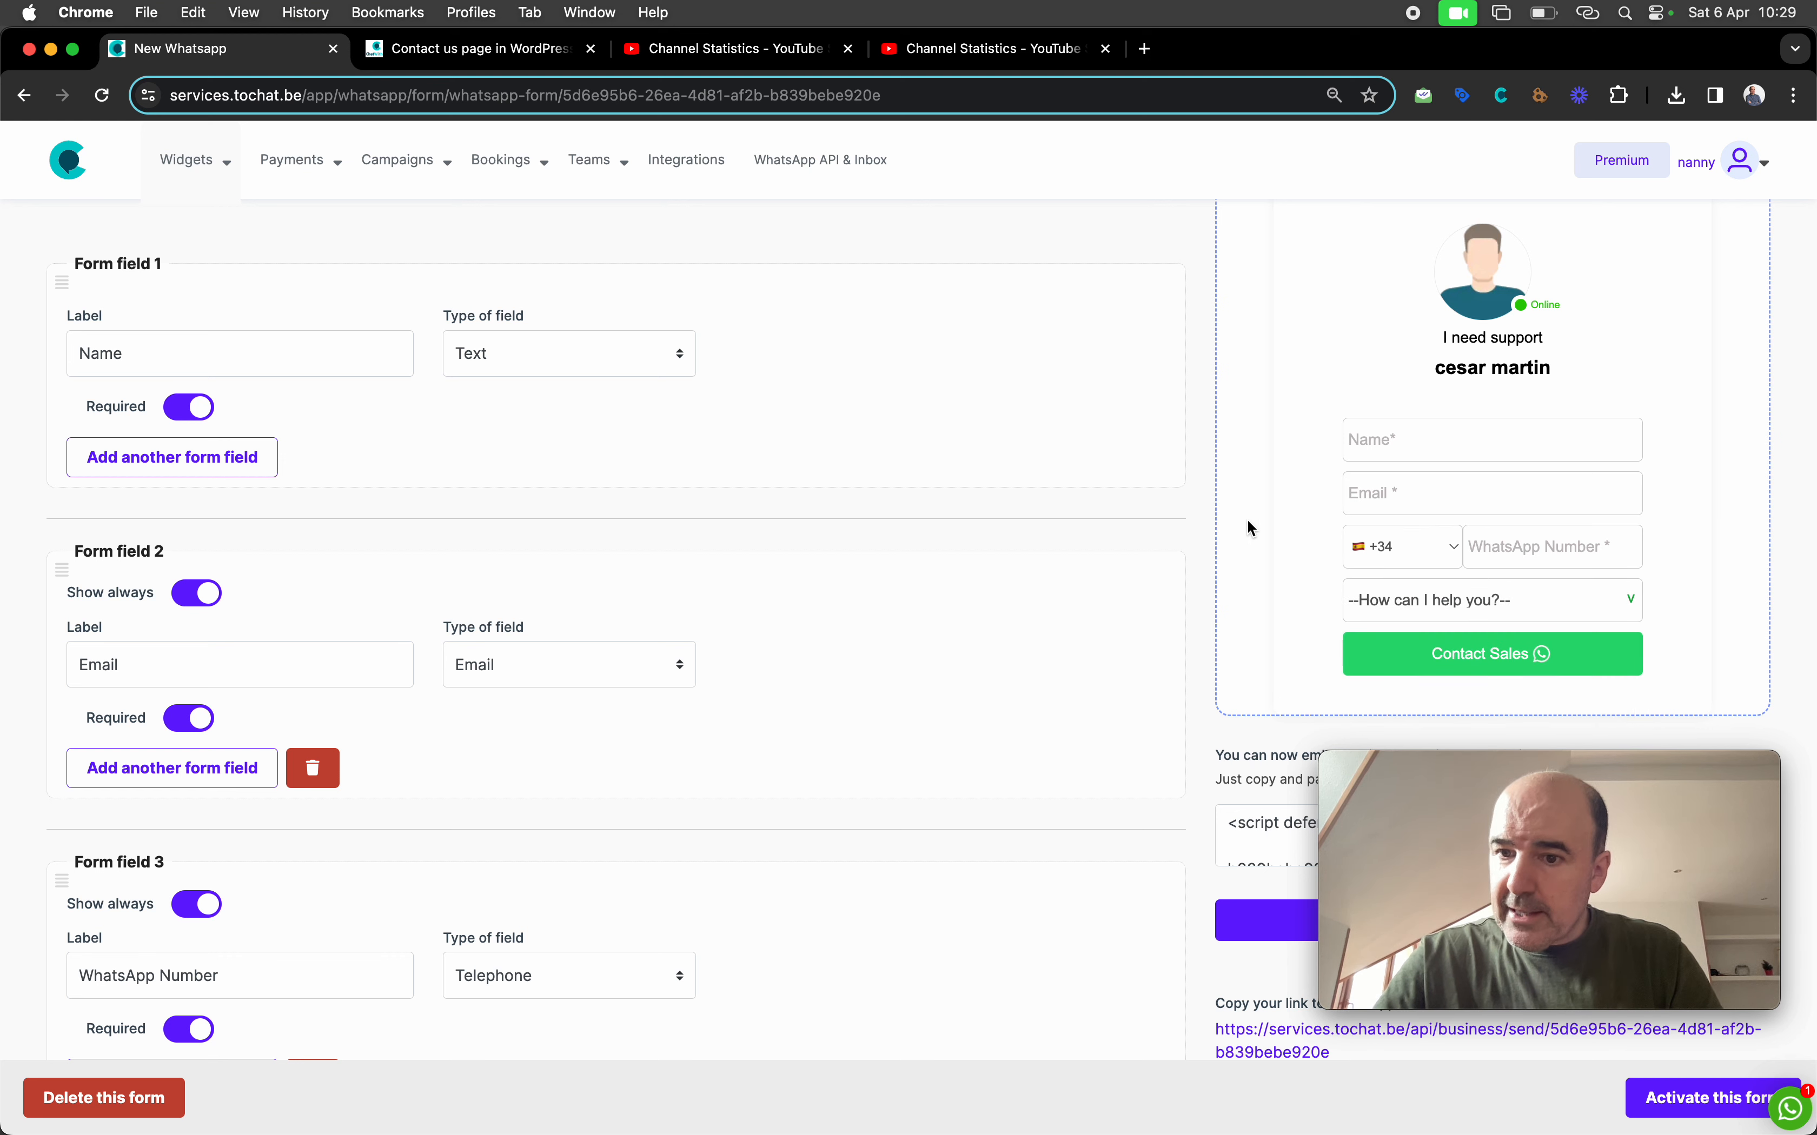
Enlarge the embed code box, select the whole script and copy it
scroll(1253, 528, down, 1)
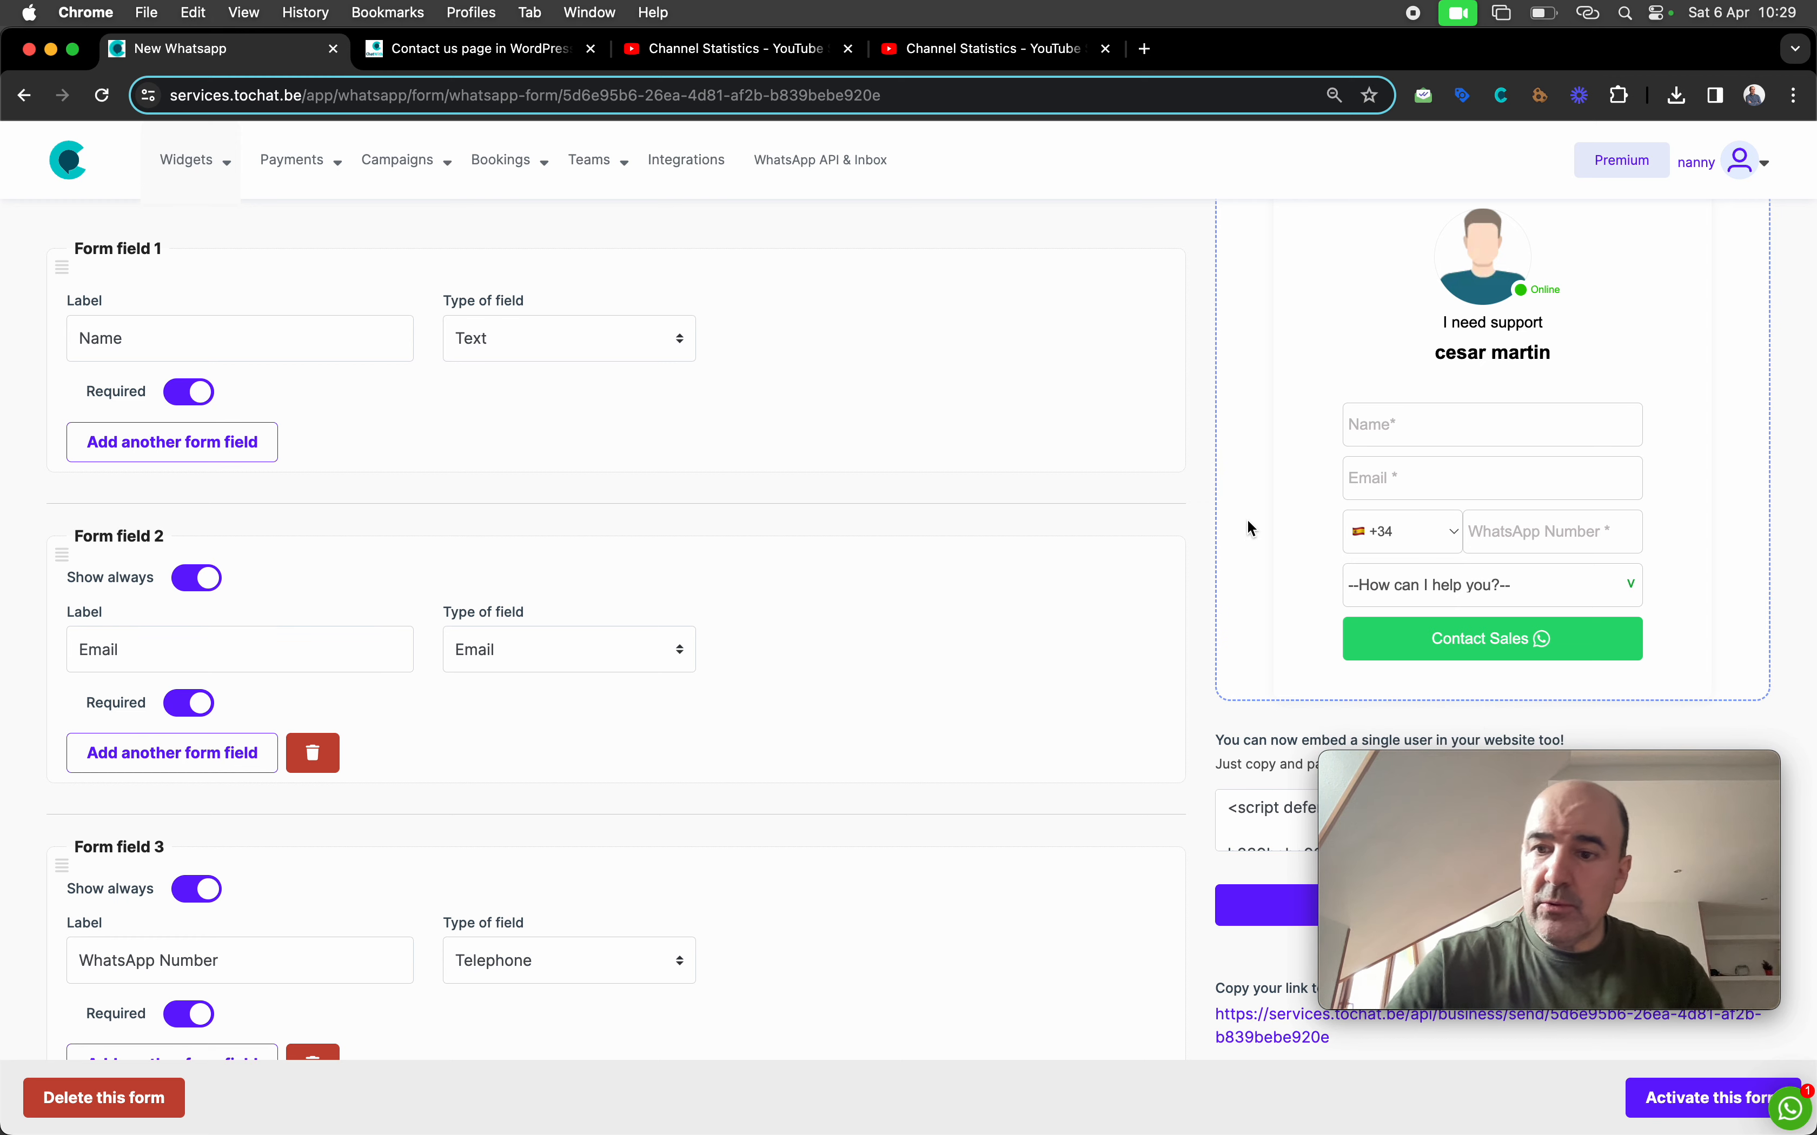
scroll(1252, 528, down, 5)
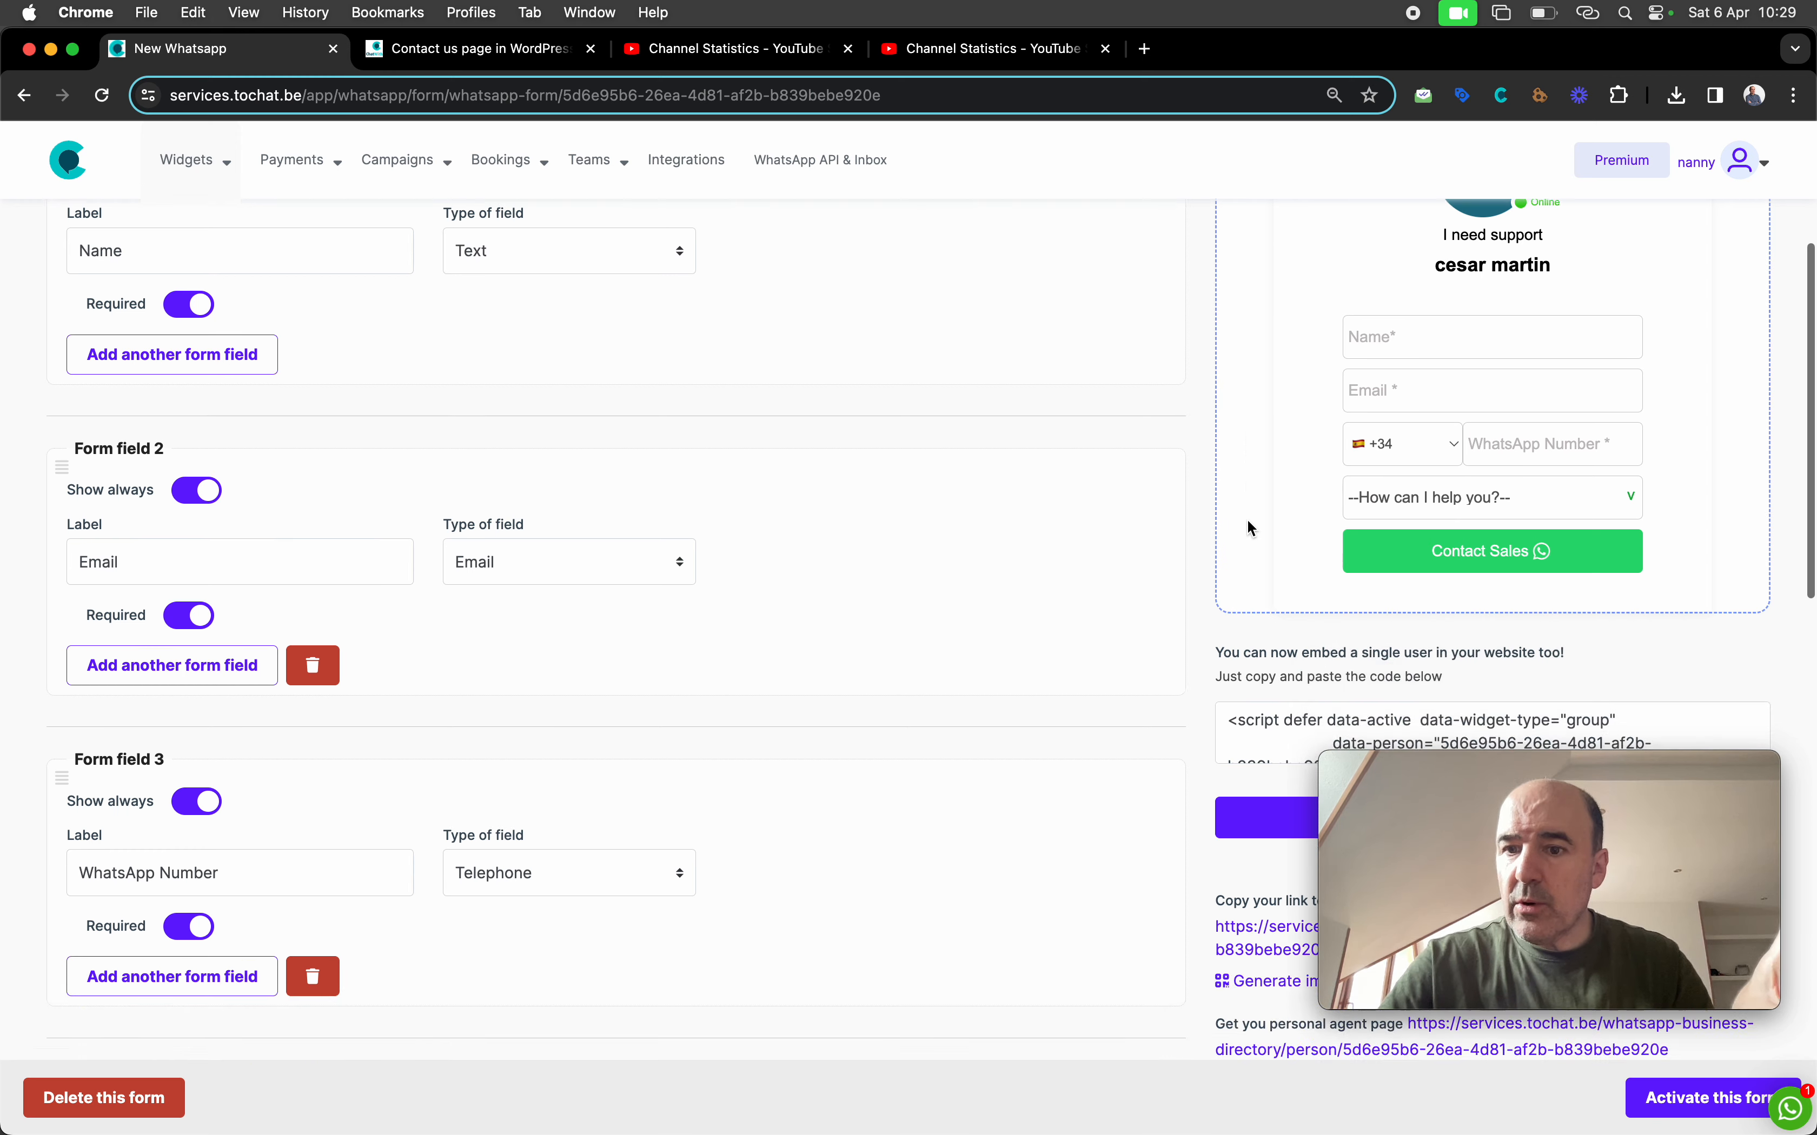
scroll(1240, 591, down, 3)
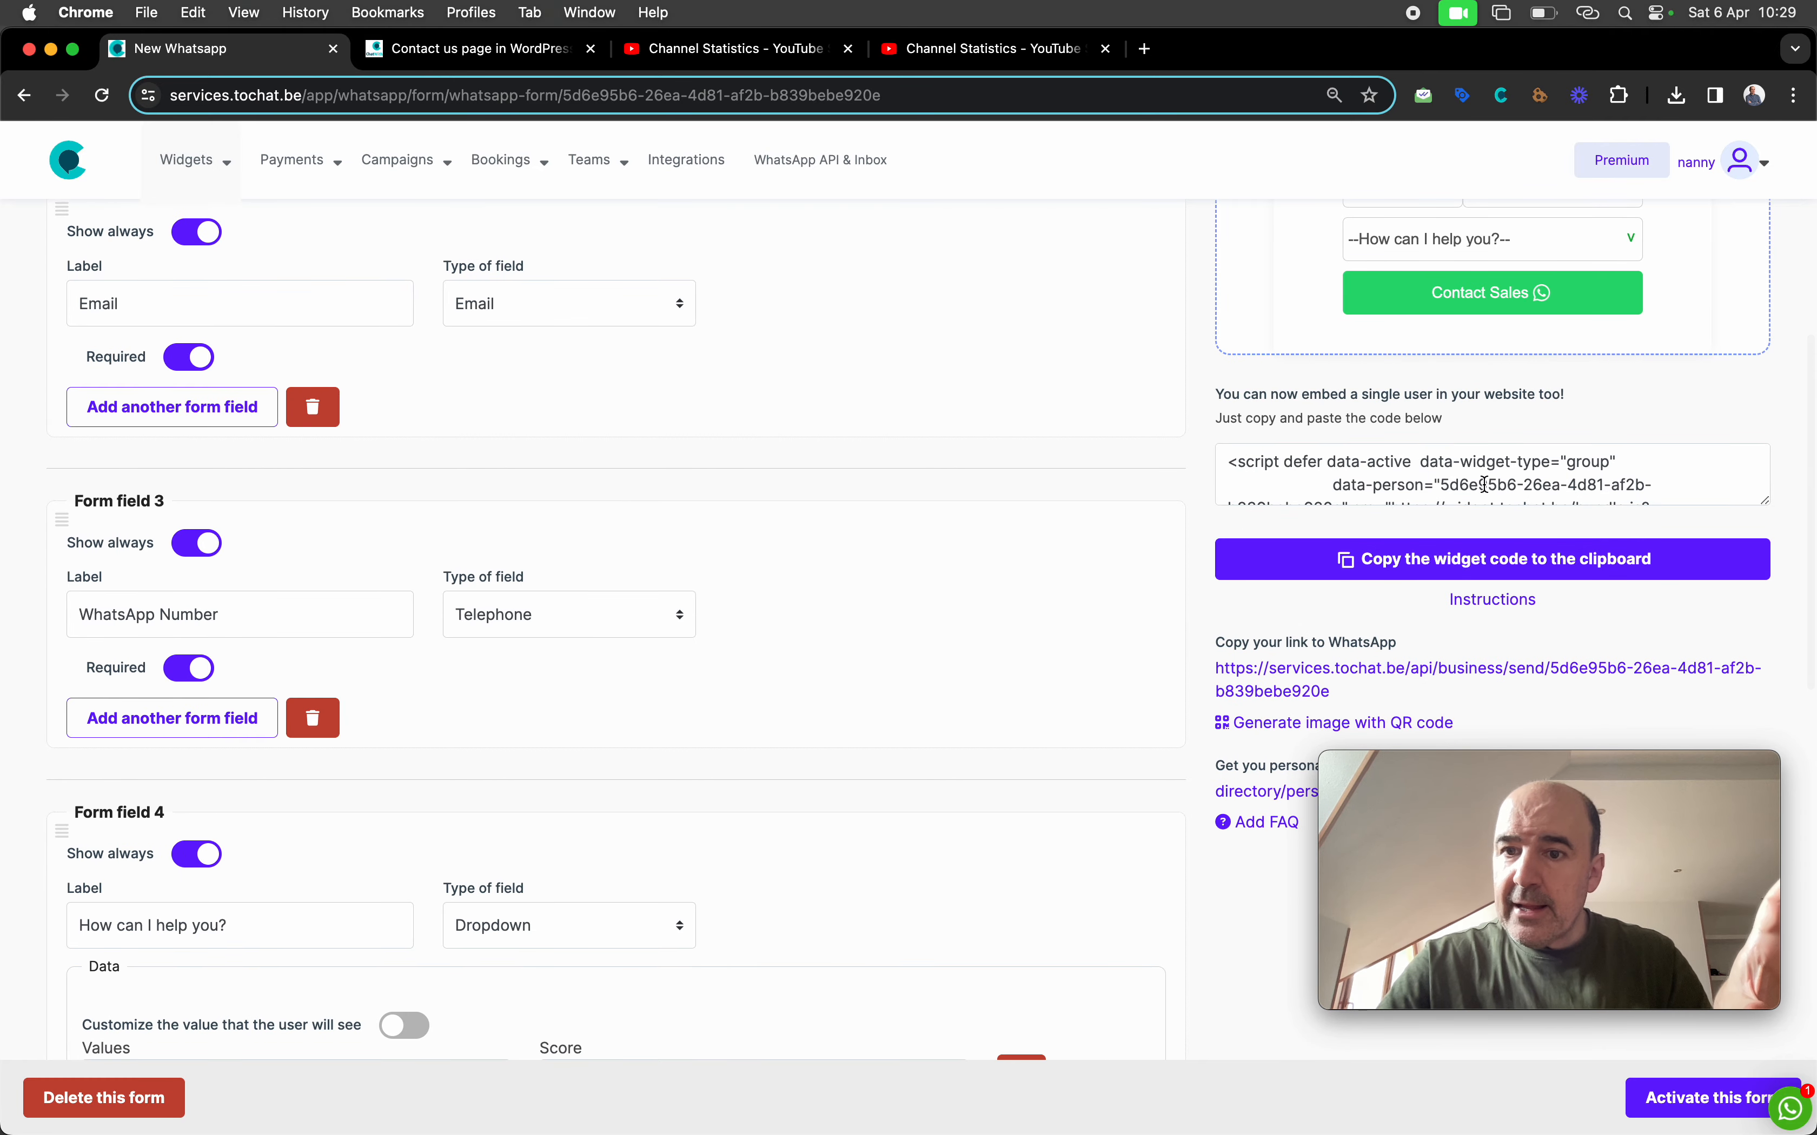
drag(1775, 512, 1766, 610)
scroll(1670, 543, up, 1)
scroll(1667, 544, up, 8)
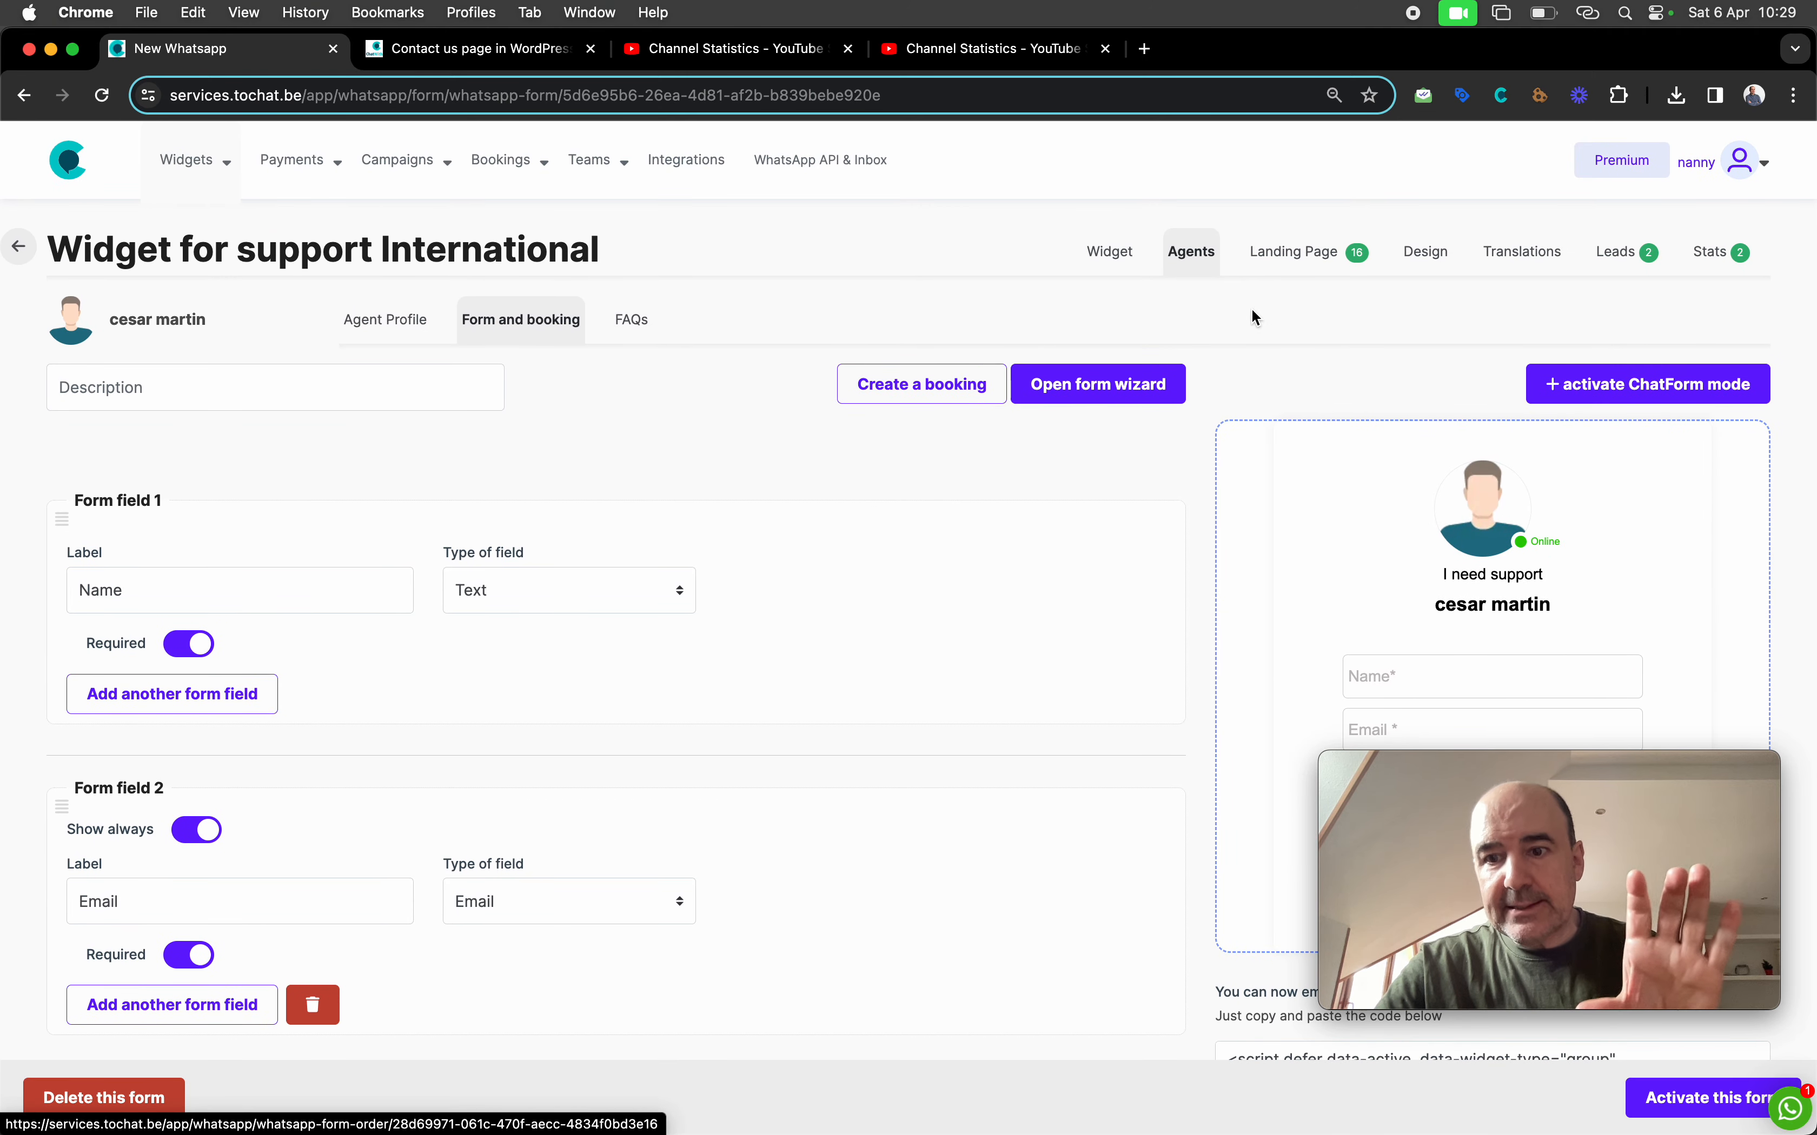
scroll(1250, 314, down, 5)
scroll(1256, 317, down, 2)
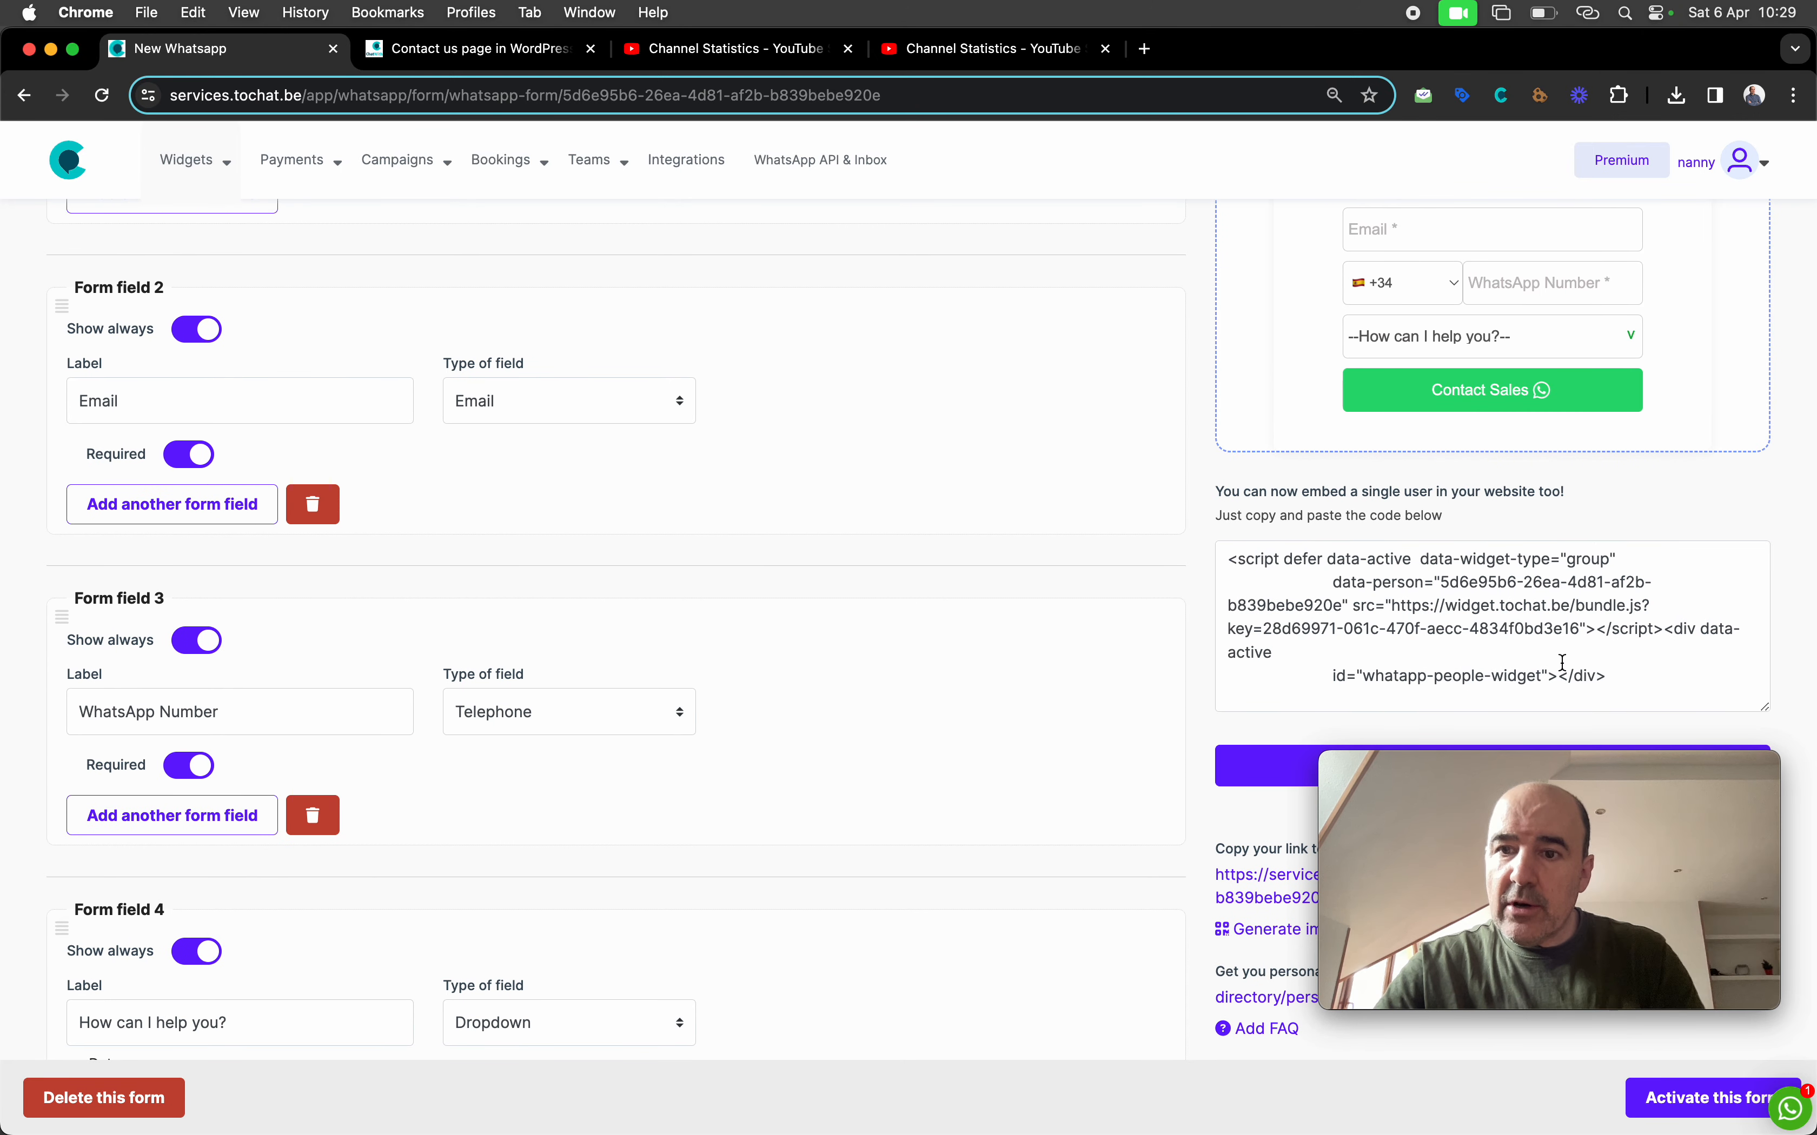
drag(1637, 680, 1216, 562)
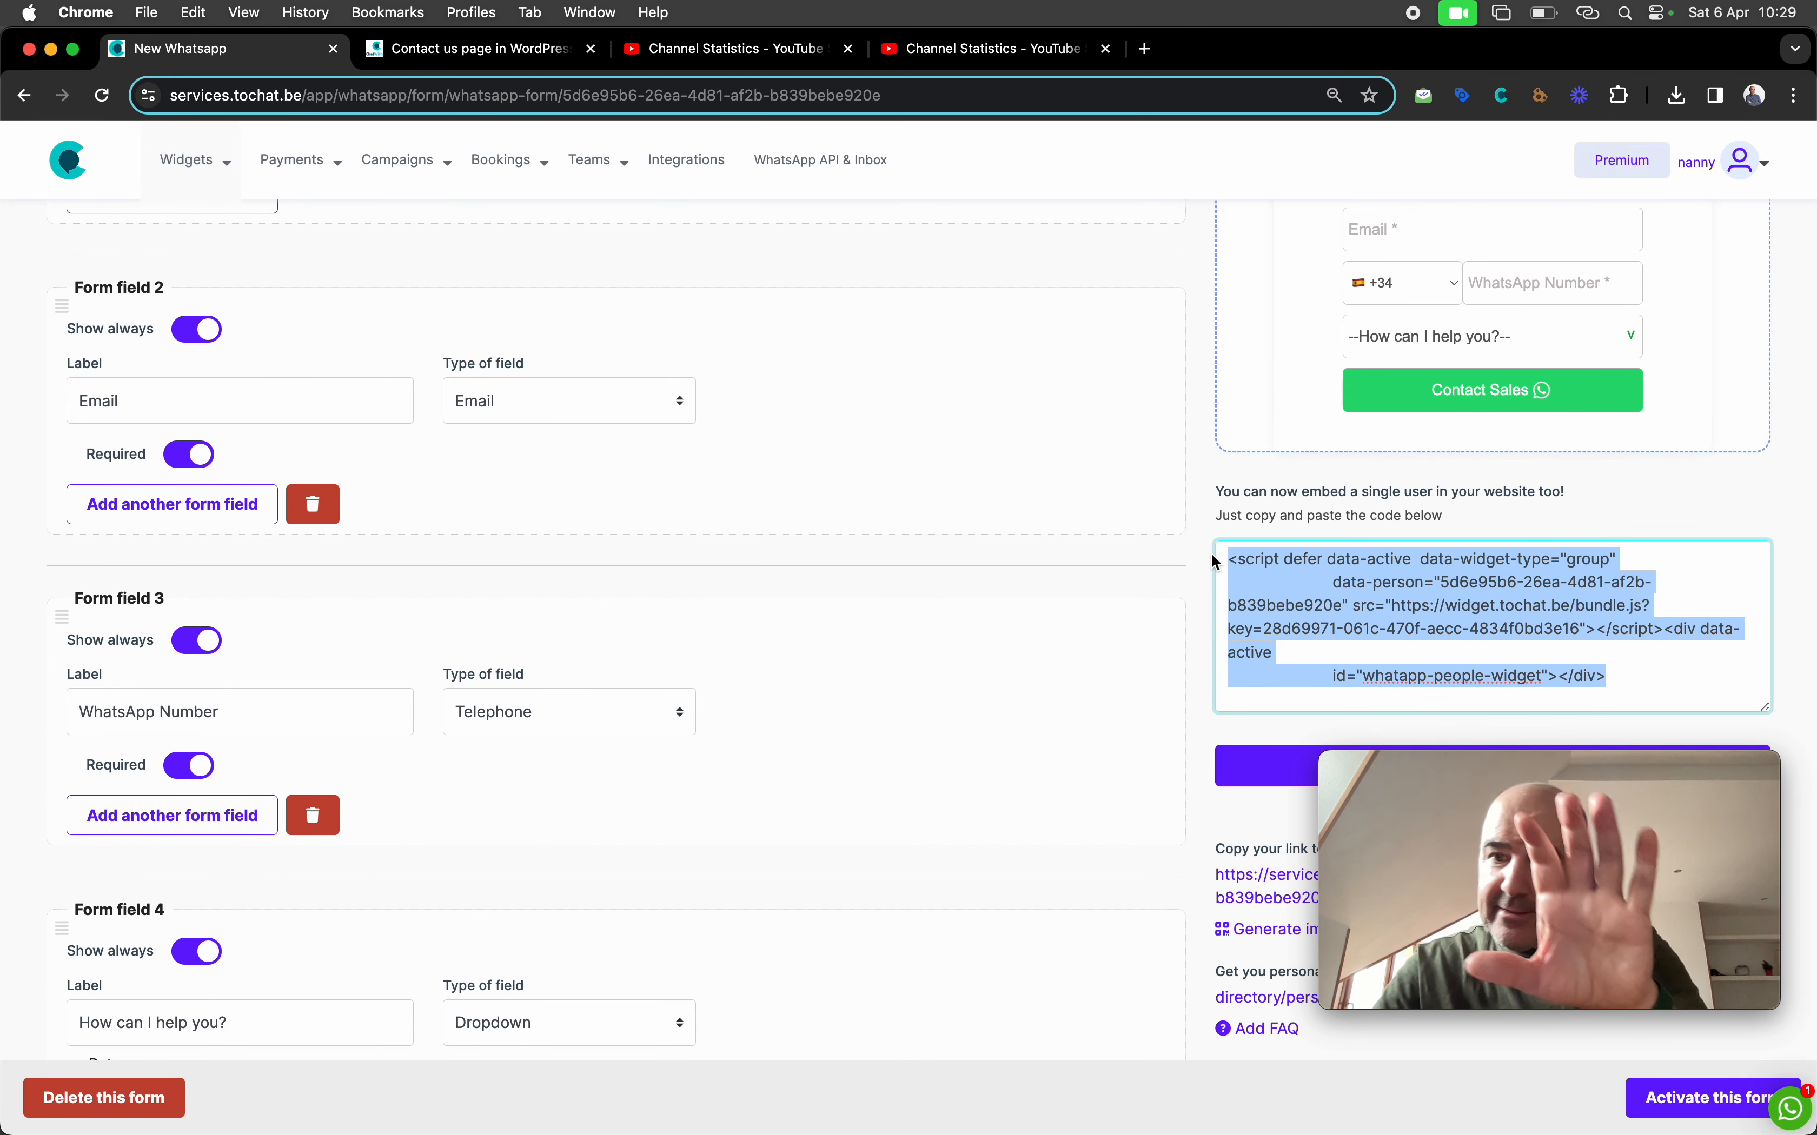
key(super+c)
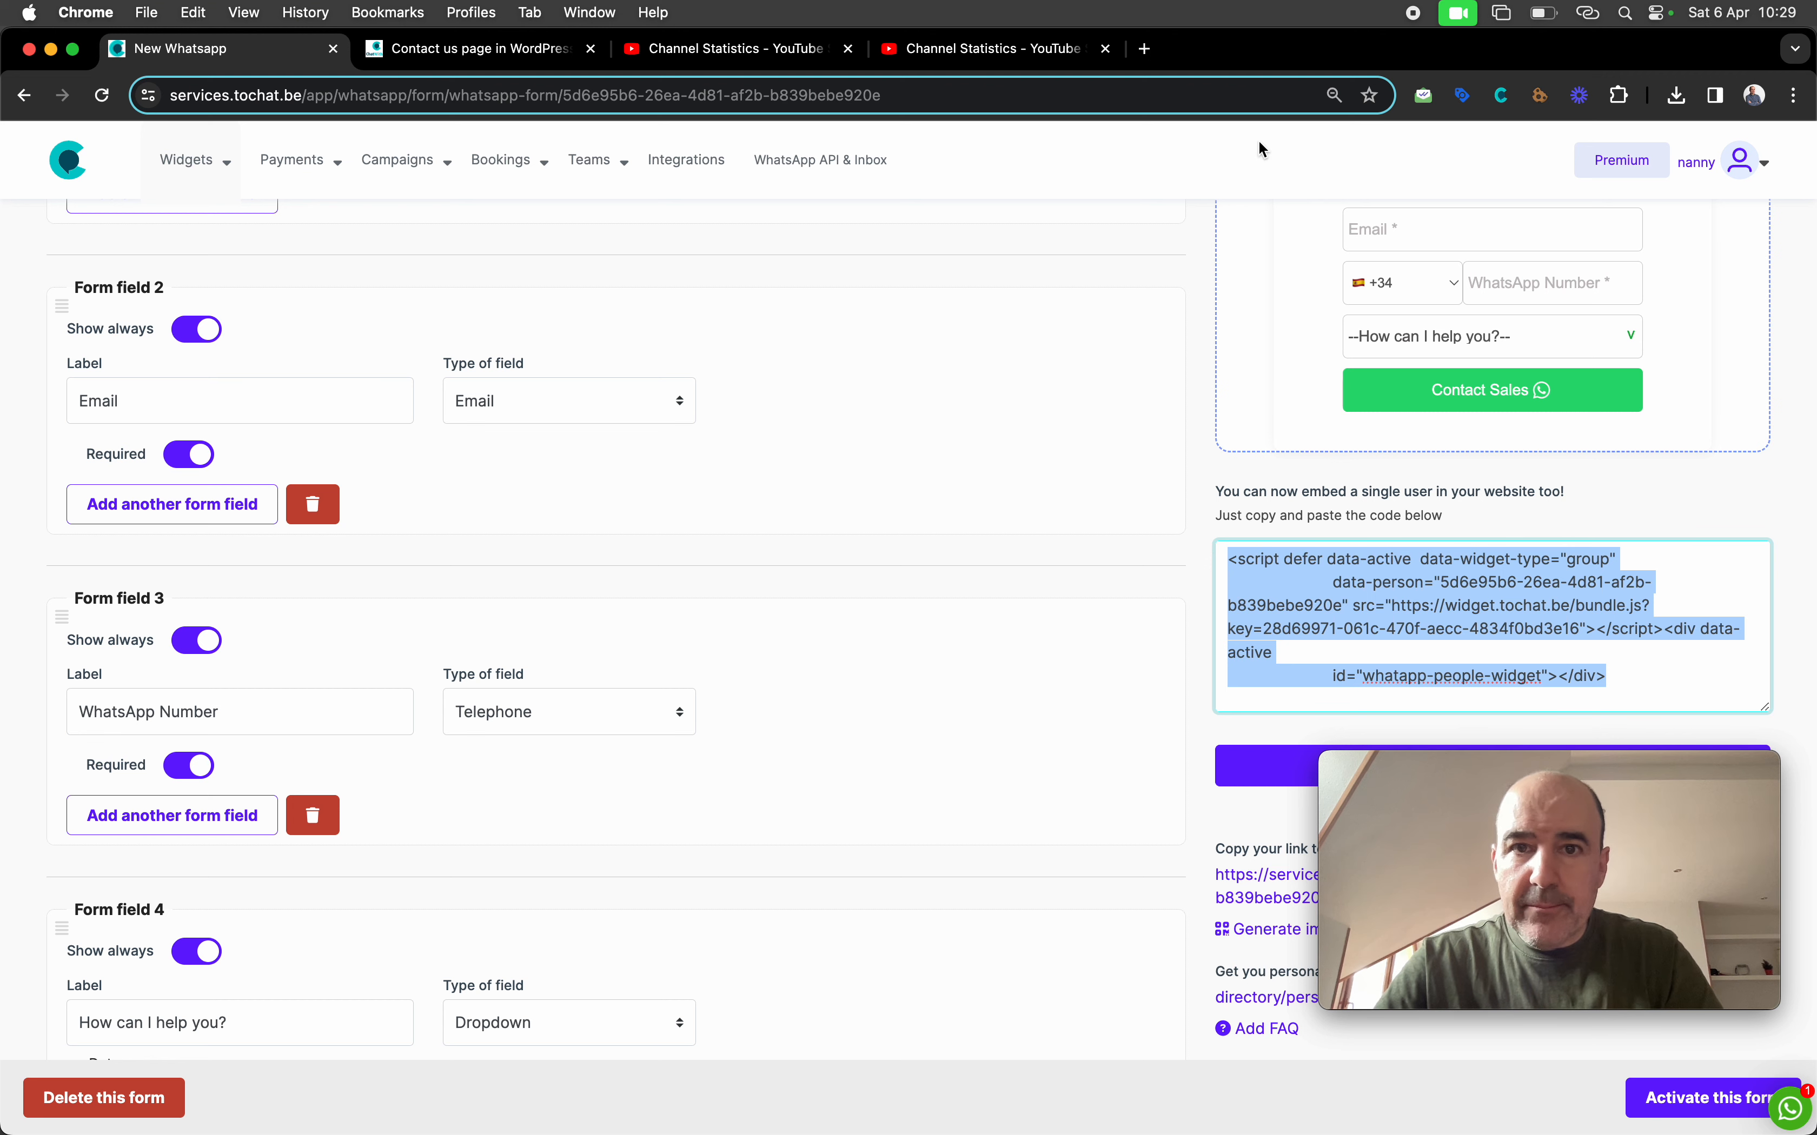
click(501, 54)
Edit the contact page and delete its old Custom HTML block
scroll(780, 554, down, 3)
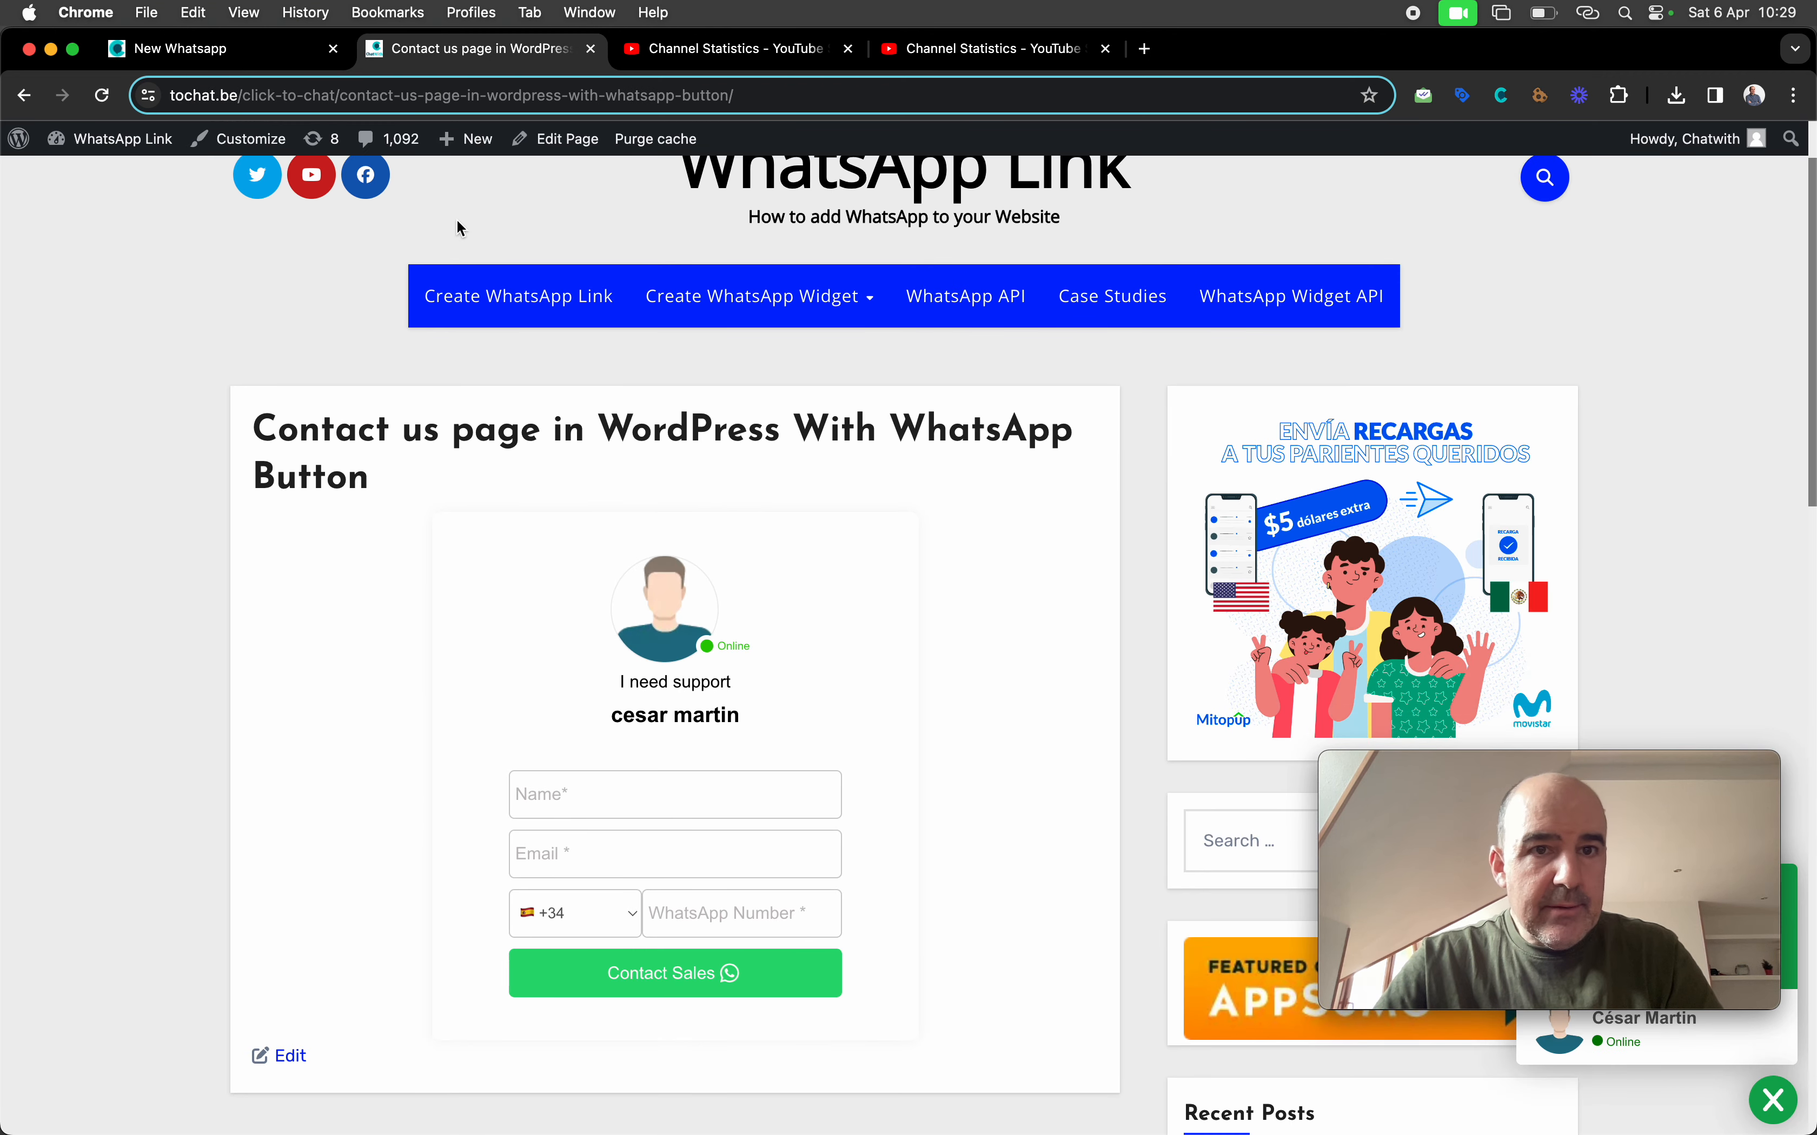
click(550, 142)
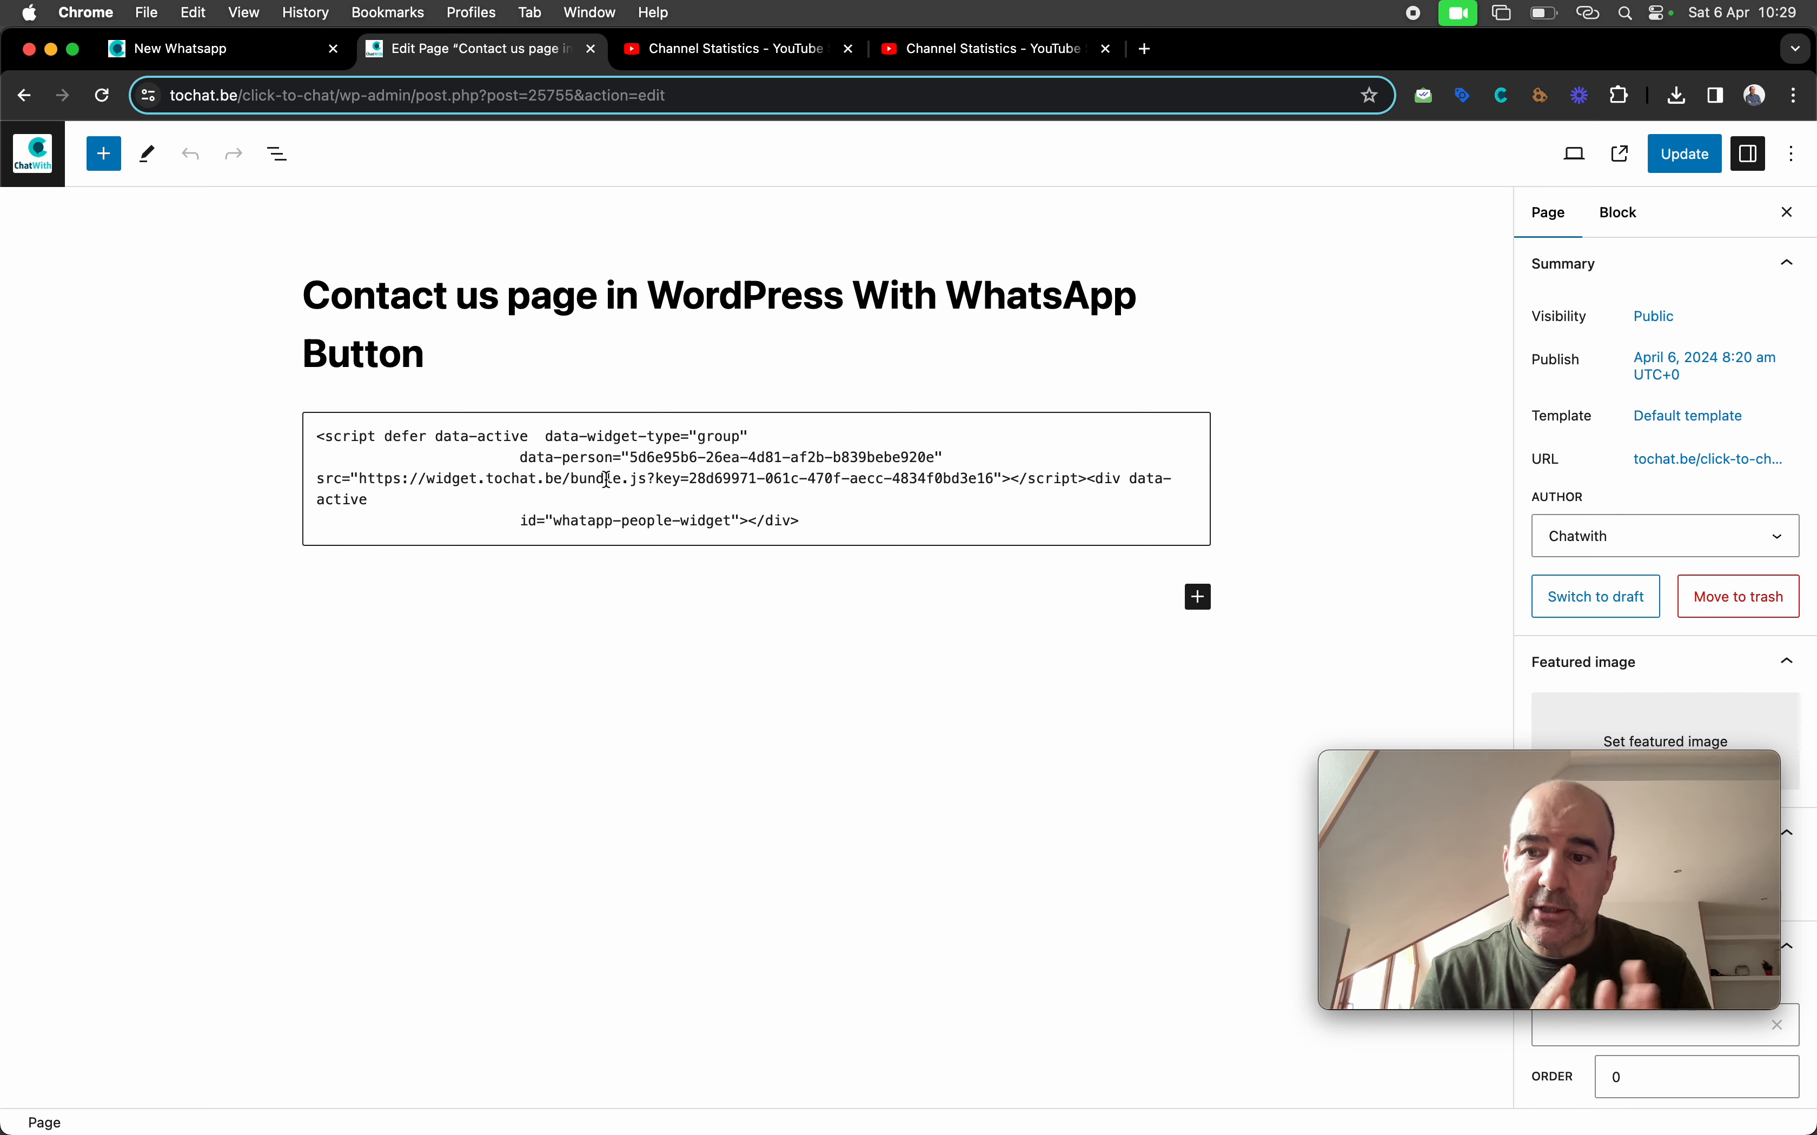
click(526, 456)
click(521, 378)
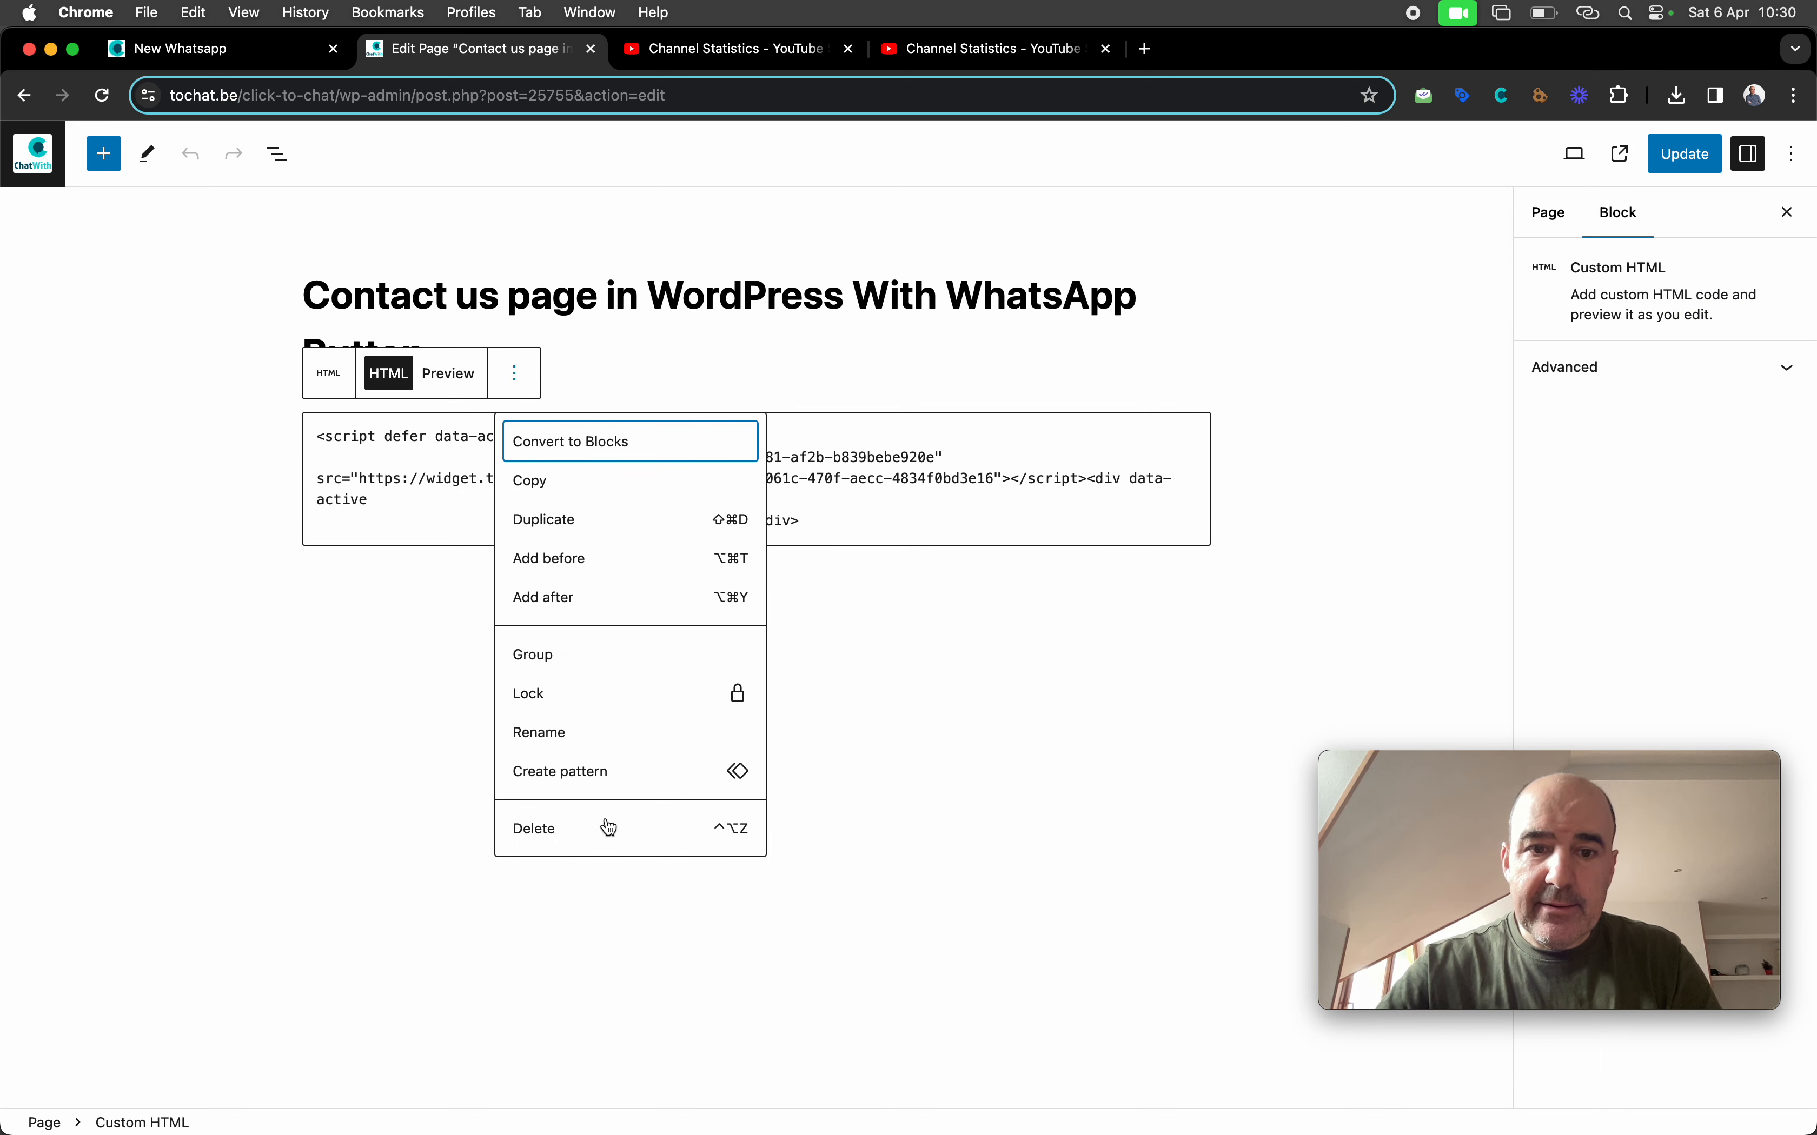
click(587, 832)
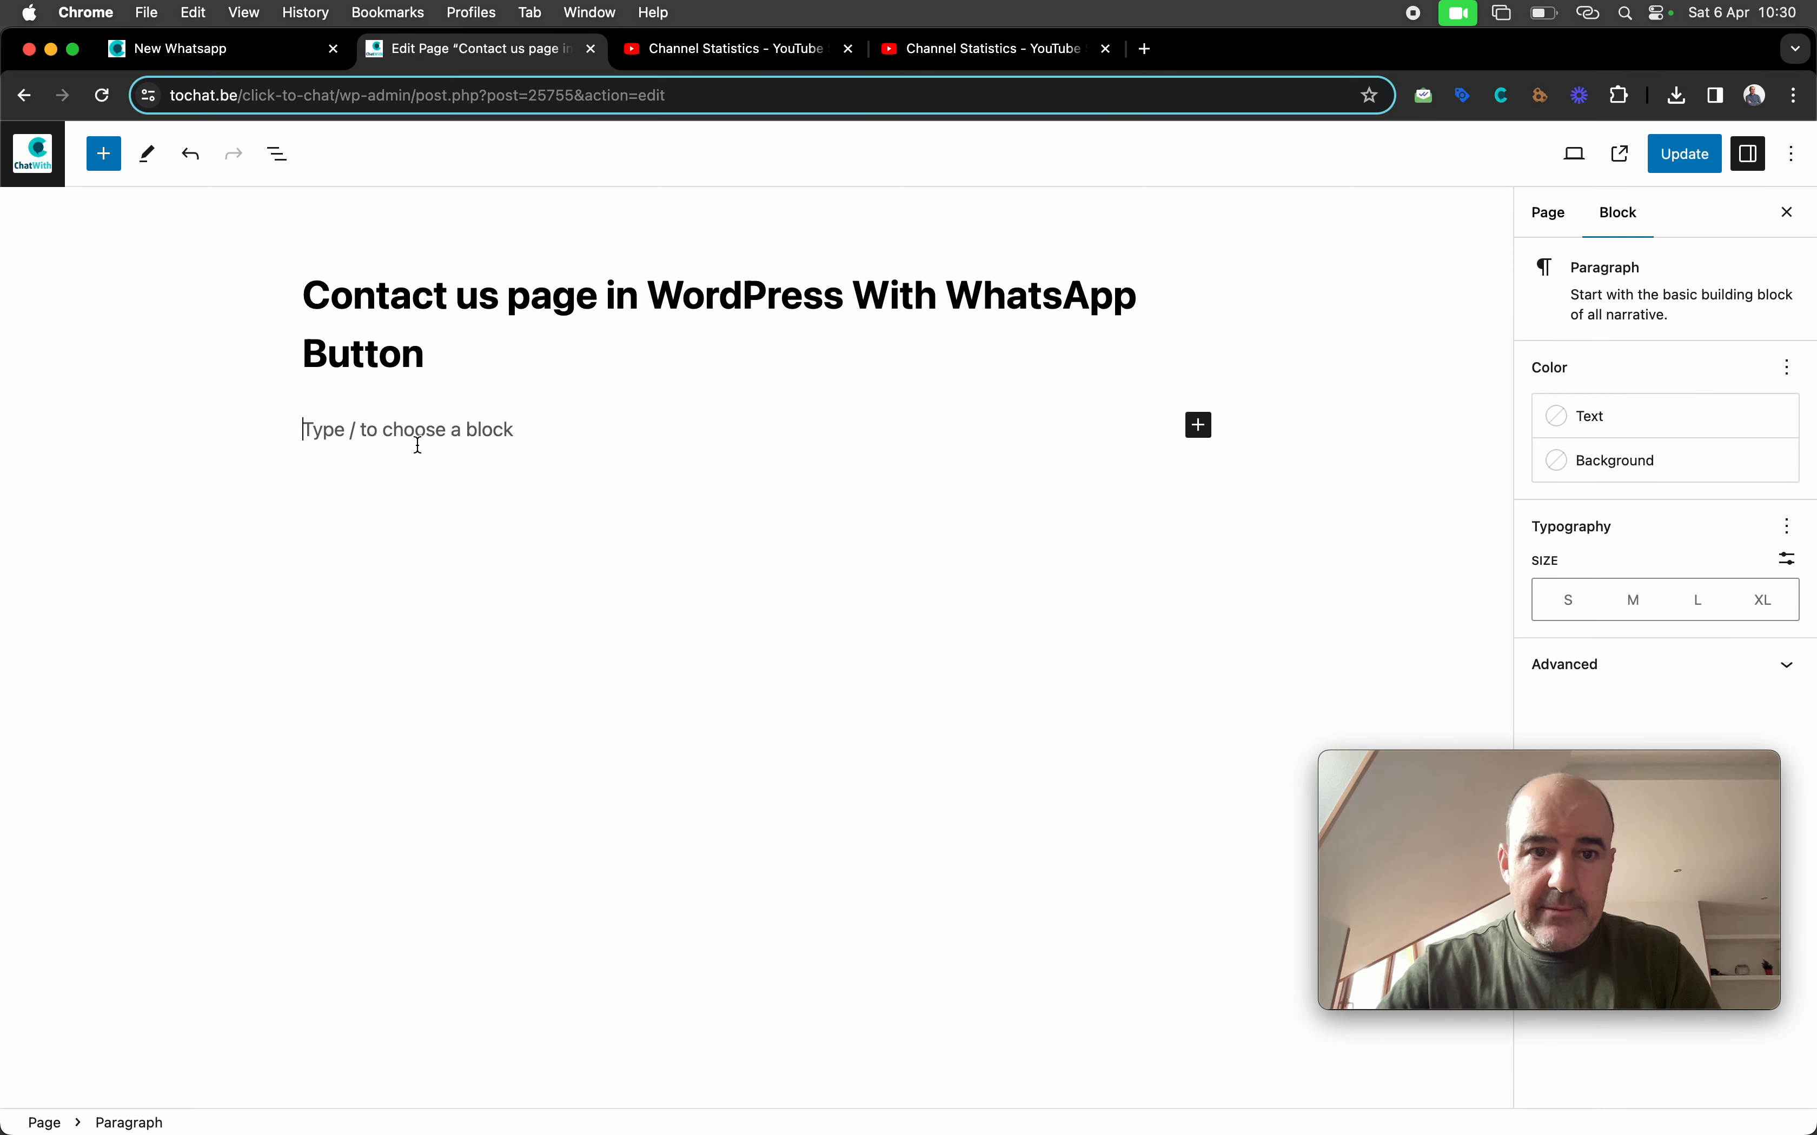
Insert a Custom HTML block with the pasted widget code, update the page and view it
click(1198, 425)
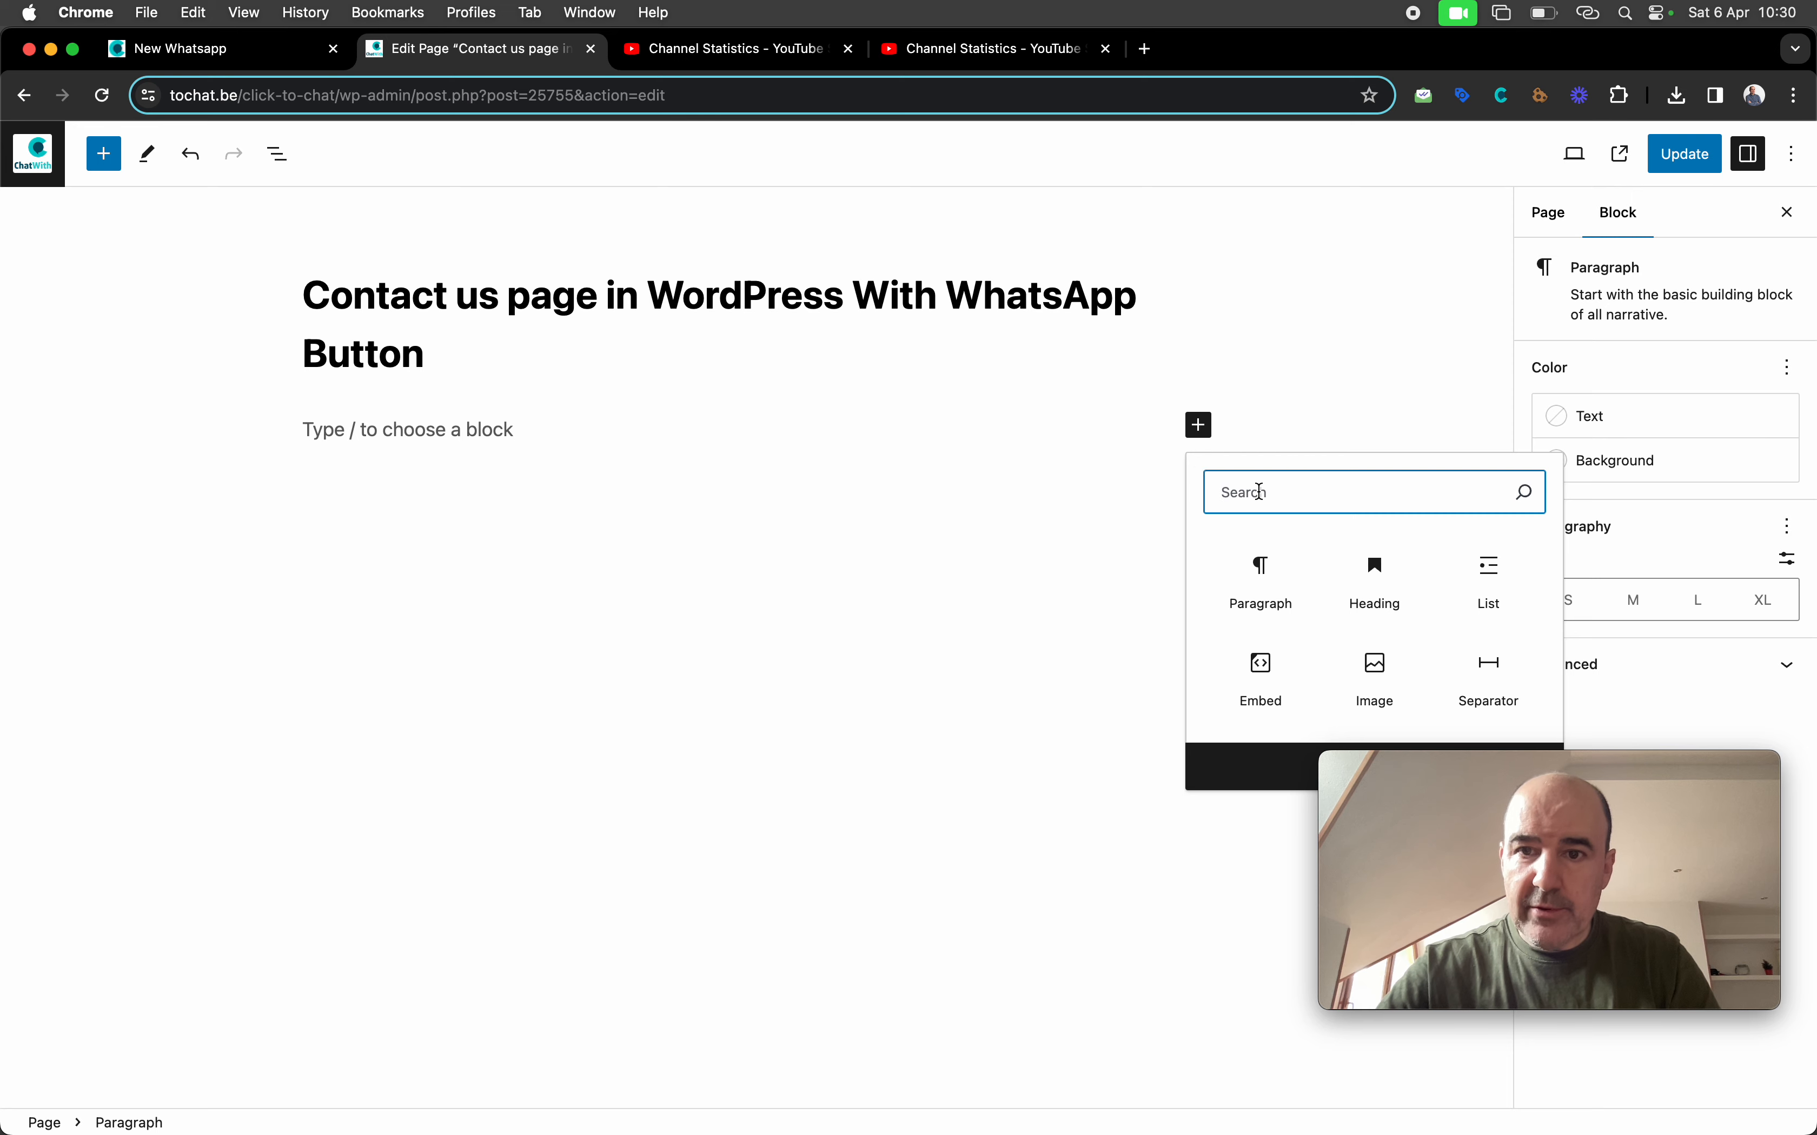
text(HTML)
click(1262, 590)
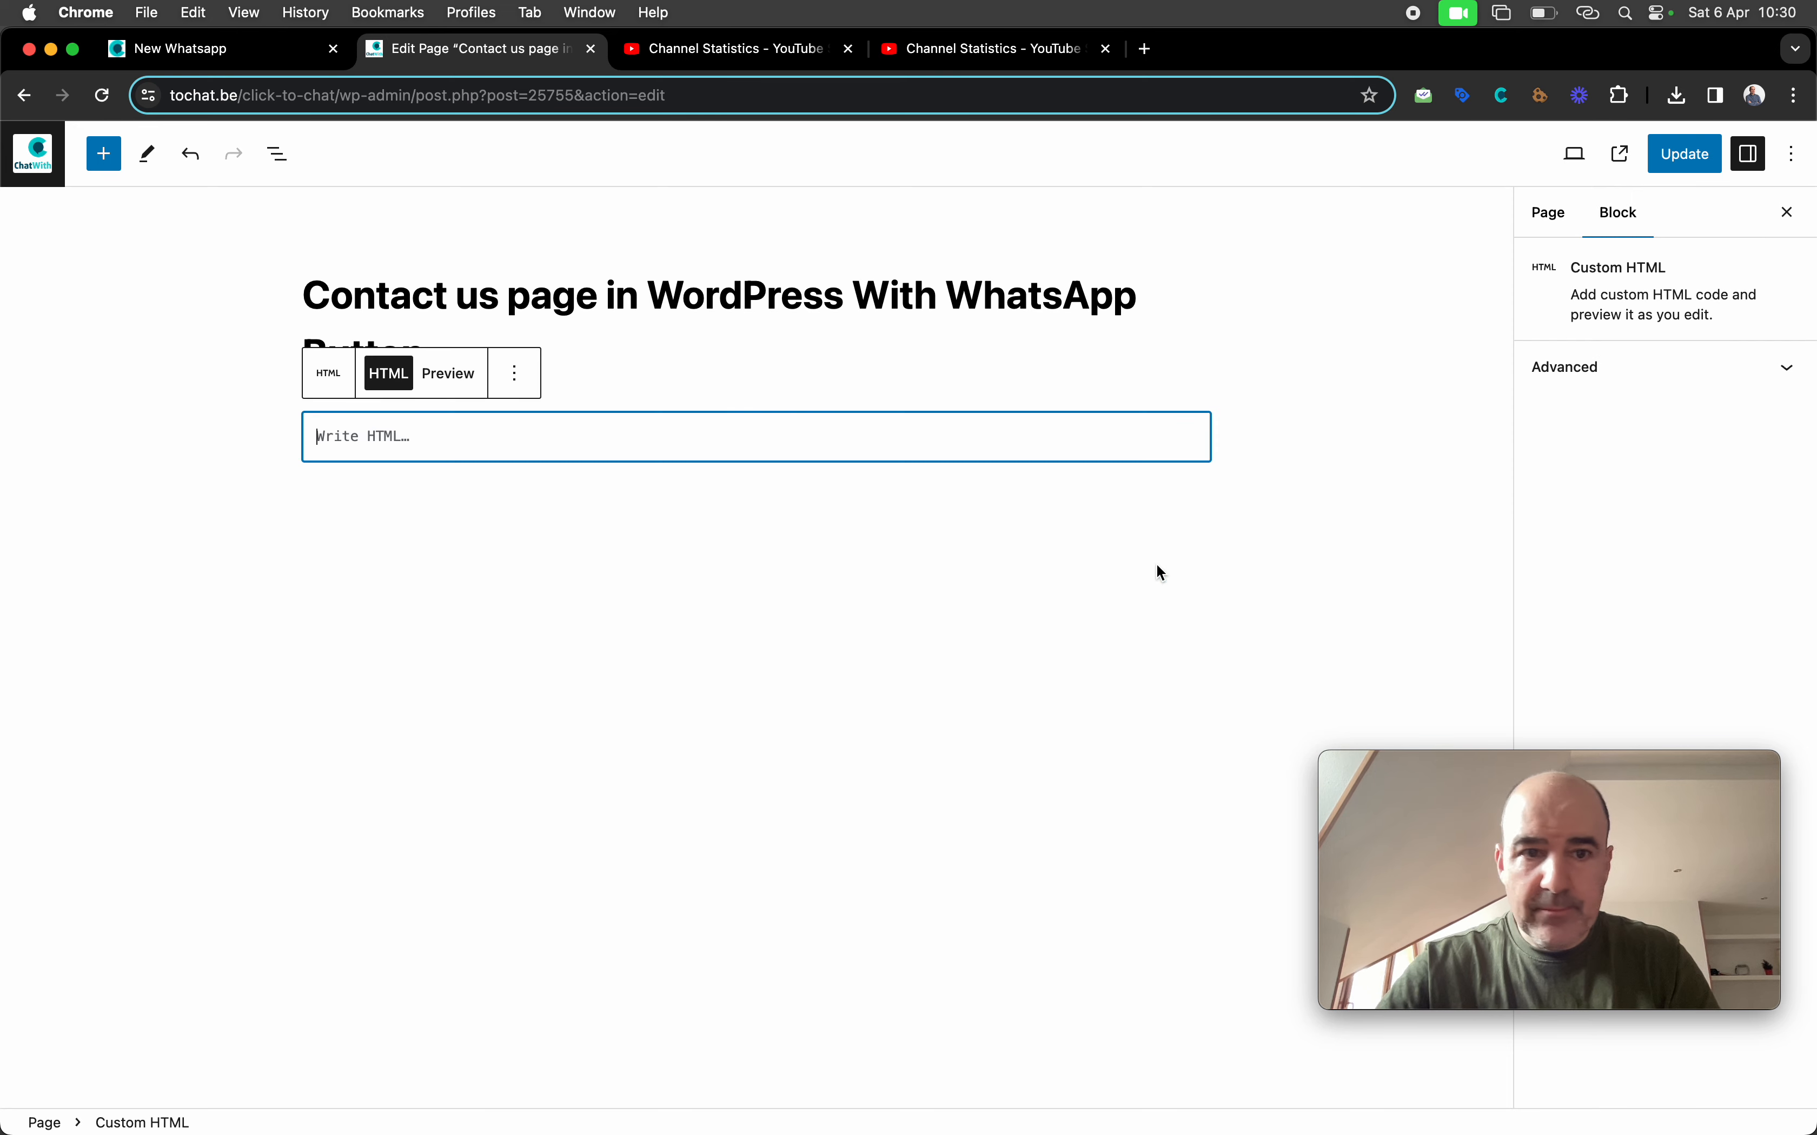
key(super+v)
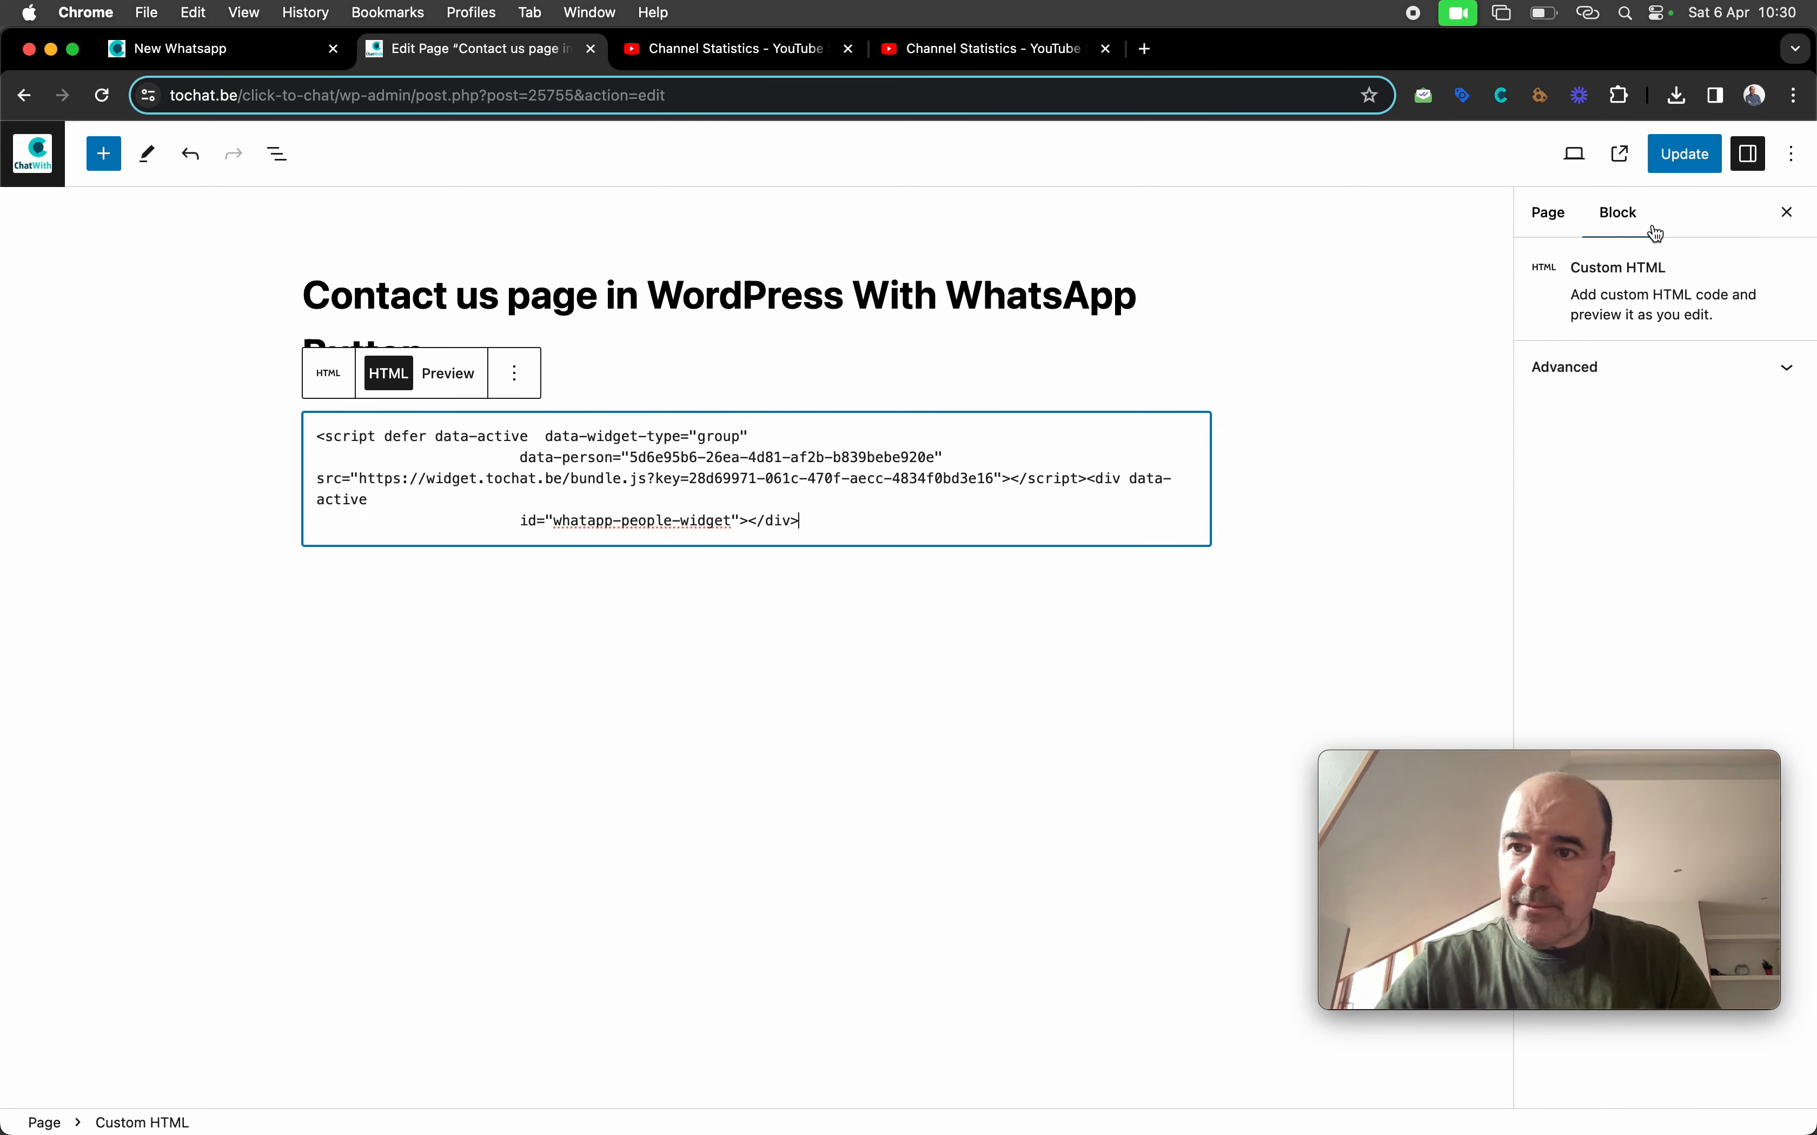
click(1689, 154)
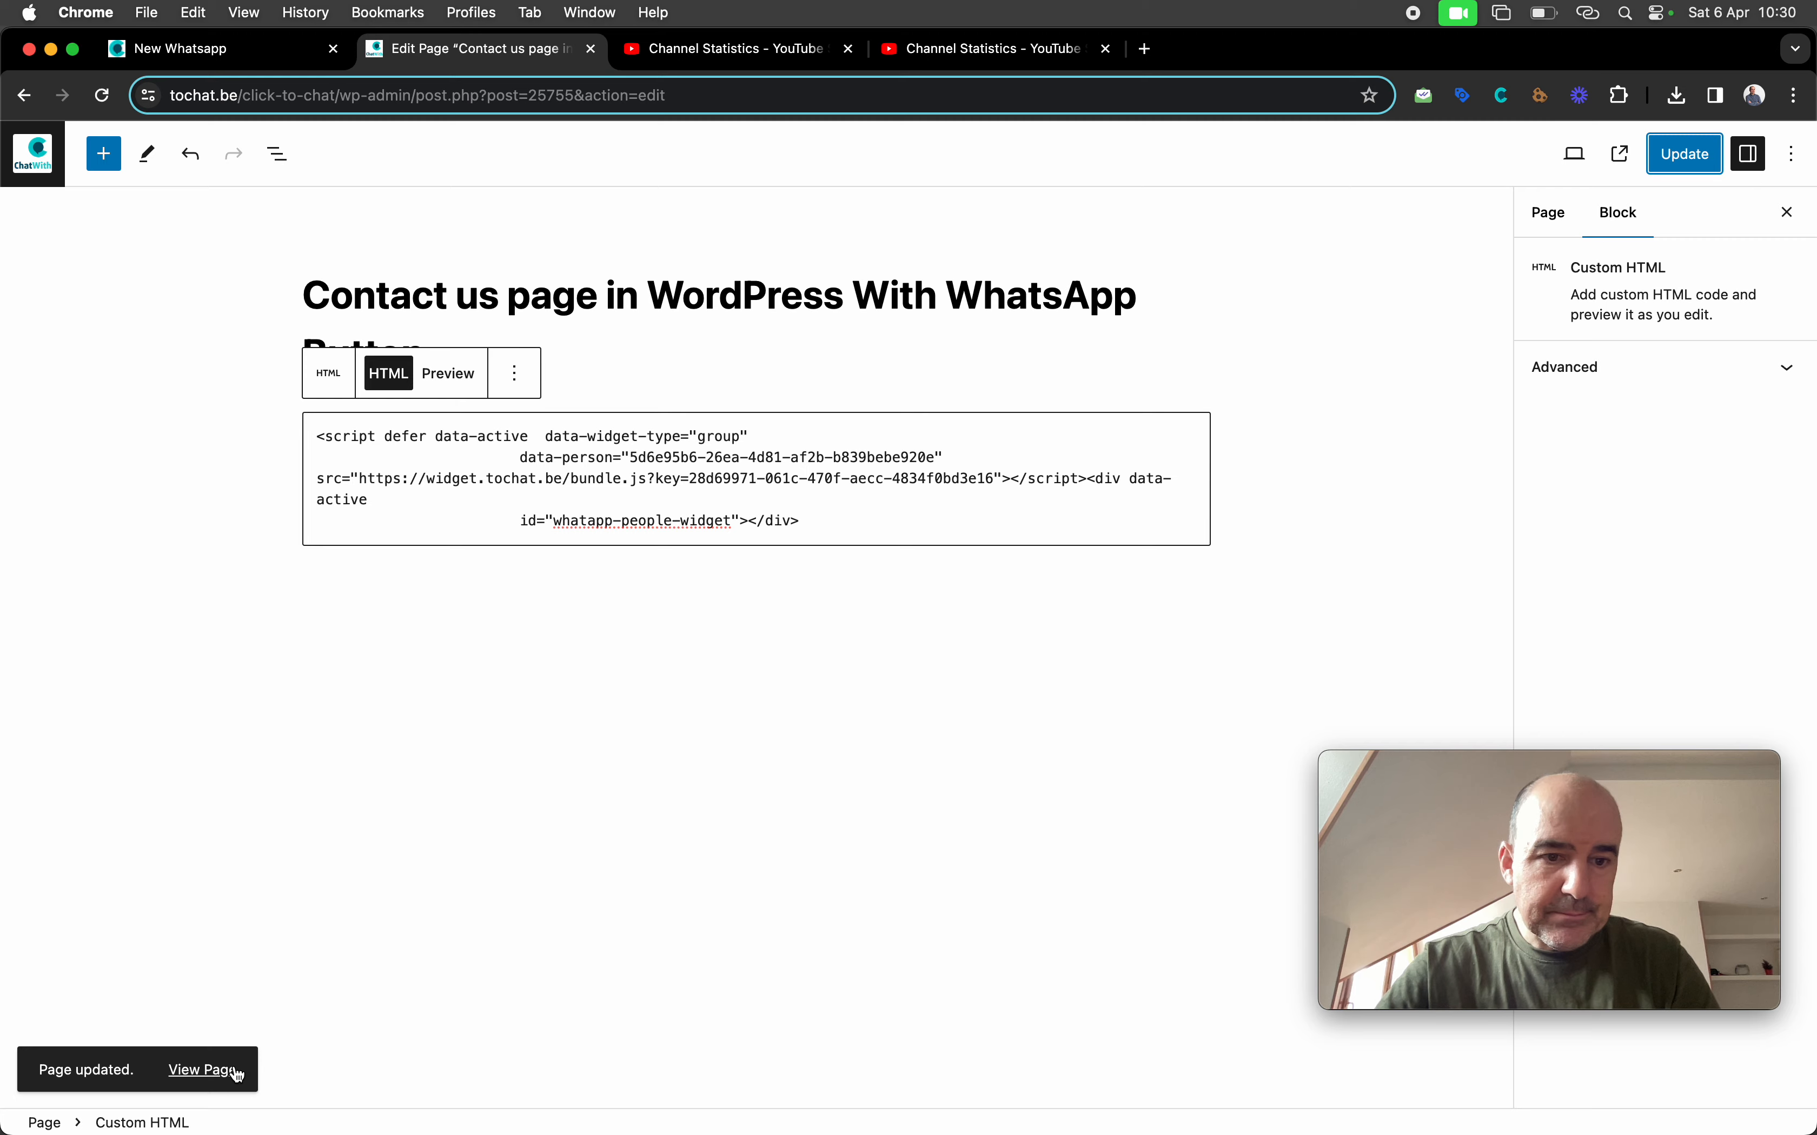
click(204, 1071)
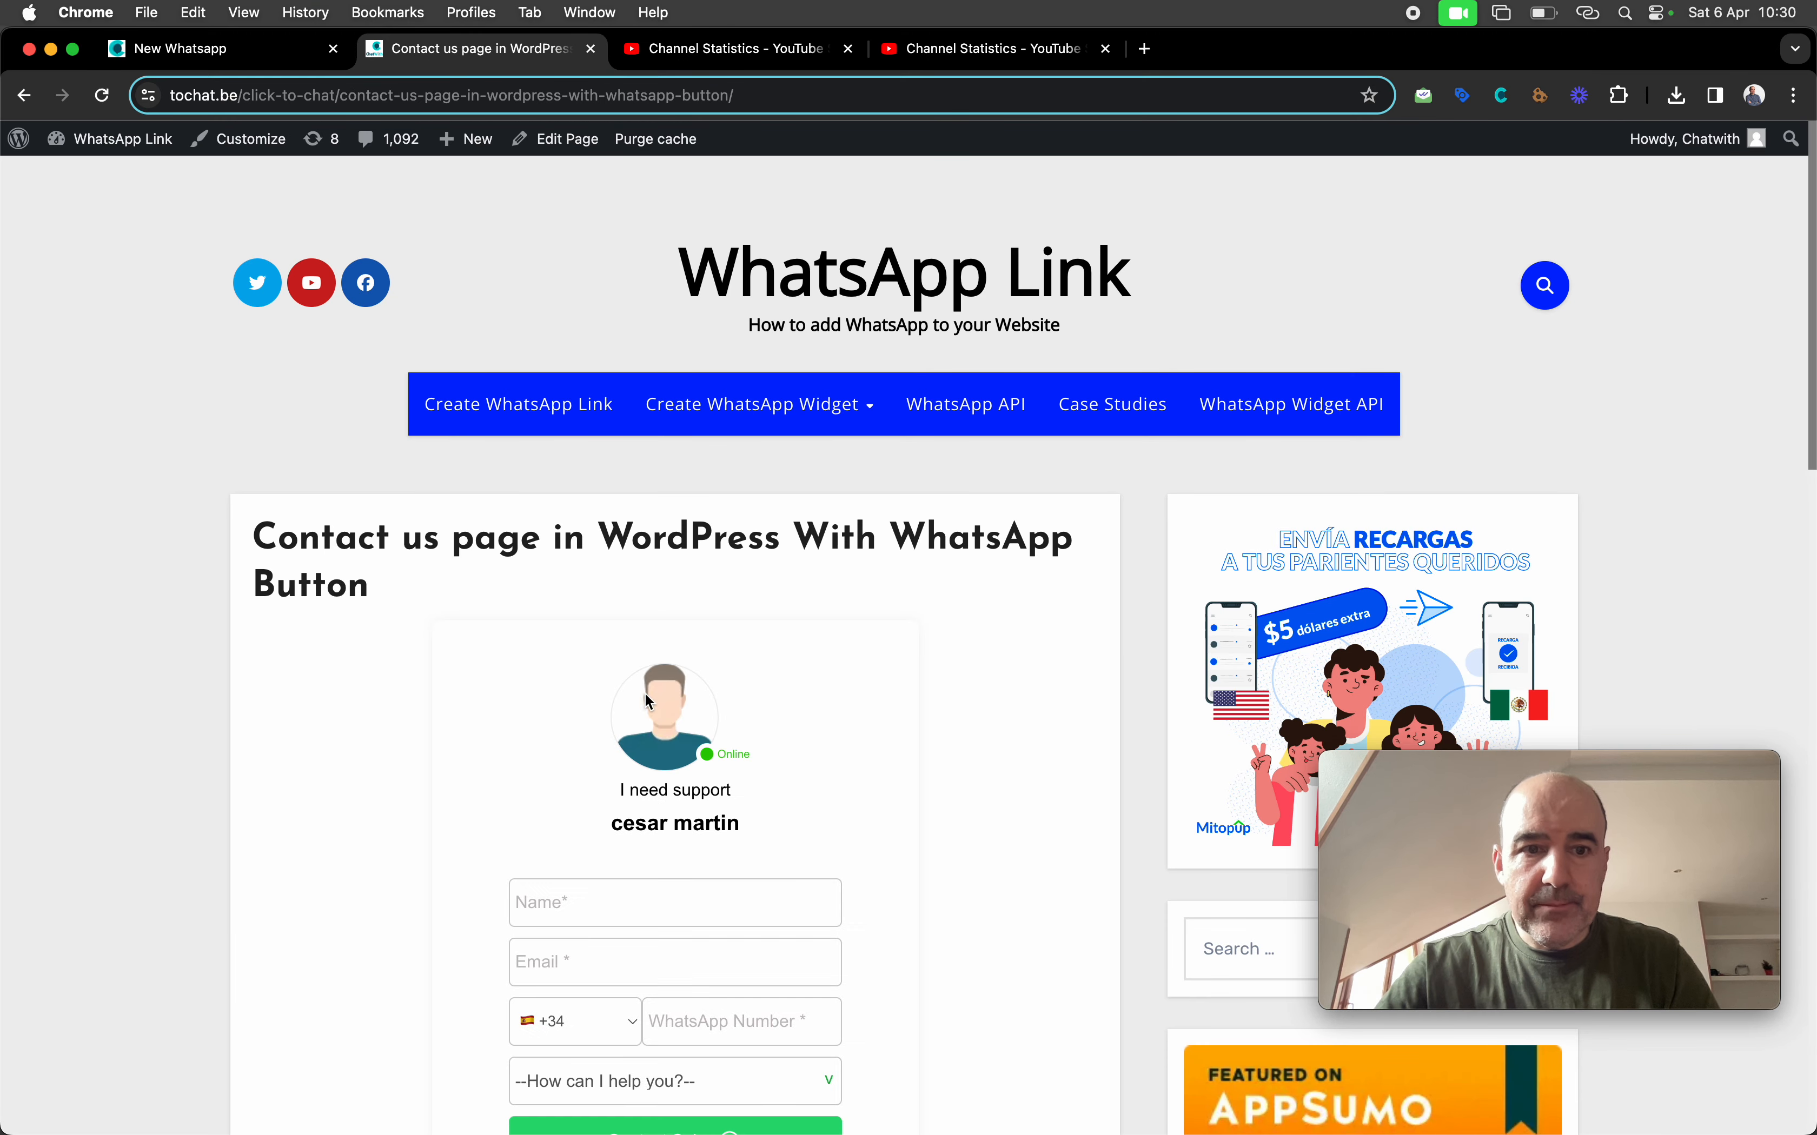
Try choosing Hosting in the 'How can I help you?' dropdown
scroll(616, 703, down, 5)
click(637, 707)
click(689, 783)
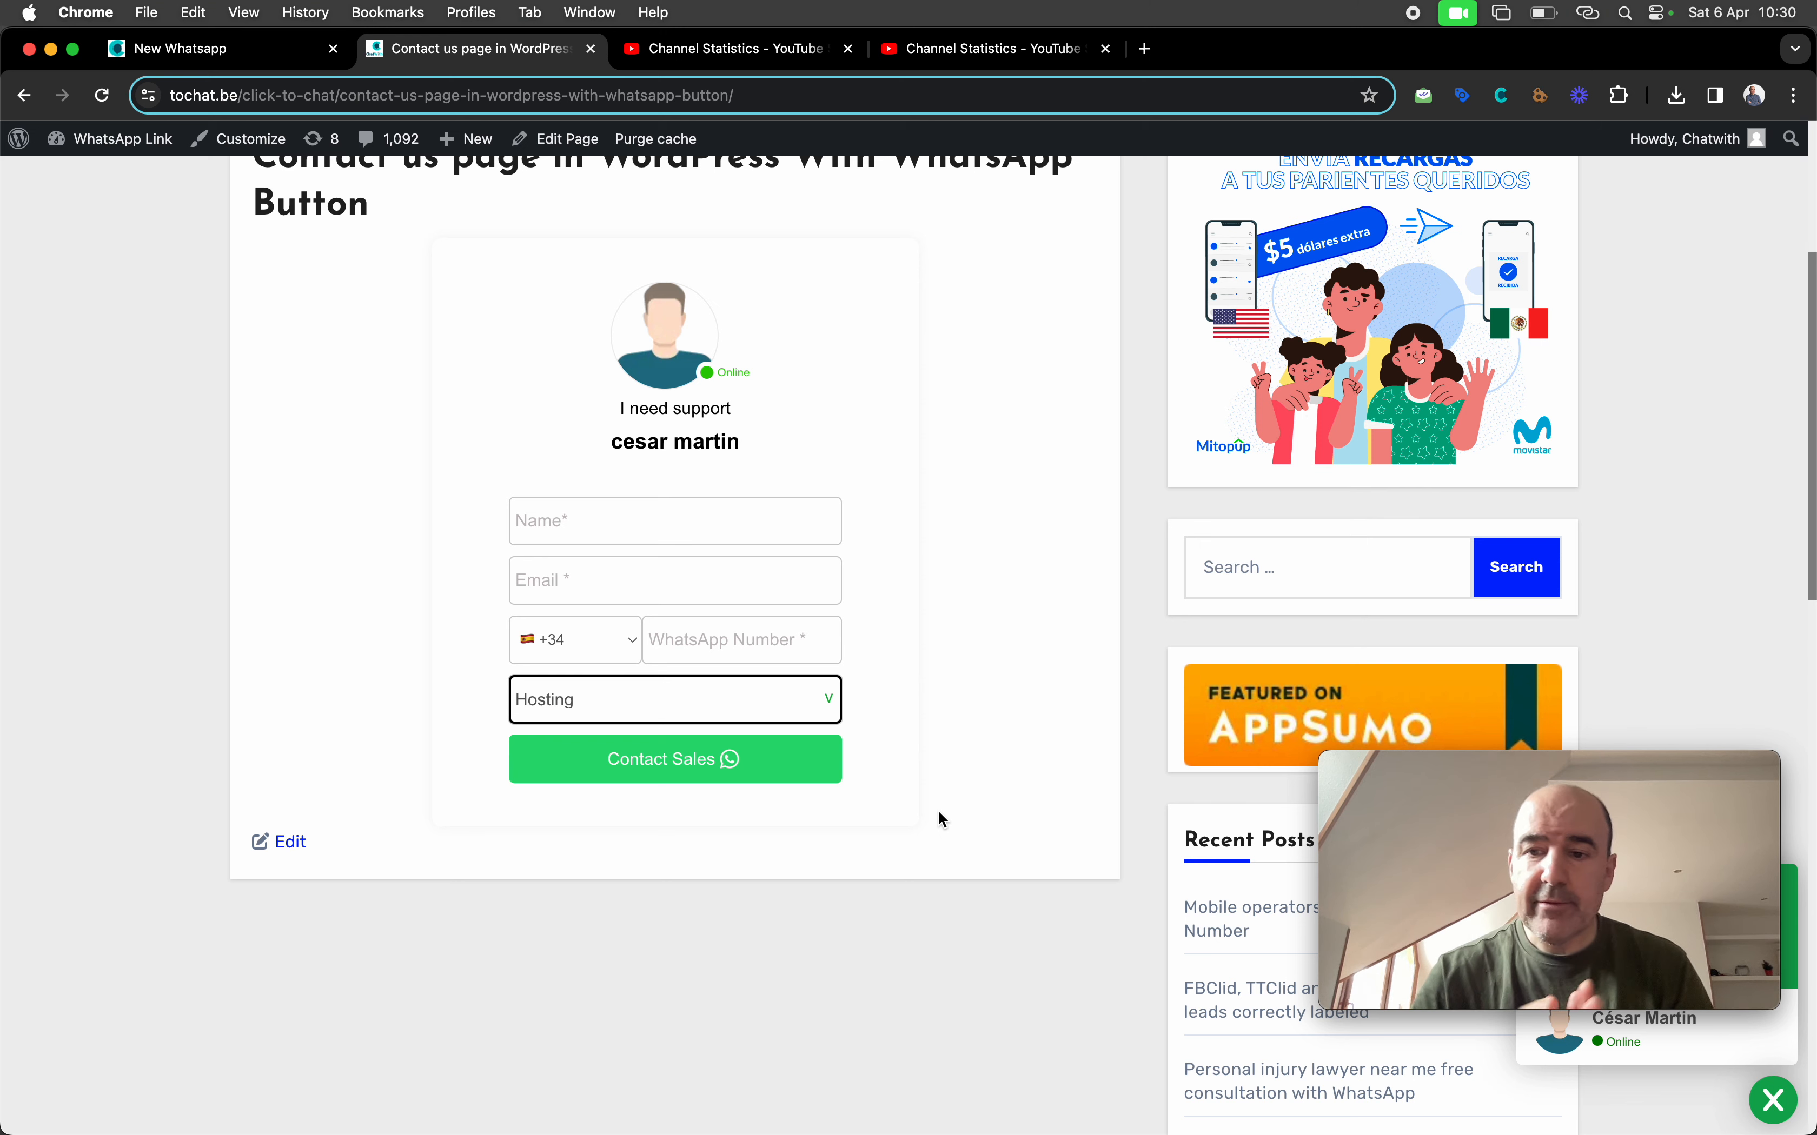
Fill in a name, e-mail and WhatsApp number, then choose WebSite Development as the topic
scroll(964, 801, up, 2)
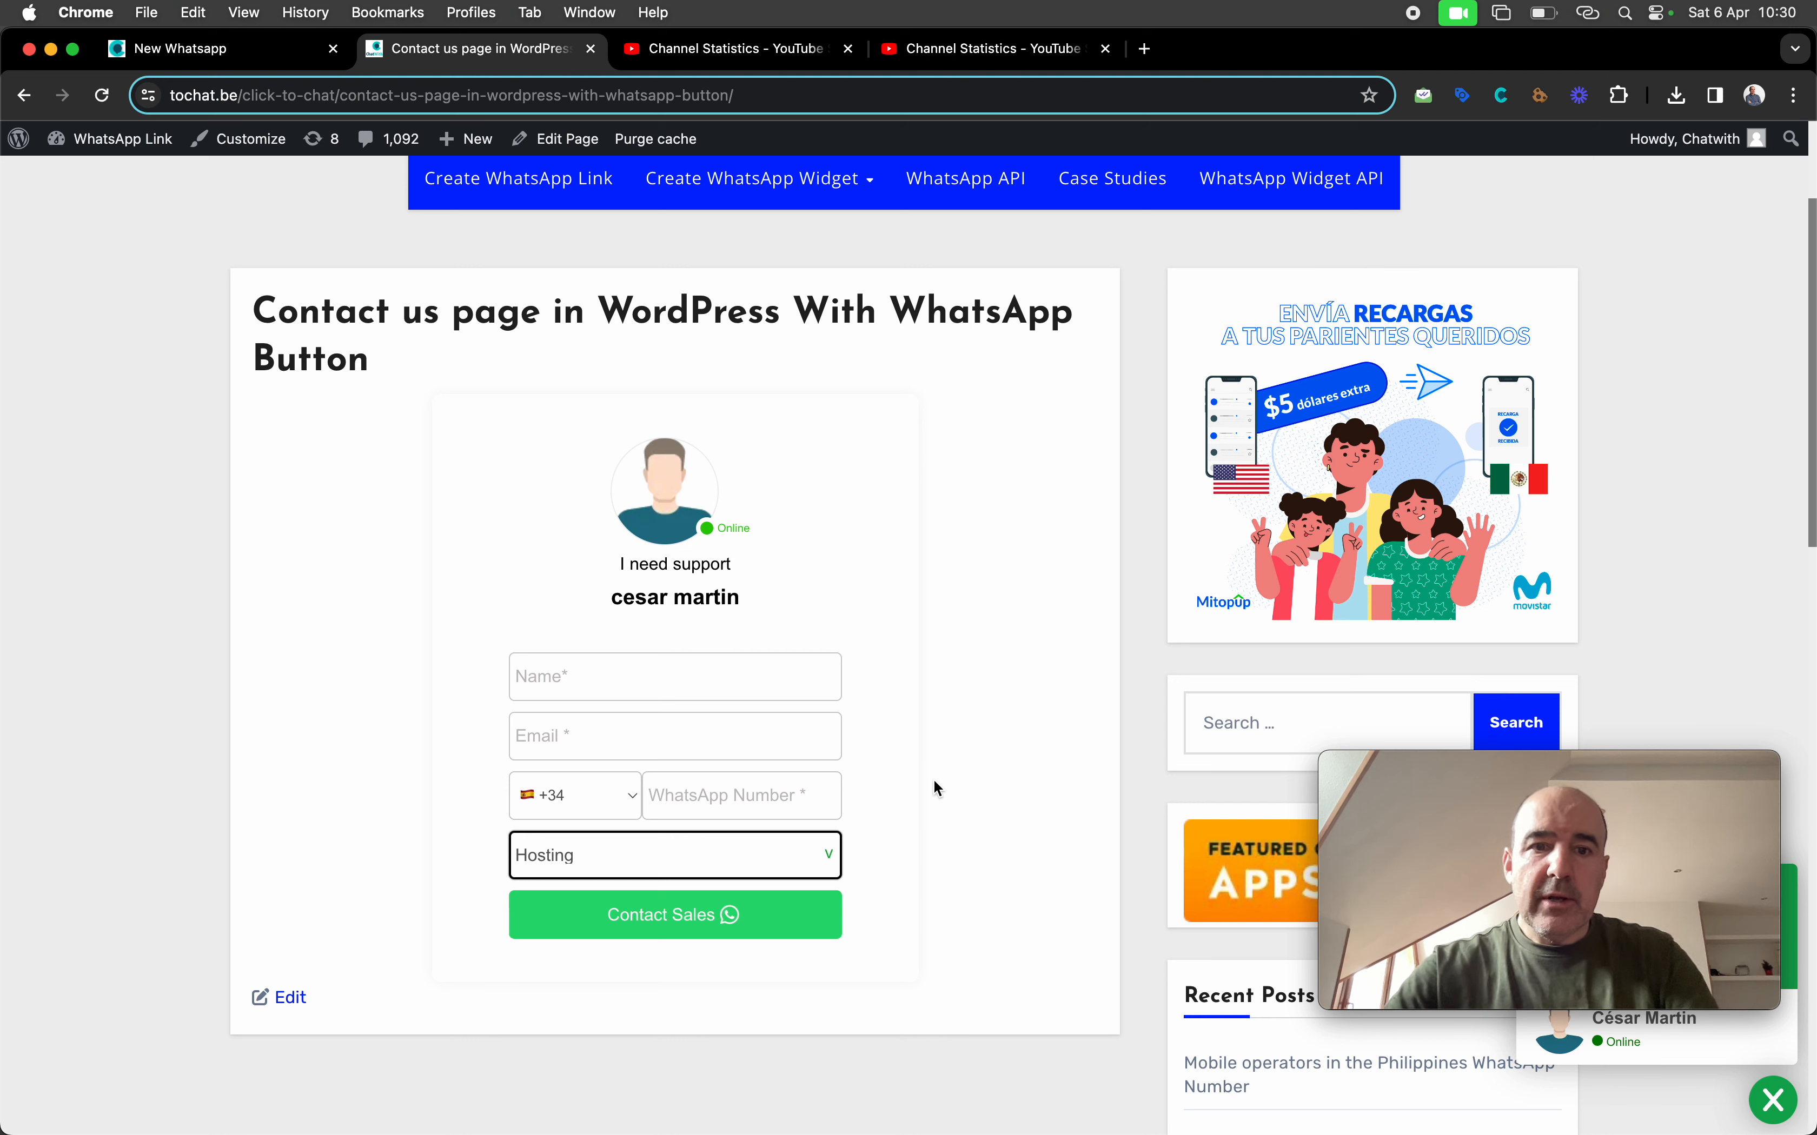
click(578, 673)
text(cesar)
key(Tab)
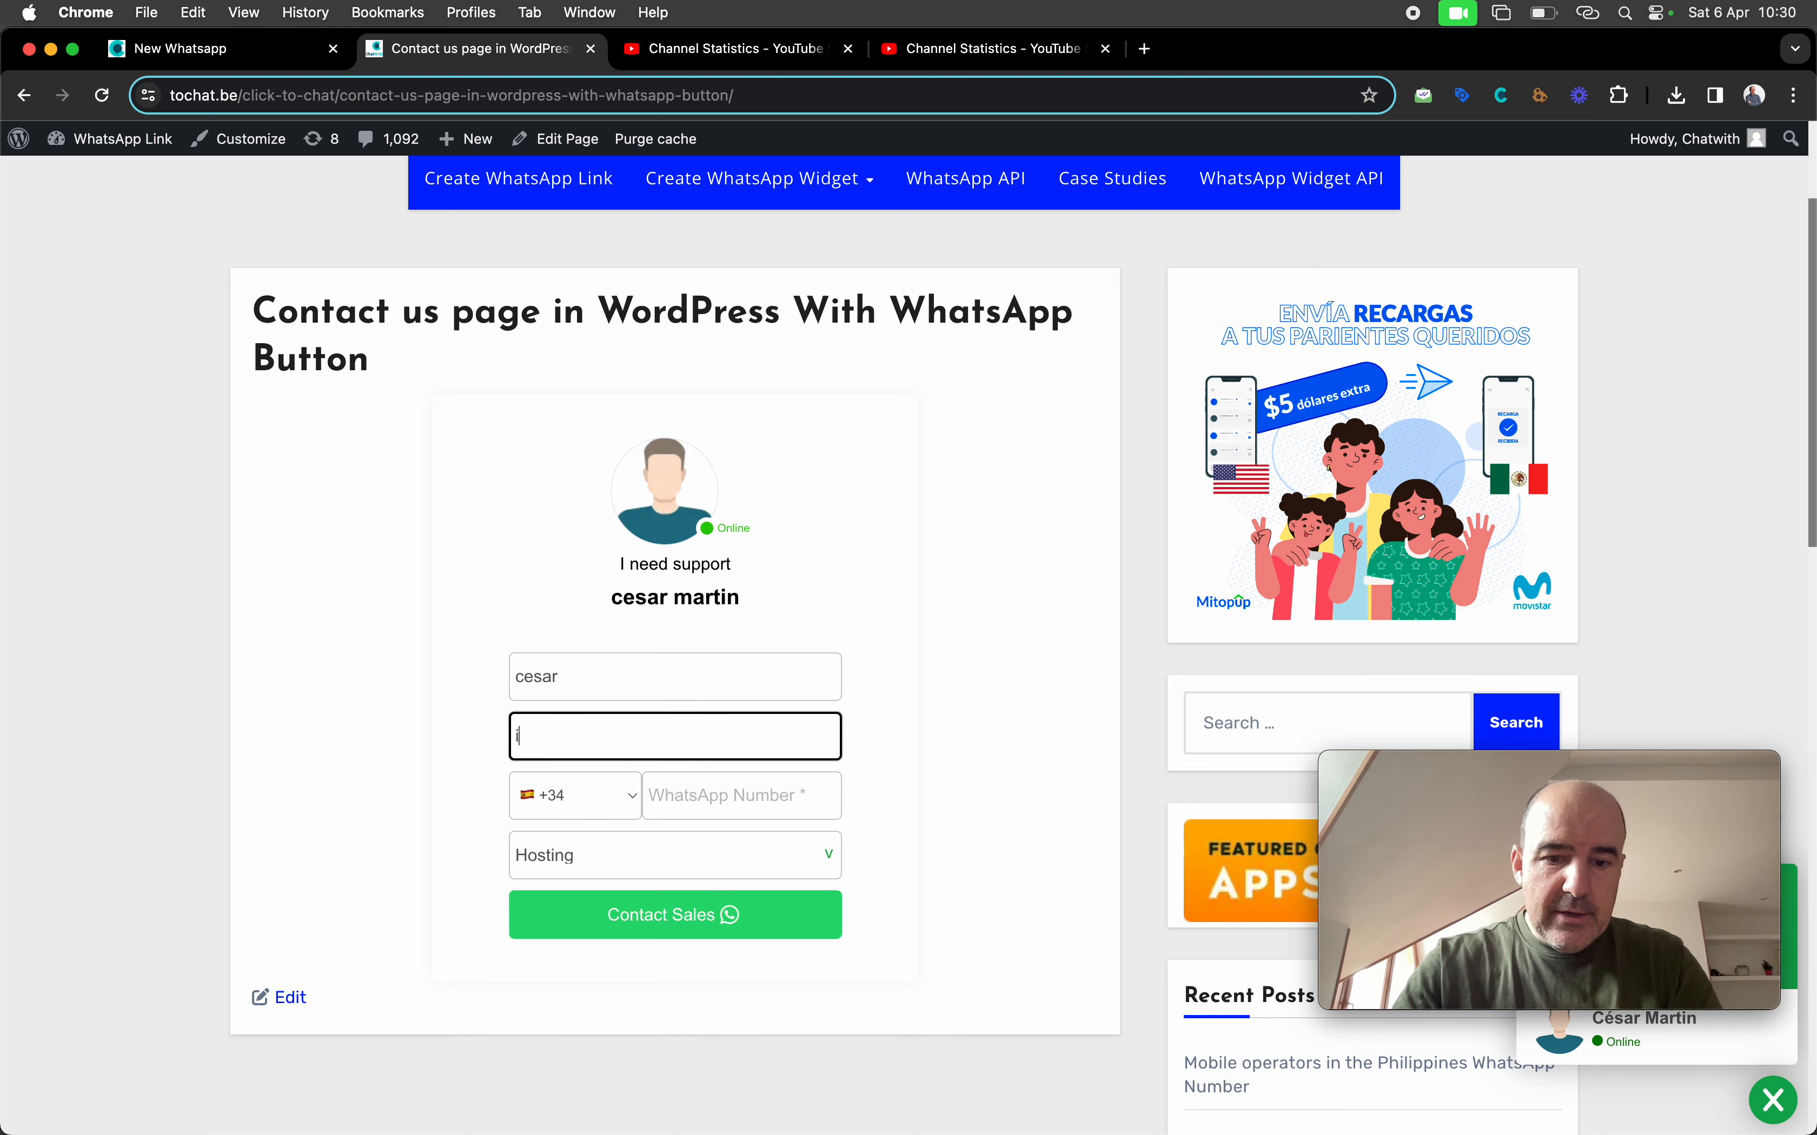
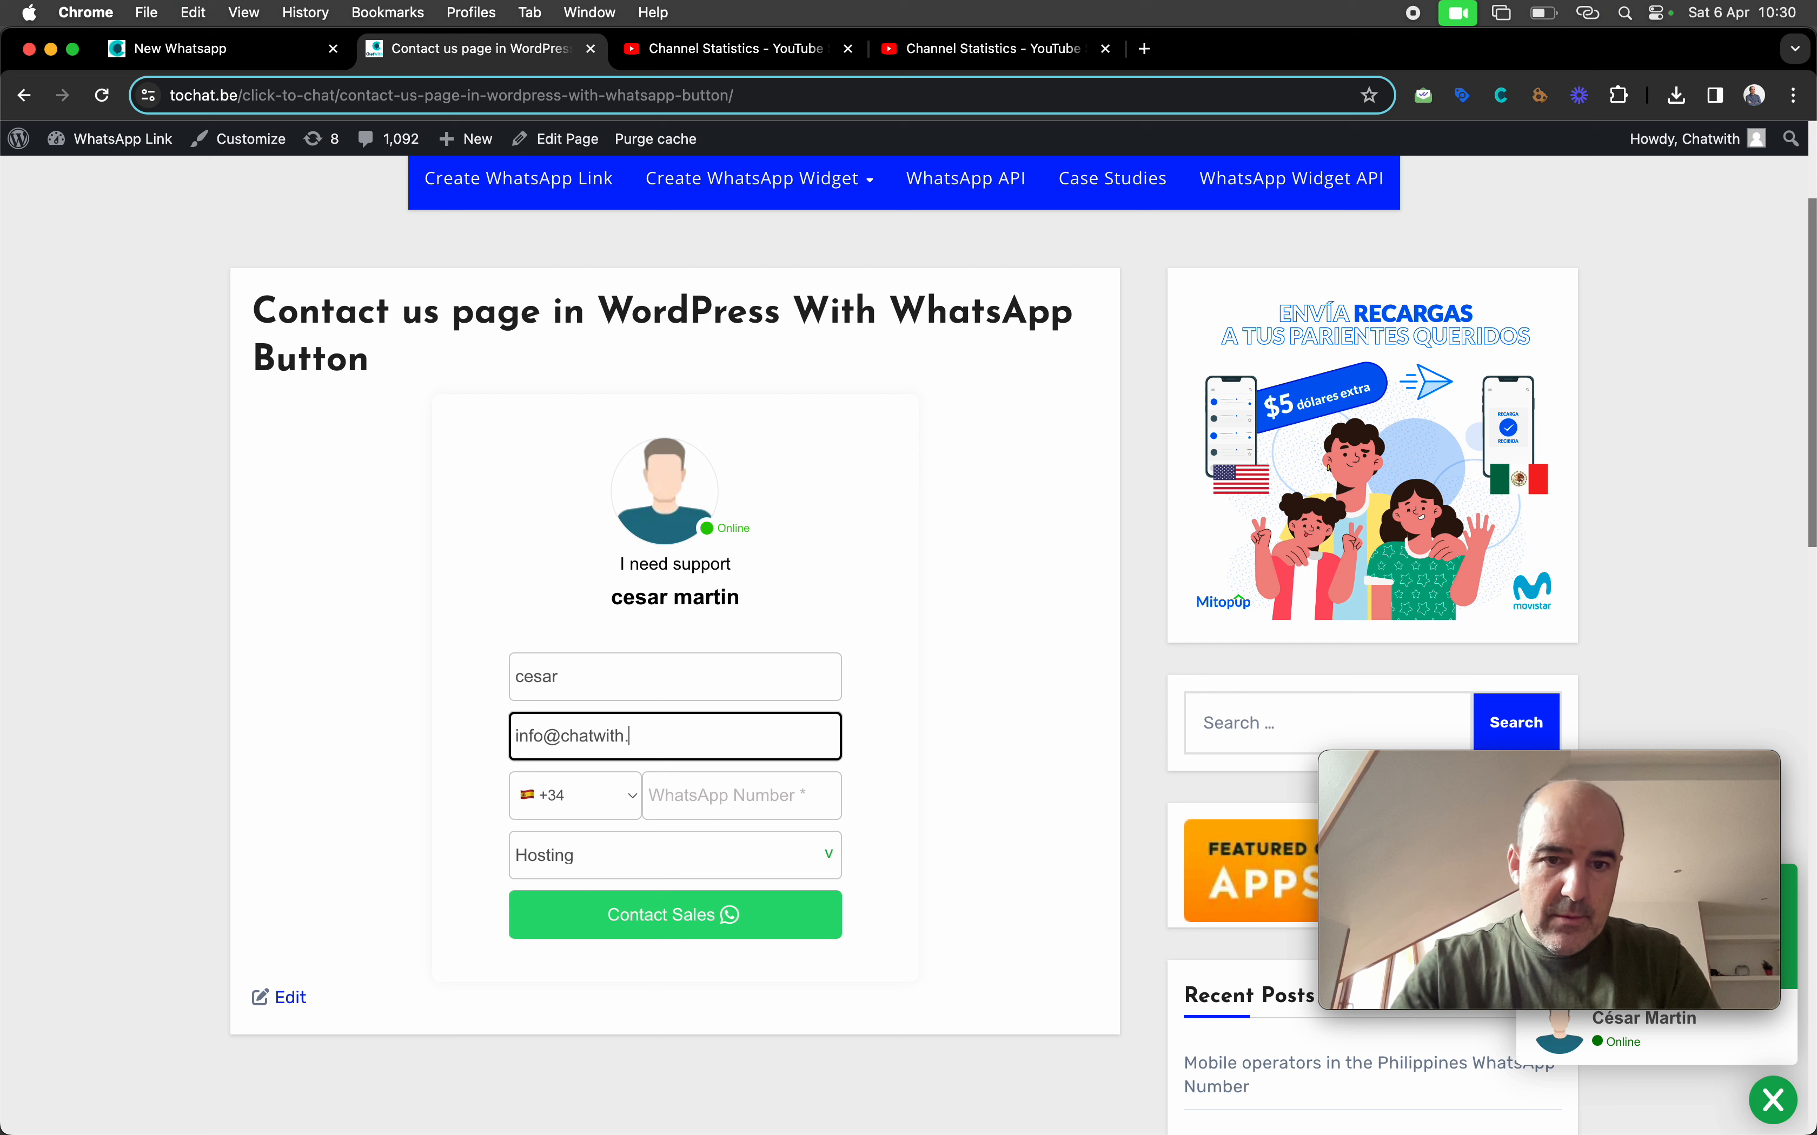
key(Tab)
key(Tab)
text(627)
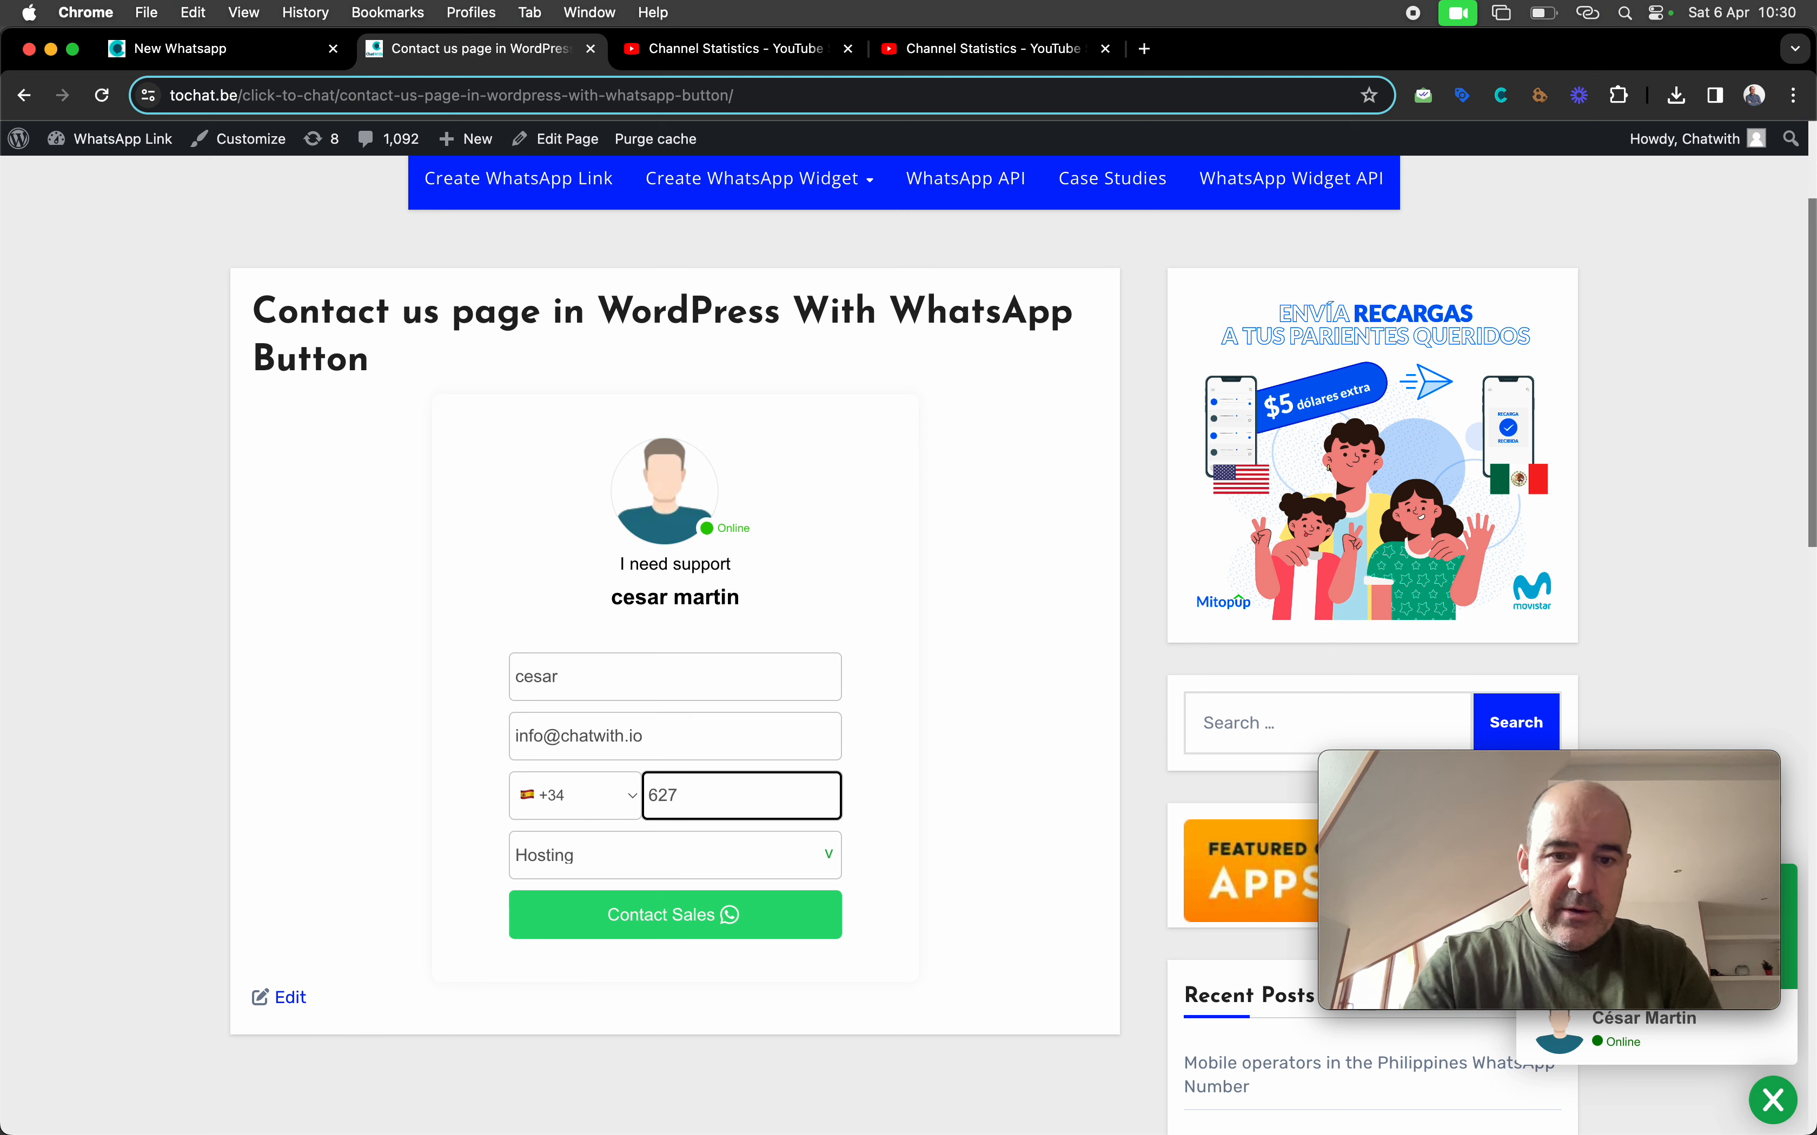
key(Tab)
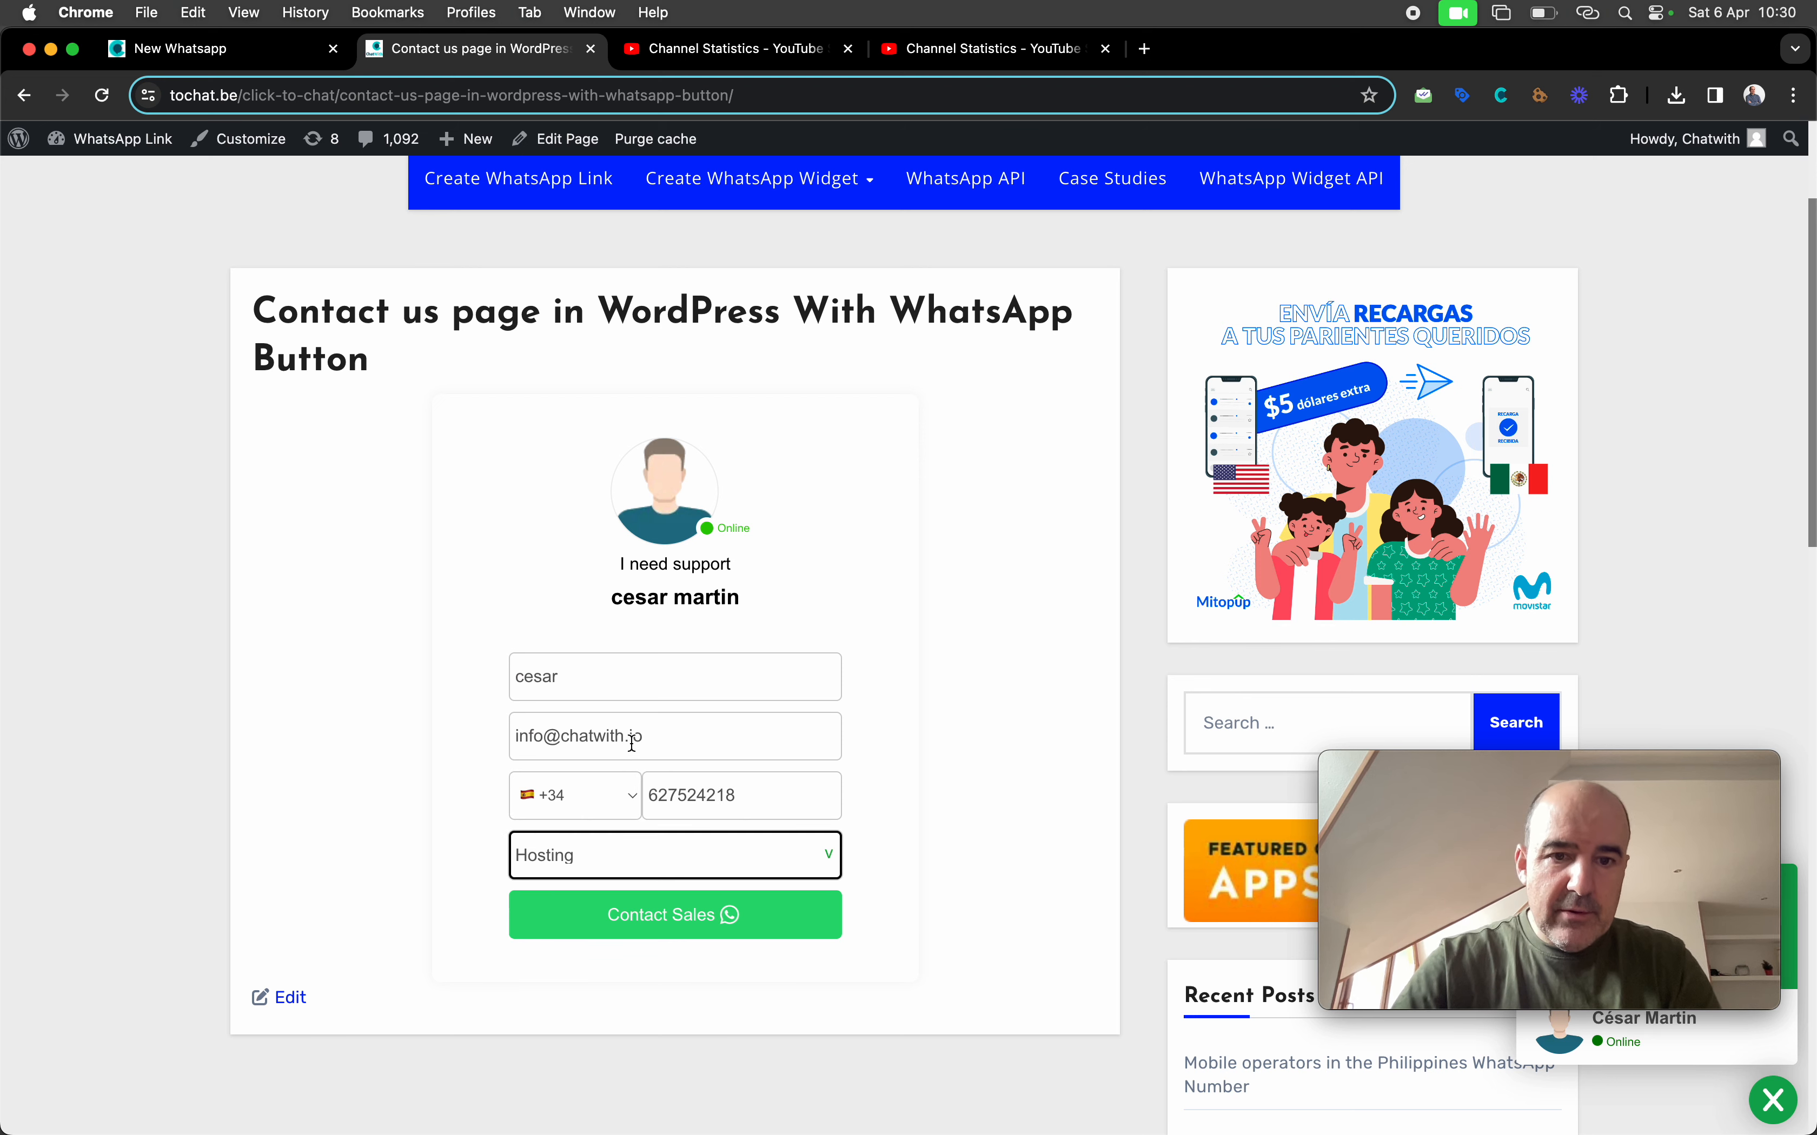
click(643, 869)
click(646, 828)
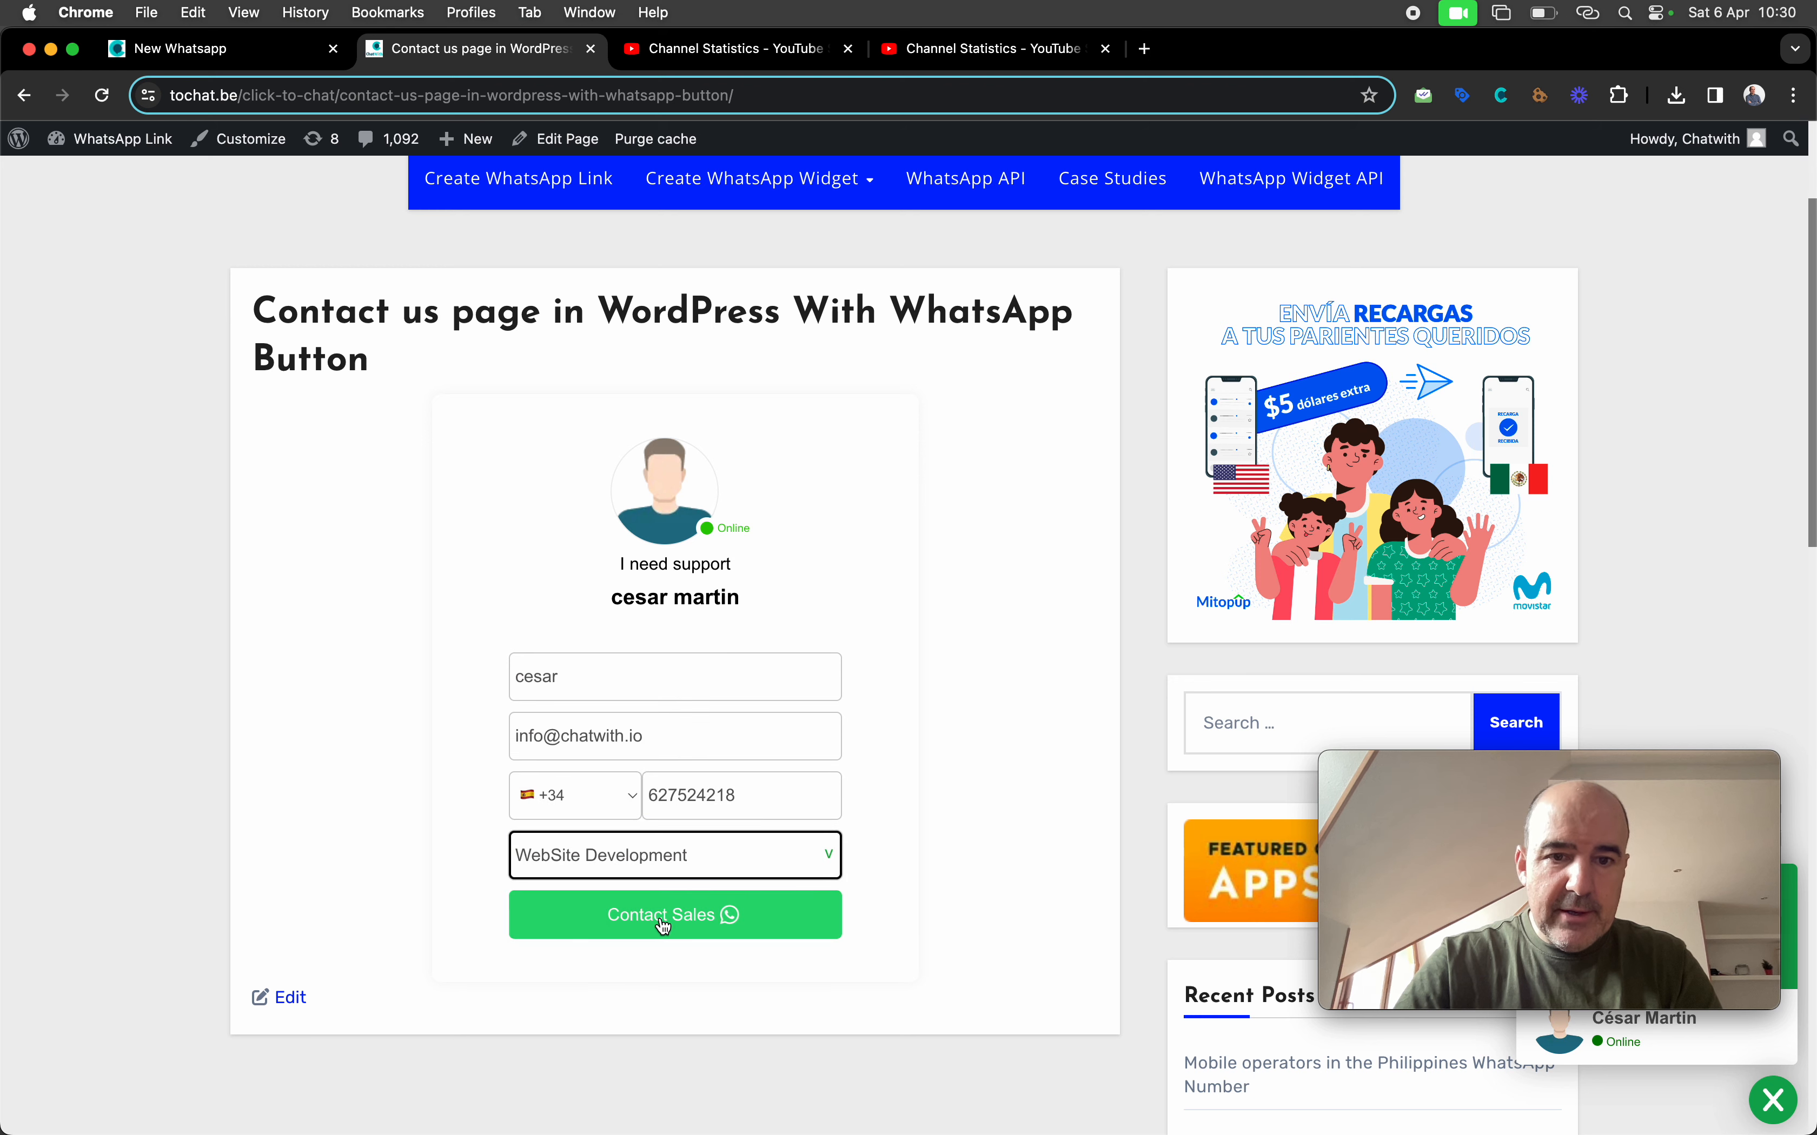
Submit the form and send the prefilled WebSite Development lead message to the agent in WhatsApp
click(663, 924)
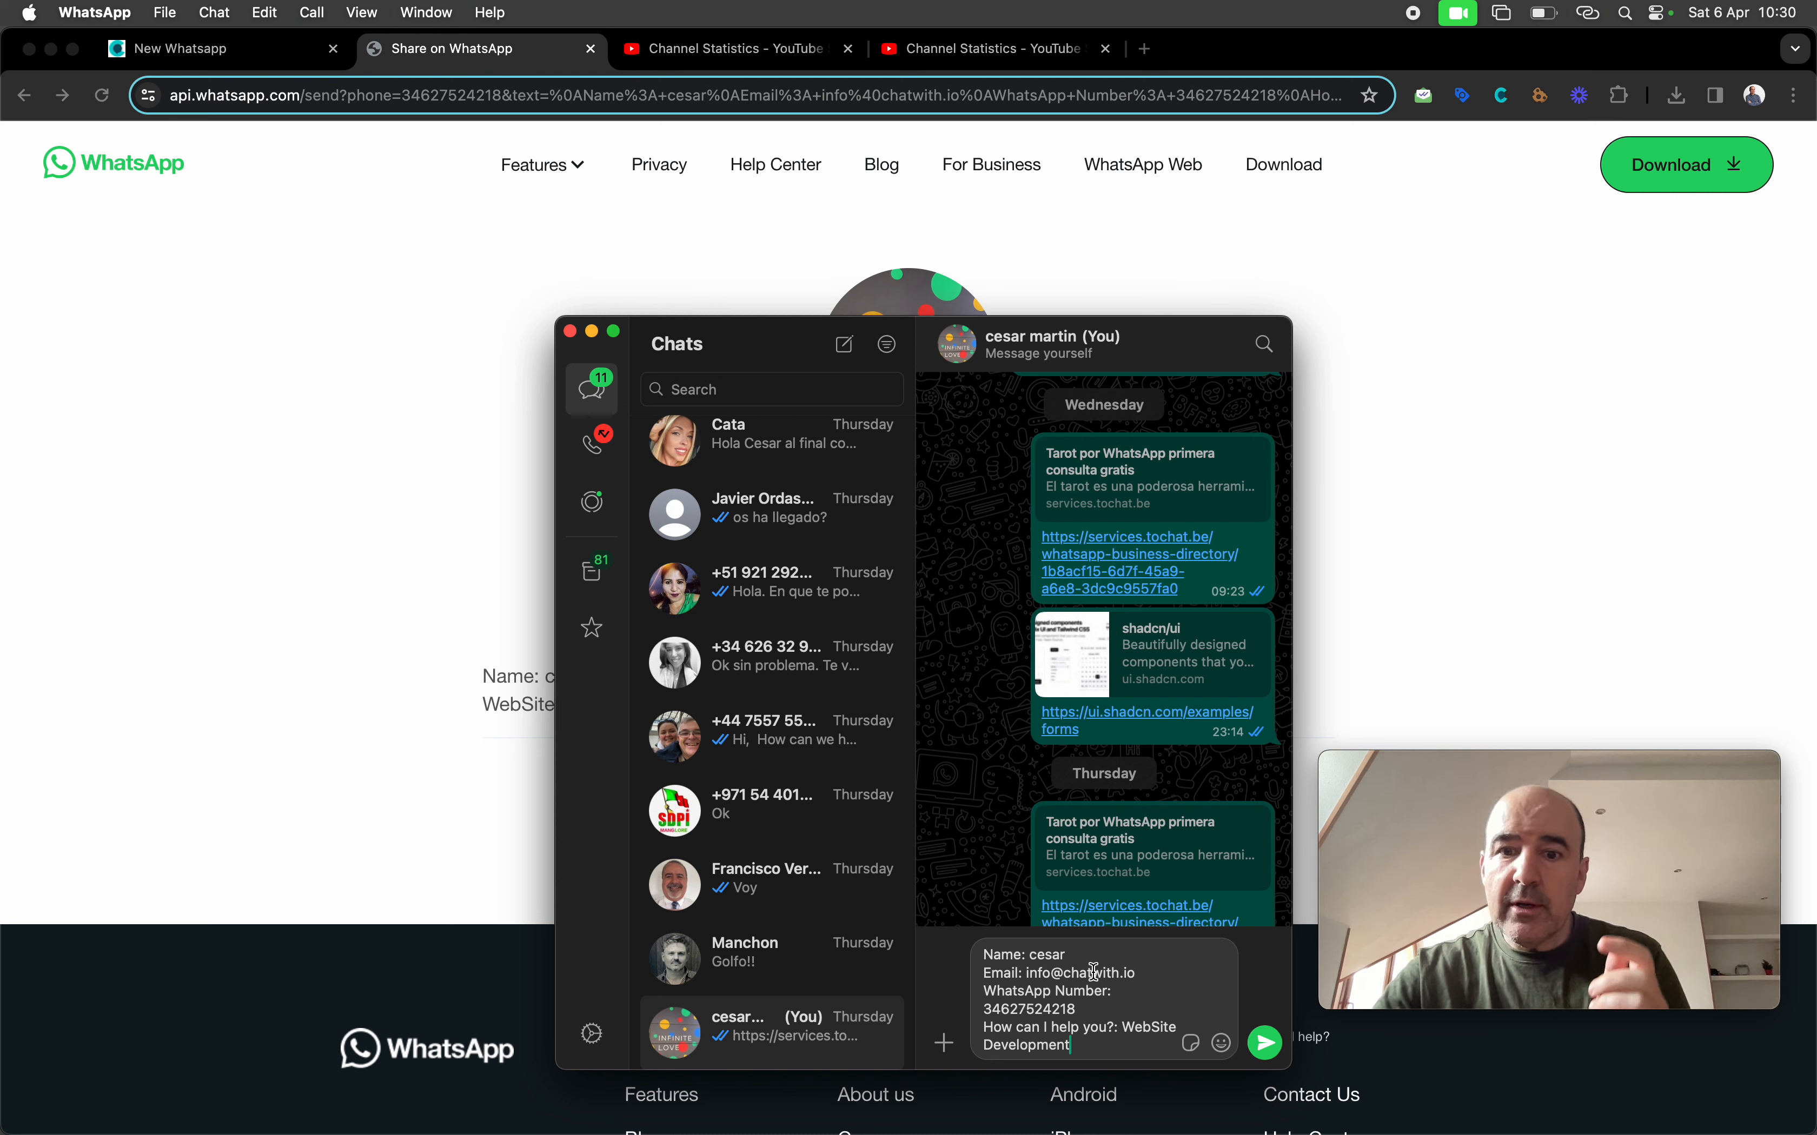
key(Return)
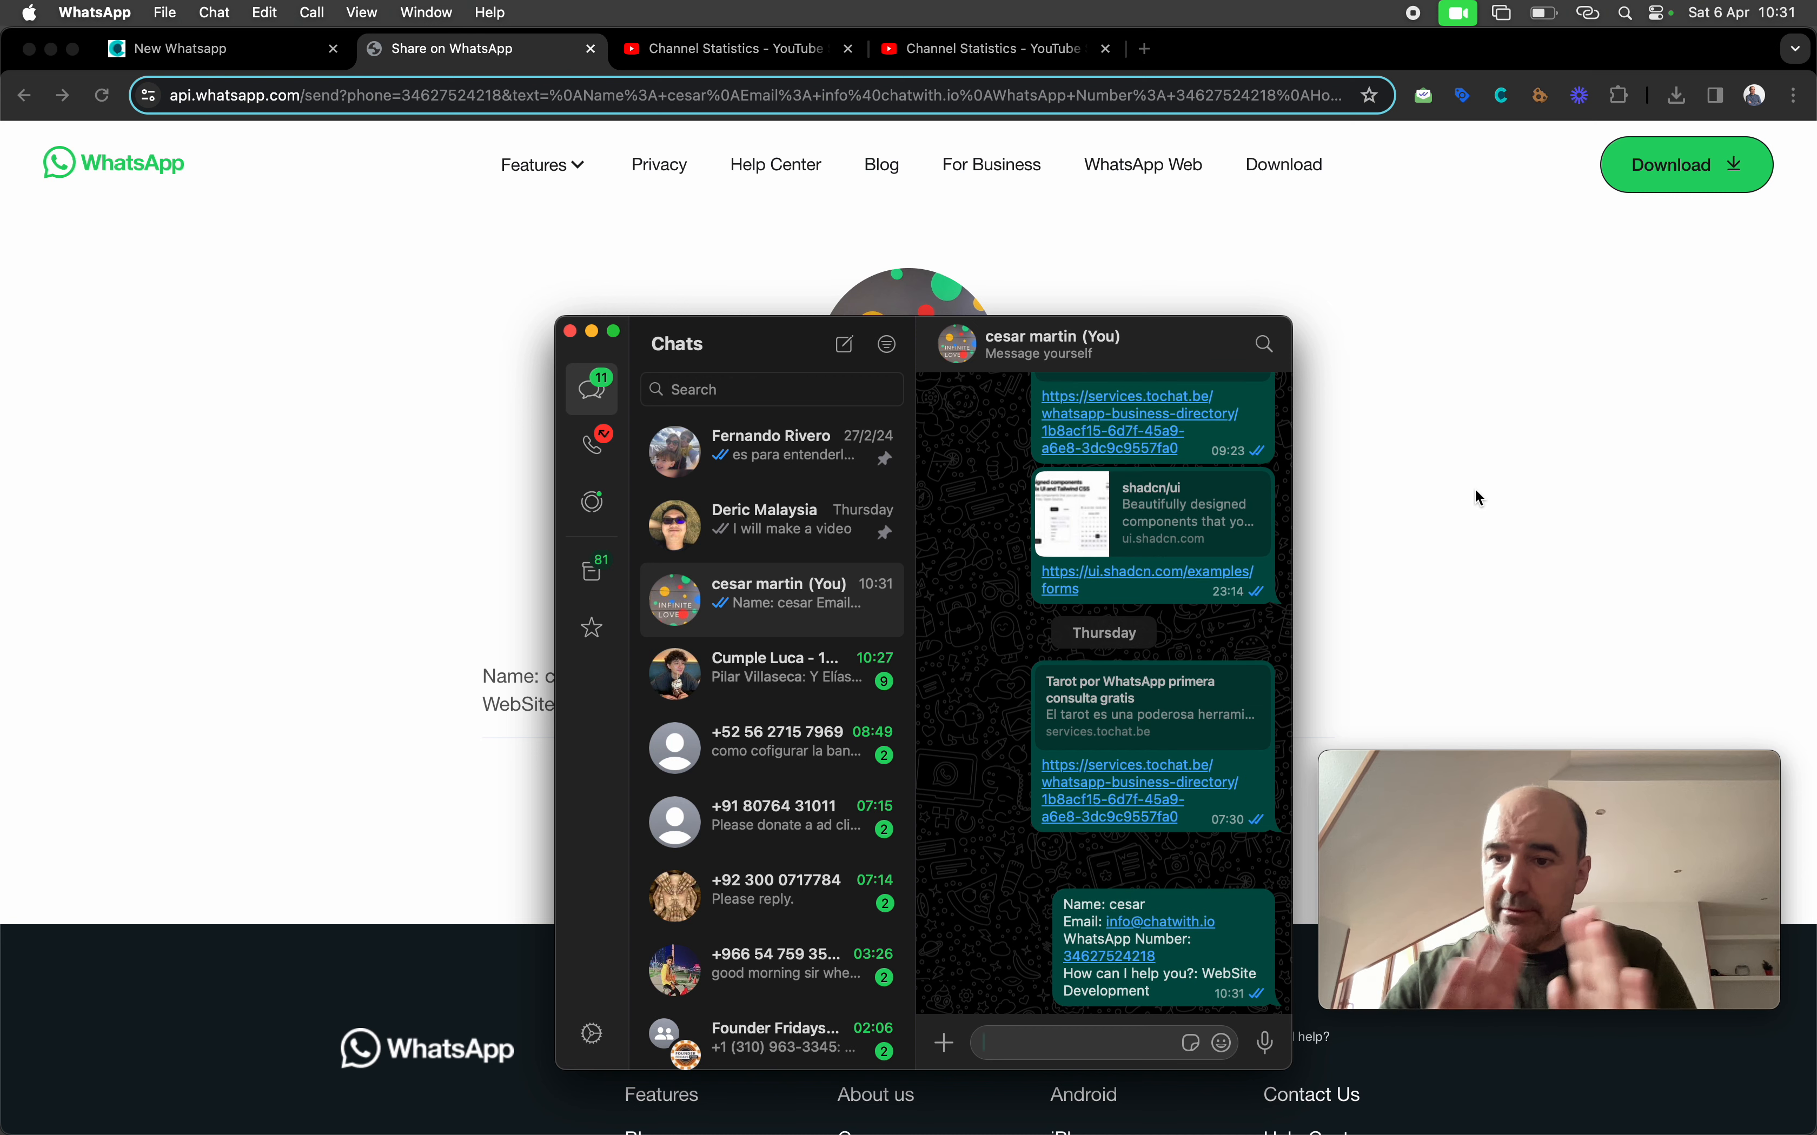
click(1502, 492)
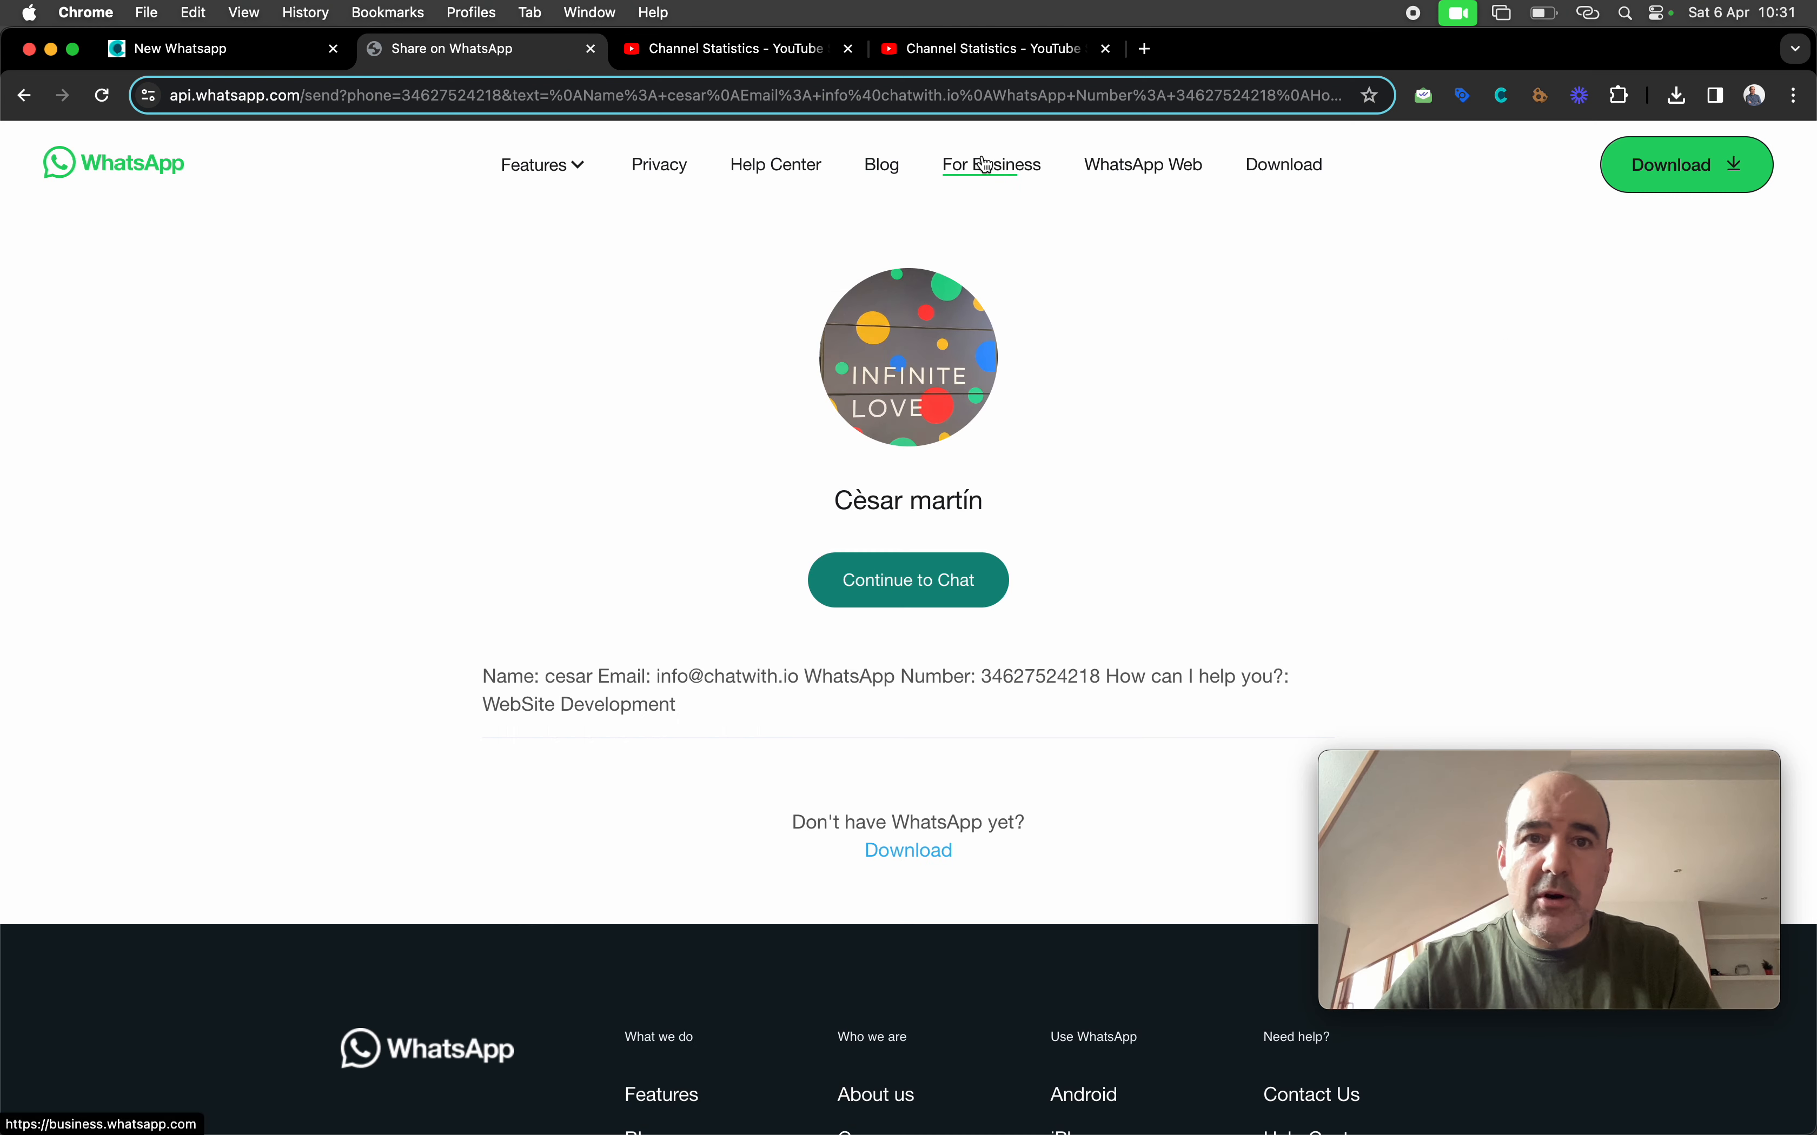
Return the WhatsApp share tab to the contact page and switch to the ToChat.be editor
click(226, 50)
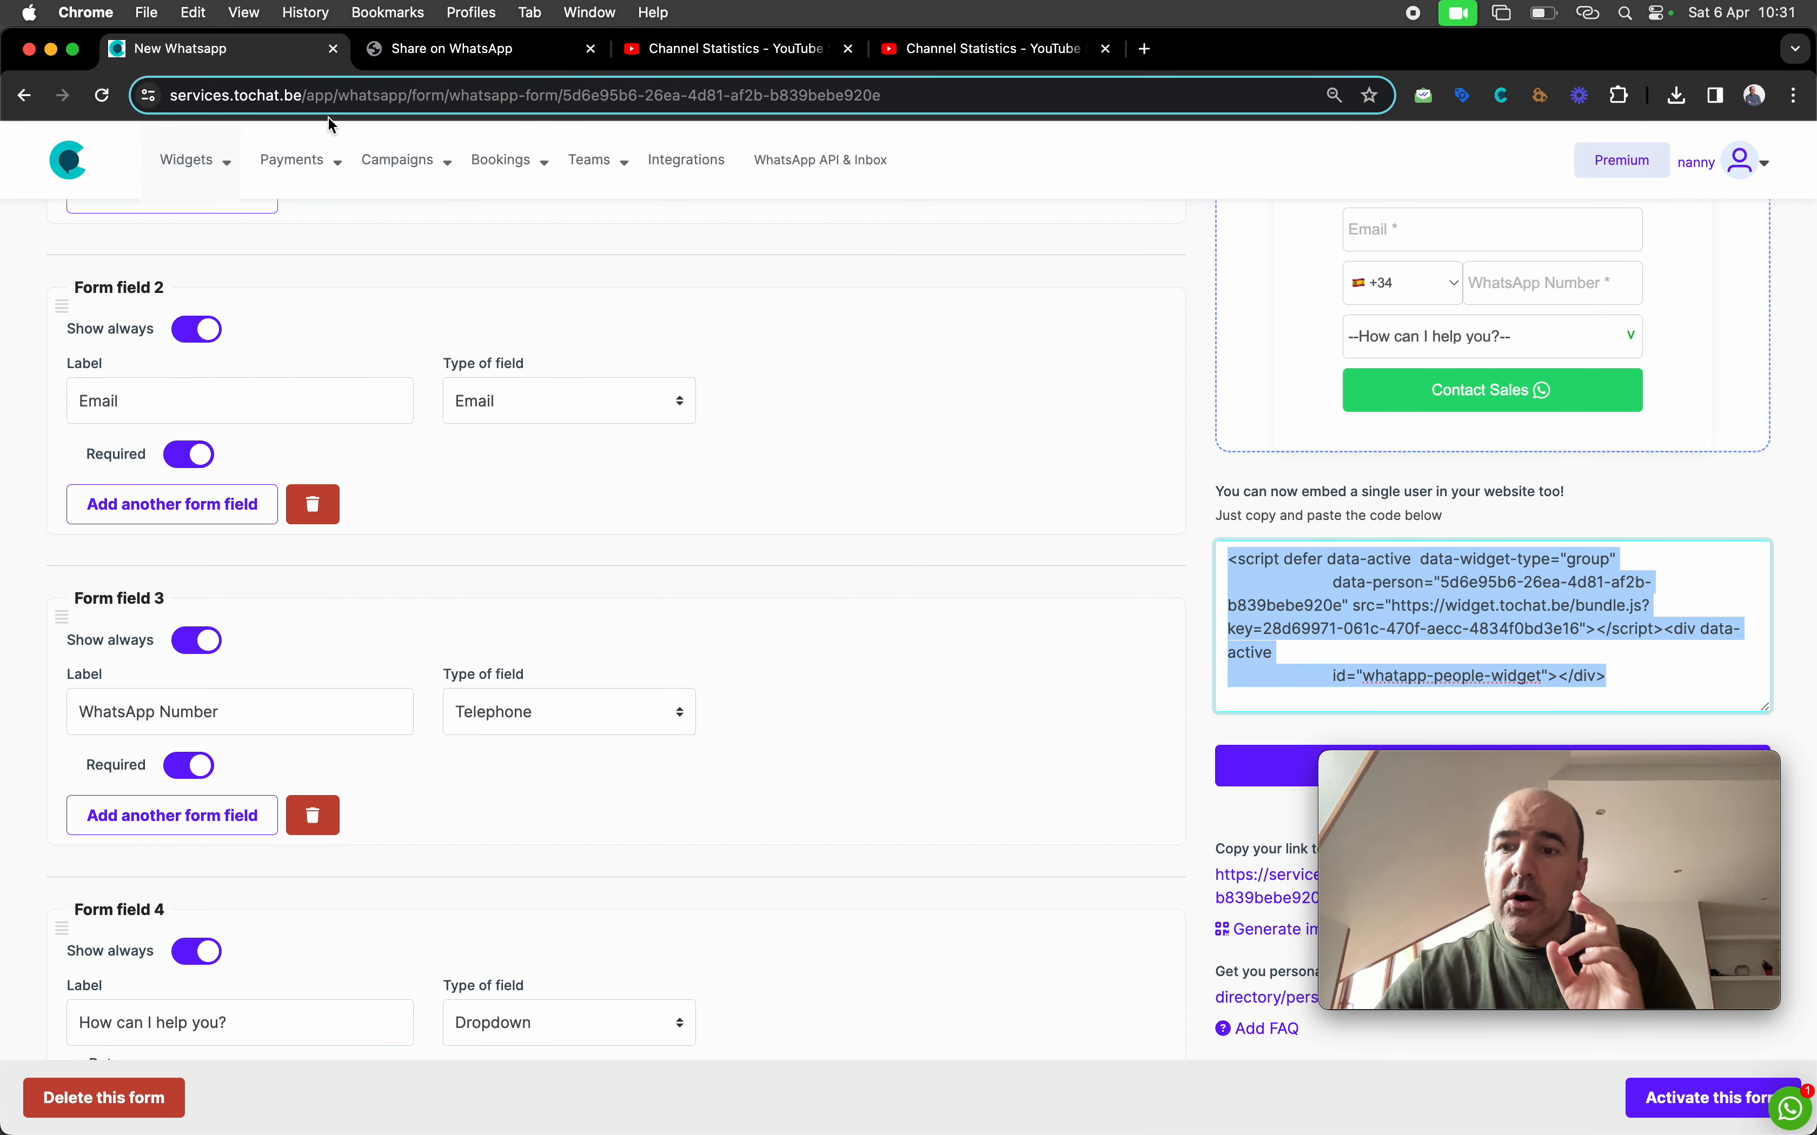
click(481, 50)
click(23, 95)
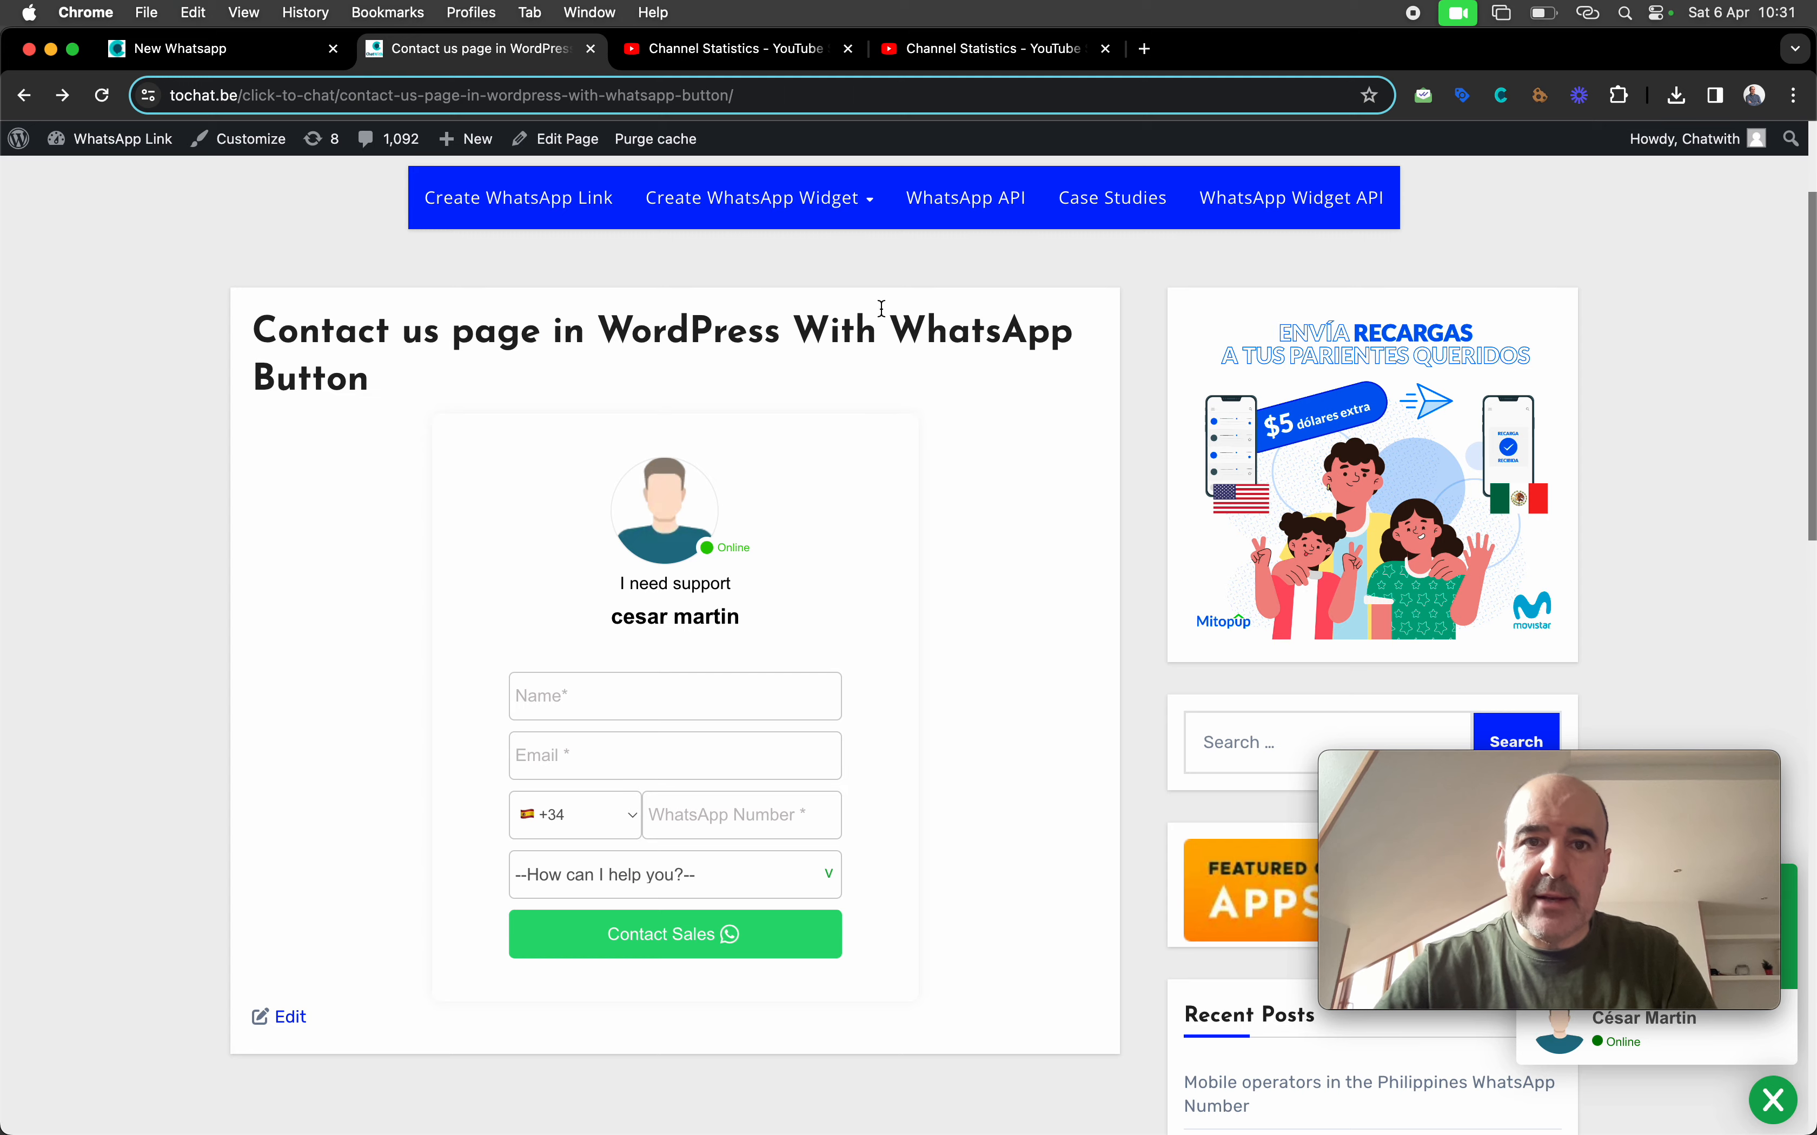
click(256, 48)
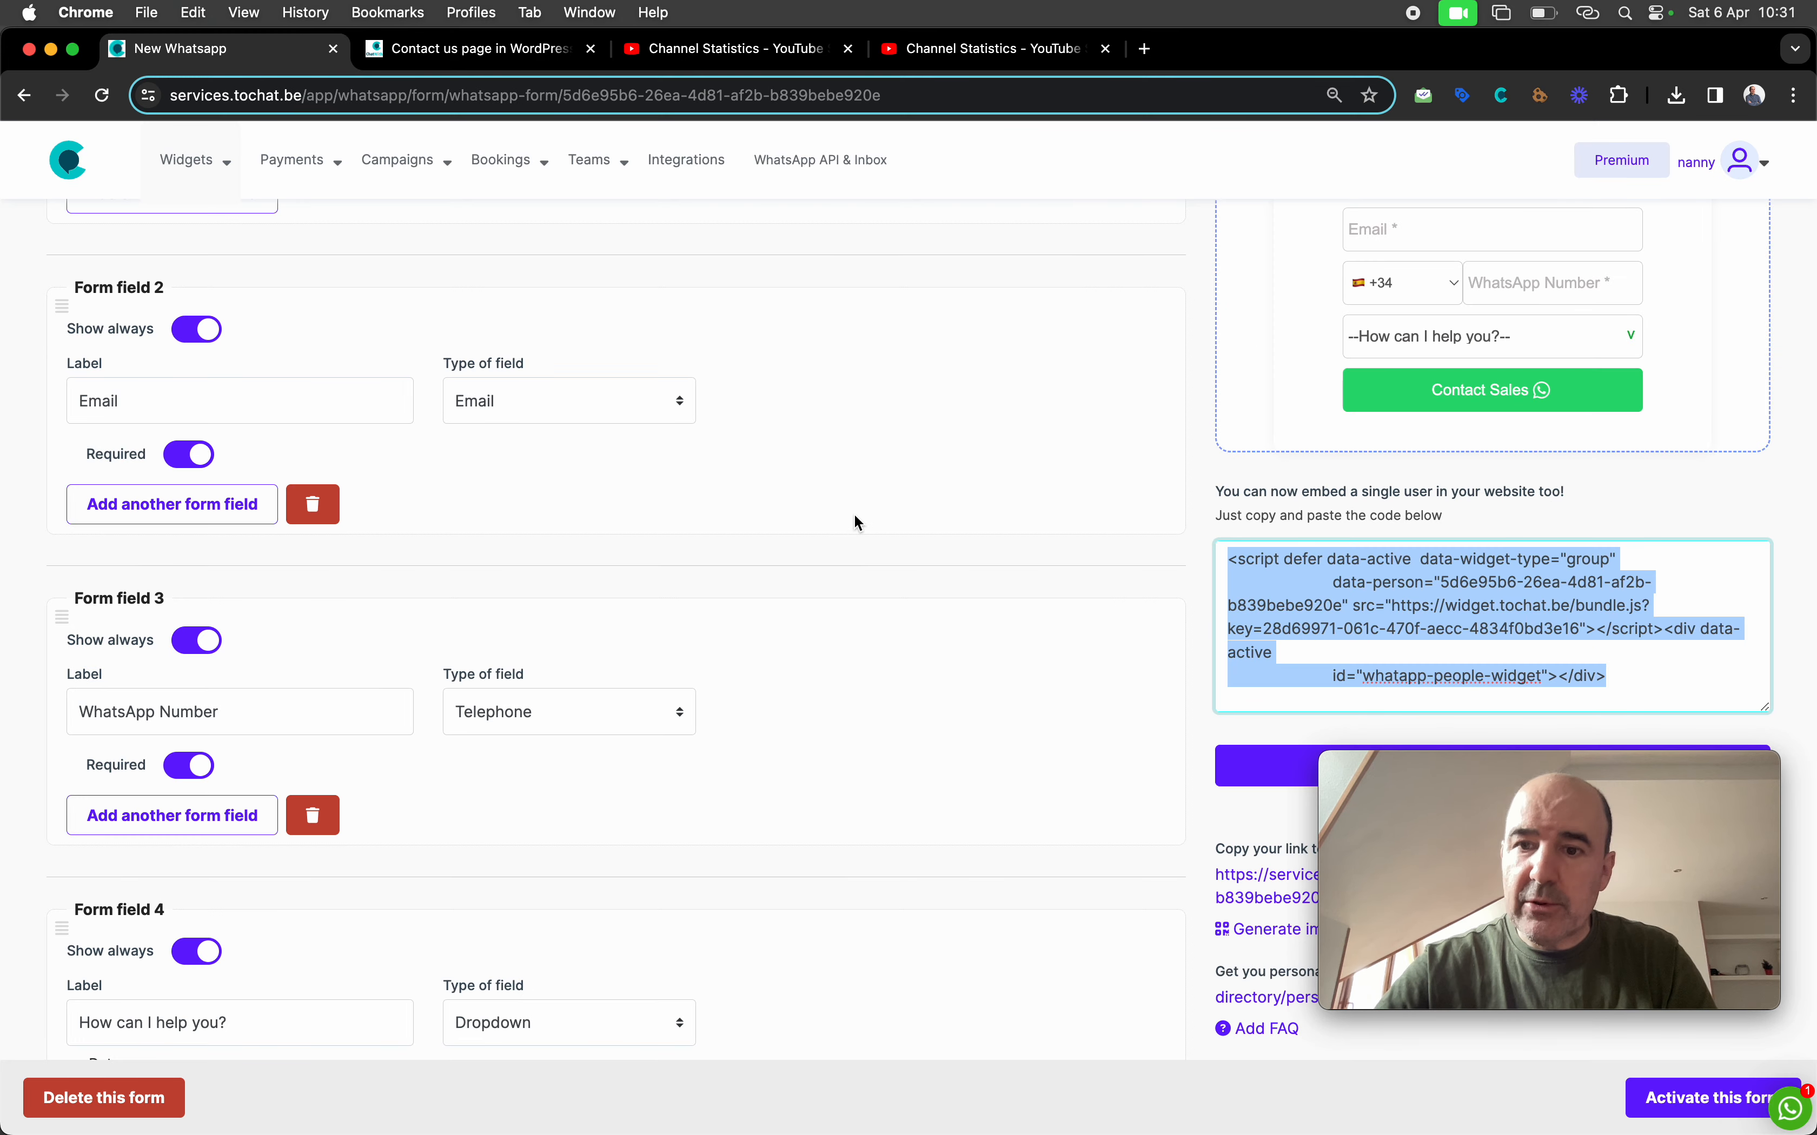
In the agent's settings, enable 'No whatsapp redirect' and save the agent changes
scroll(856, 519, up, 7)
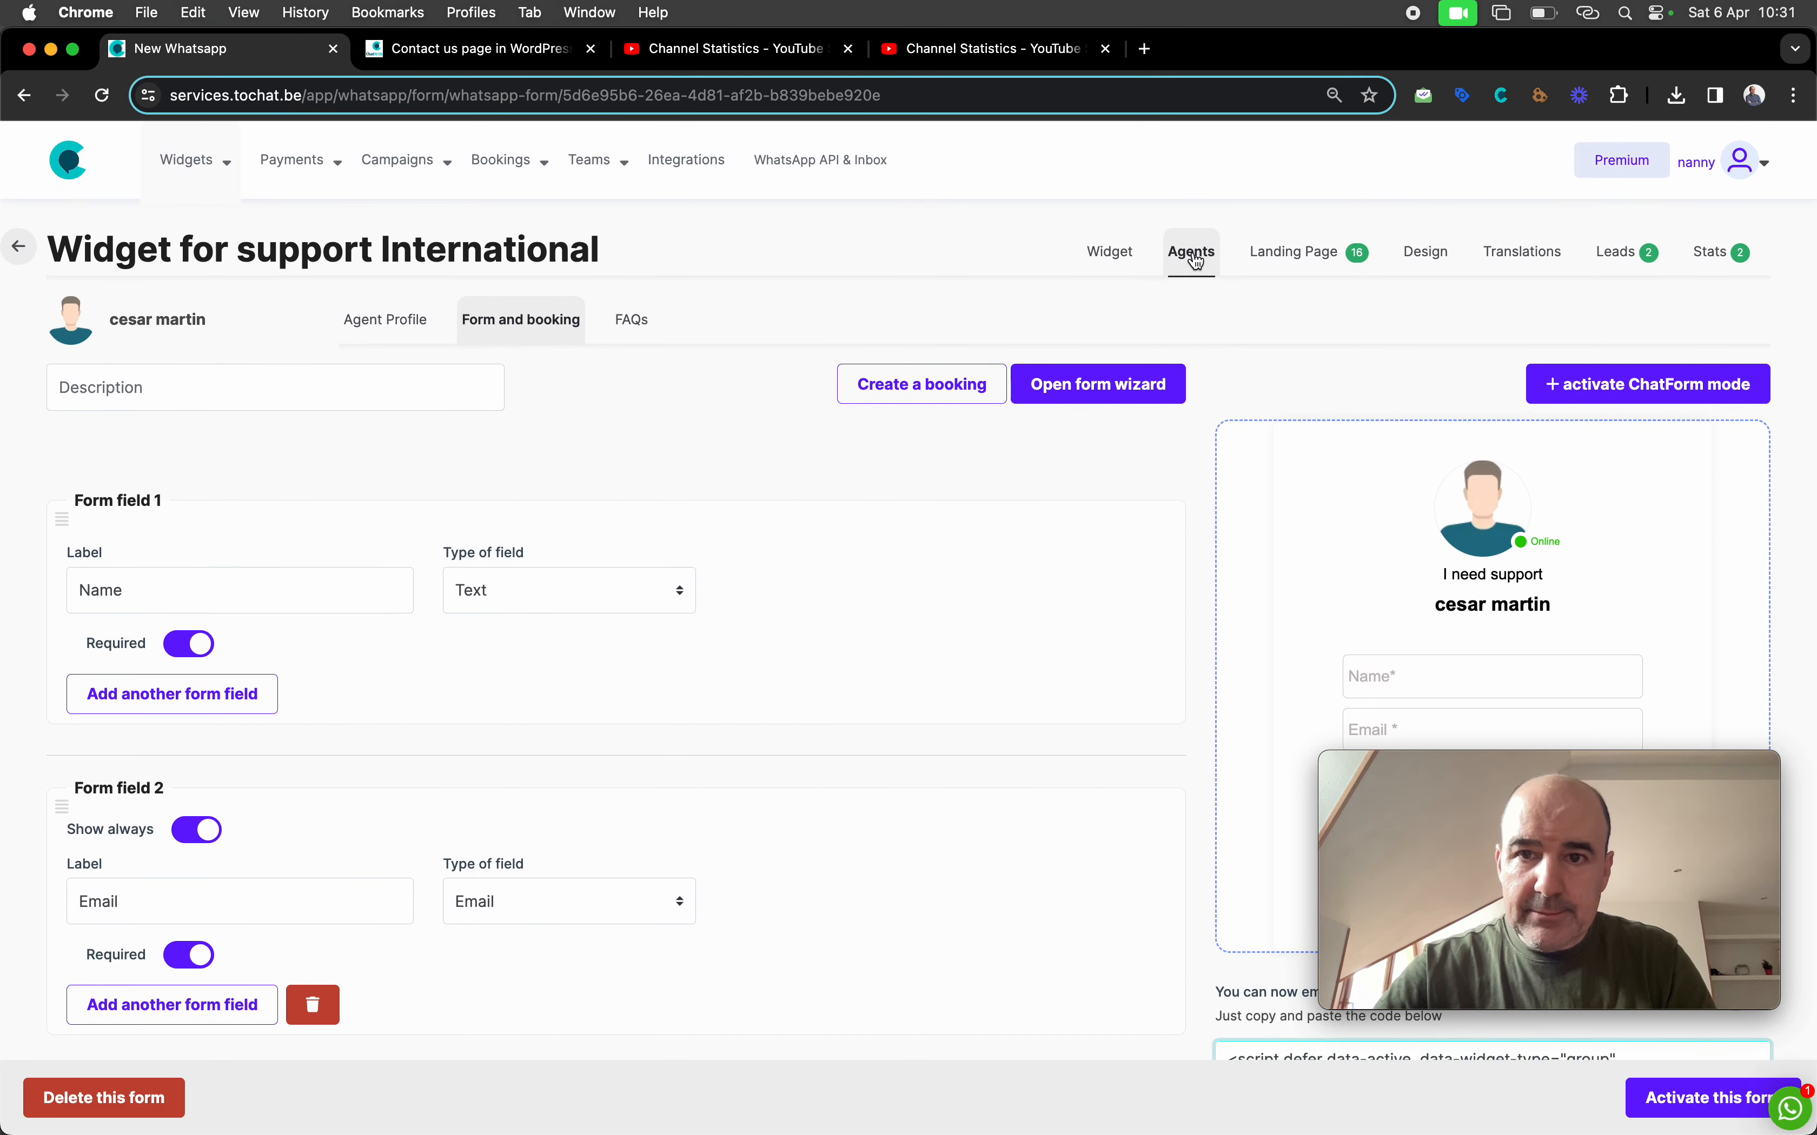
click(385, 319)
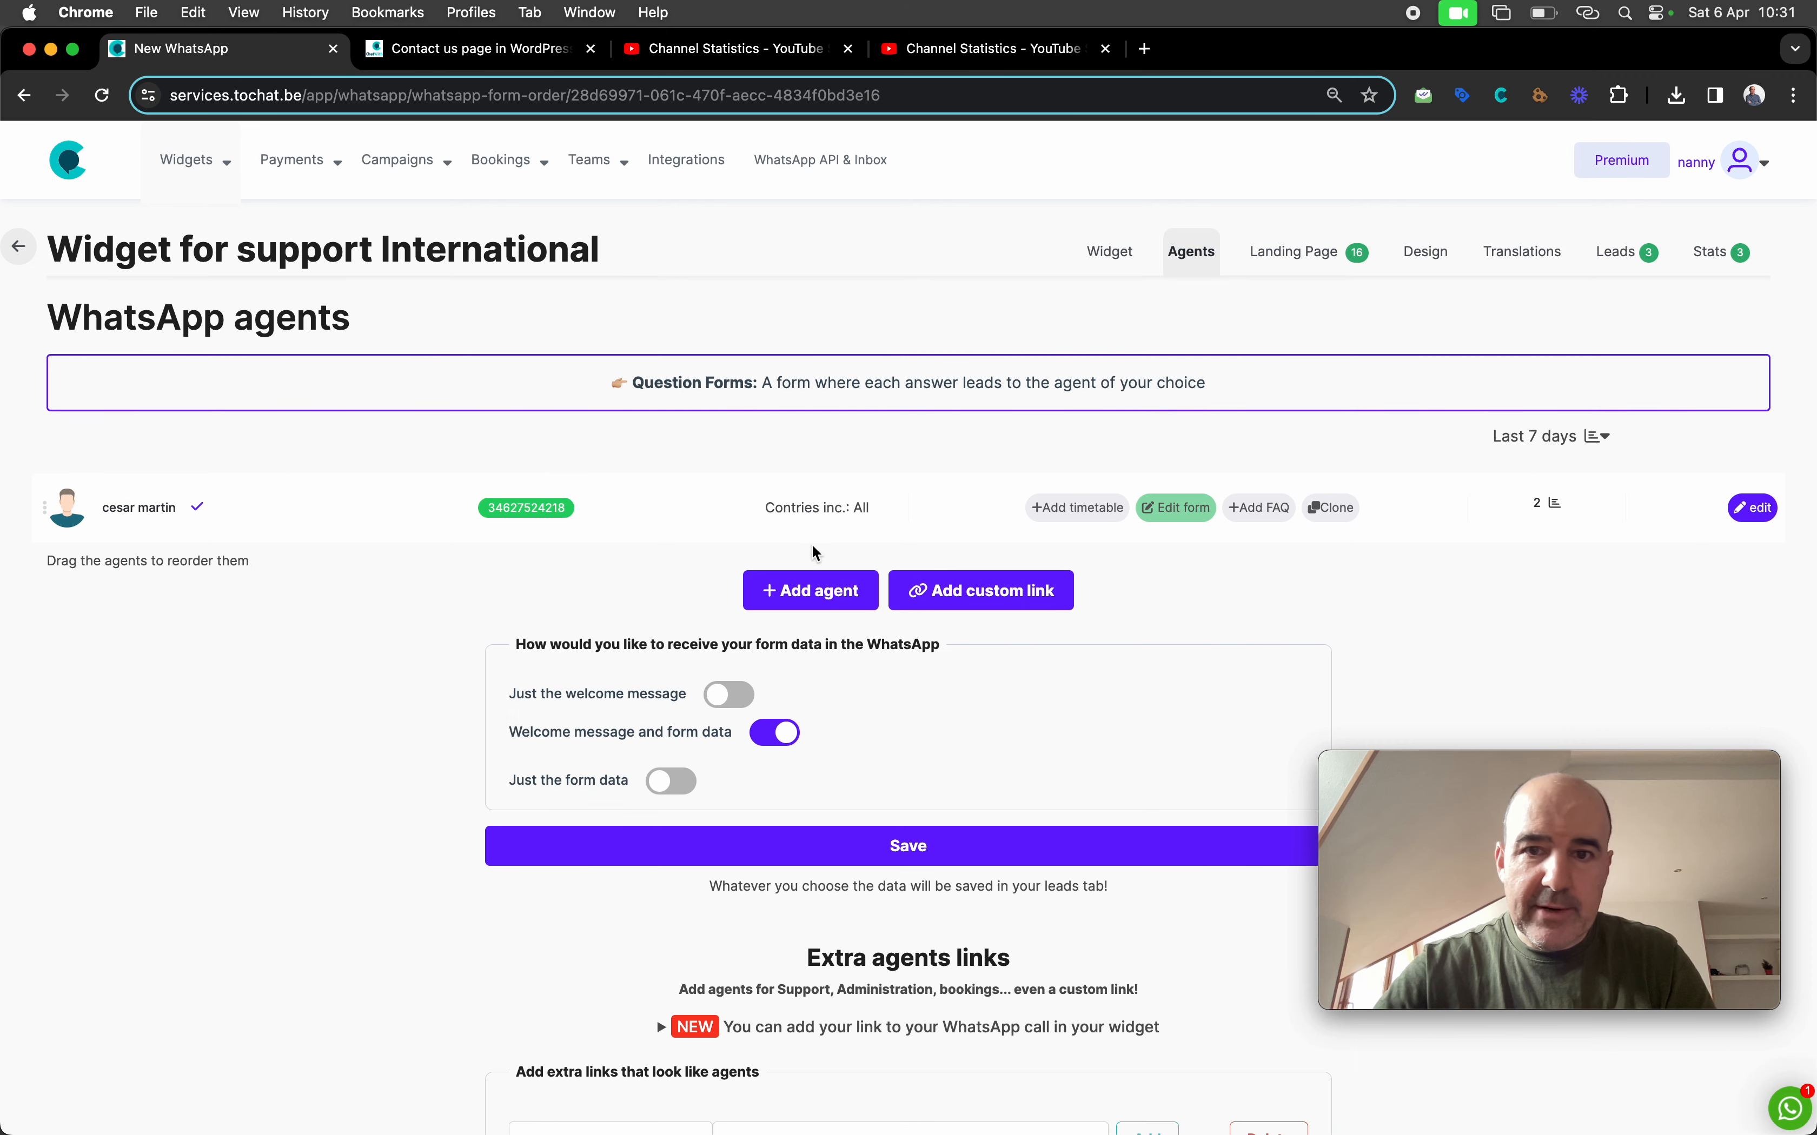
click(1753, 508)
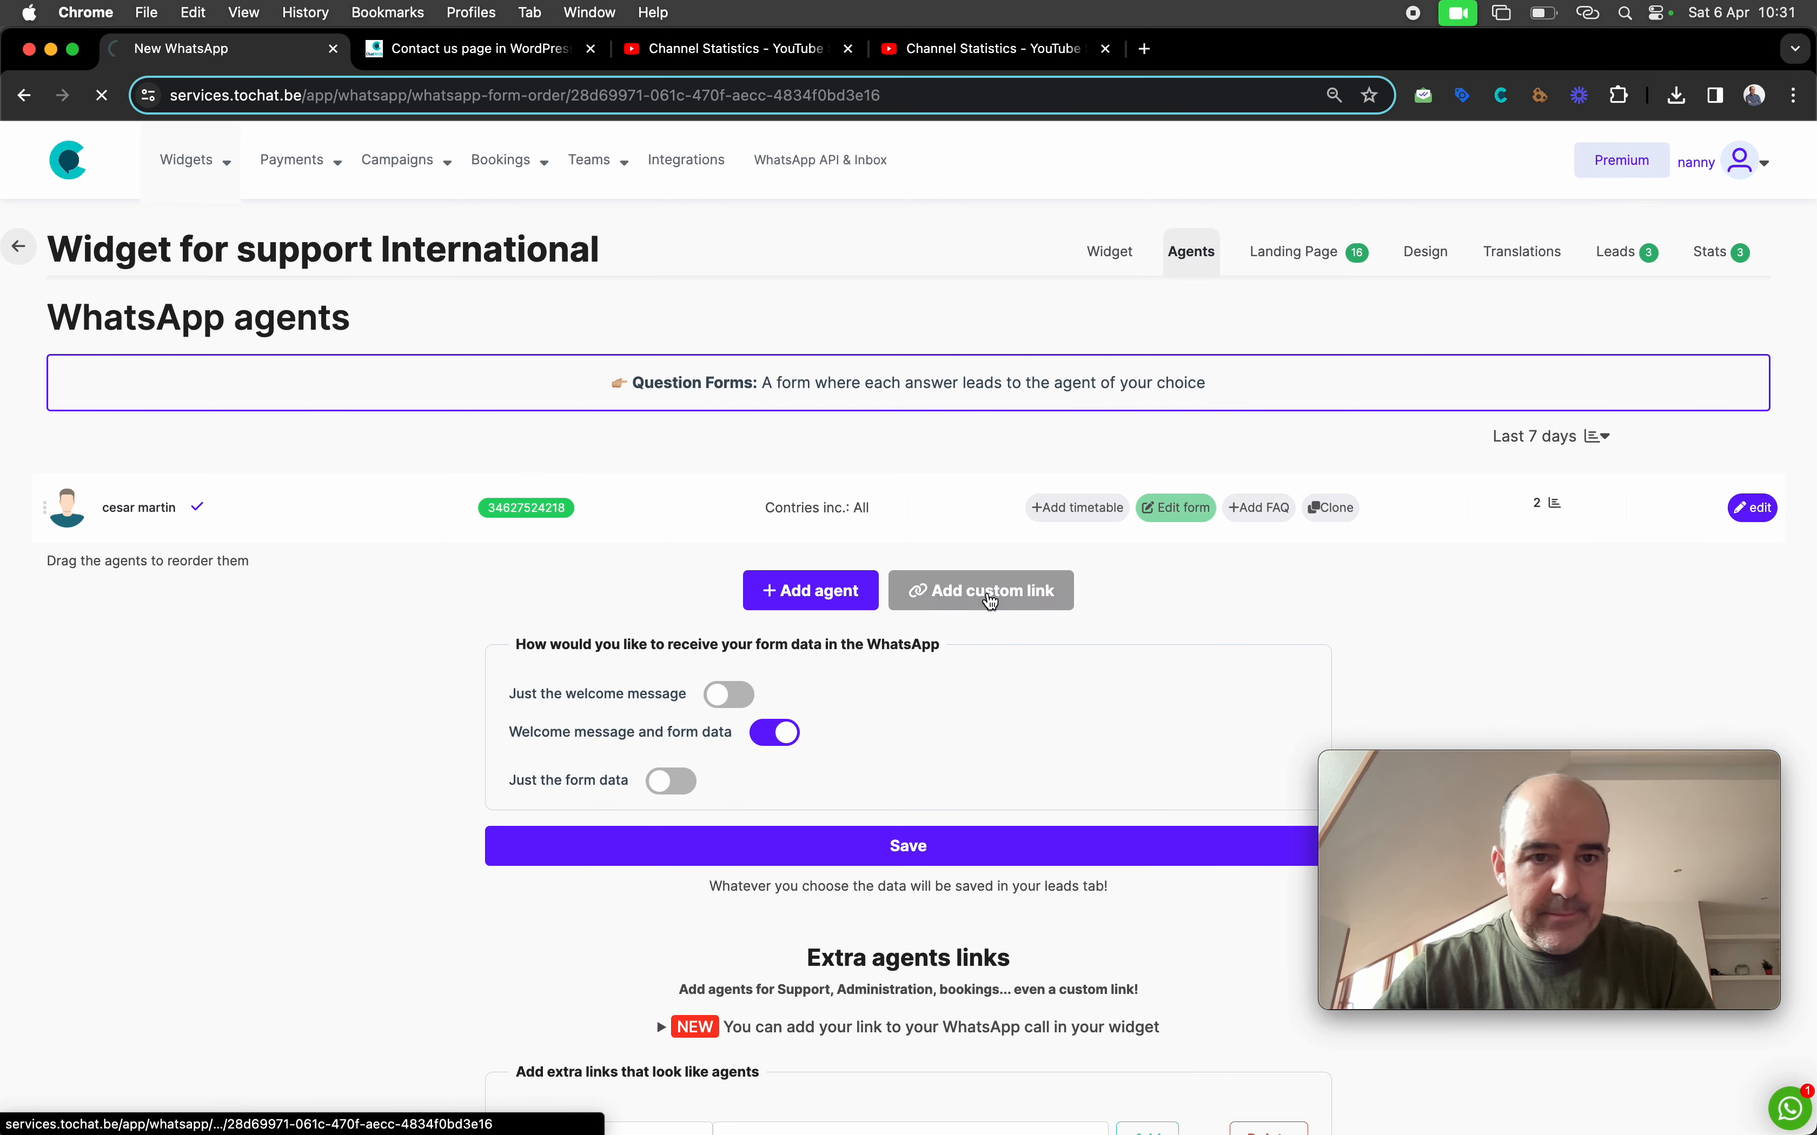
scroll(634, 541, down, 10)
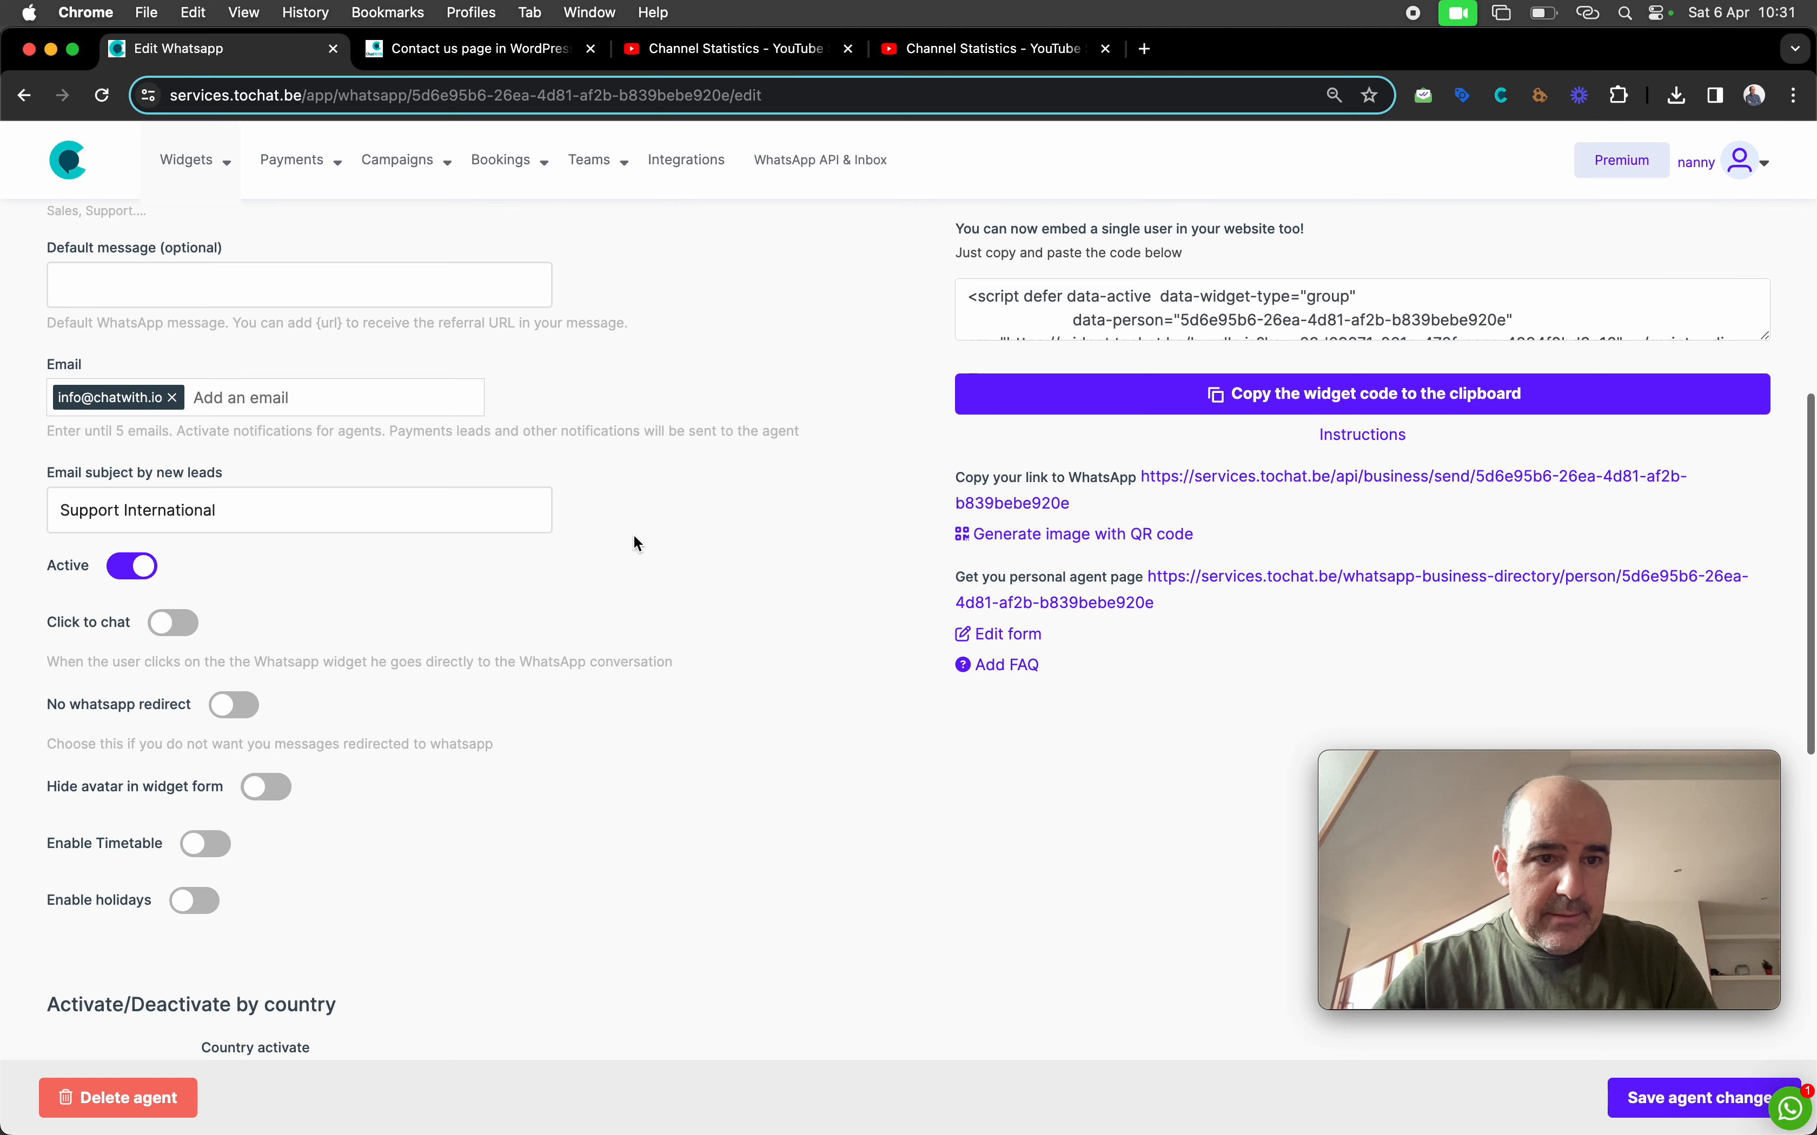
drag(46, 706, 197, 716)
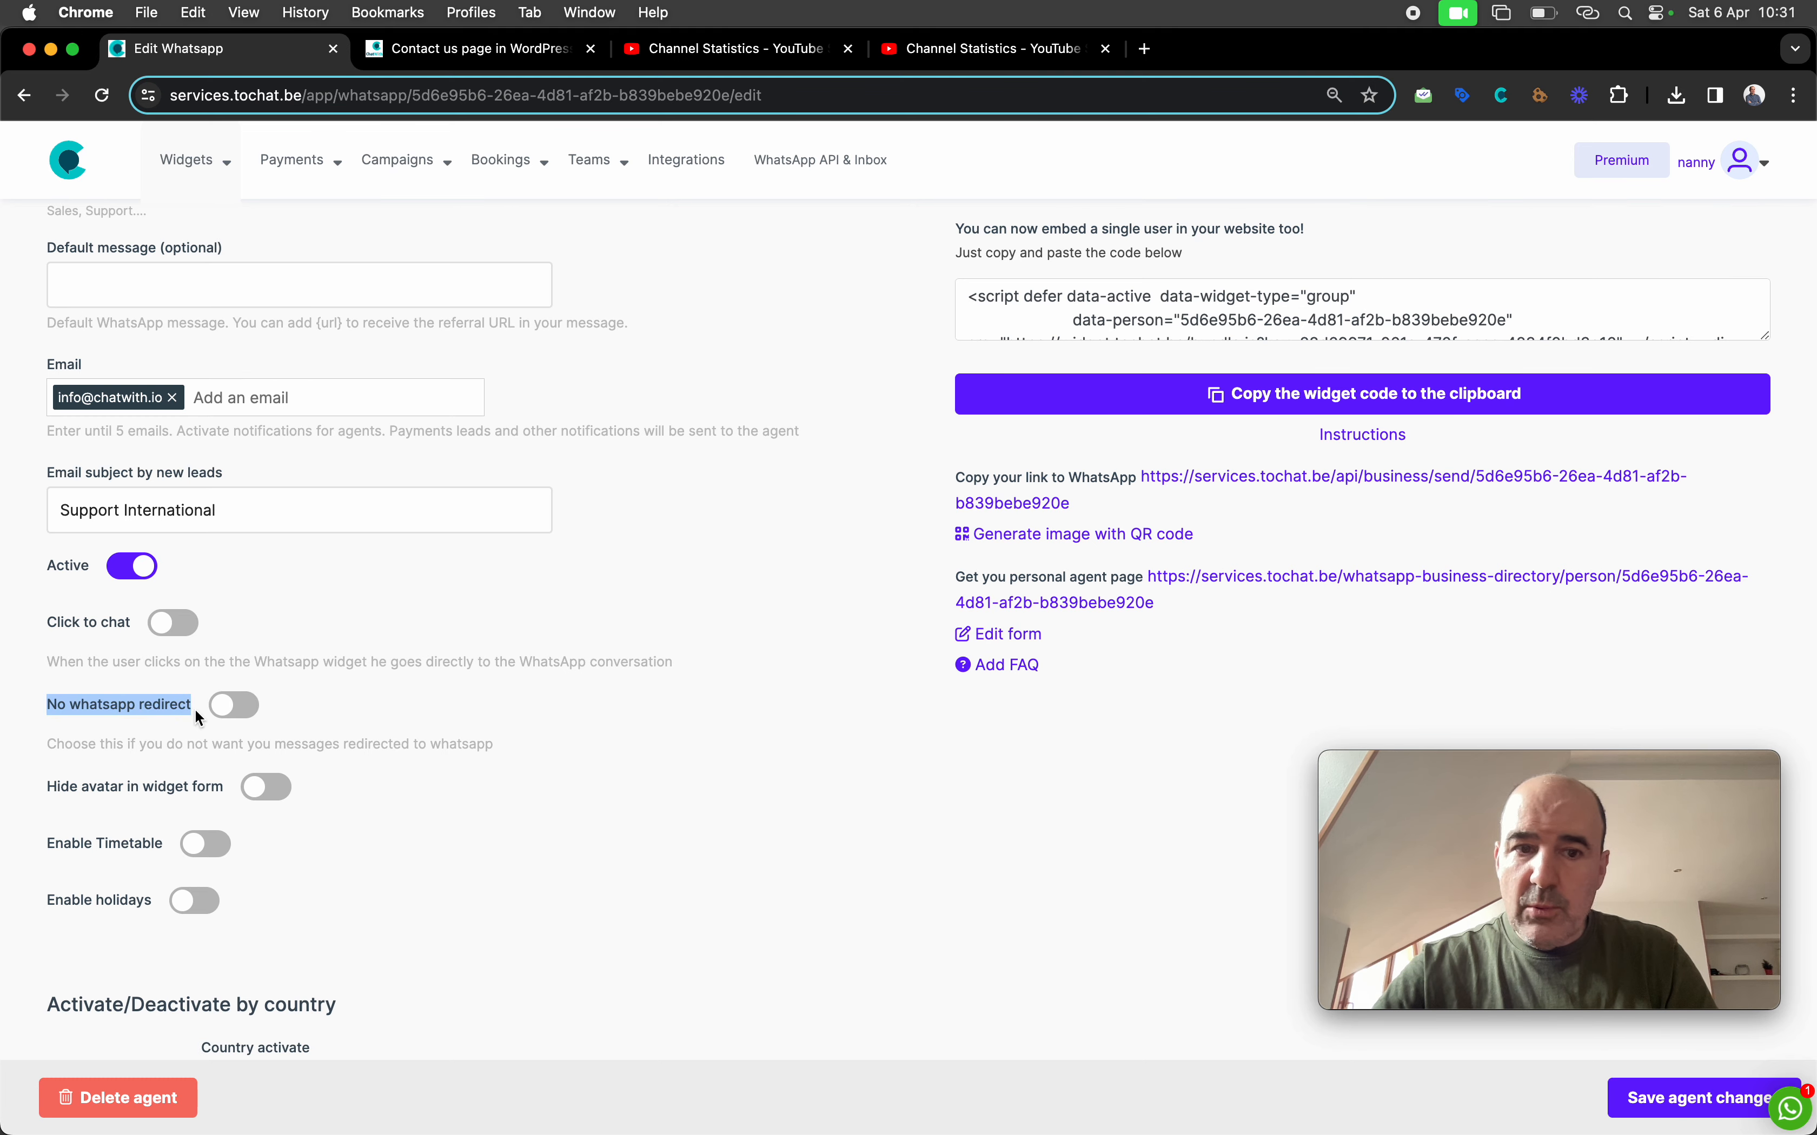
click(233, 707)
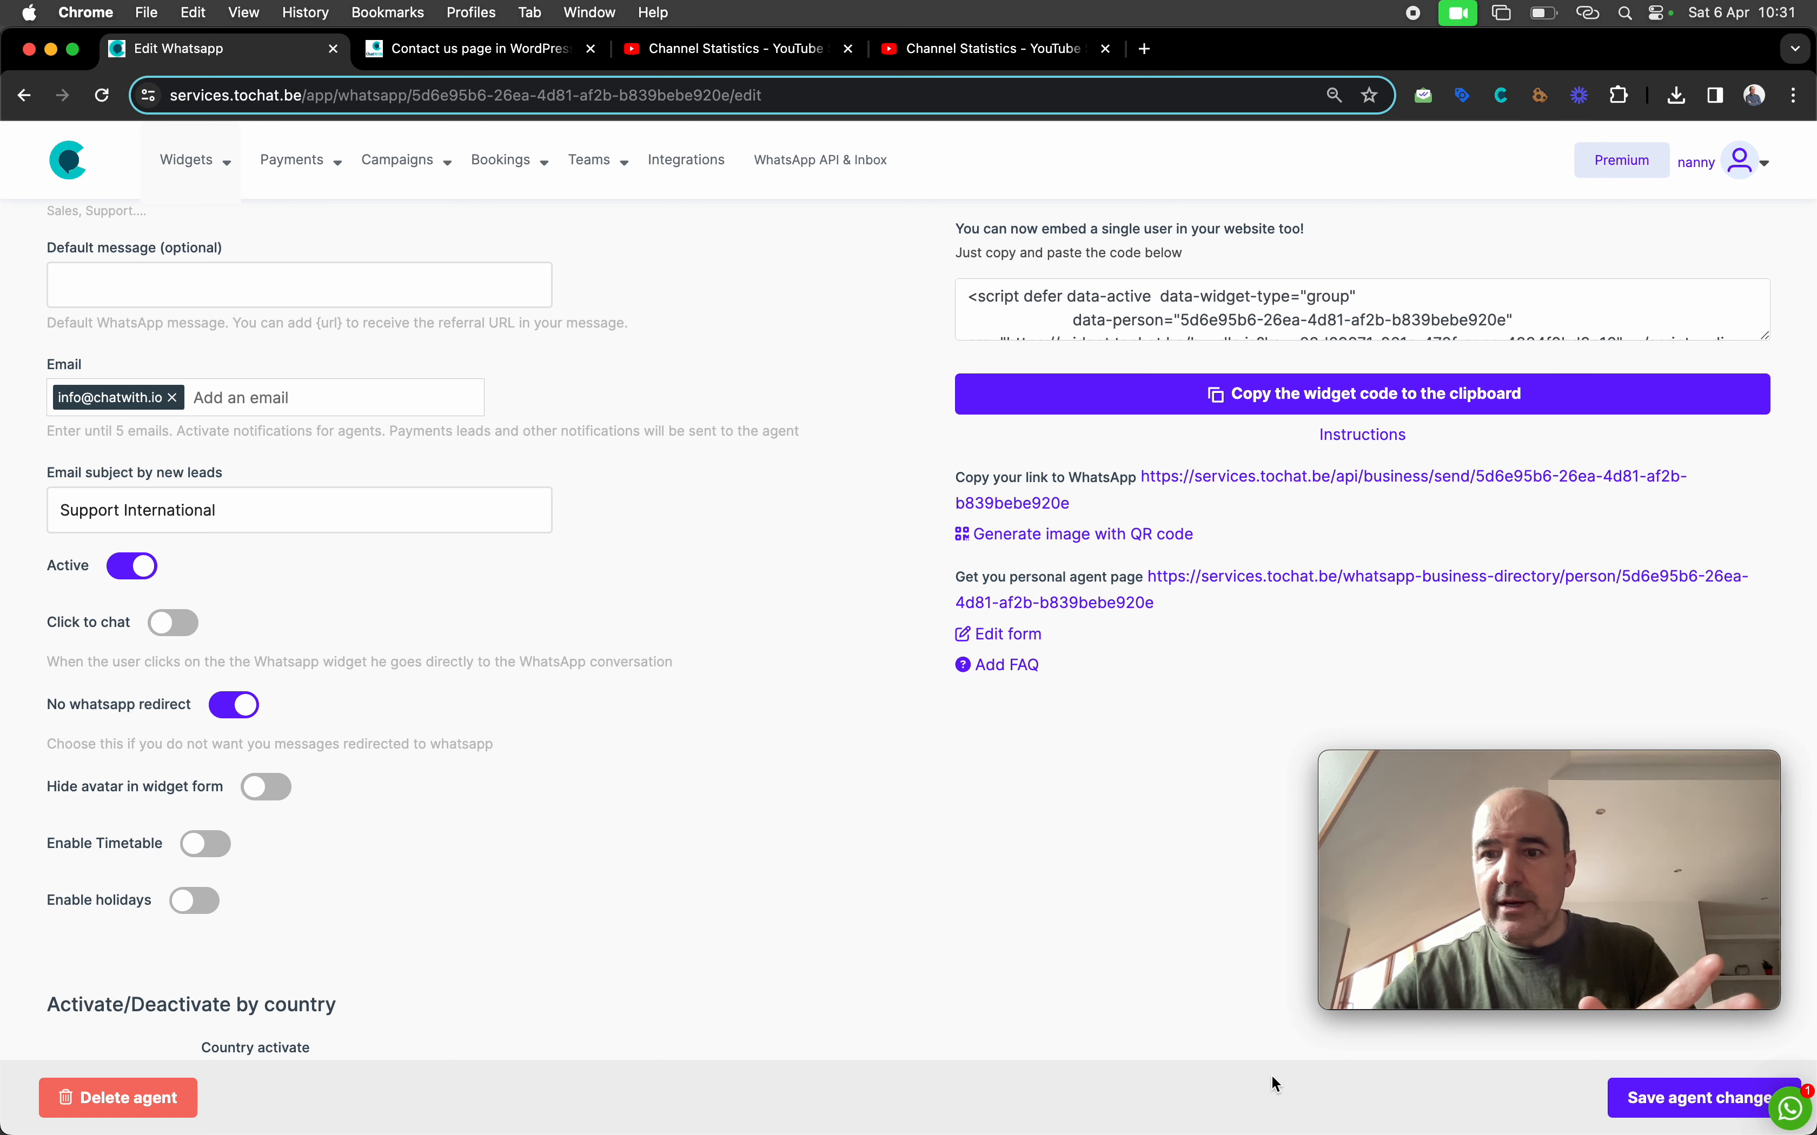
click(1633, 1102)
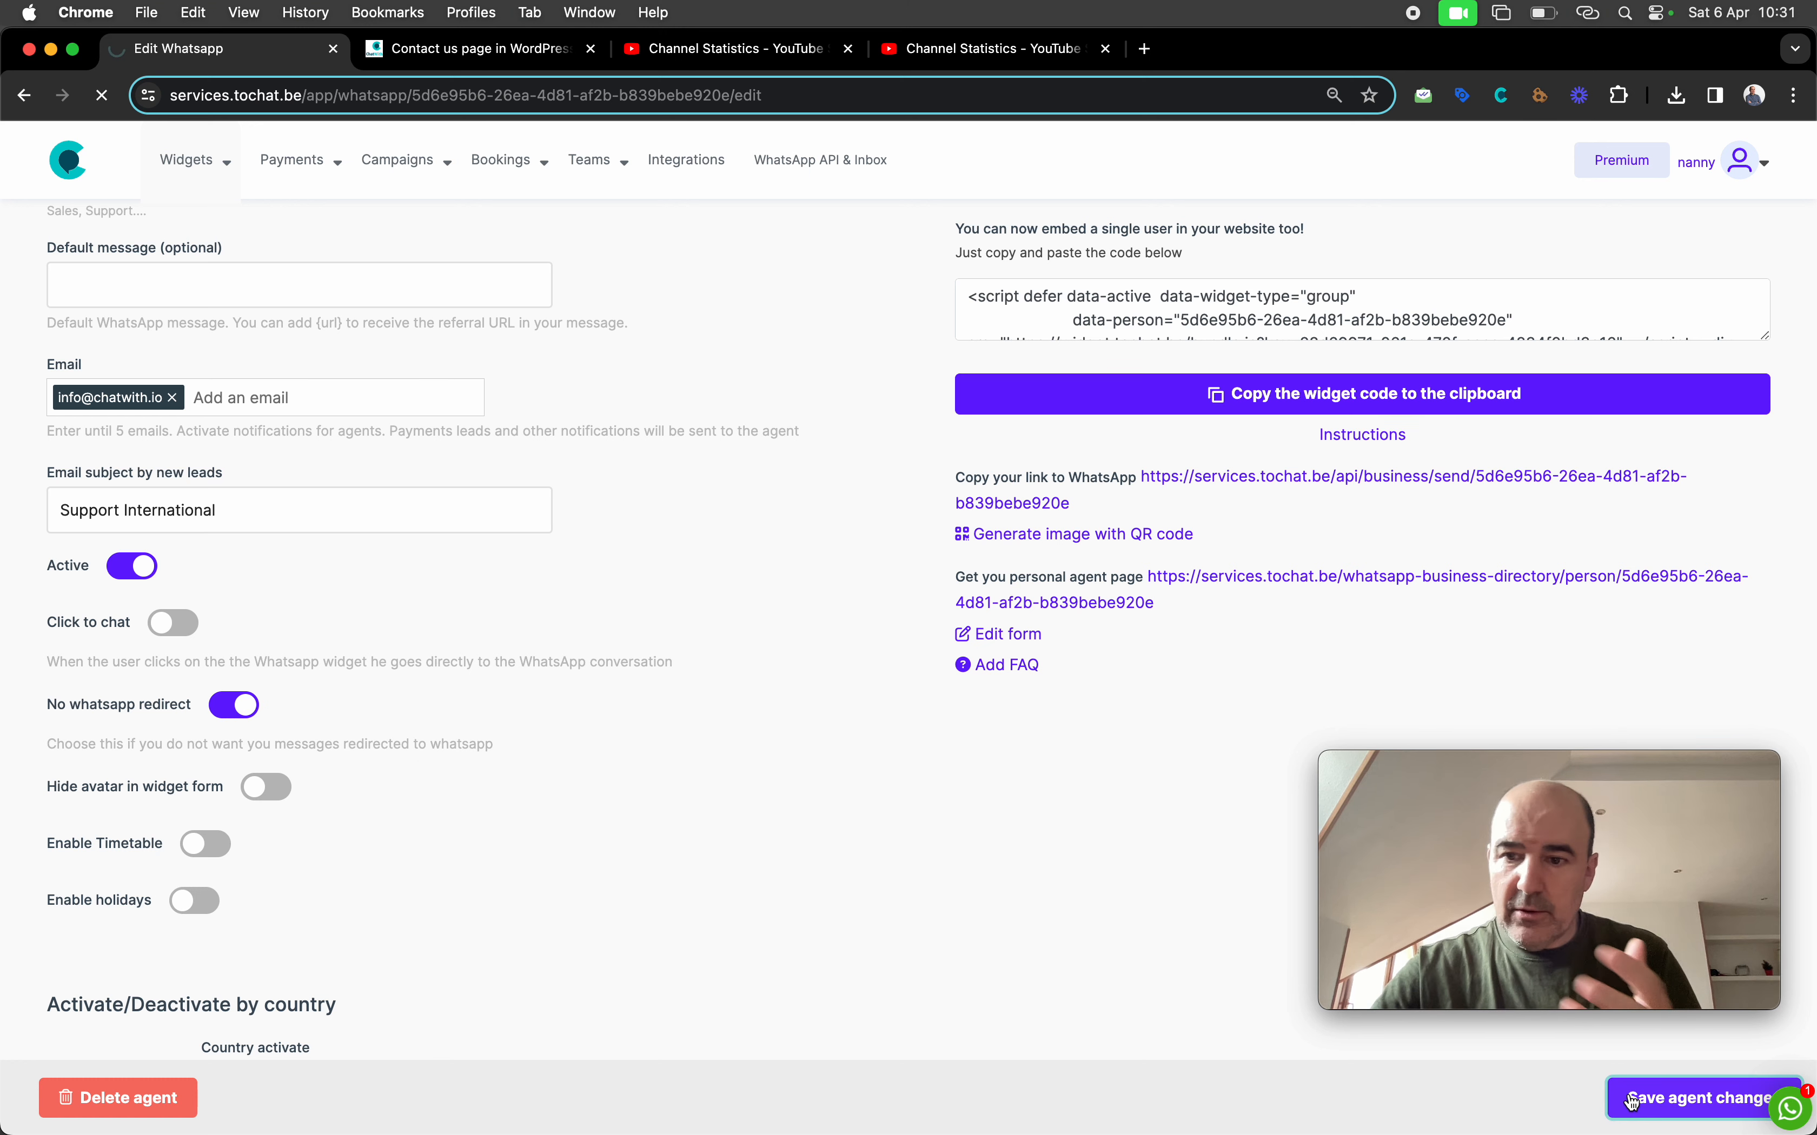
Review the saved agent page, then switch to the WordPress contact page
mouse_move(1409, 948)
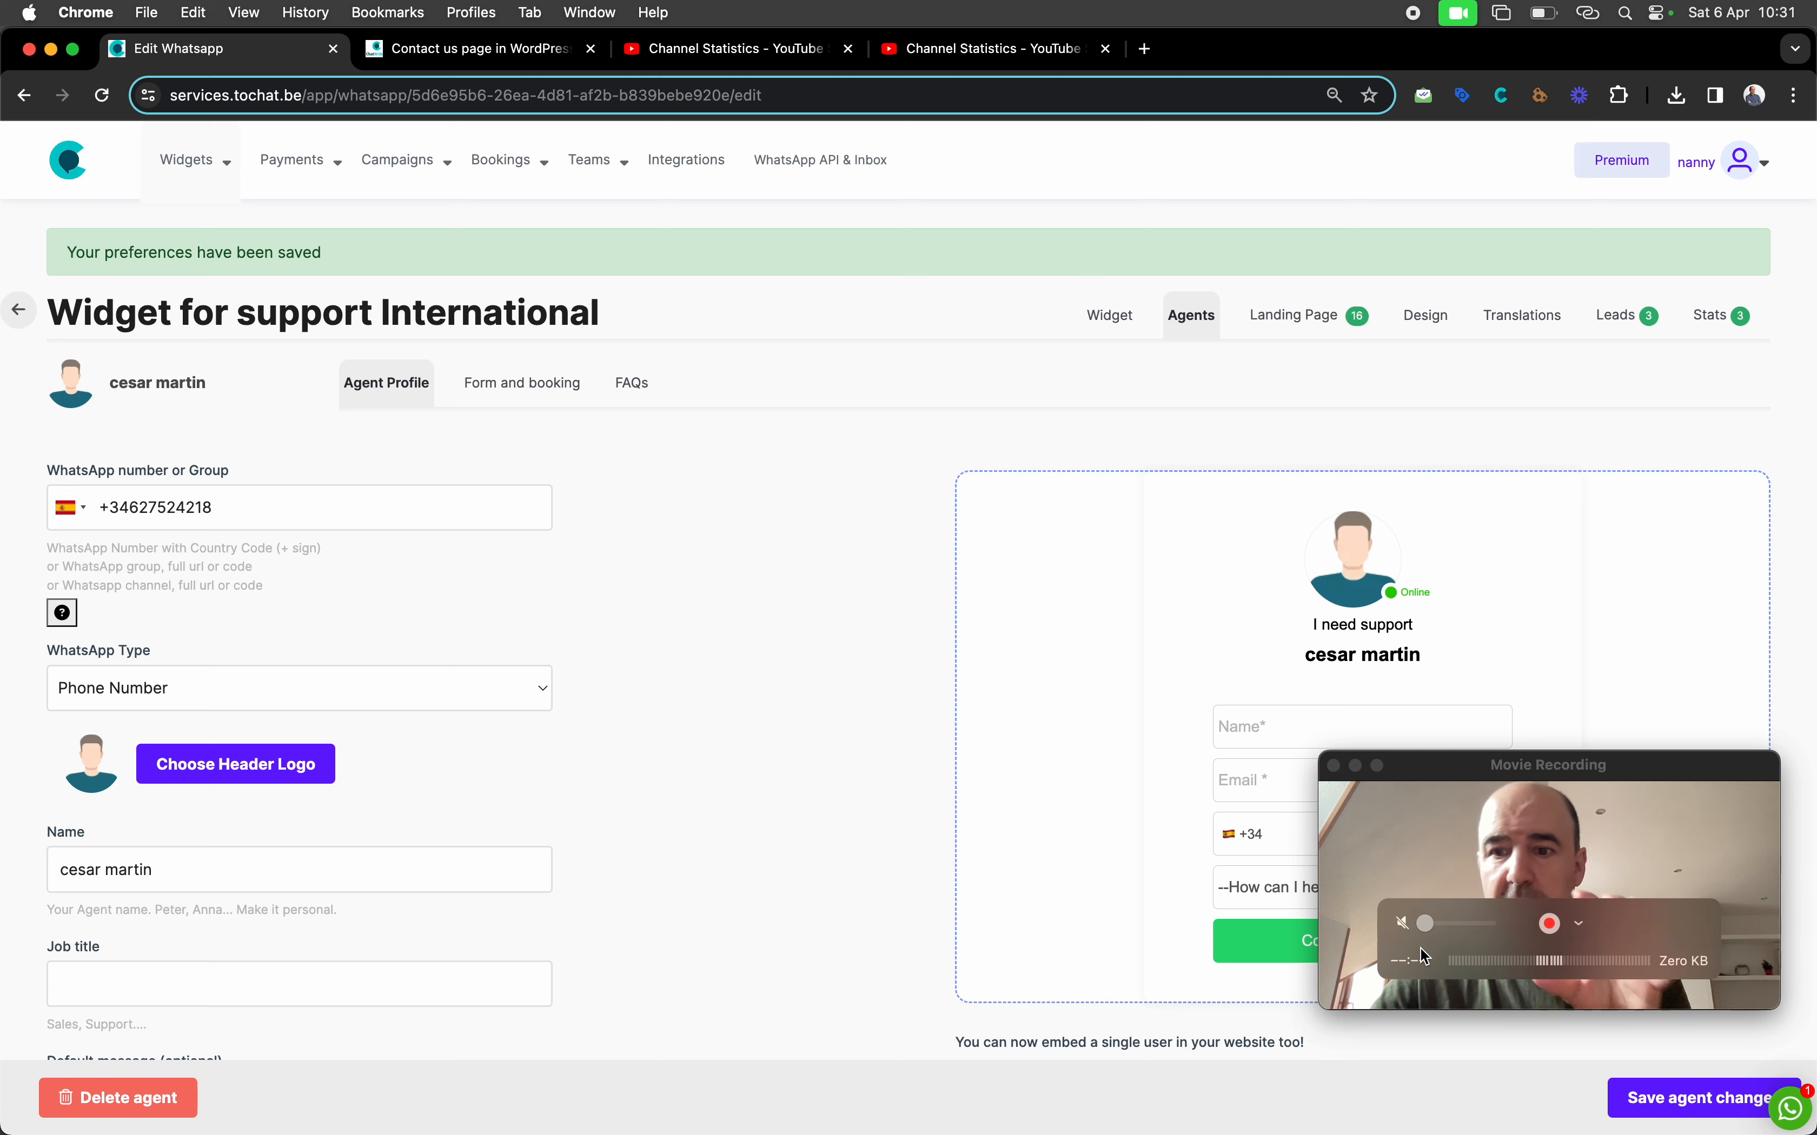
scroll(1214, 838, down, 5)
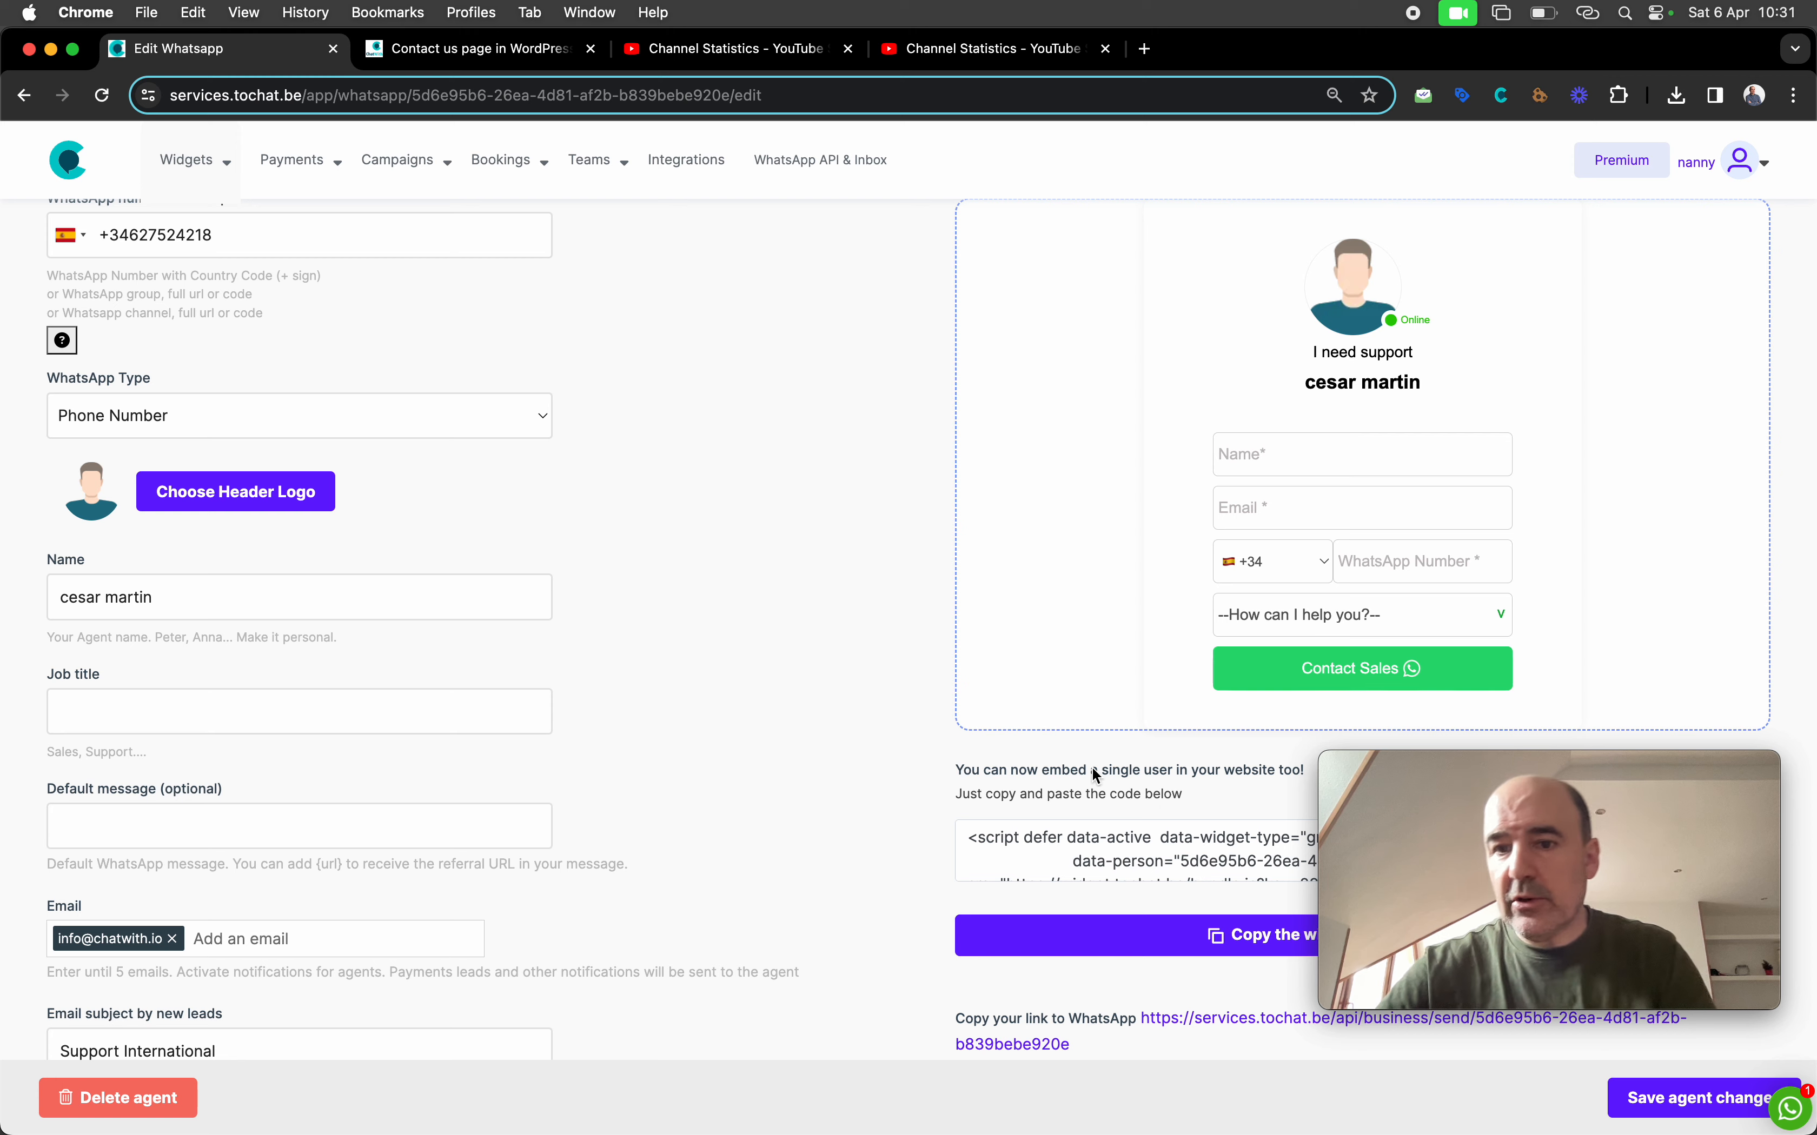
scroll(1093, 751, up, 5)
scroll(943, 687, down, 5)
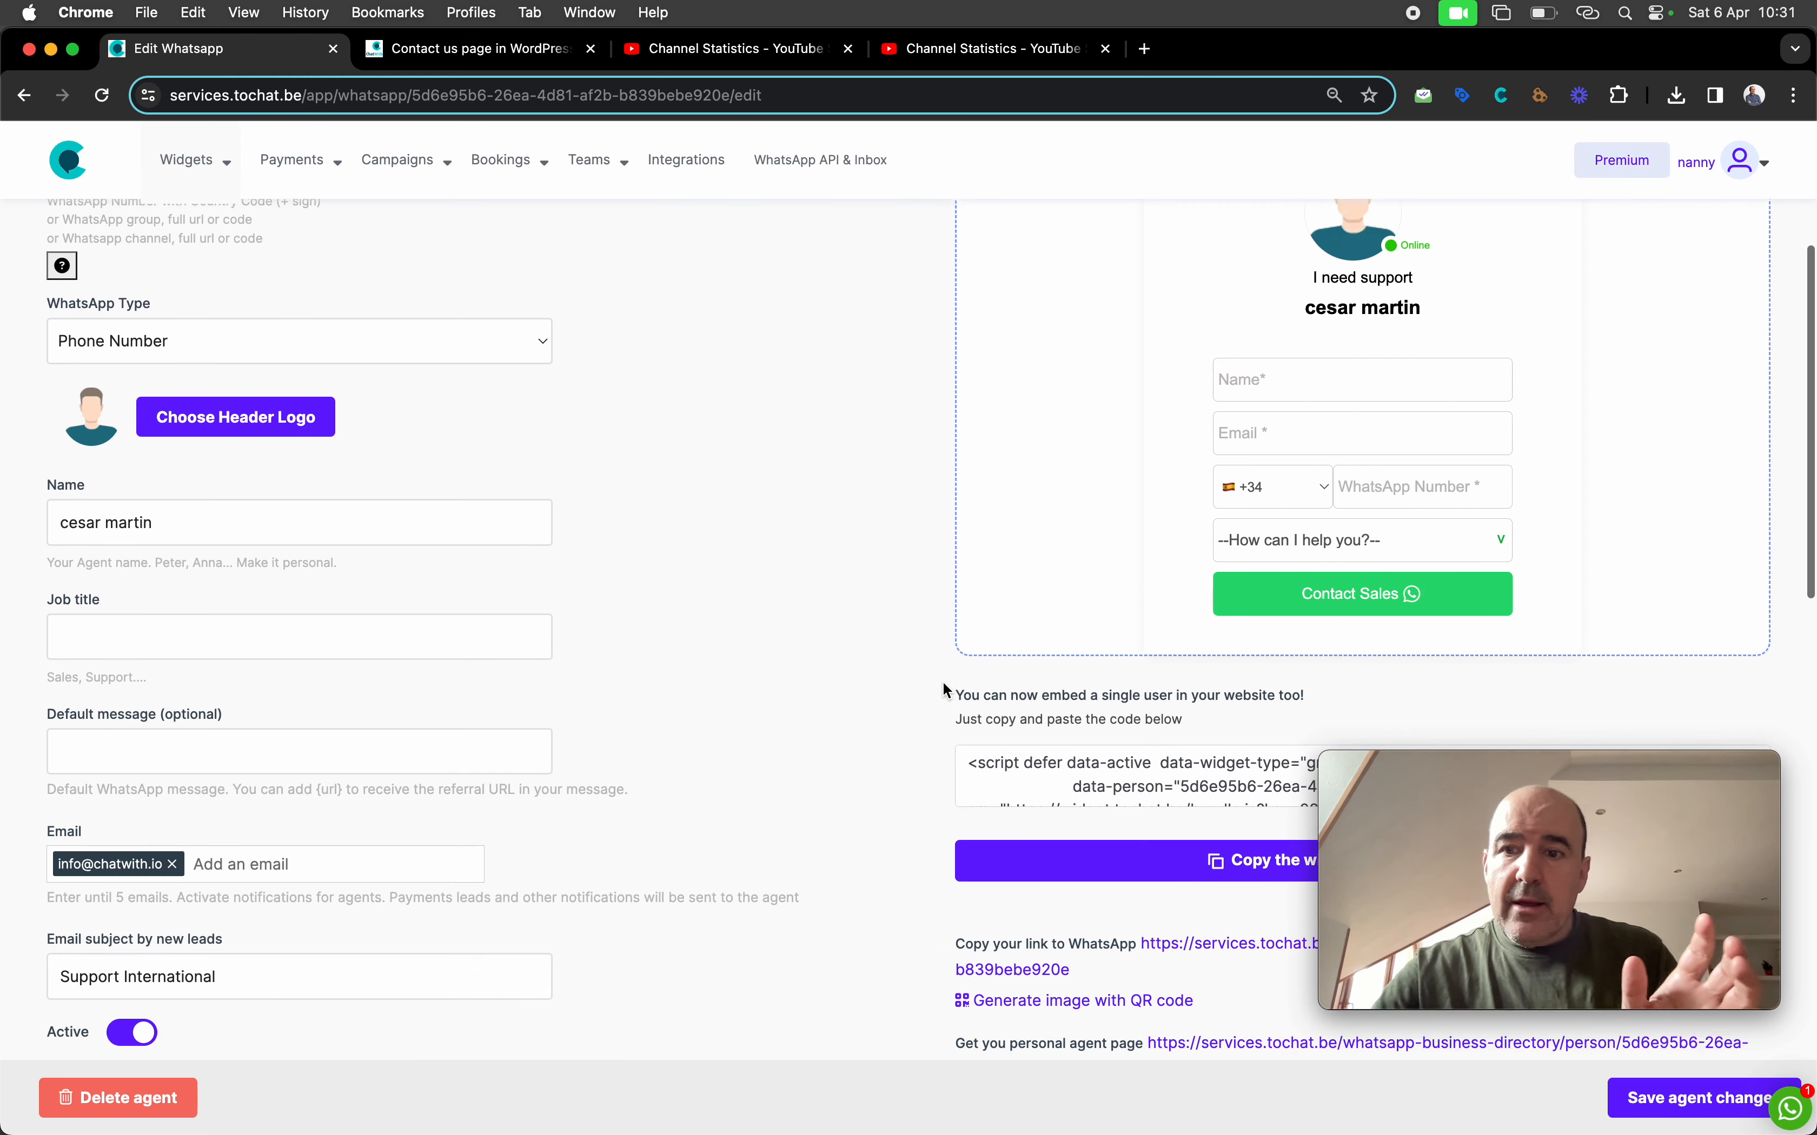
scroll(943, 684, down, 3)
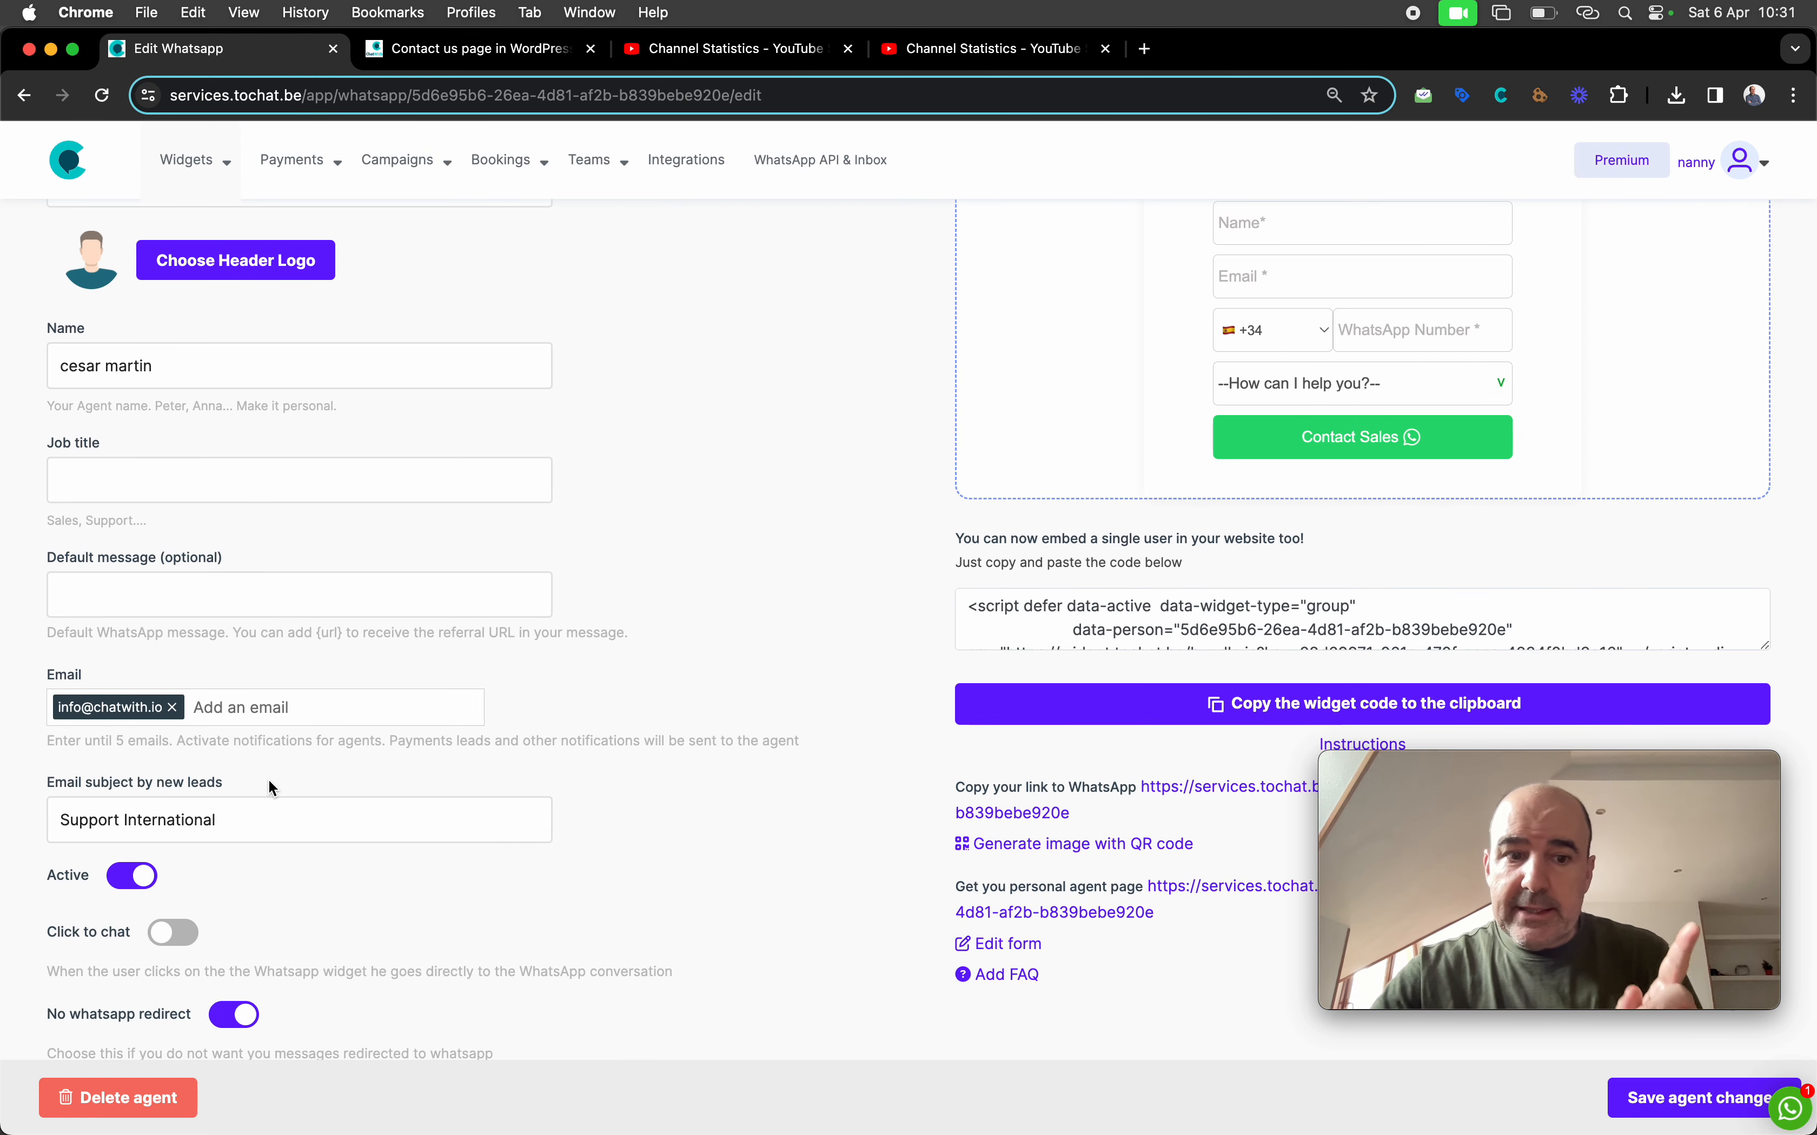
scroll(271, 783, down, 3)
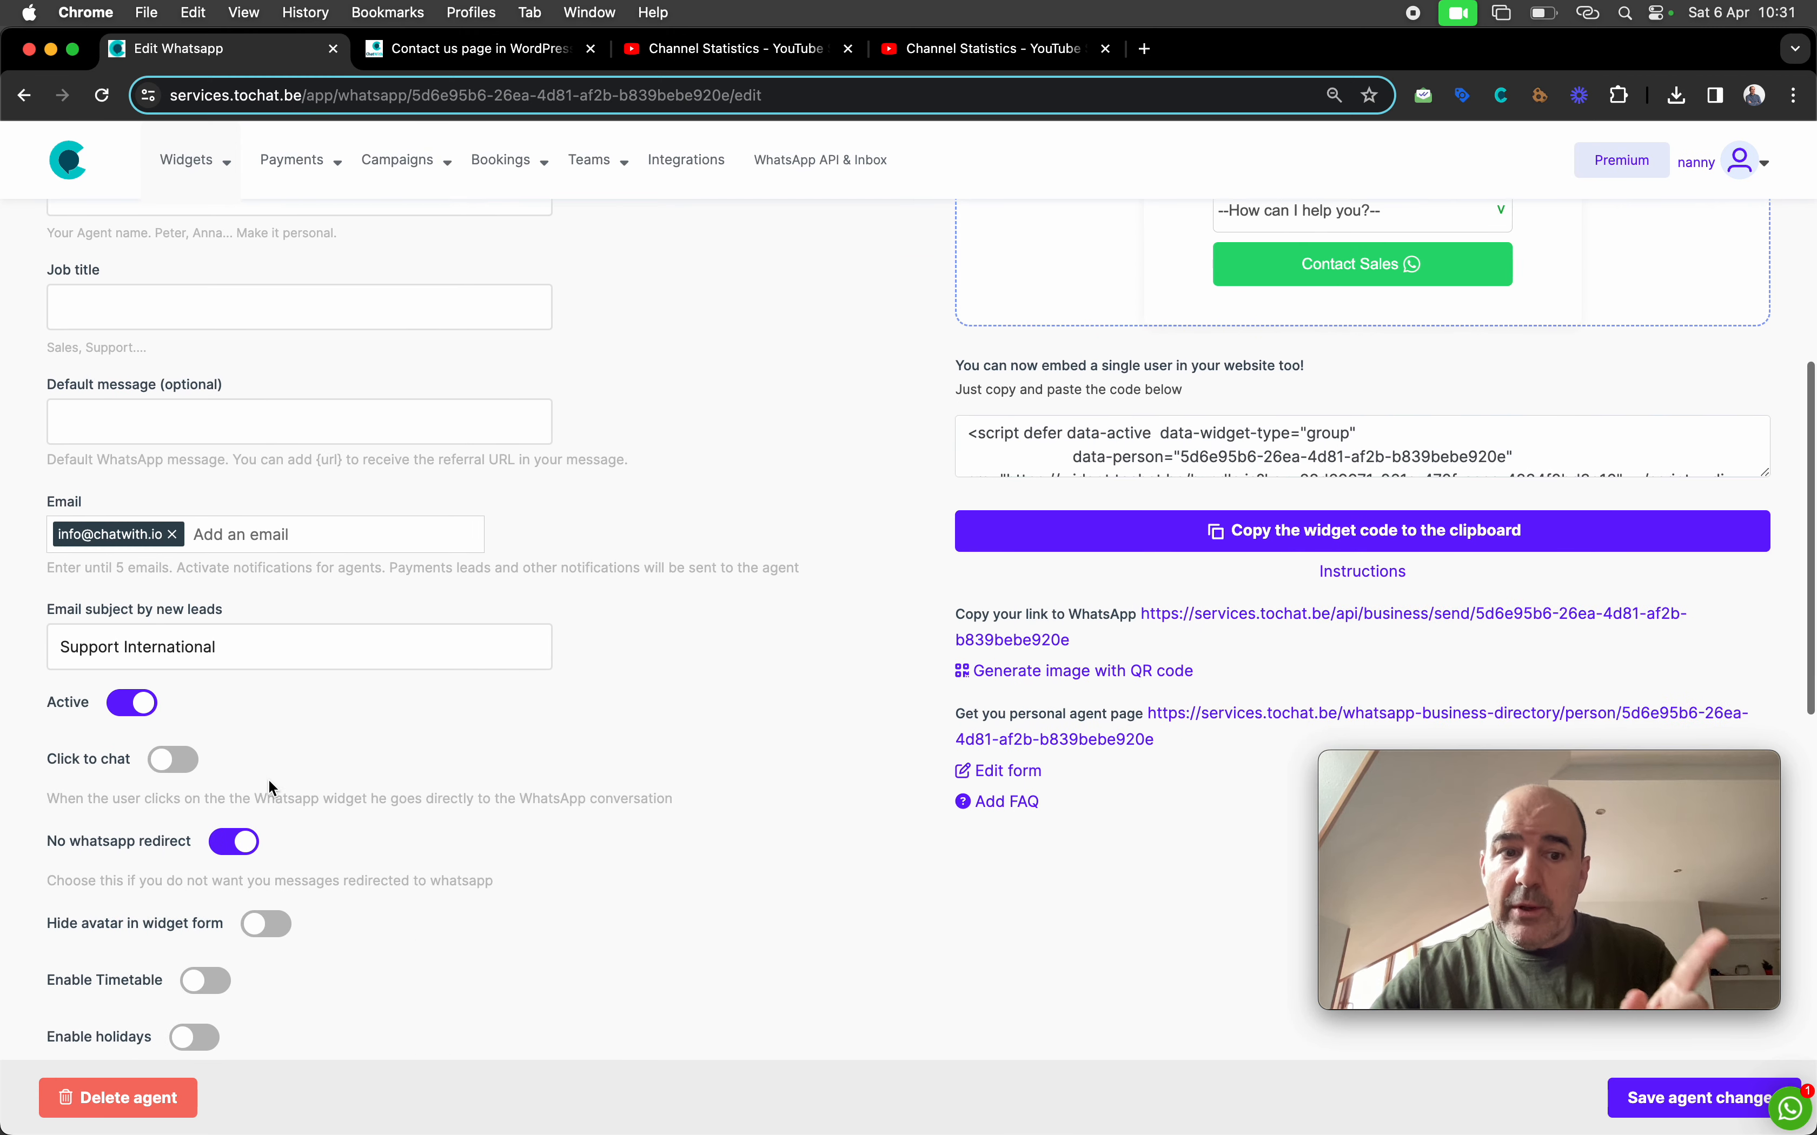
click(433, 52)
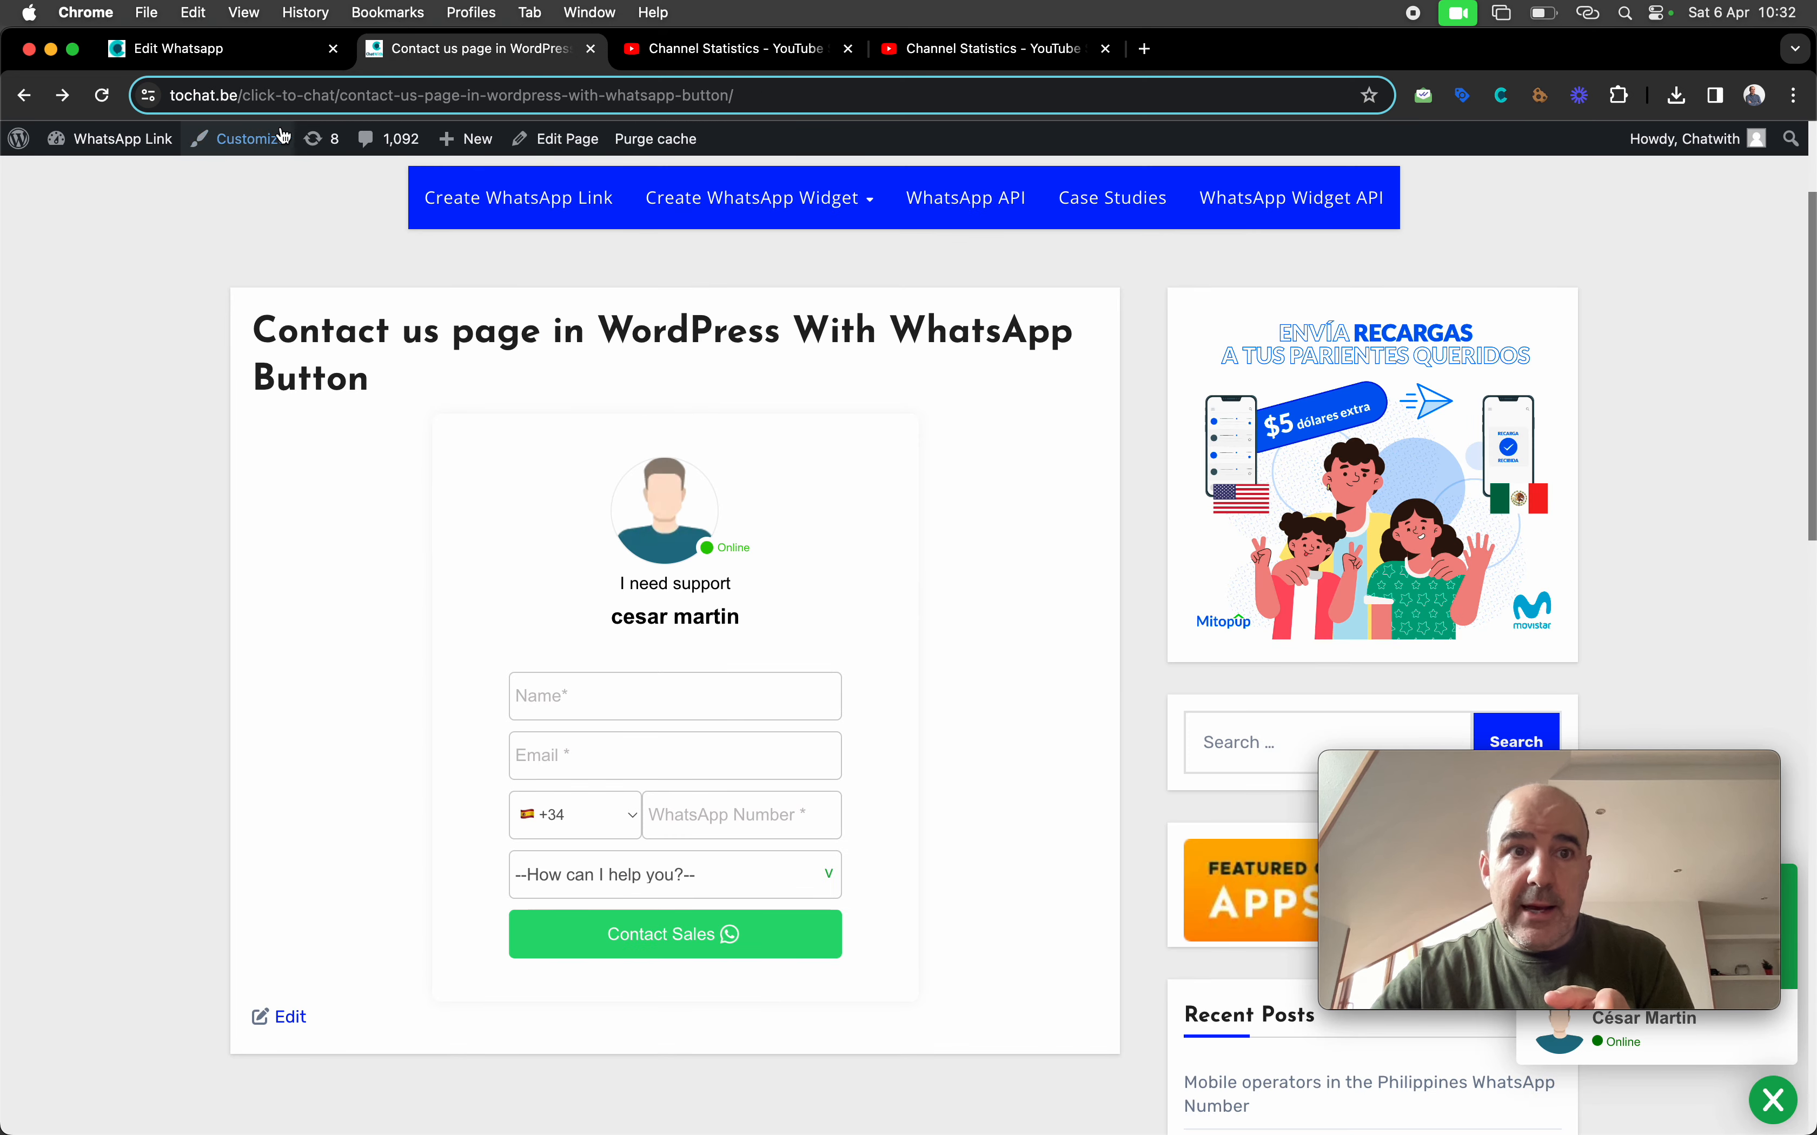
Reload the contact page and fill in the test name, email and WhatsApp number
click(102, 97)
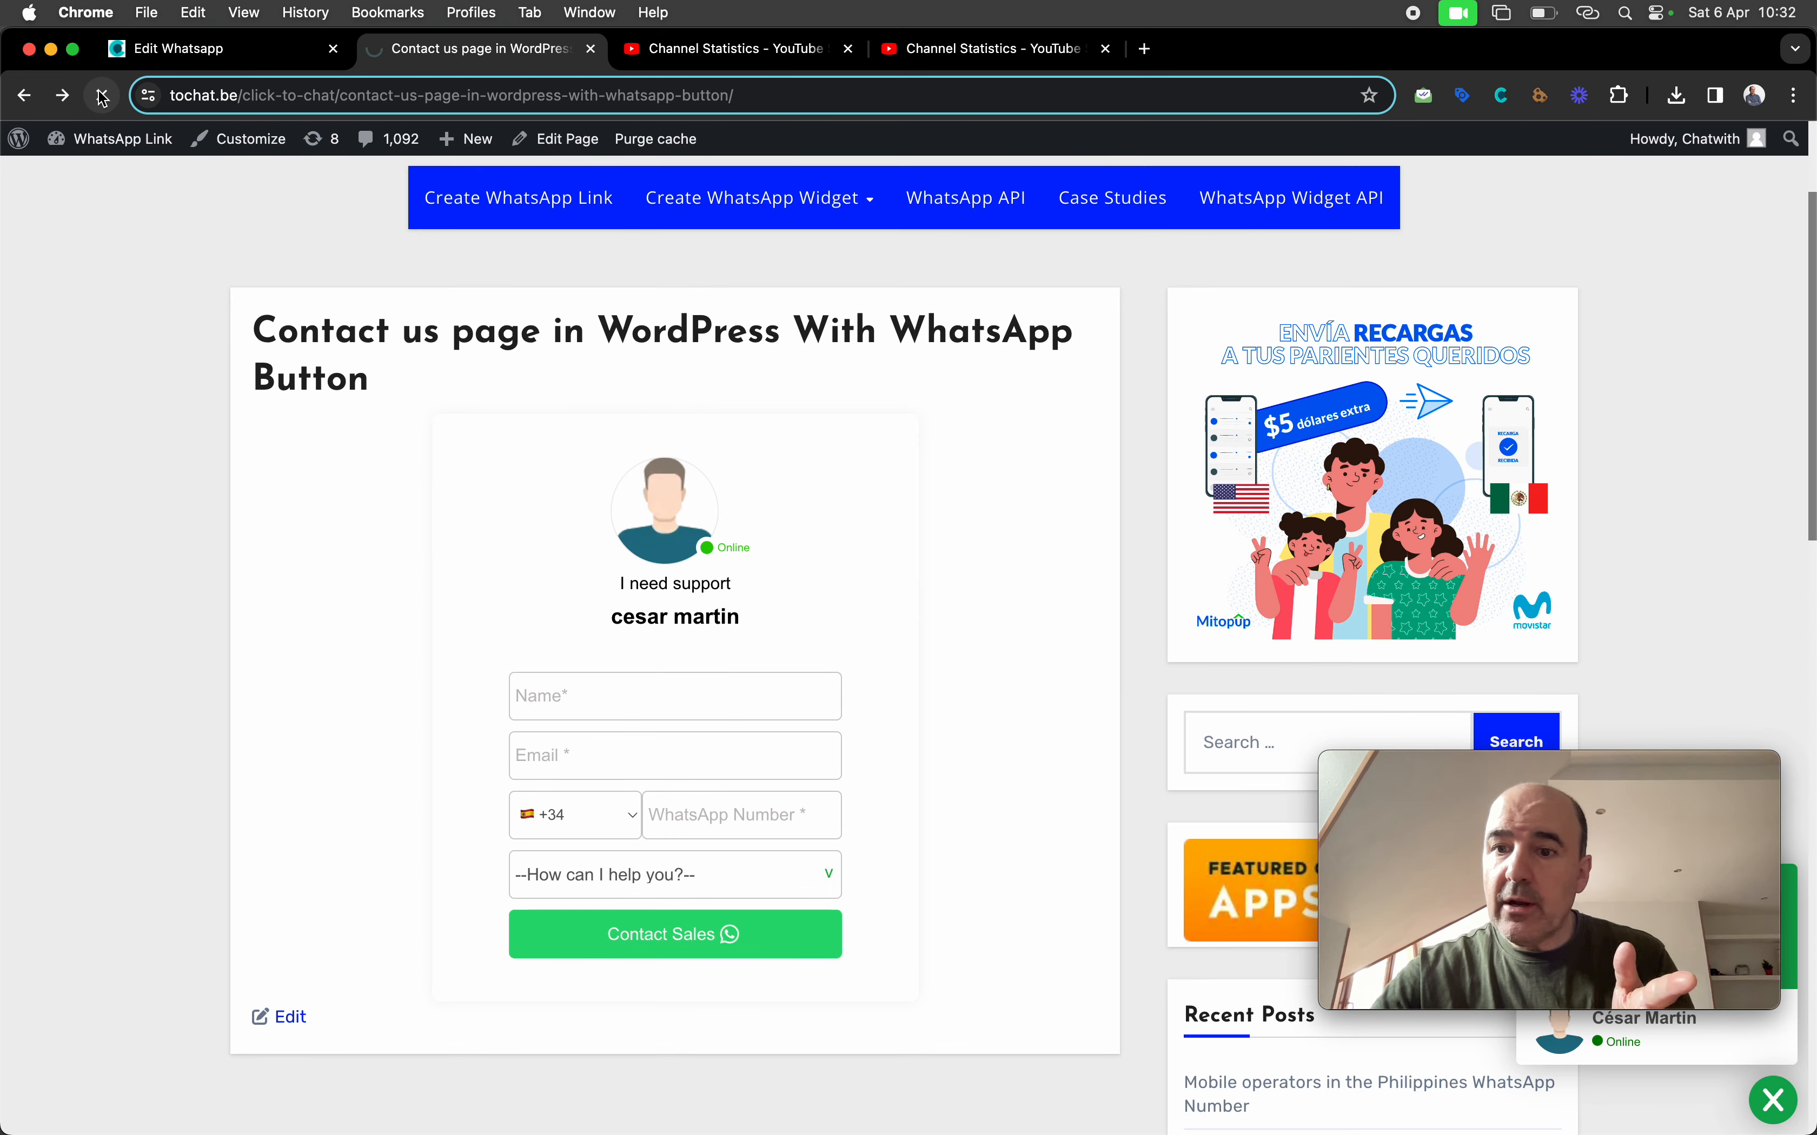
click(581, 697)
text(cesar 2 - no redirect)
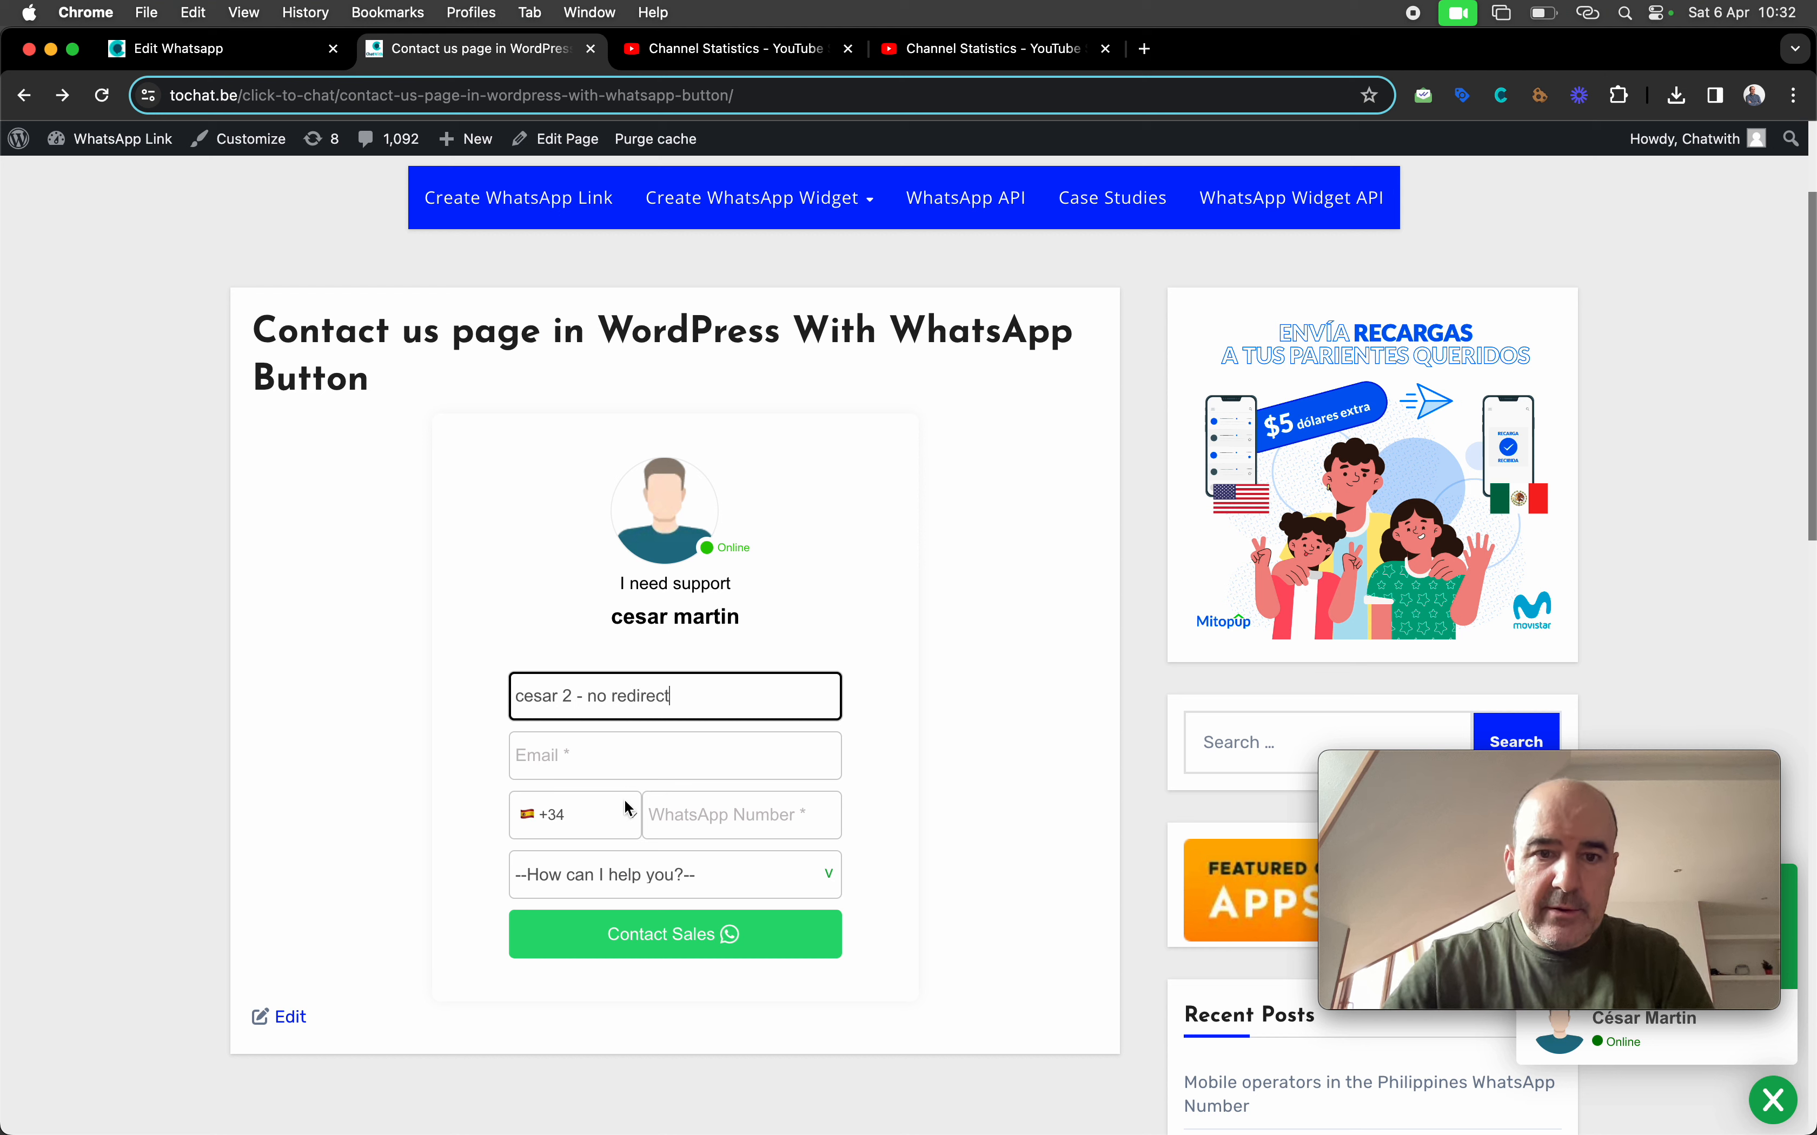
click(597, 753)
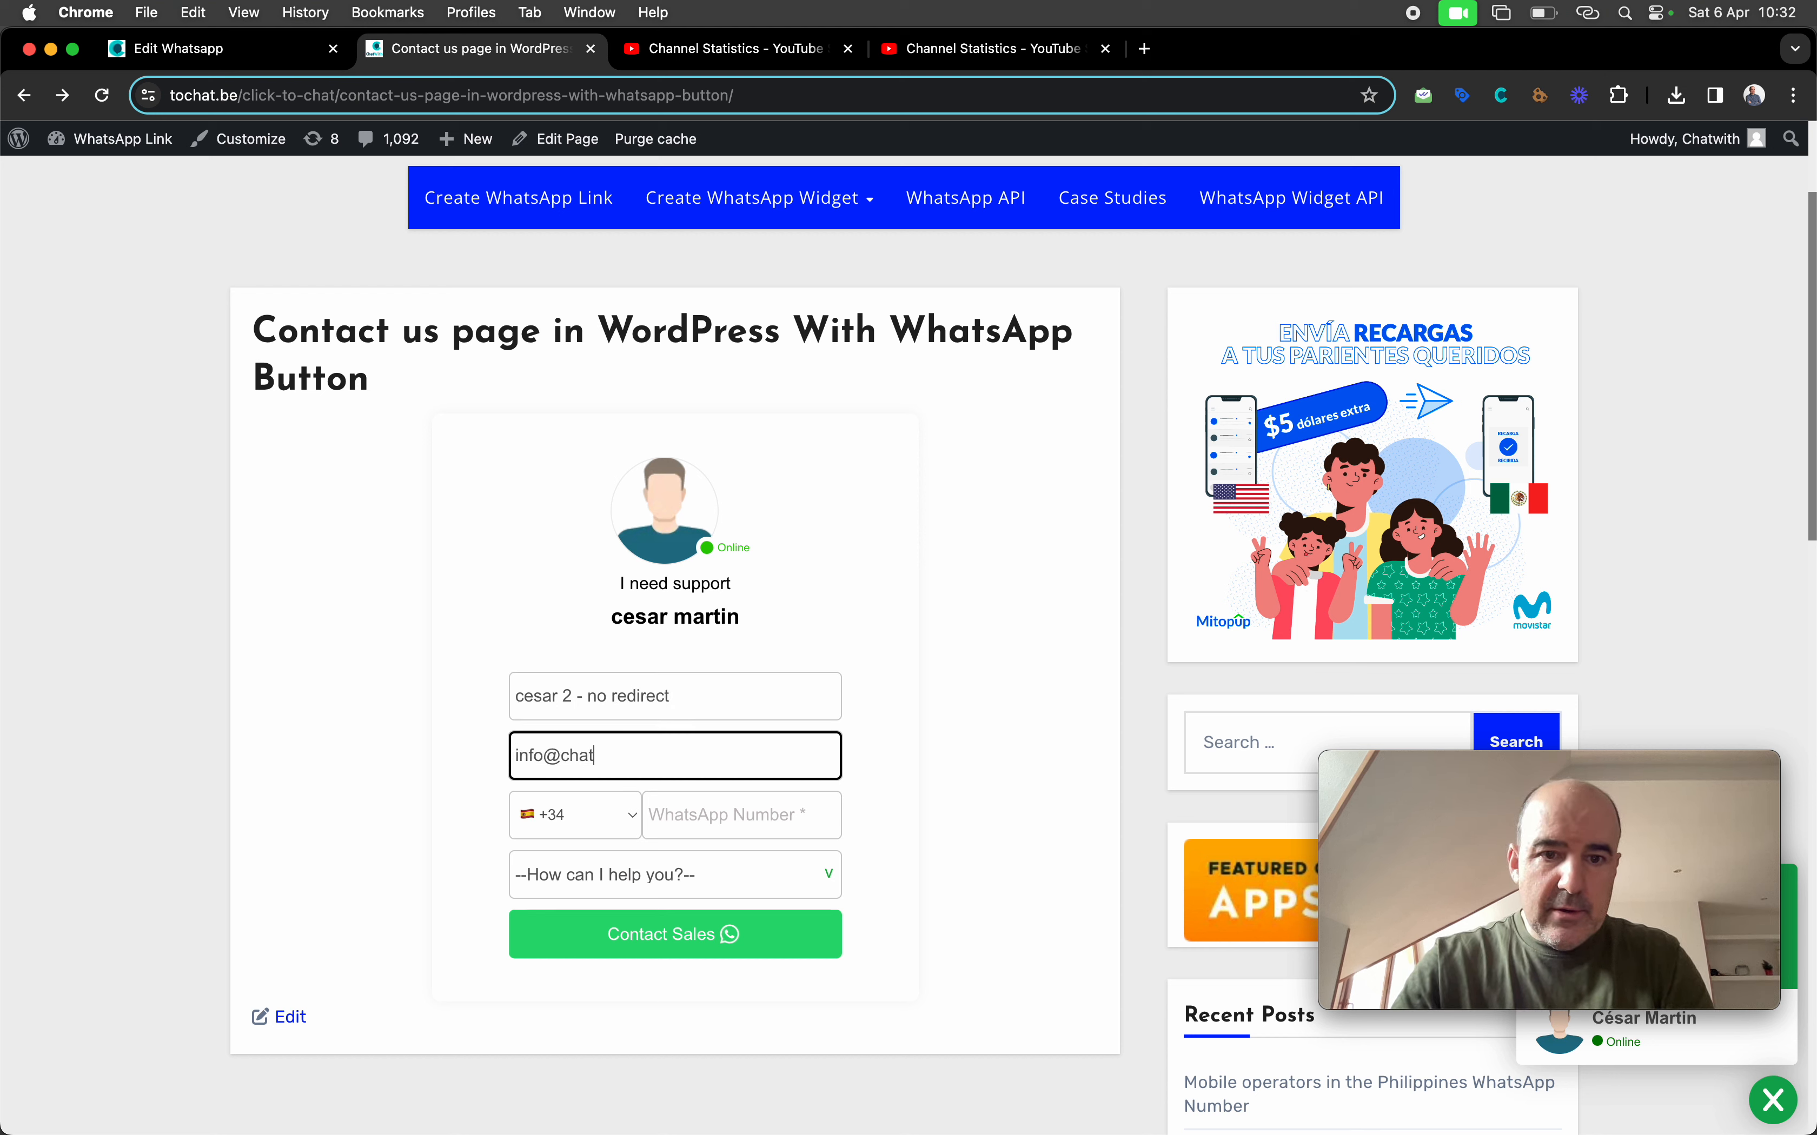
key(Tab)
key(Tab)
text(627)
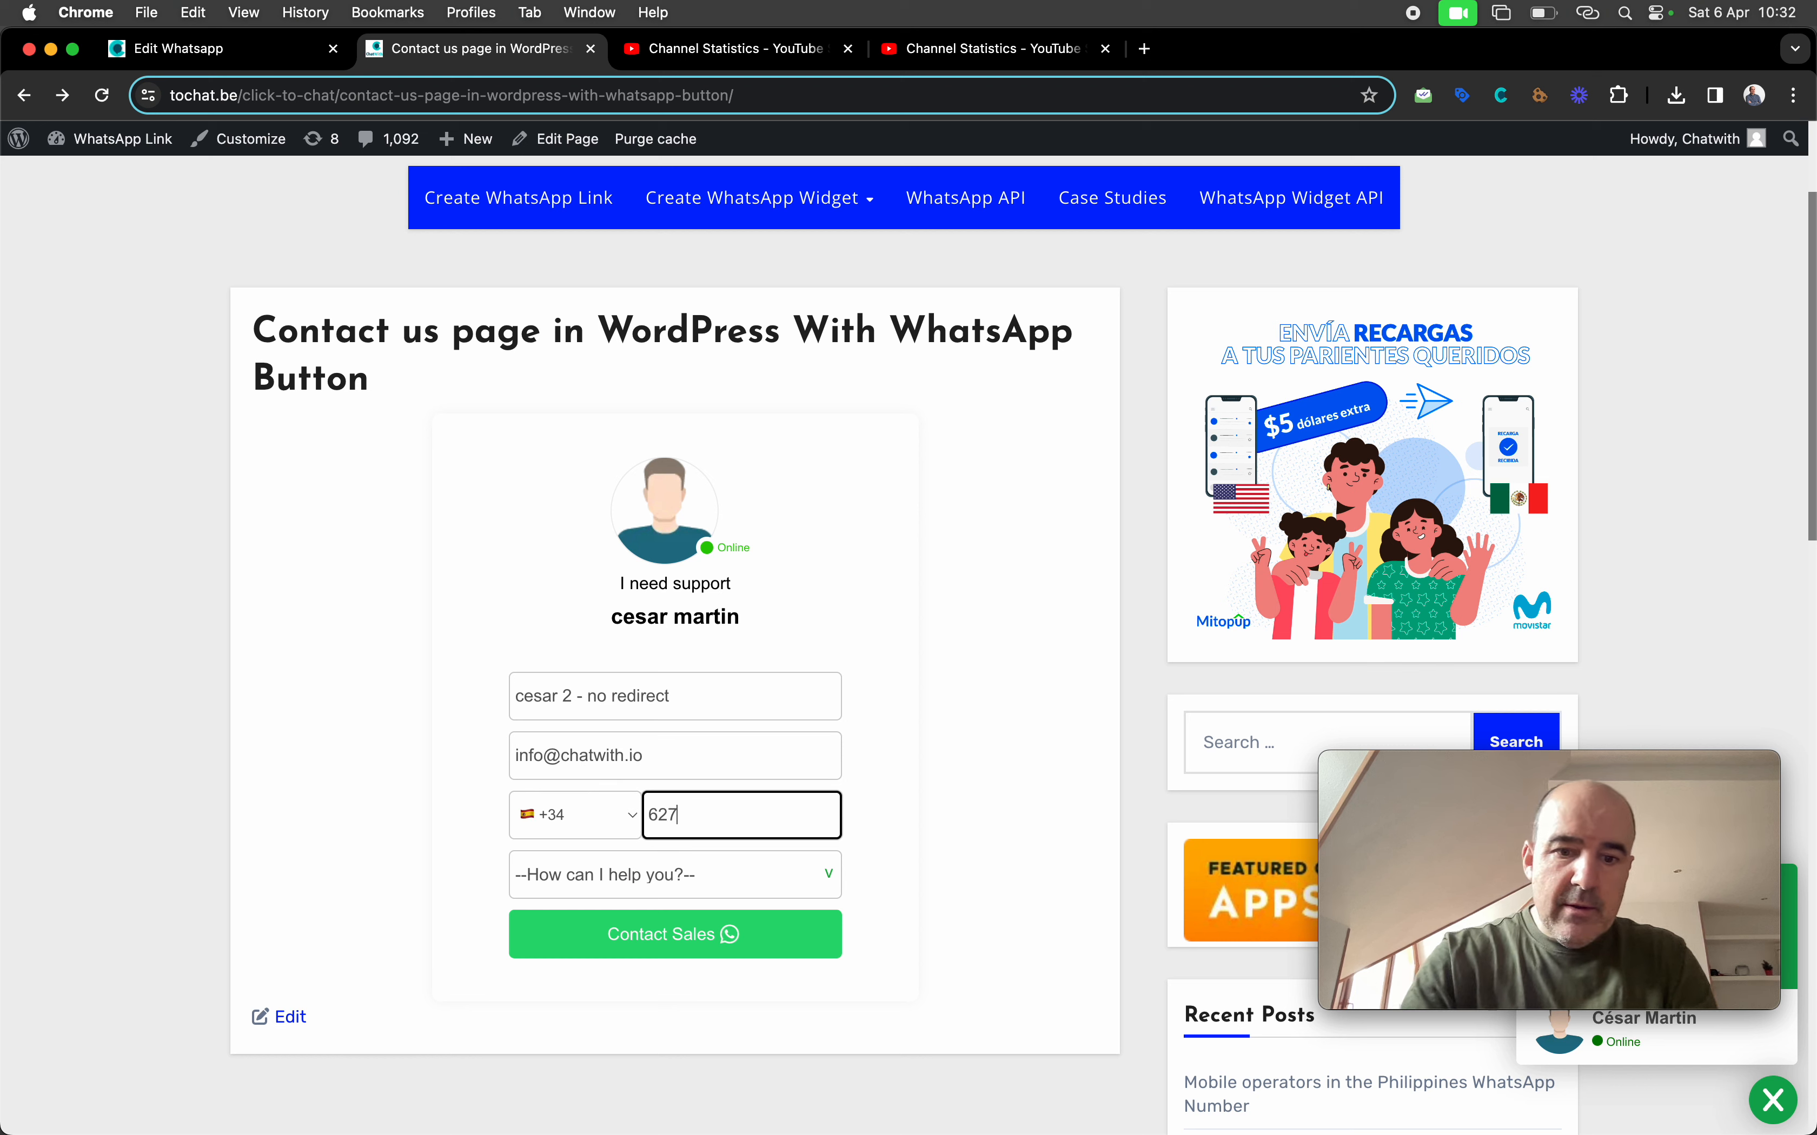
Choose Hosting as the topic and submit, confirming 'Your message has been sent' without redirect
click(652, 887)
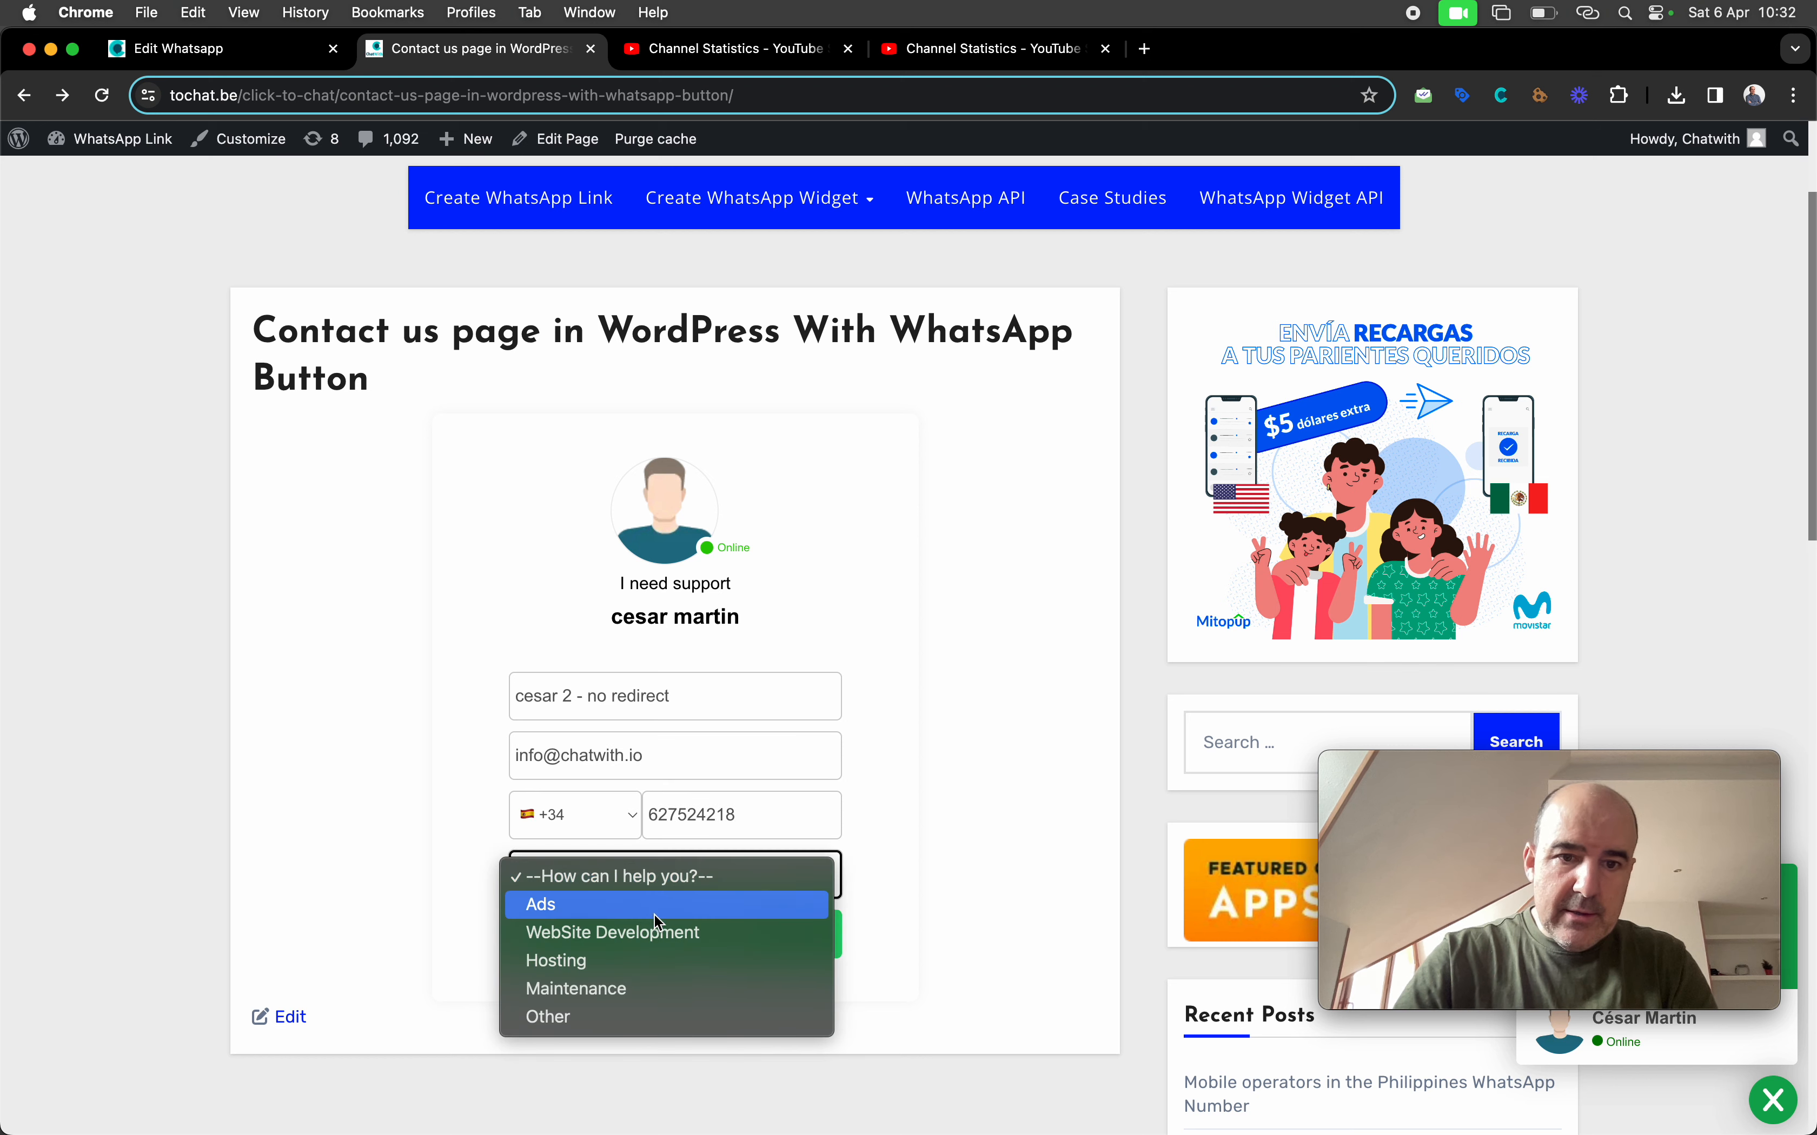
click(664, 962)
click(640, 939)
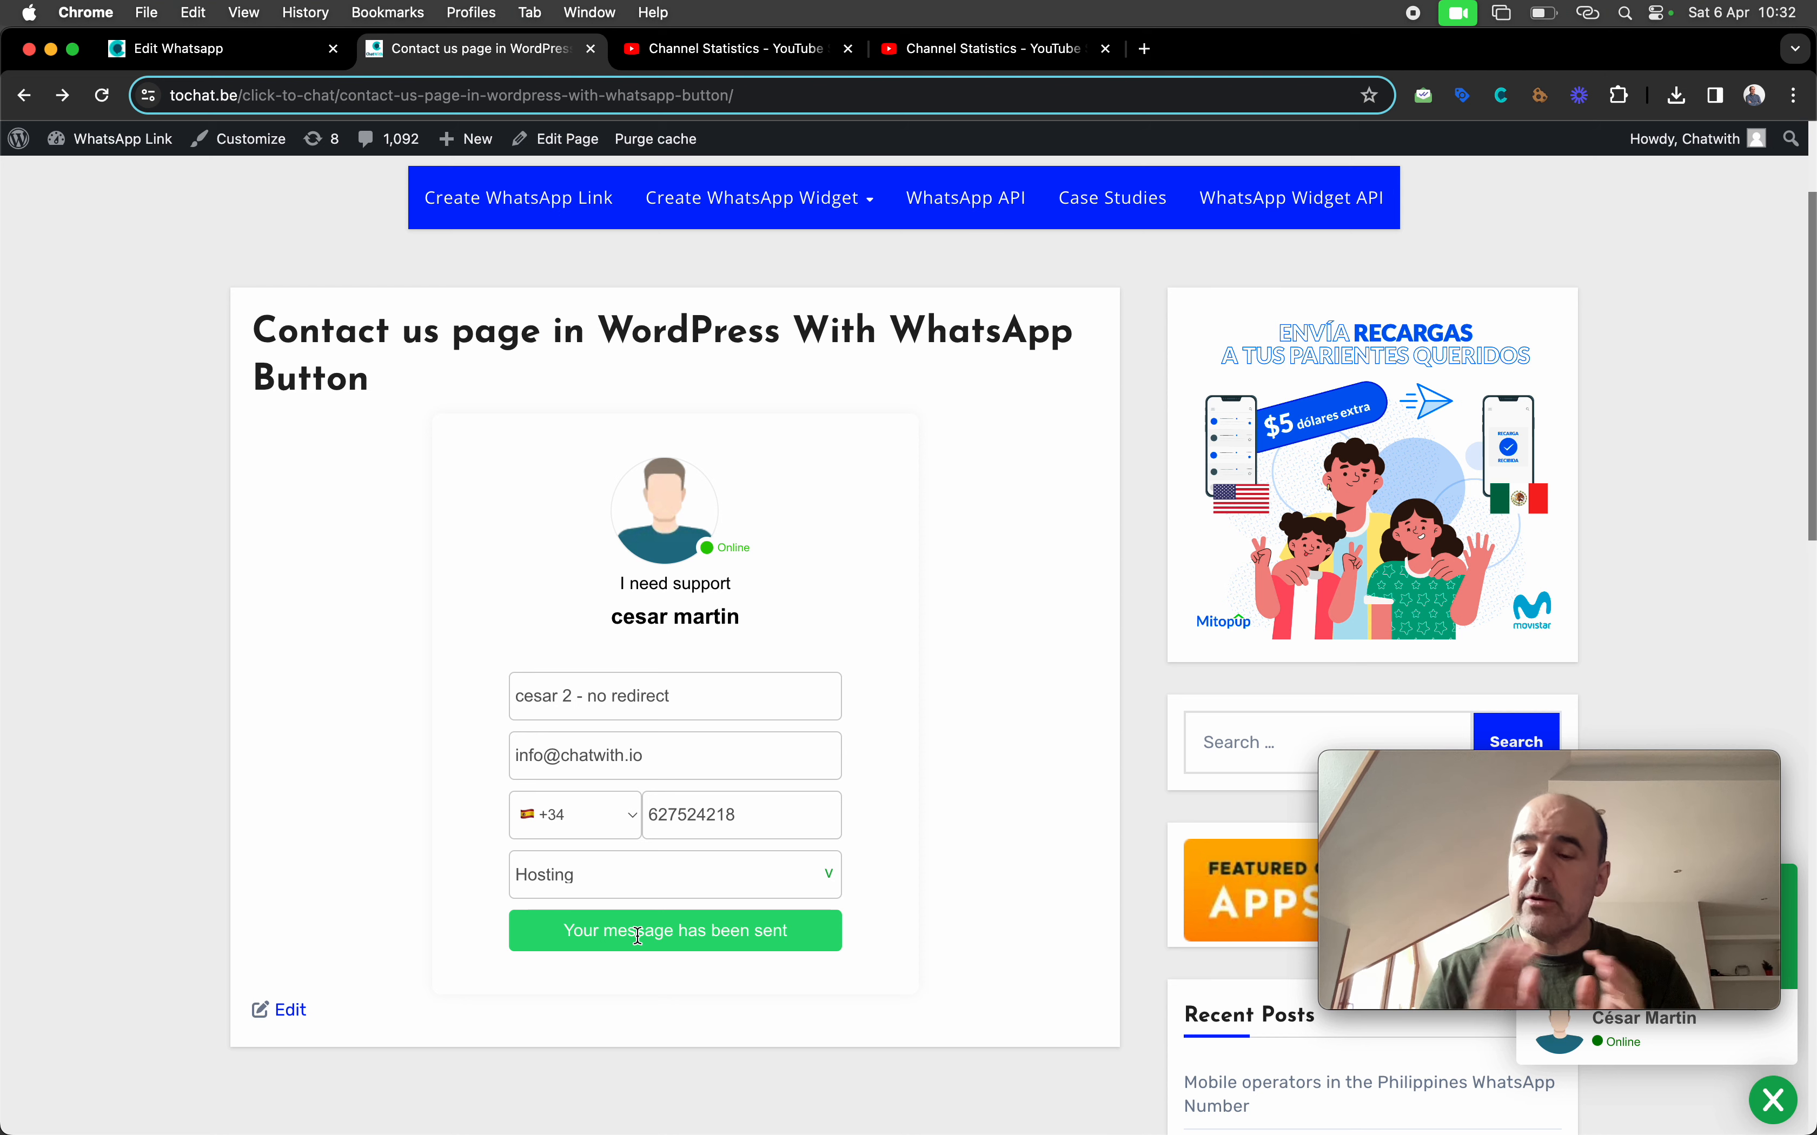
drag(567, 933, 798, 930)
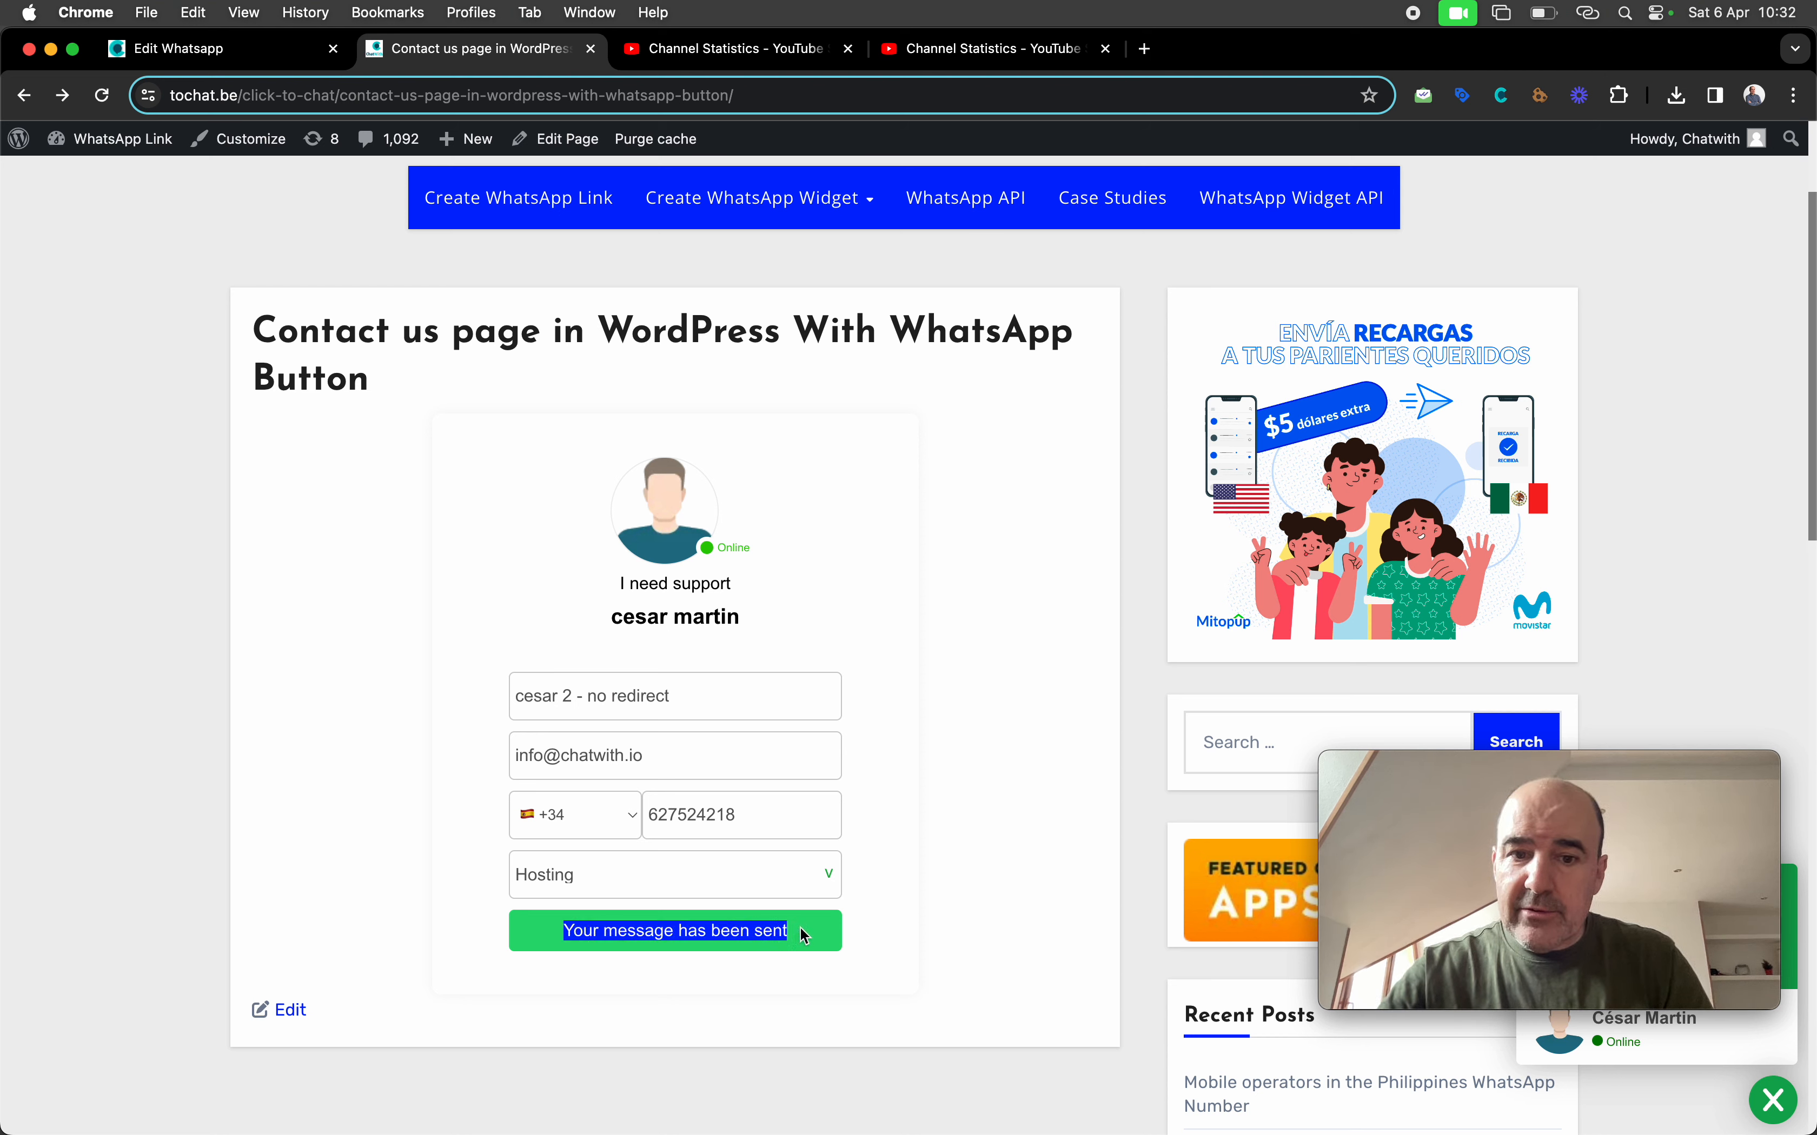
click(928, 914)
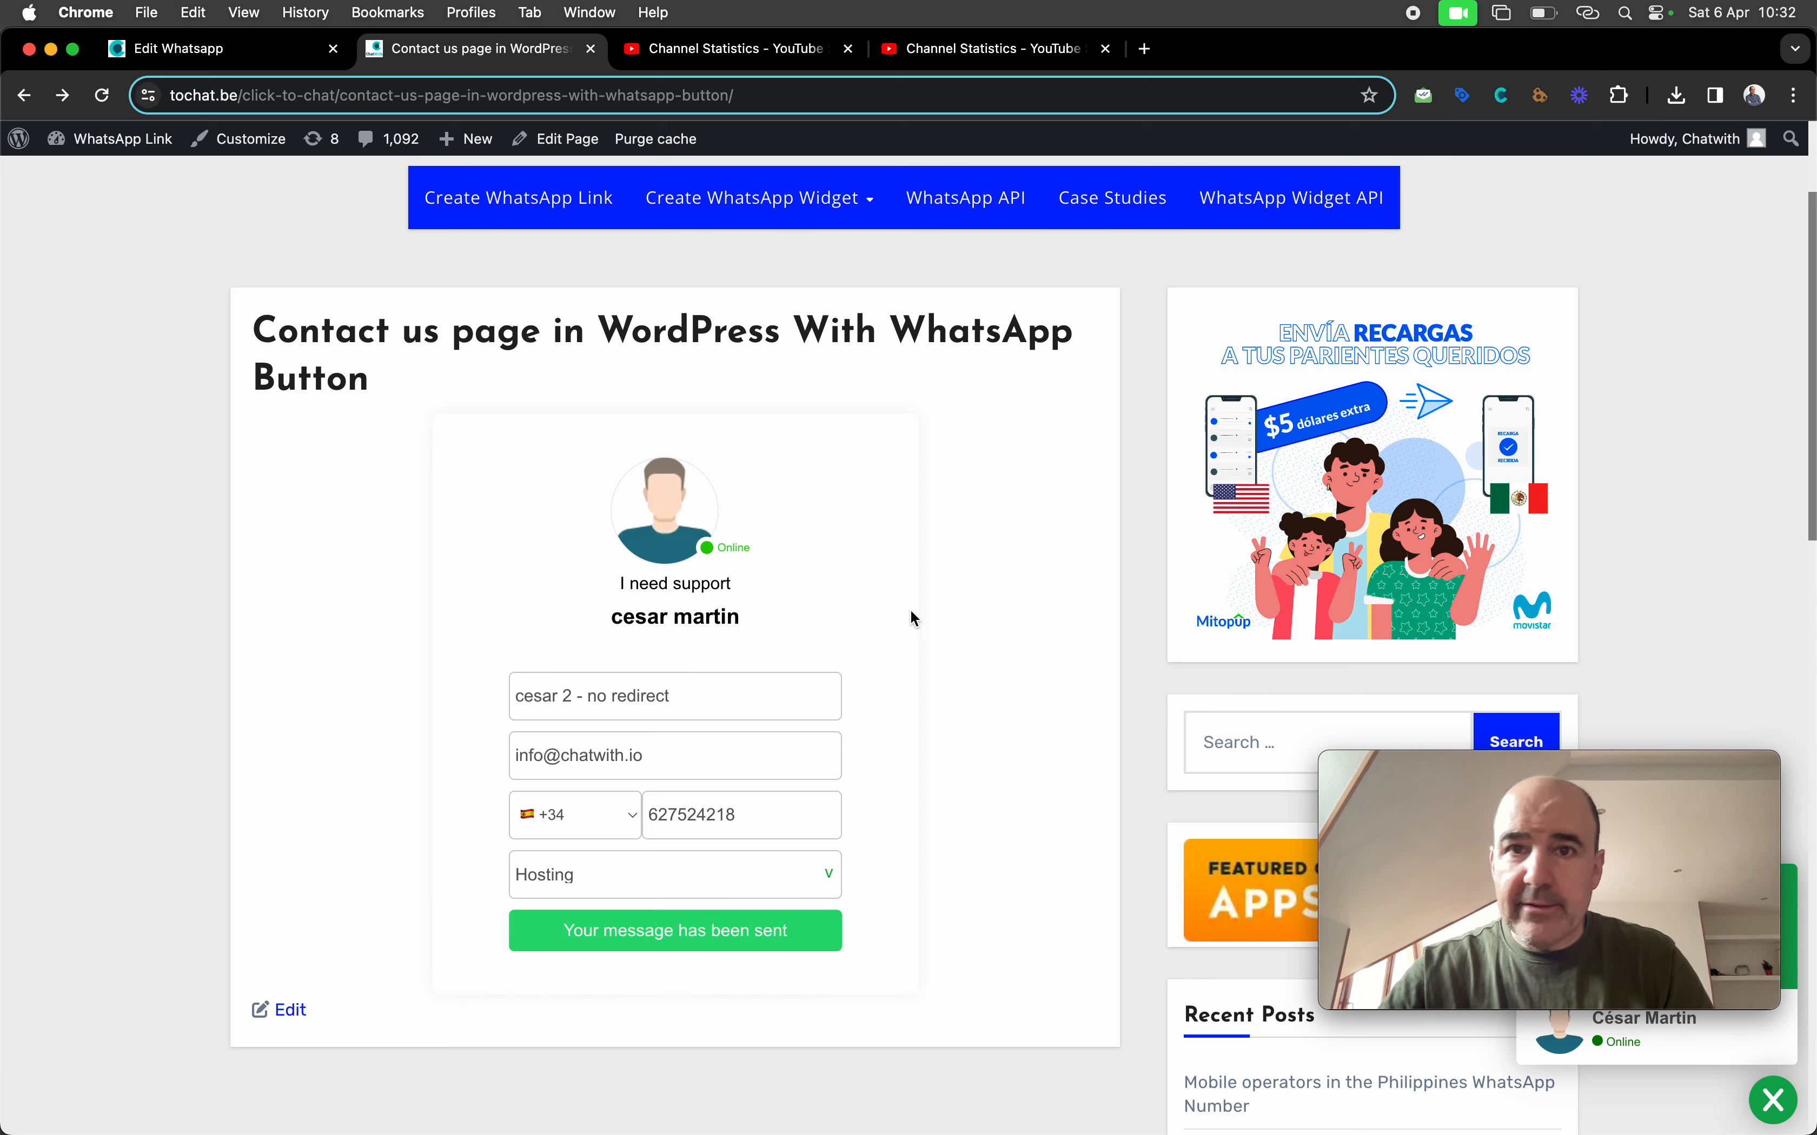
click(202, 48)
scroll(602, 513, up, 10)
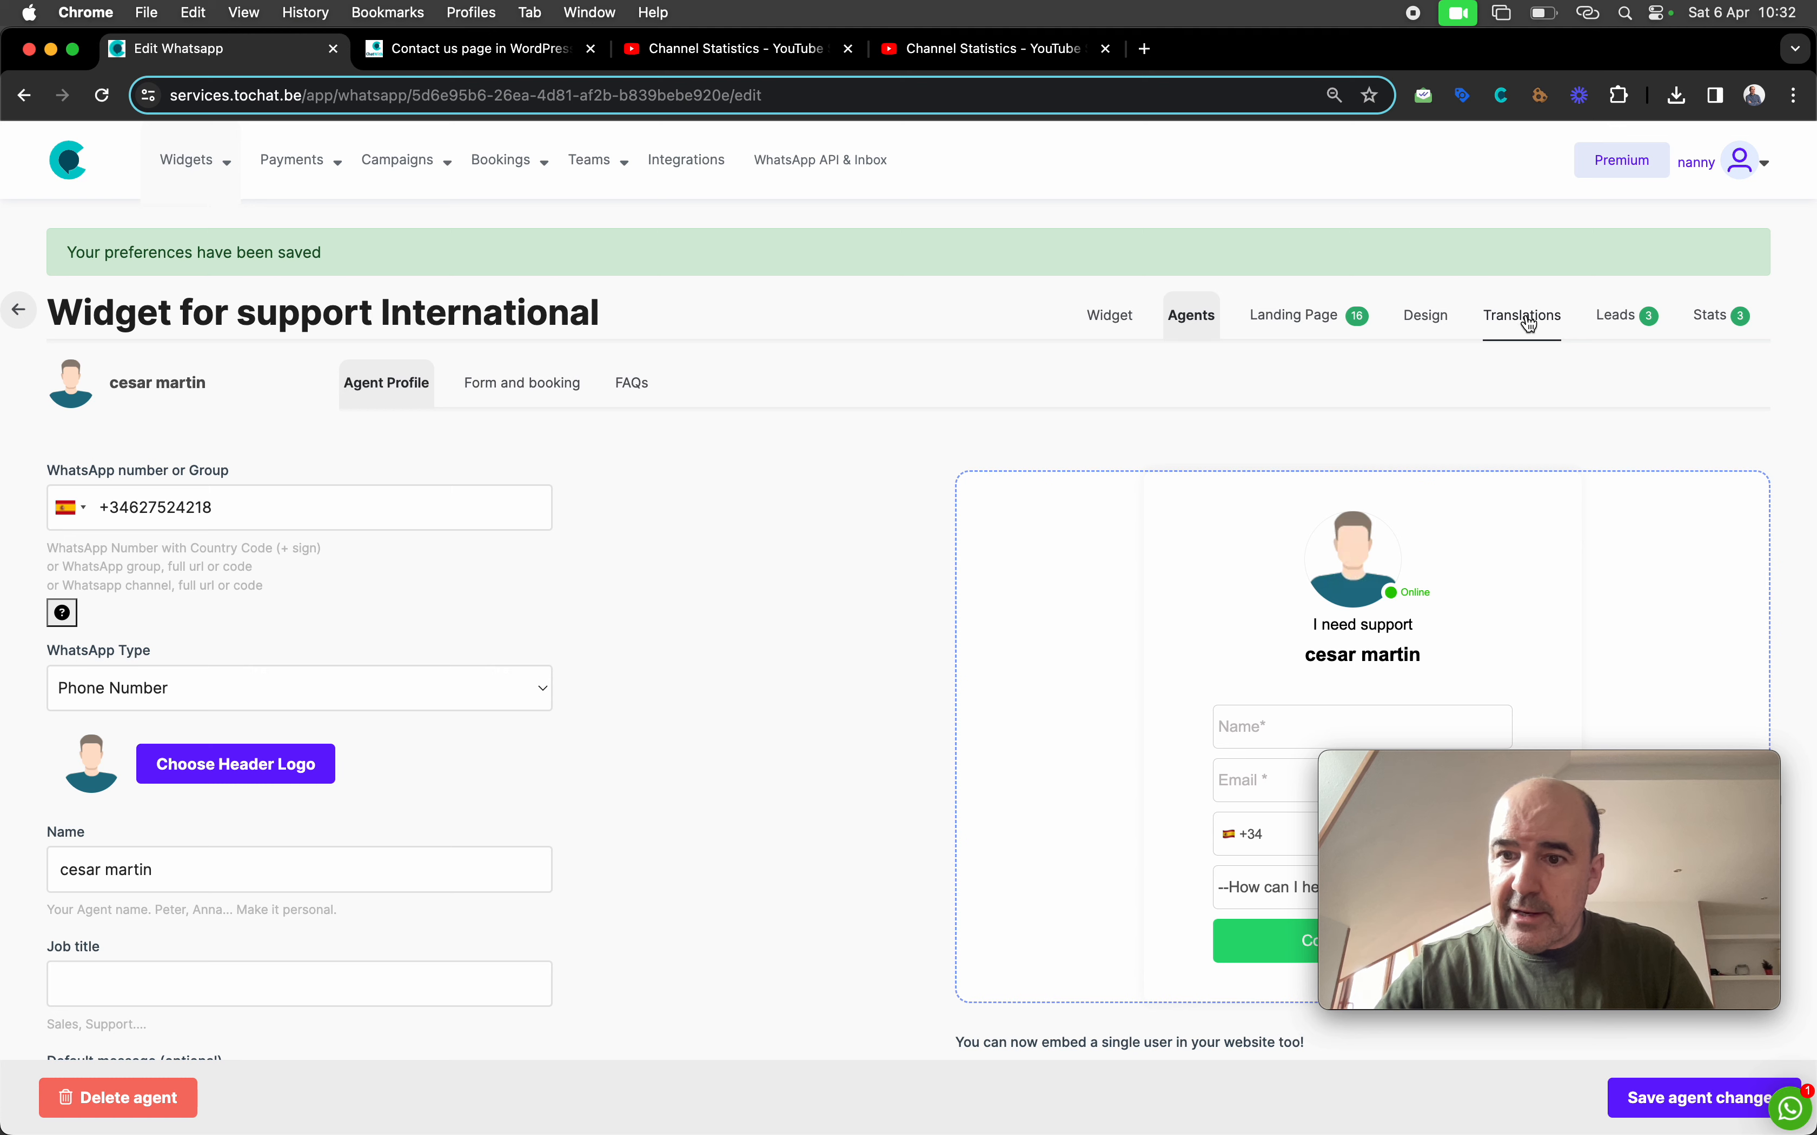
Open the widget's Translations settings and search the page for 'your'
click(1522, 317)
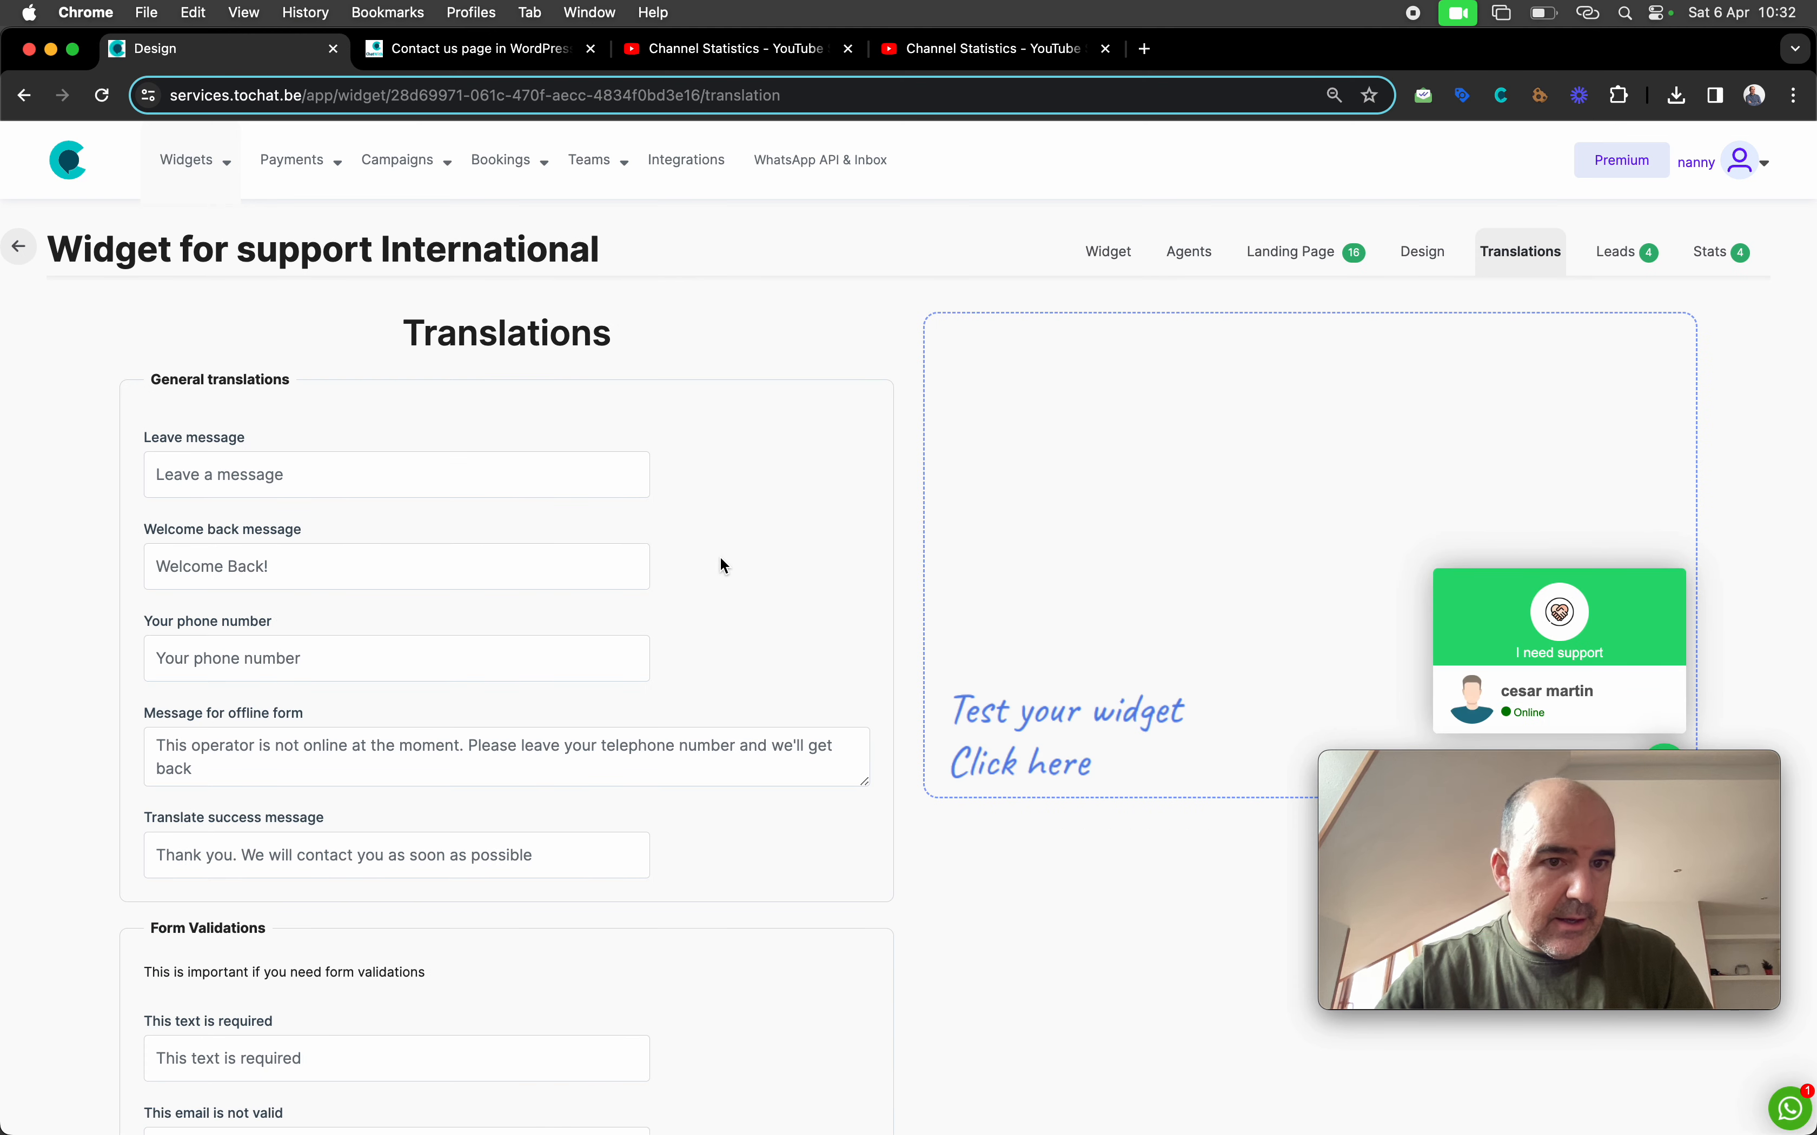
scroll(720, 556, down, 1)
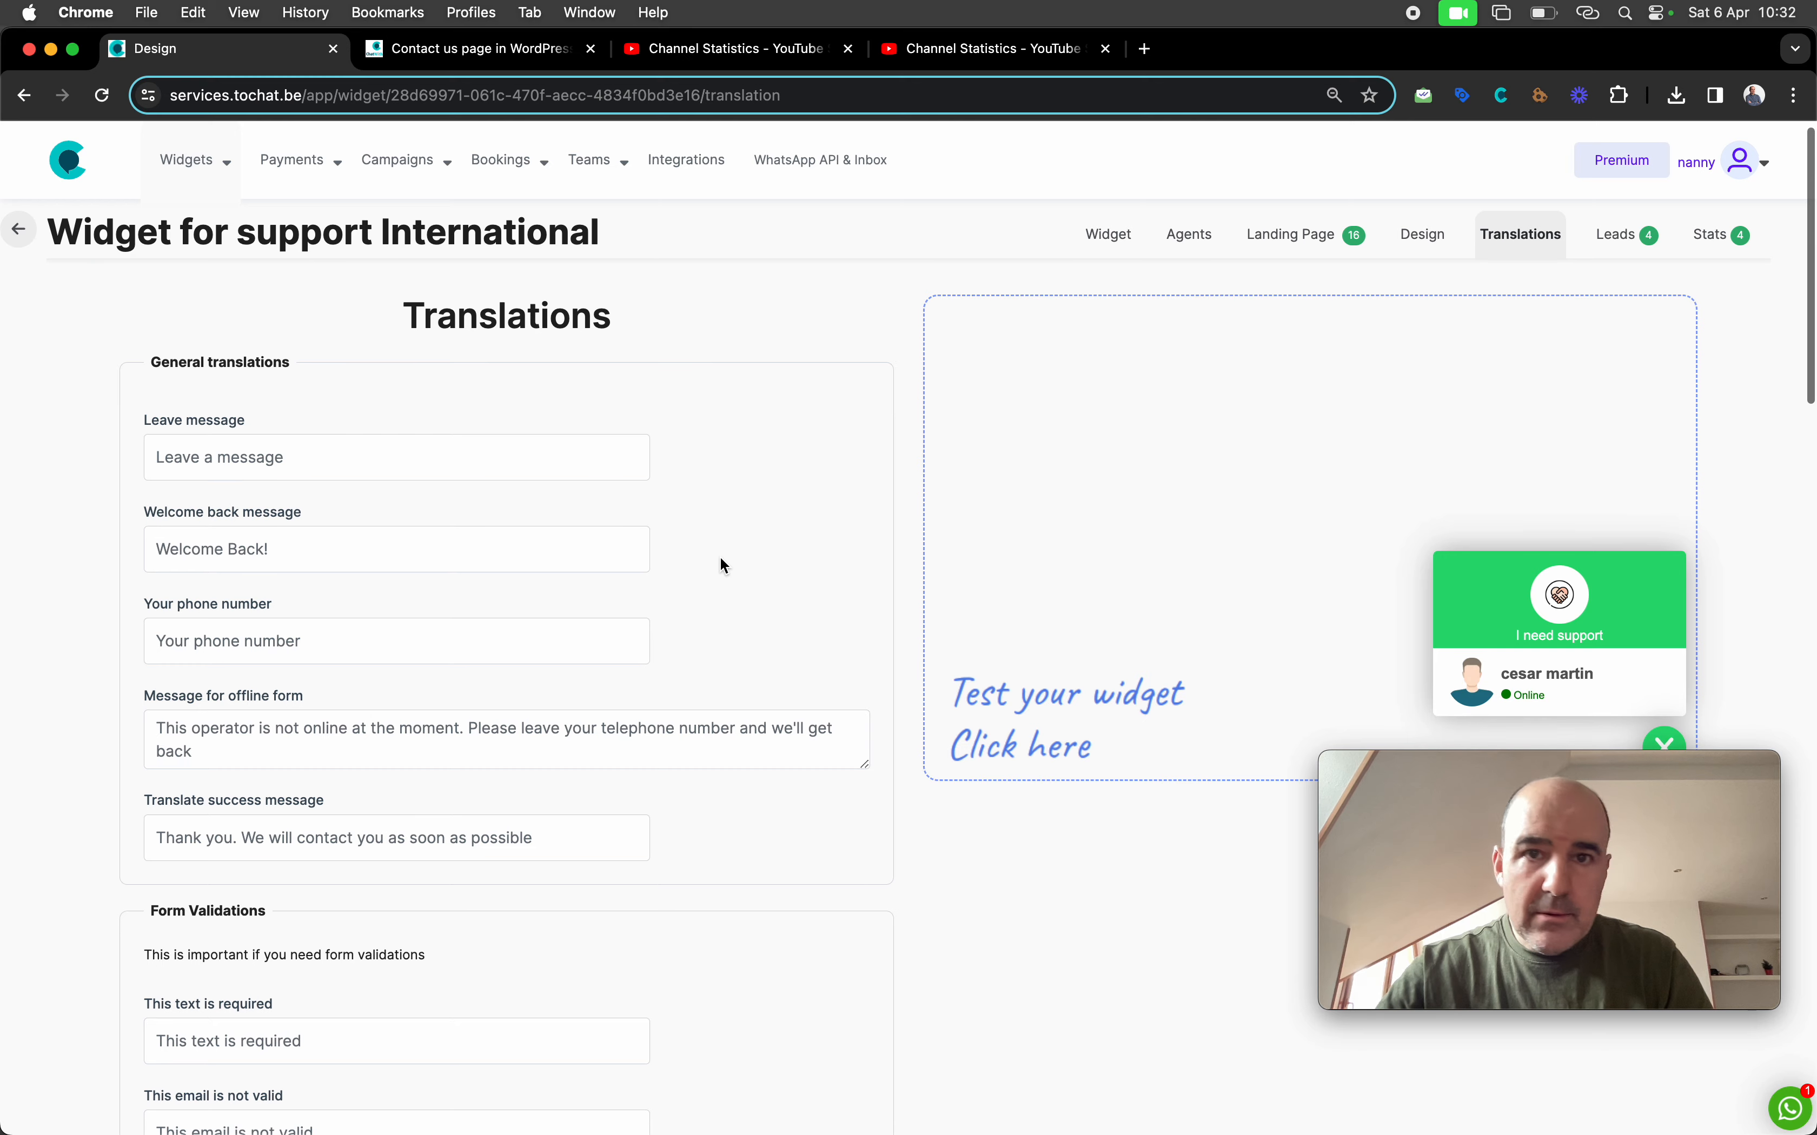
click(494, 50)
click(214, 54)
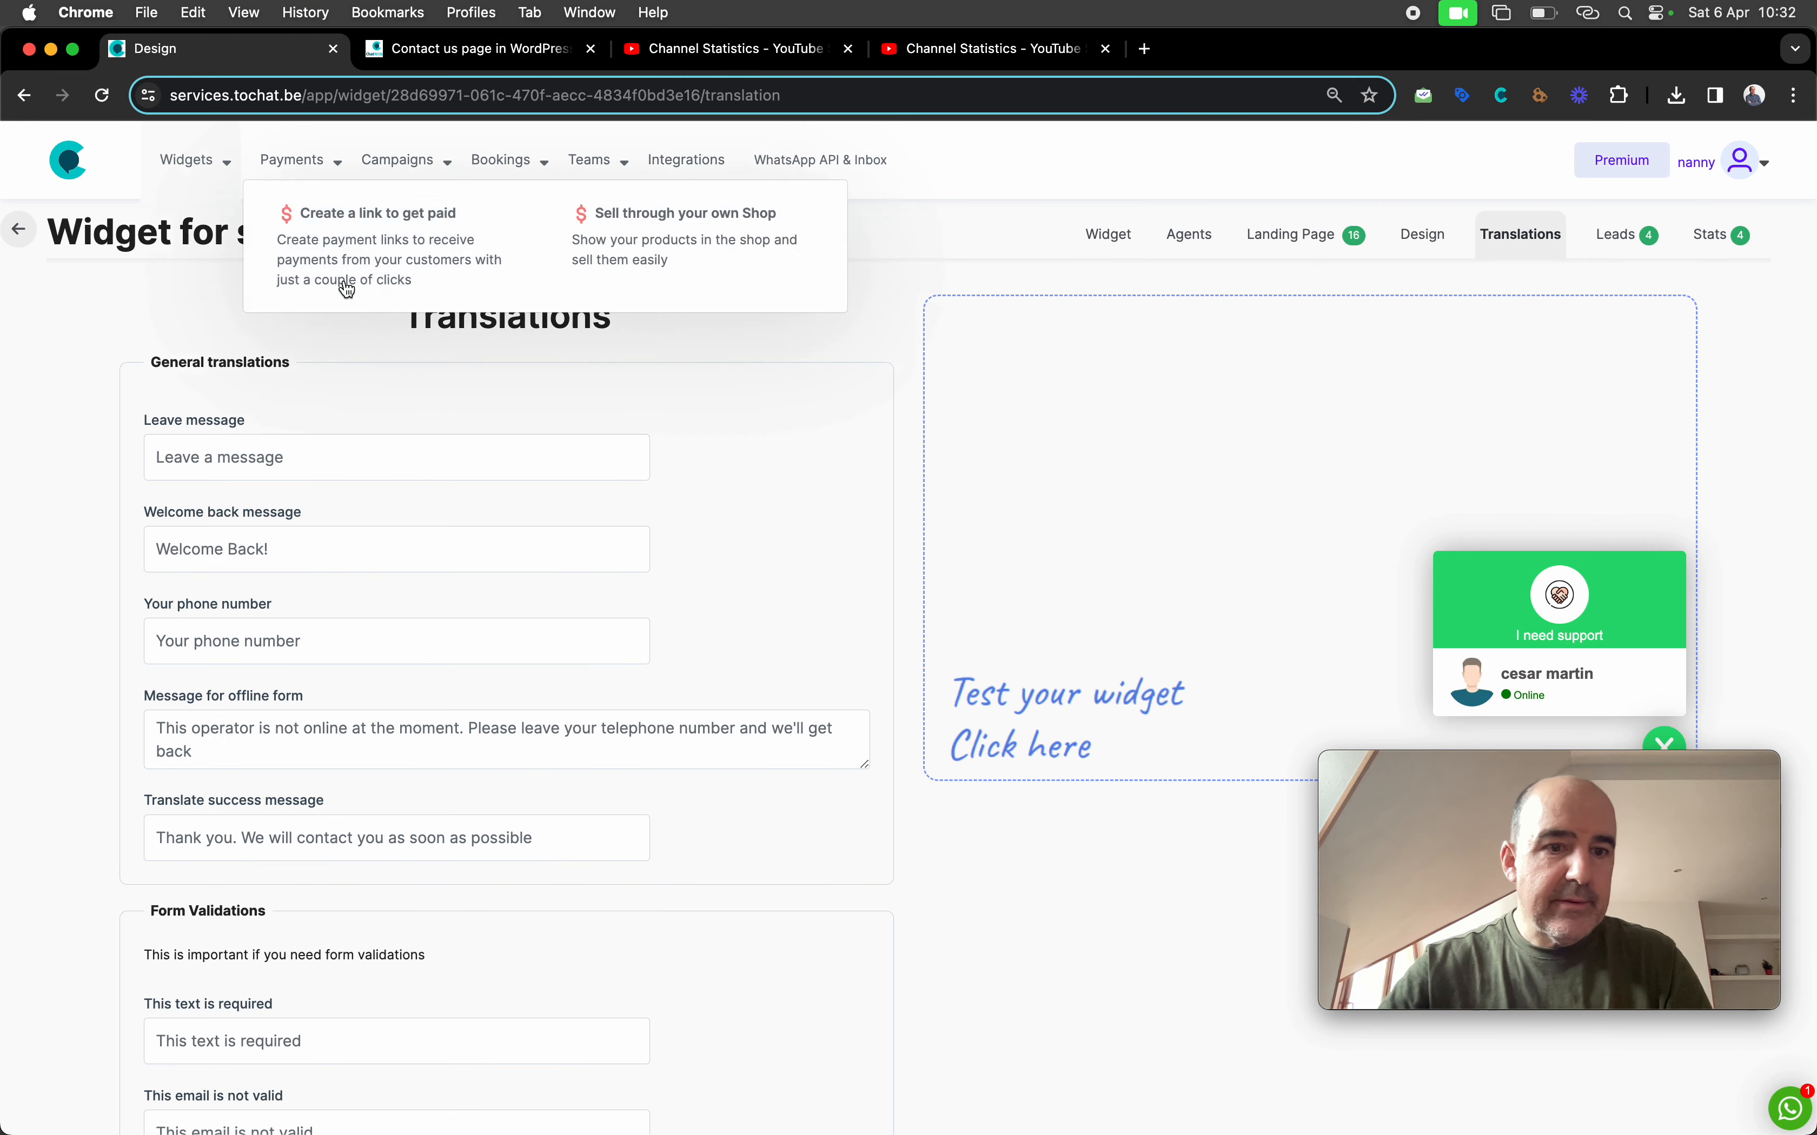
key(super+f)
text(your)
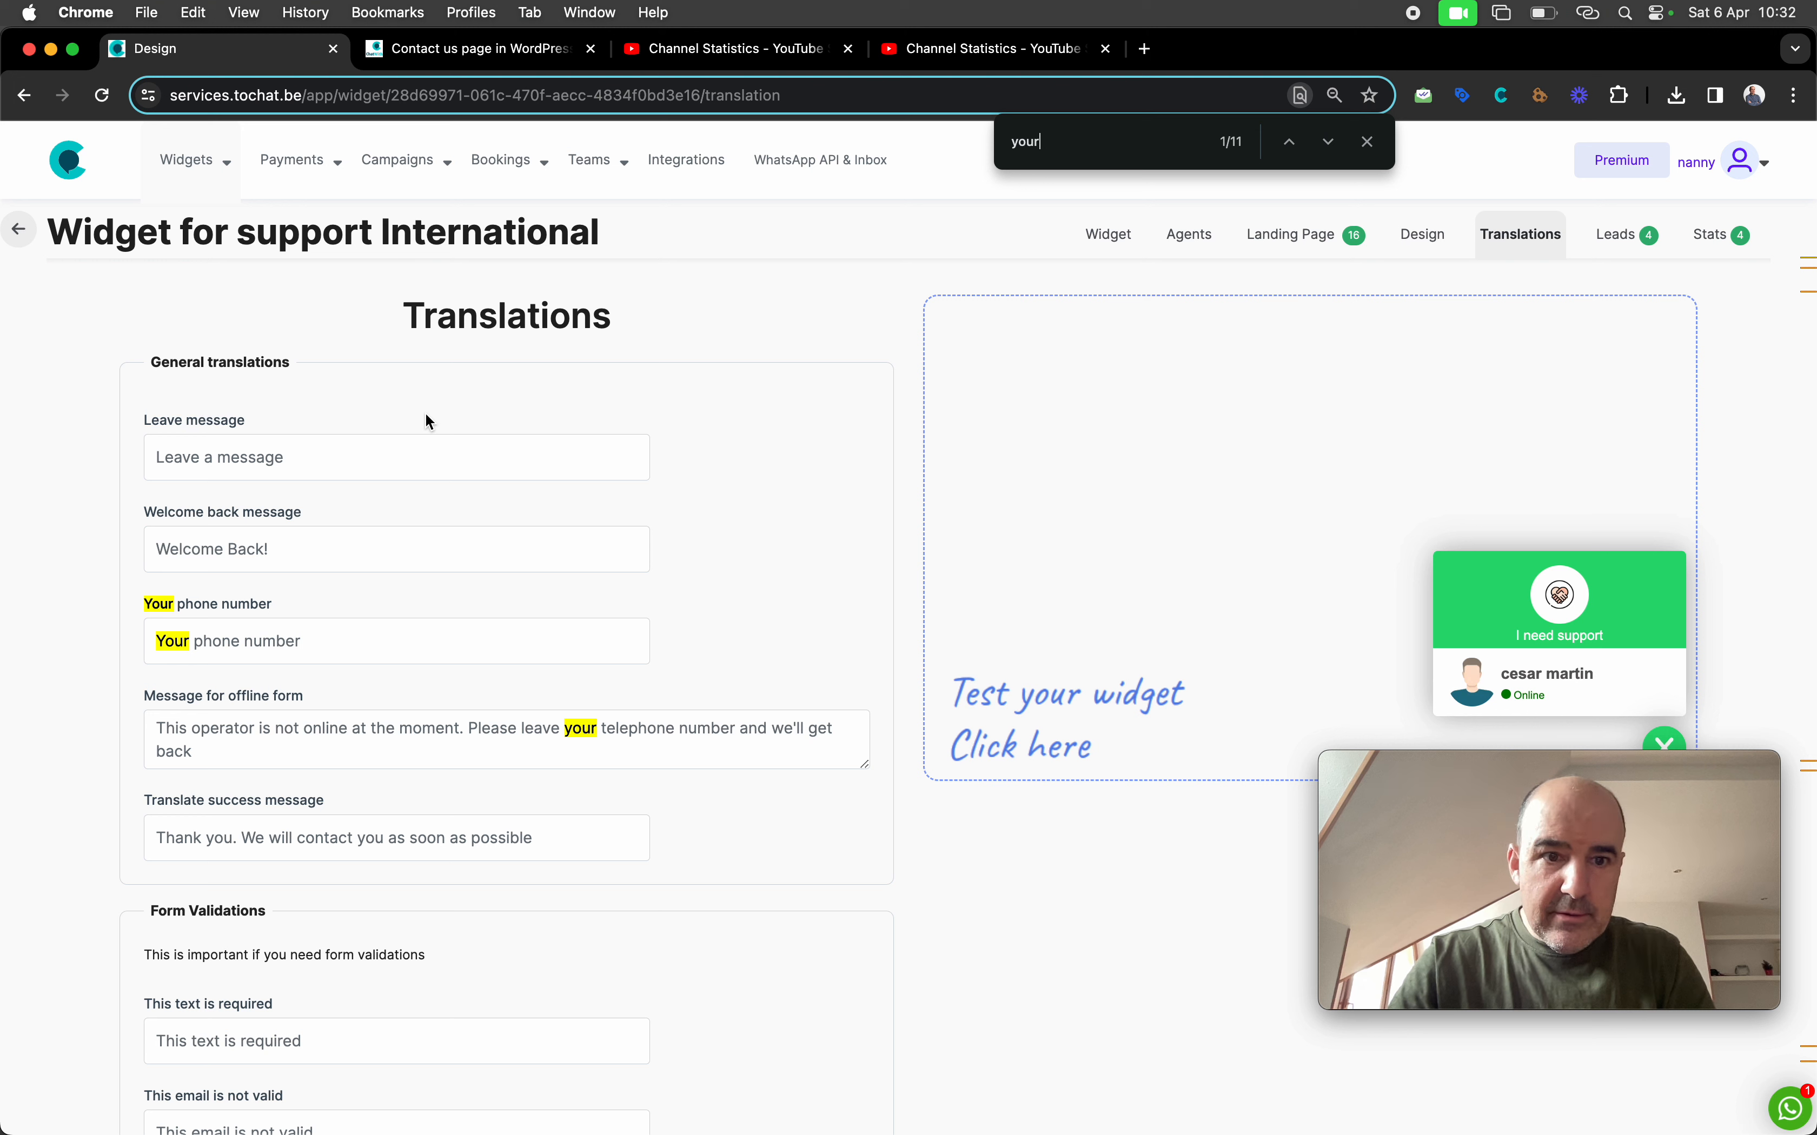
Replace the offline-form message with 'Thank you for your message. We will contact you ASAP.' and save
click(427, 742)
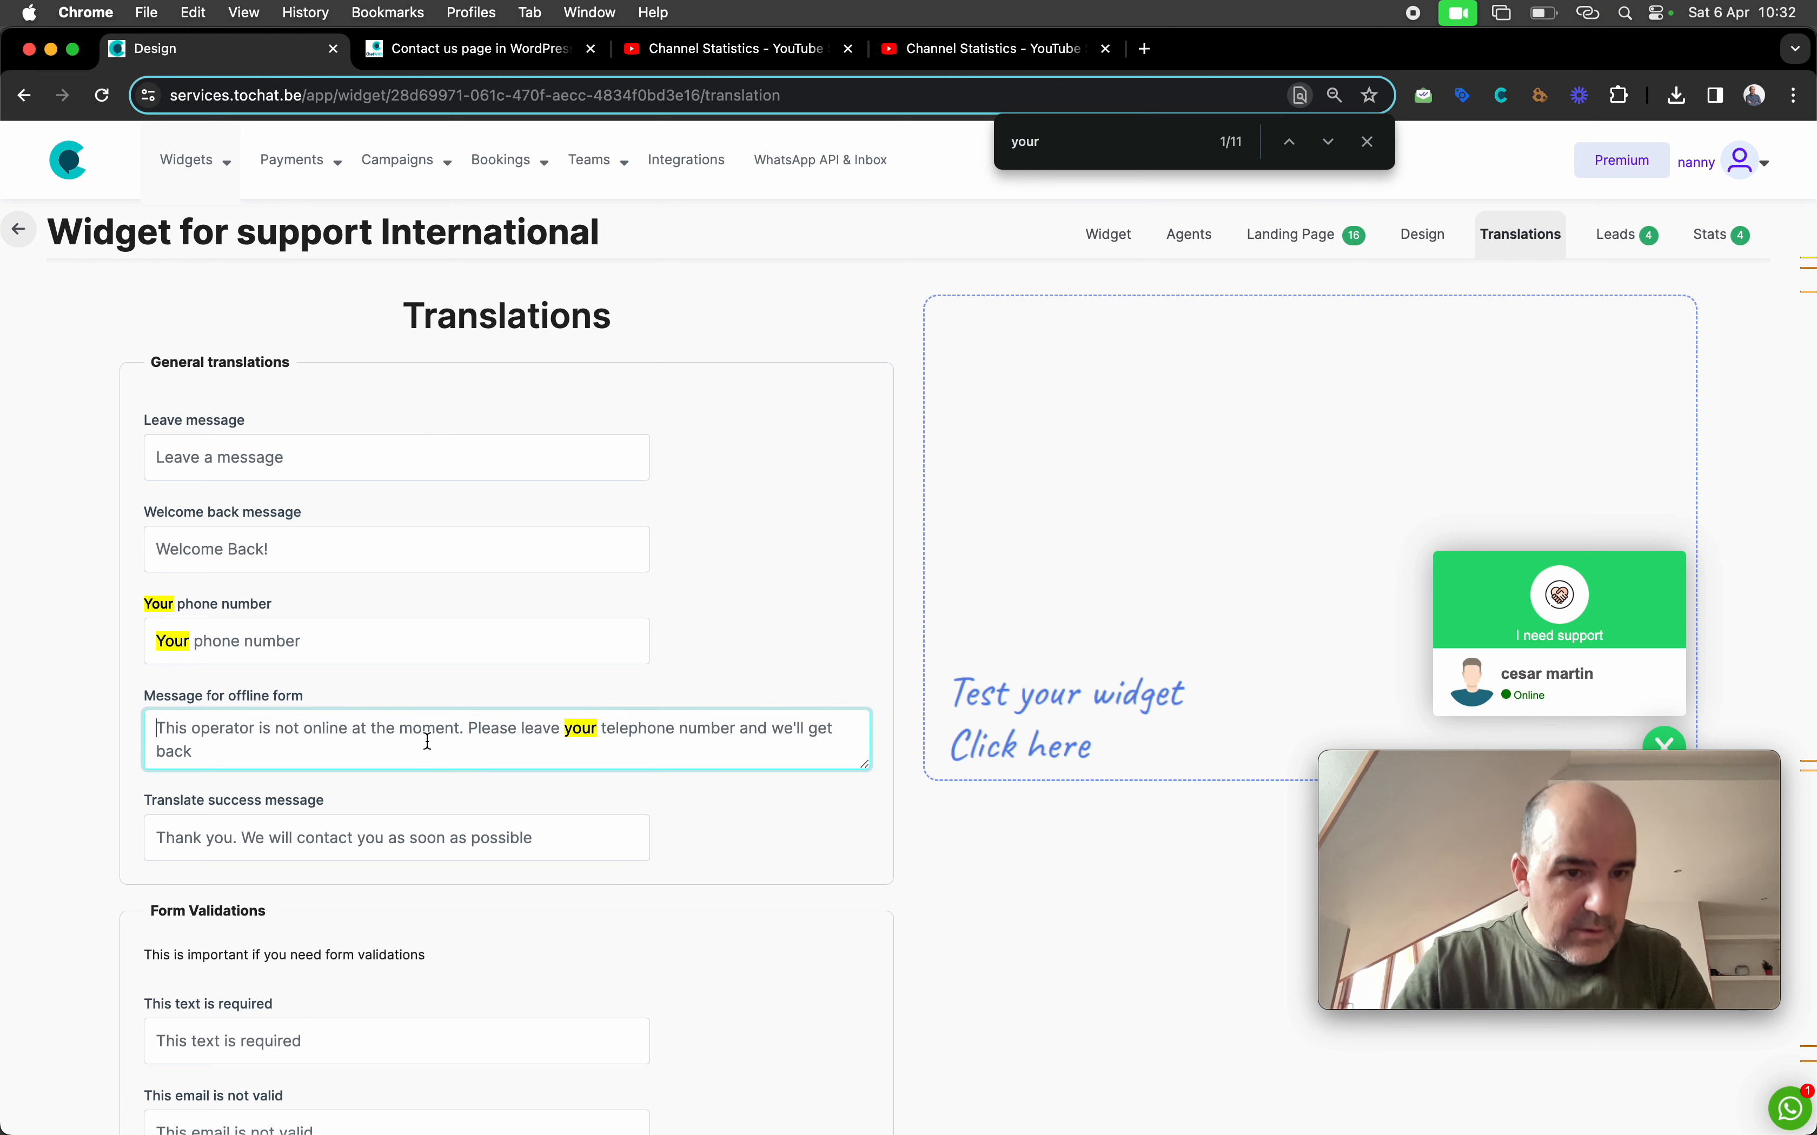
key(super+a)
text(Tha)
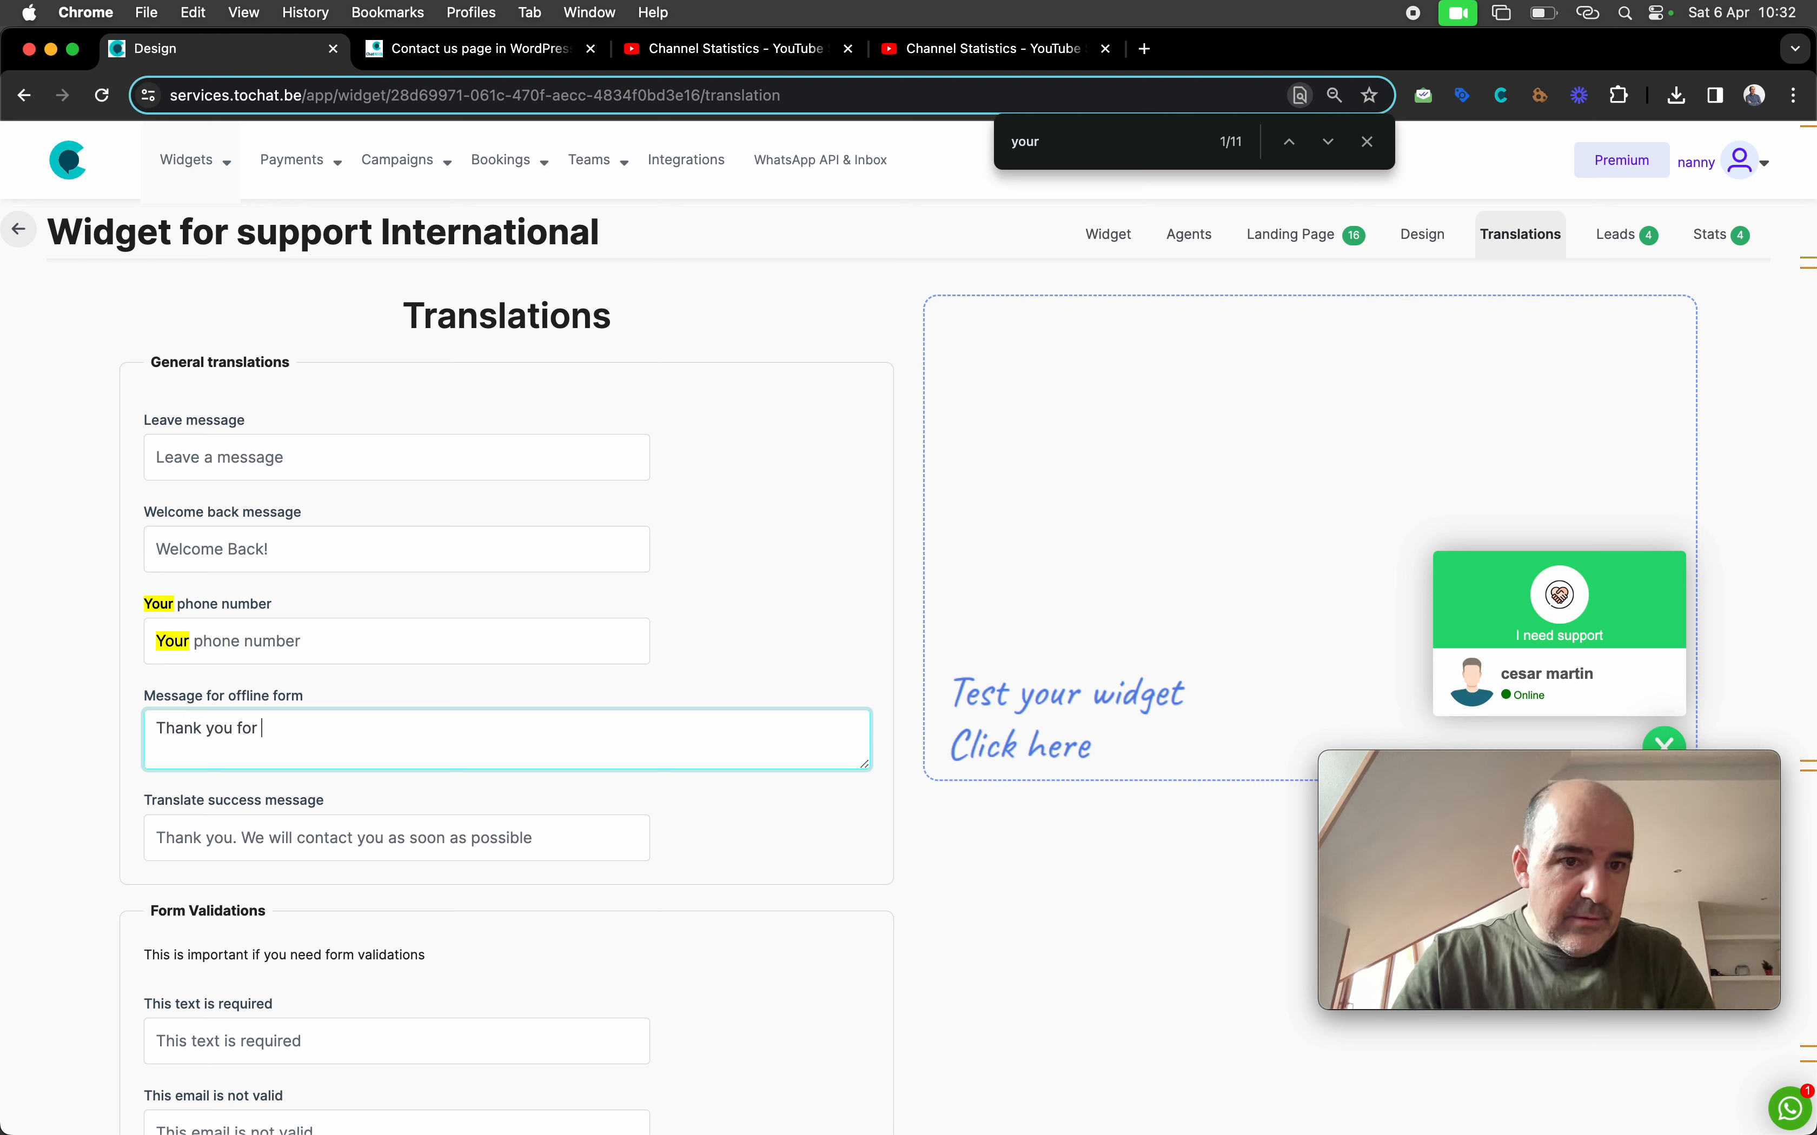
text(nk you for your messag)
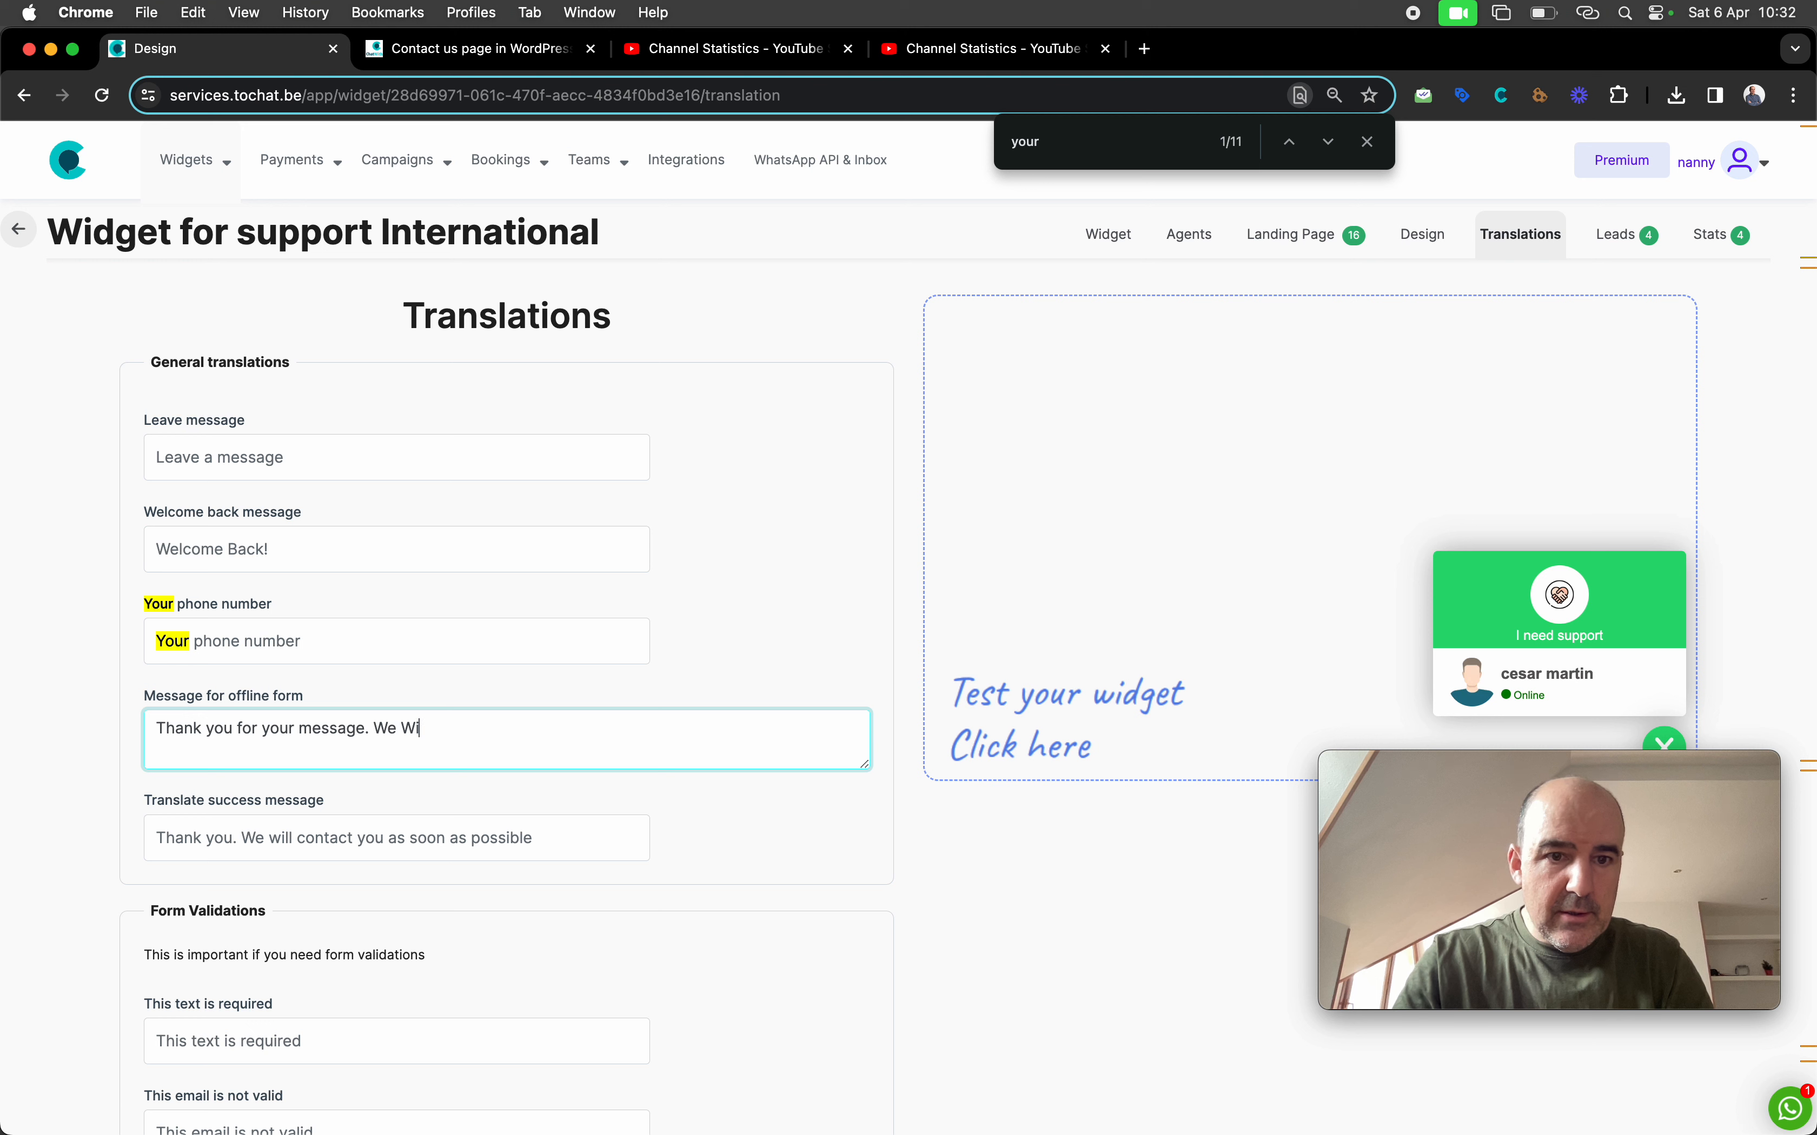
text(e. We will contact you ASAP.)
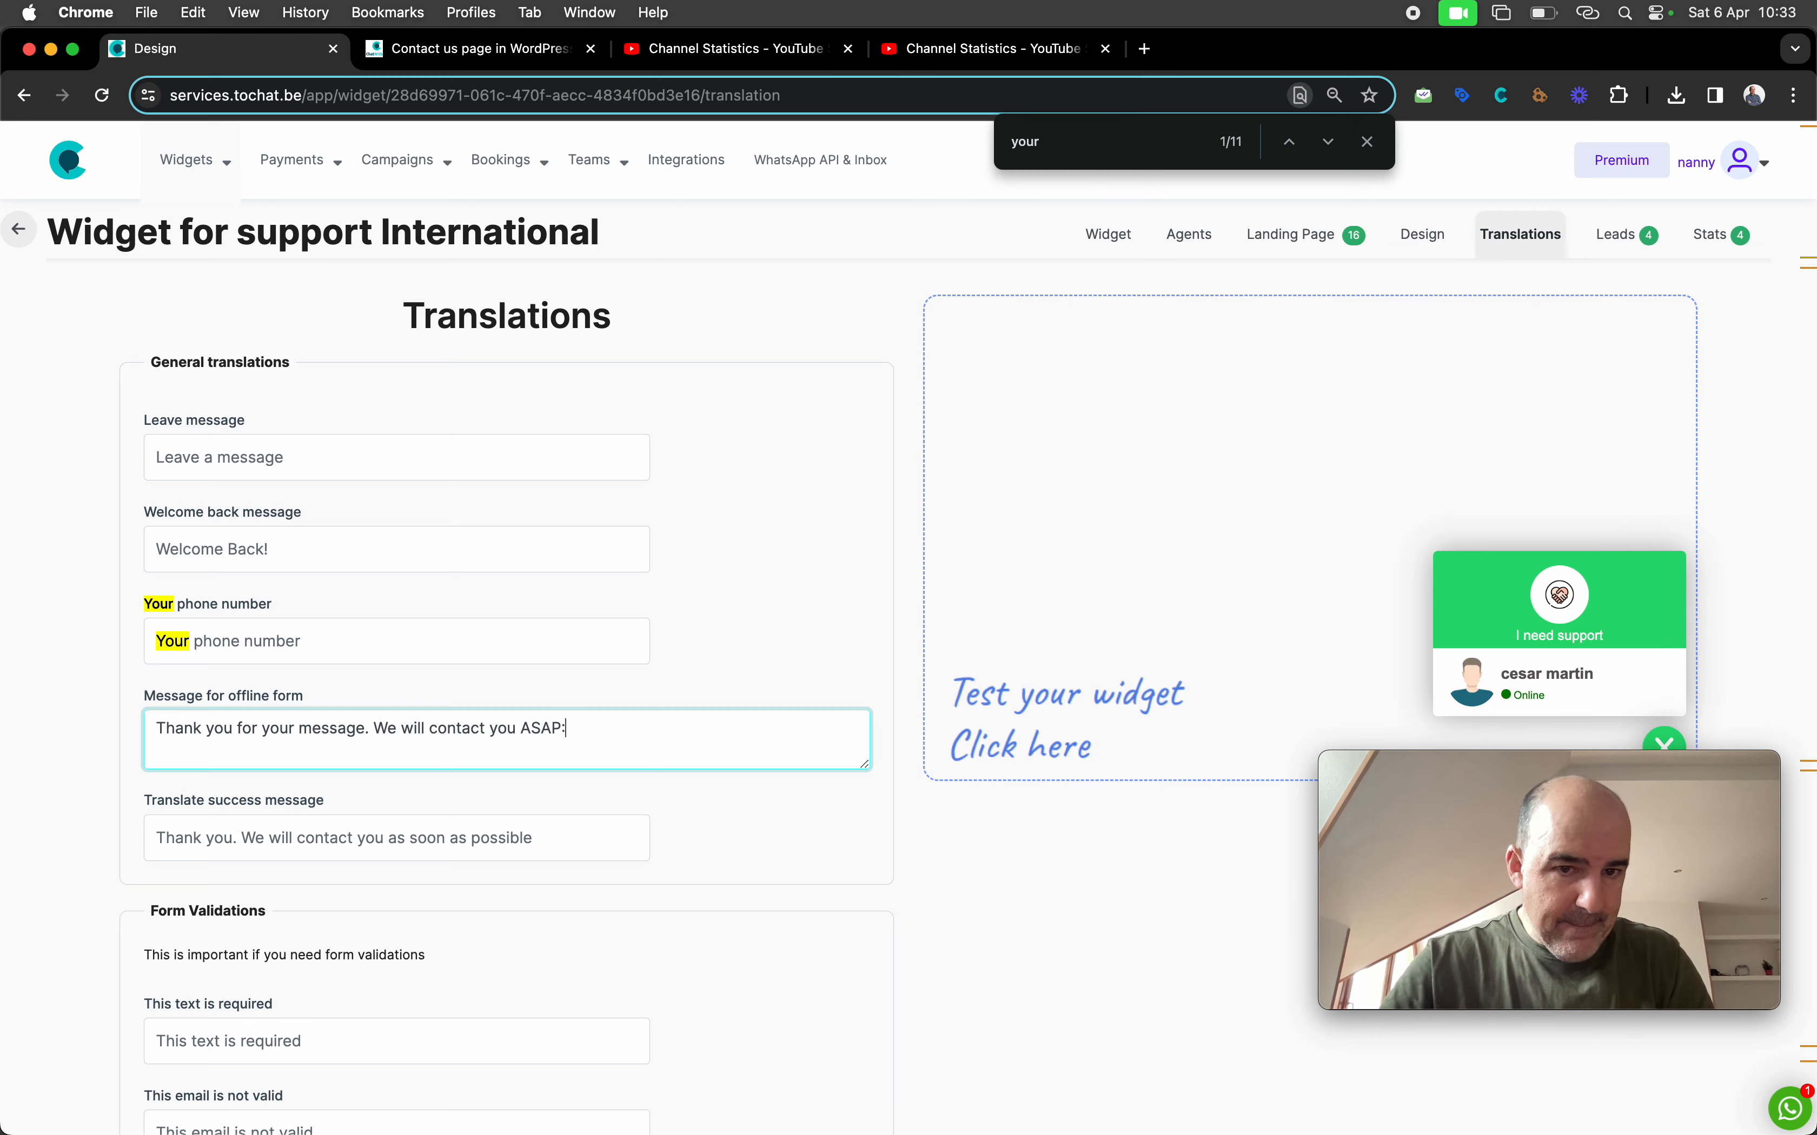
scroll(757, 908, down, 20)
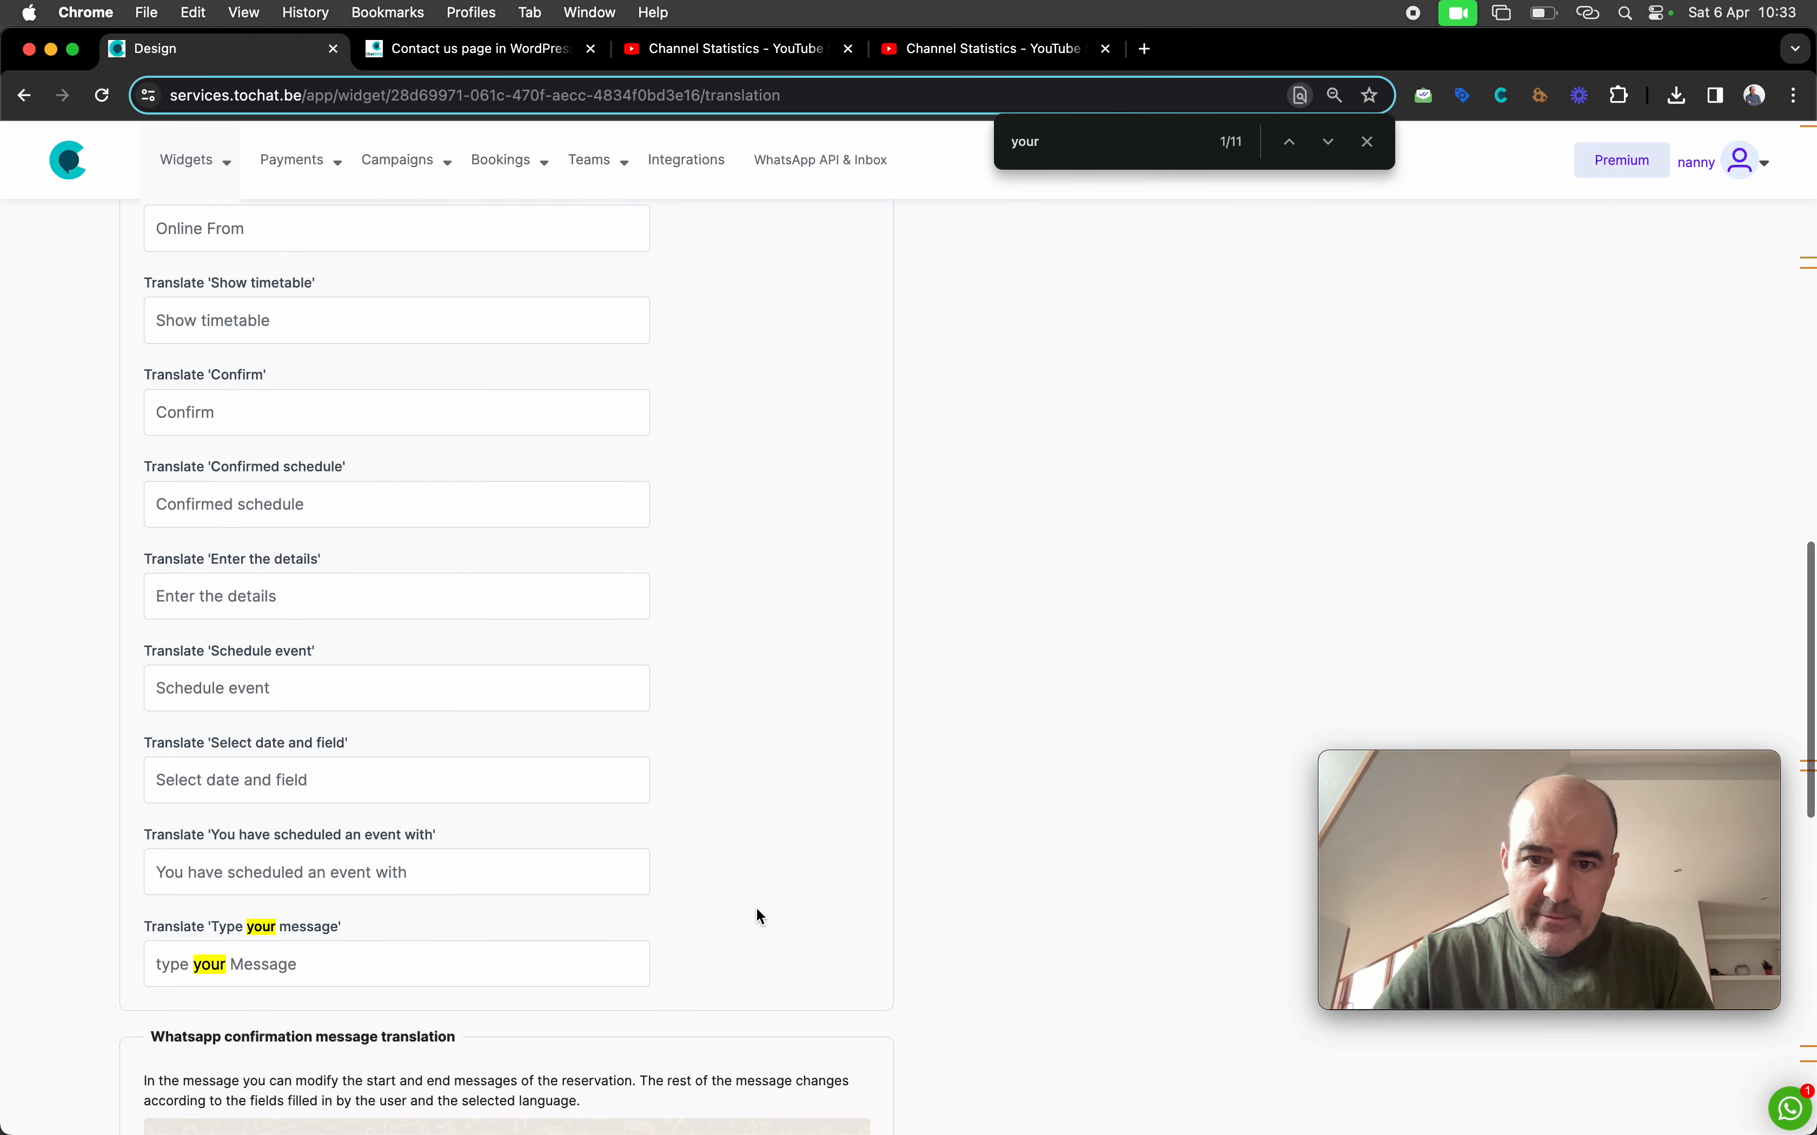
click(518, 666)
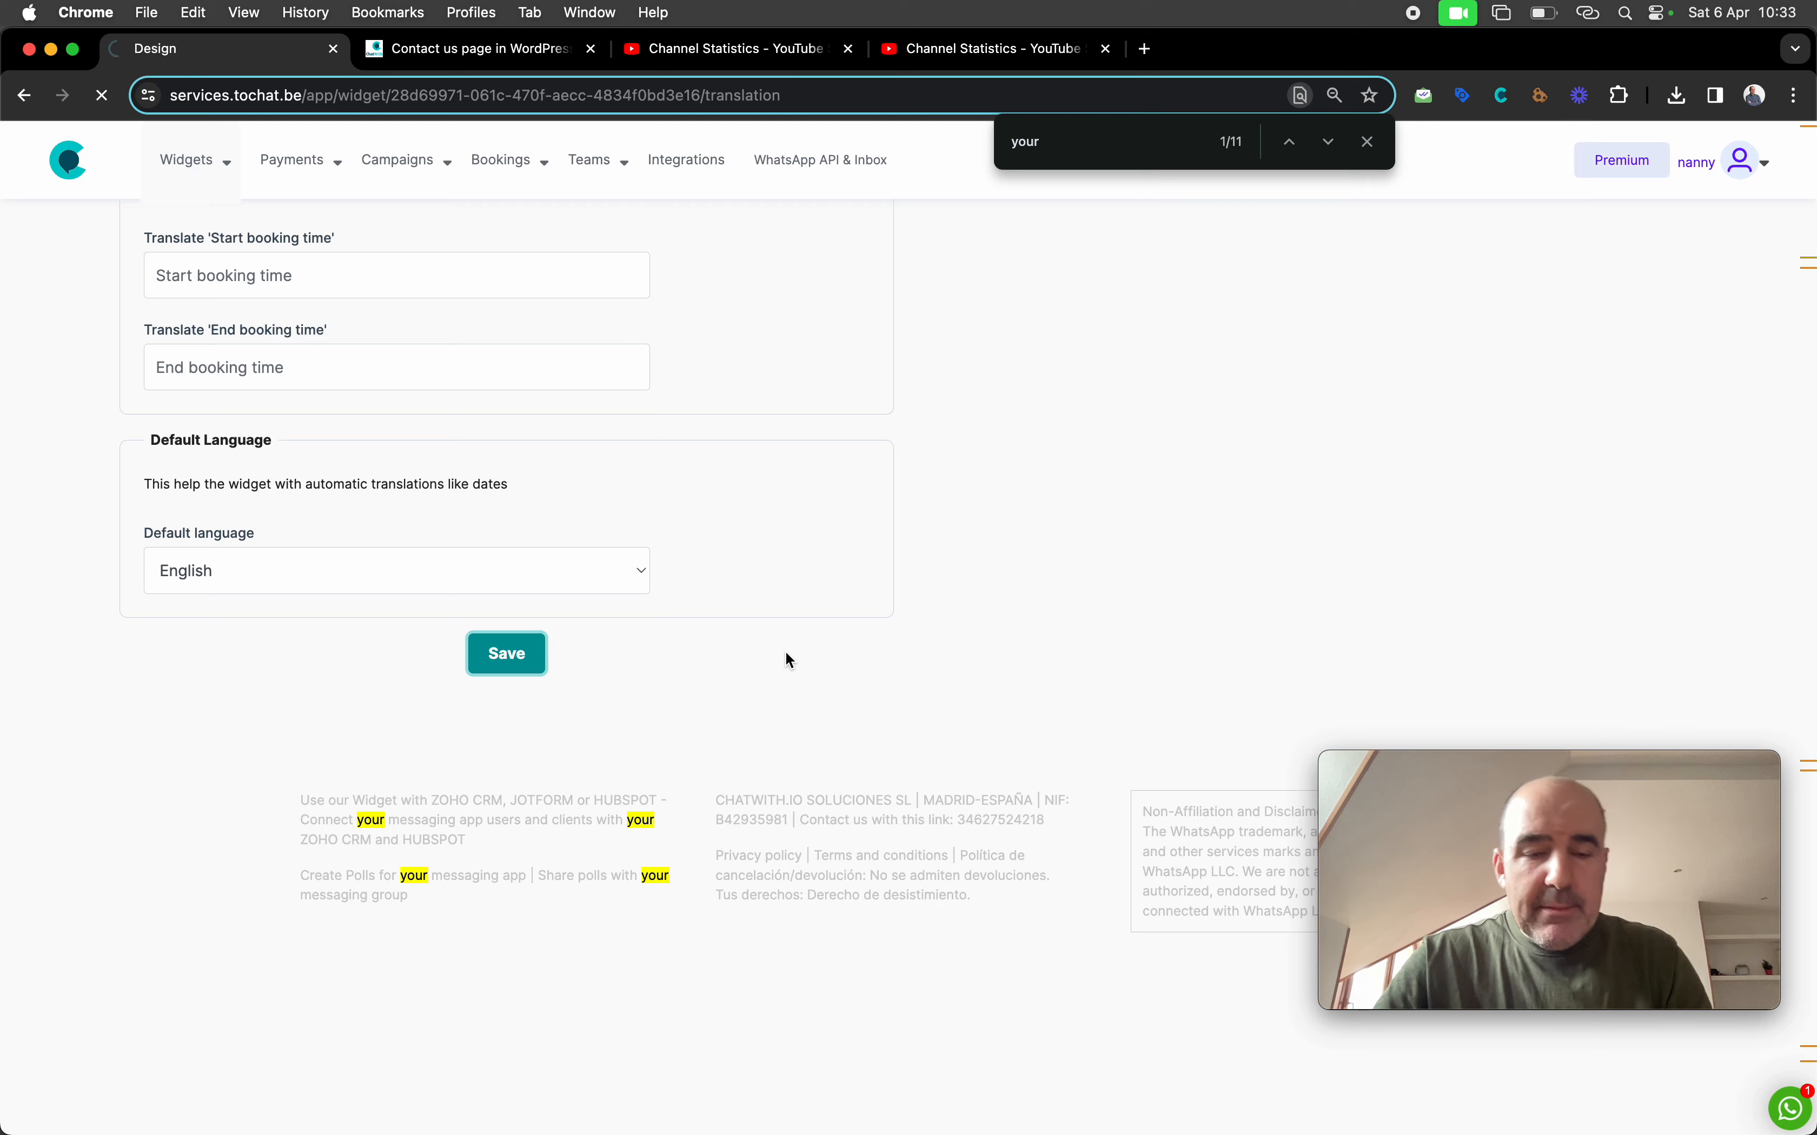
scroll(786, 655, down, 15)
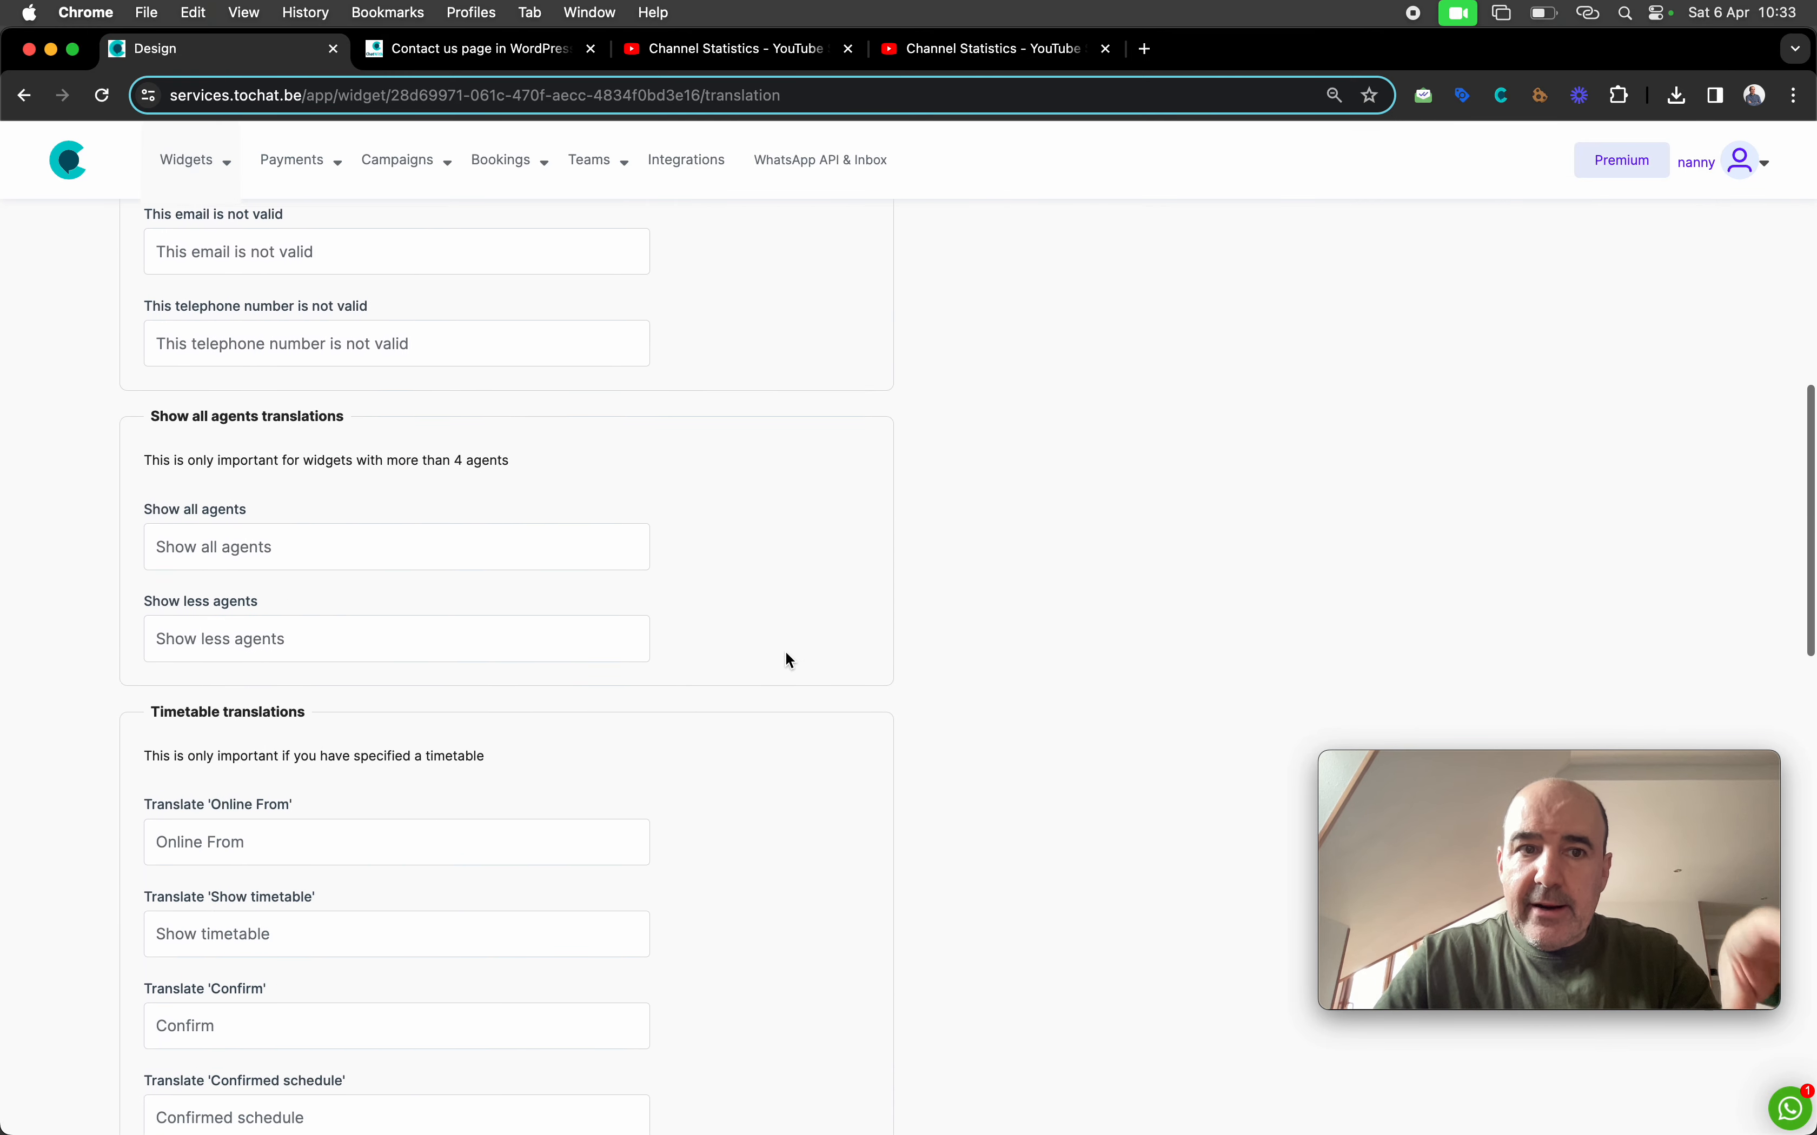
scroll(787, 659, down, 12)
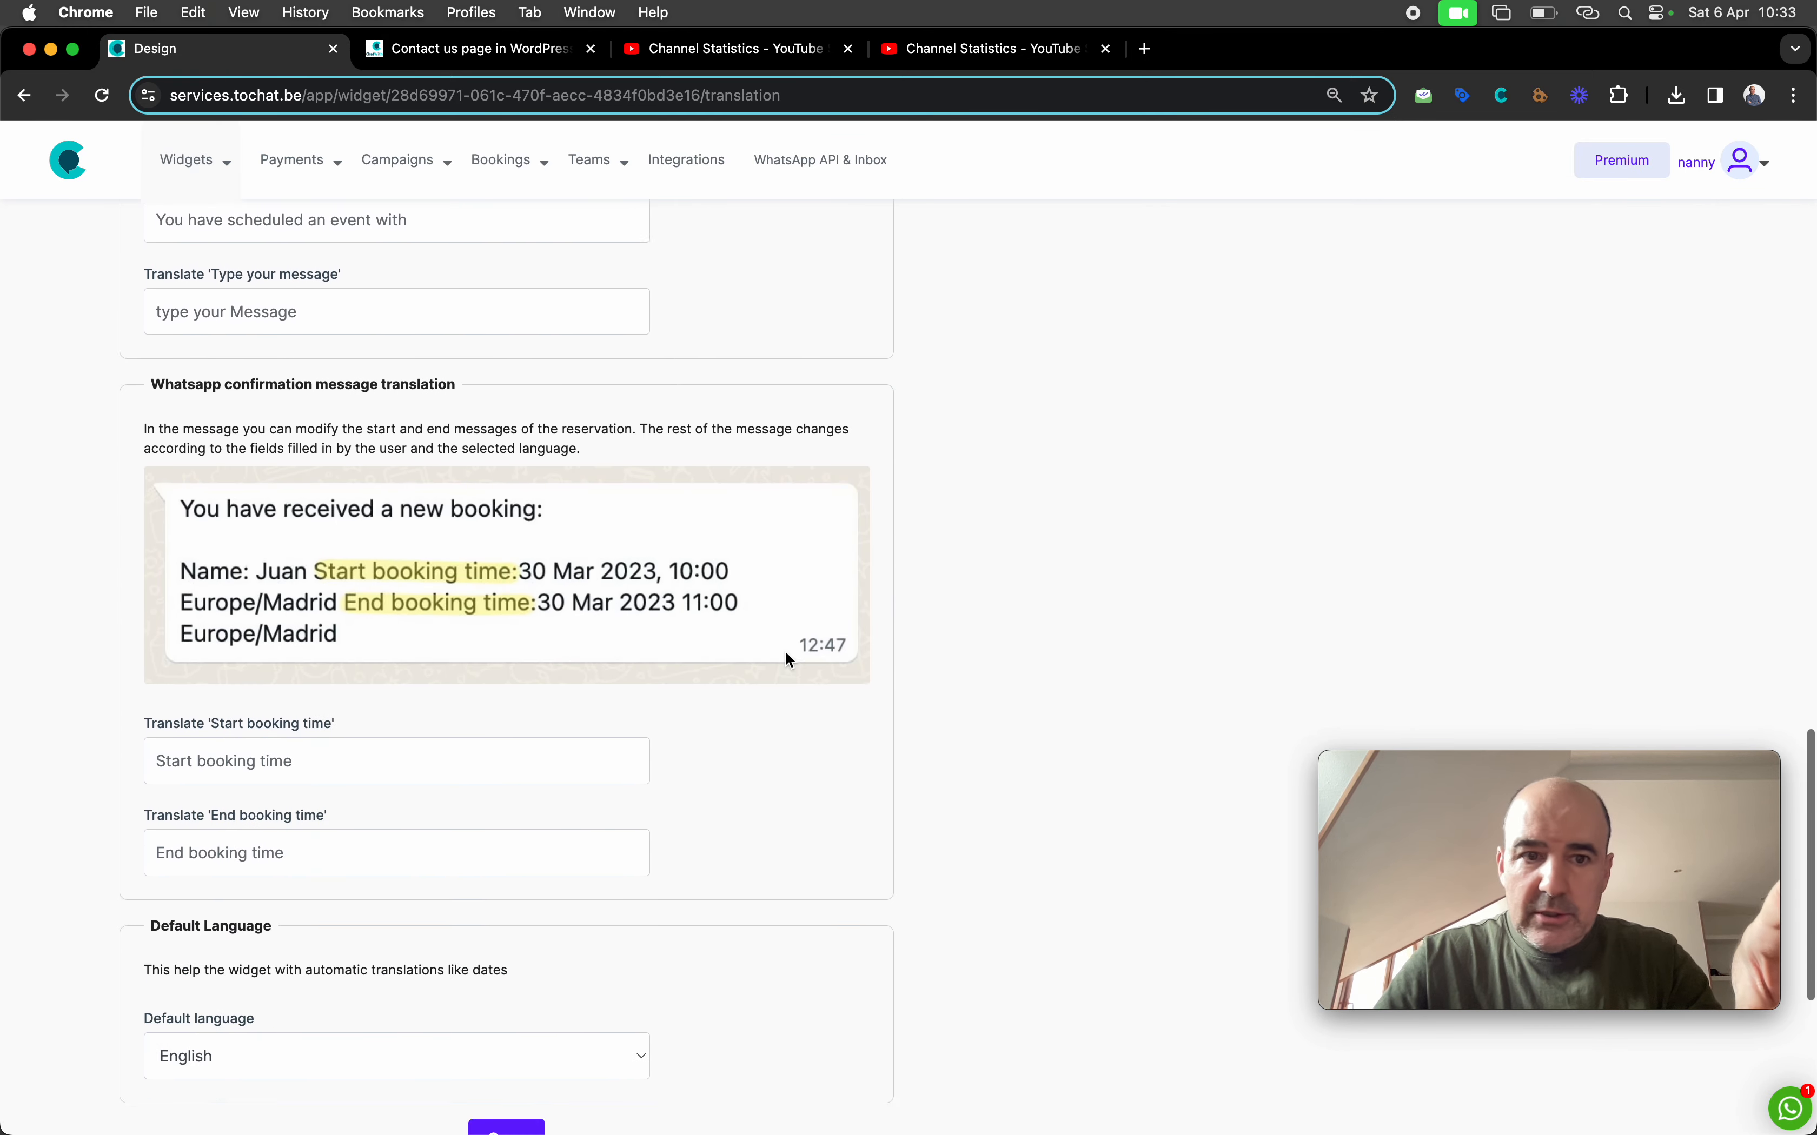
scroll(786, 659, up, 20)
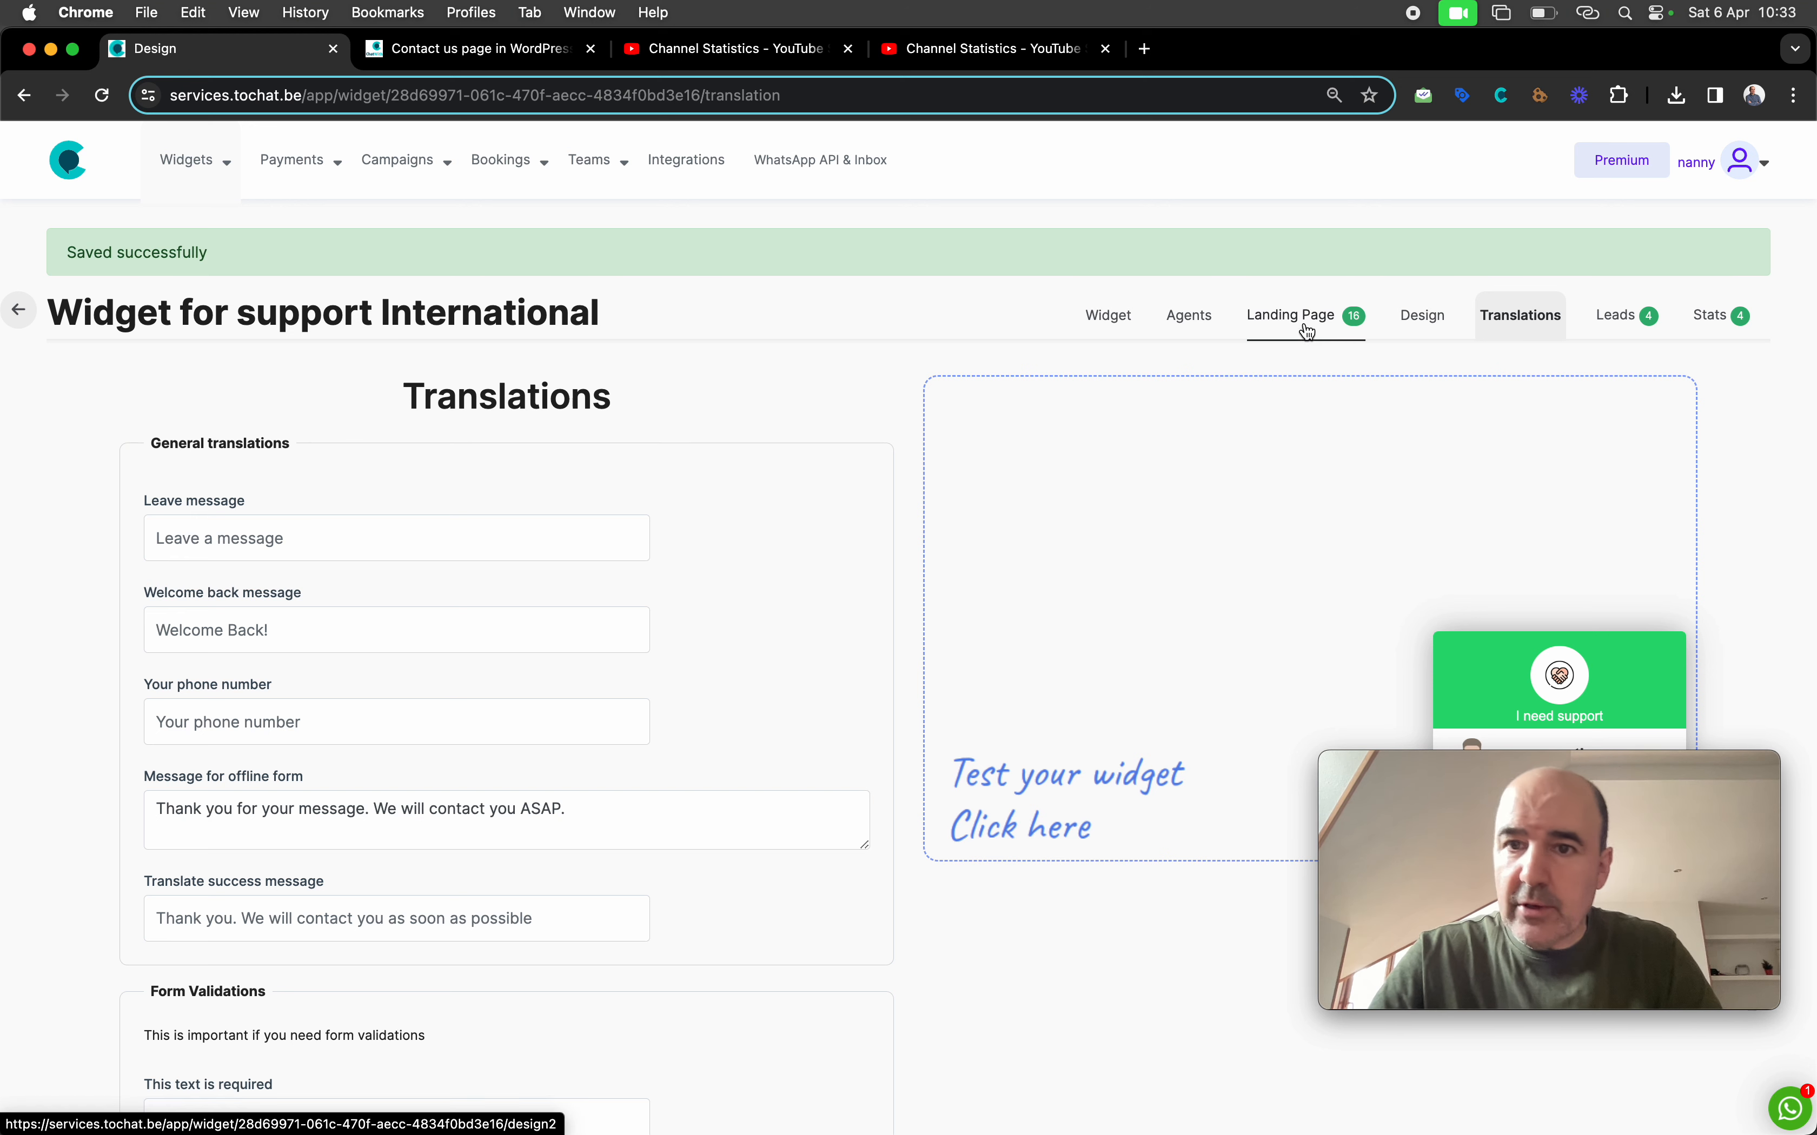
Open the agent's edit page and fill the preview form's name, email and WhatsApp number
click(1188, 316)
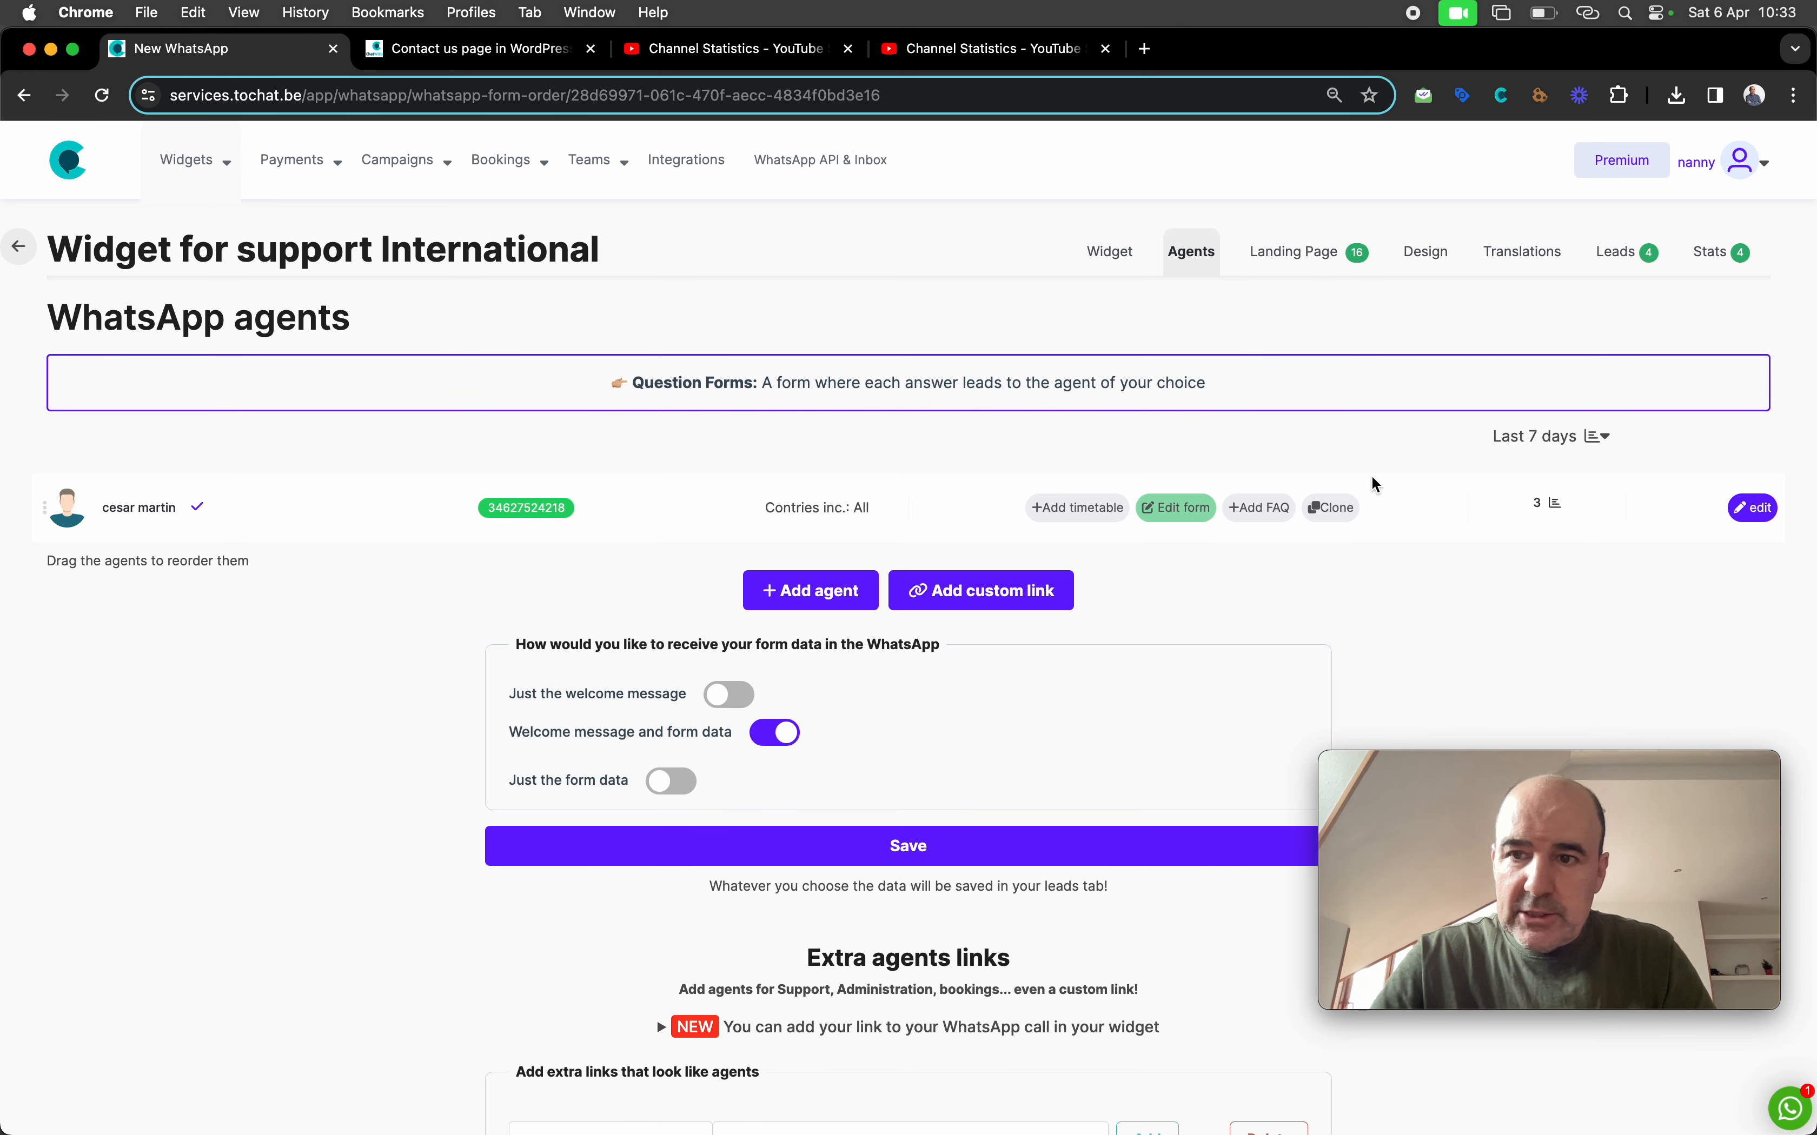
click(1759, 517)
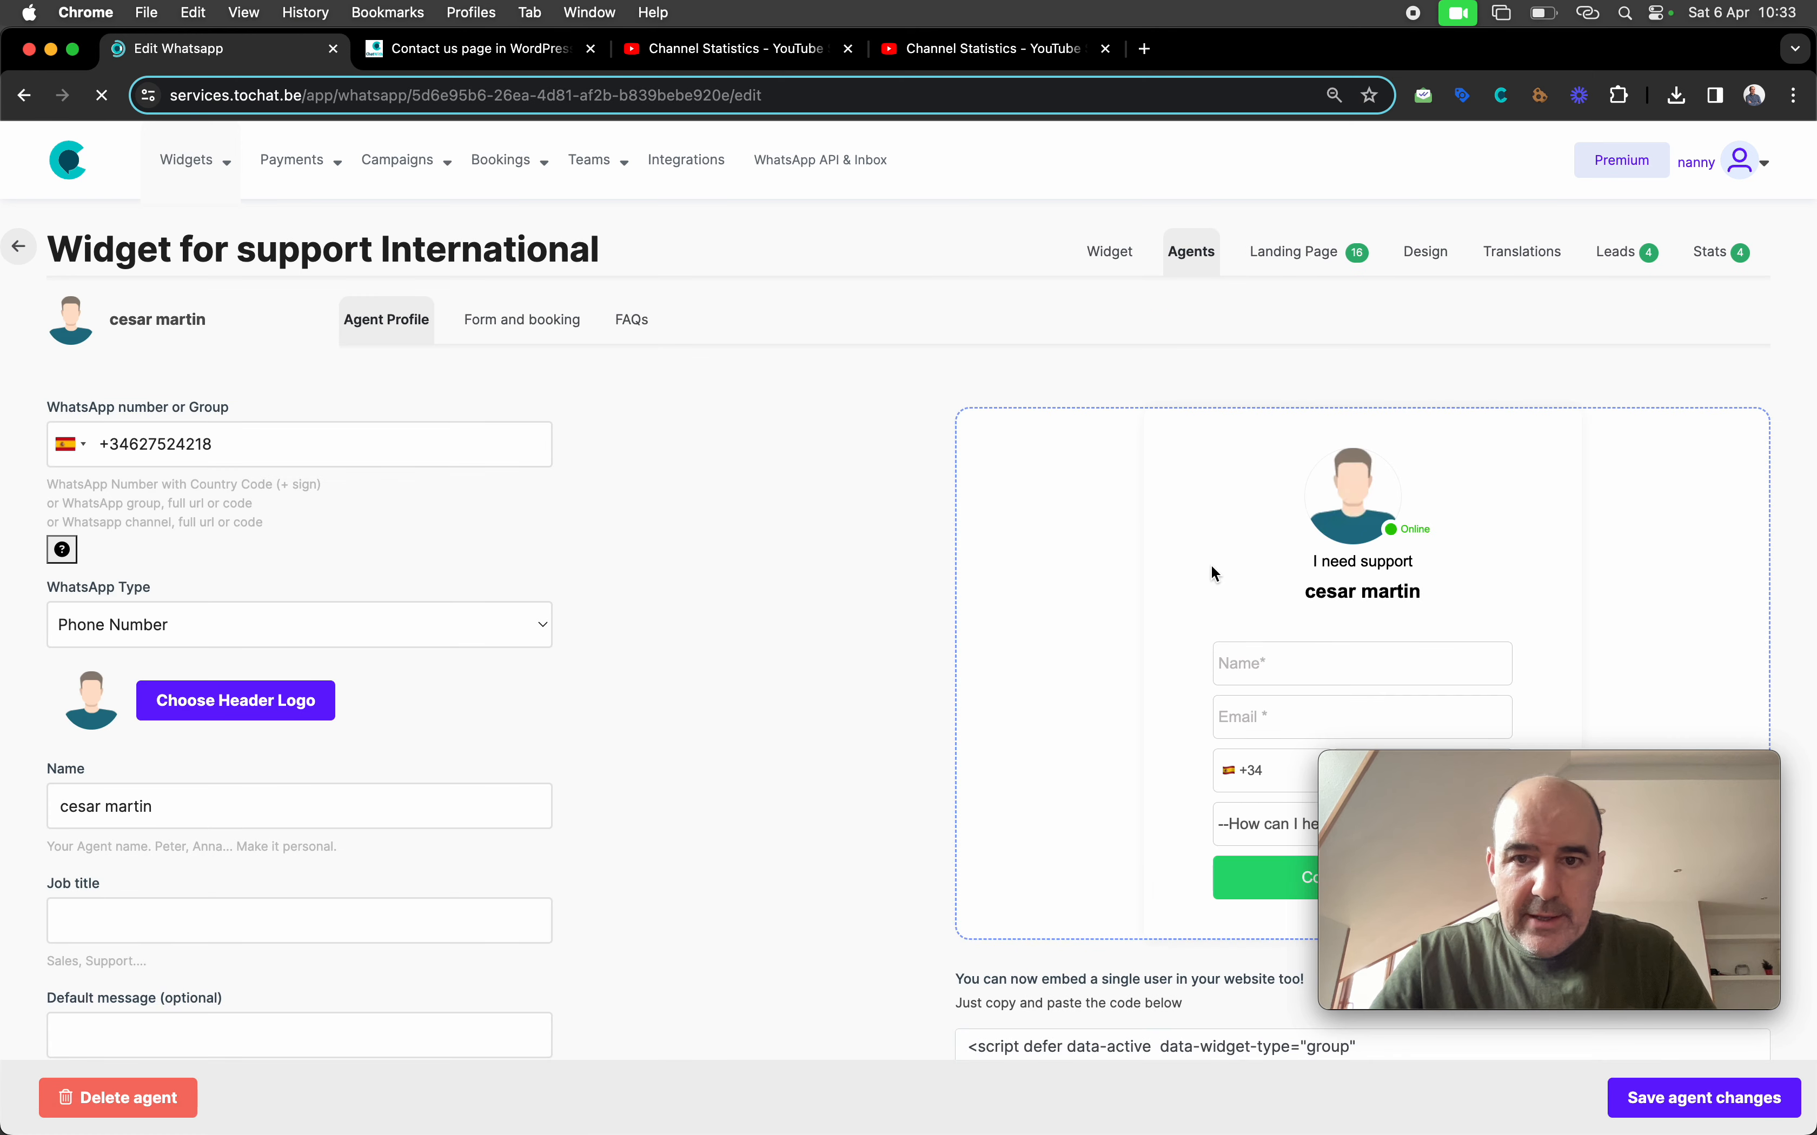
scroll(1212, 564, down, 3)
click(1285, 512)
text(cesar)
key(Tab)
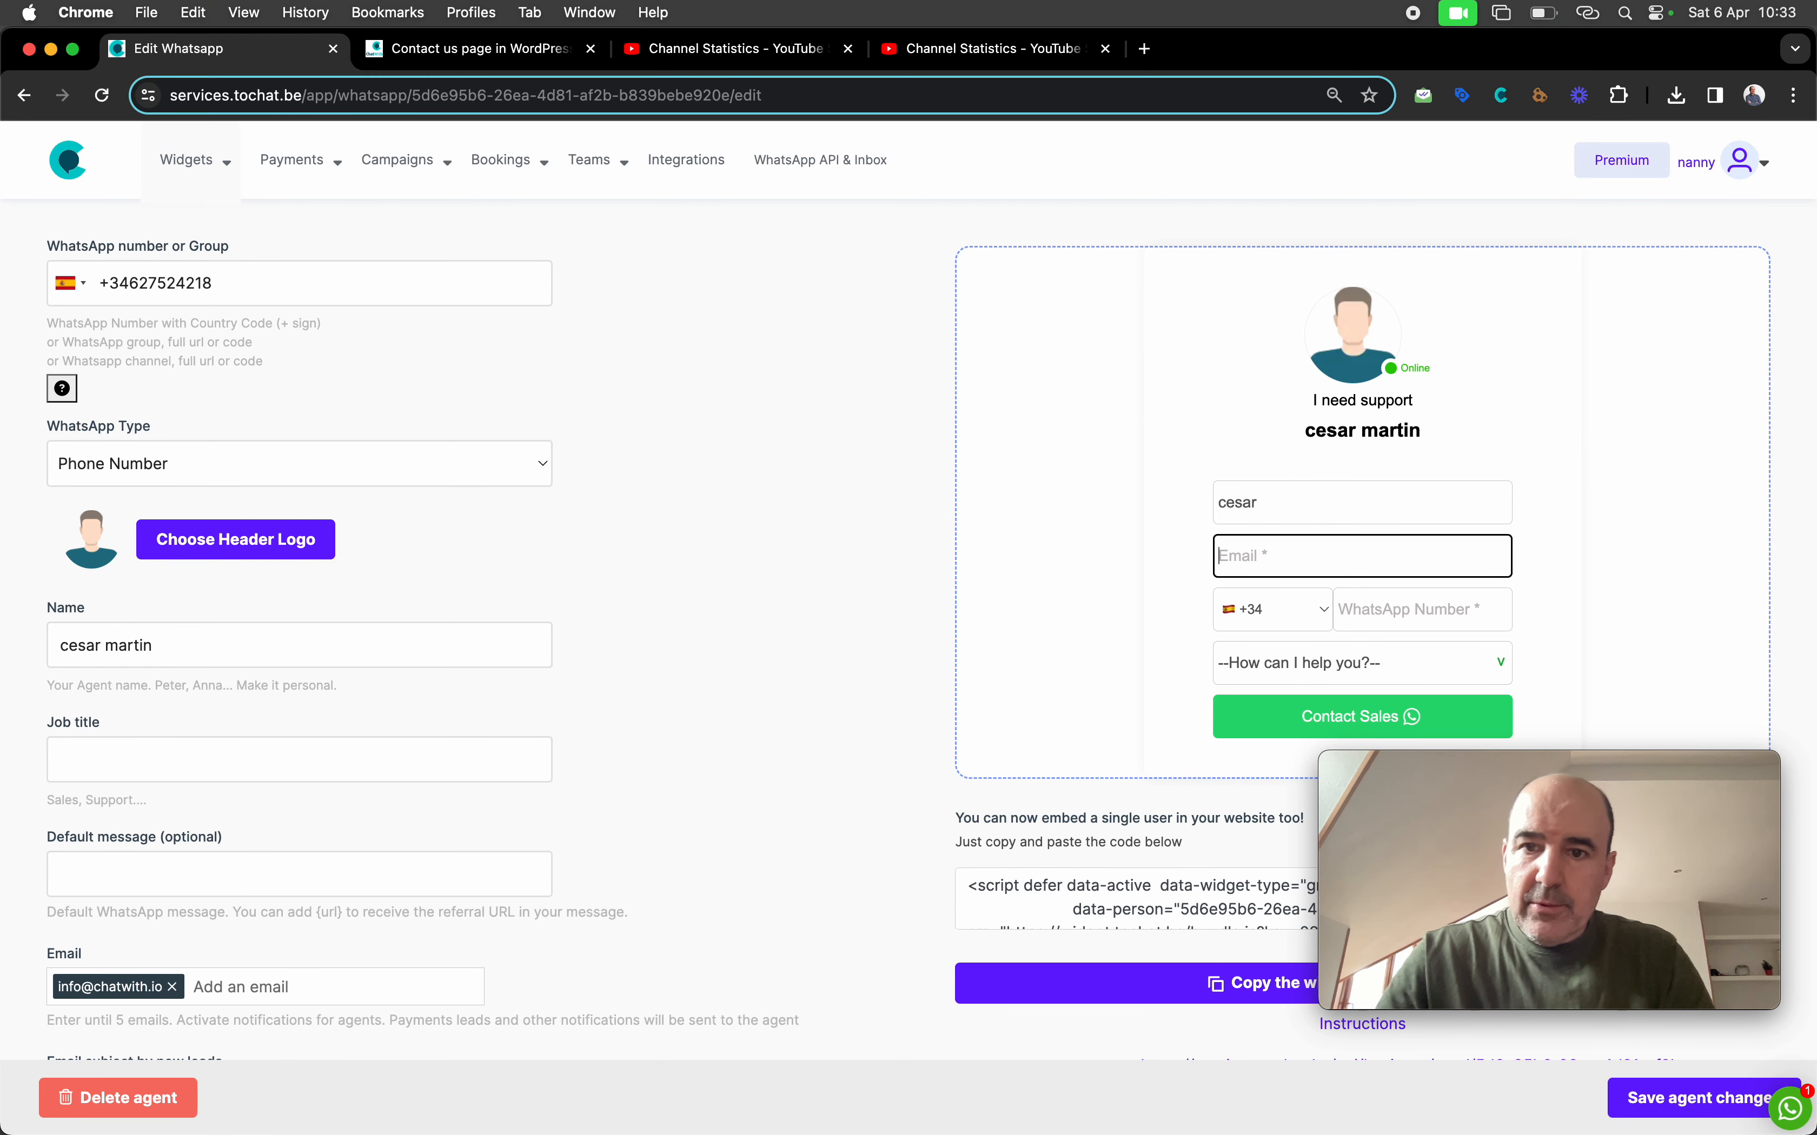
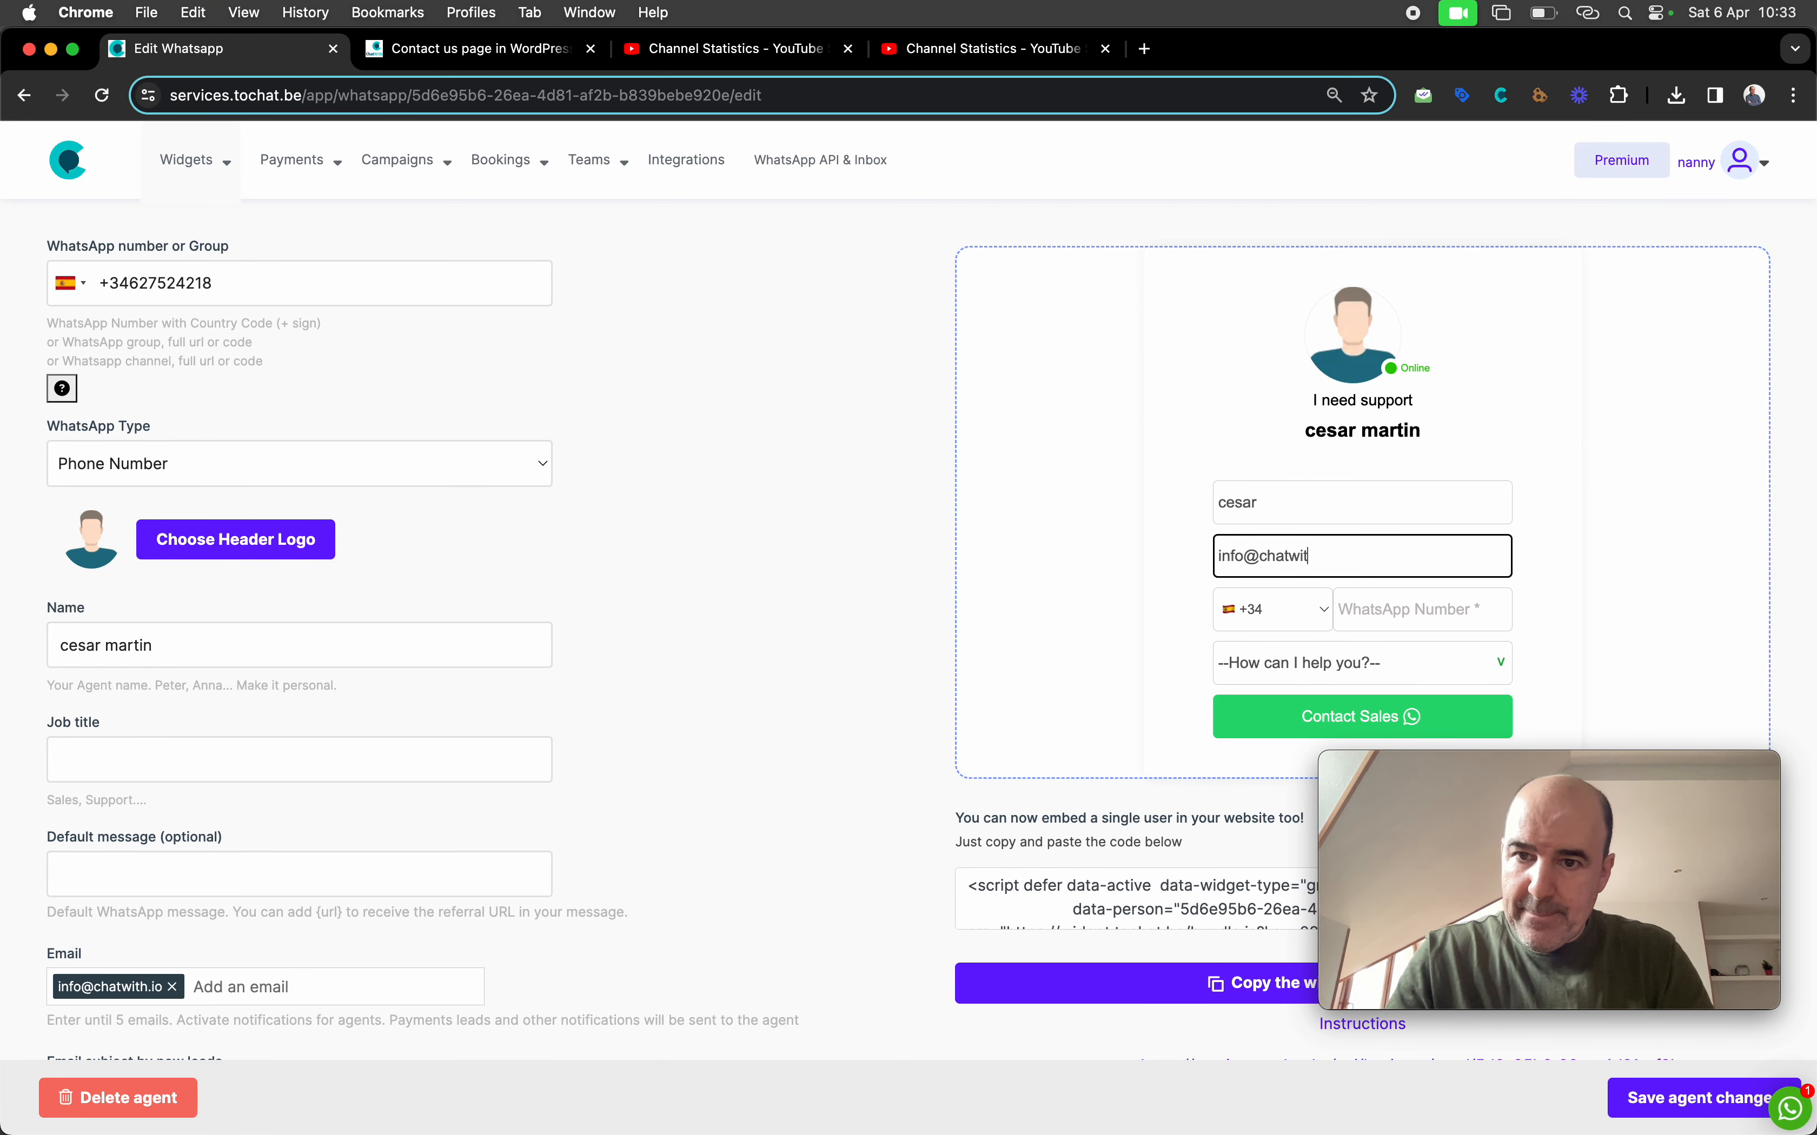
key(Tab)
Choose WebSite Development as the topic and submit the preview form, raising Leads to 5
key(Tab)
click(1337, 680)
click(1298, 713)
click(1261, 719)
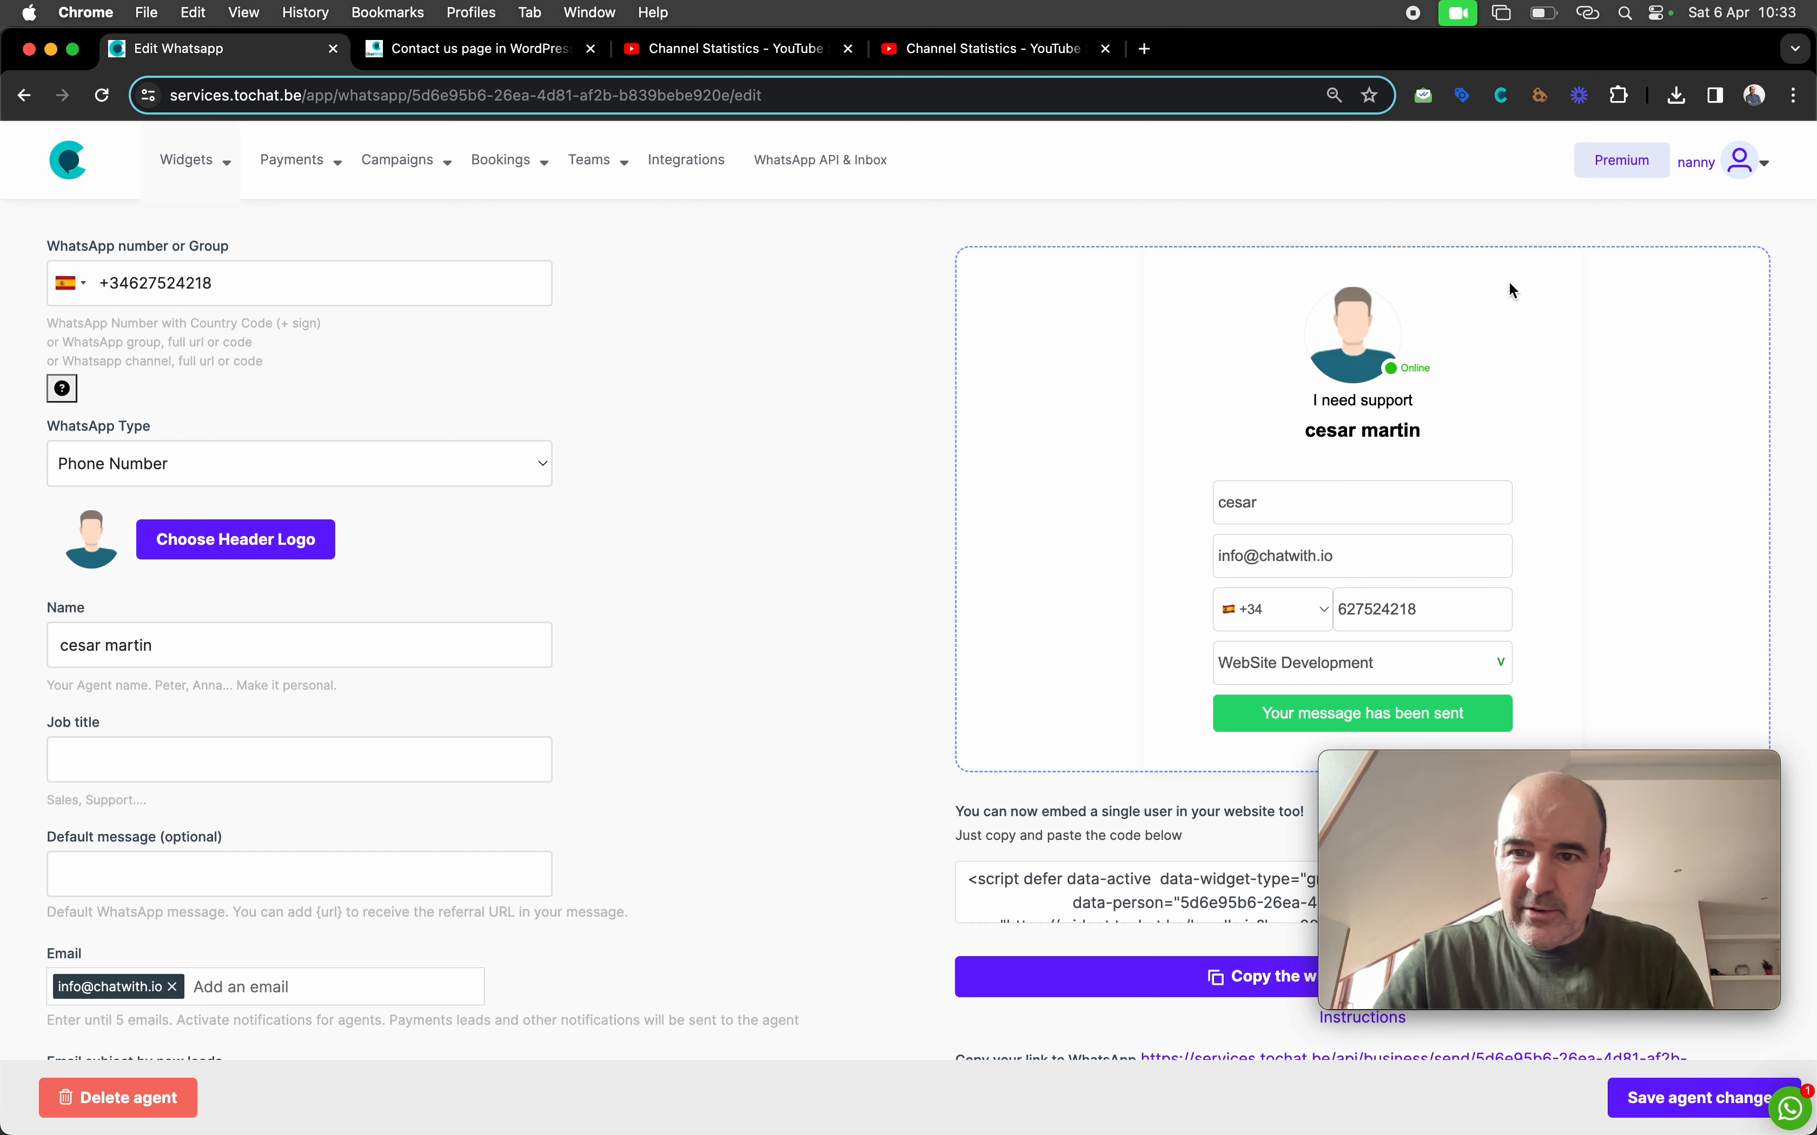
scroll(1513, 290, up, 3)
click(1525, 254)
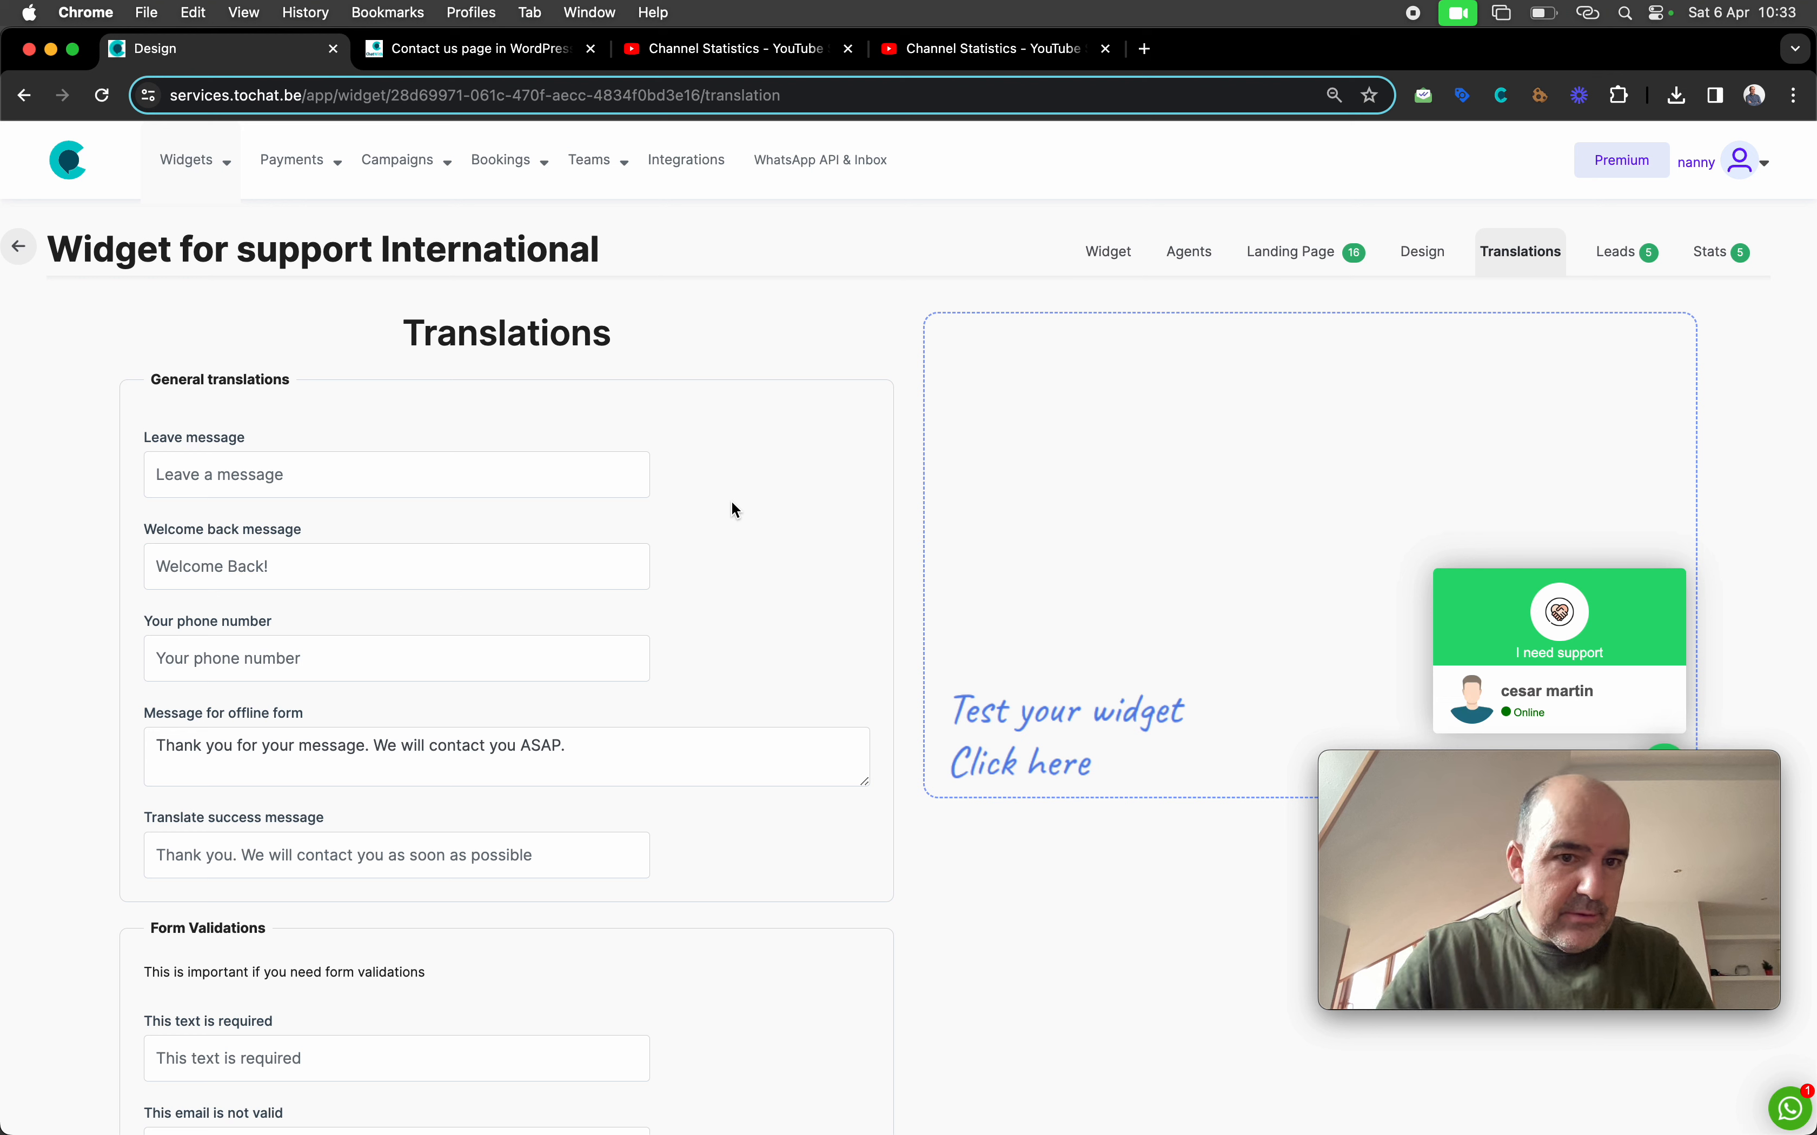
Search the page for 'your message ha' and start typing 'Thank' into the success message field
key(super+f)
text(your mess)
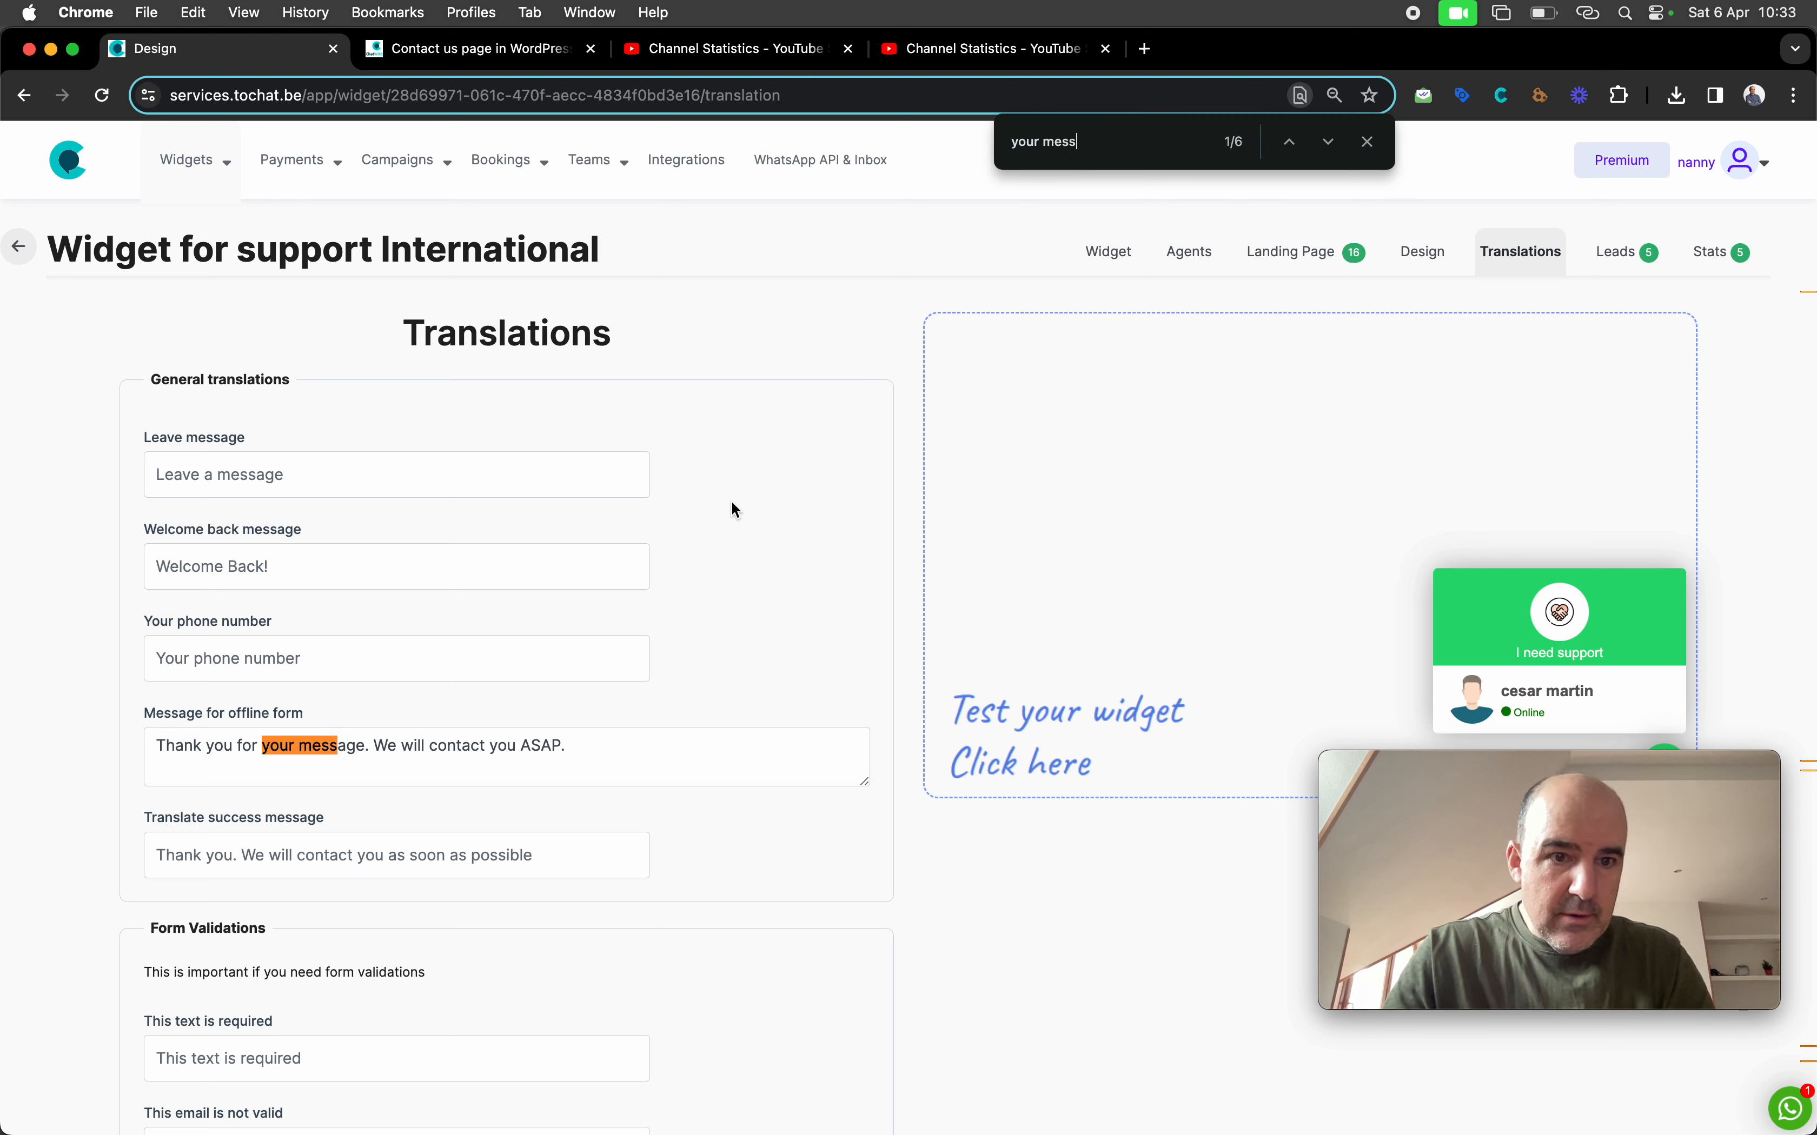
text(age has)
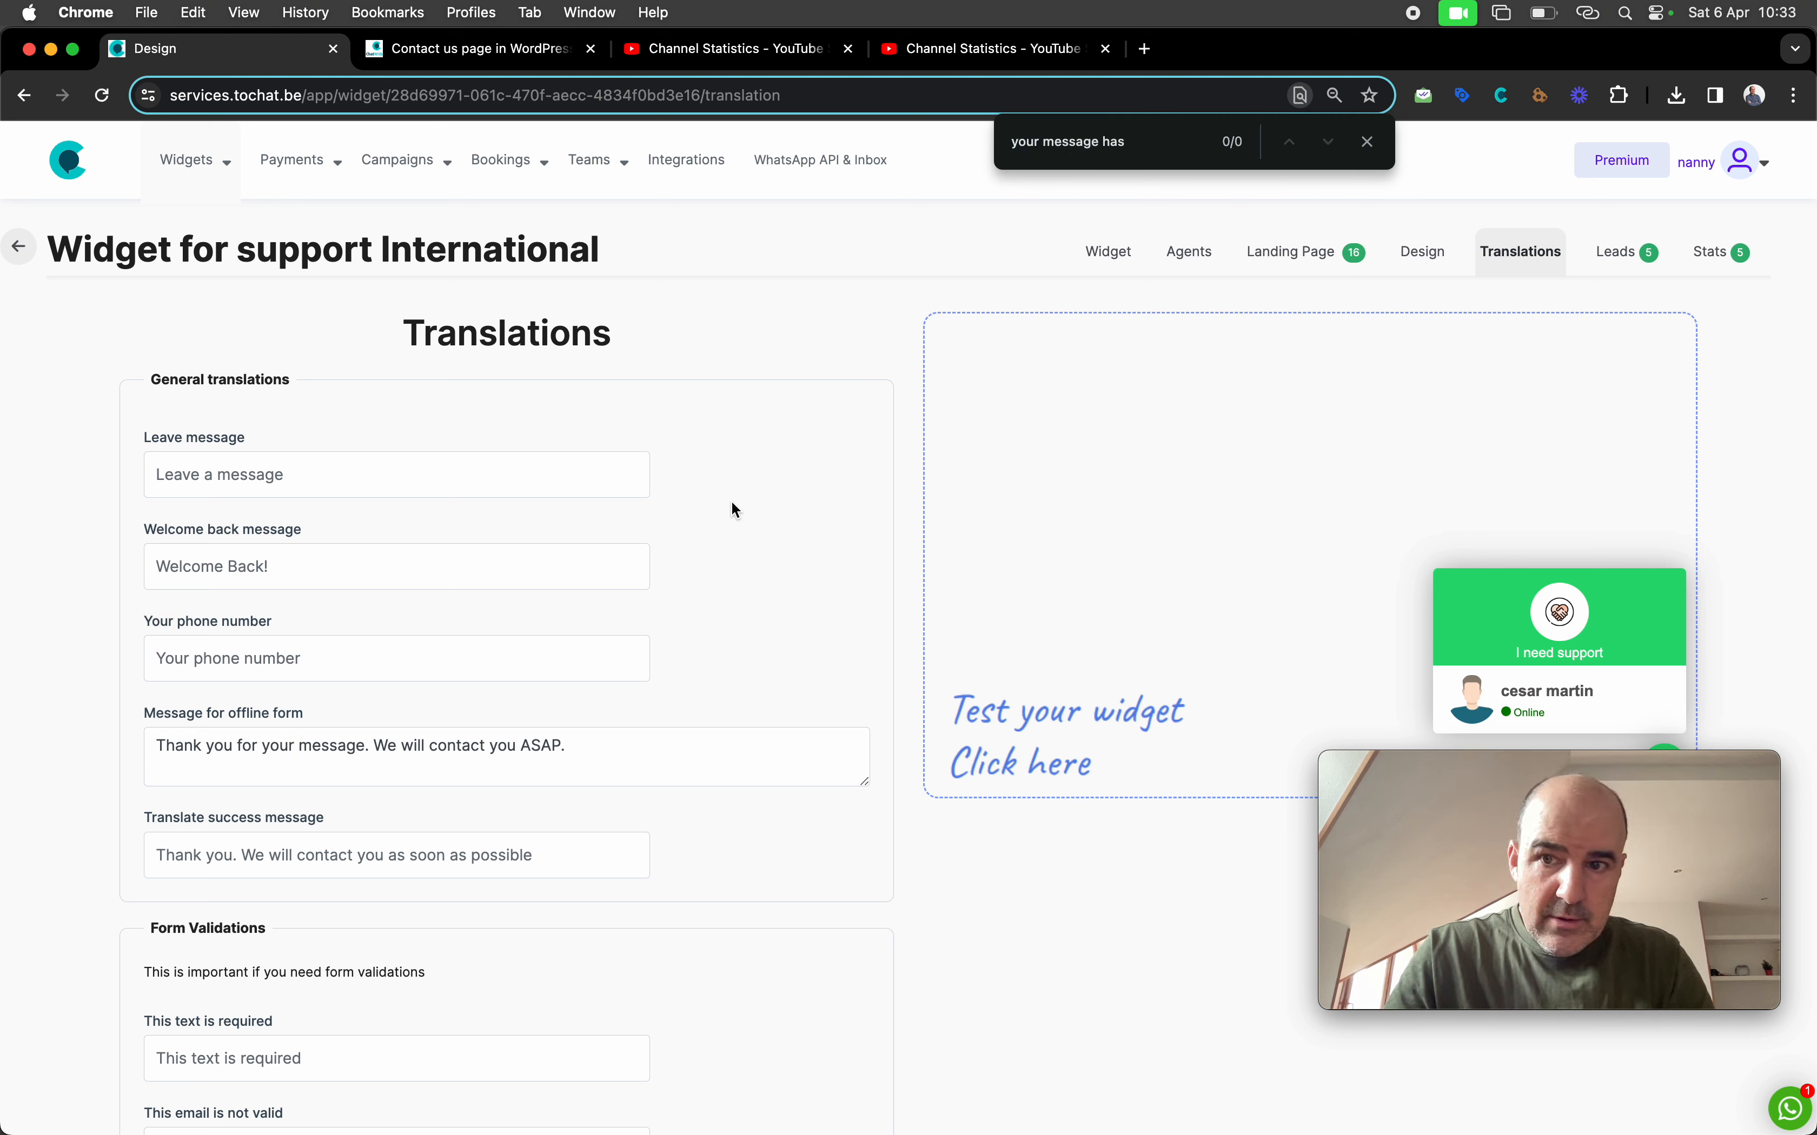
key(super+a)
key(BackSpace)
scroll(725, 679, down, 5)
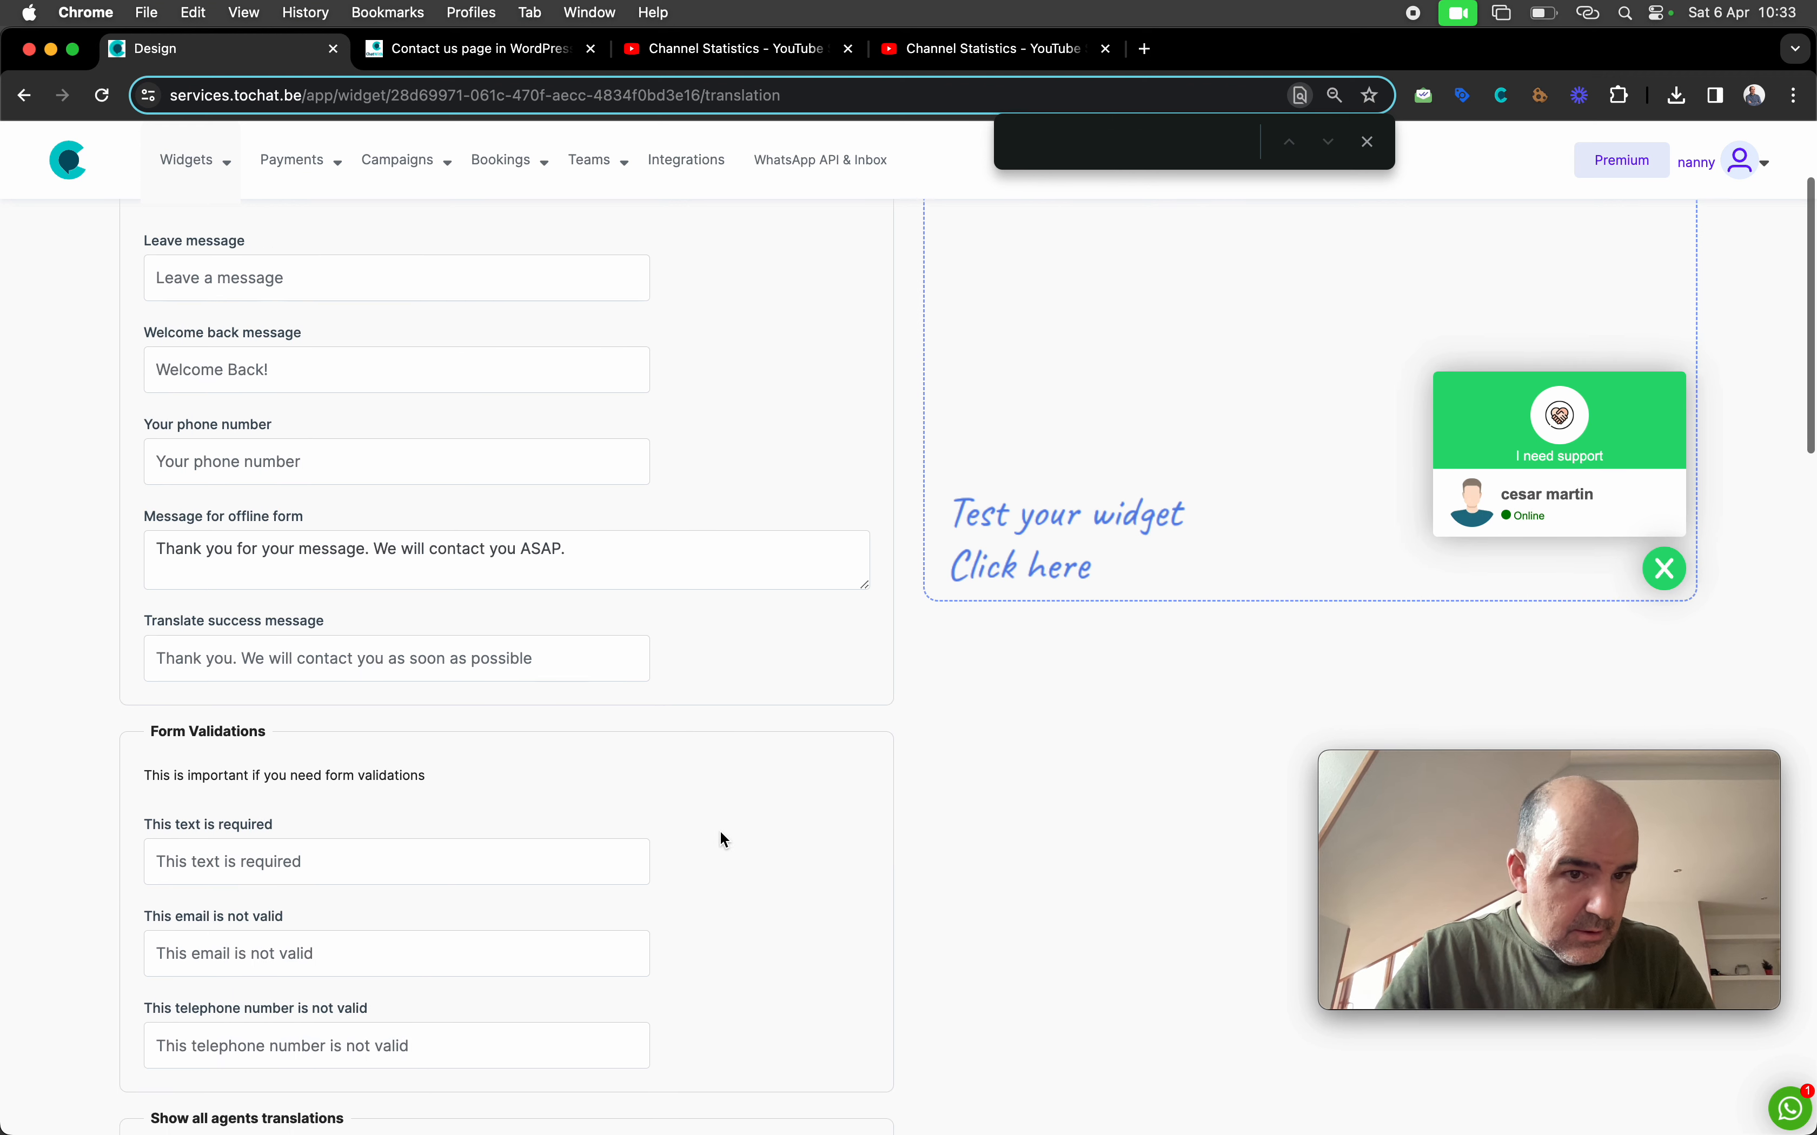
click(251, 641)
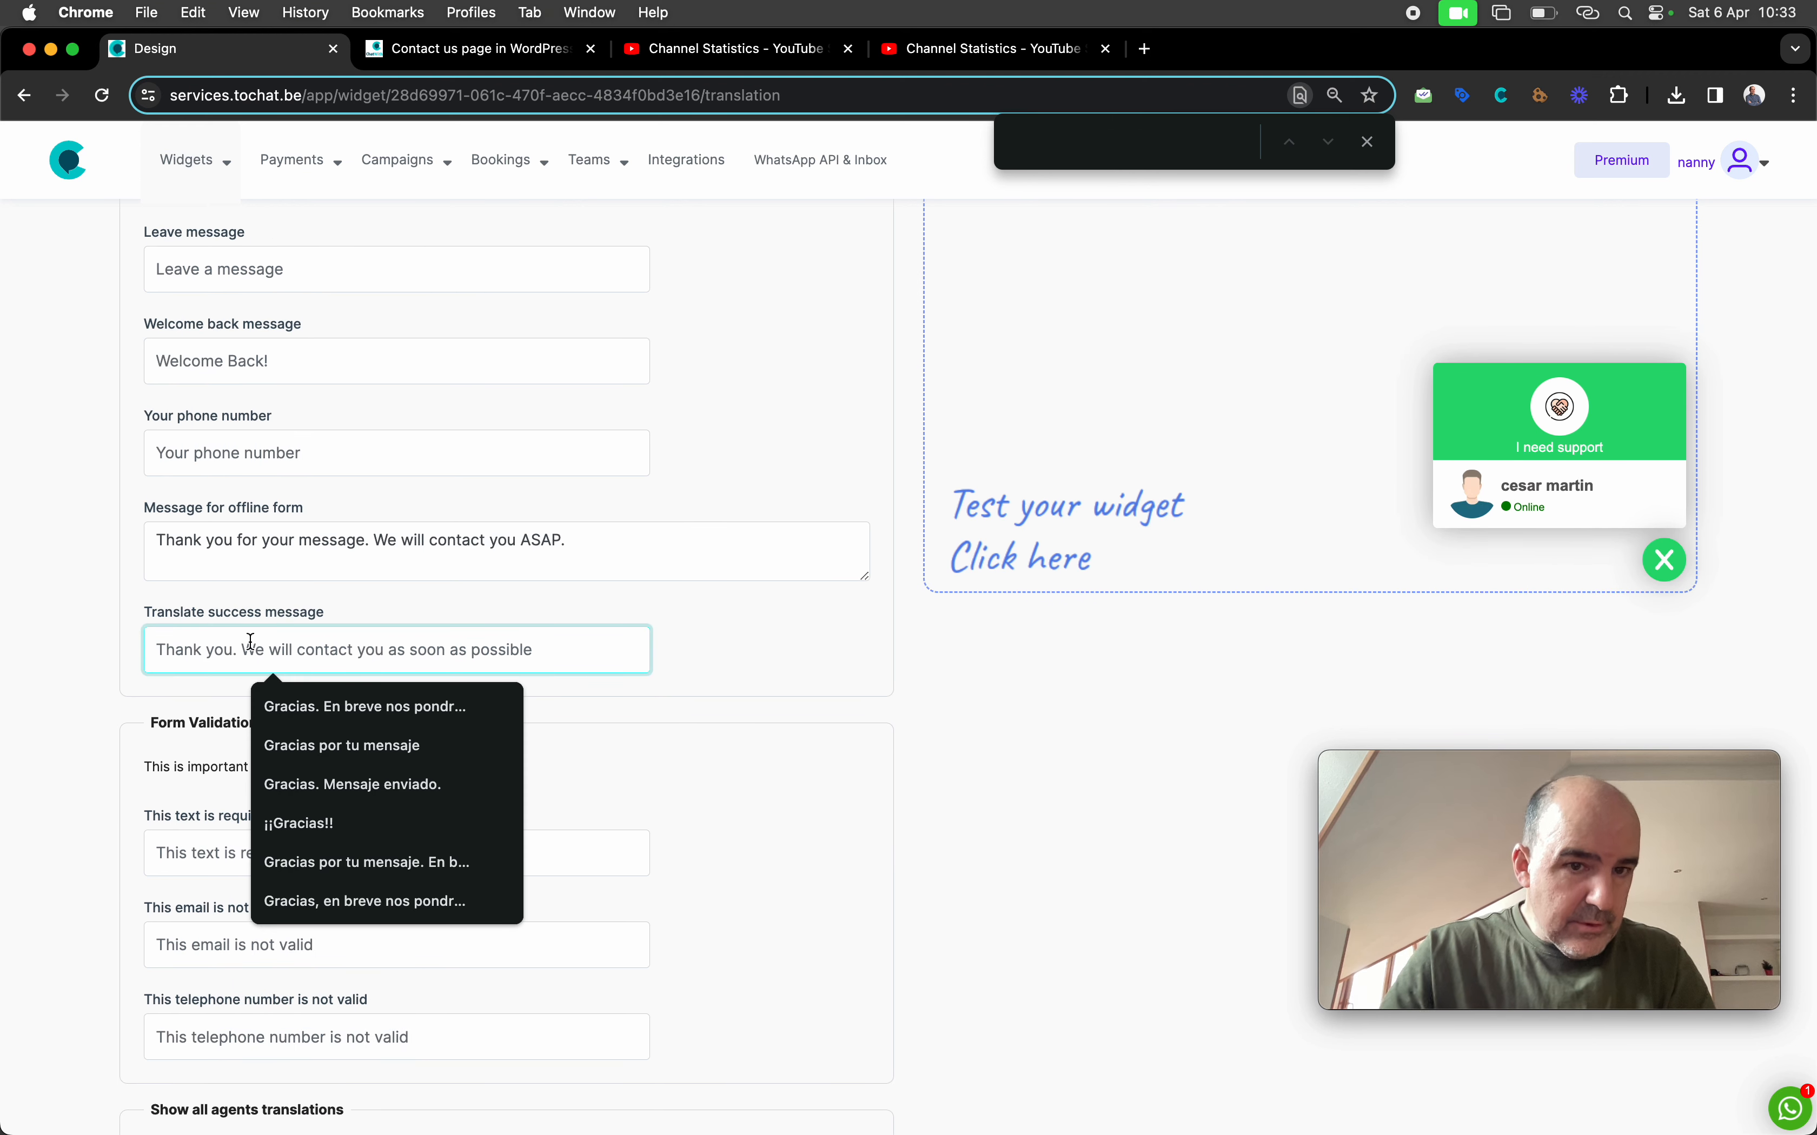
text(Tank y)
key(BackSpace)
key(BackSpace)
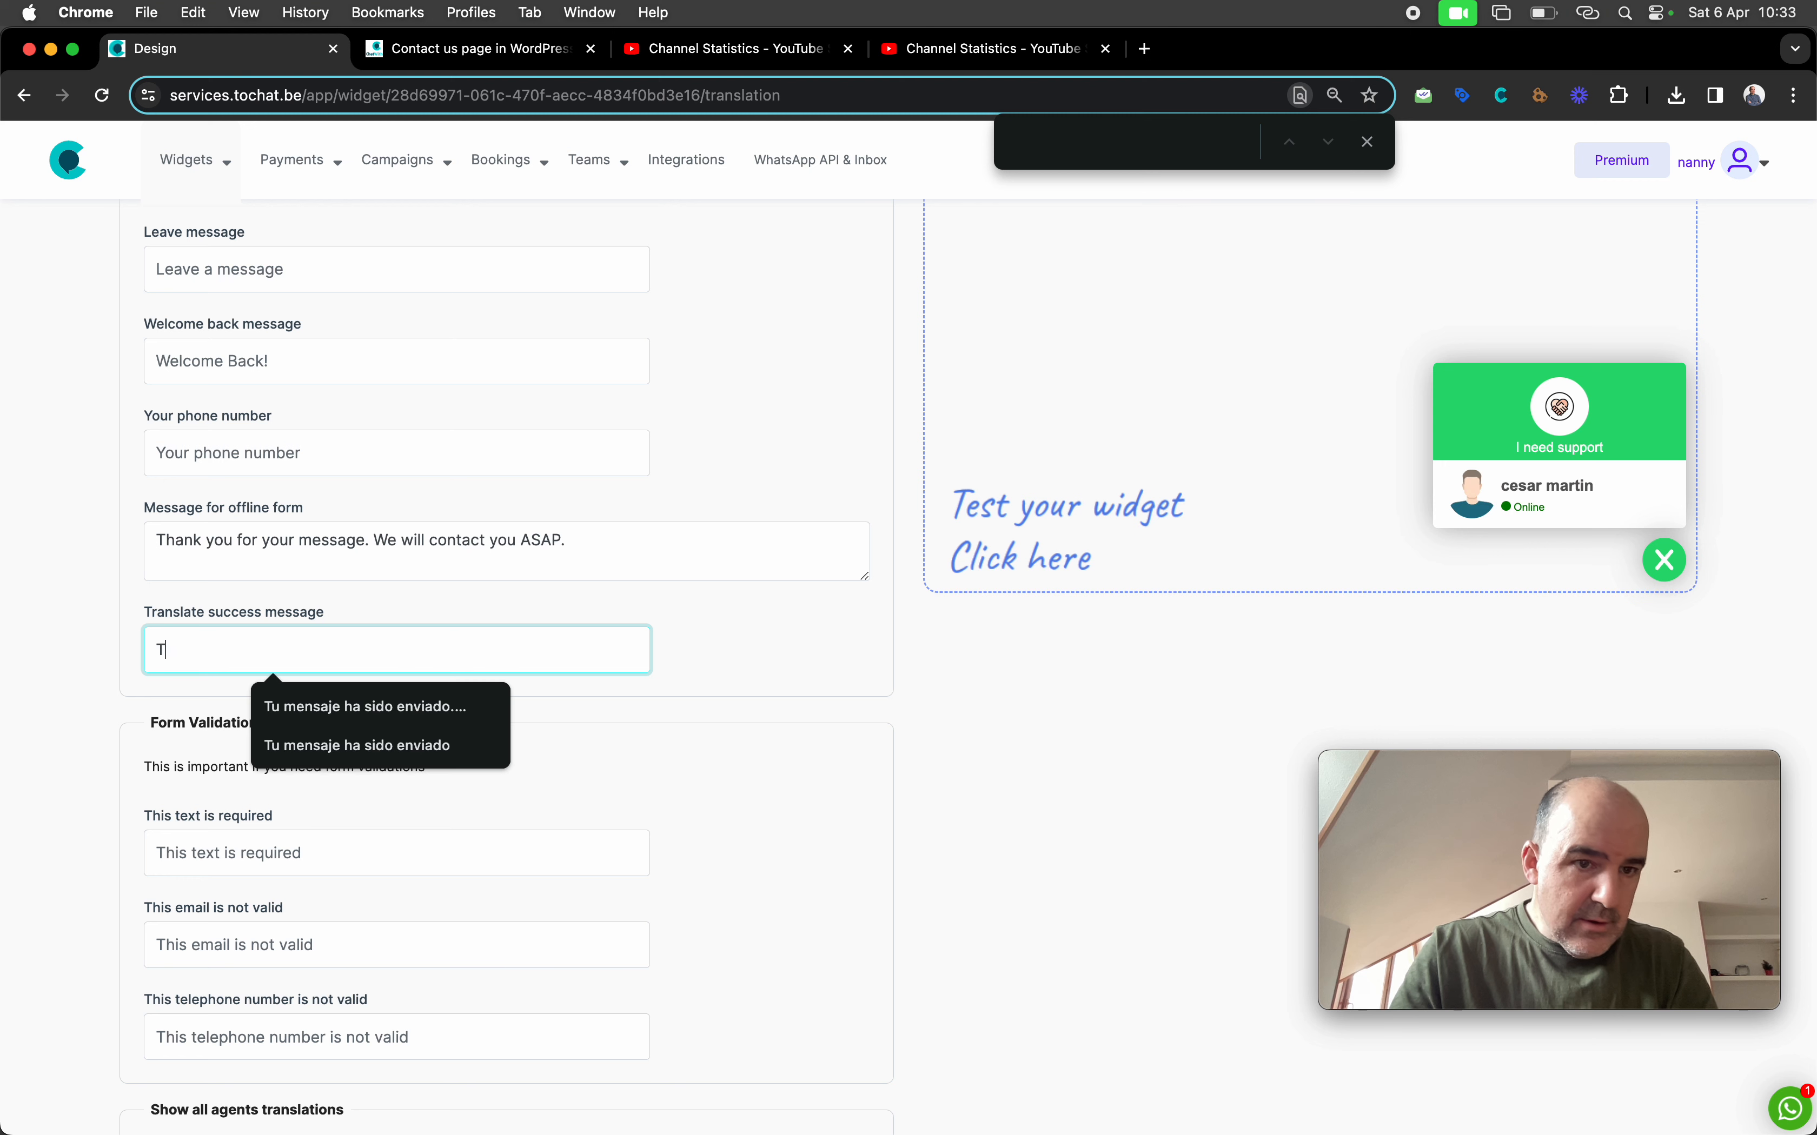
text(hank)
Copy the offline-form thank-you message into the success message field and save the translations
triple_click(297, 539)
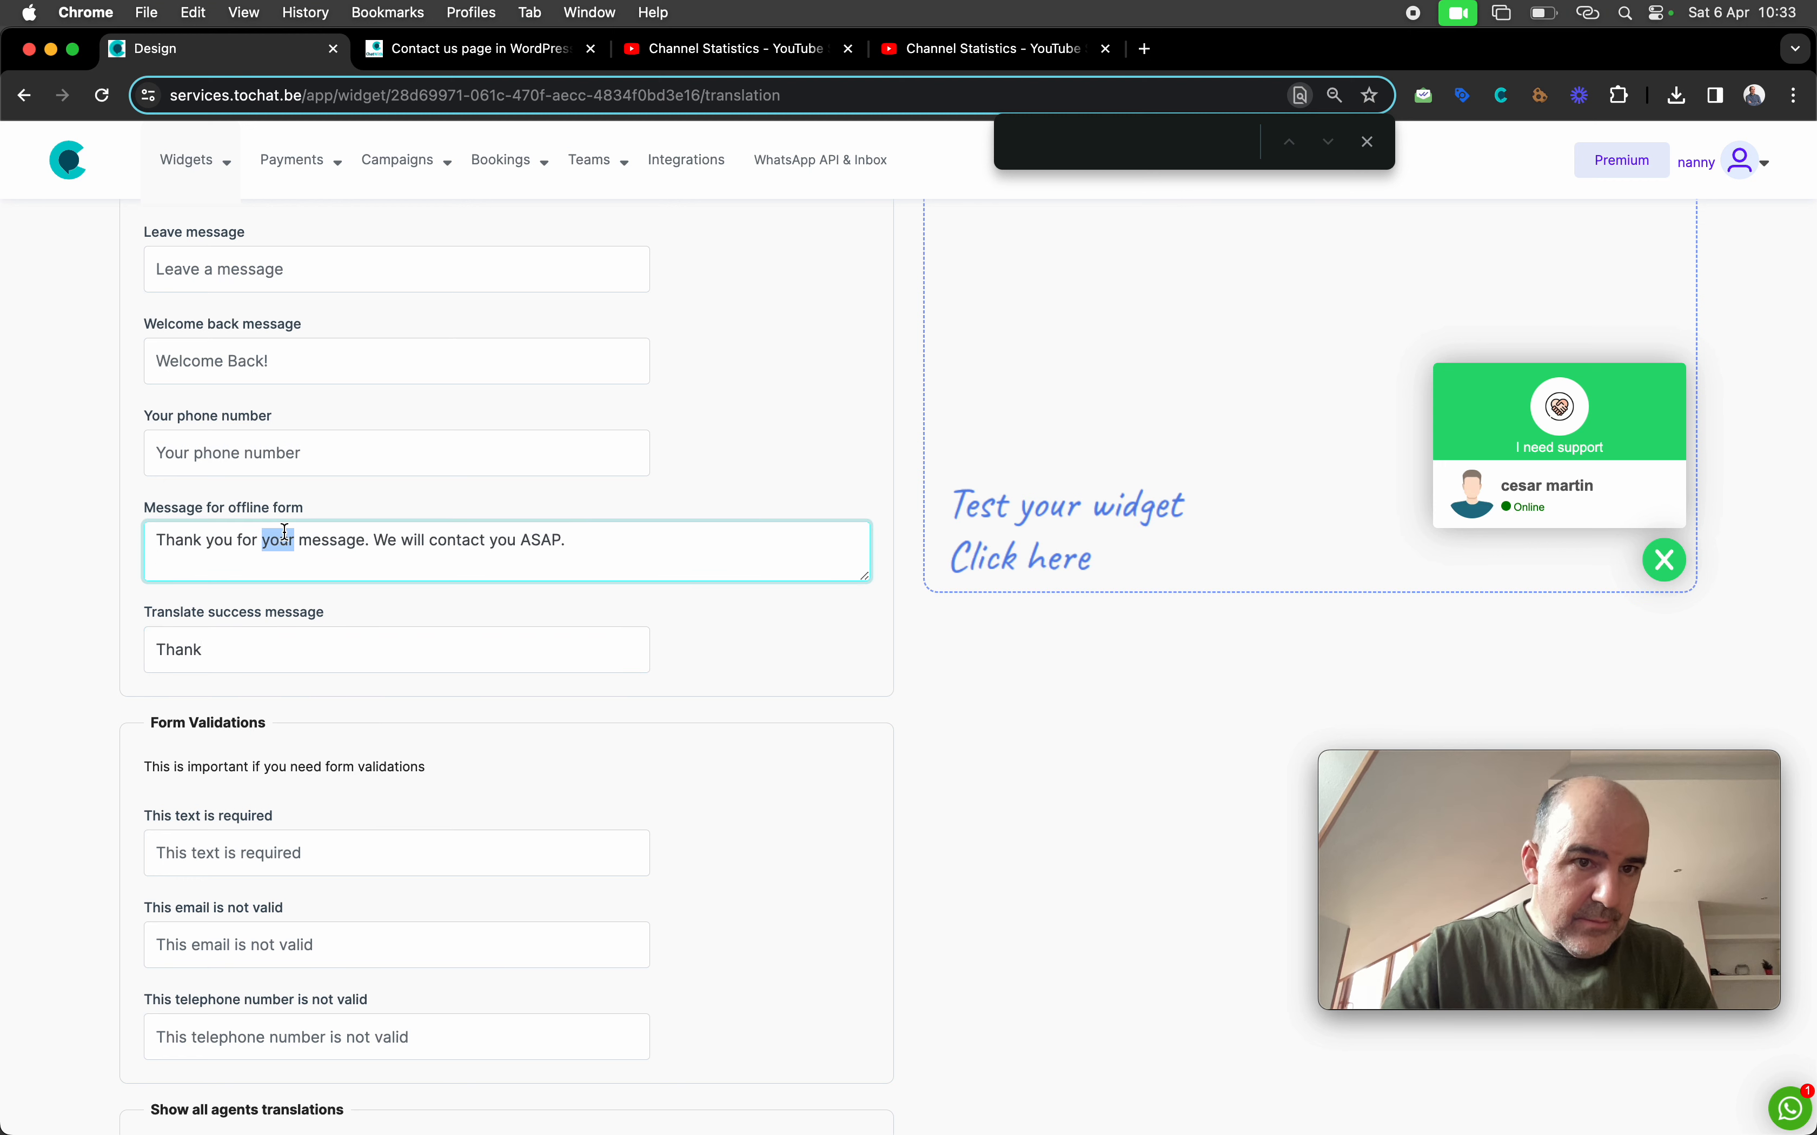
key(super+c)
triple_click(270, 652)
key(super+v)
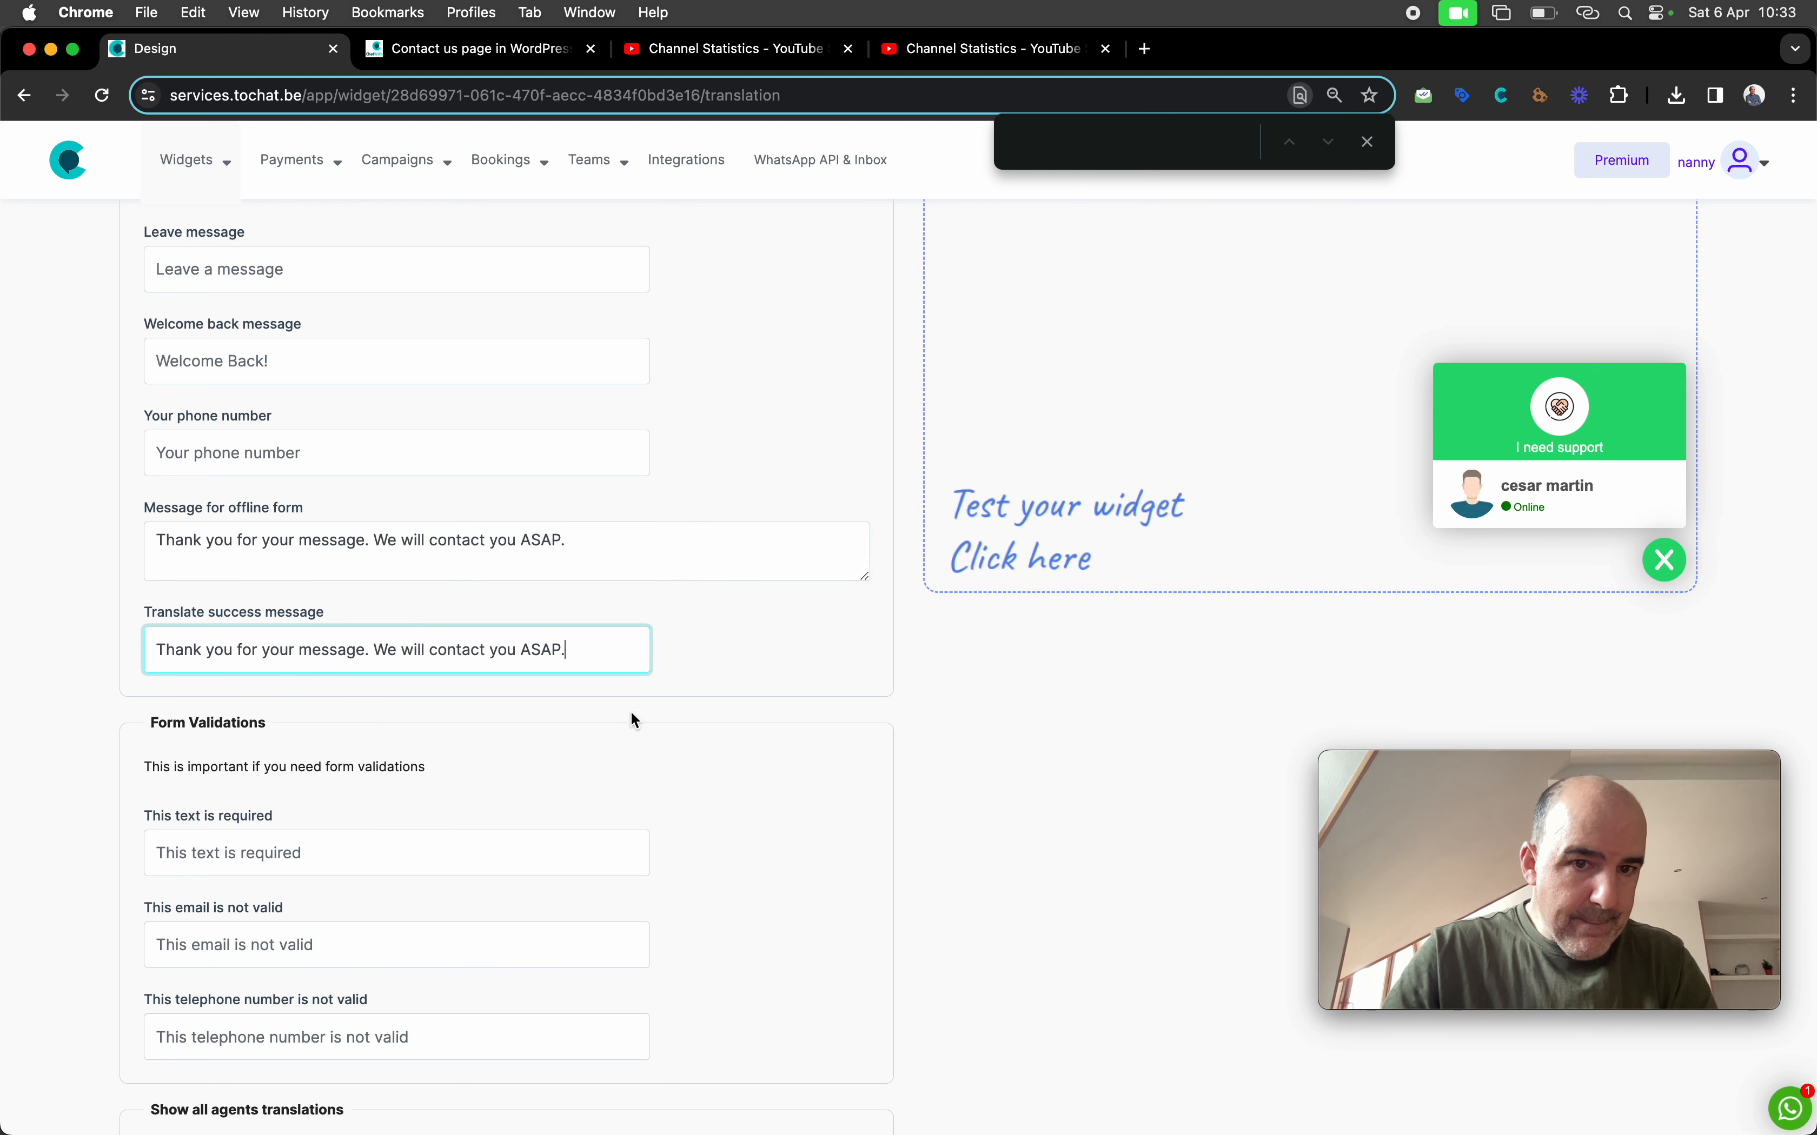
scroll(708, 742, down, 15)
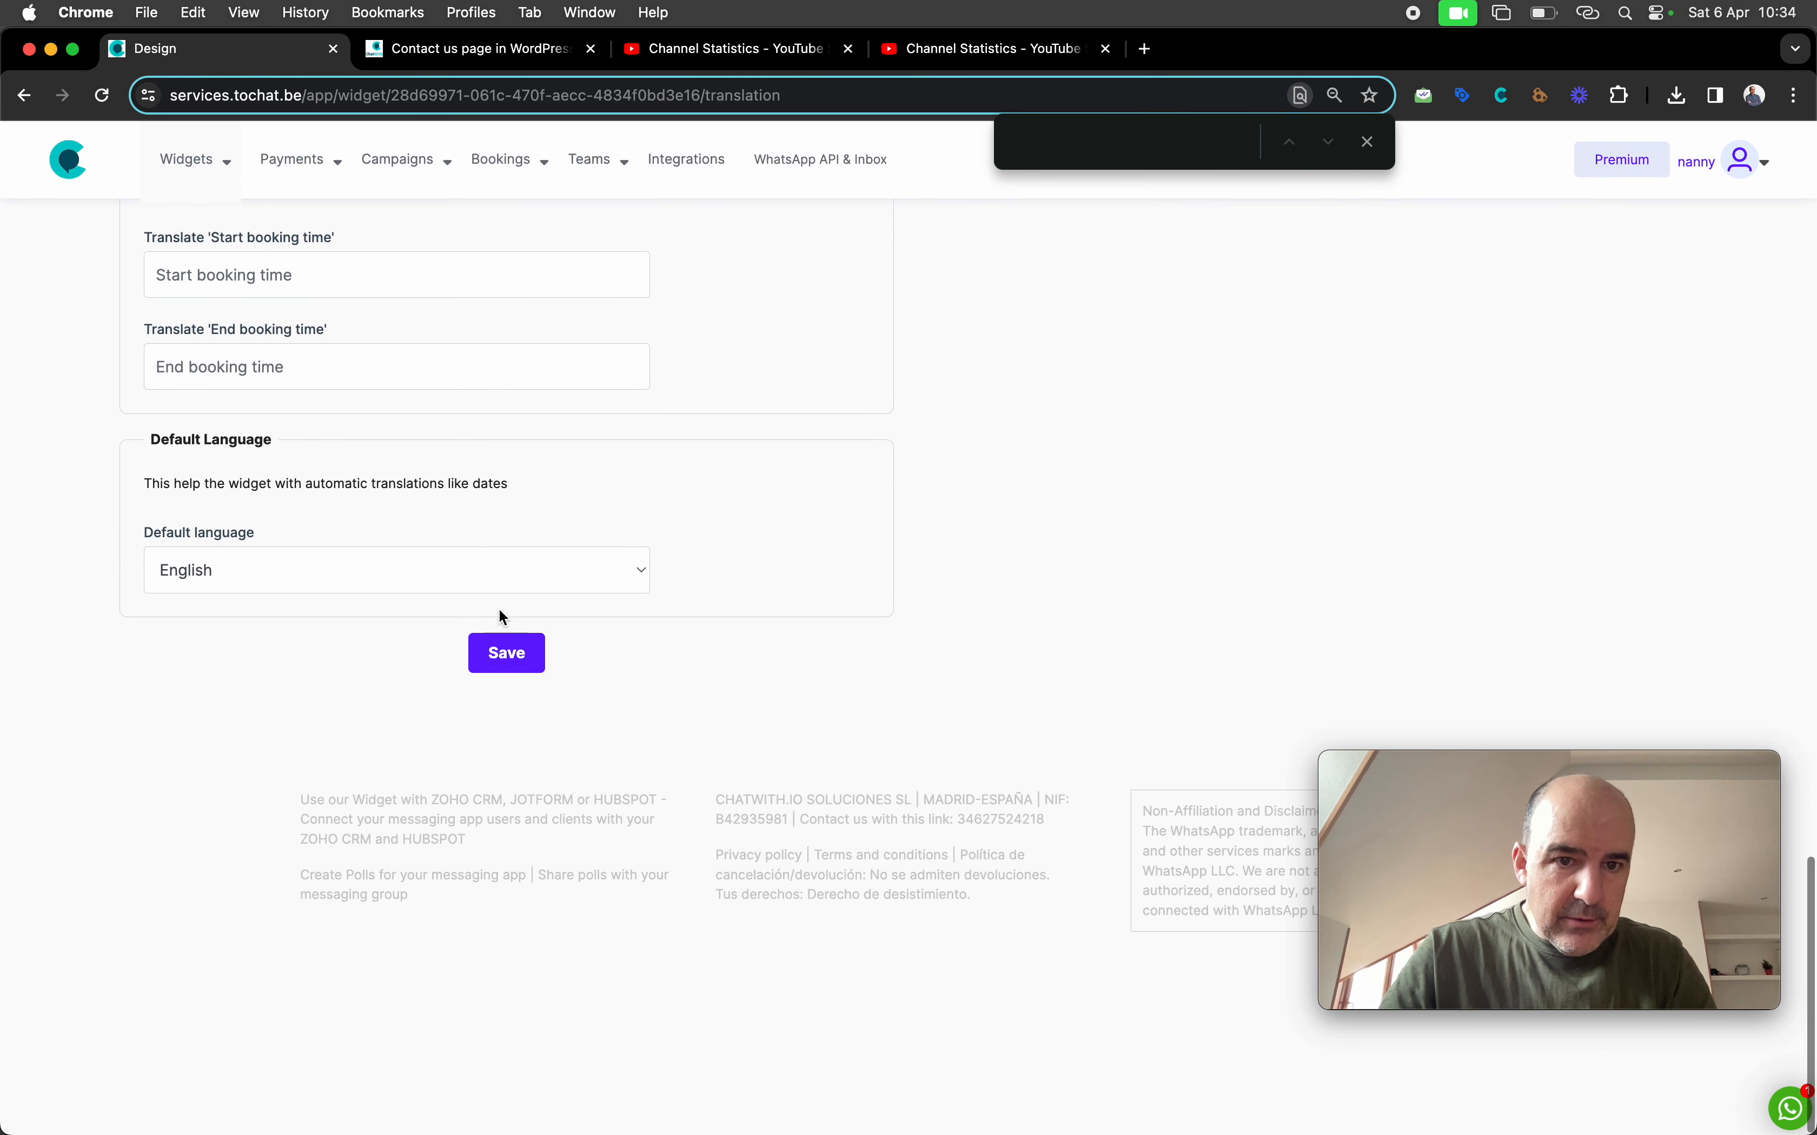
click(516, 658)
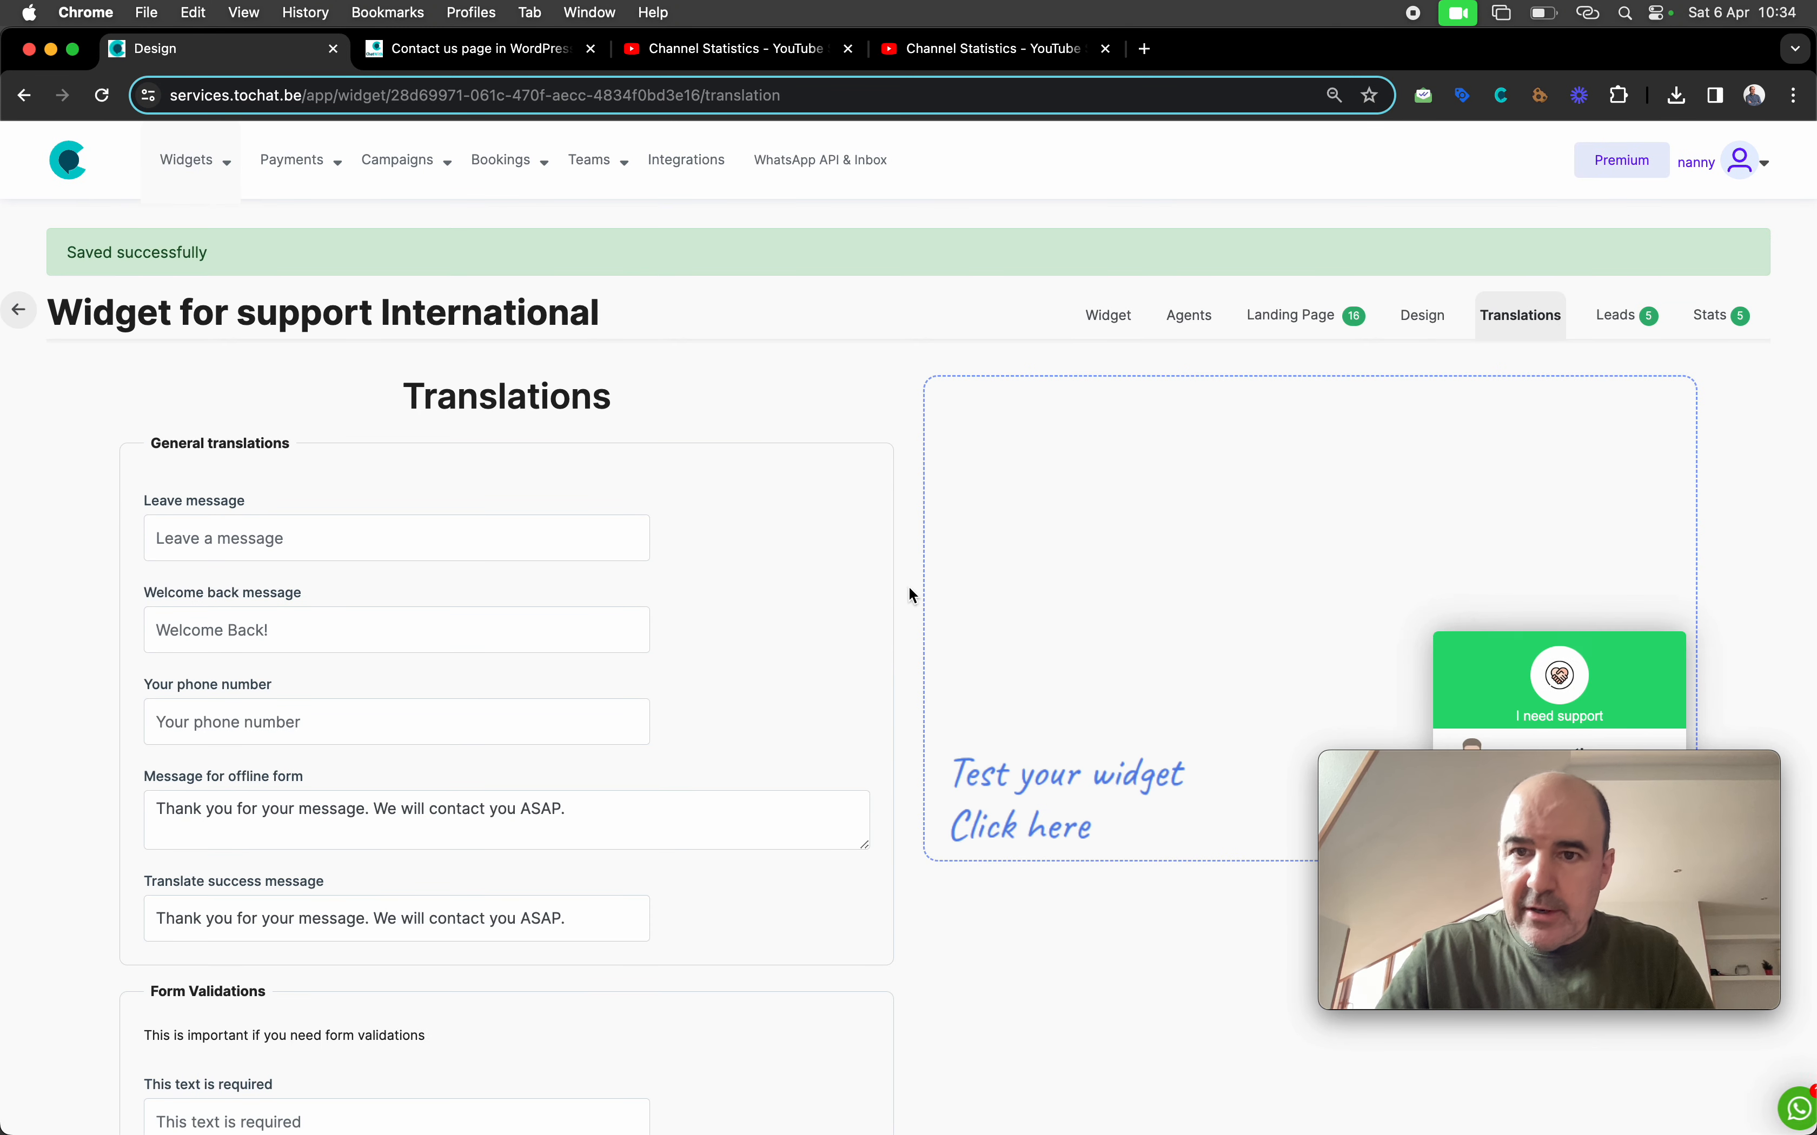
click(1187, 323)
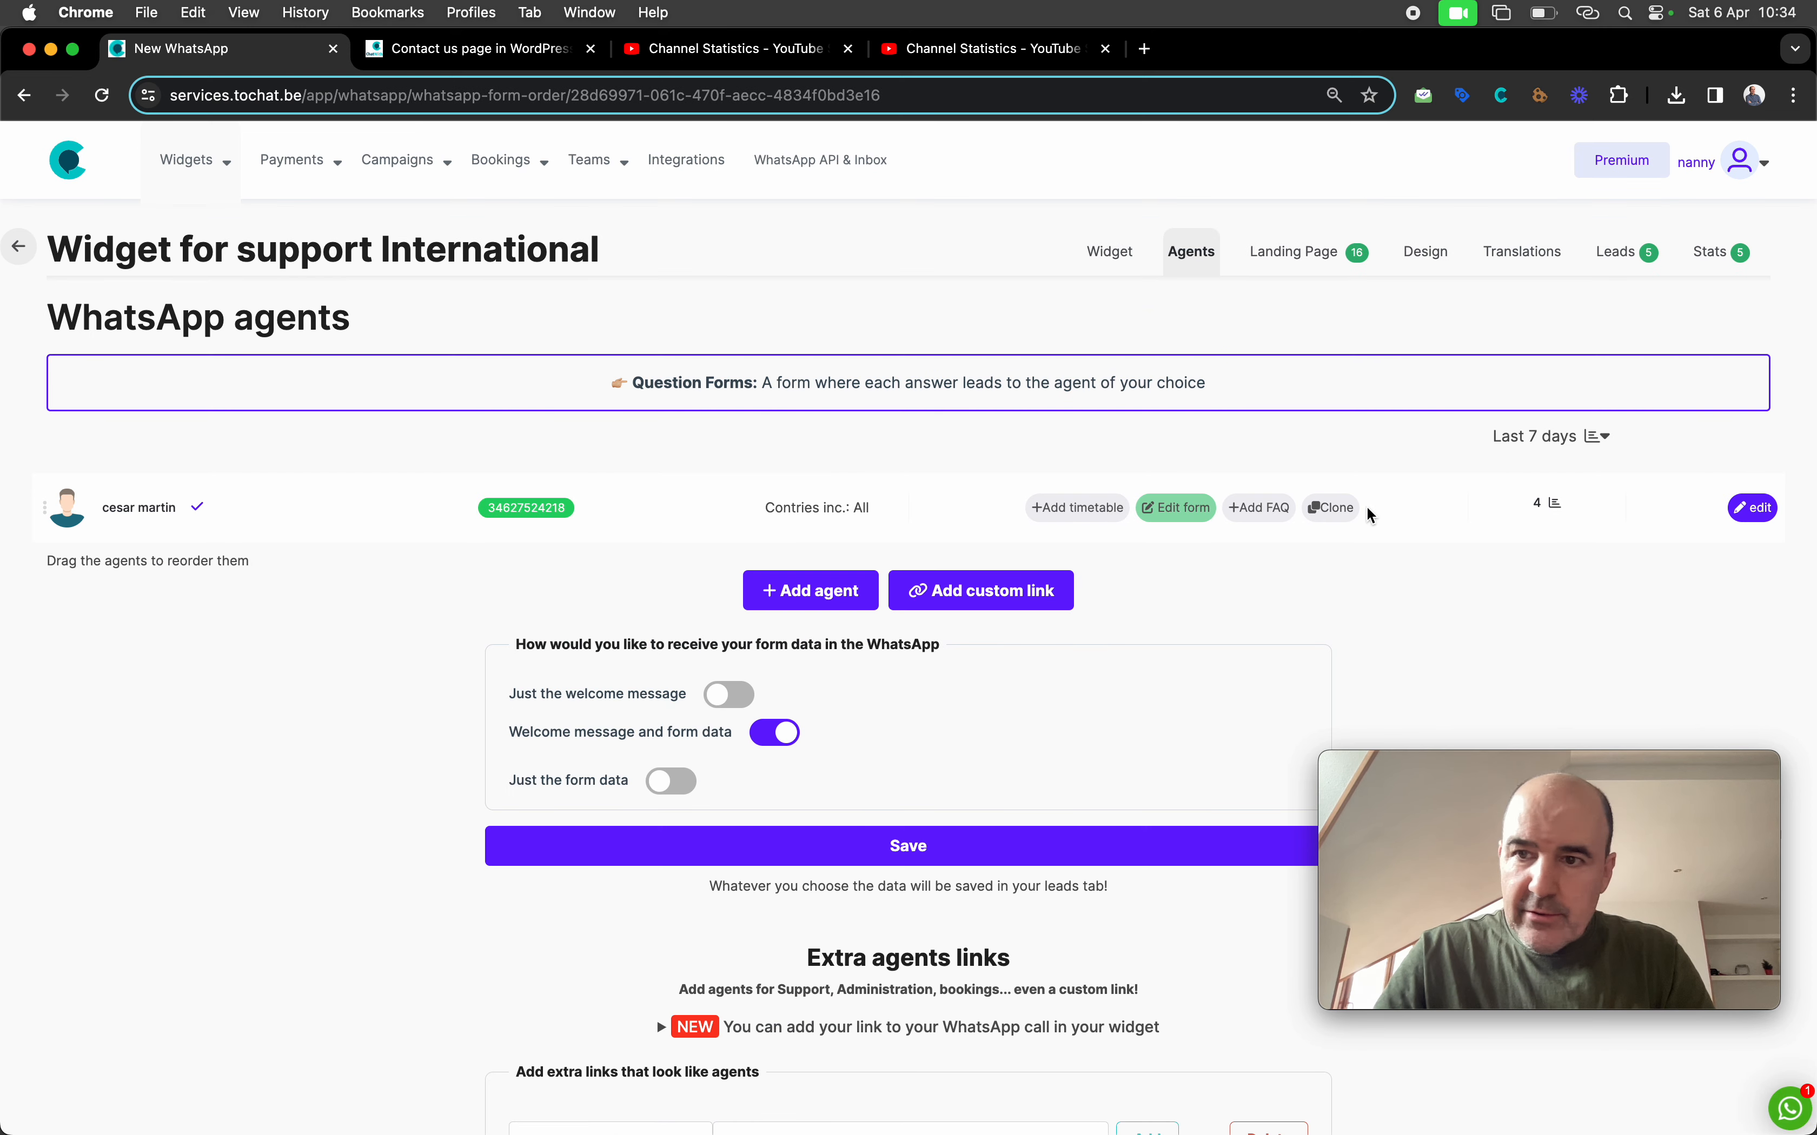
Open the agent's edit page and refill the preview form's name, email and WhatsApp number
click(1751, 515)
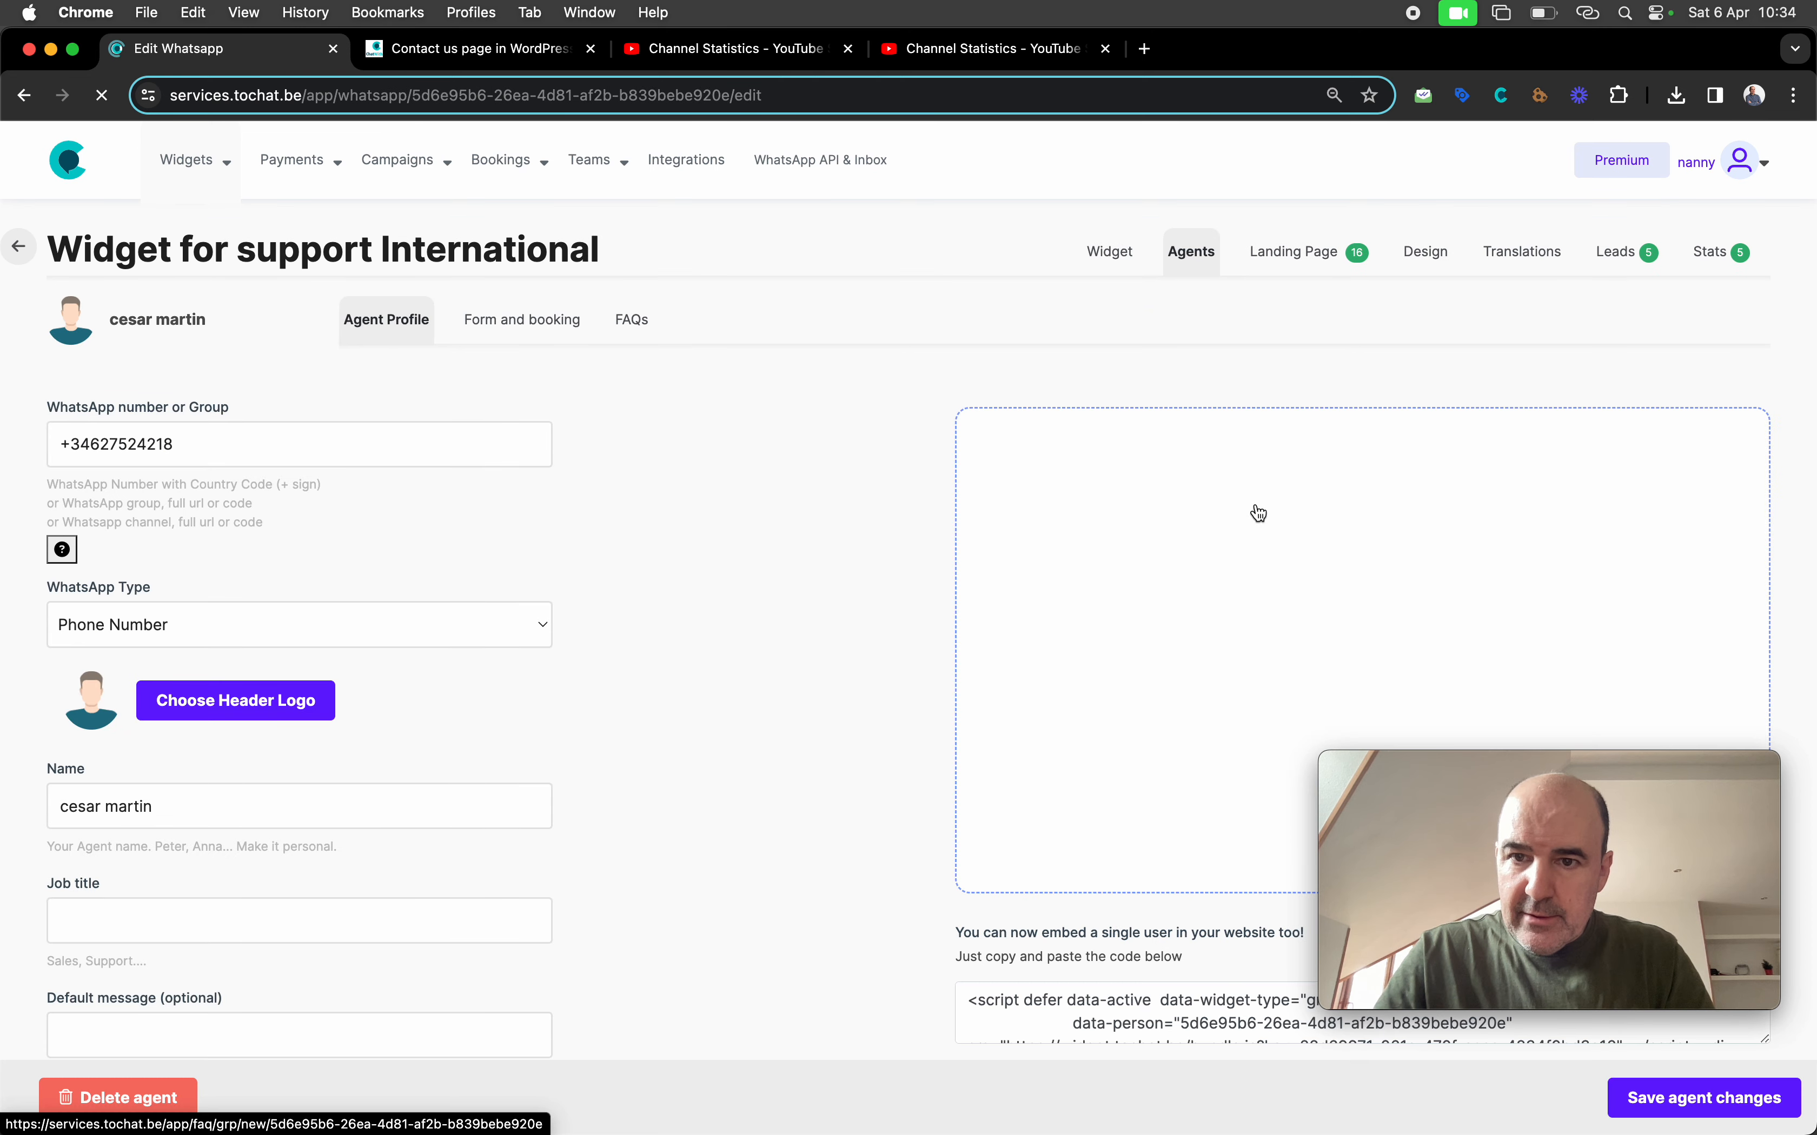
scroll(1274, 486, down, 3)
click(1276, 459)
text(cesar 3)
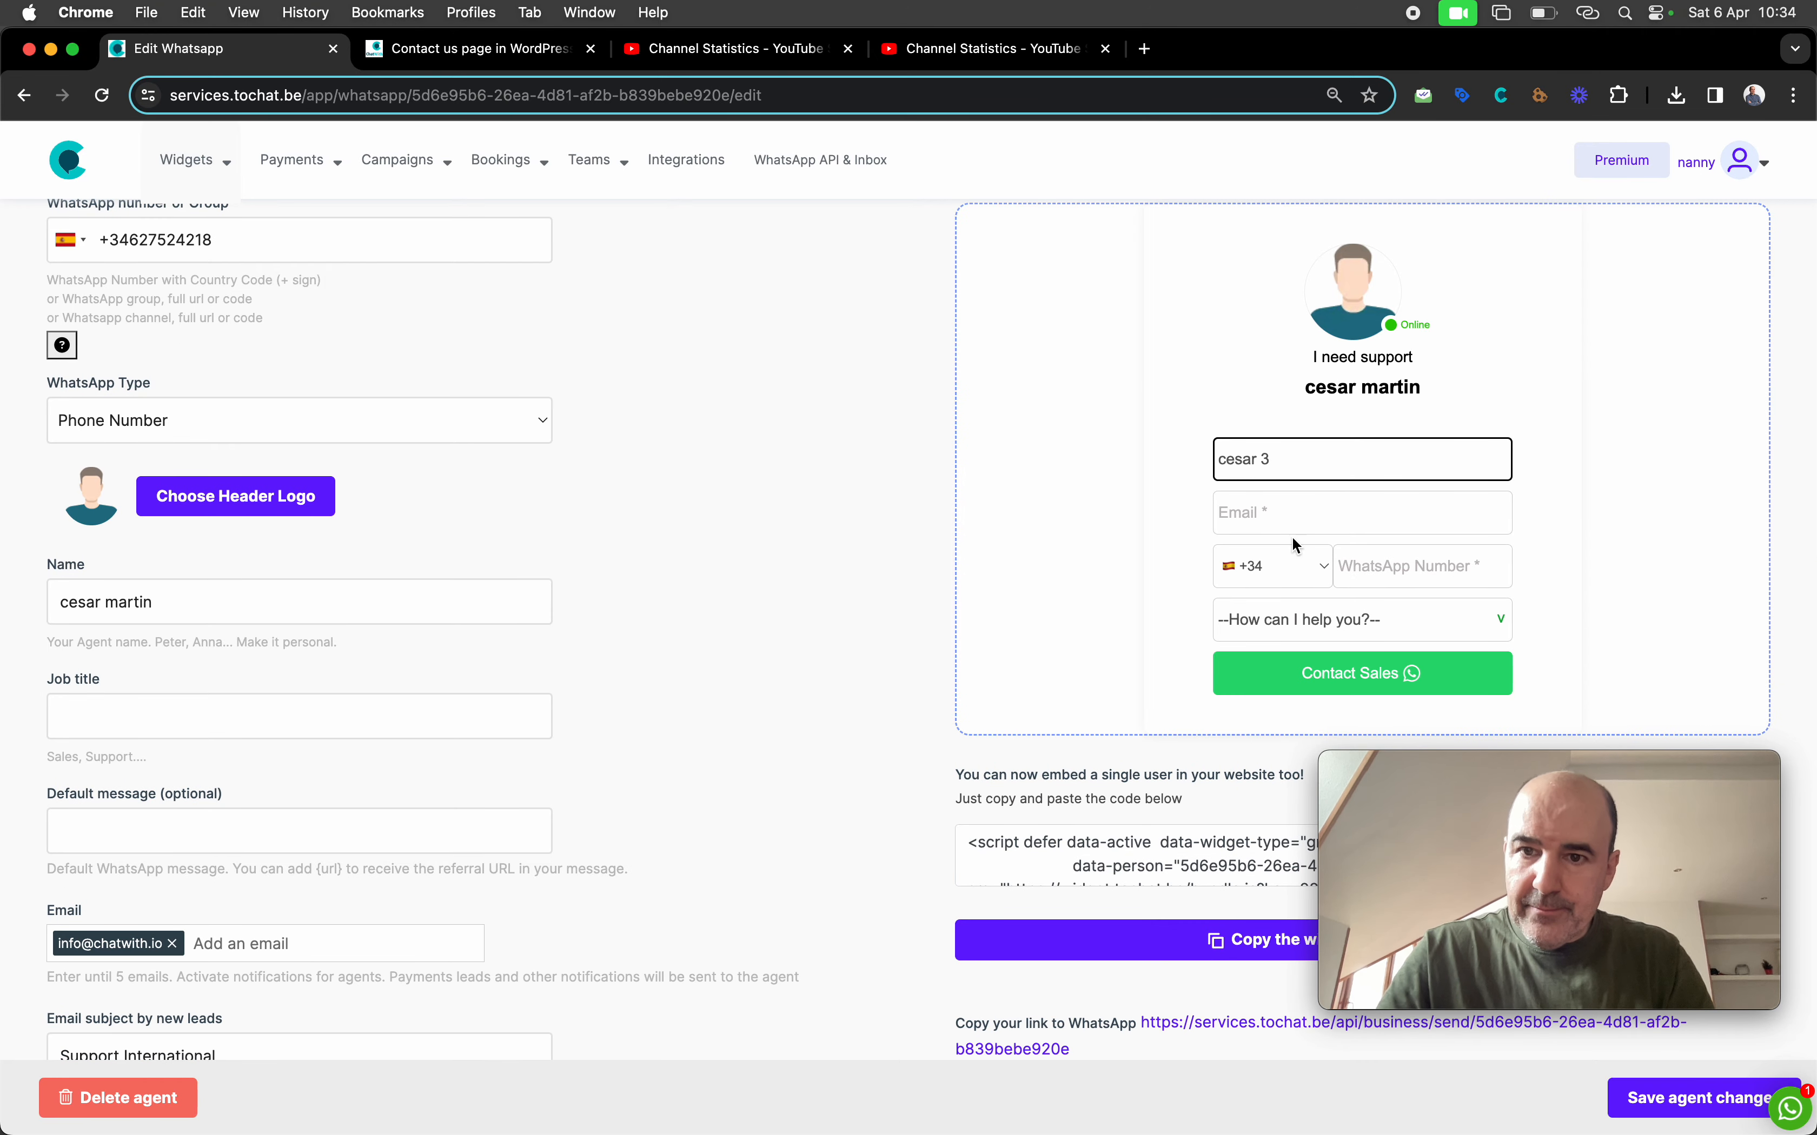
click(1290, 511)
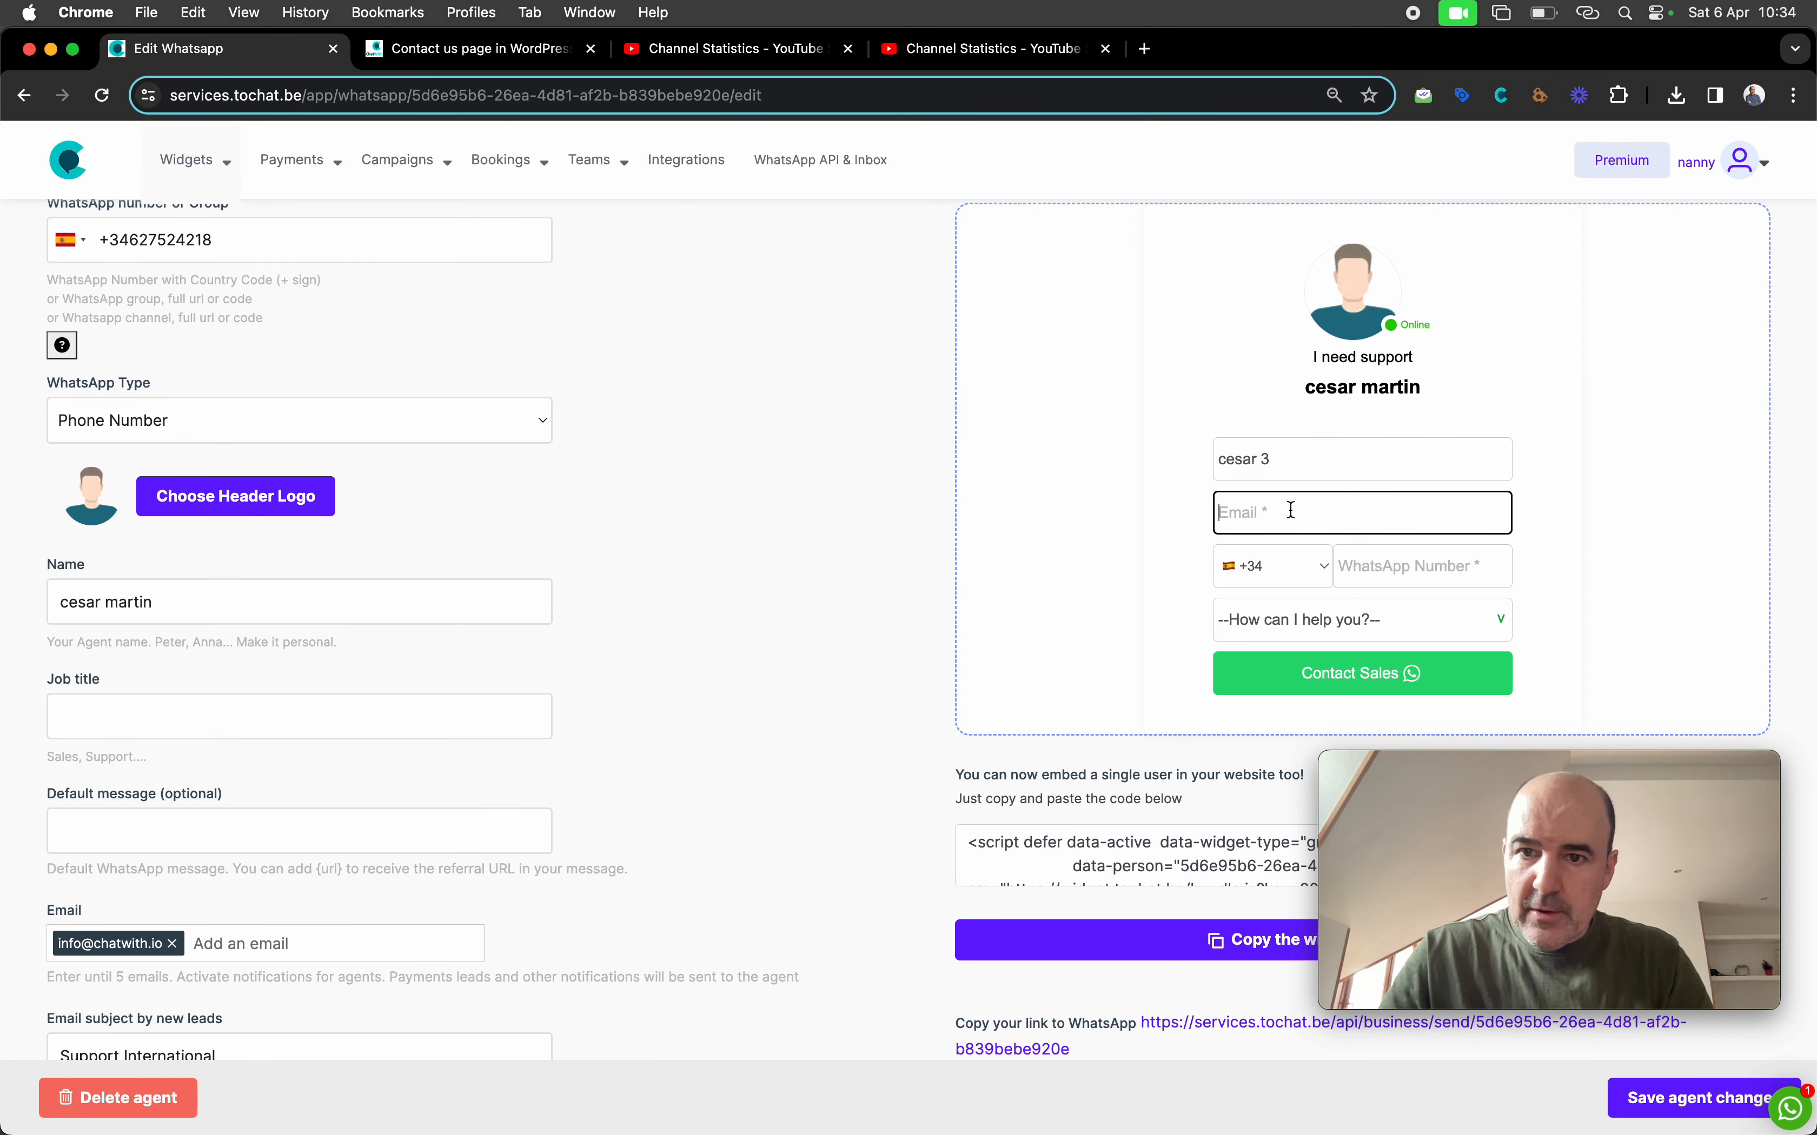
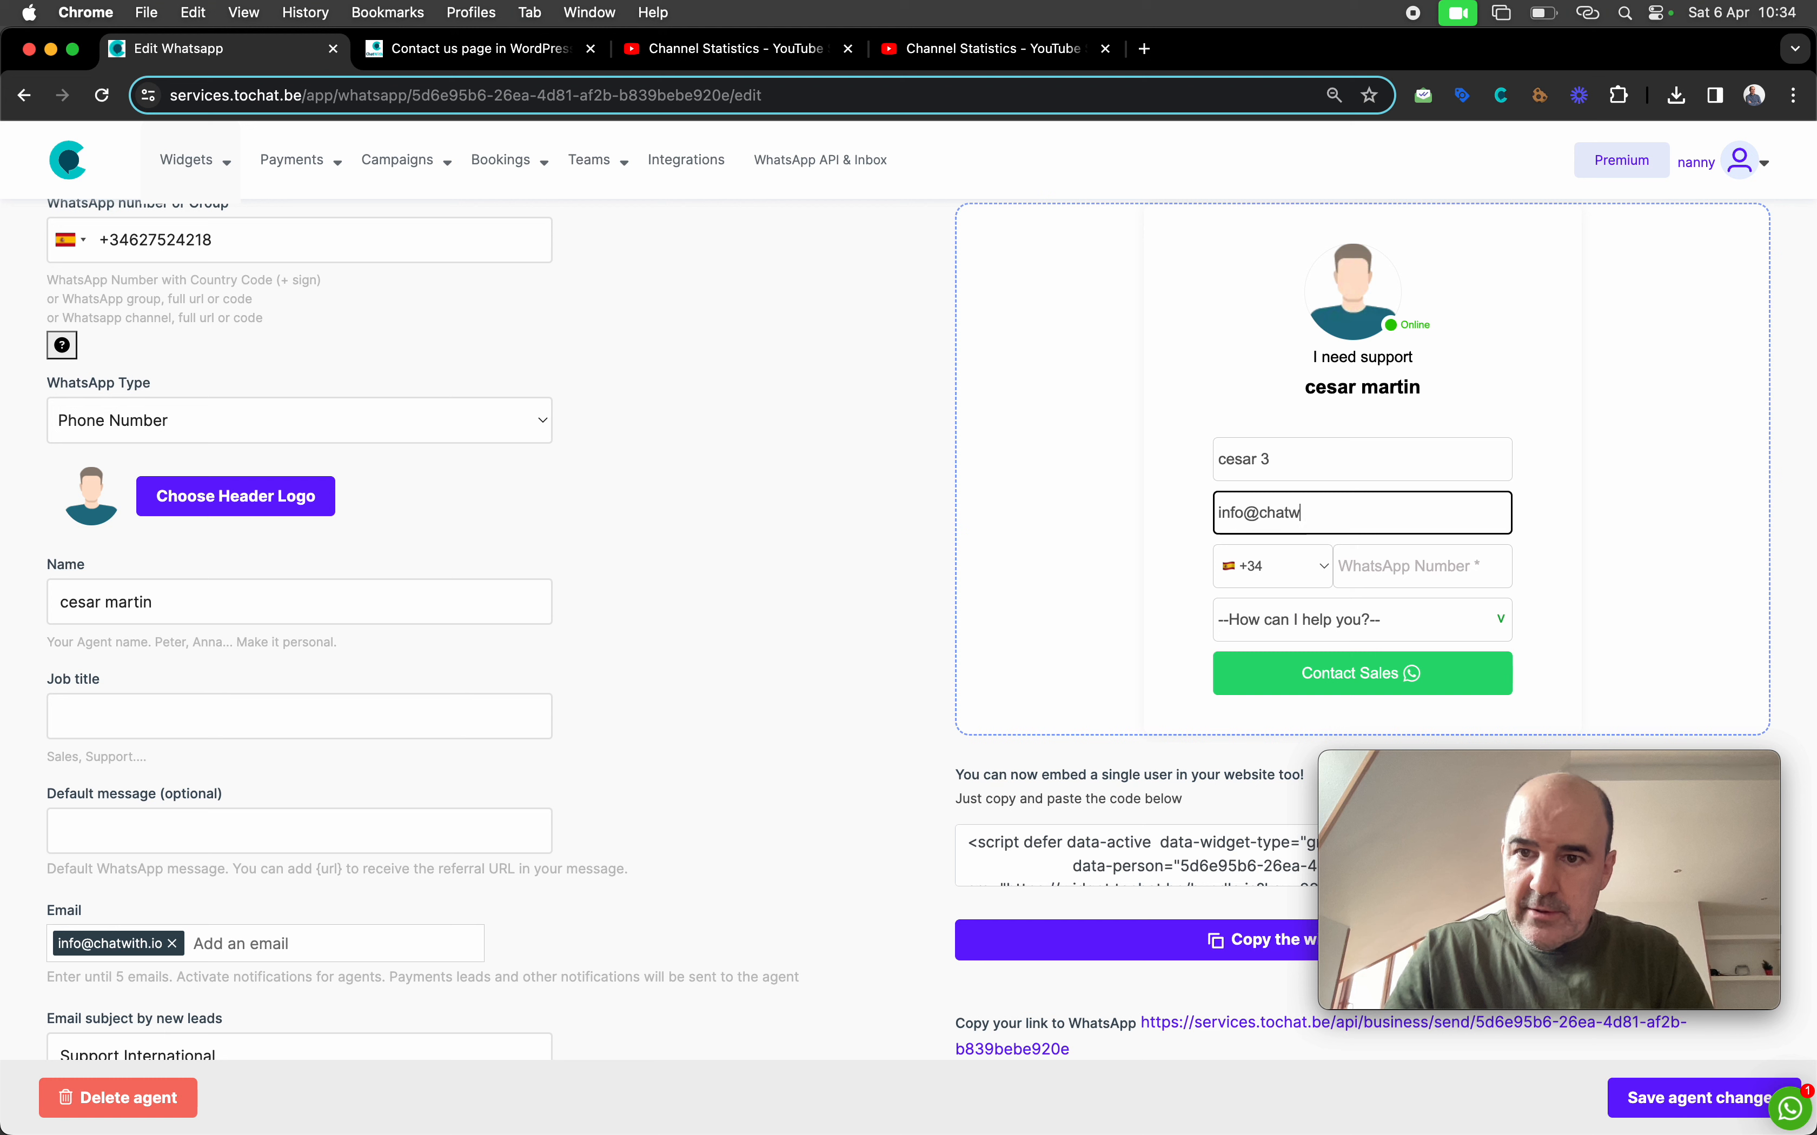
key(Tab)
key(Tab)
text(627)
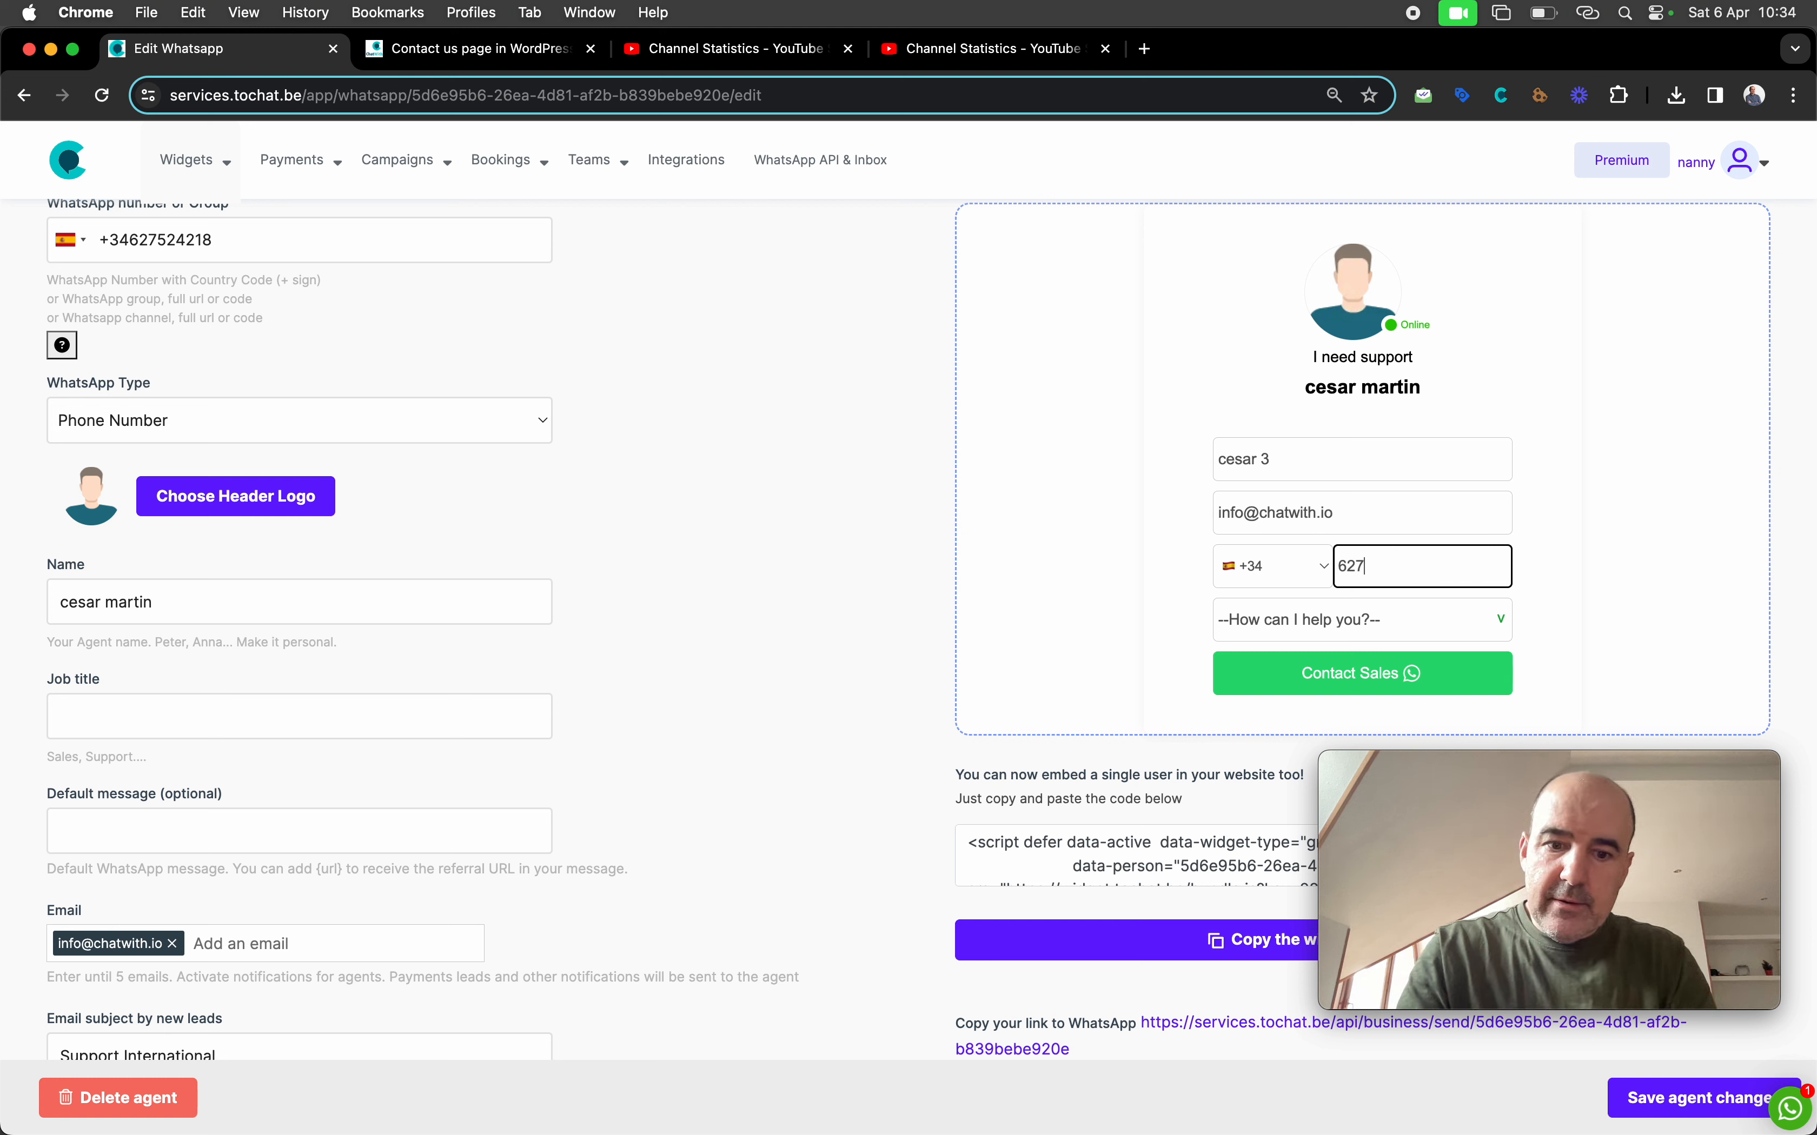
Choose Maintenance and submit, getting 'Thank you for your message. We will contact you ASAP.'
click(1312, 608)
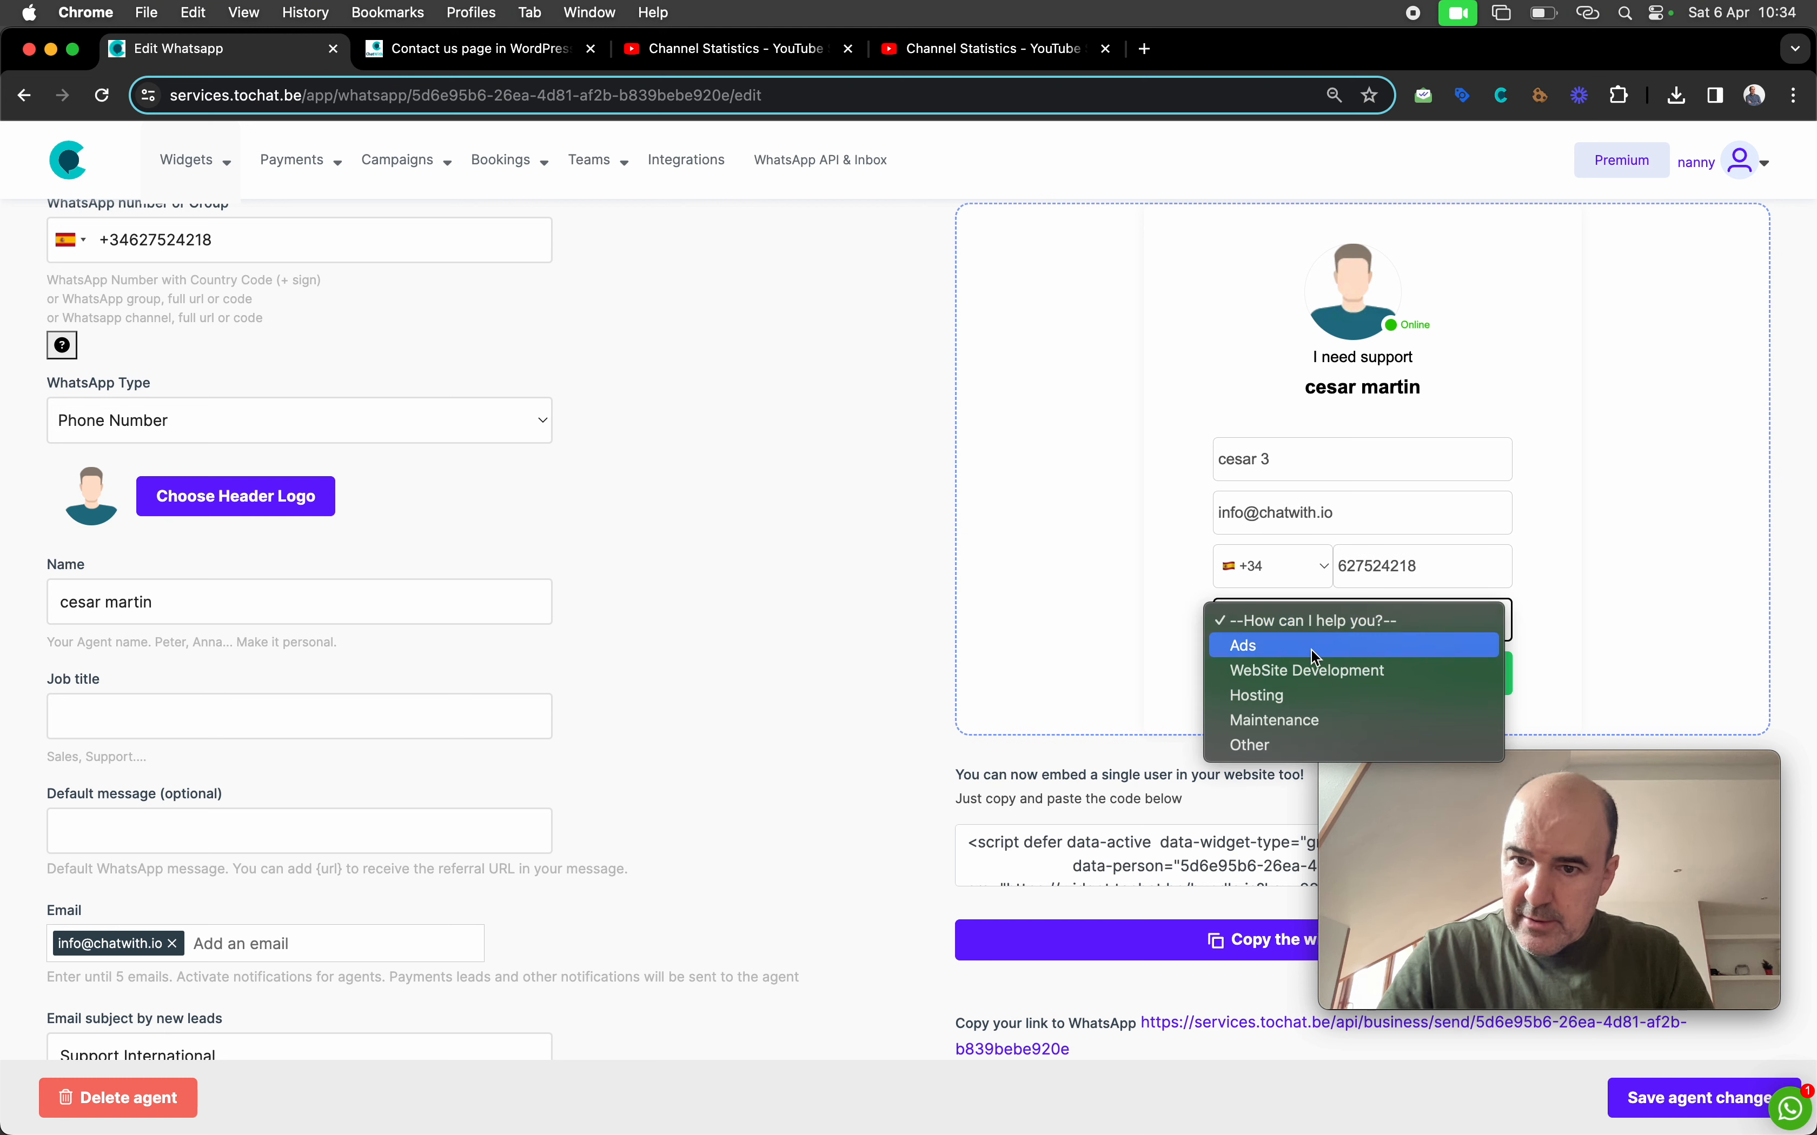
click(1319, 724)
click(1283, 680)
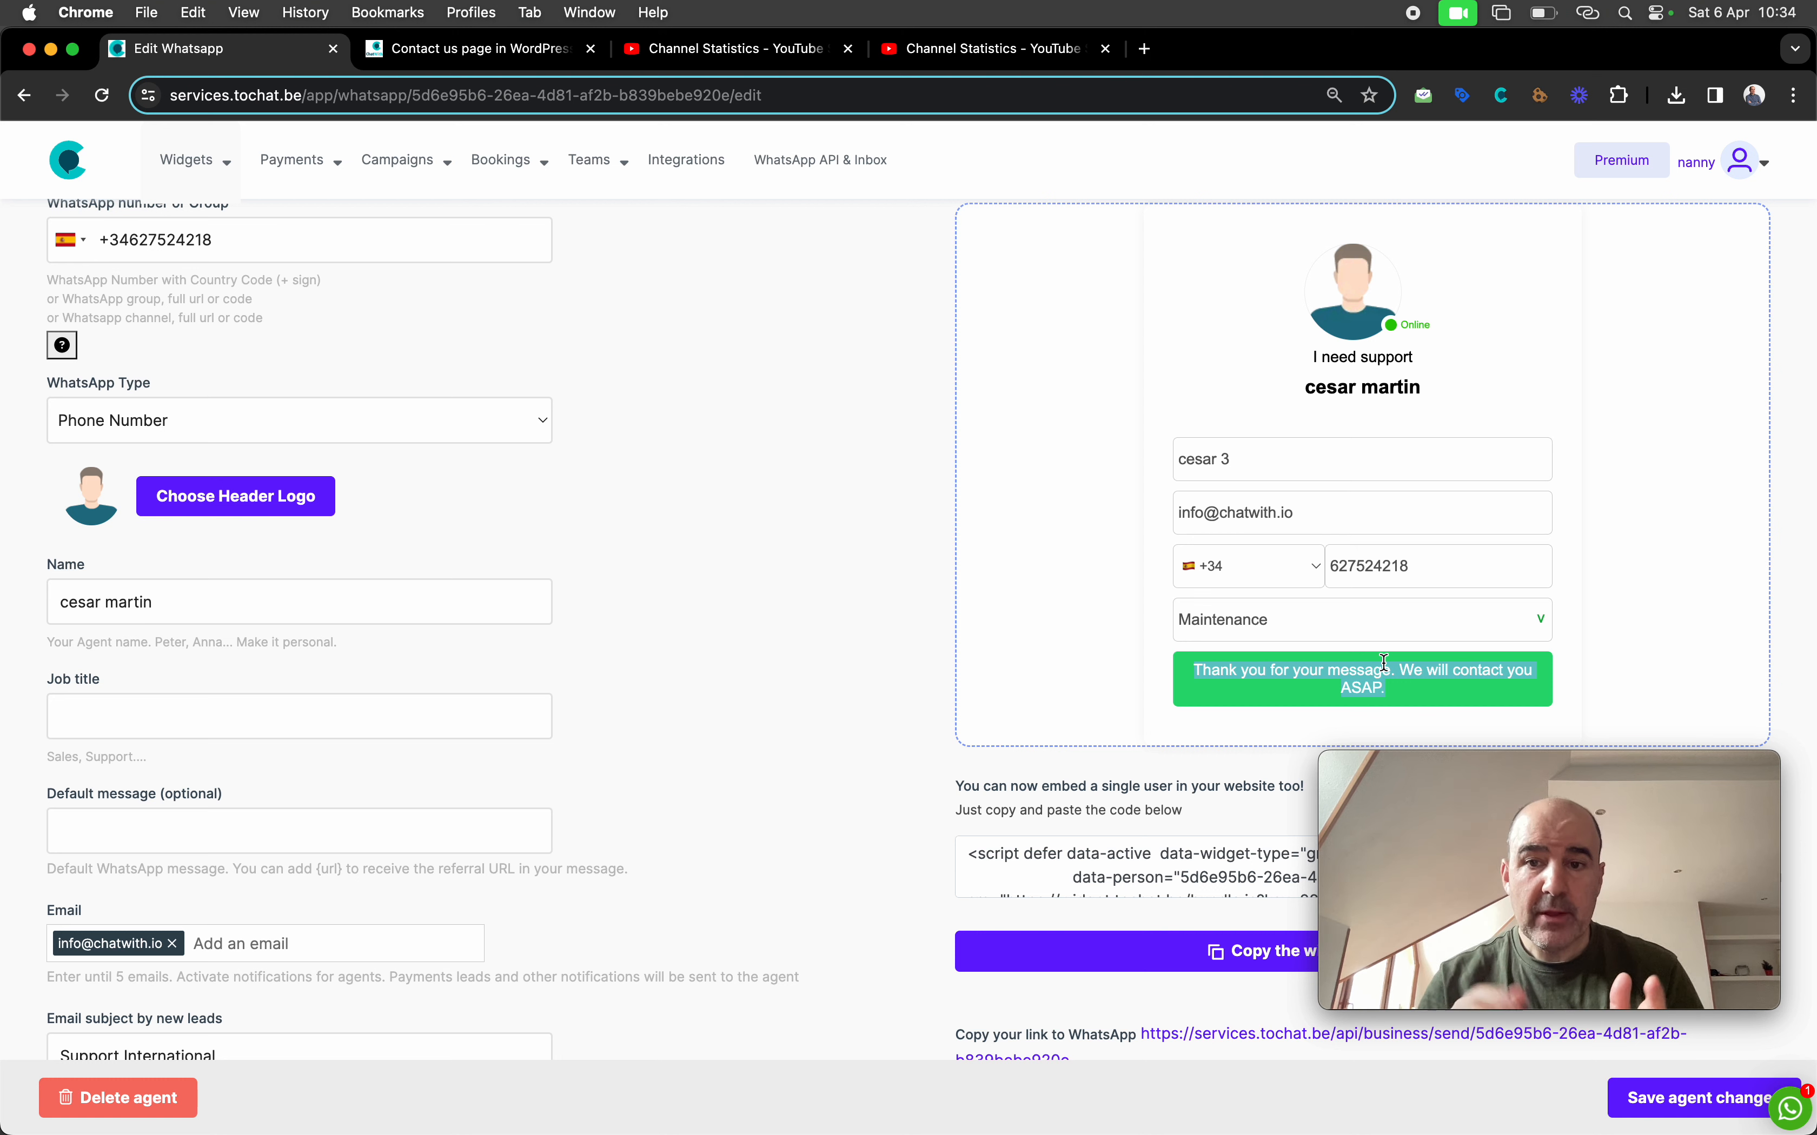
scroll(864, 629, up, 5)
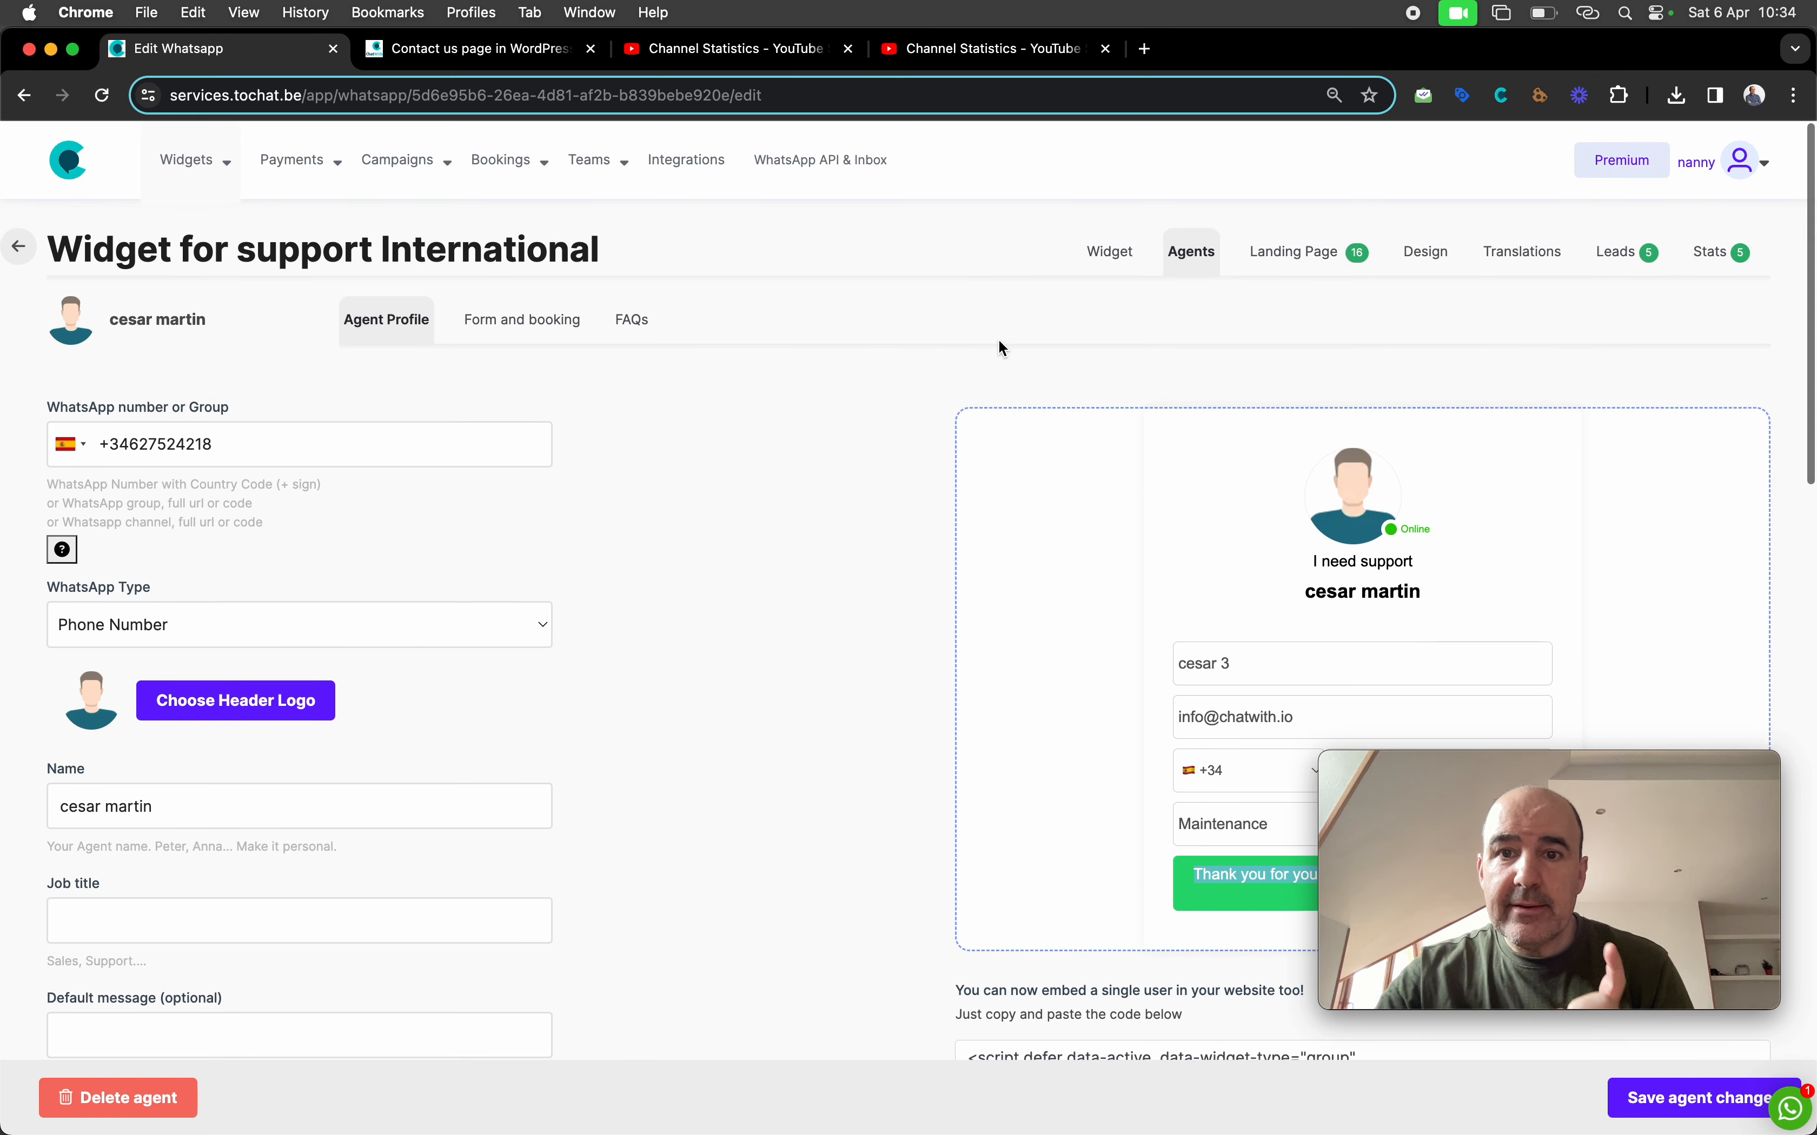
click(1119, 257)
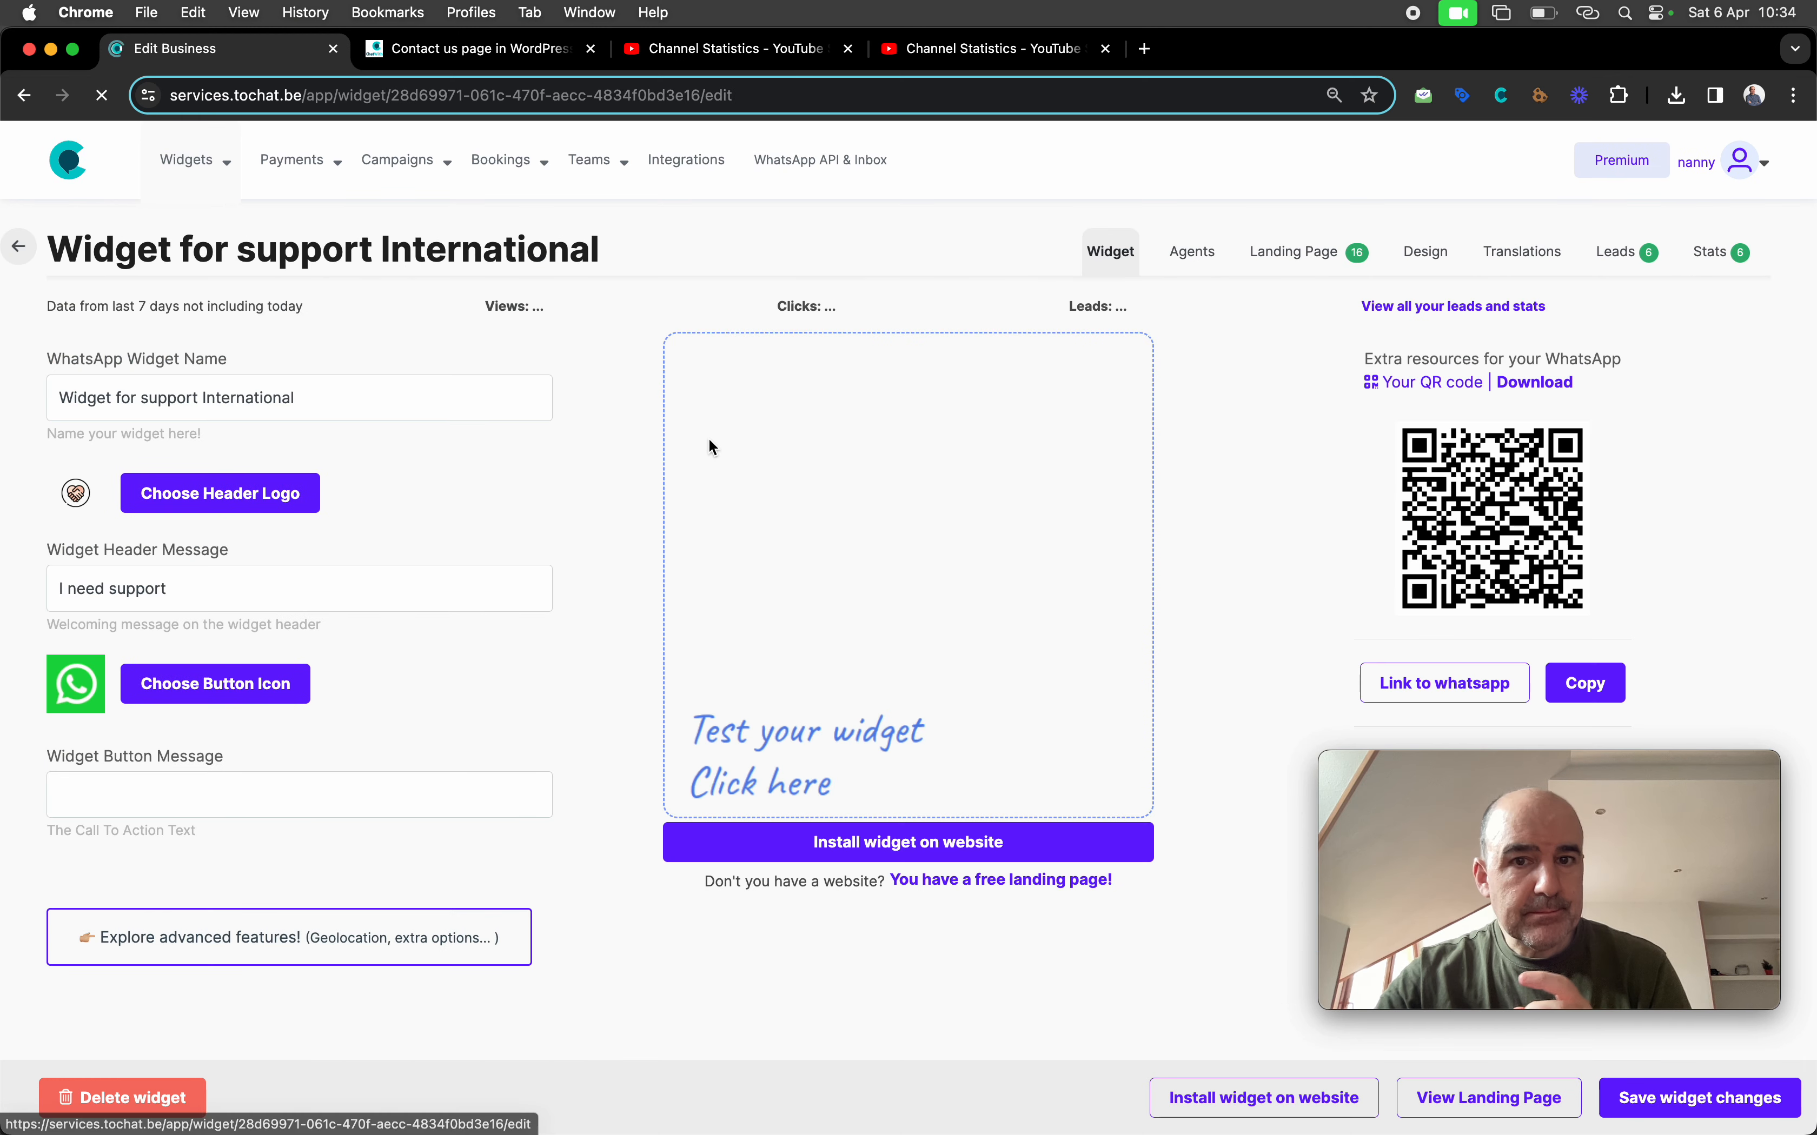
scroll(568, 608, down, 5)
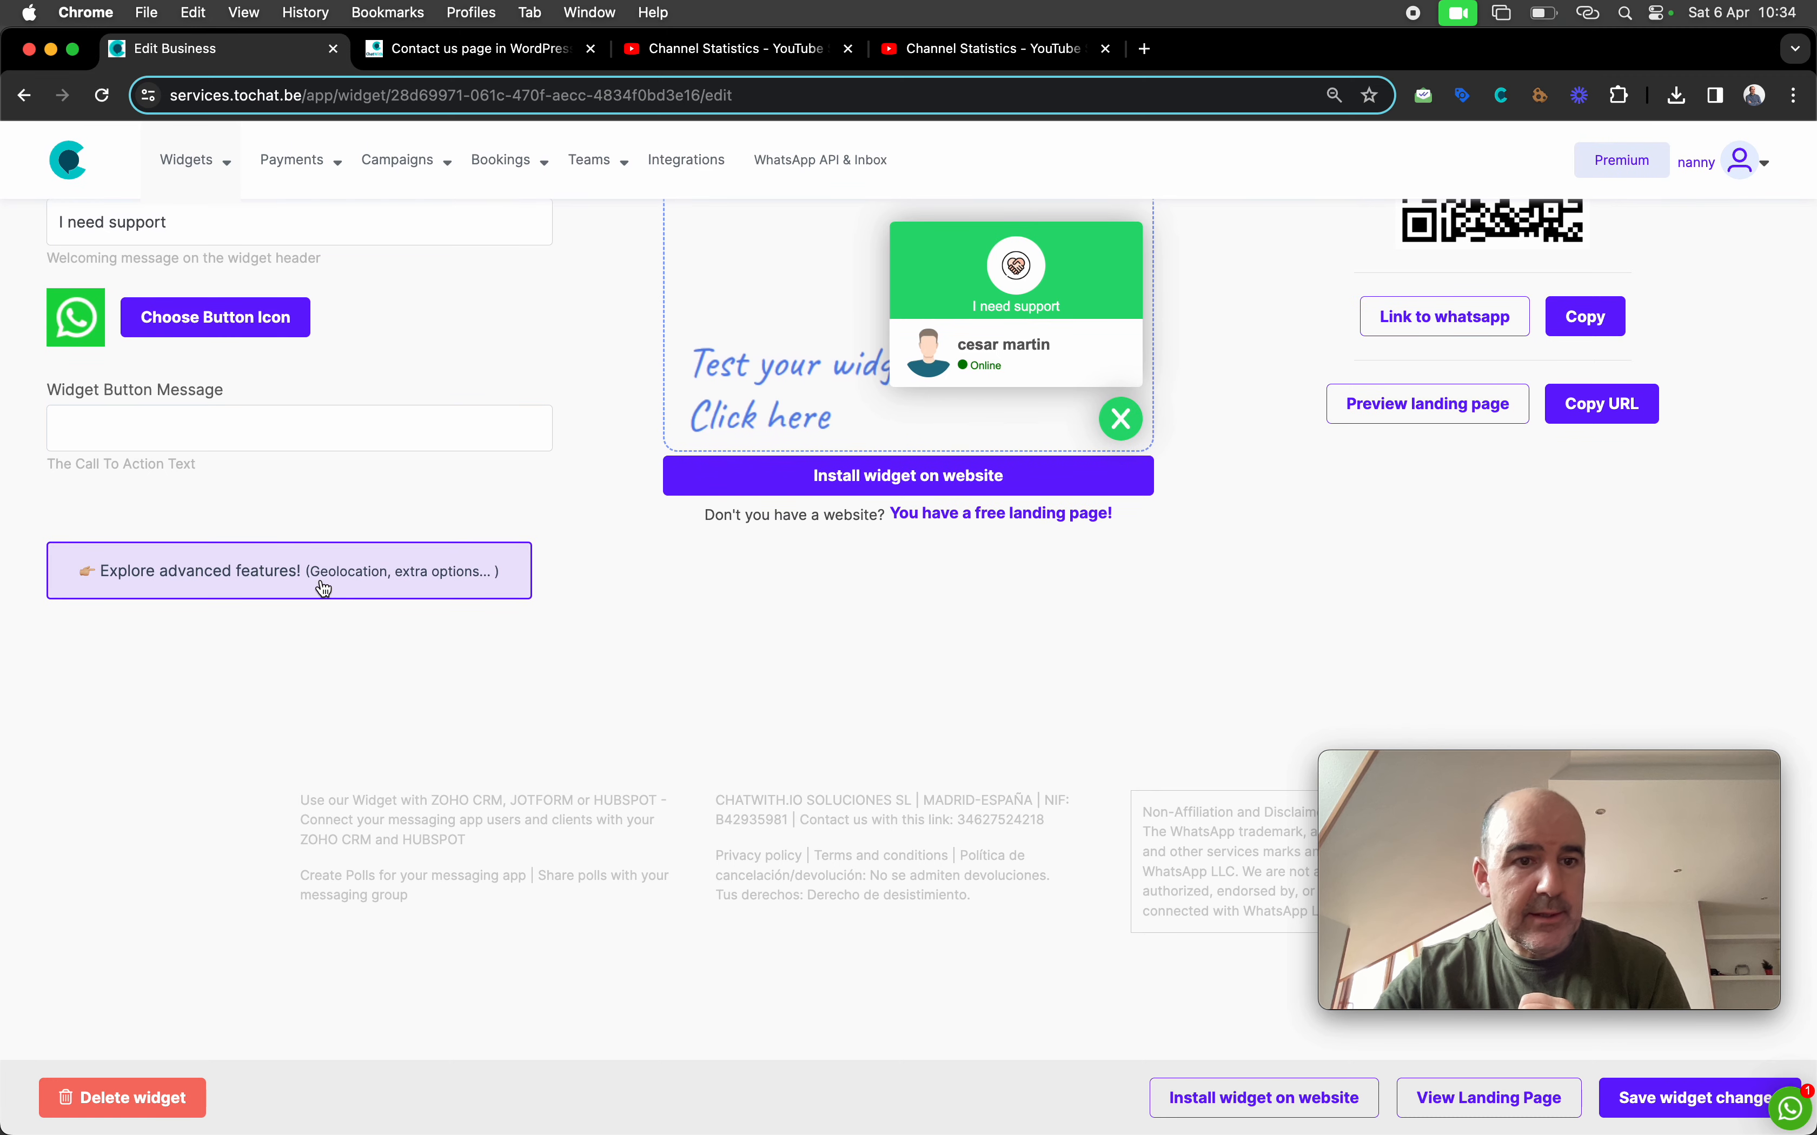
click(351, 582)
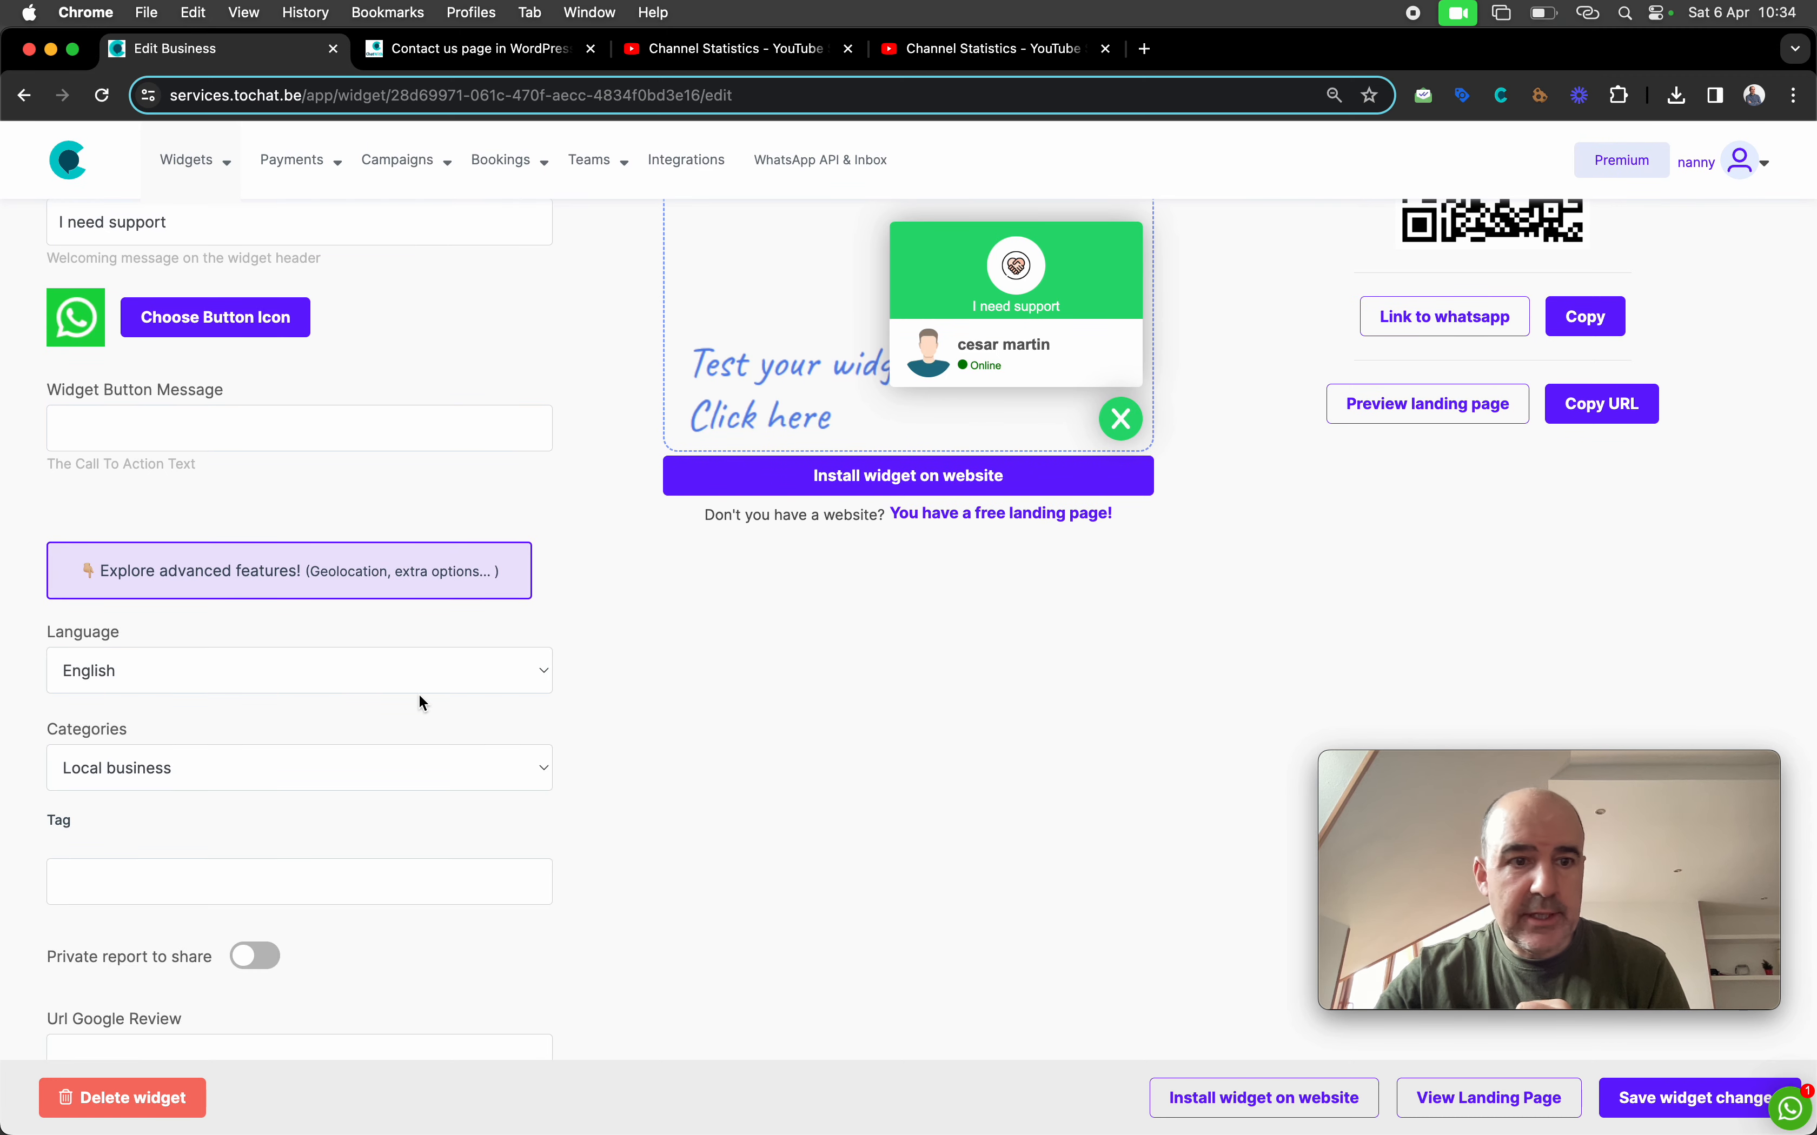
scroll(421, 701, down, 15)
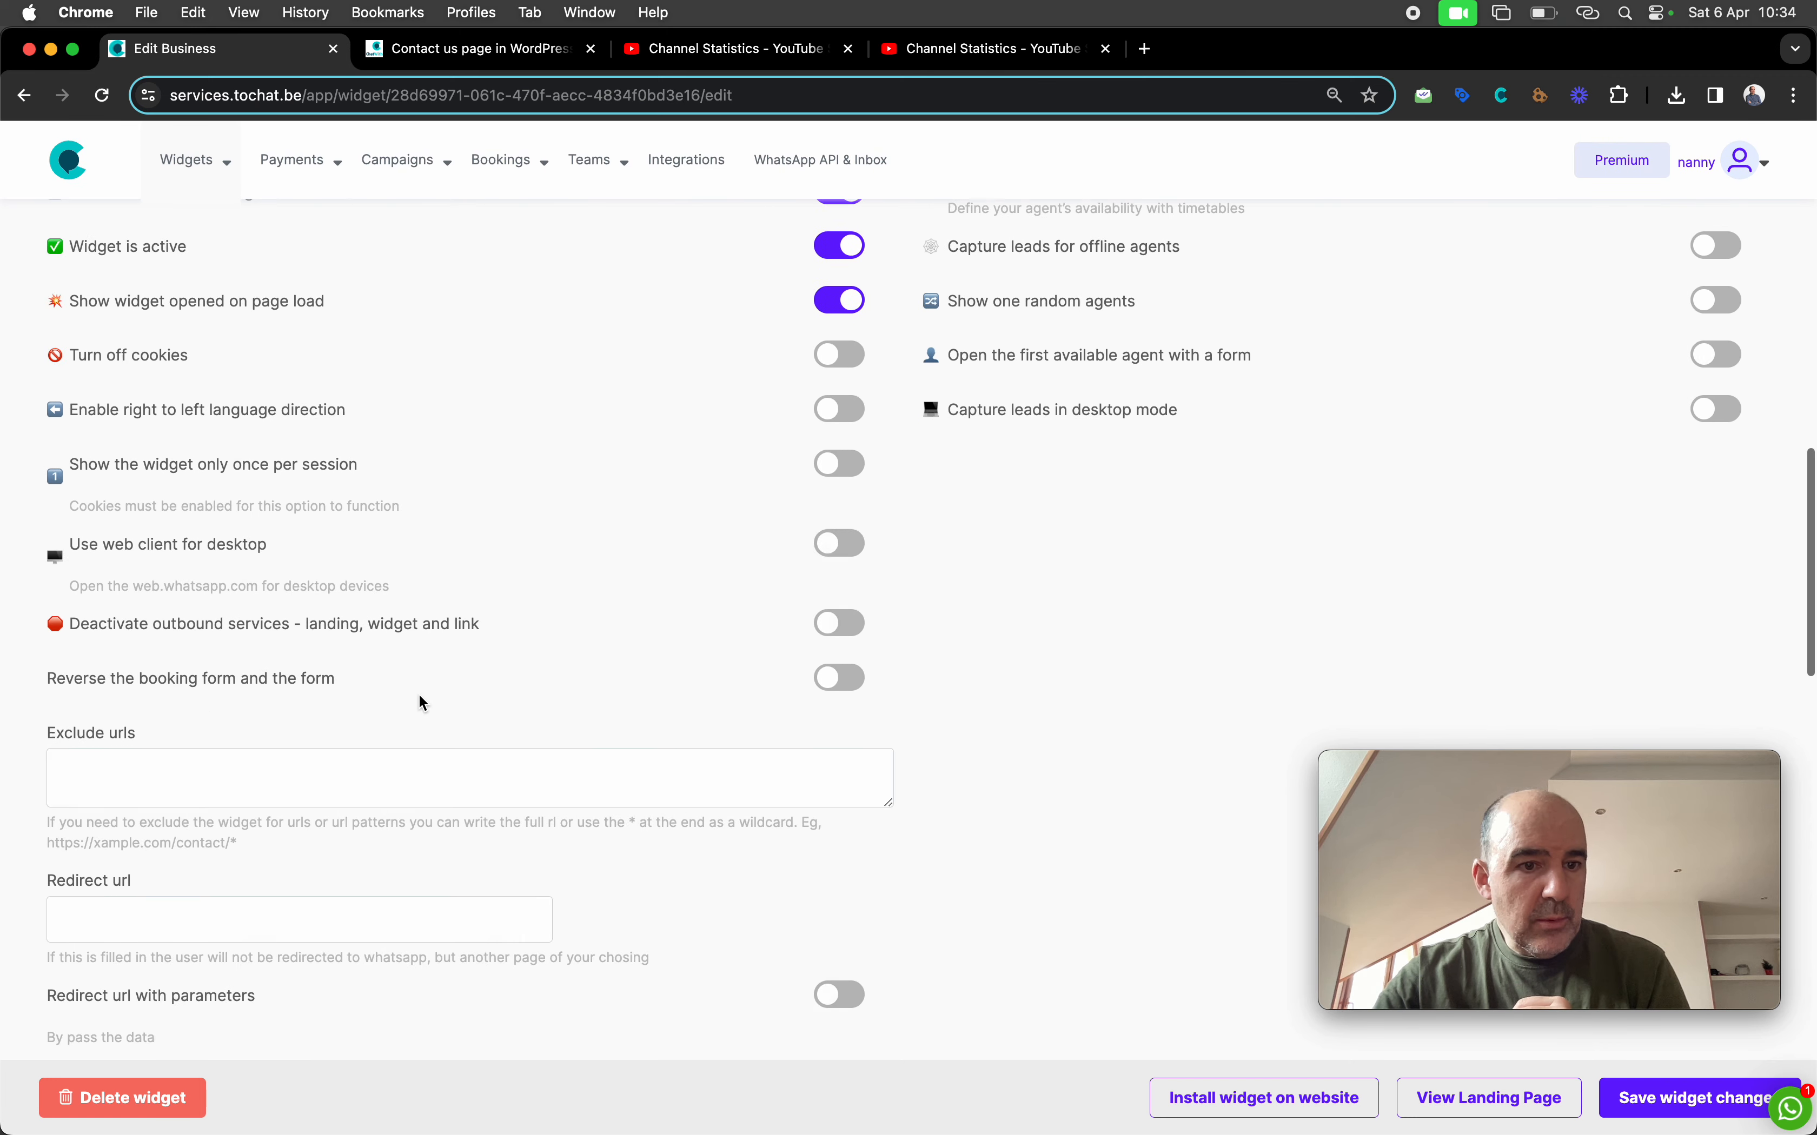
scroll(419, 703, down, 4)
drag(140, 616, 22, 618)
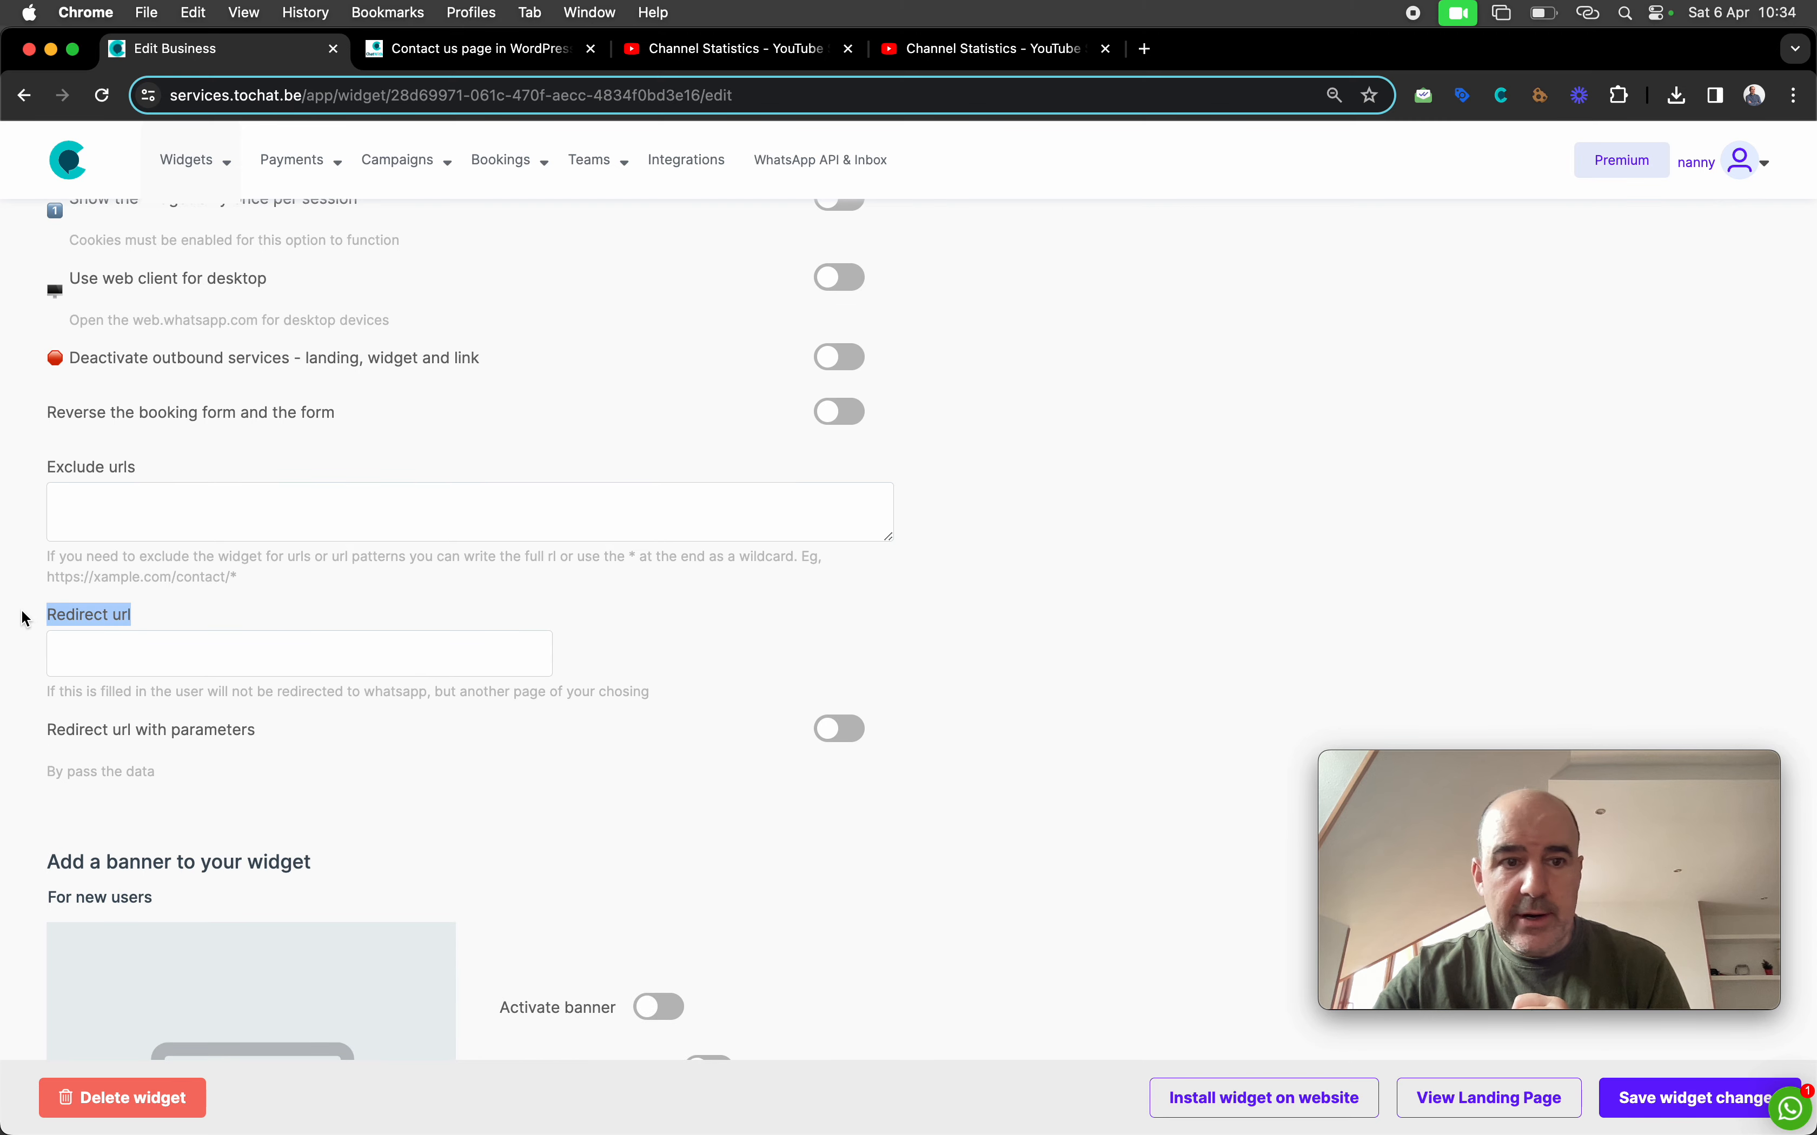
click(146, 650)
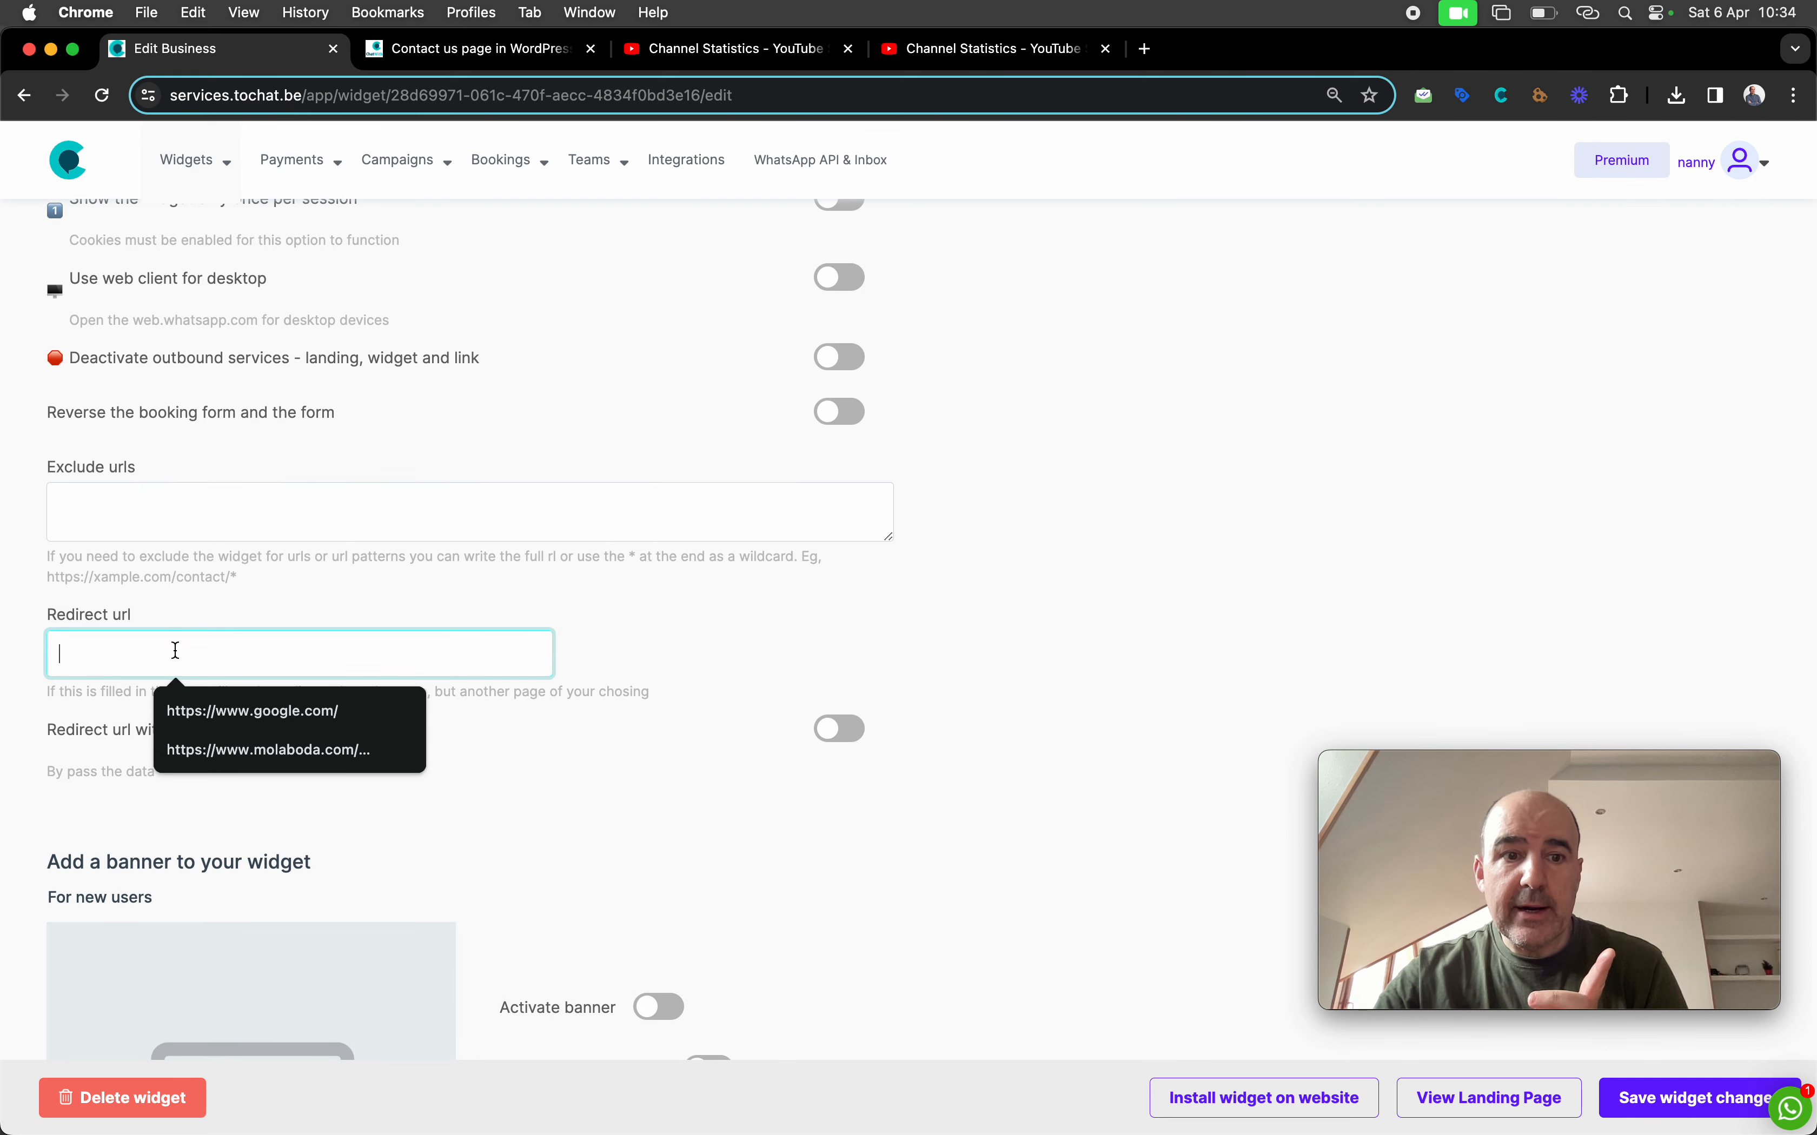
click(264, 711)
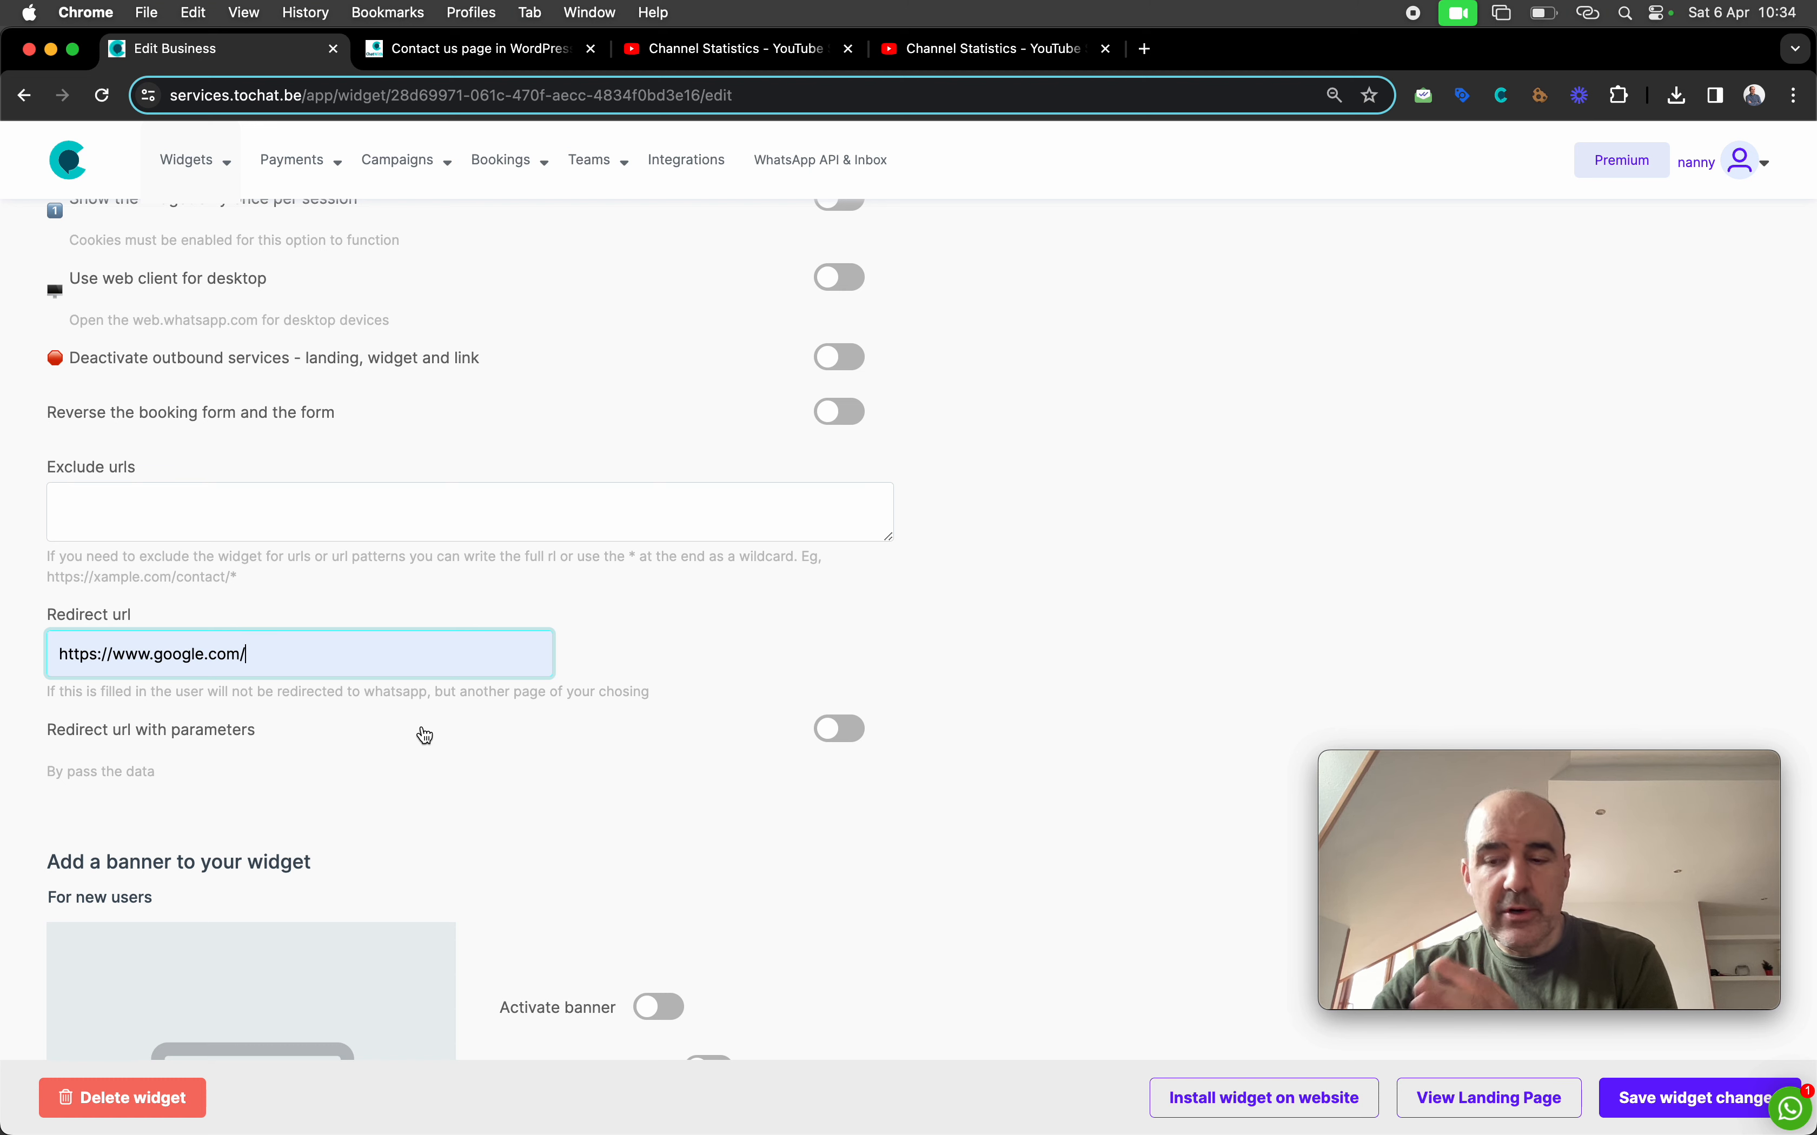
drag(292, 734, 60, 743)
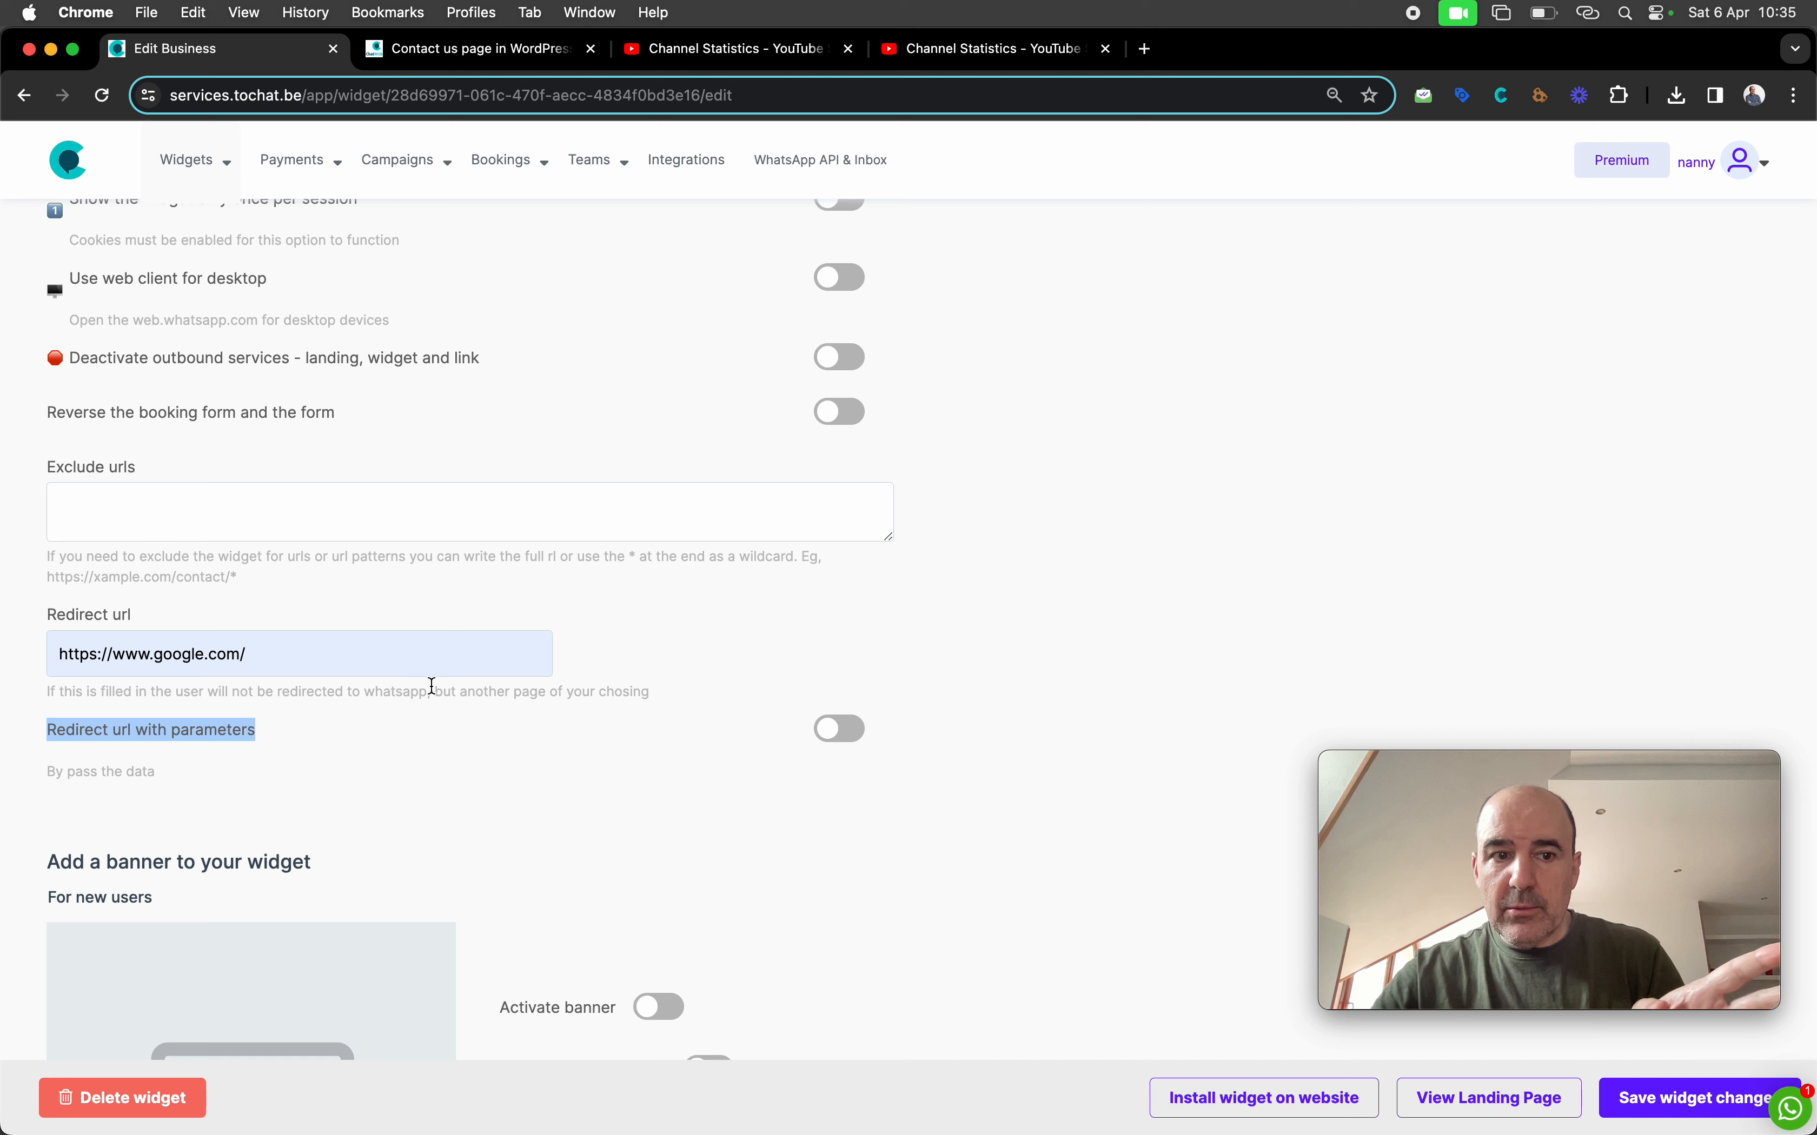
click(646, 788)
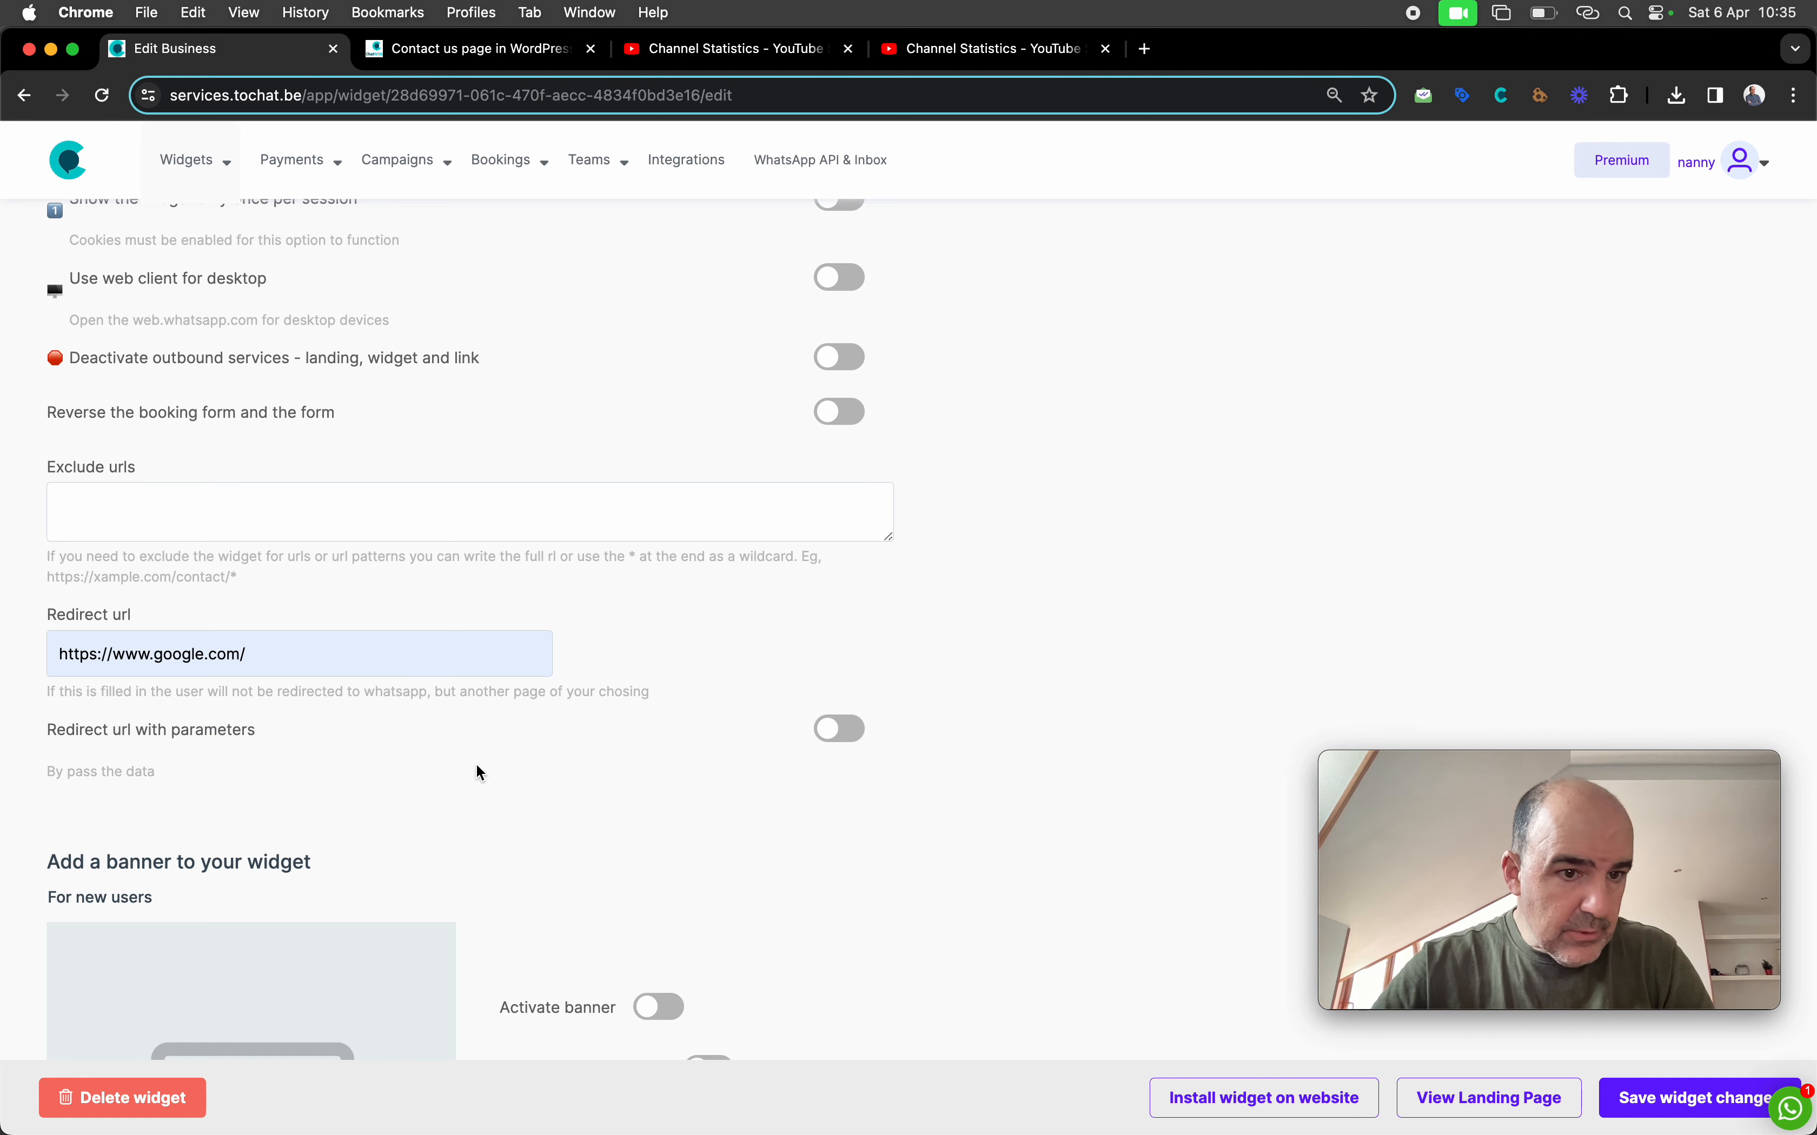
click(1614, 1098)
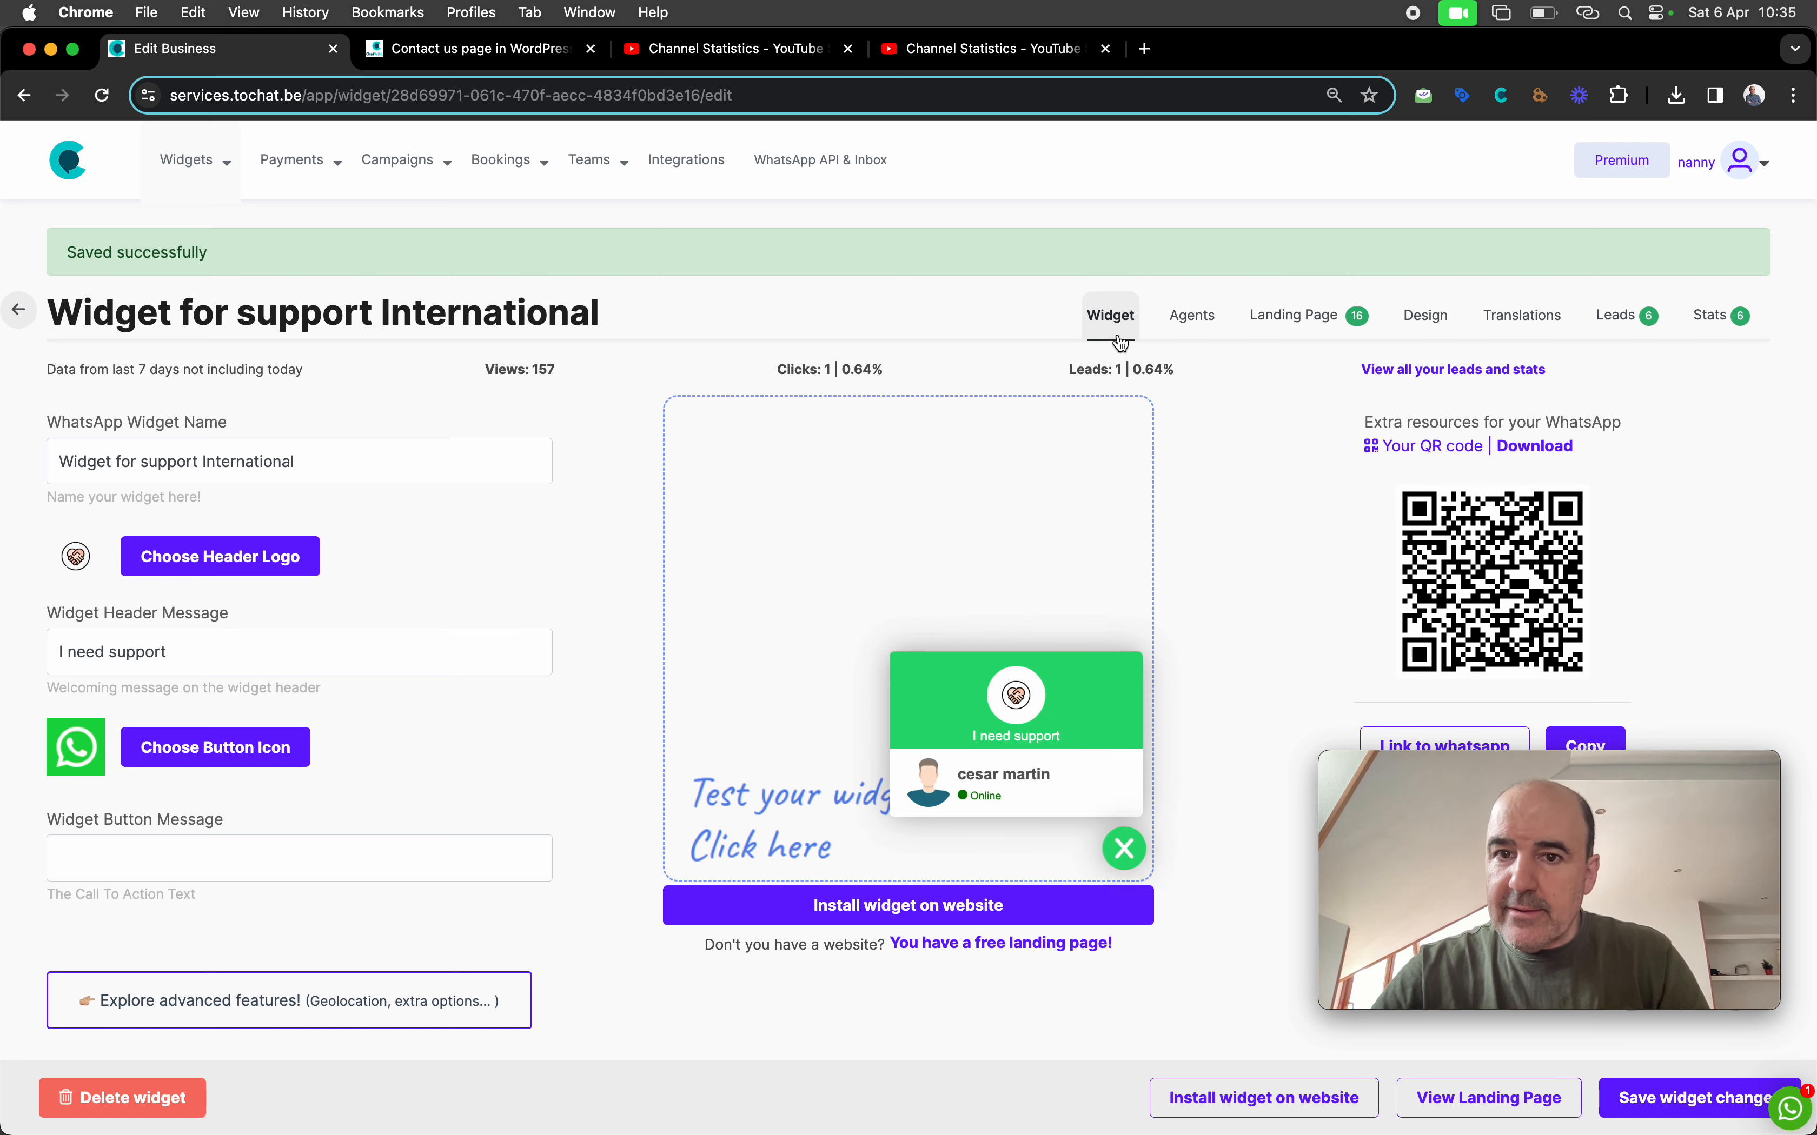
Open the preview widget's contact form and fill in the name, email and WhatsApp number
scroll(544, 514, down, 6)
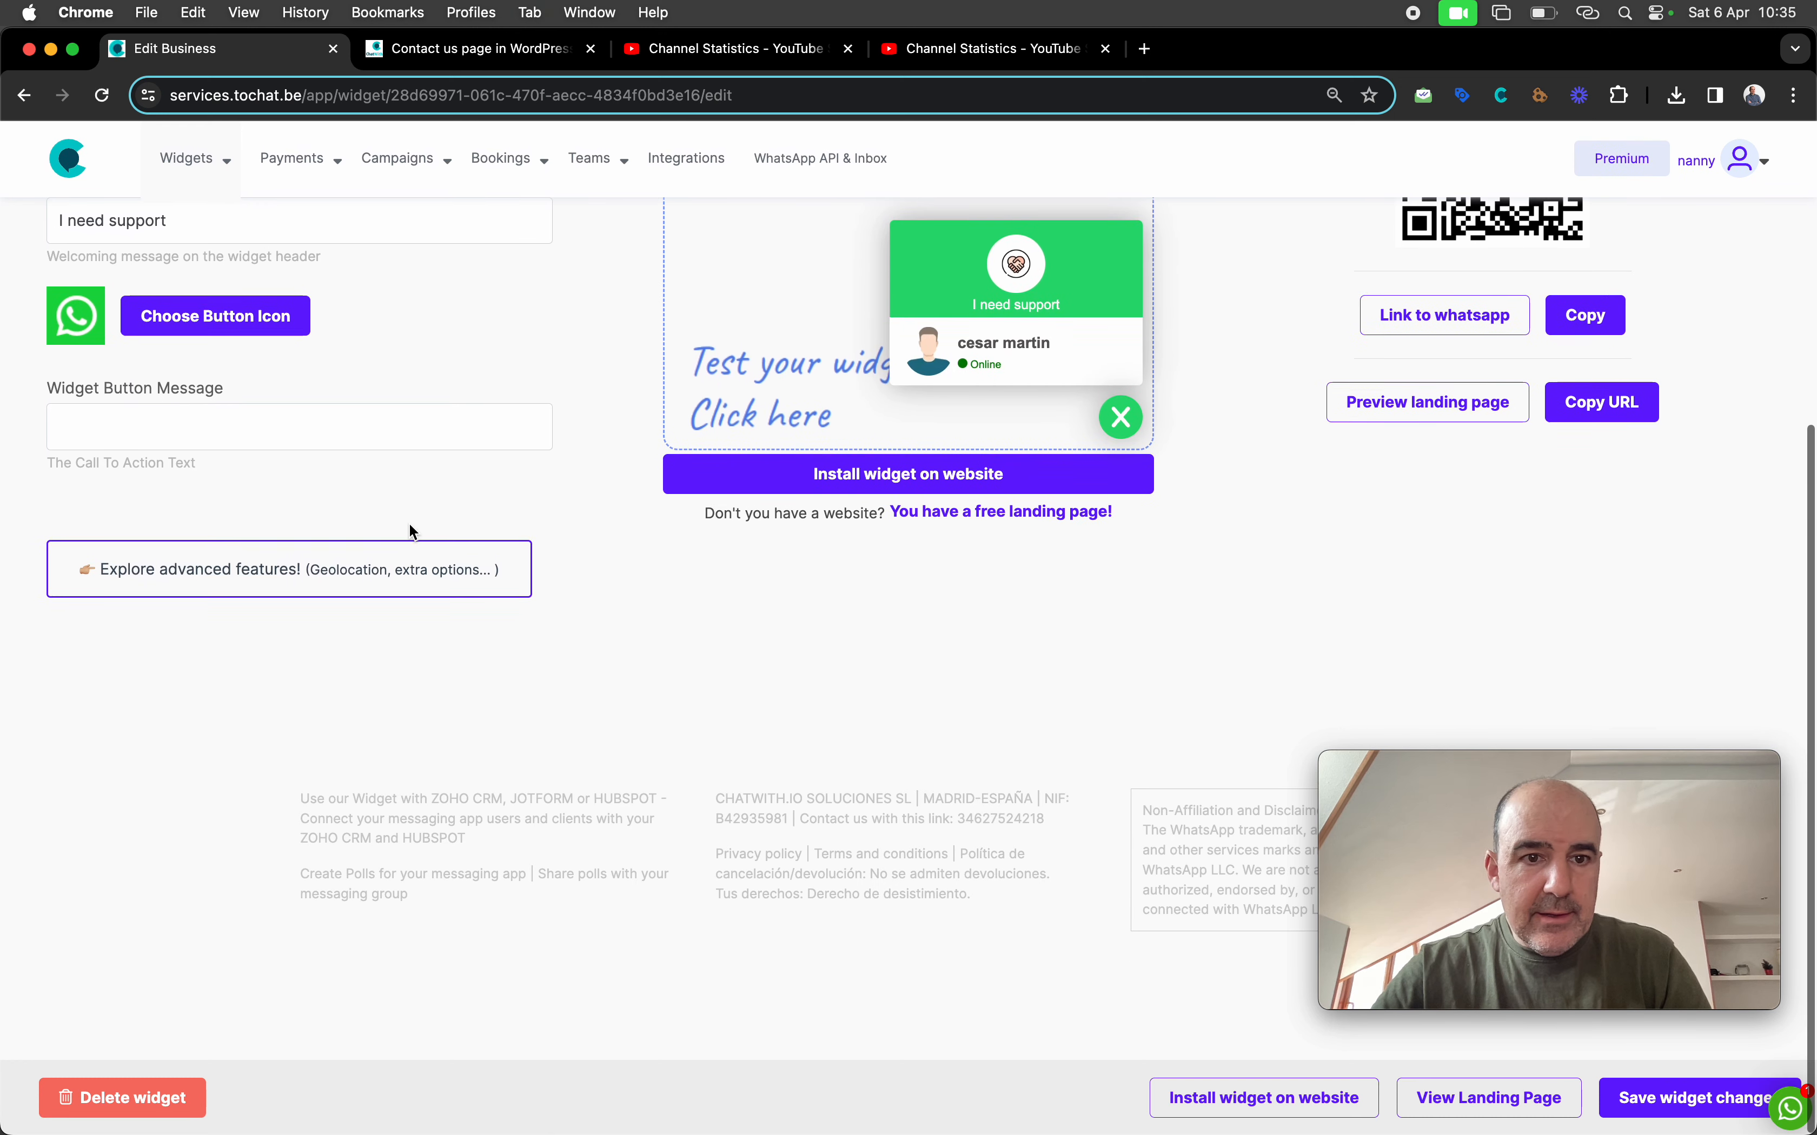
click(323, 591)
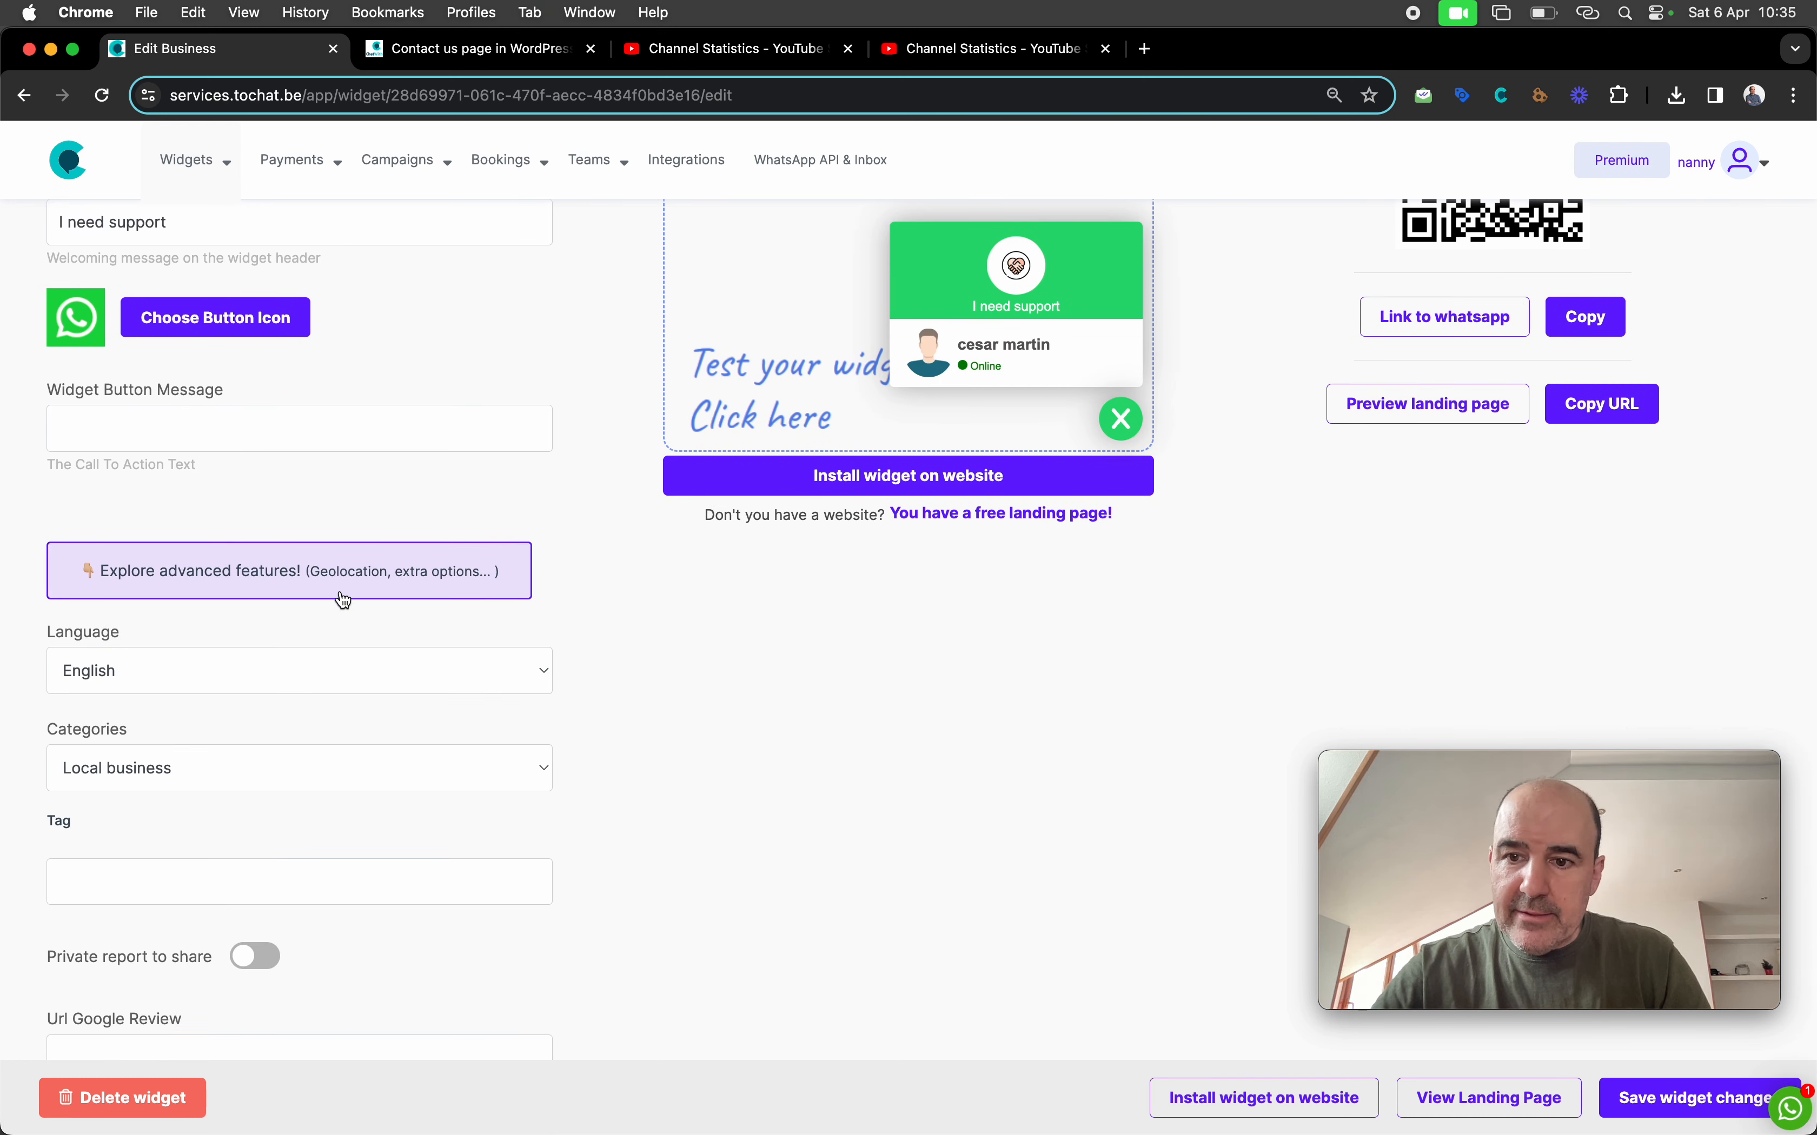
scroll(339, 593, down, 10)
scroll(342, 595, down, 3)
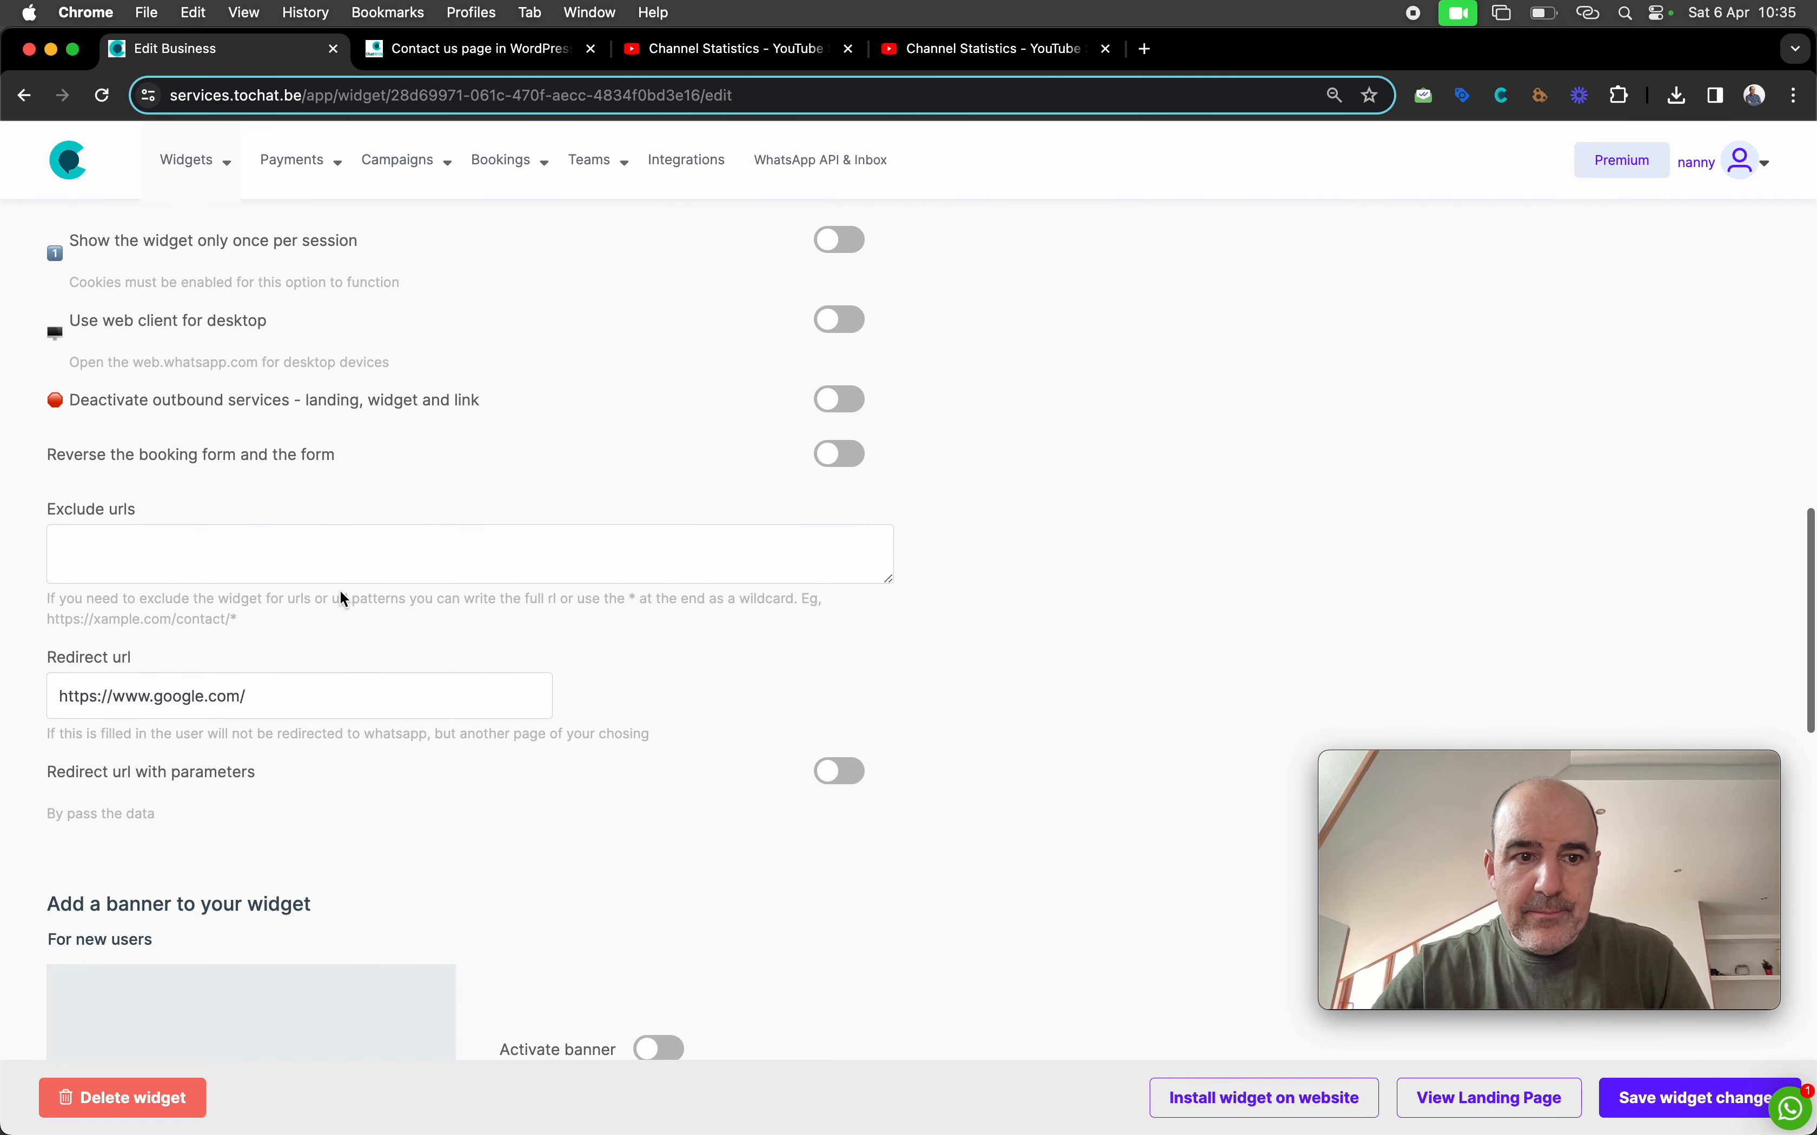
scroll(282, 672, up, 12)
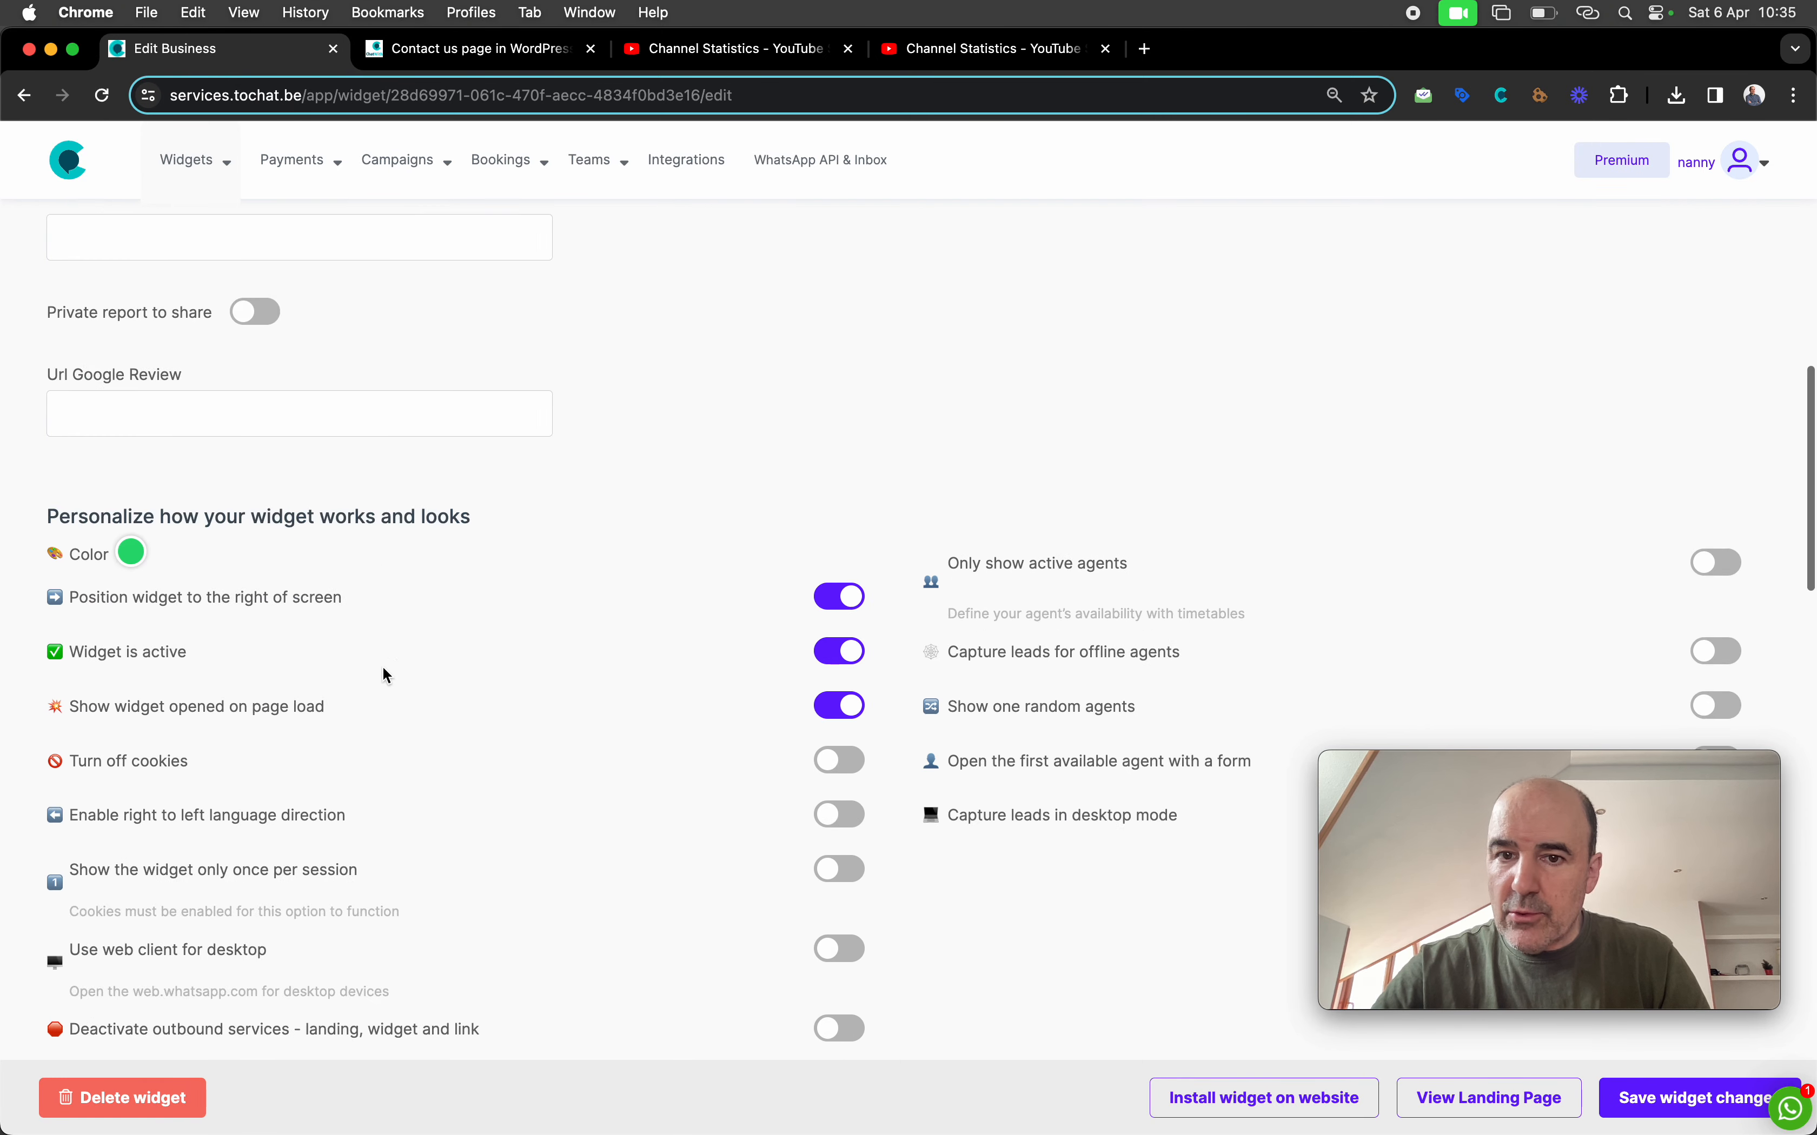
click(1023, 574)
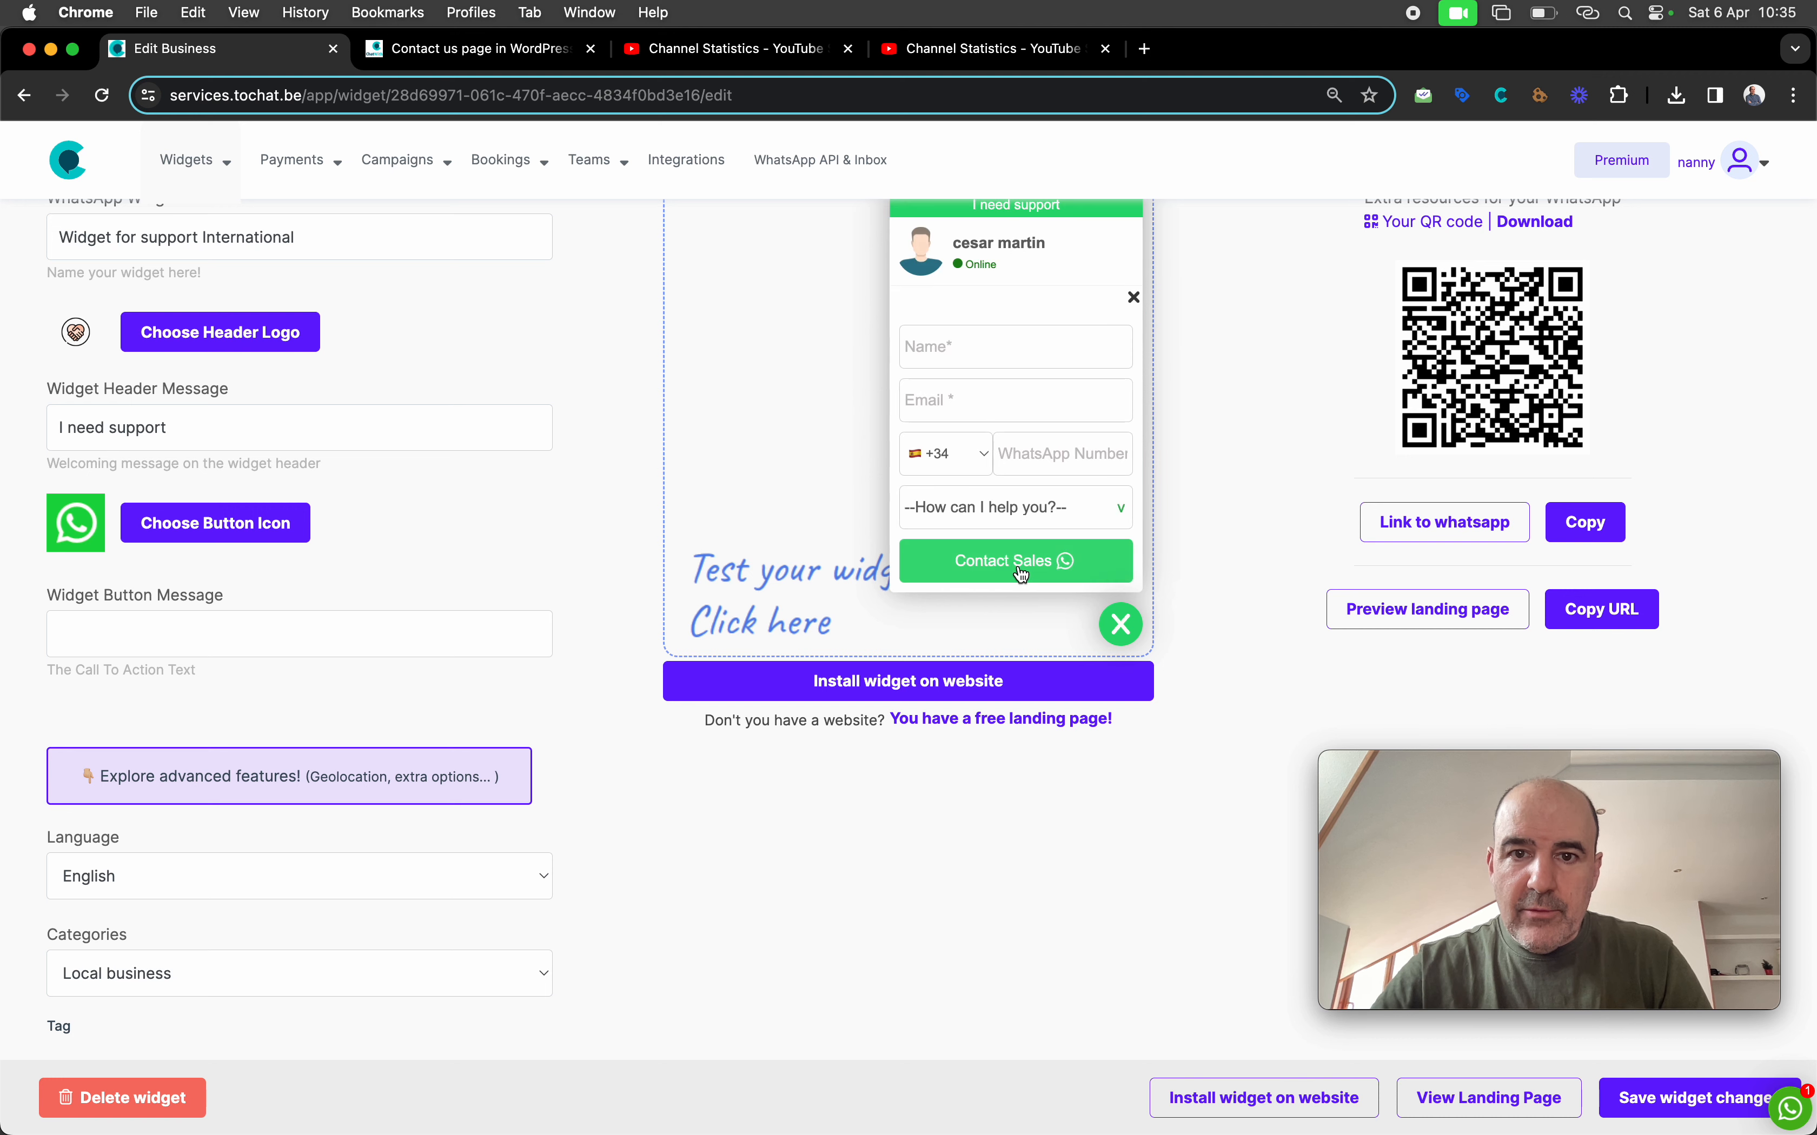
click(966, 544)
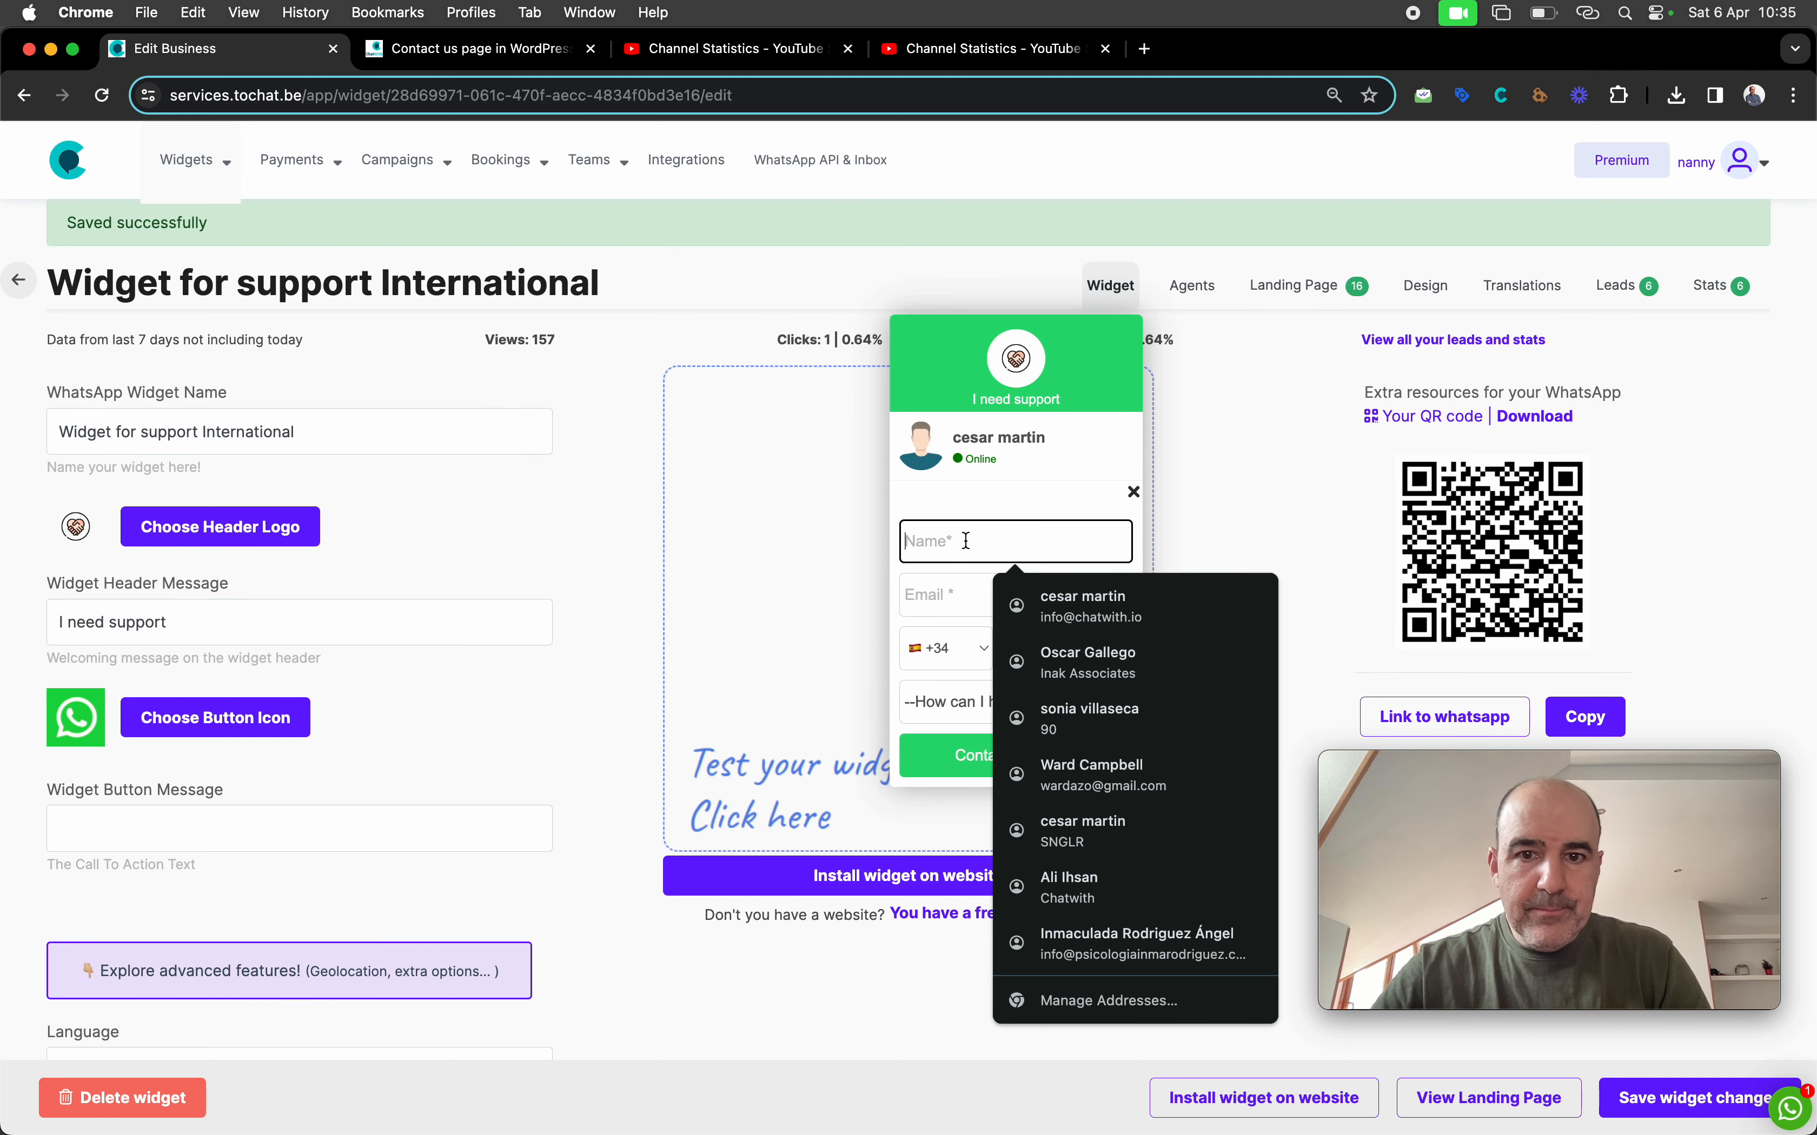
click(1086, 613)
click(1050, 639)
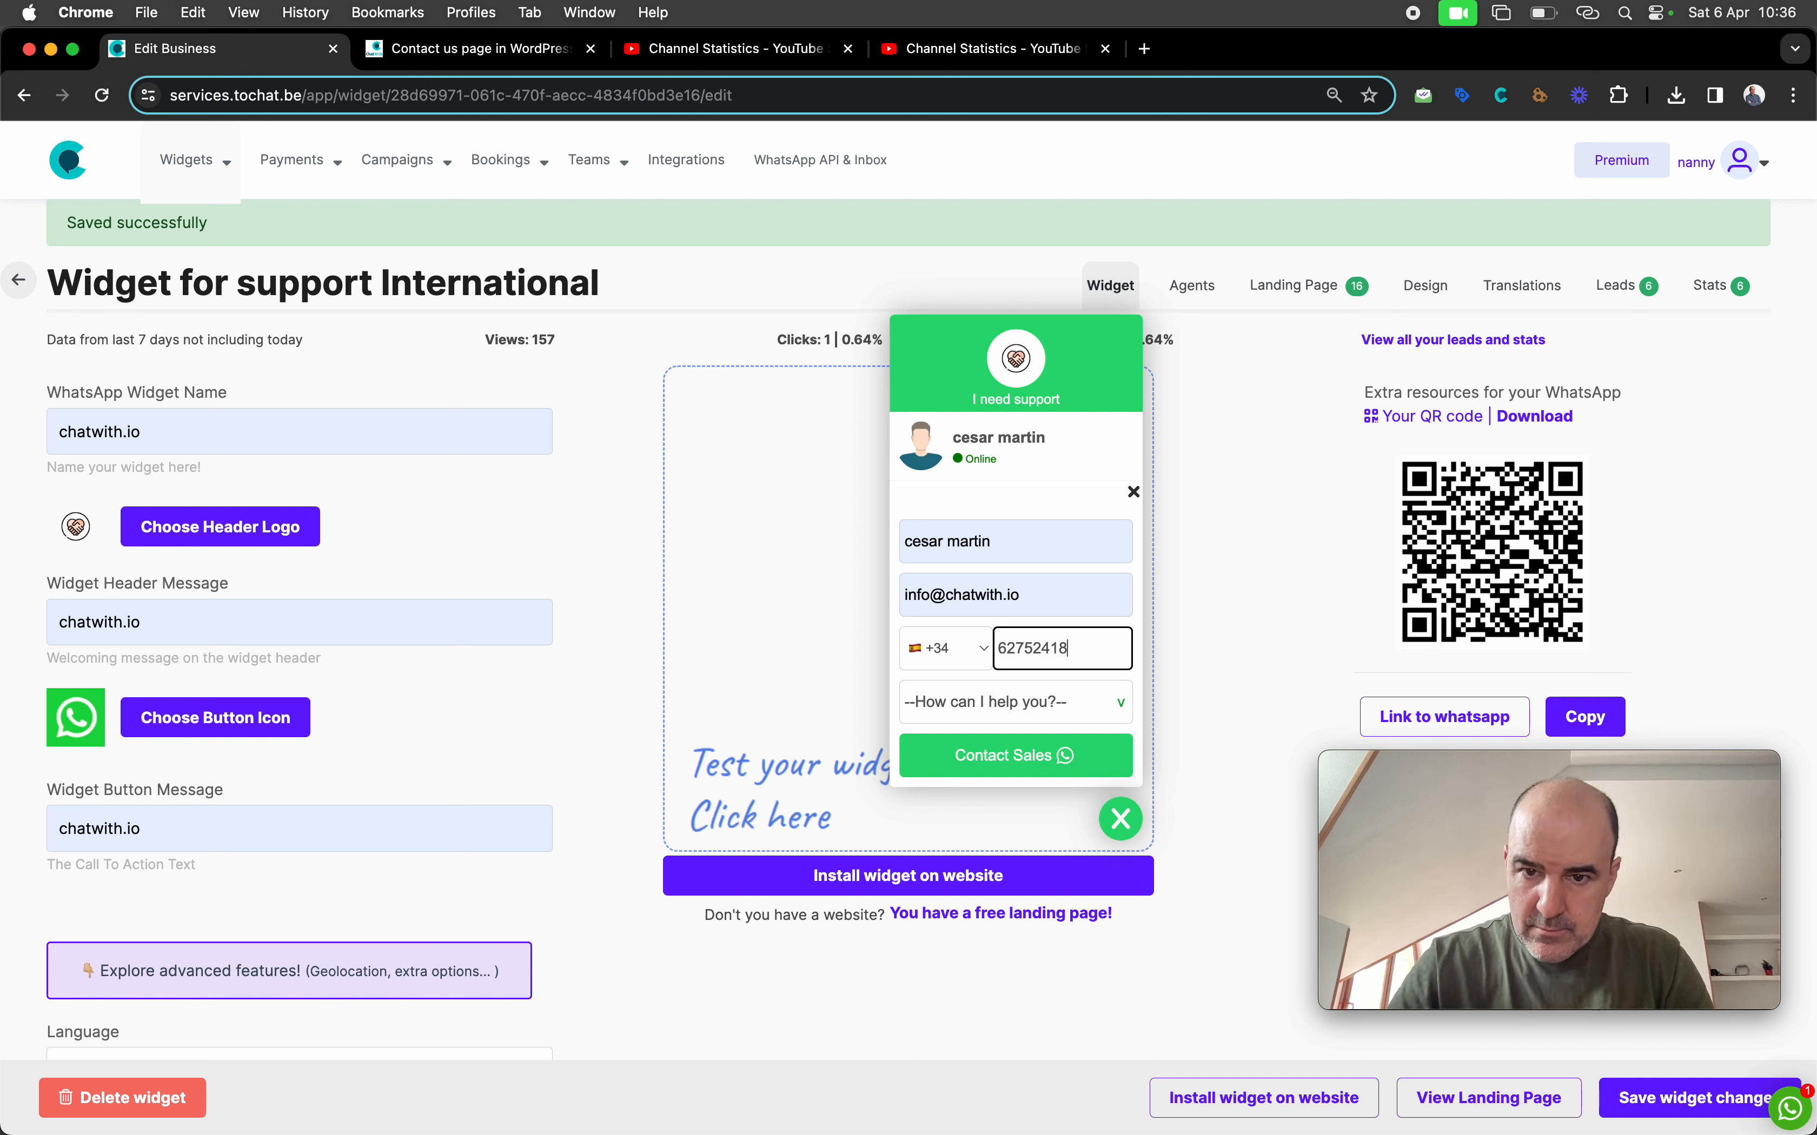
Choose Ads and submit, confirm the Google redirect, then close that tab and the widget
click(960, 701)
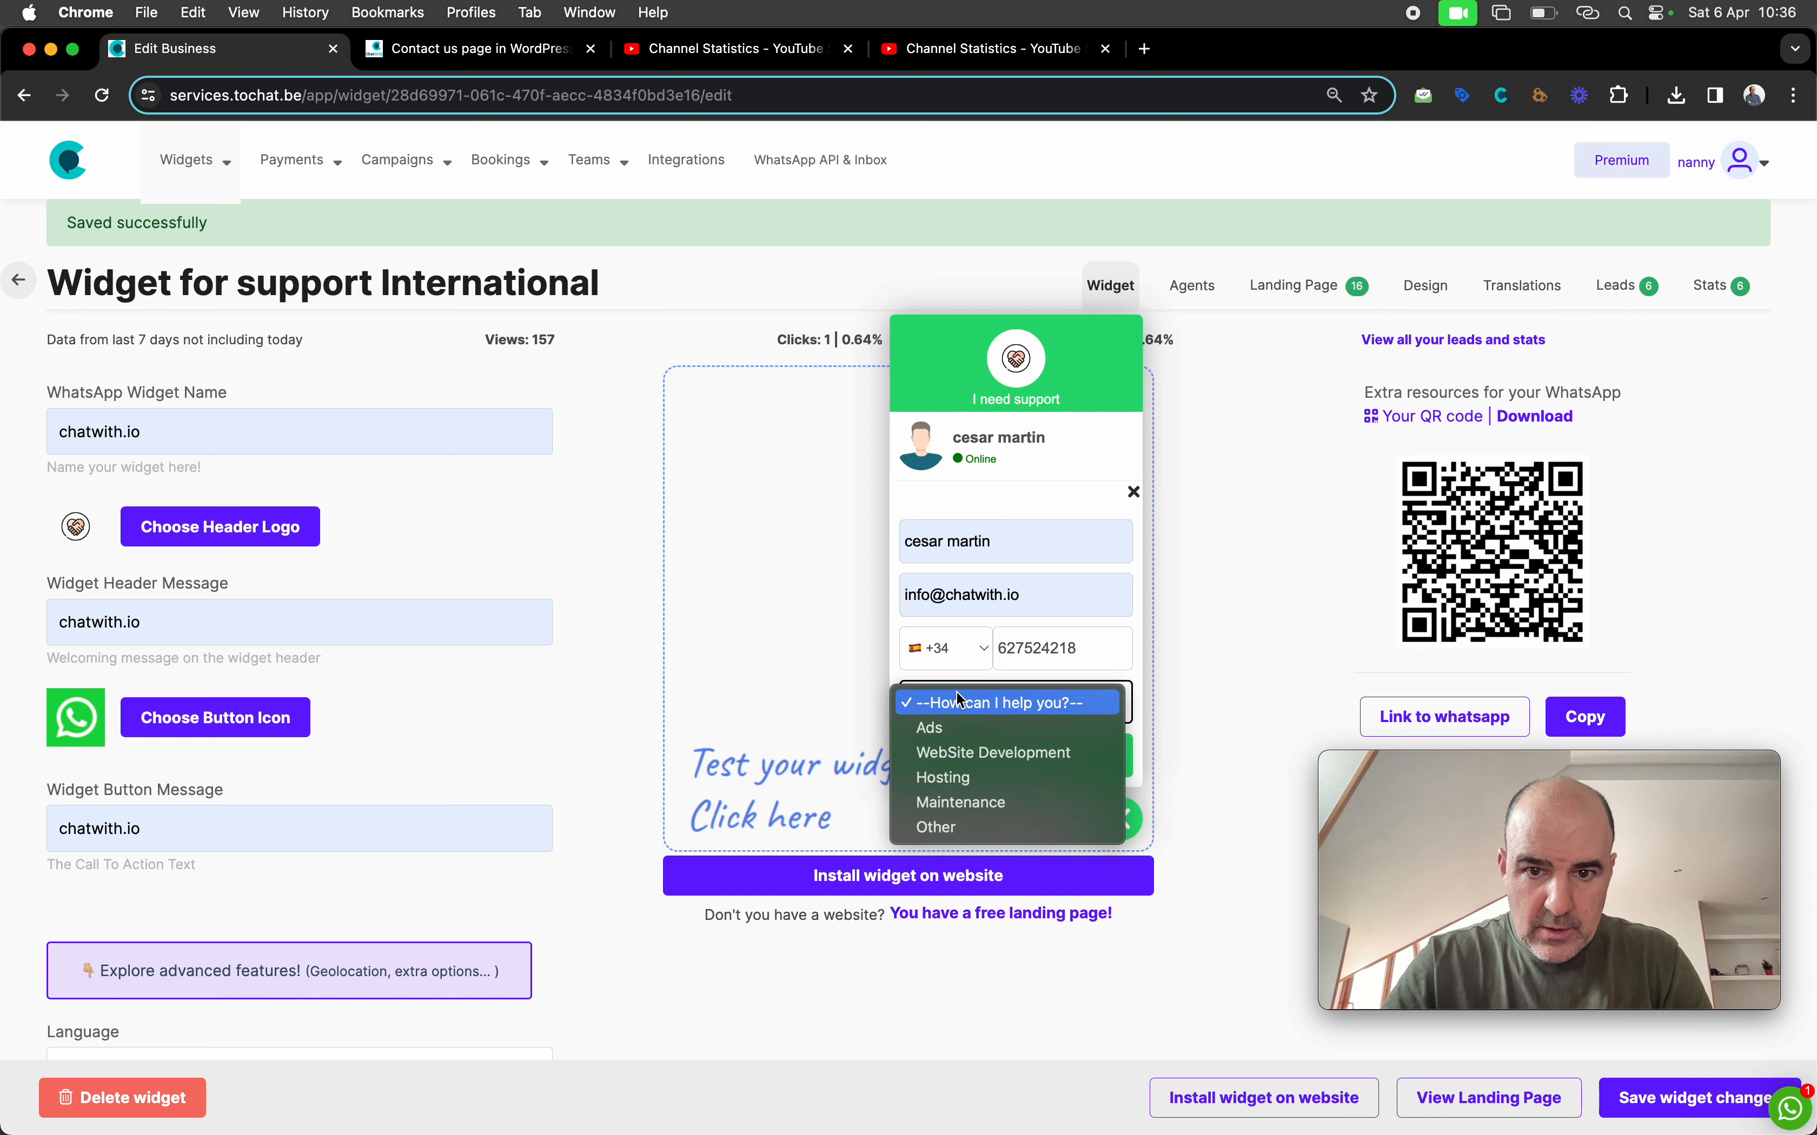
click(976, 732)
click(1033, 759)
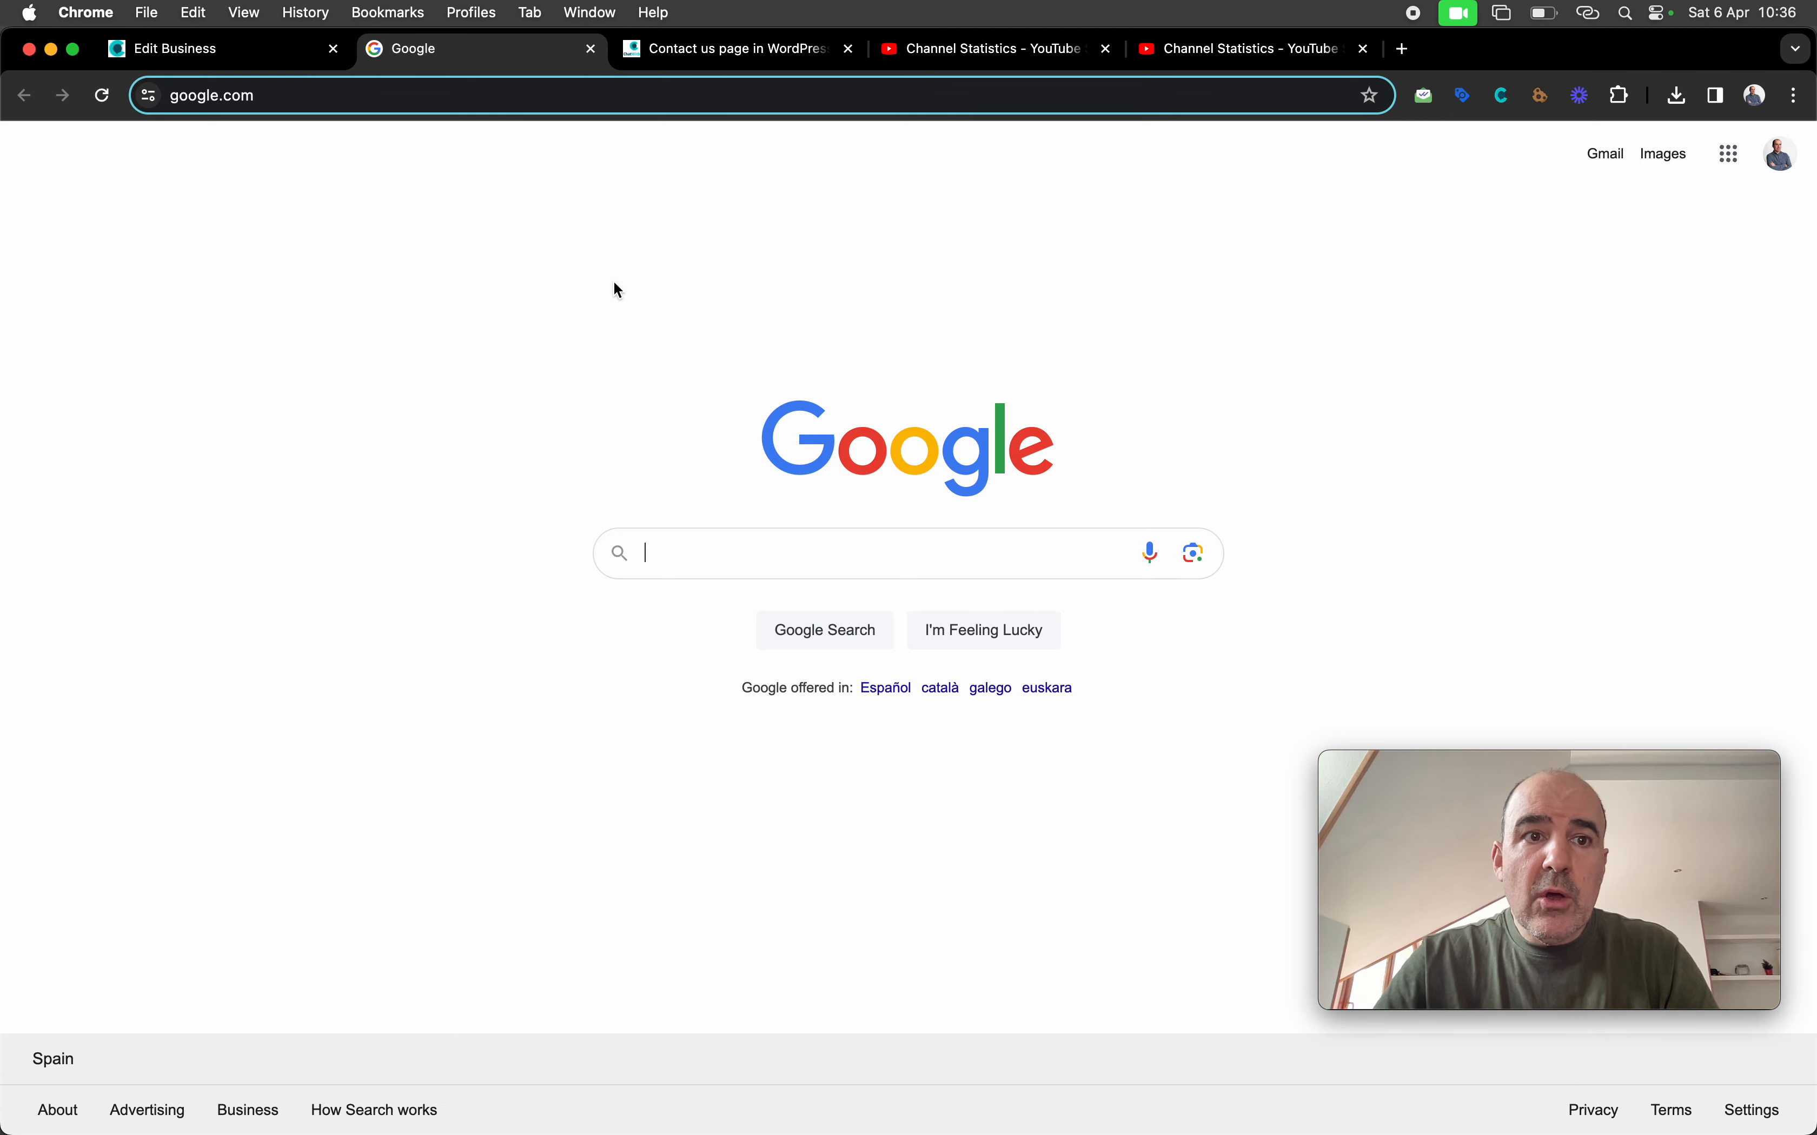
key(super+w)
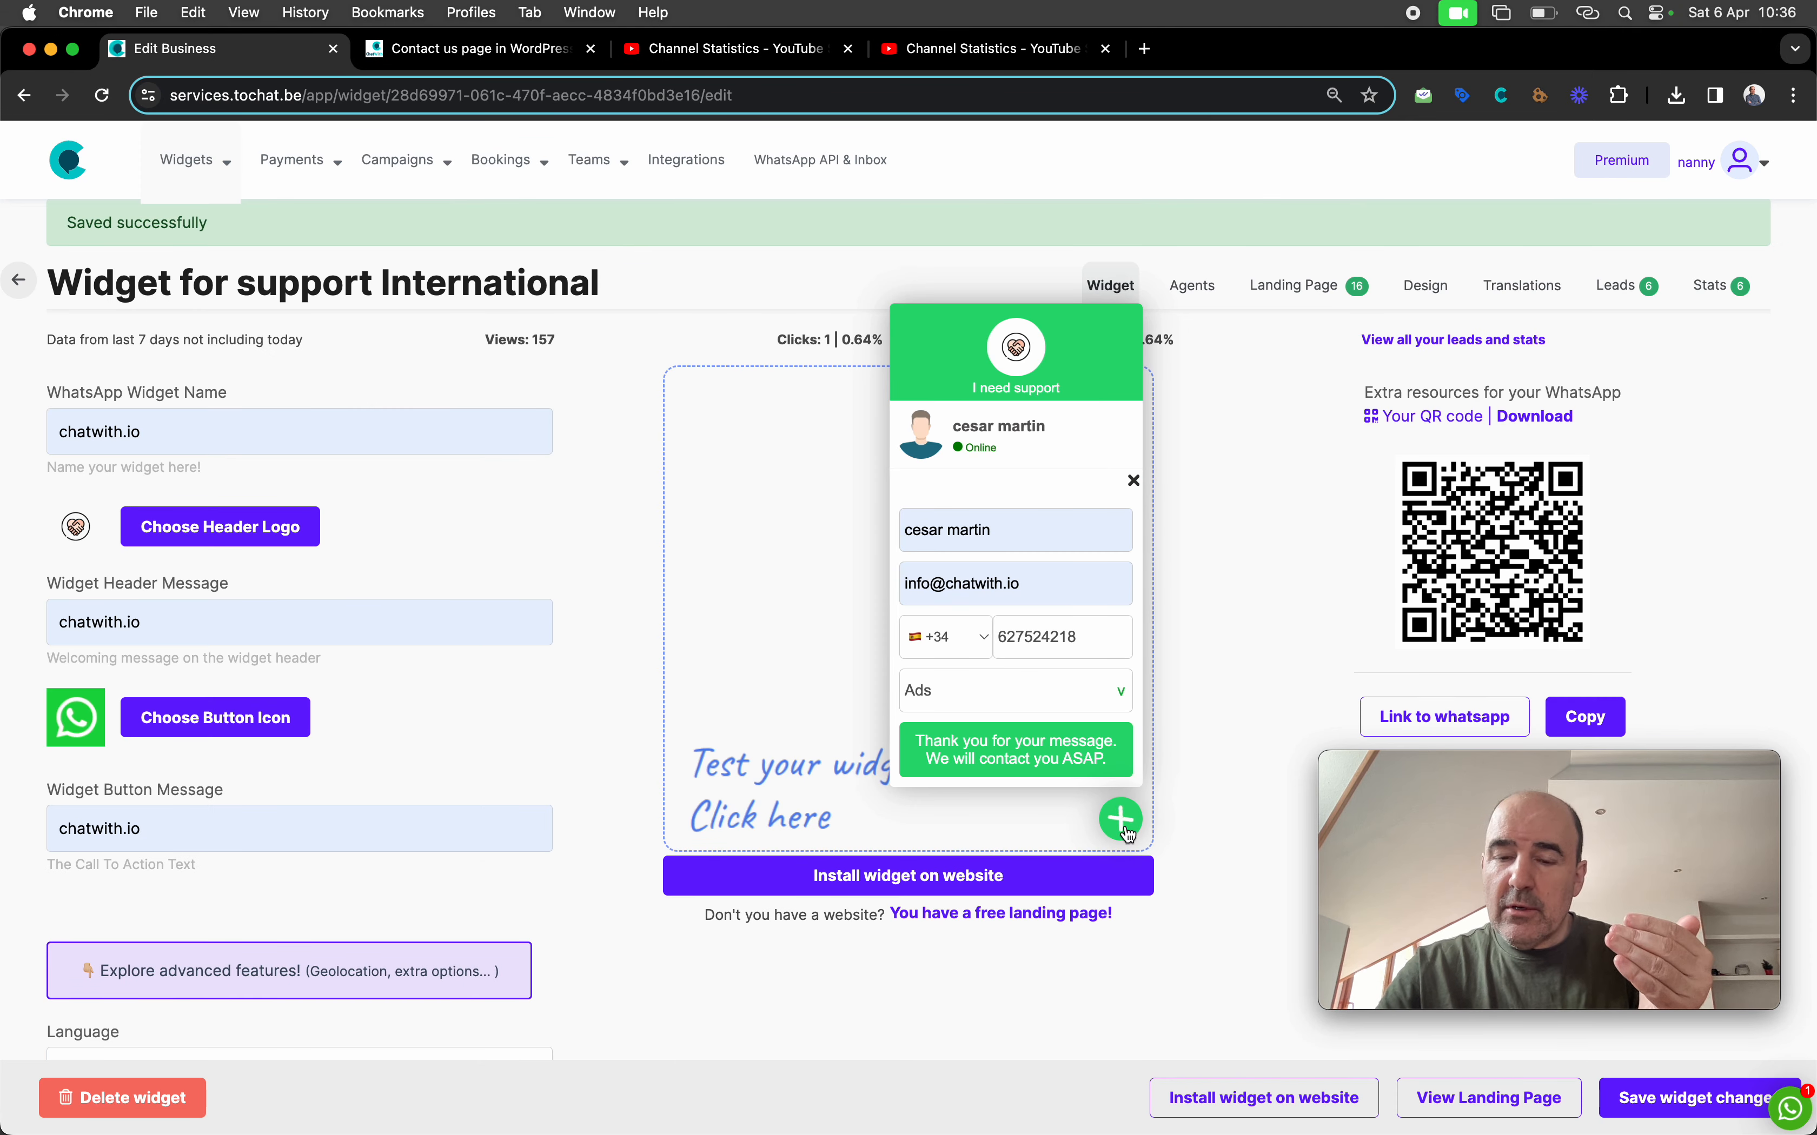
click(1122, 821)
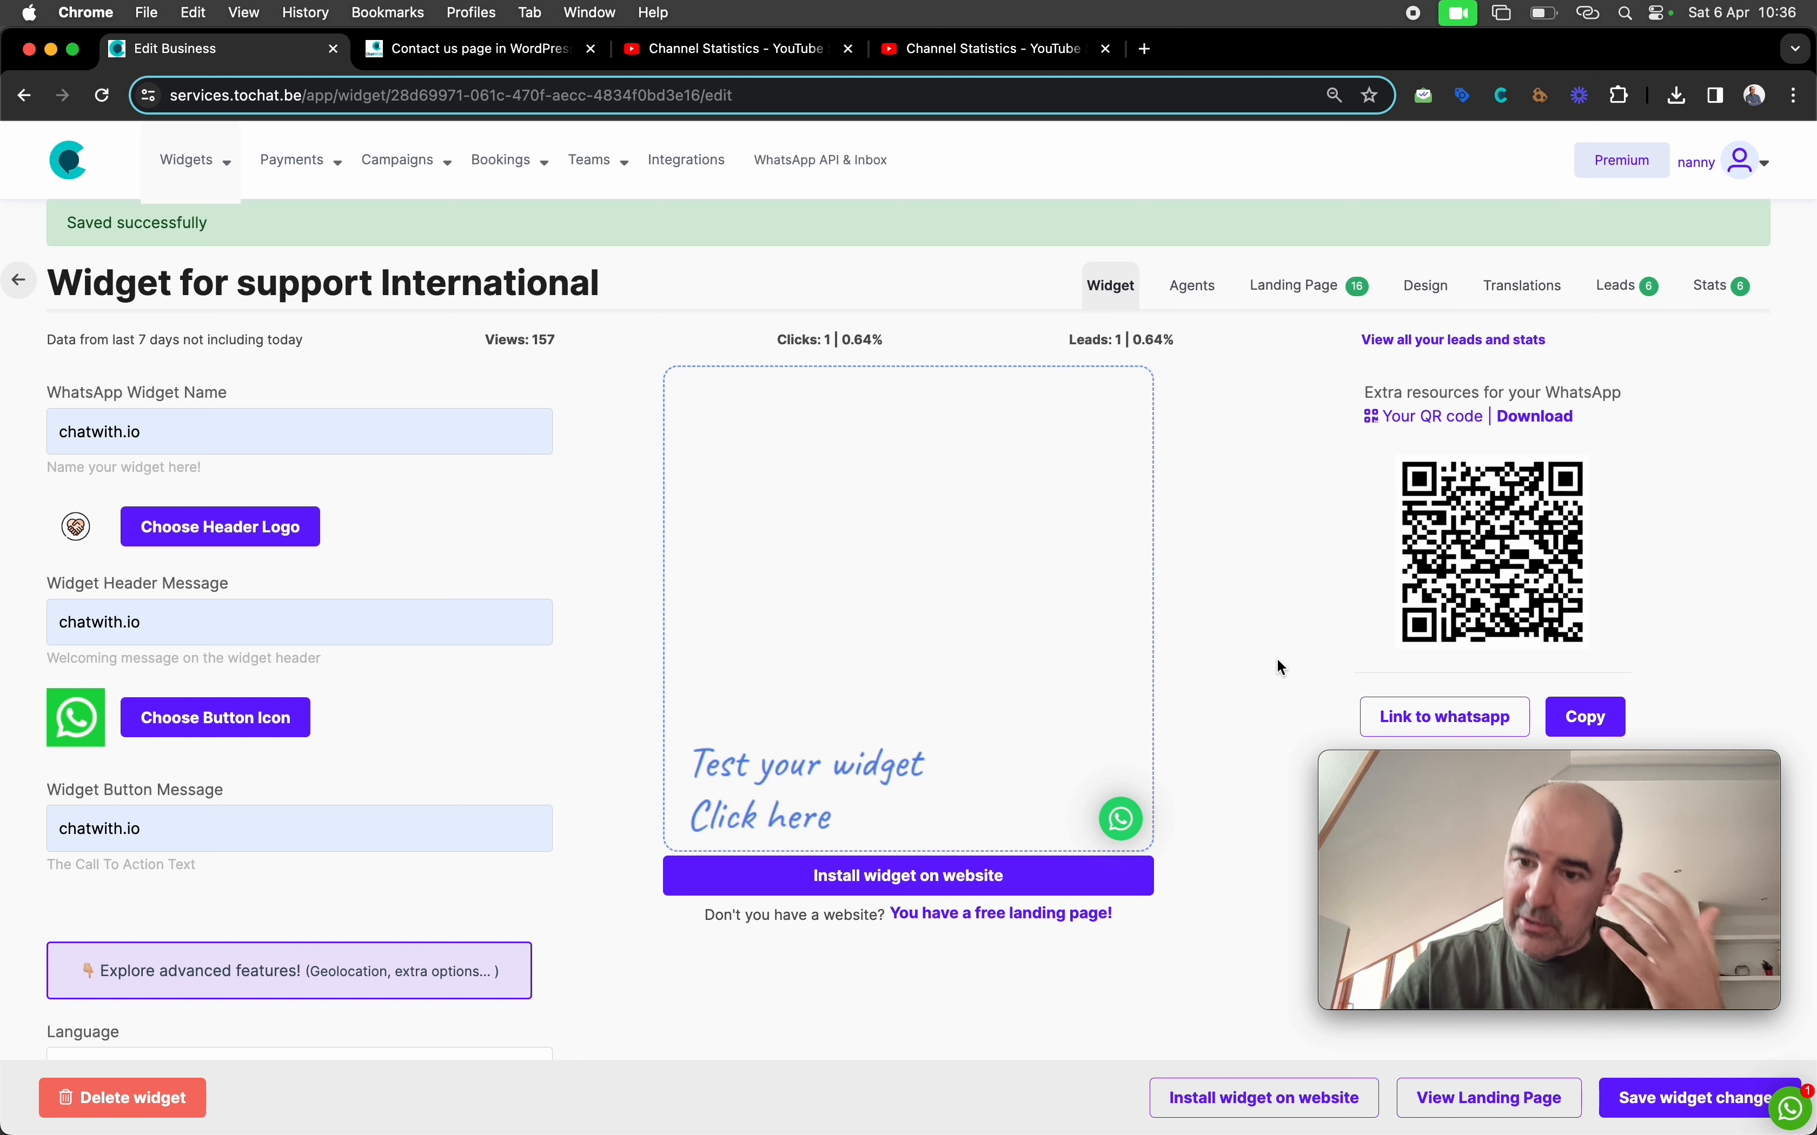
click(1626, 290)
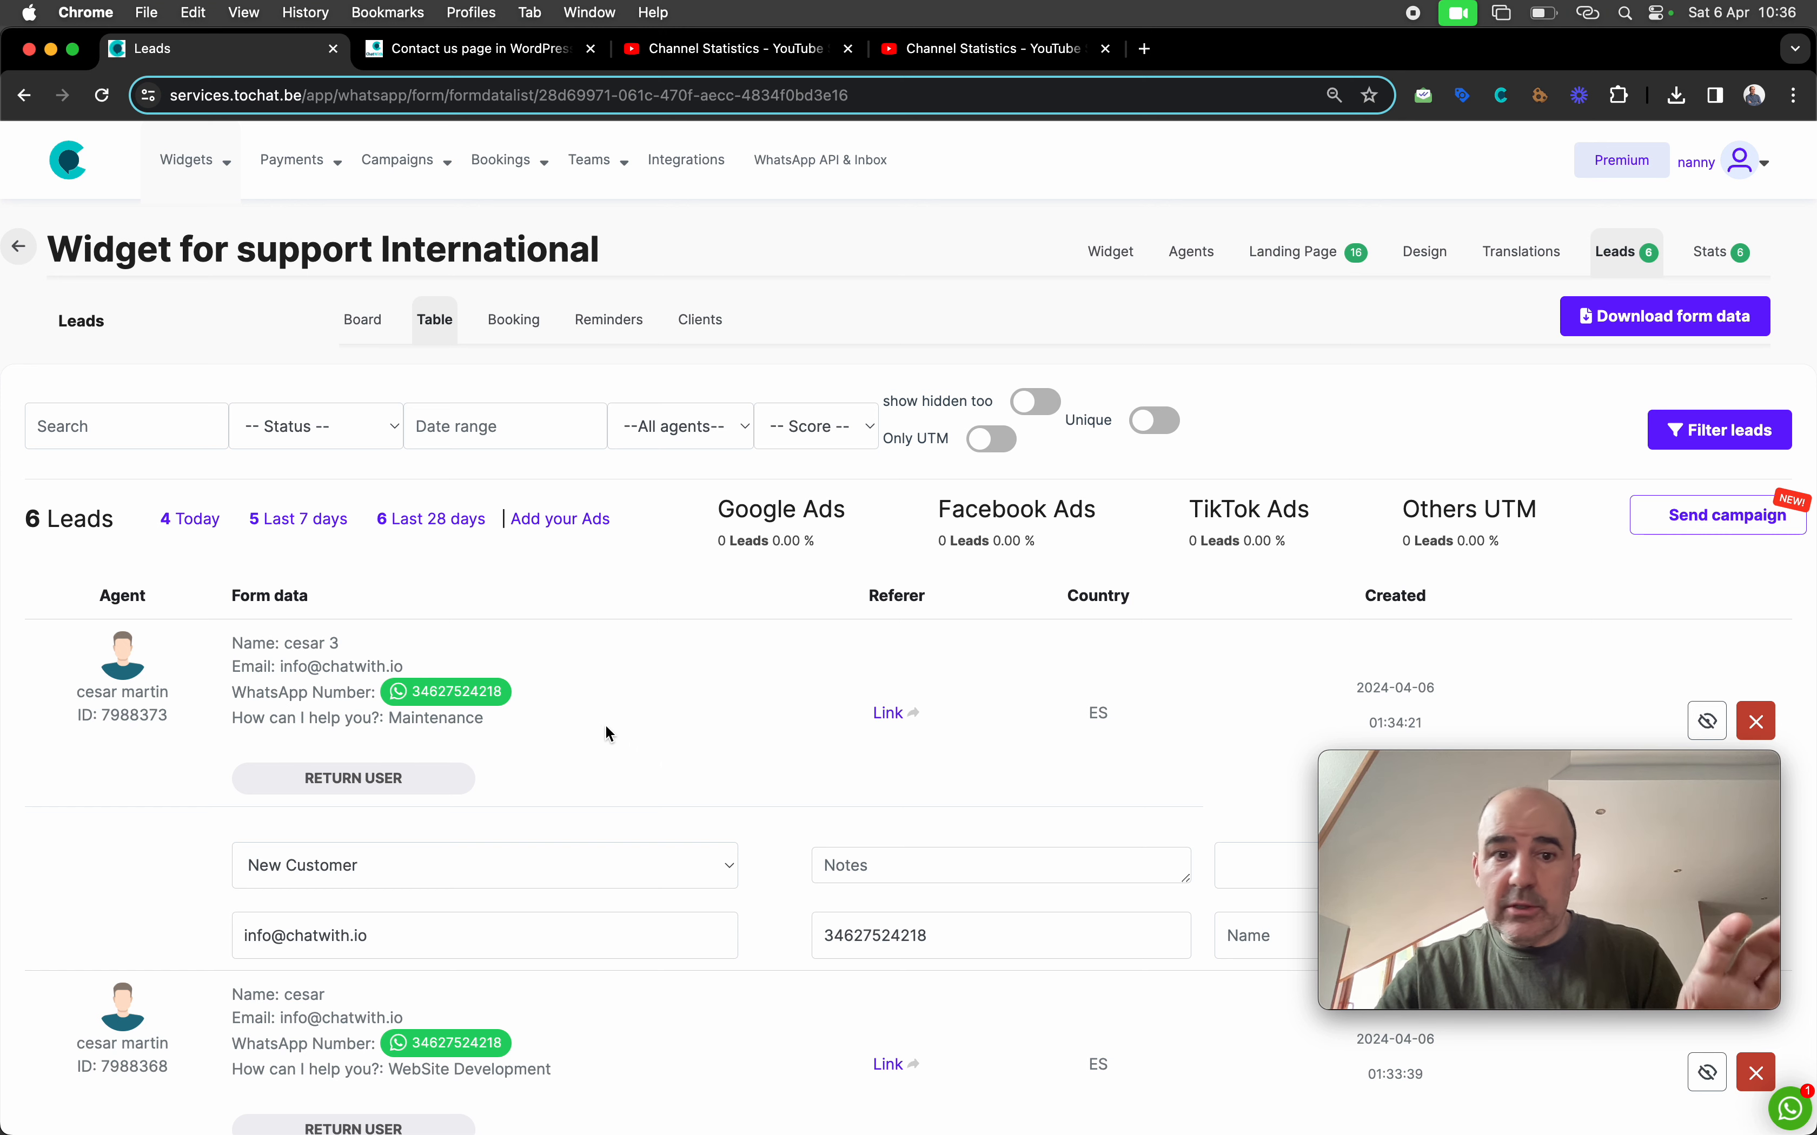
Scroll the leads table and inspect the first lead's form data, creation date, ad-source counts and agent ID
scroll(605, 727, down, 10)
scroll(605, 733, down, 5)
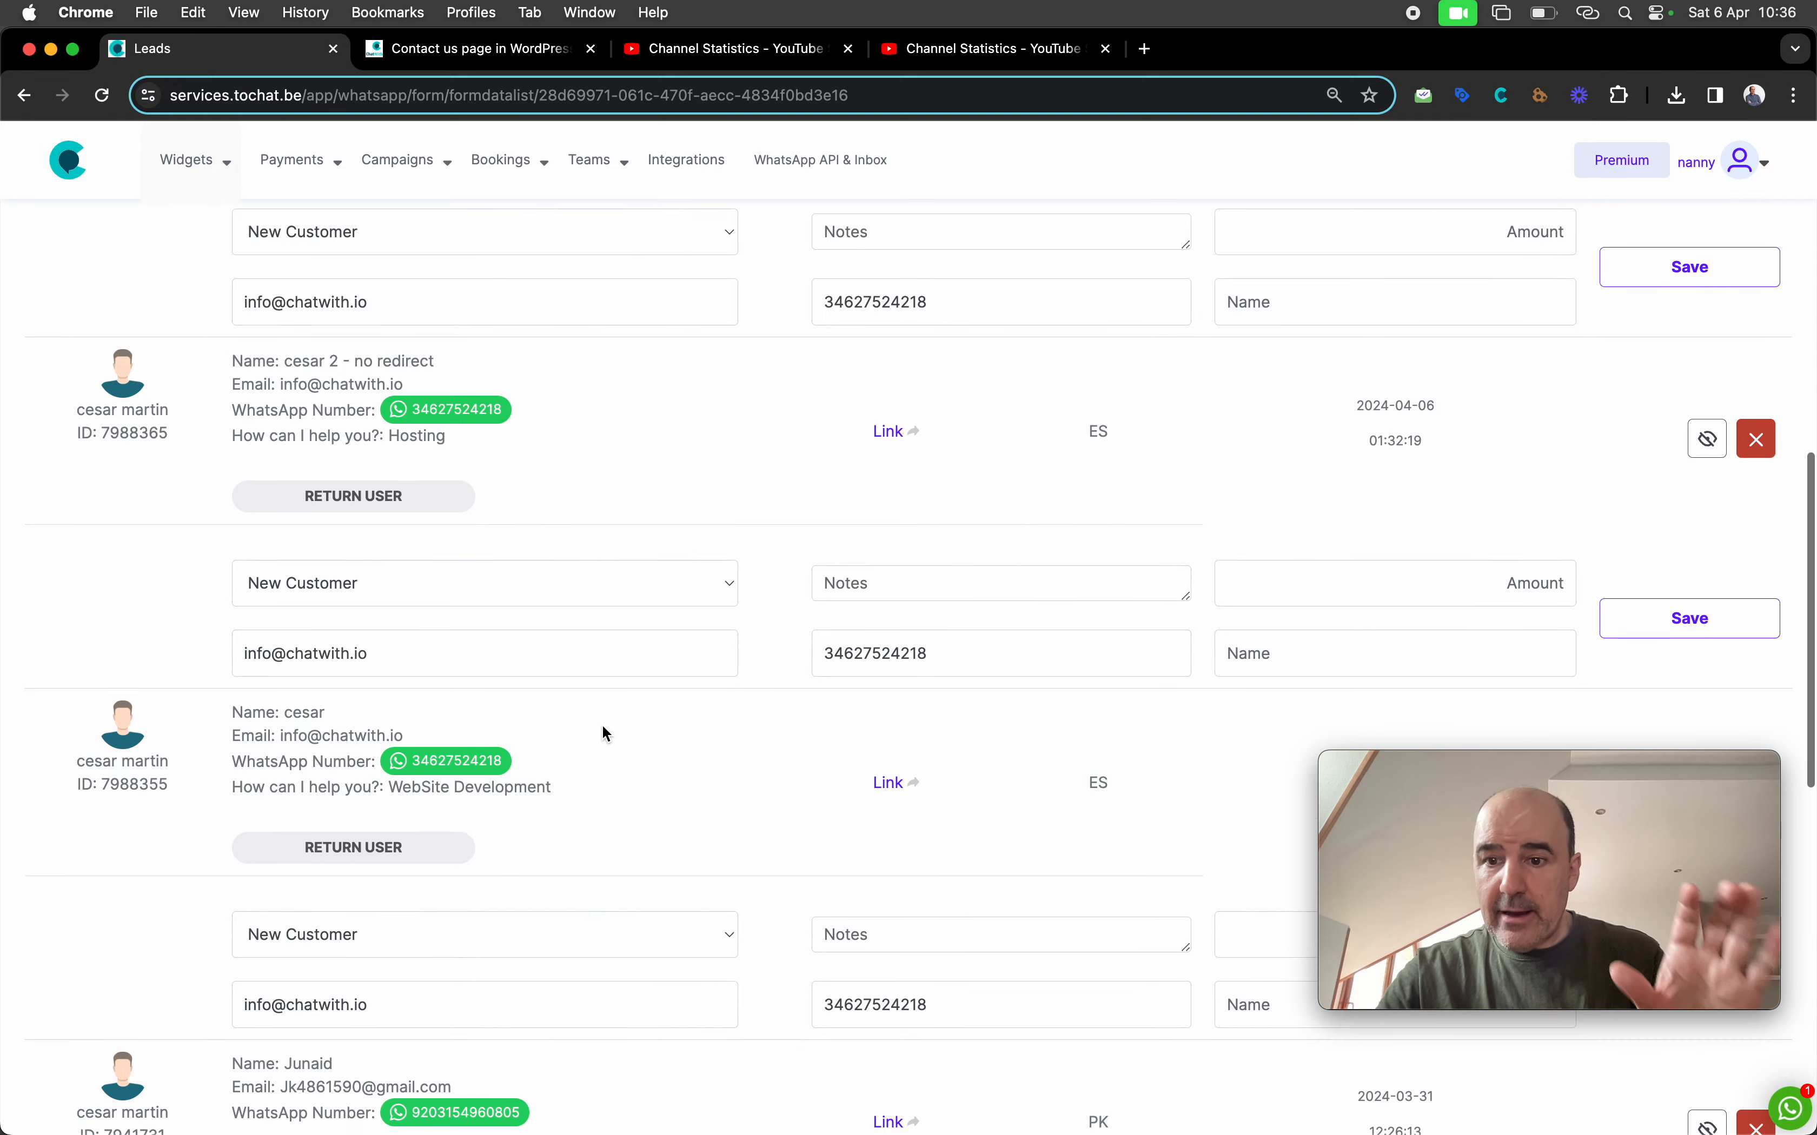
scroll(604, 732, down, 4)
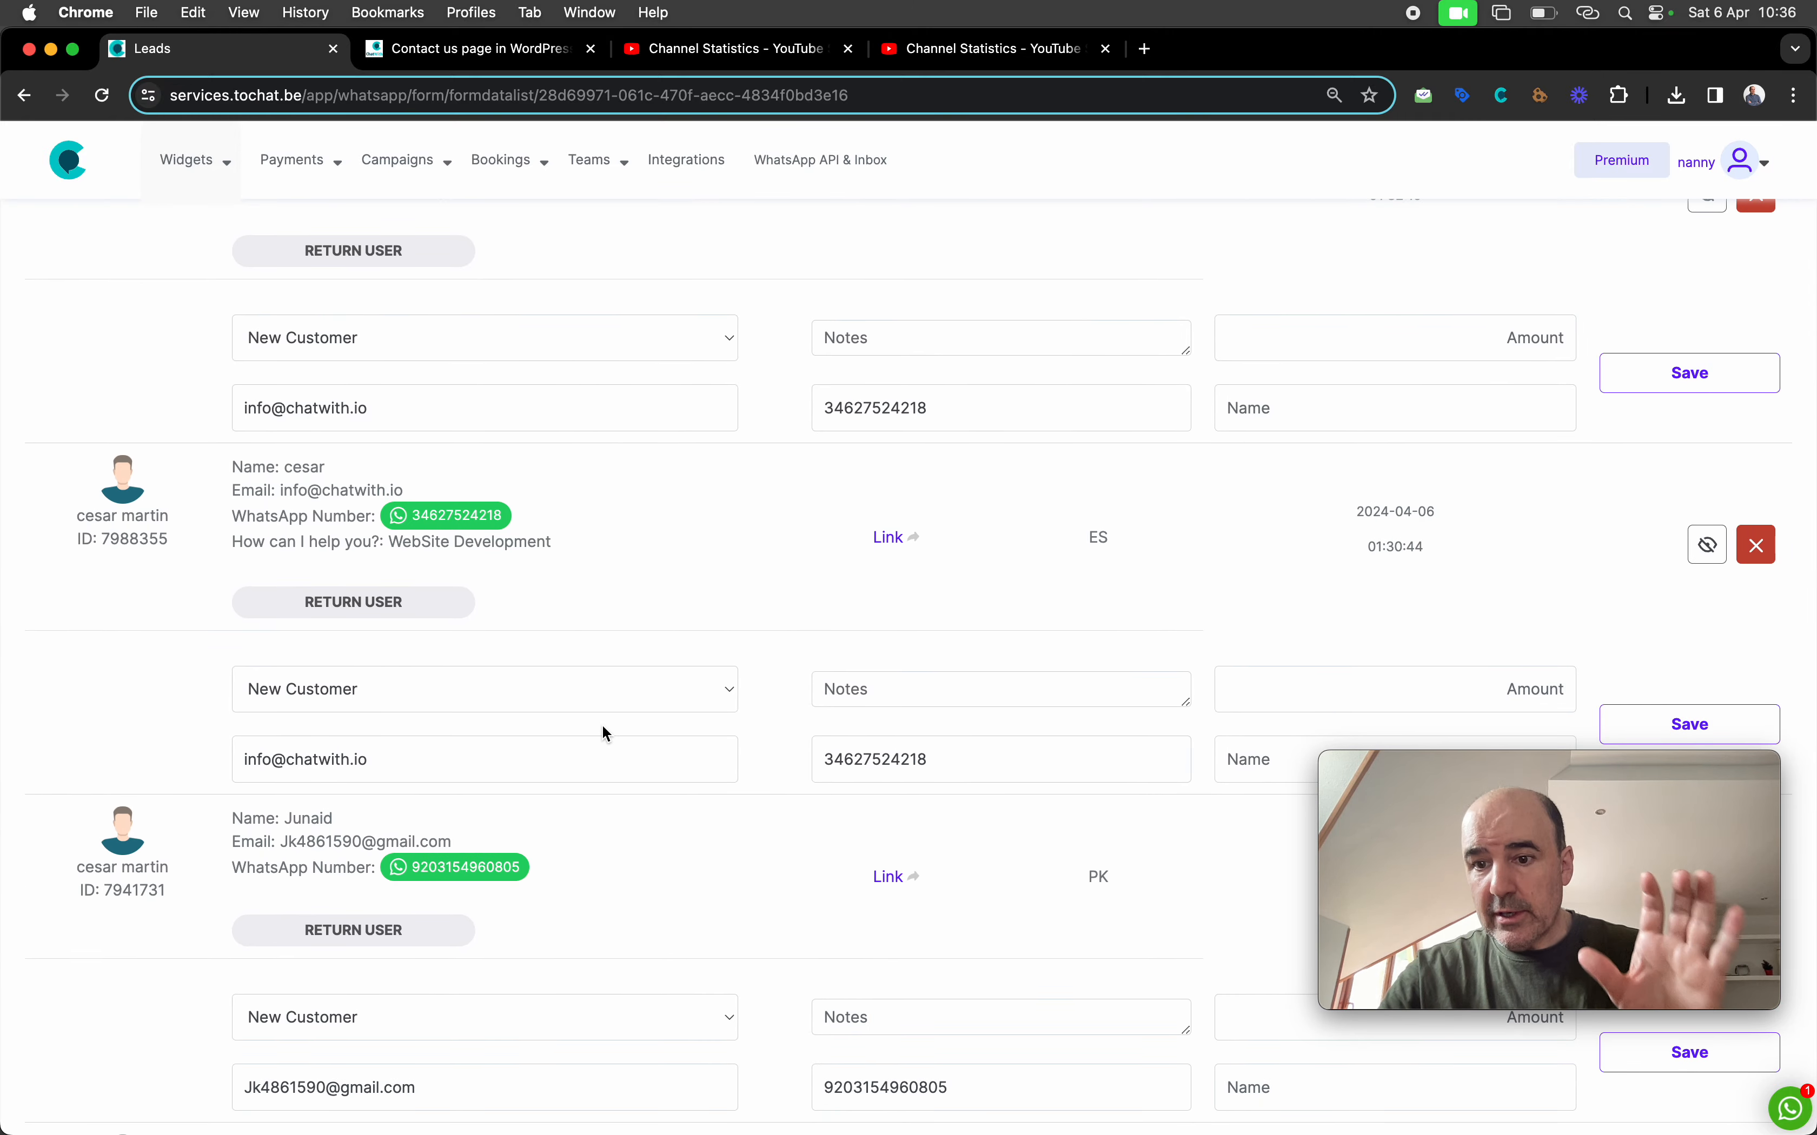
scroll(602, 727, up, 15)
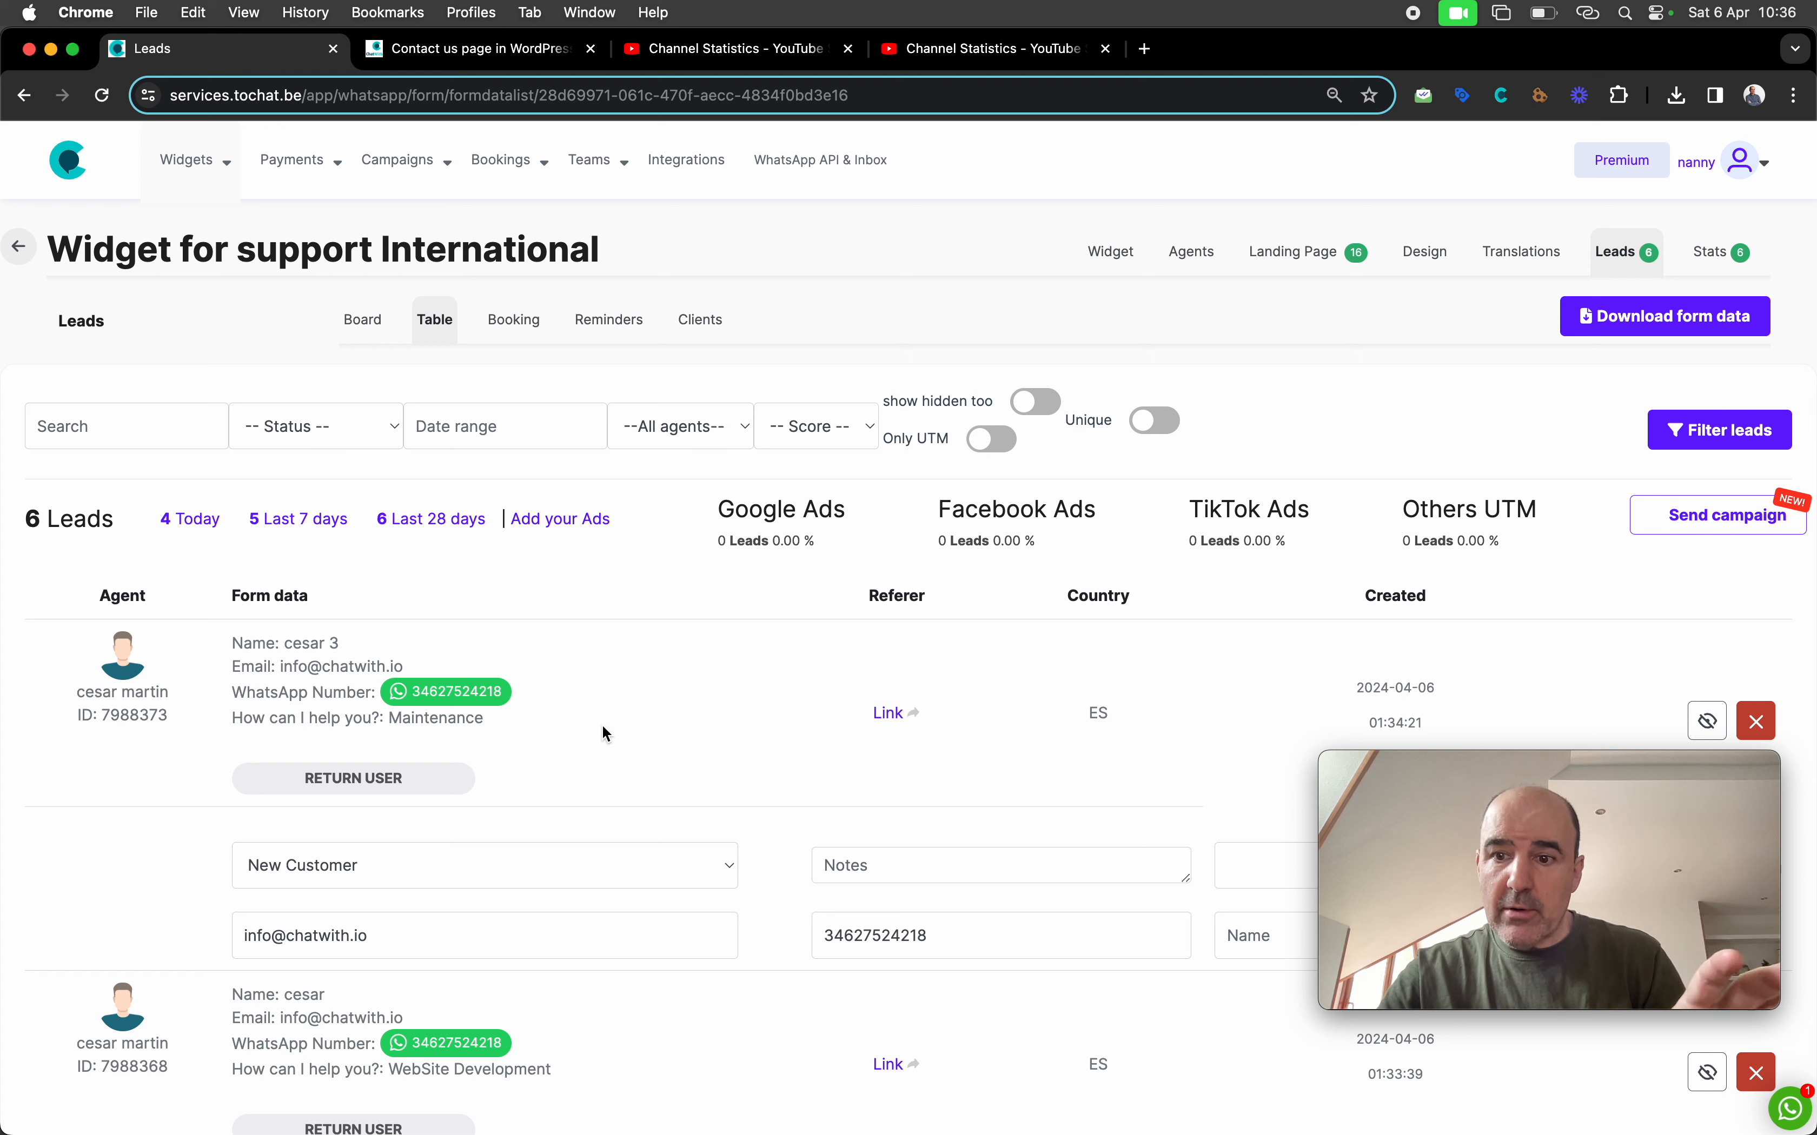
click(218, 147)
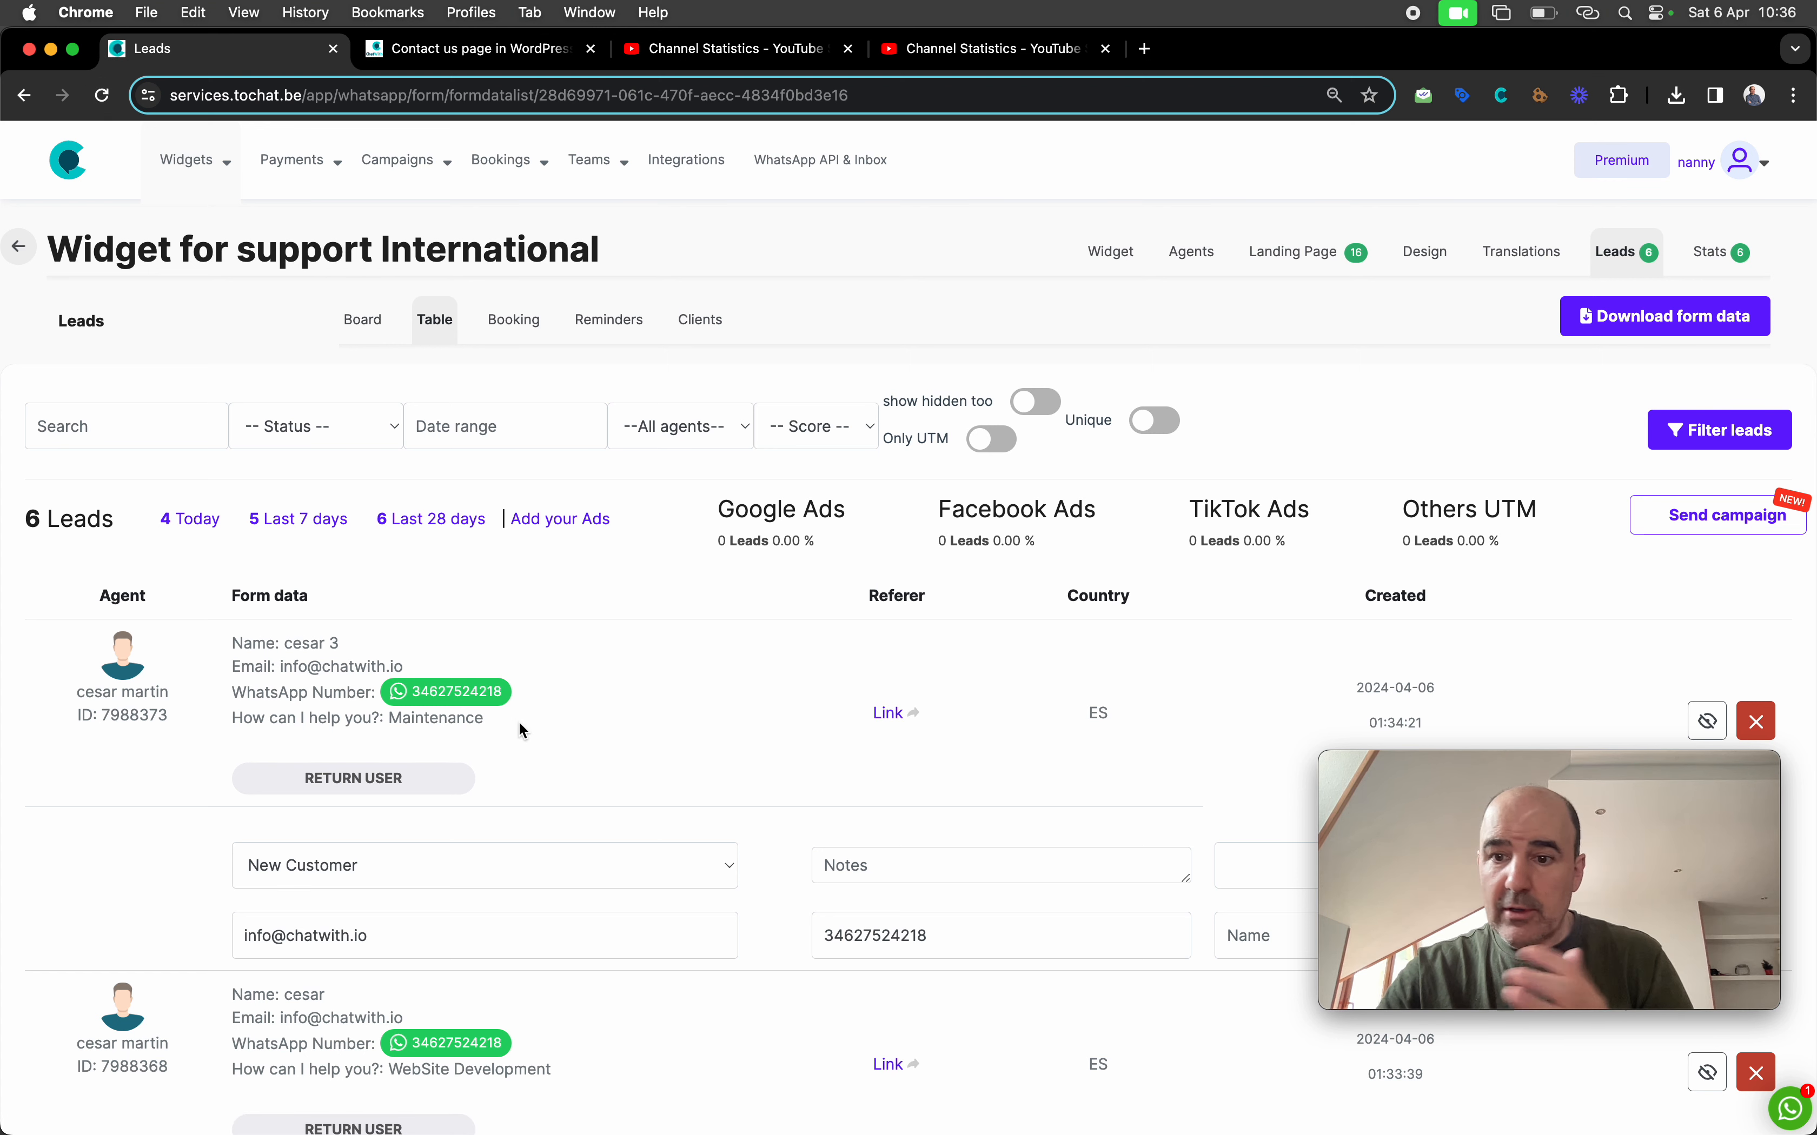
drag(234, 641, 482, 697)
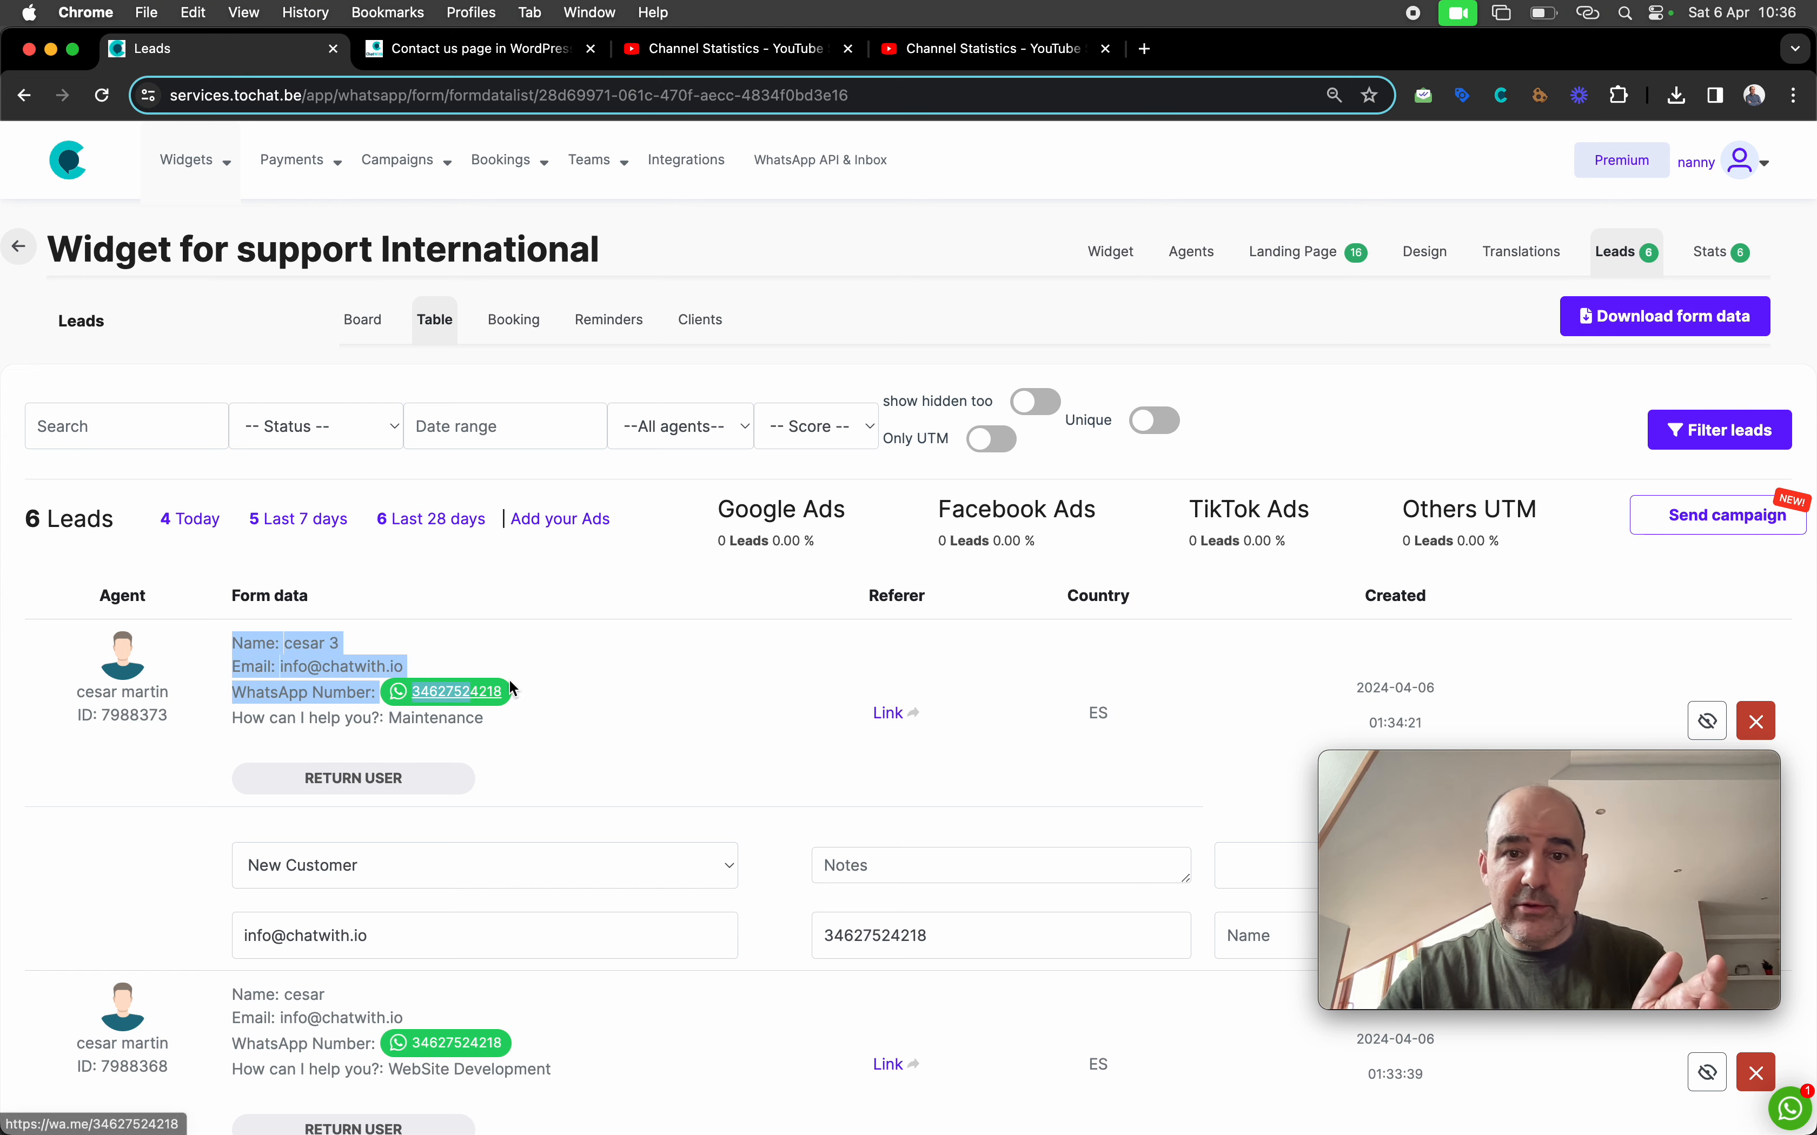
drag(1120, 726, 1460, 721)
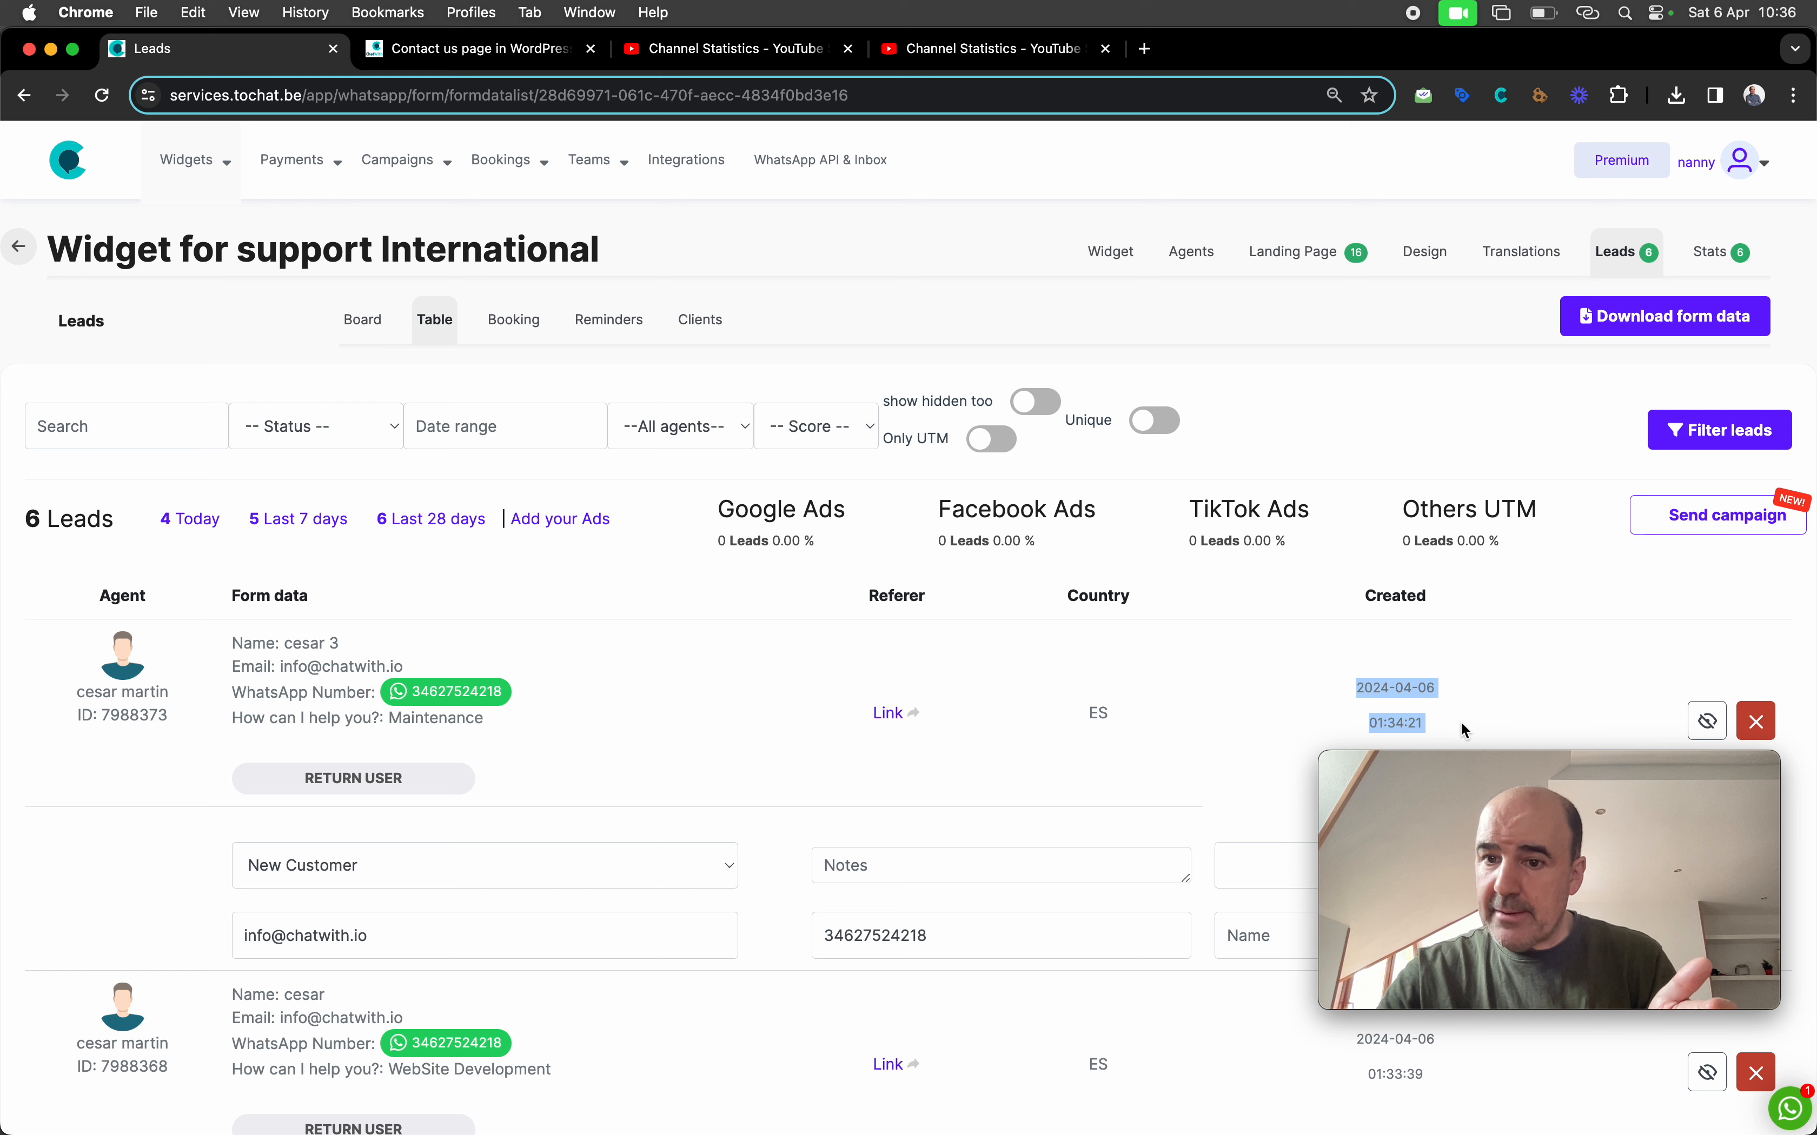
click(1461, 724)
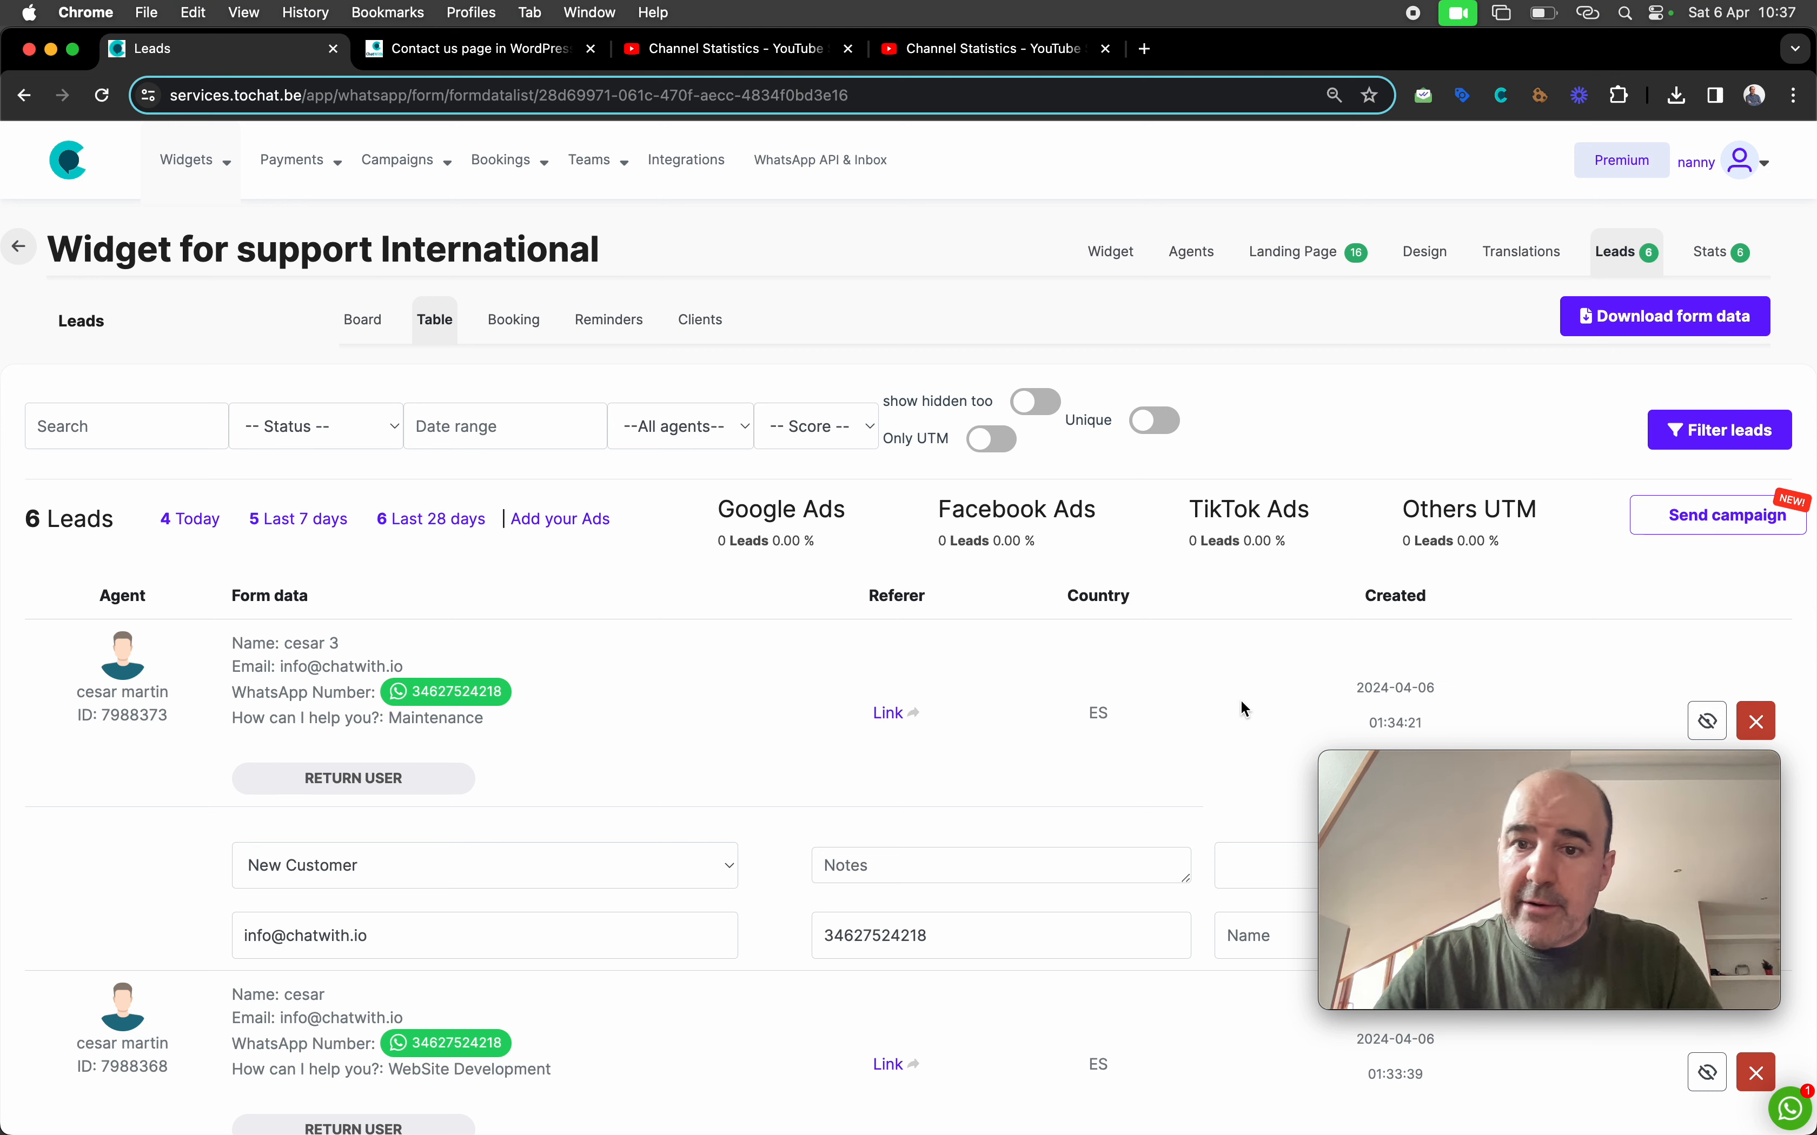
drag(716, 509, 1302, 551)
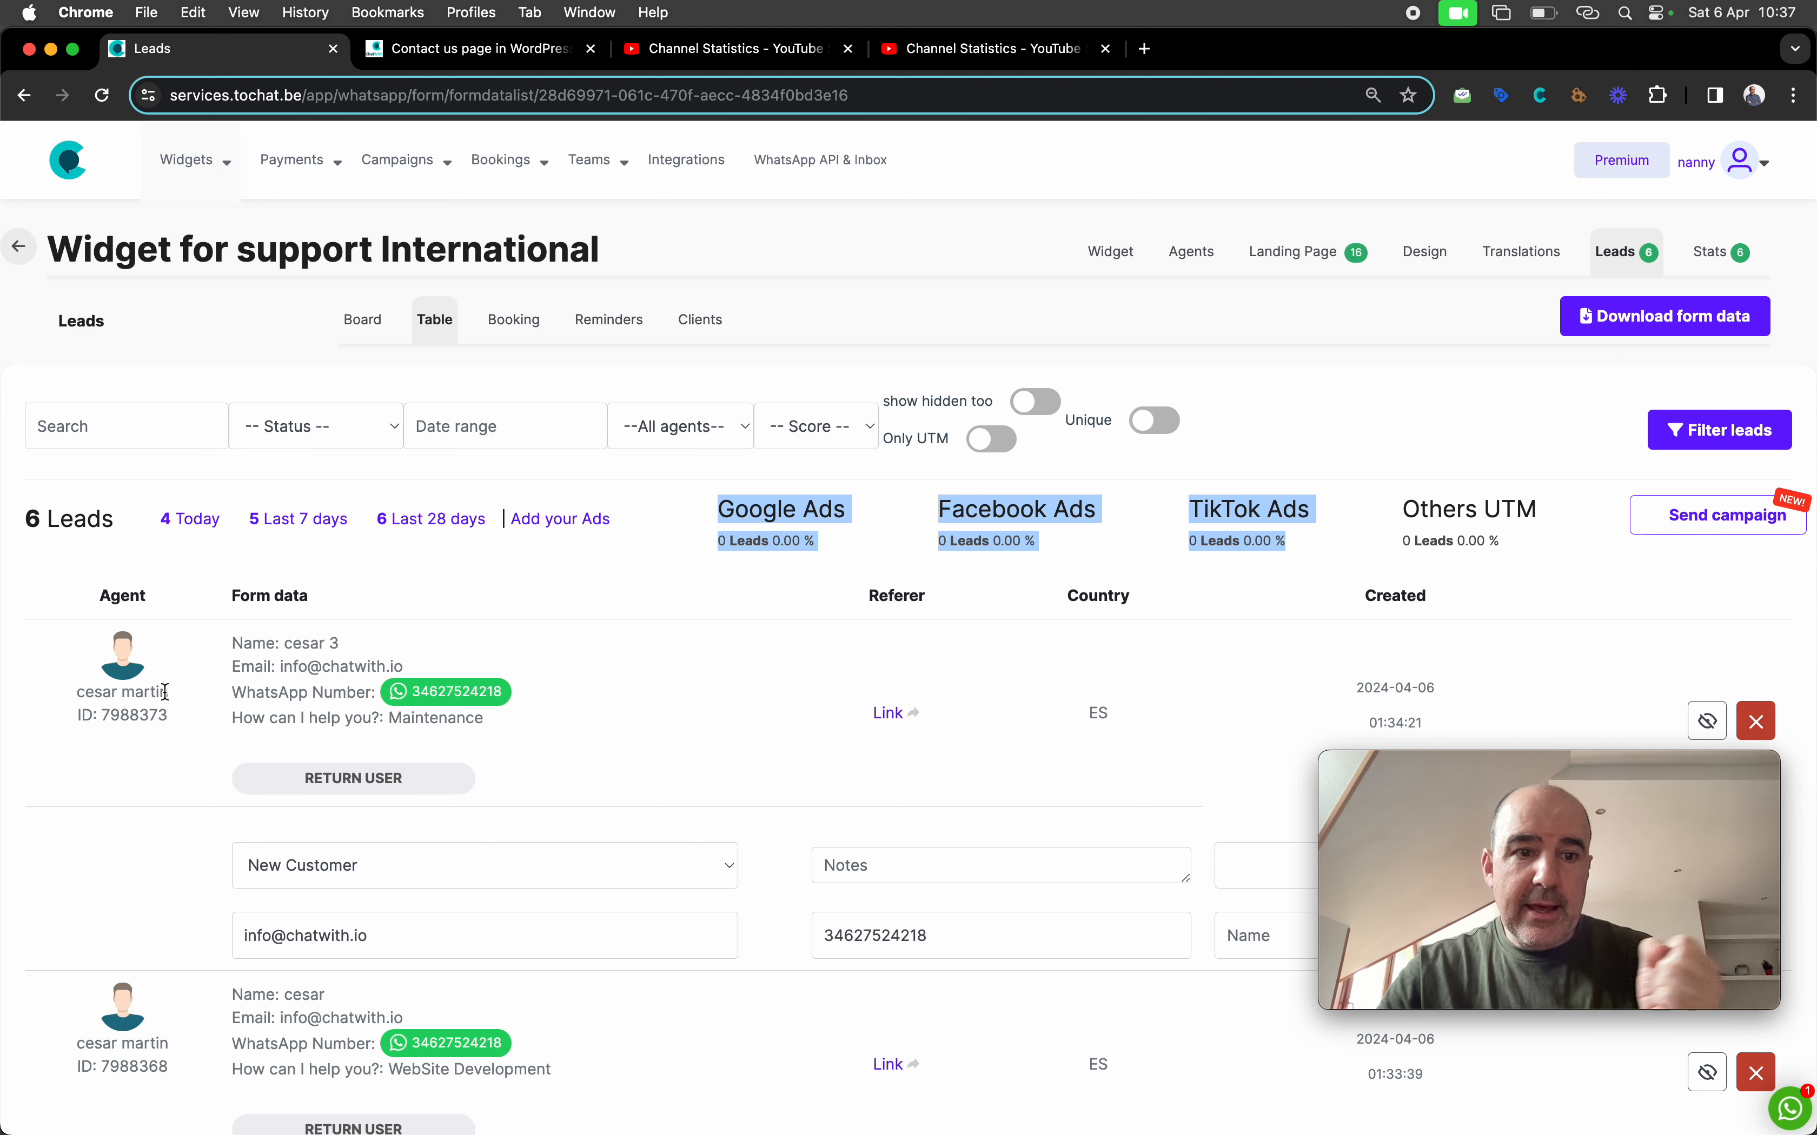
double_click(135, 715)
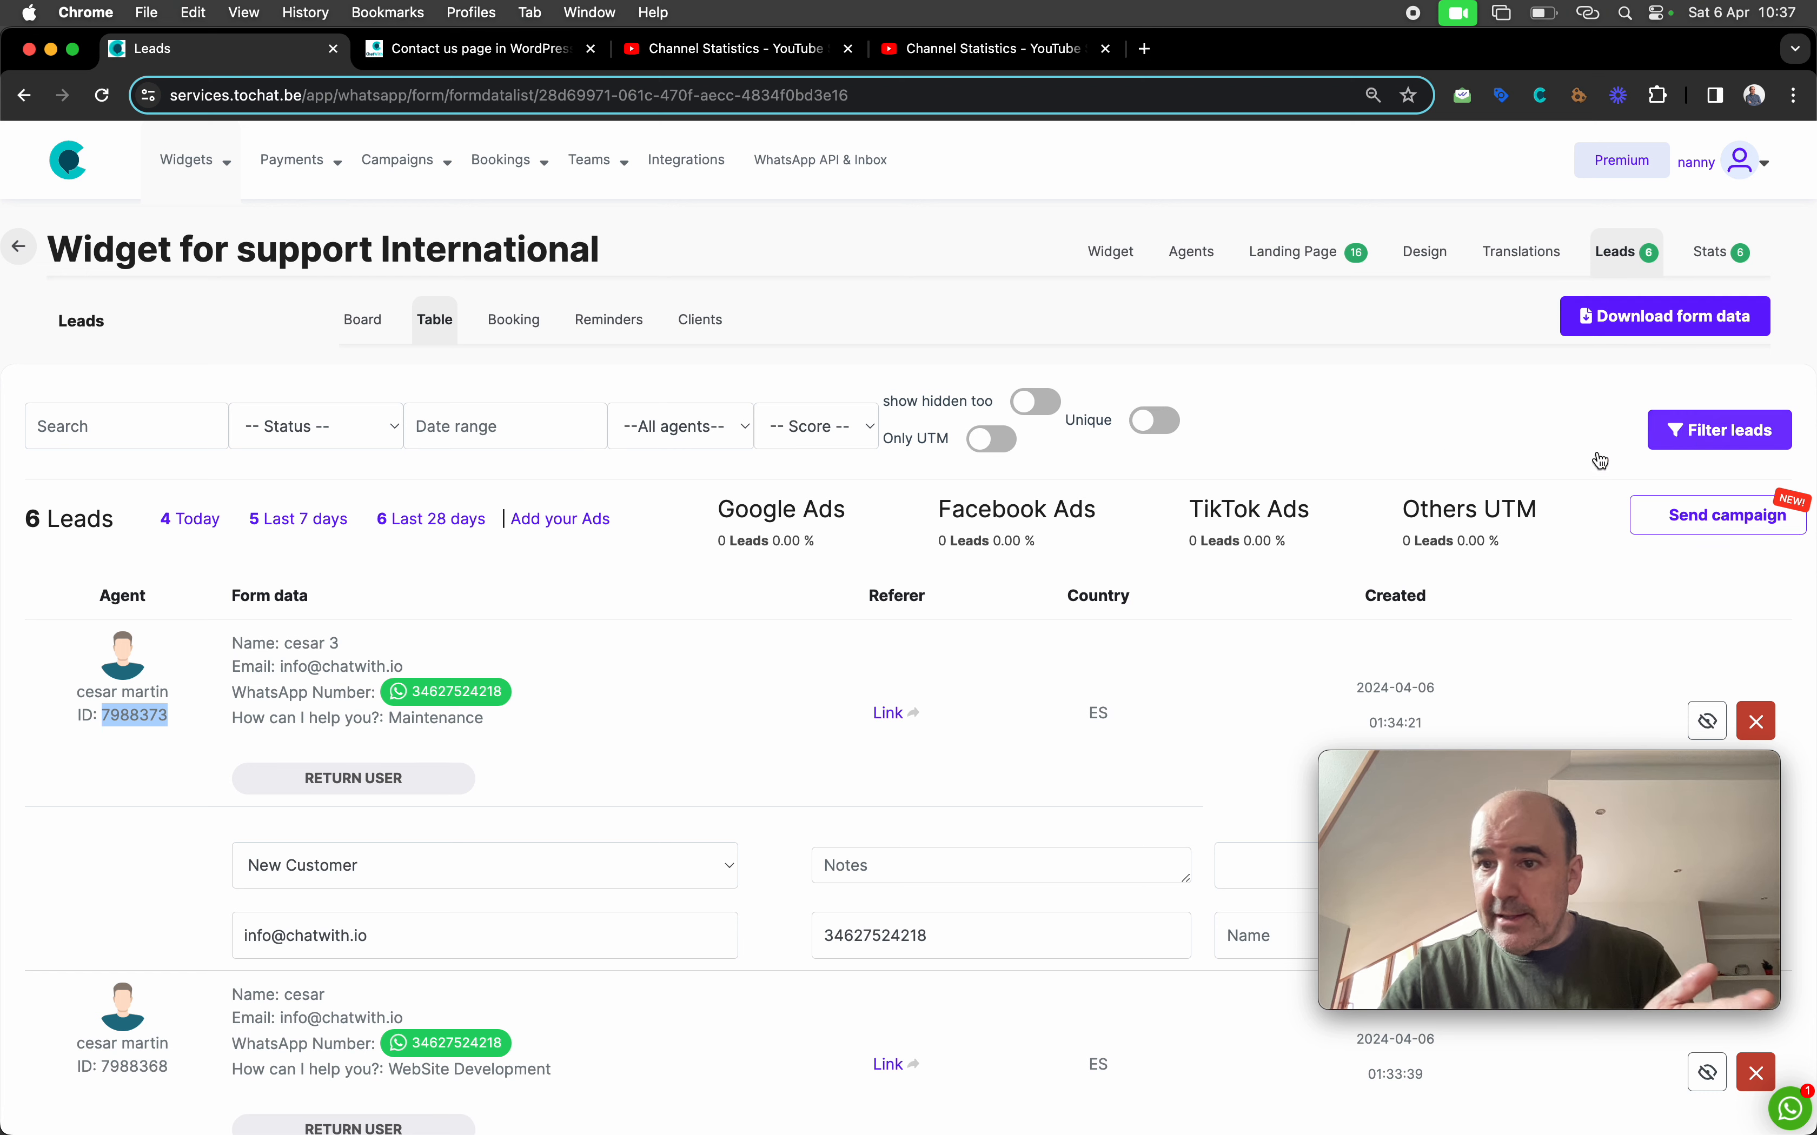
Filter the support widget's leads to the April 1–6 date range
click(528, 429)
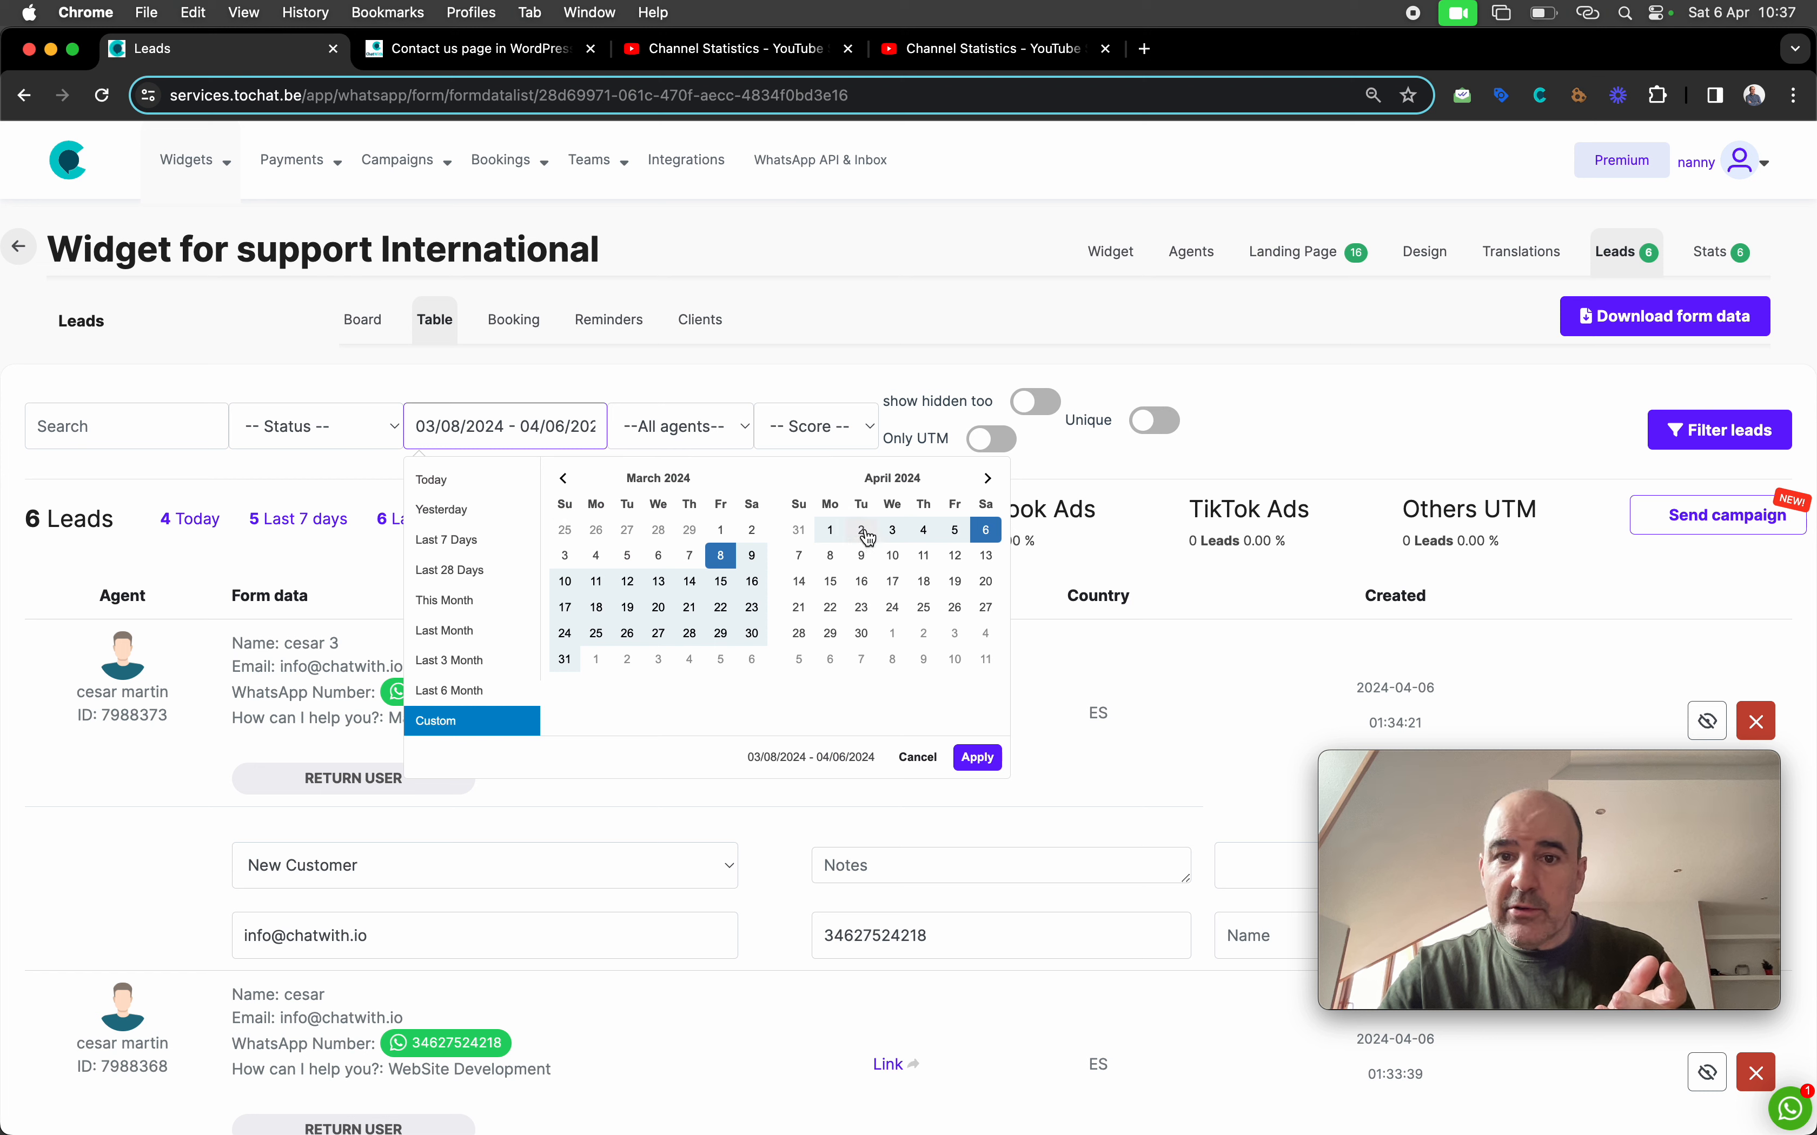
click(831, 531)
click(985, 531)
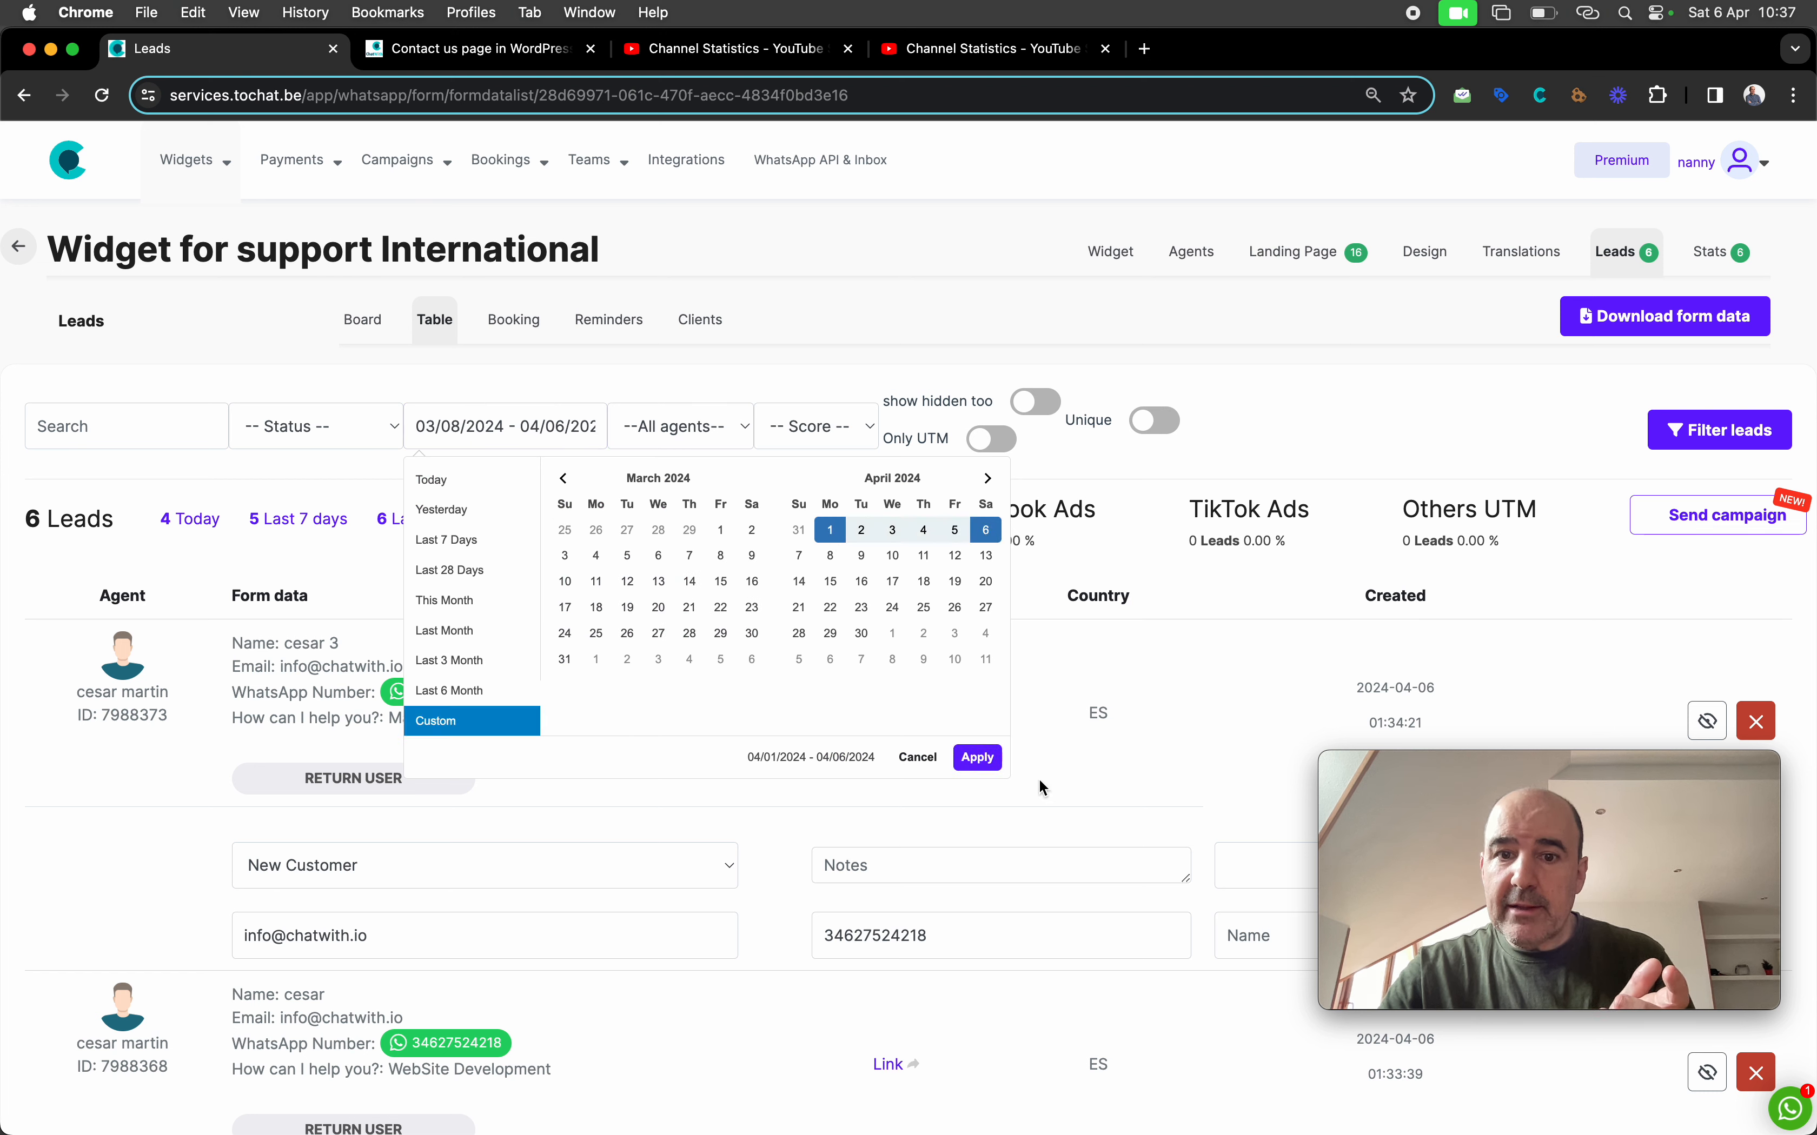
click(978, 758)
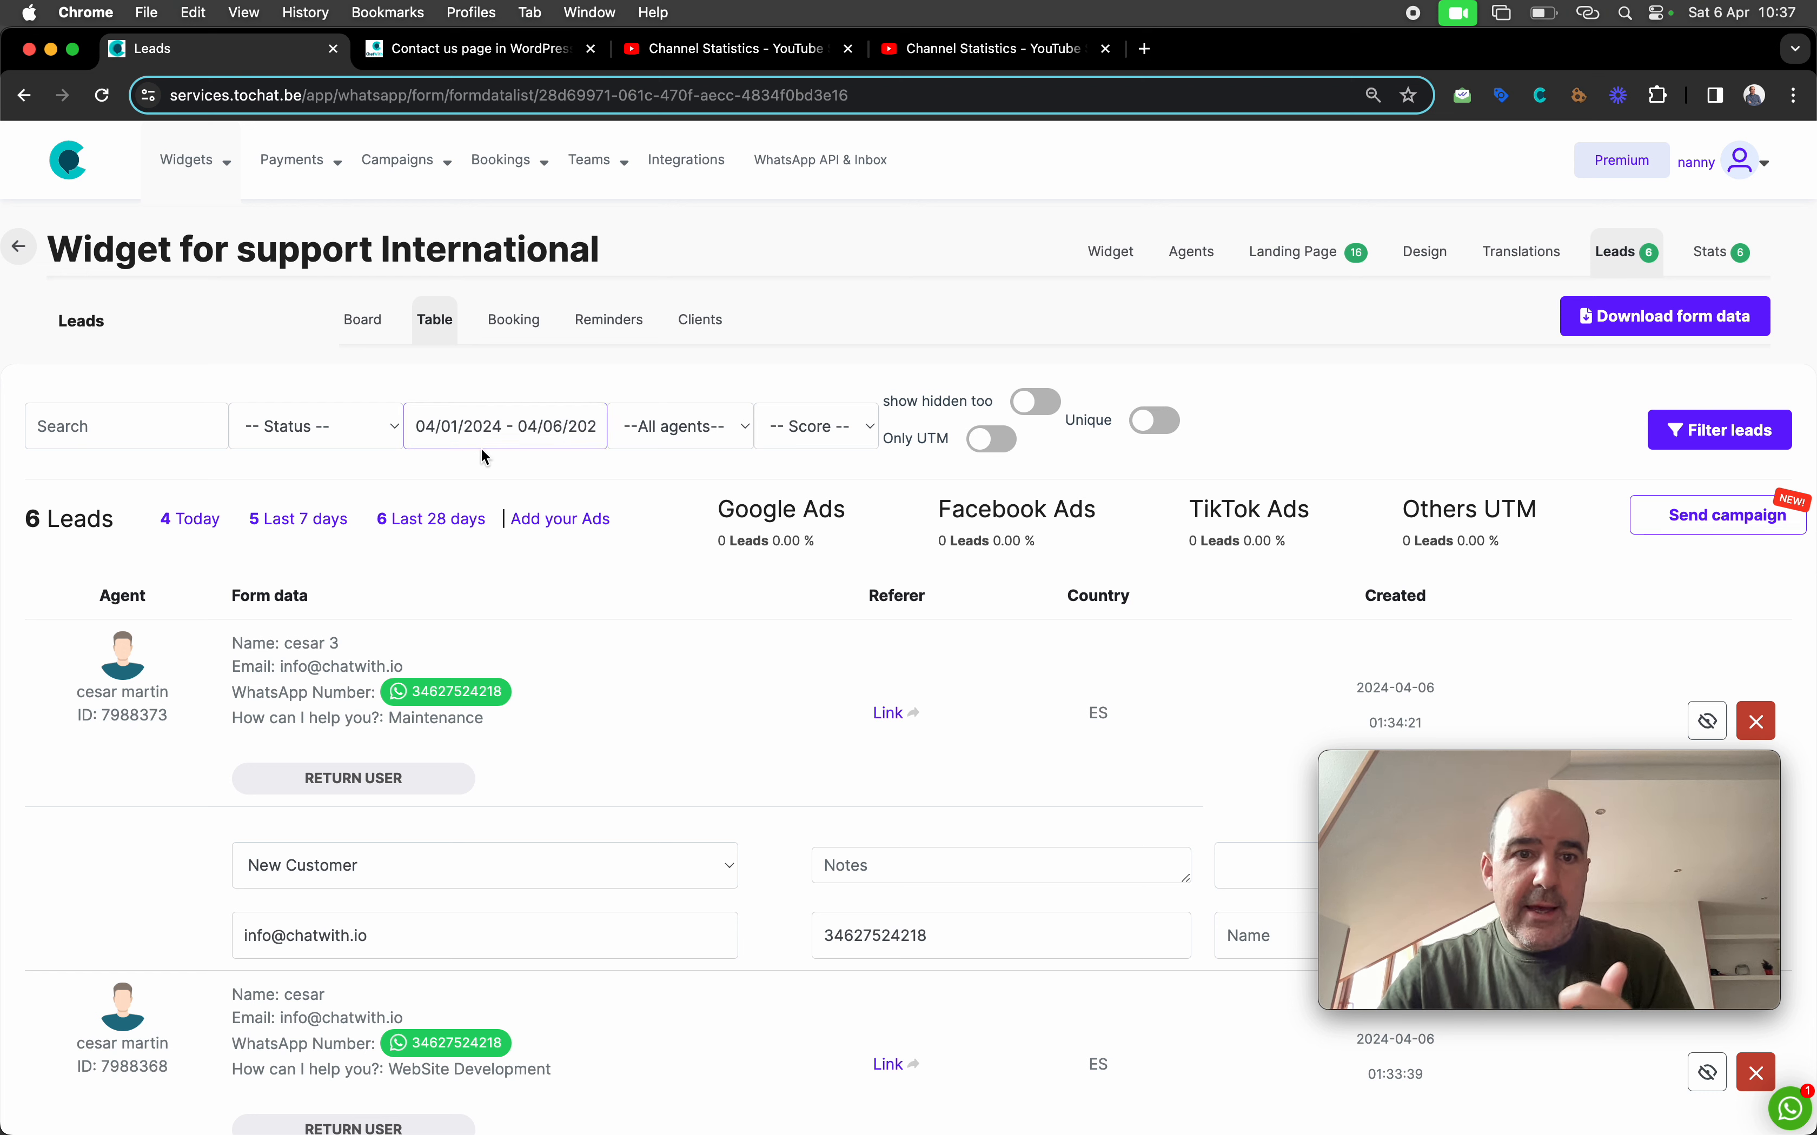
Look over the lead statuses and the first lead's notes and amount fields, then return to WordPress
click(300, 426)
click(529, 597)
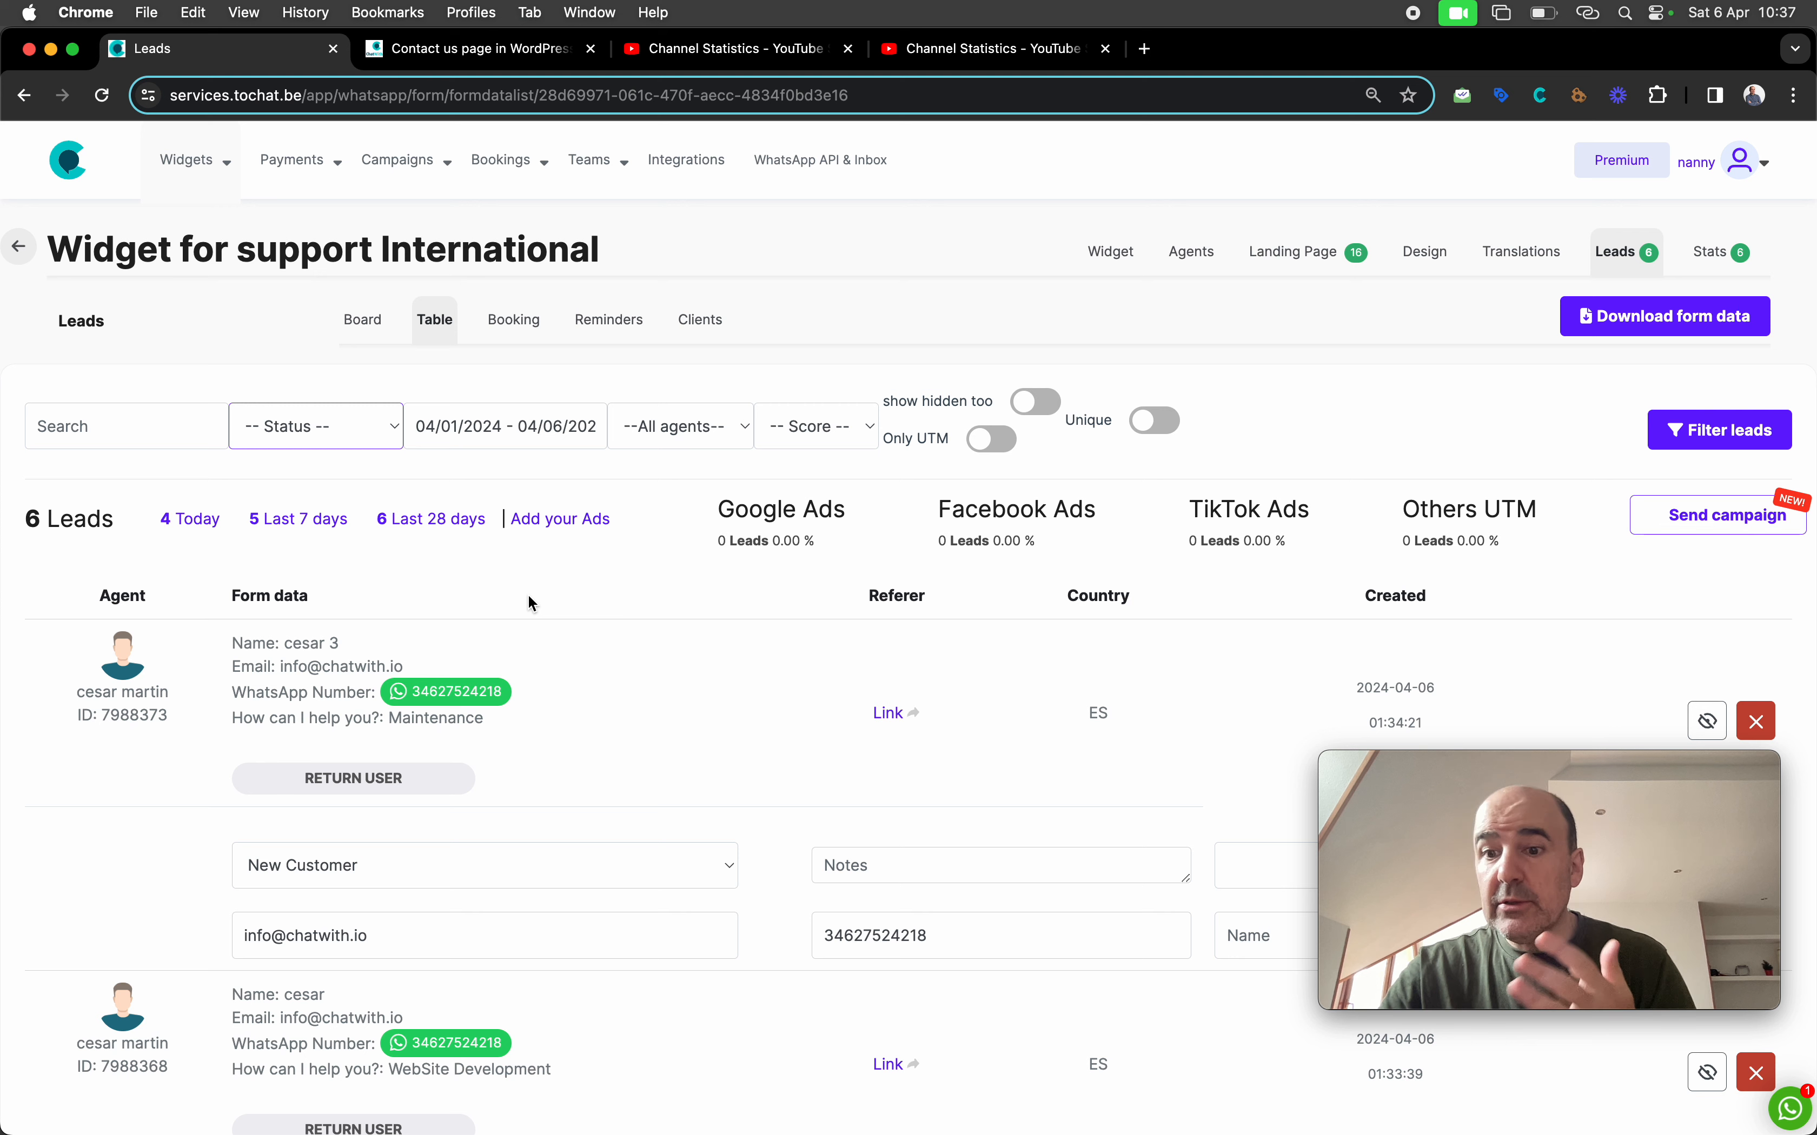
scroll(529, 601, down, 5)
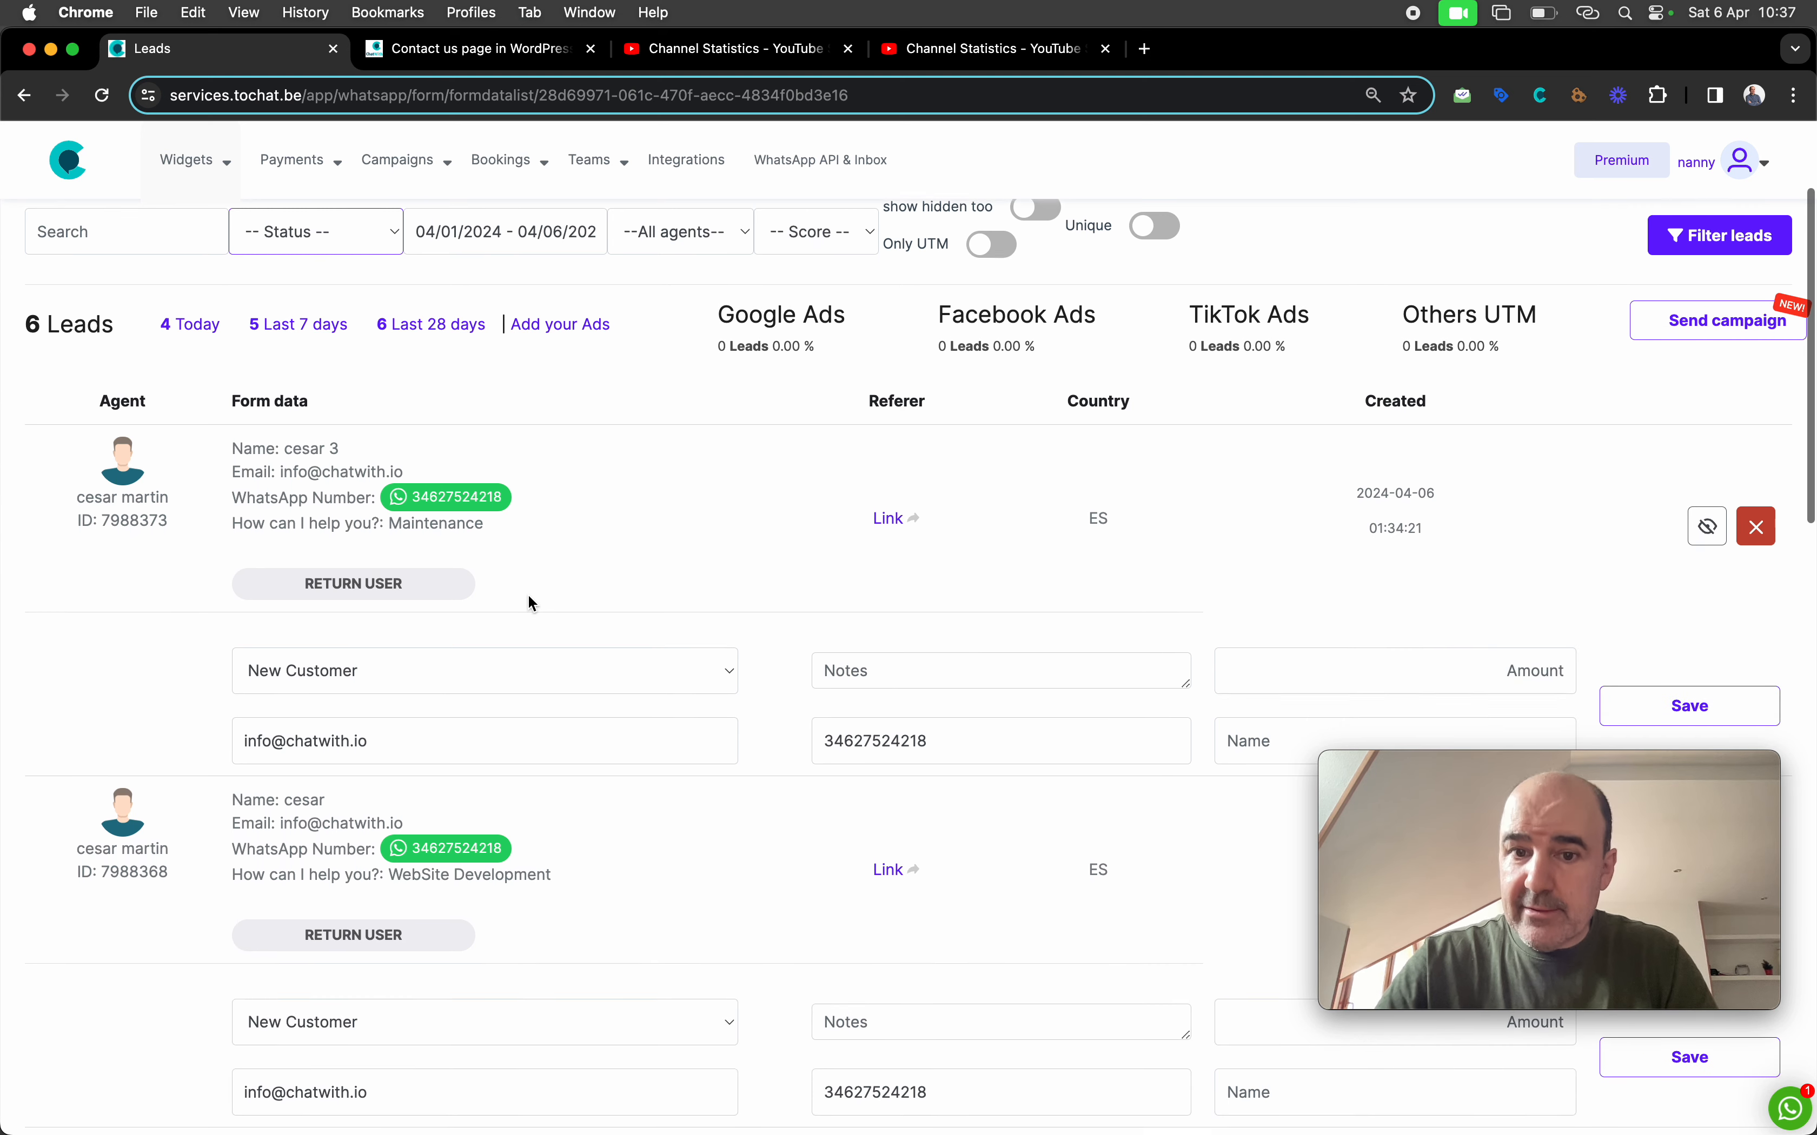
click(876, 502)
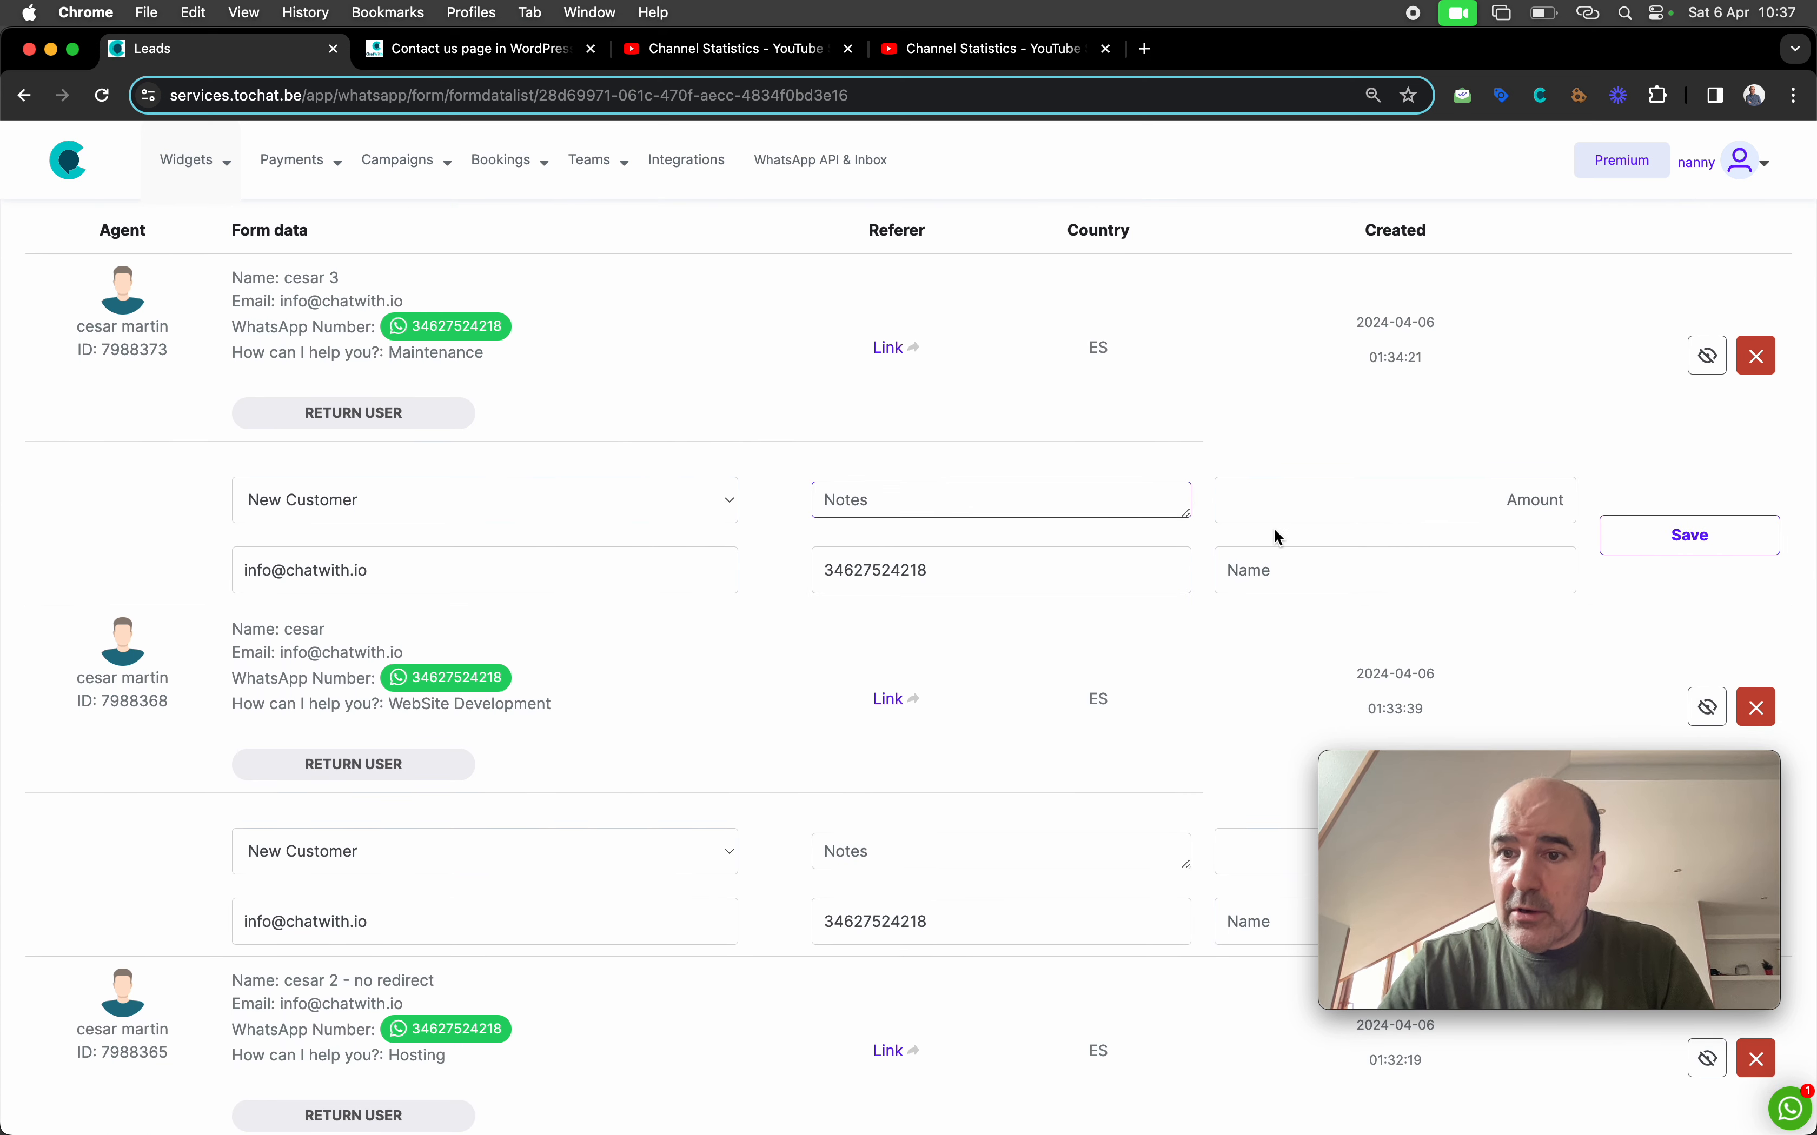
click(1306, 504)
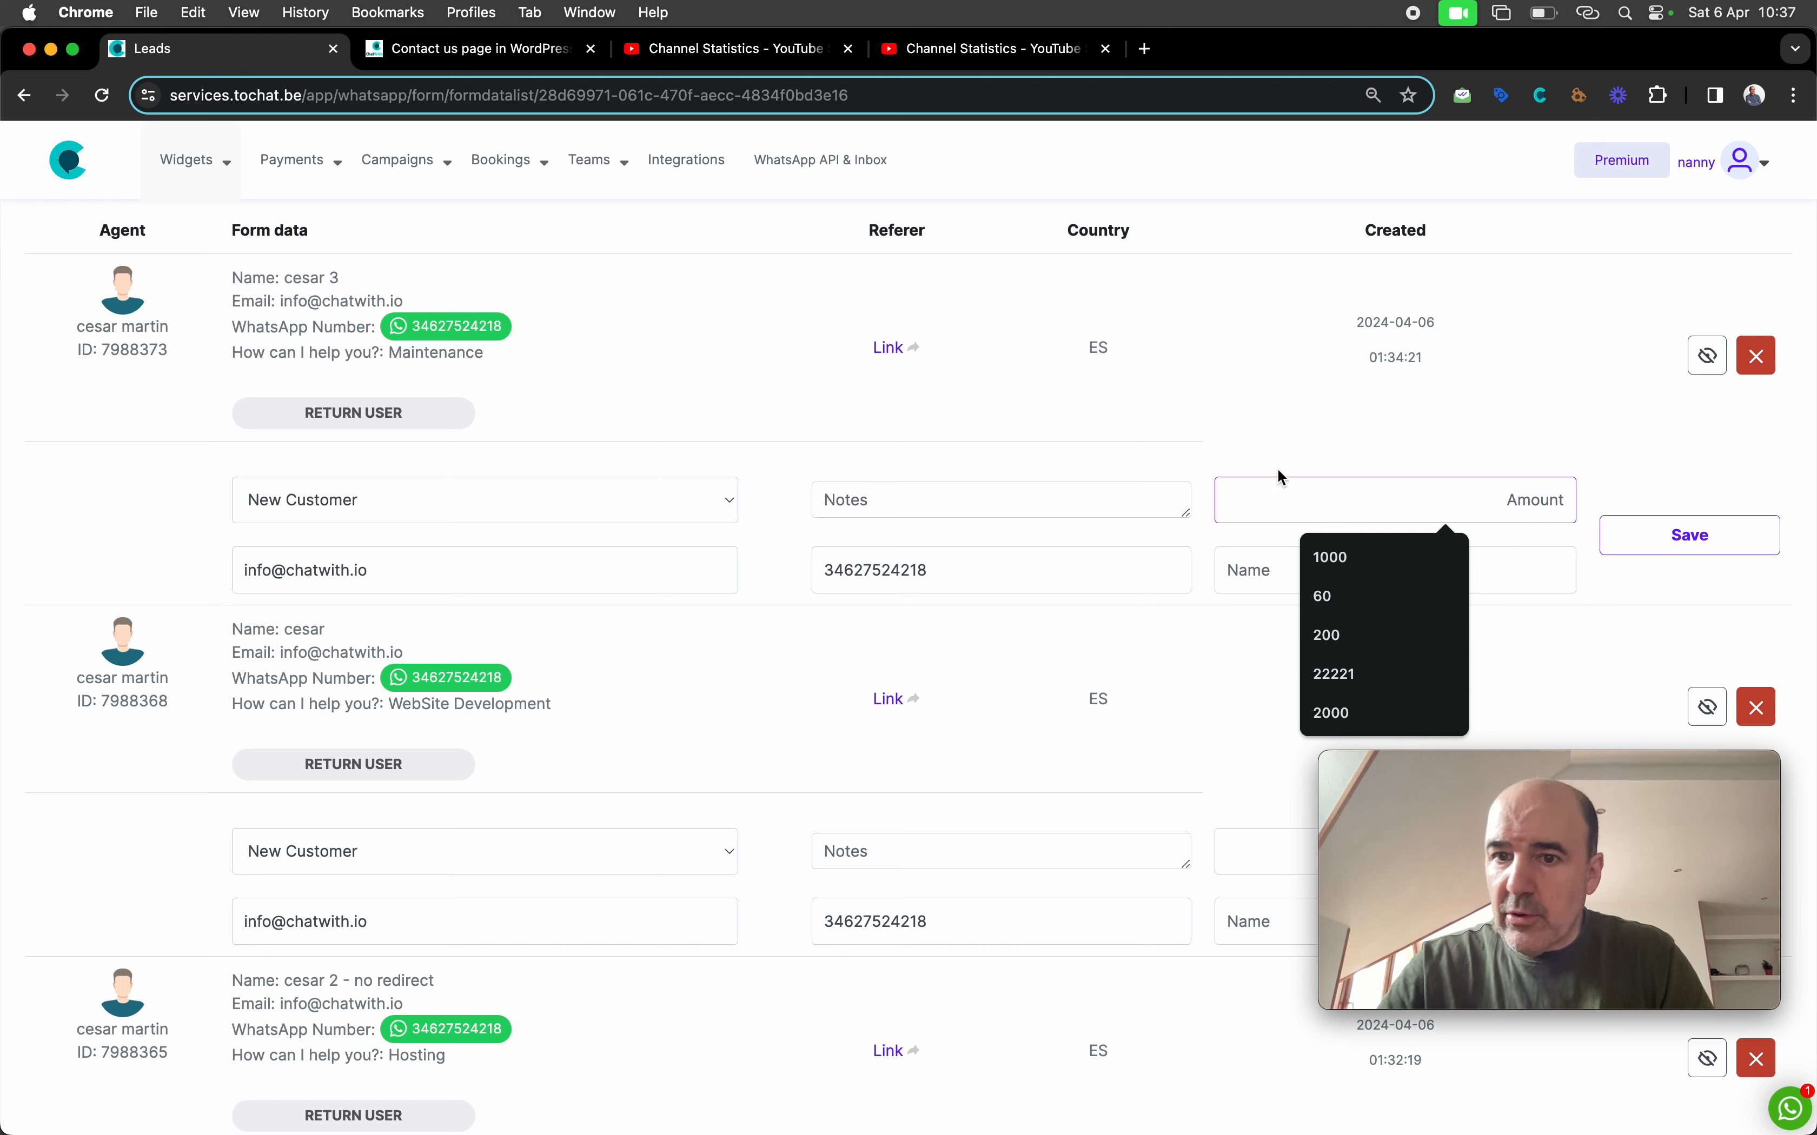
click(1258, 443)
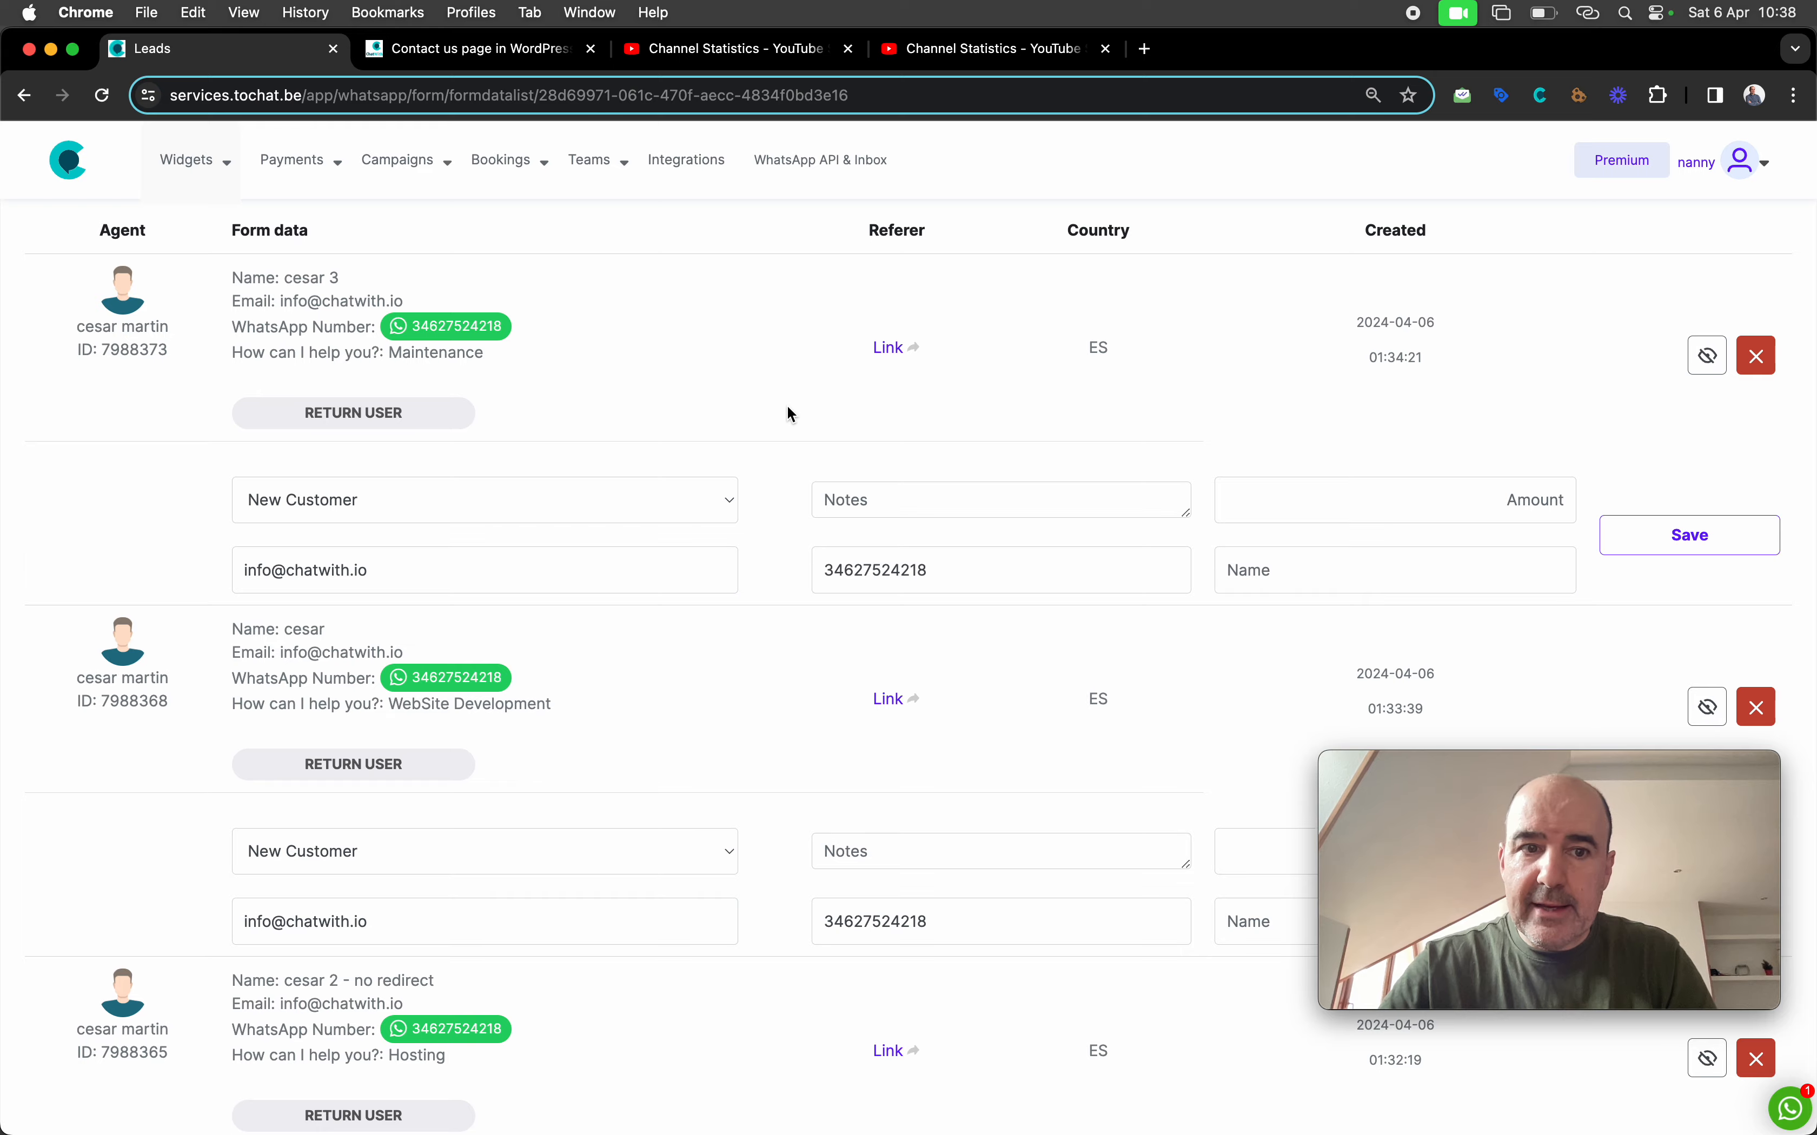
scroll(786, 409, up, 5)
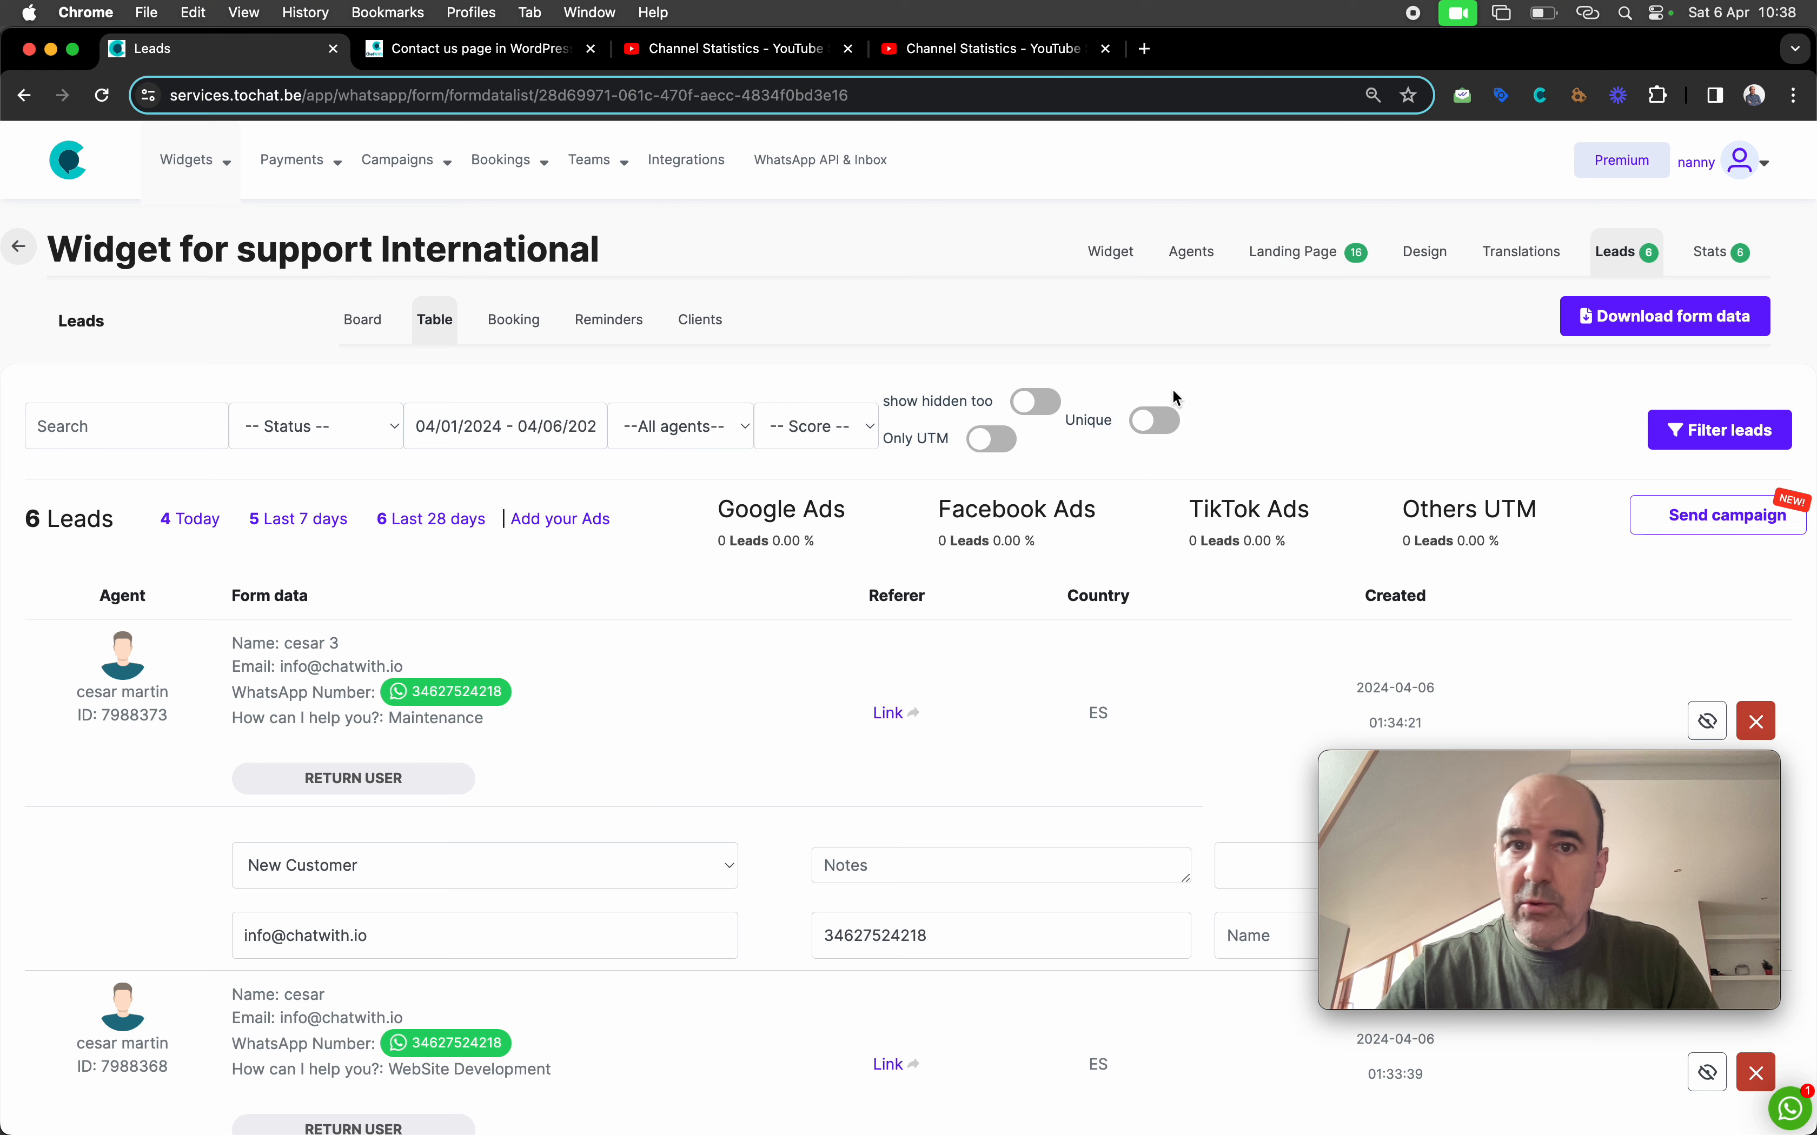
click(463, 60)
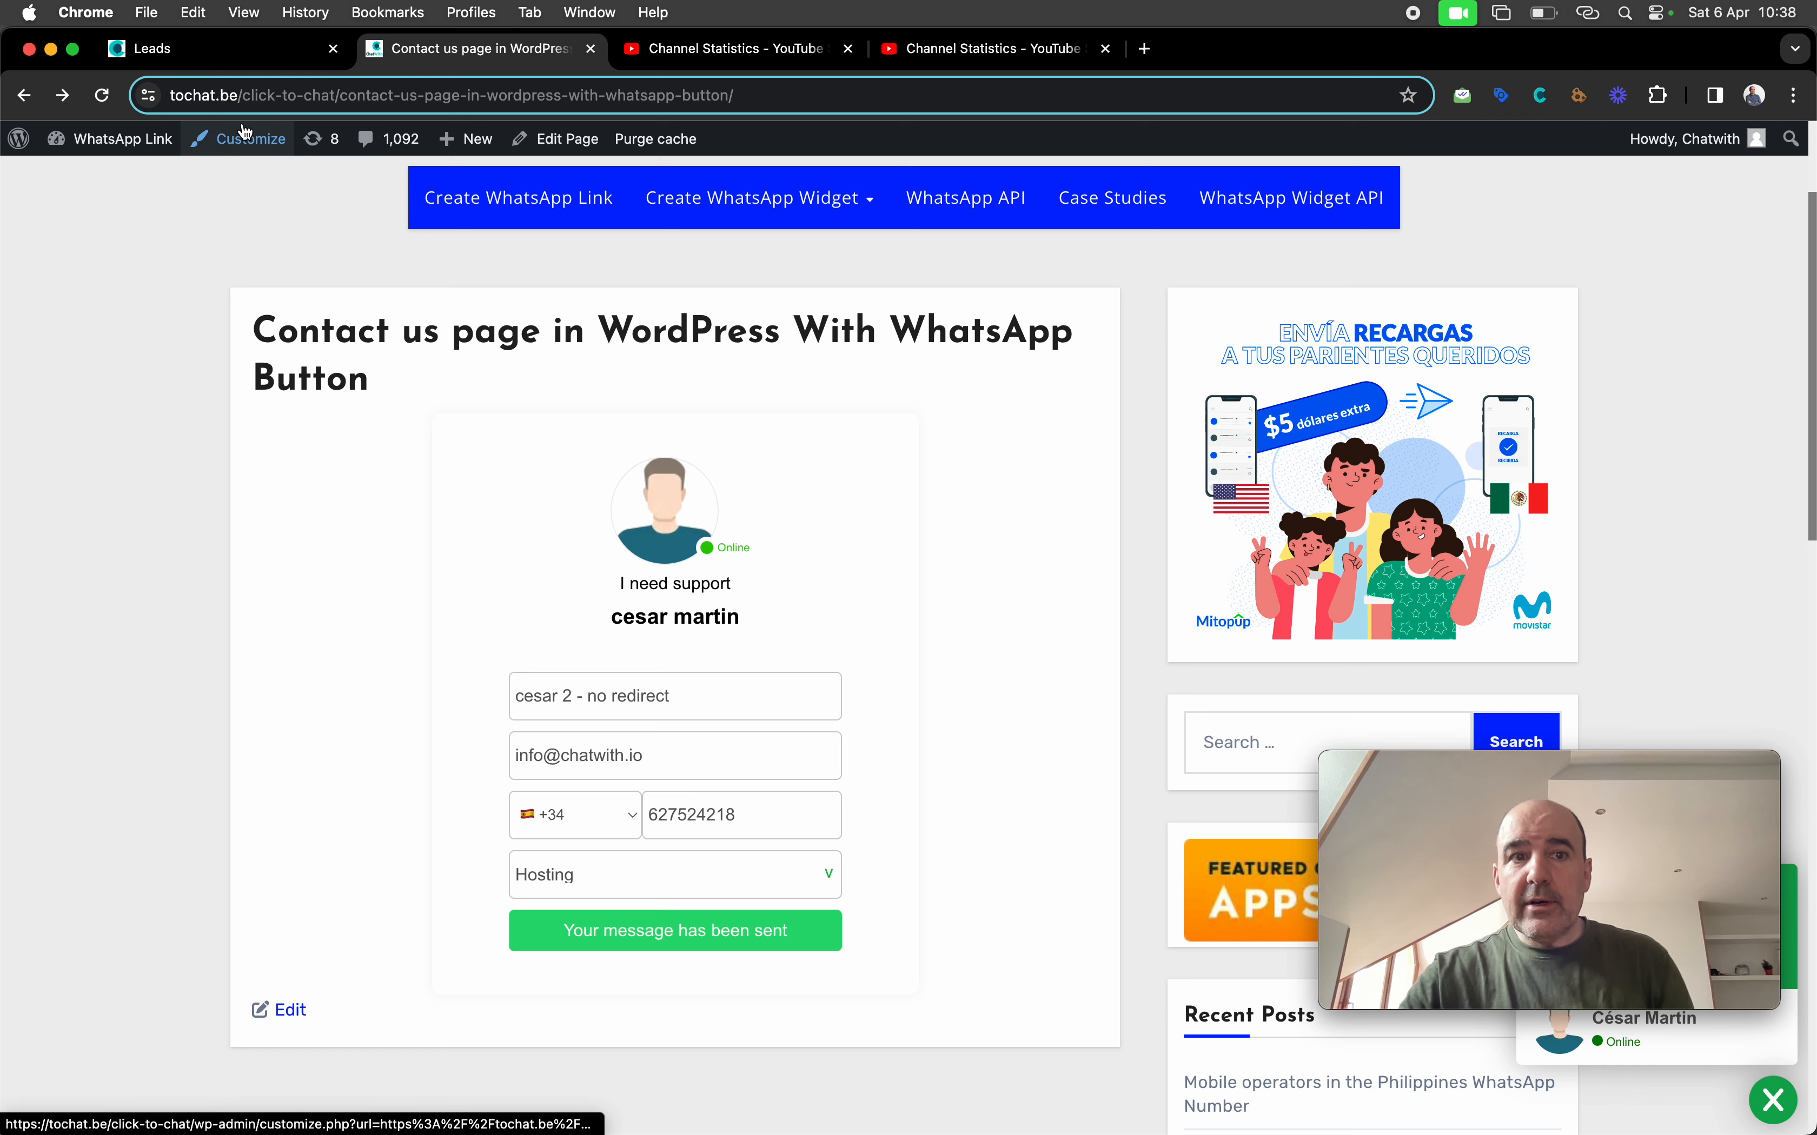
Reload the contact page and submit a Hosting test lead with a name, email and WhatsApp number
click(100, 102)
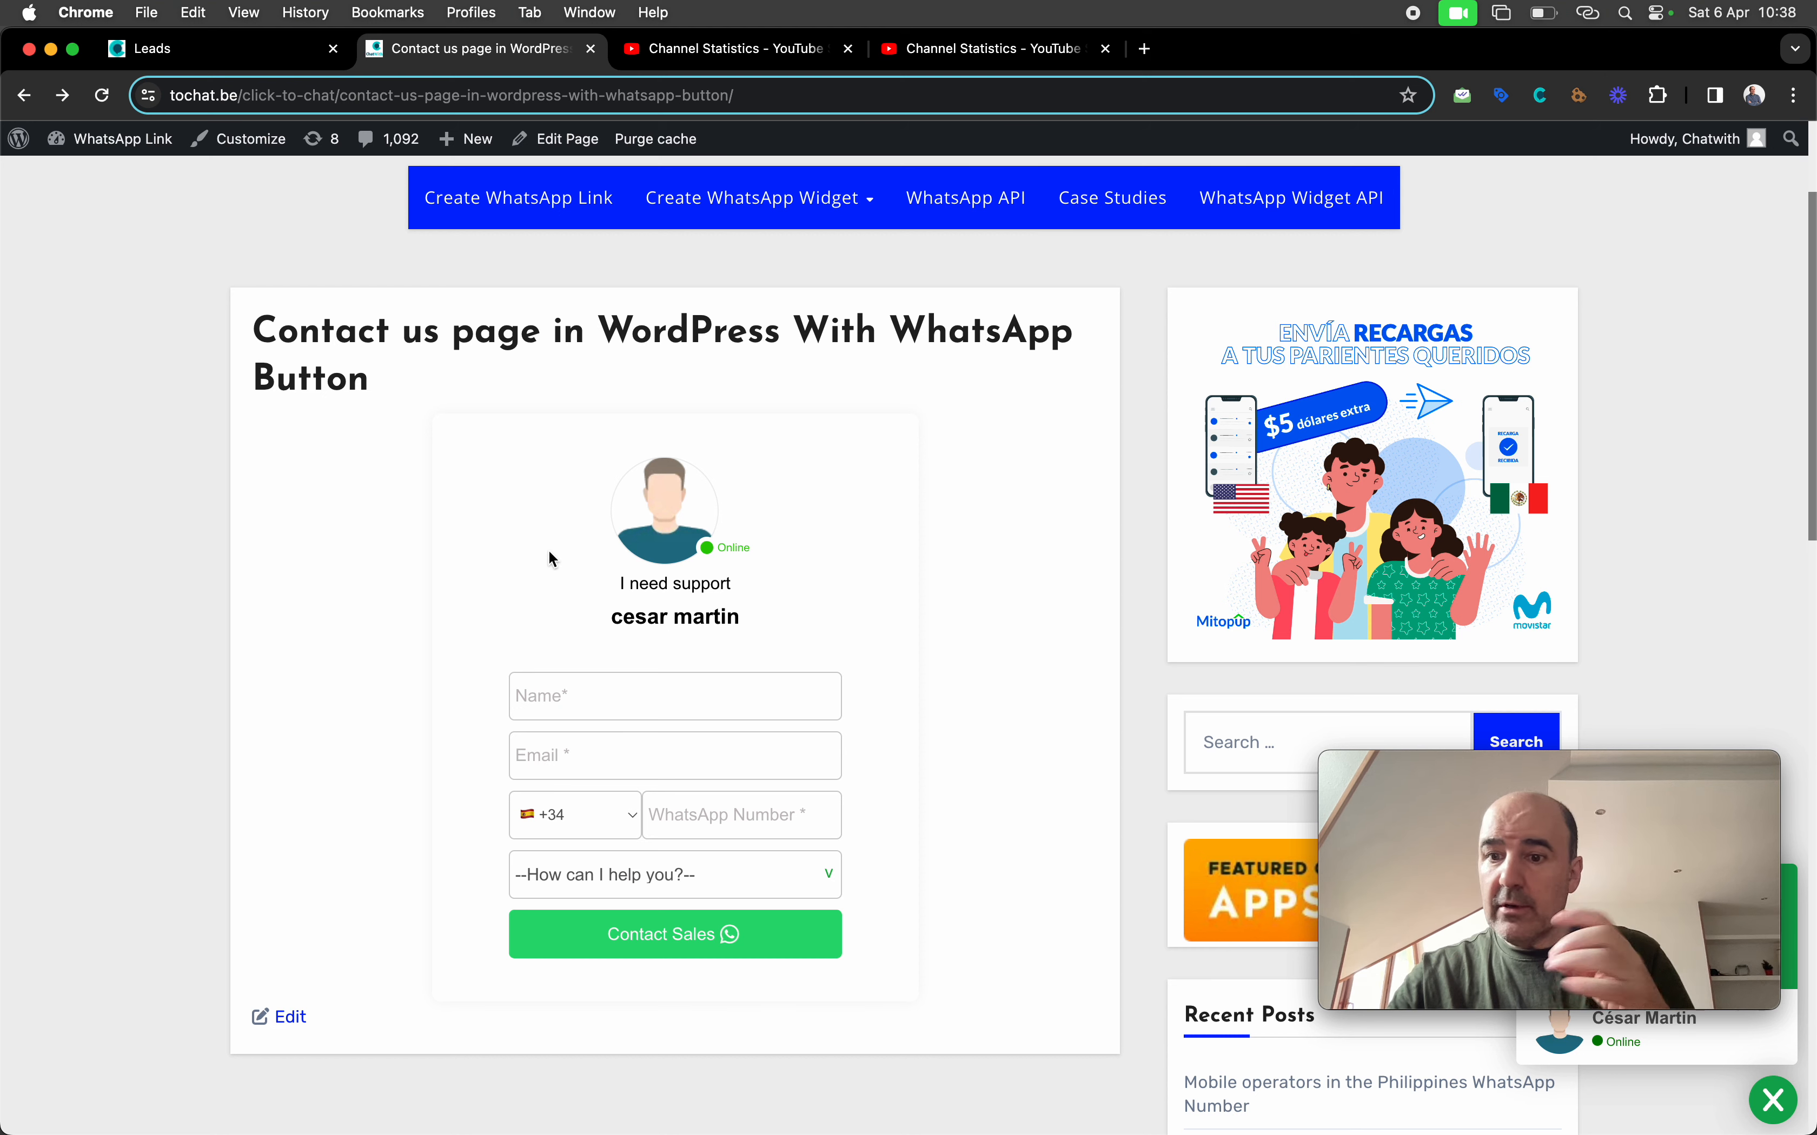
click(638, 705)
text(cesar 4)
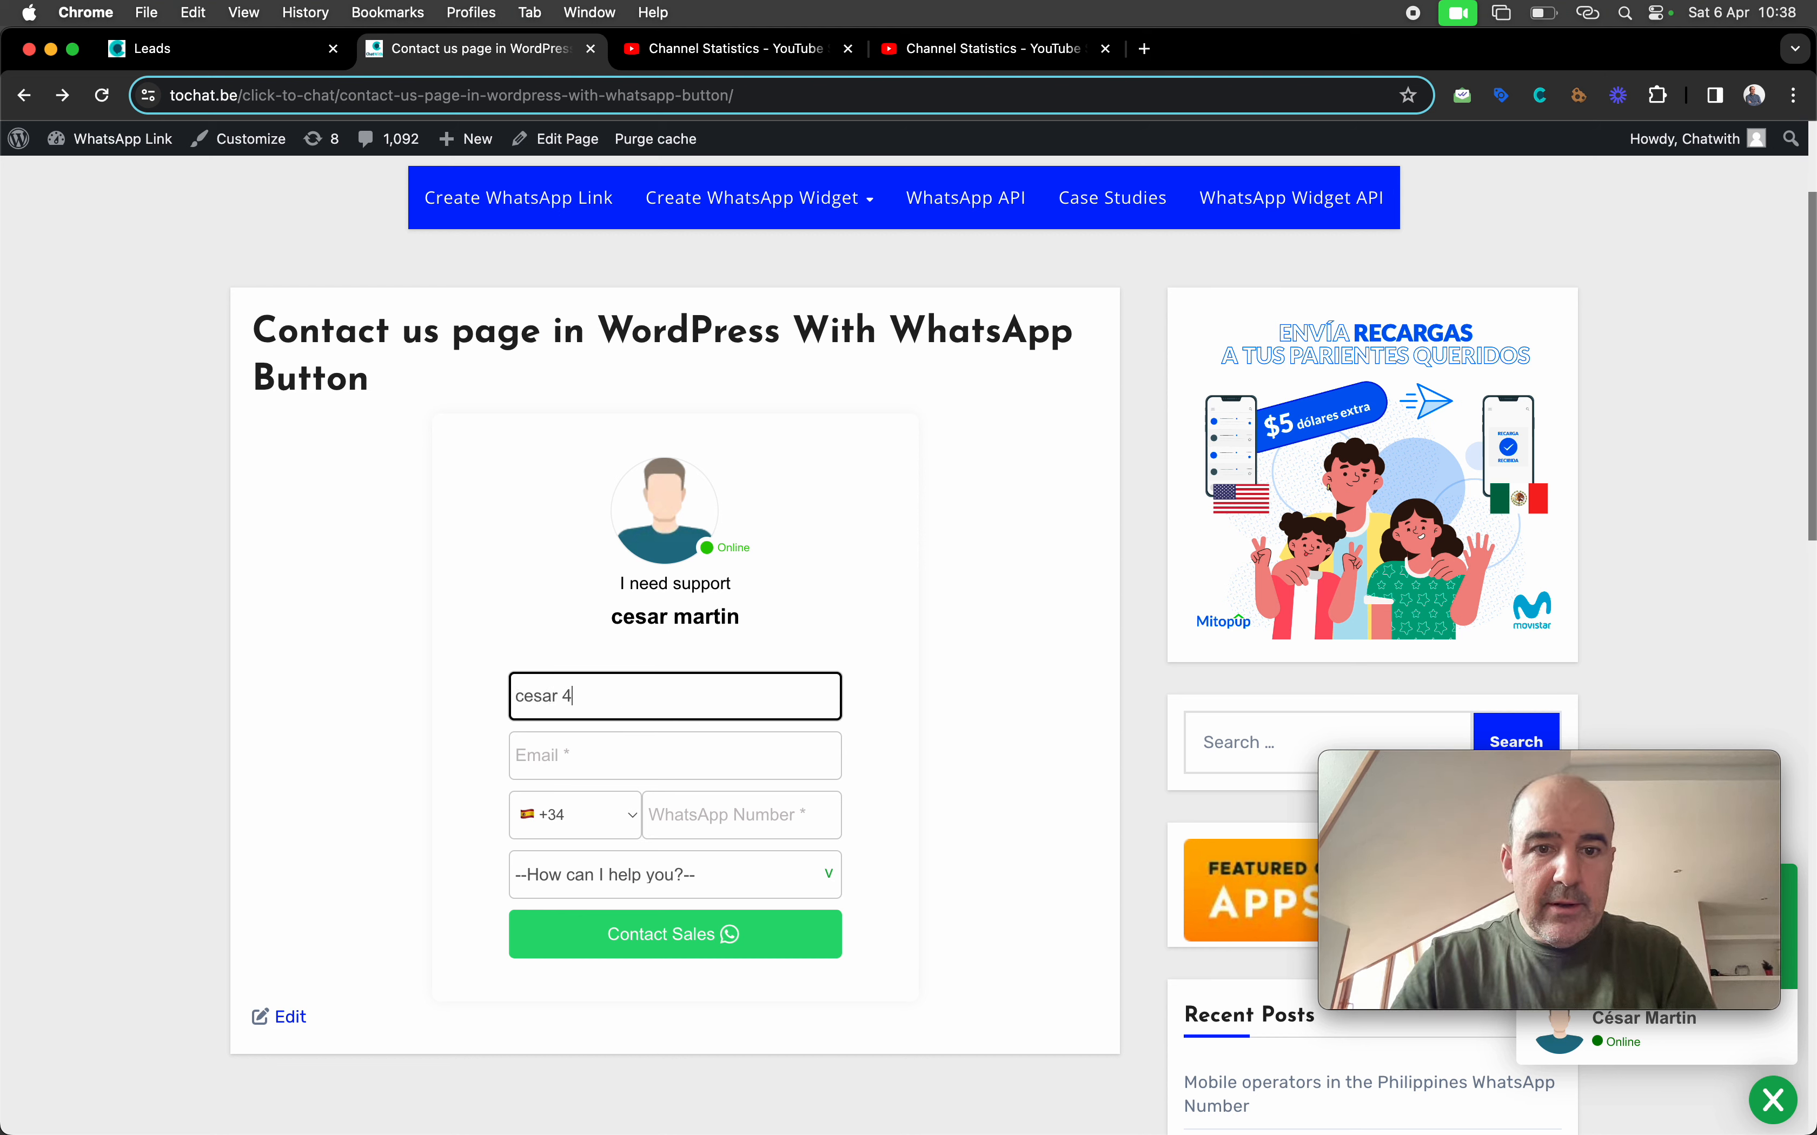
key(Tab)
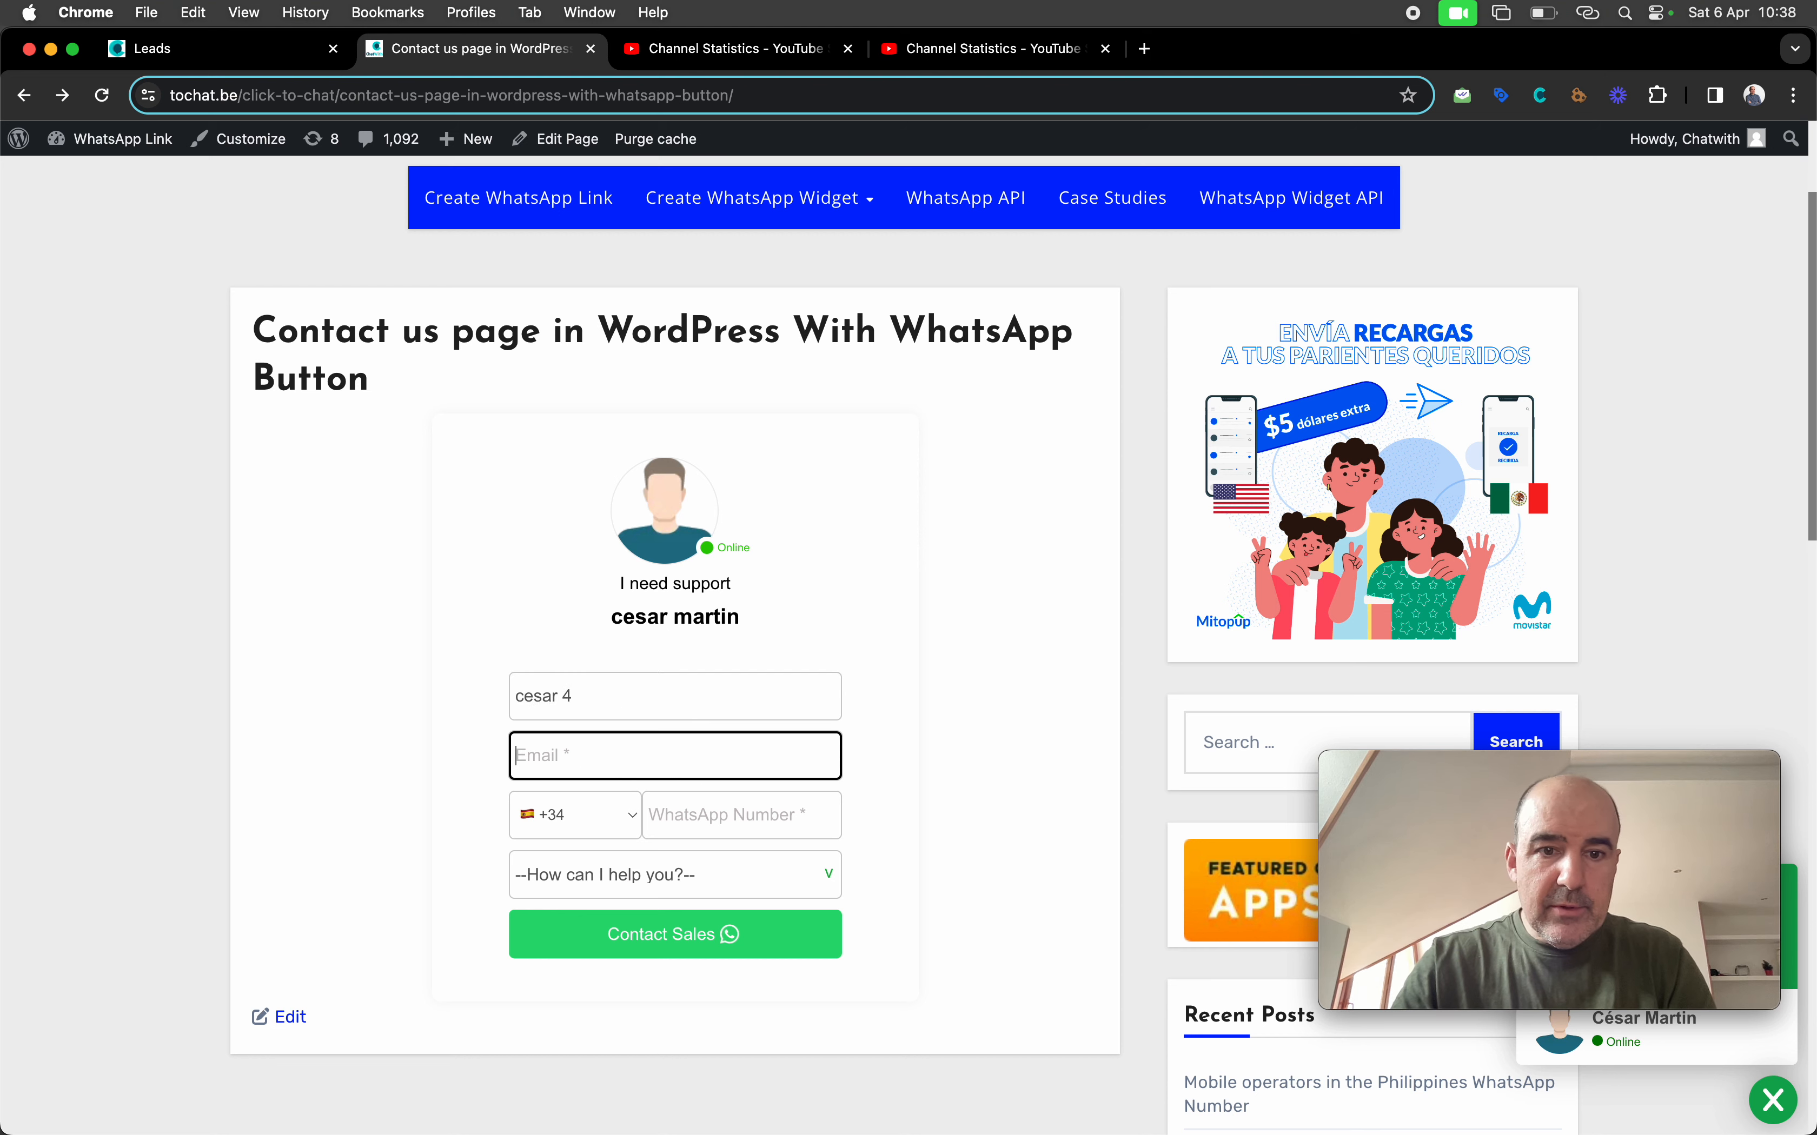
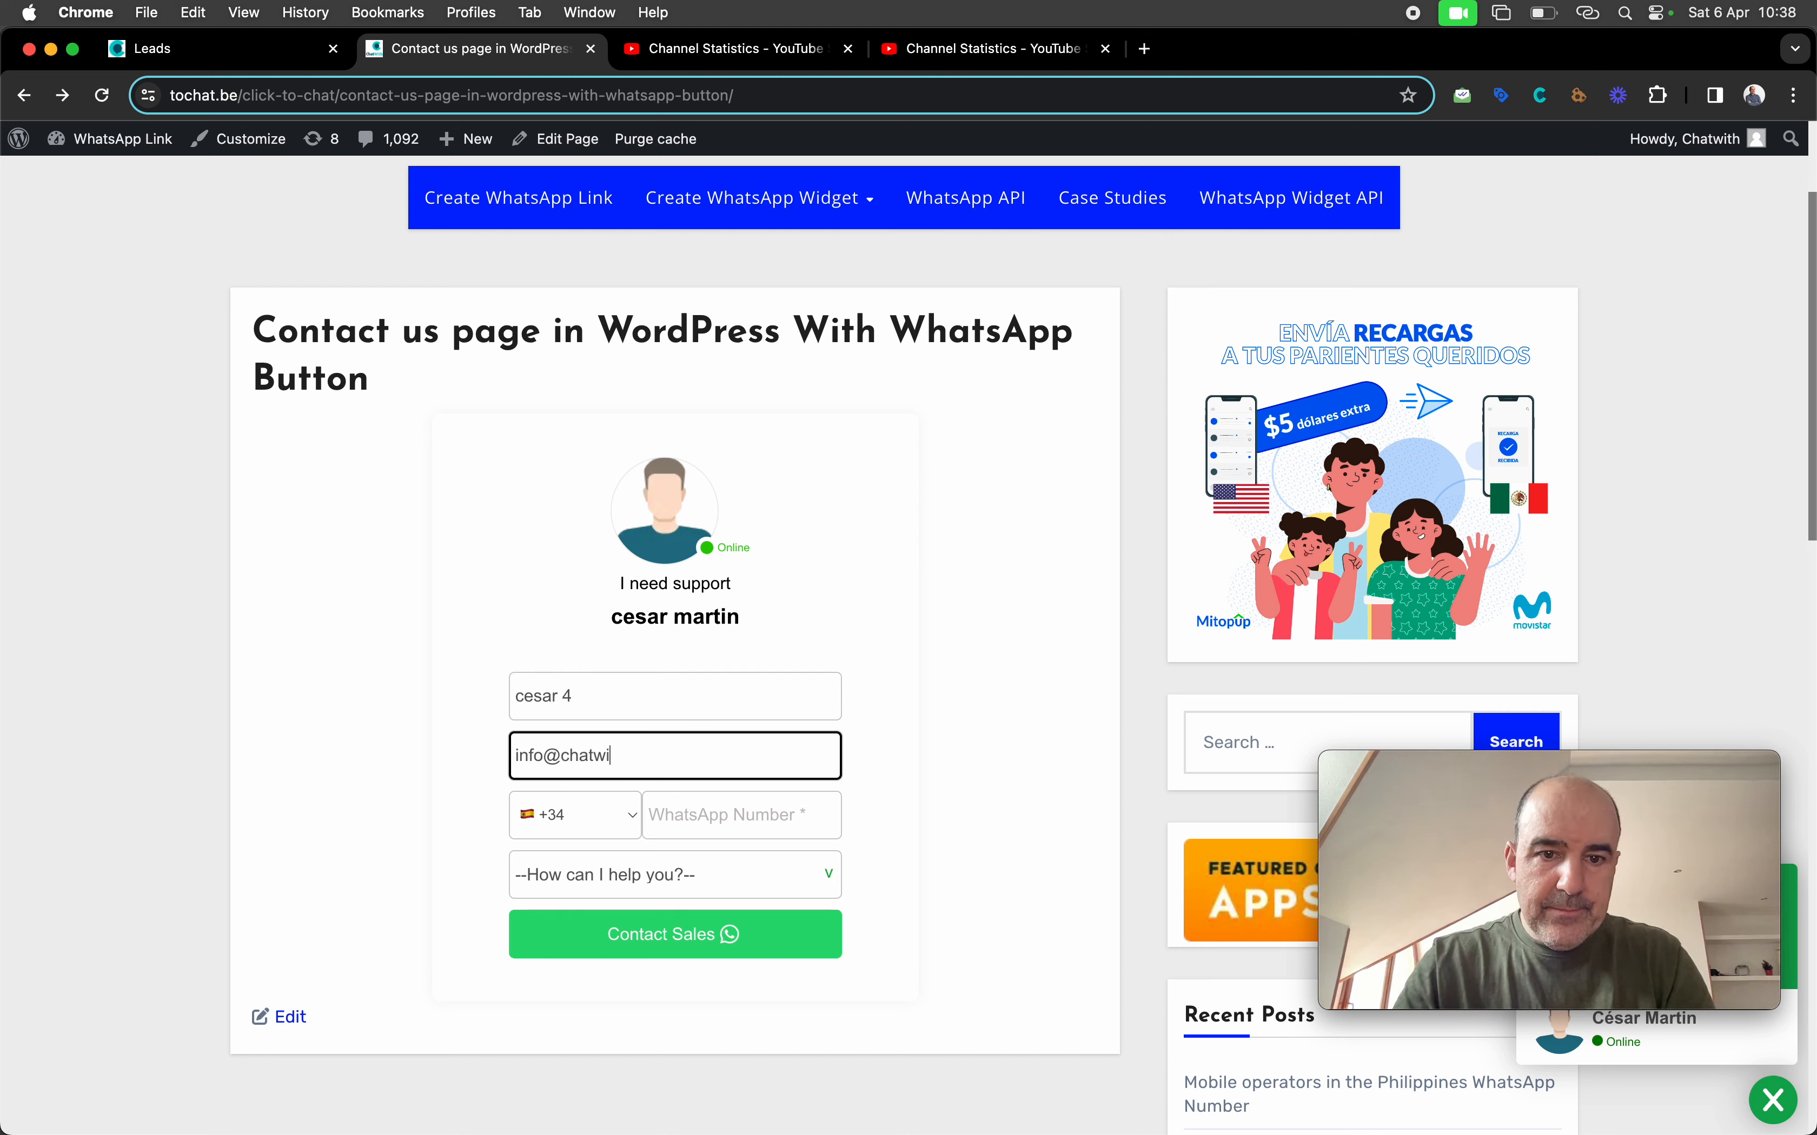
key(Tab)
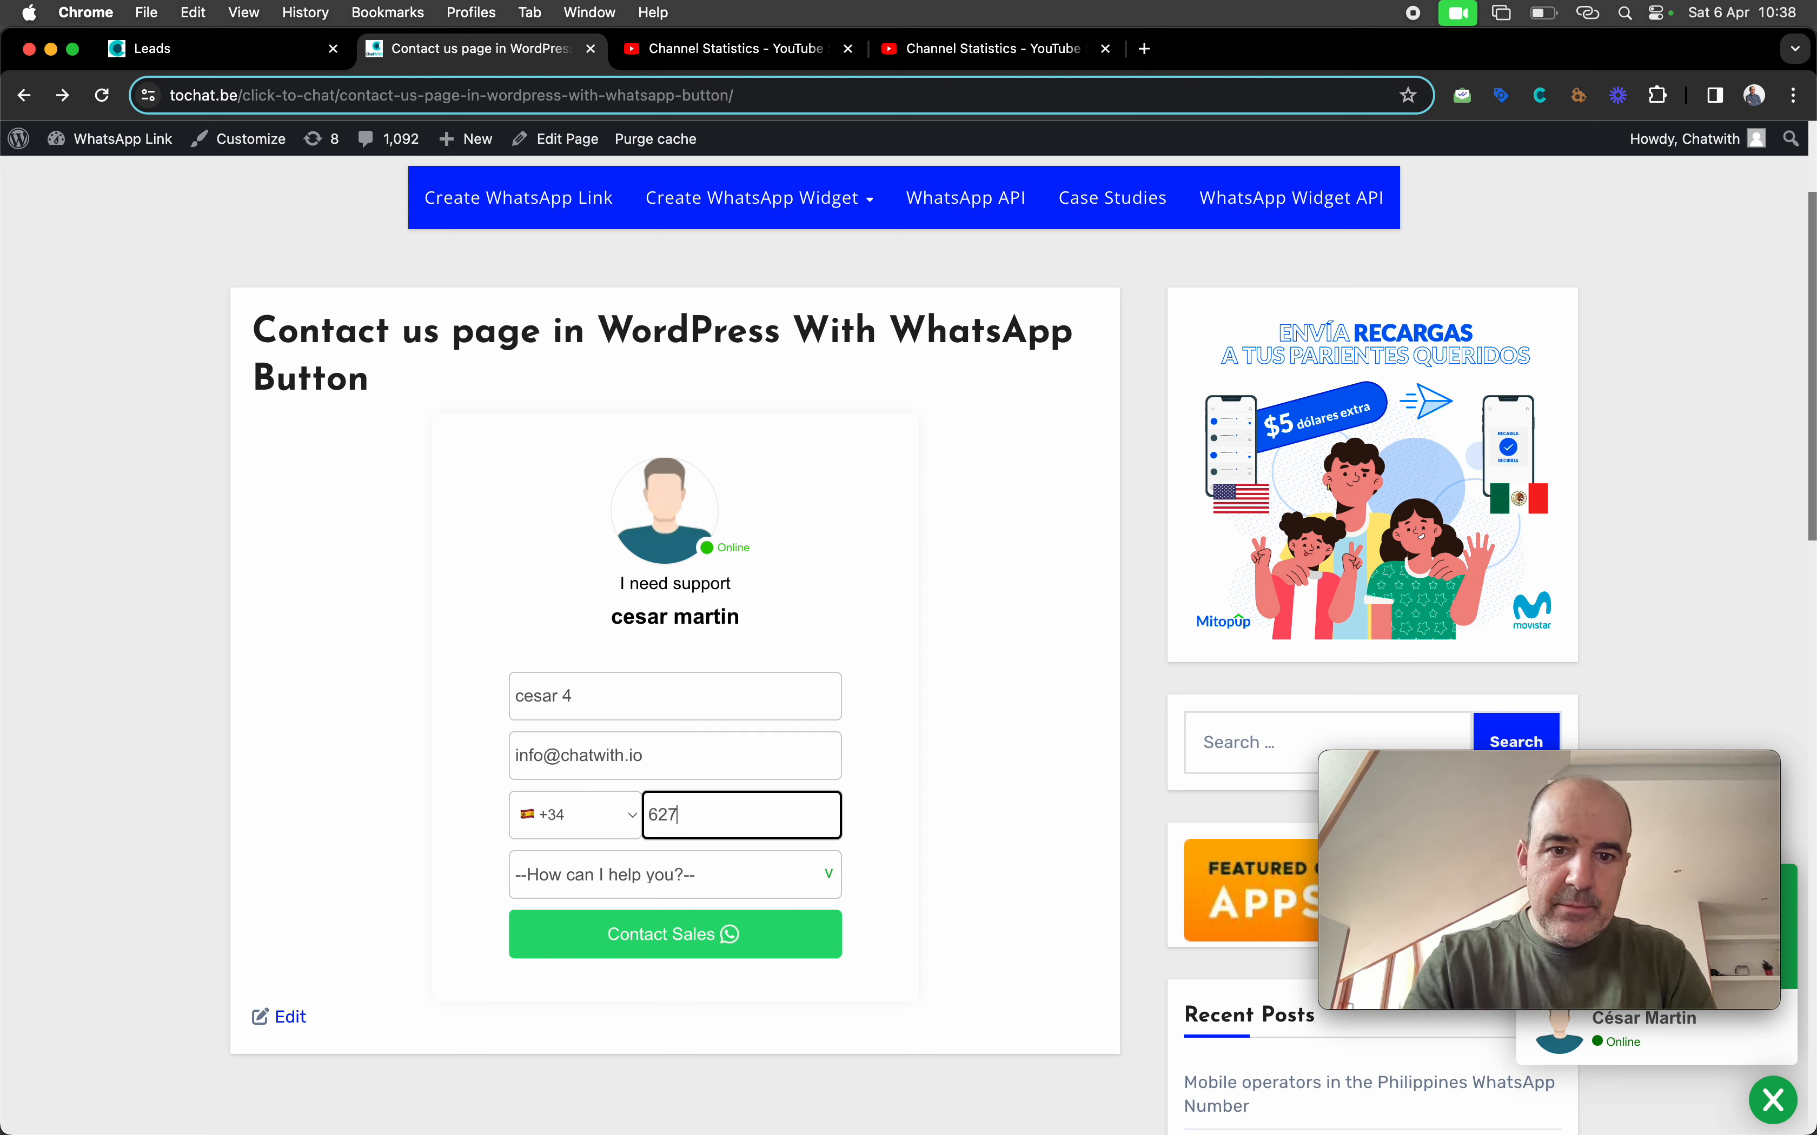
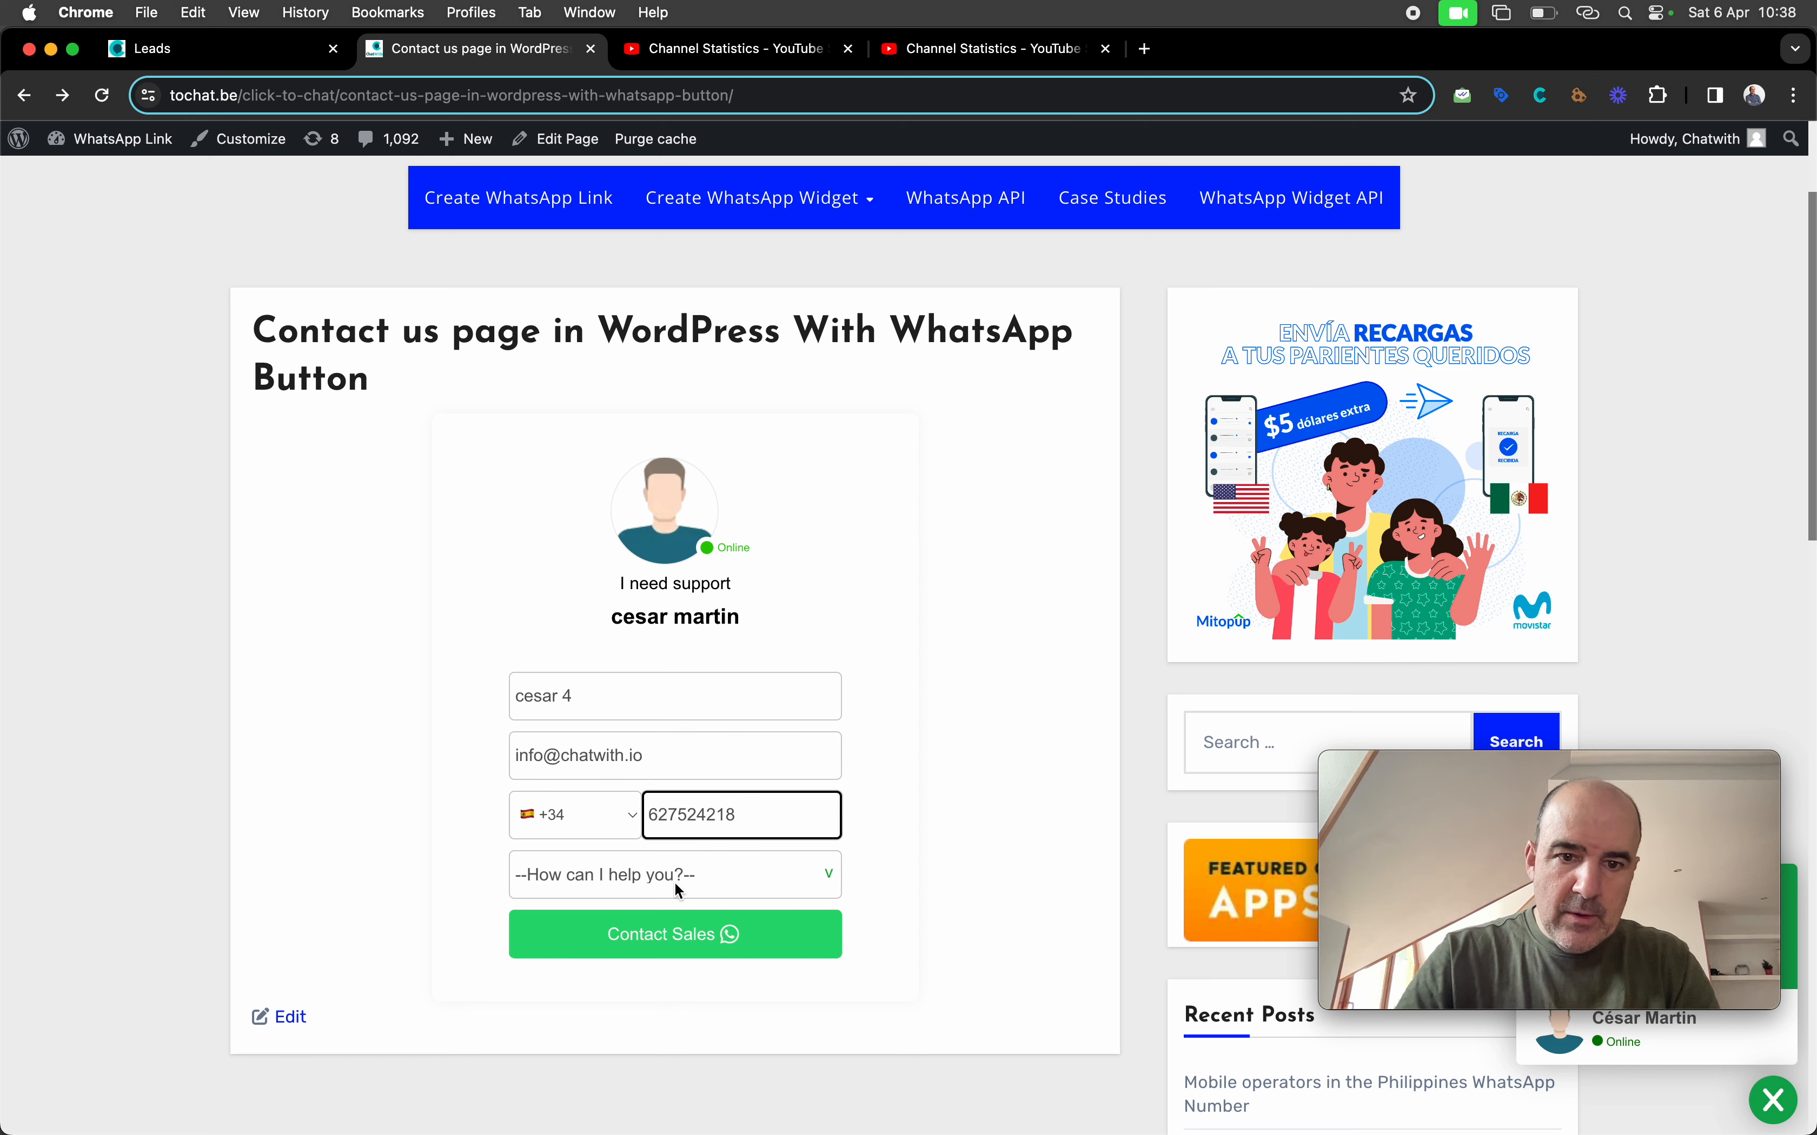
click(676, 886)
click(690, 961)
click(640, 938)
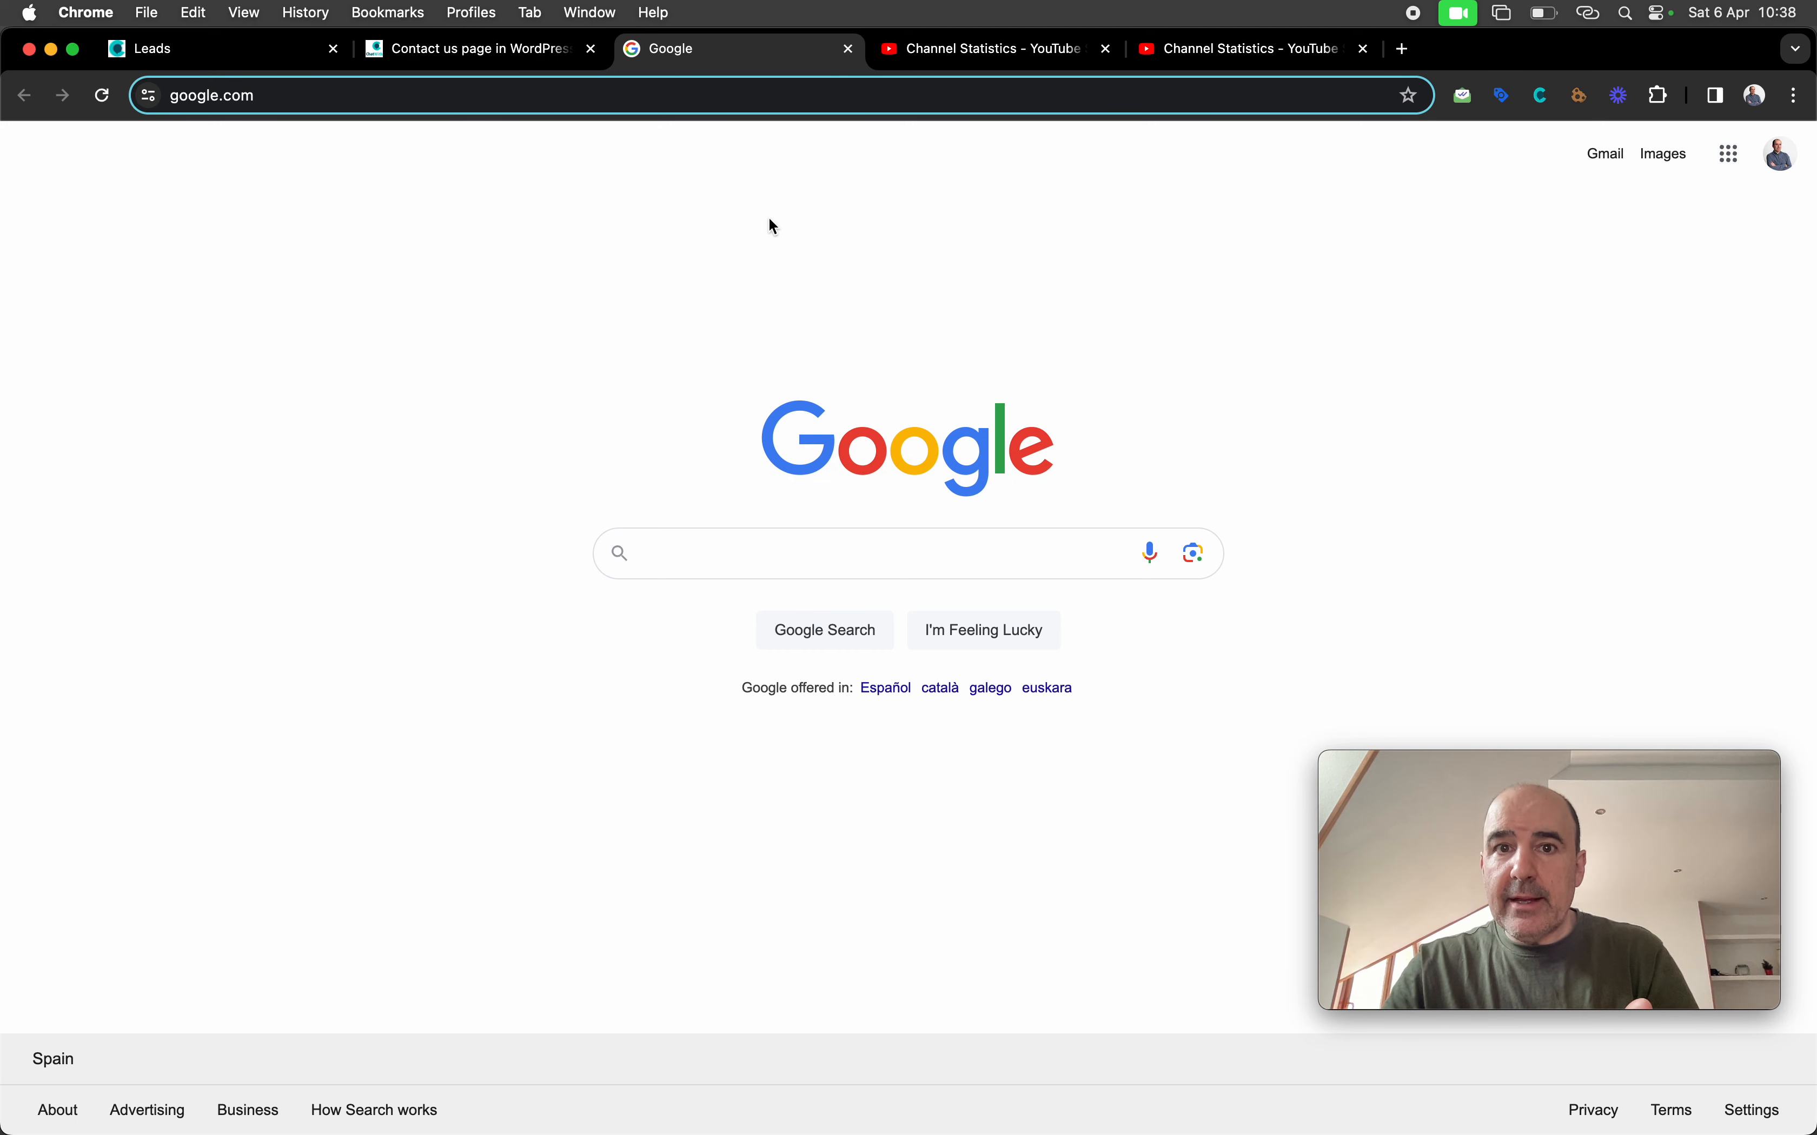
Close the Google redirect page, check the sent confirmation, and go back to the ToChat.be leads list
click(849, 50)
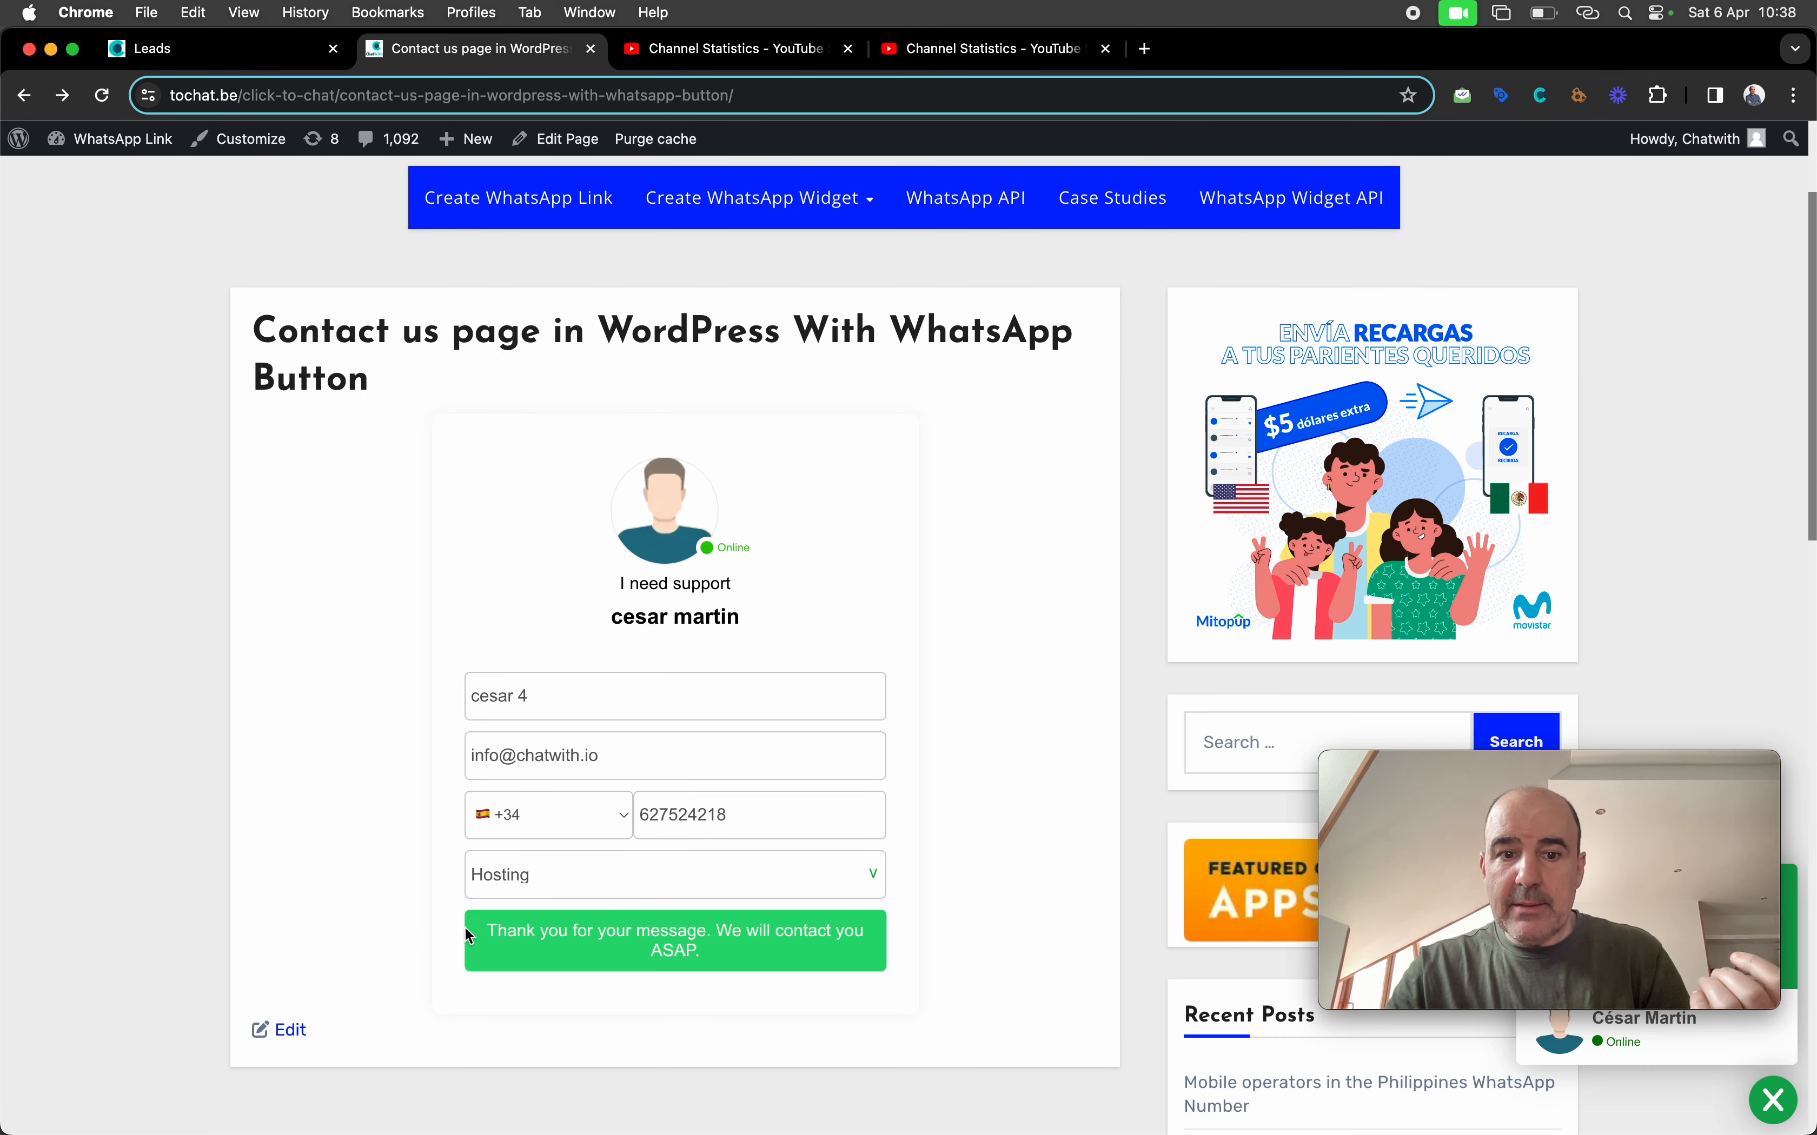
drag(484, 929, 754, 980)
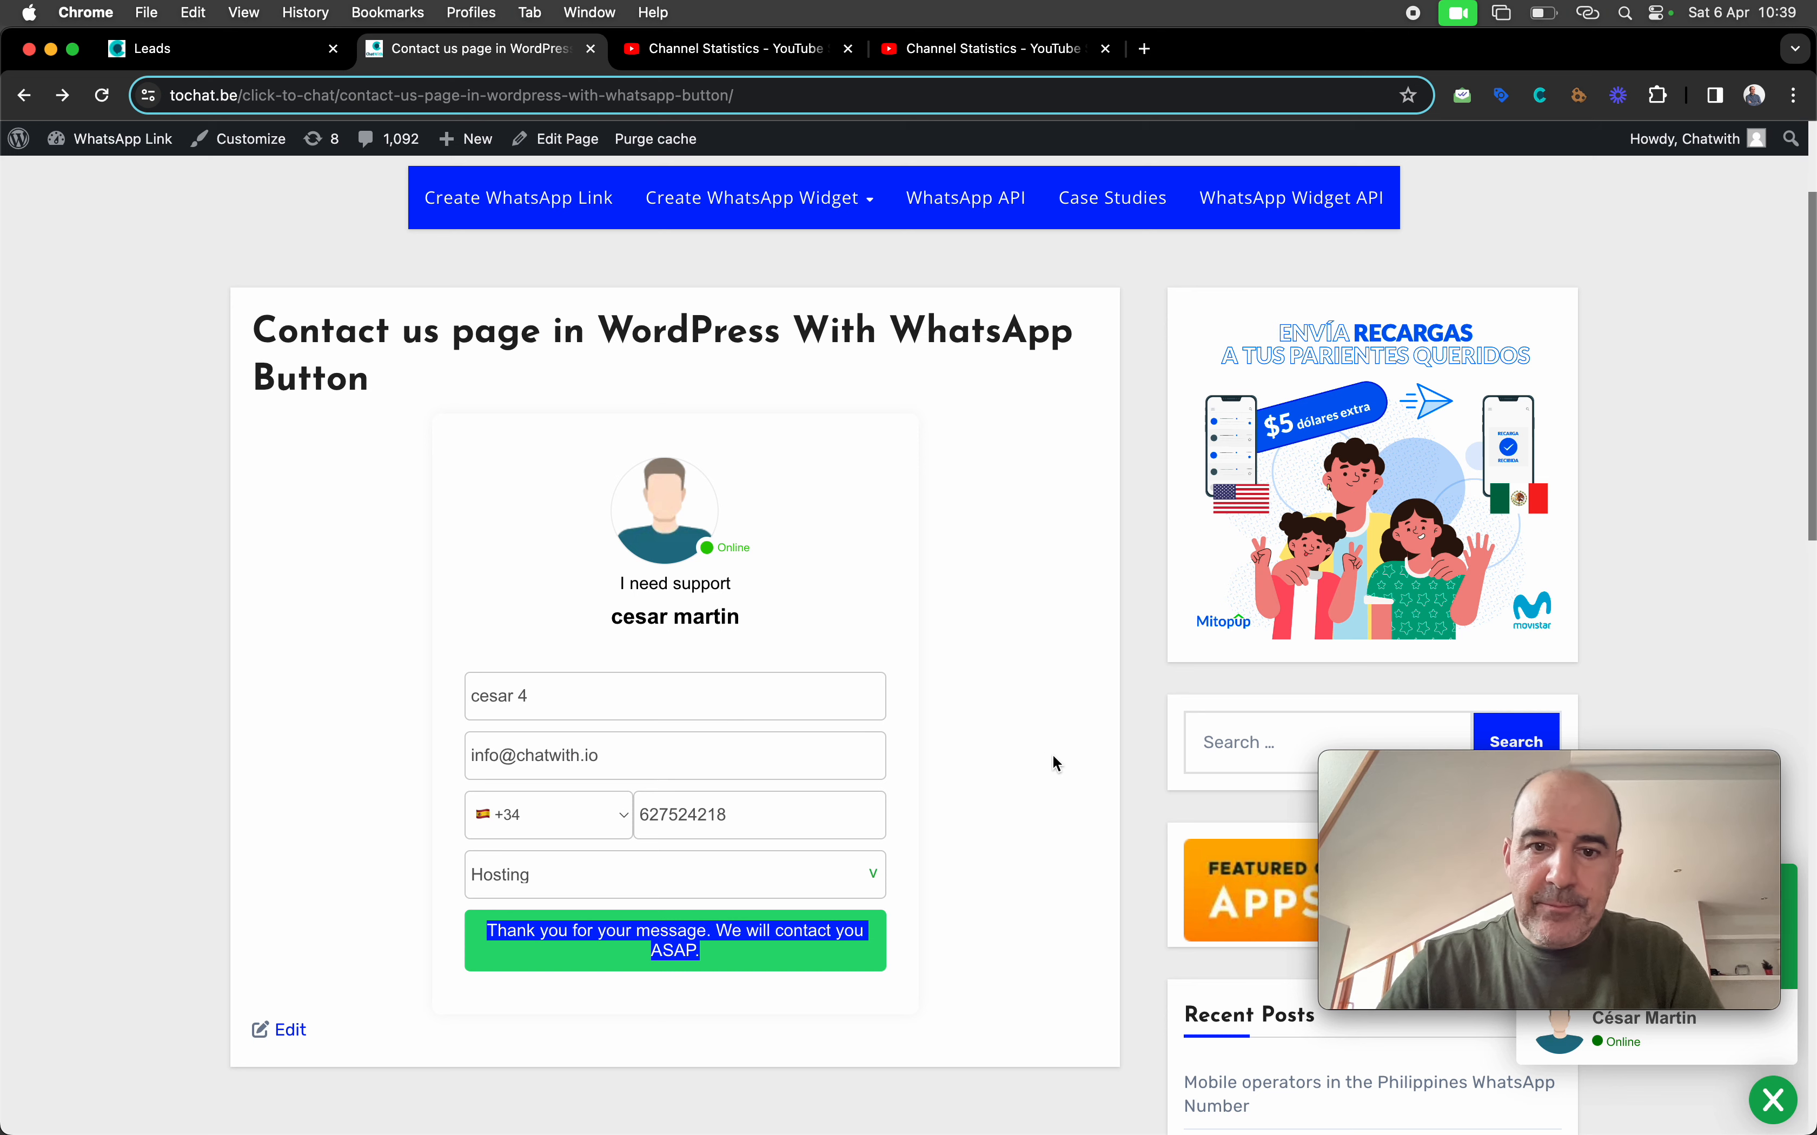
click(1028, 765)
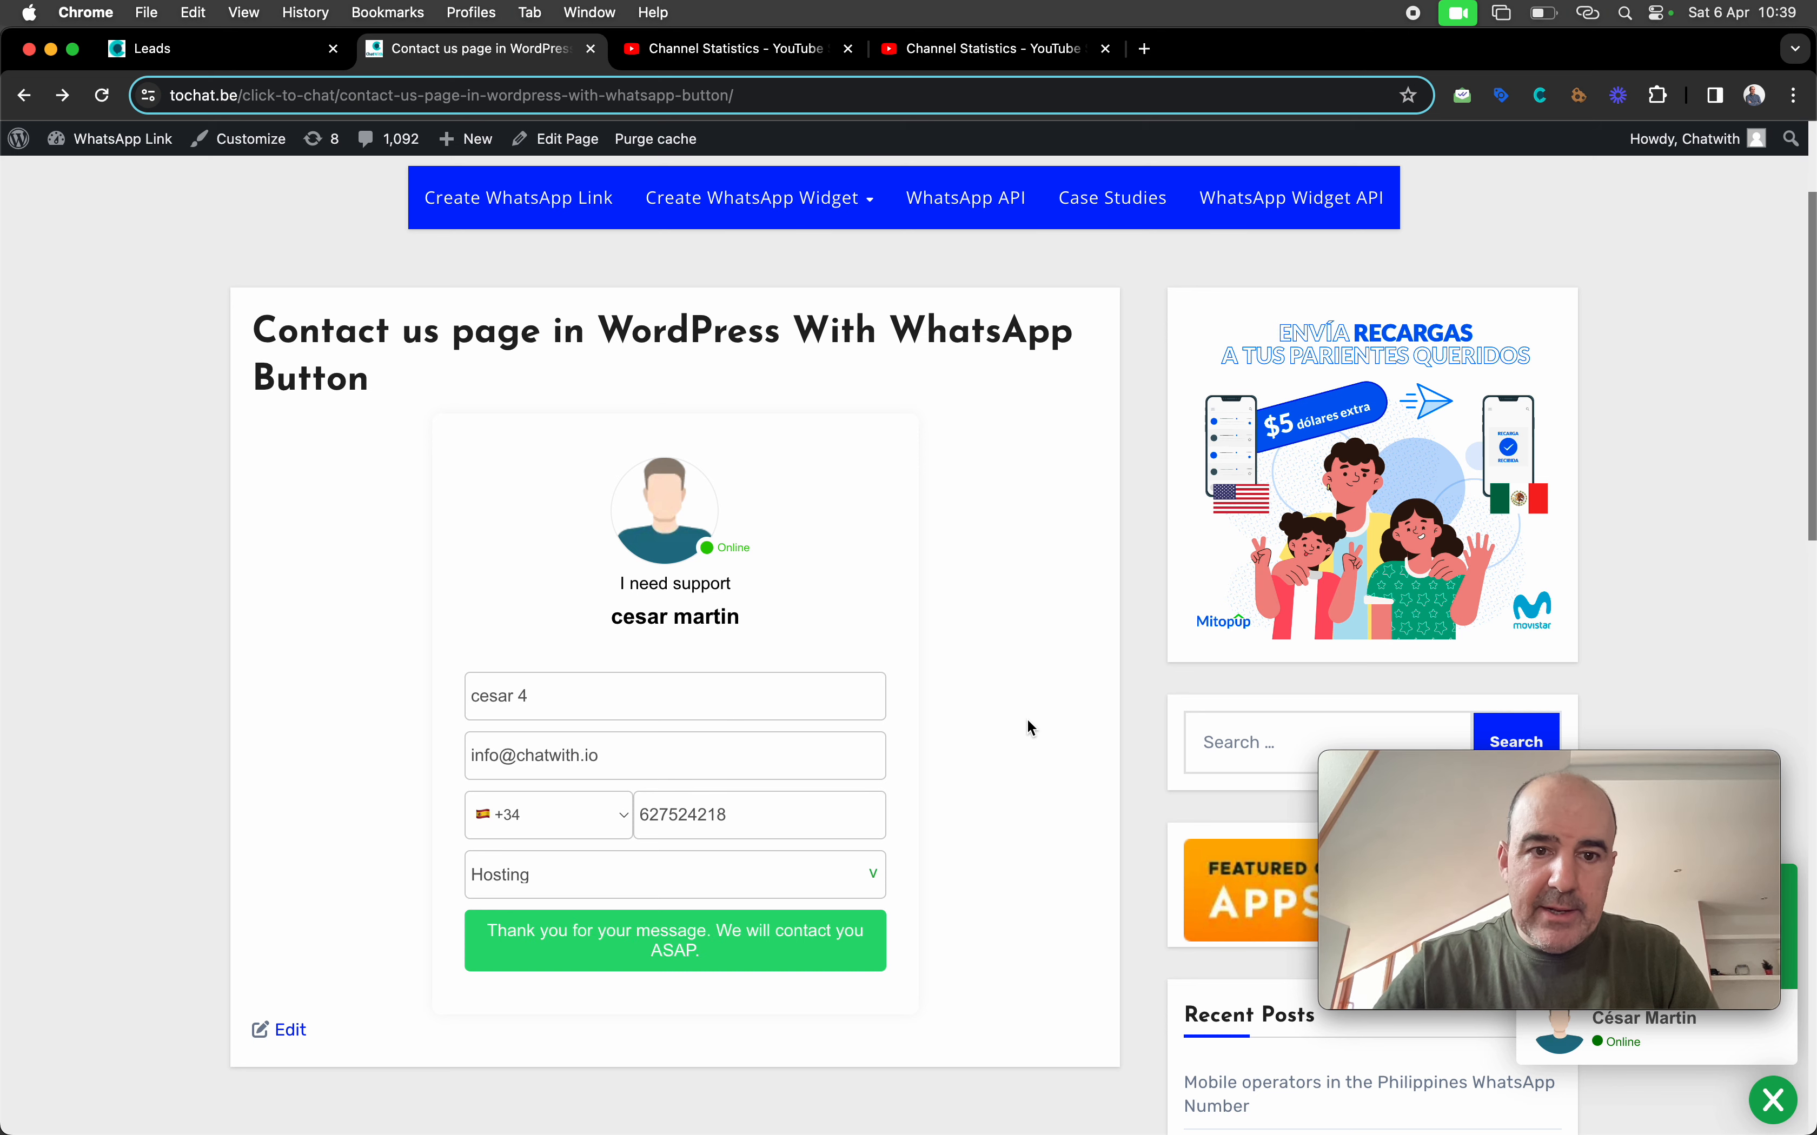
click(253, 54)
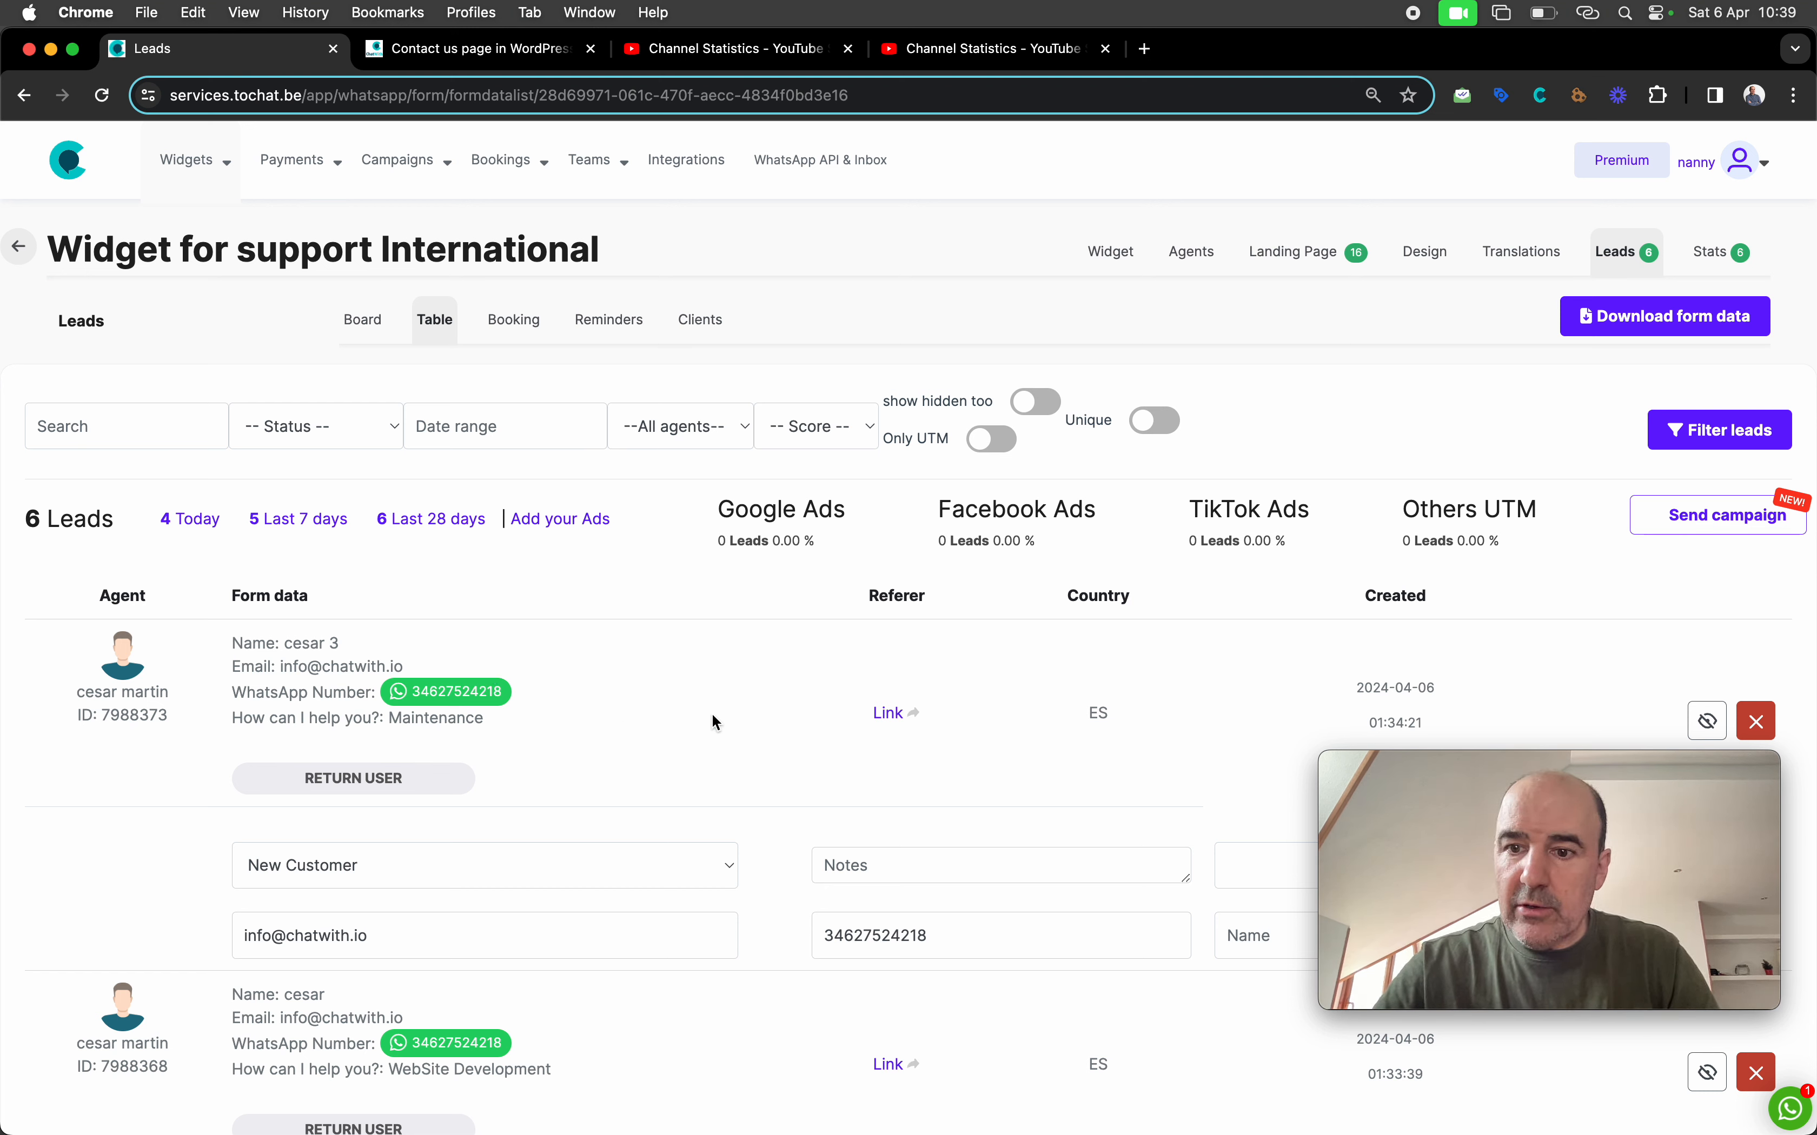
Recheck the WordPress page, then open the Widget for support International main settings
click(481, 48)
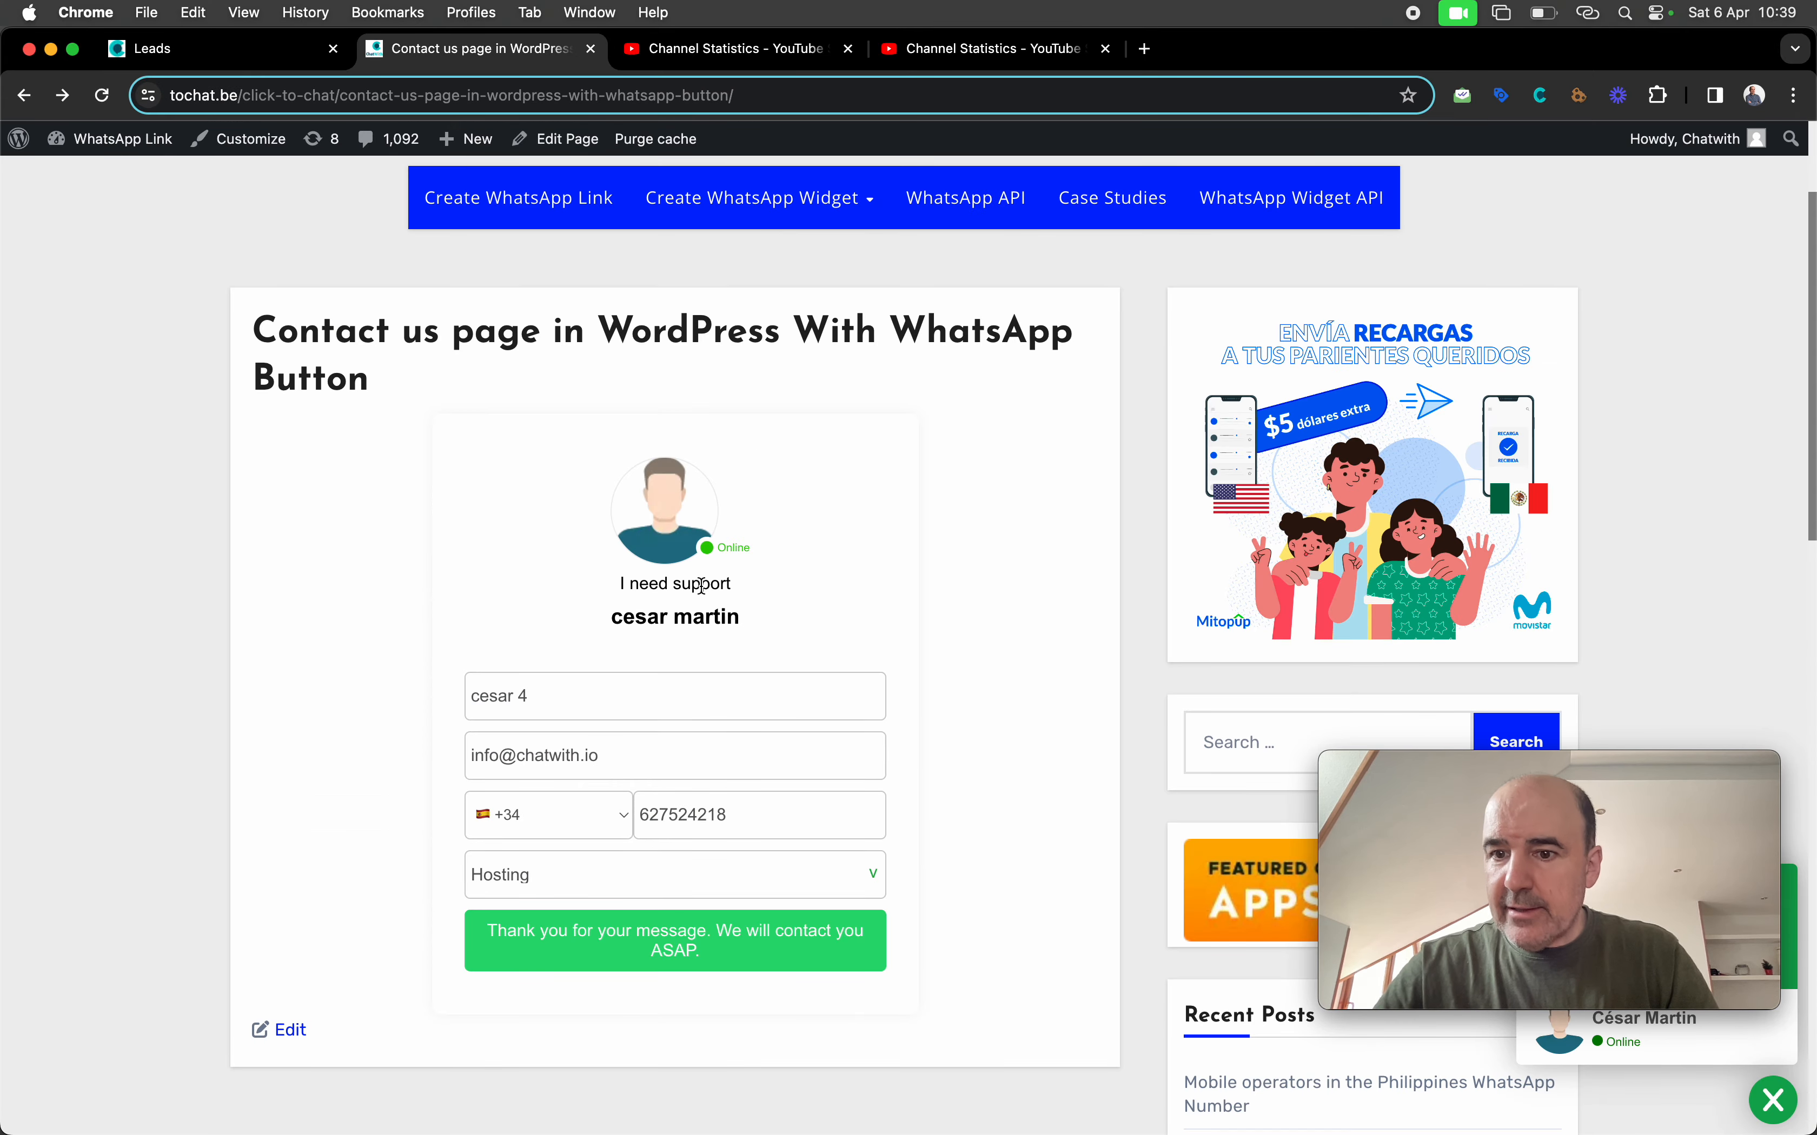
click(239, 53)
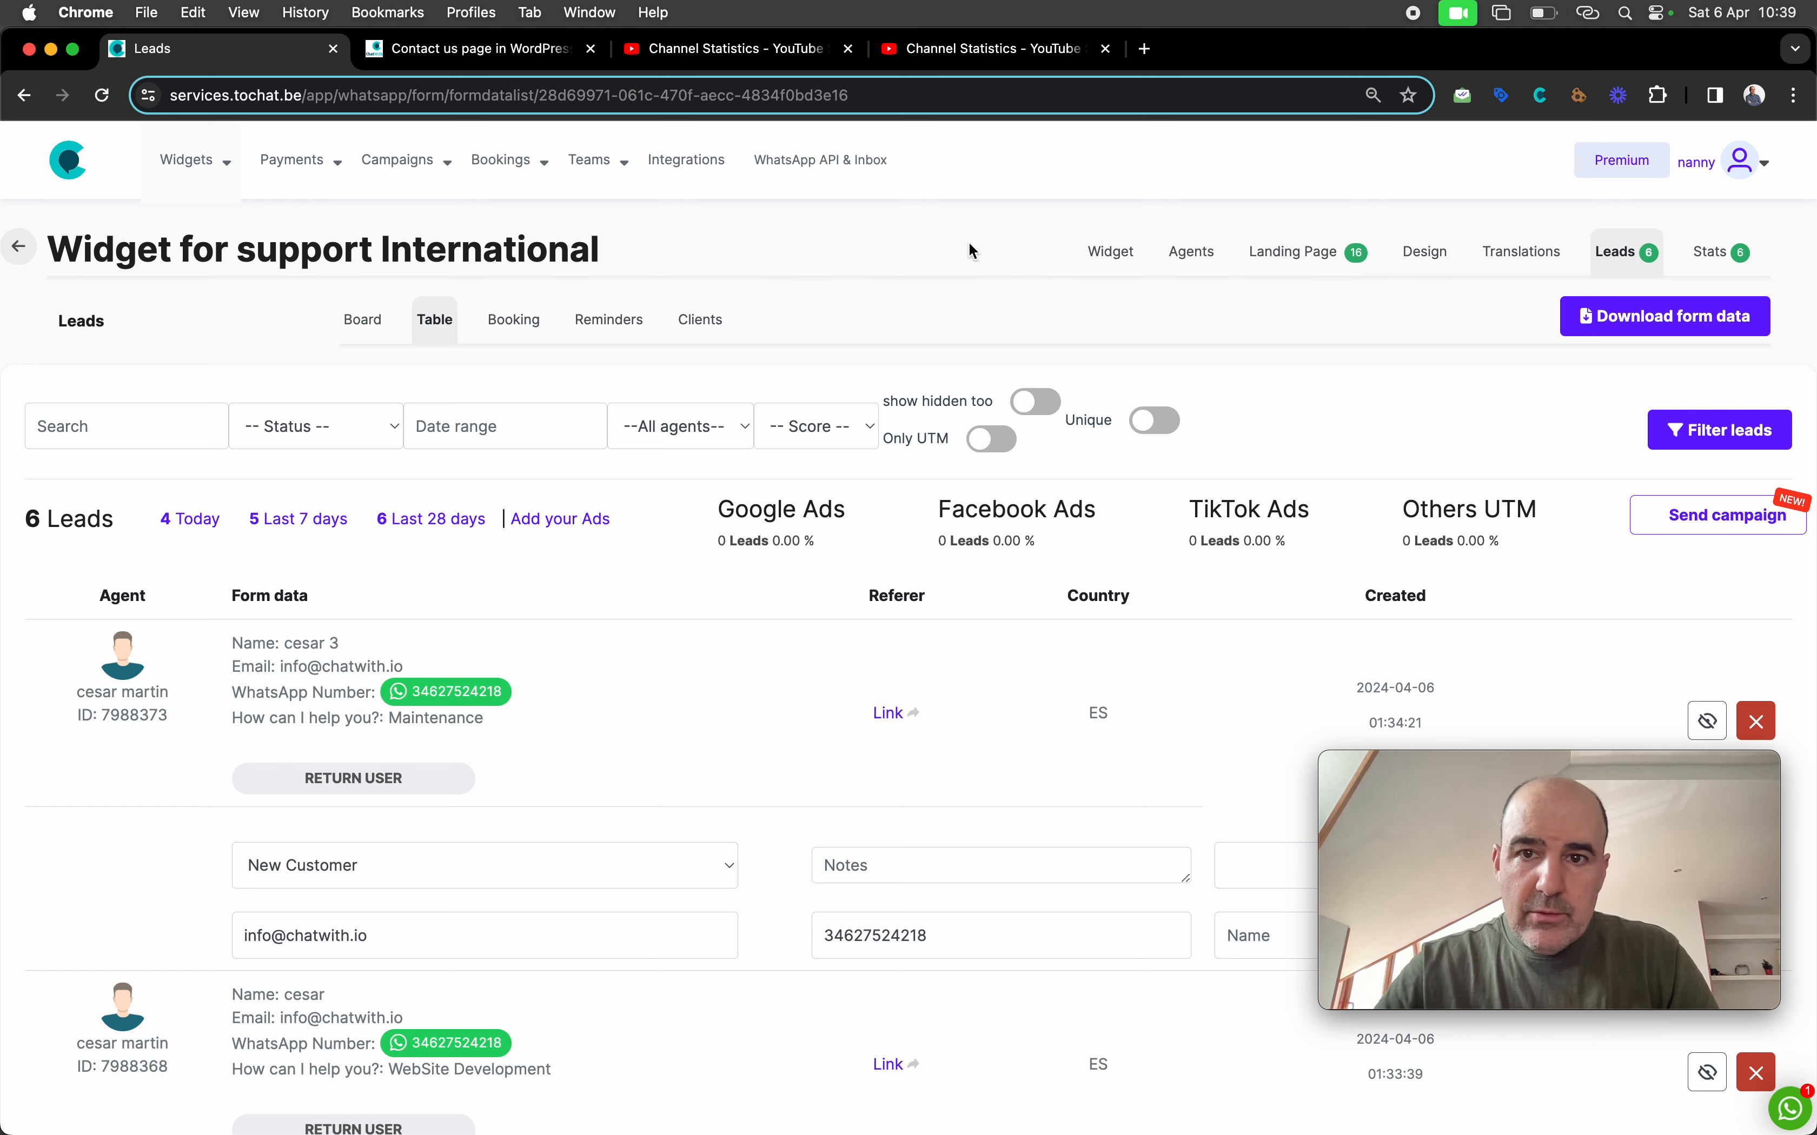
click(1116, 262)
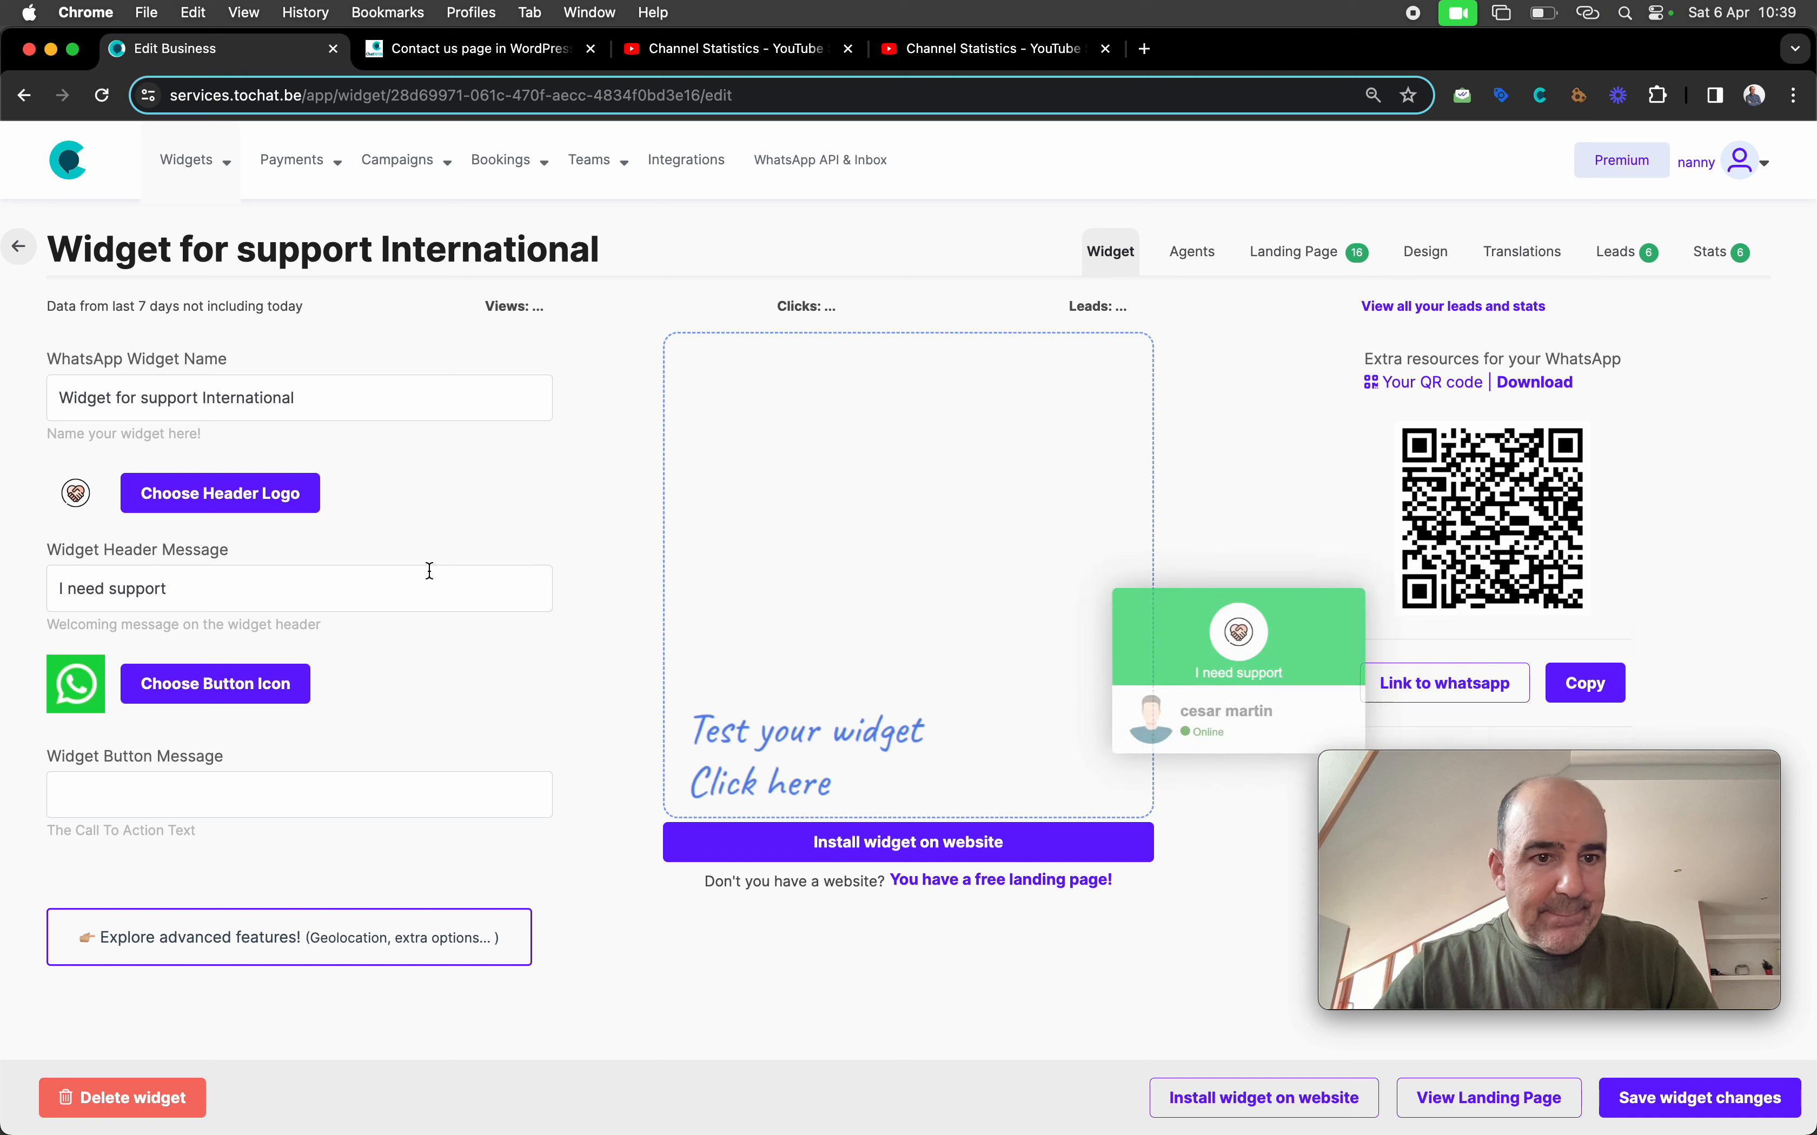
Empty the Redirect url field under advanced features and save the widget changes
scroll(426, 571, down, 5)
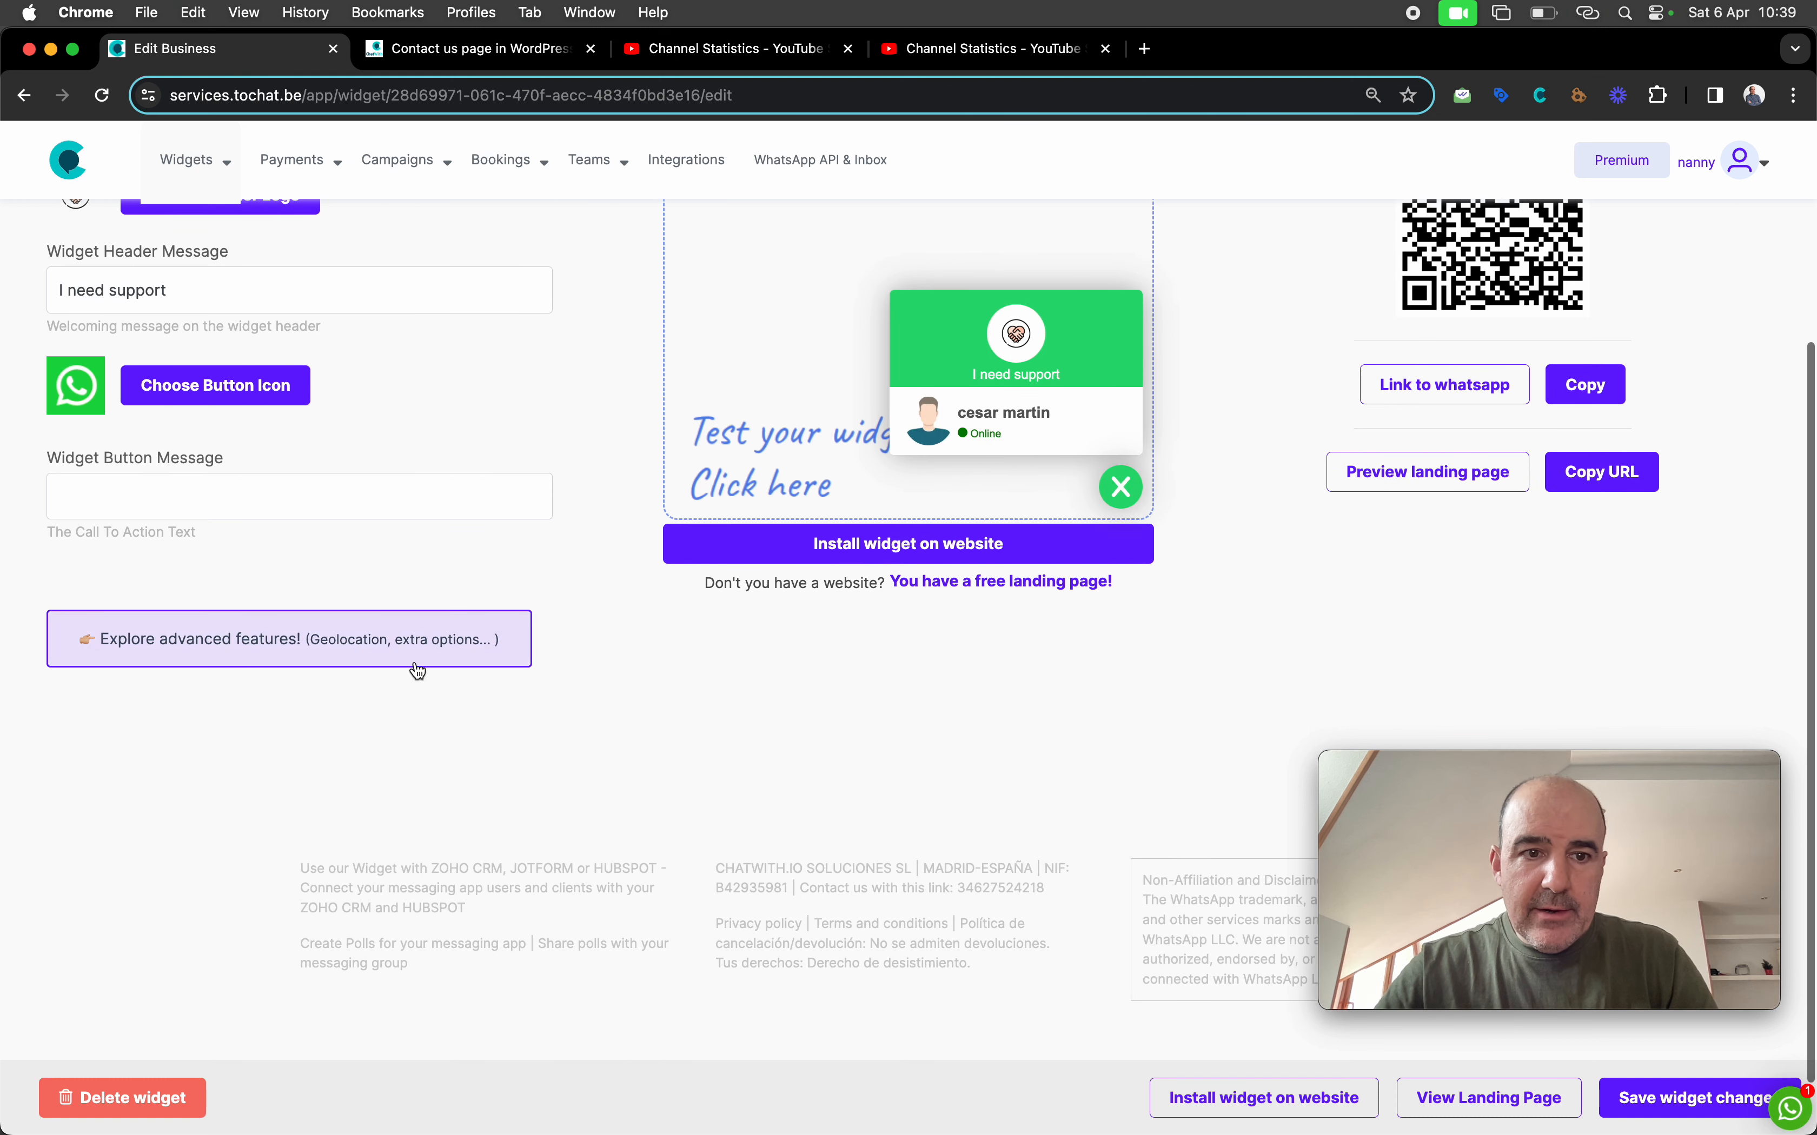
click(447, 668)
scroll(584, 742, down, 10)
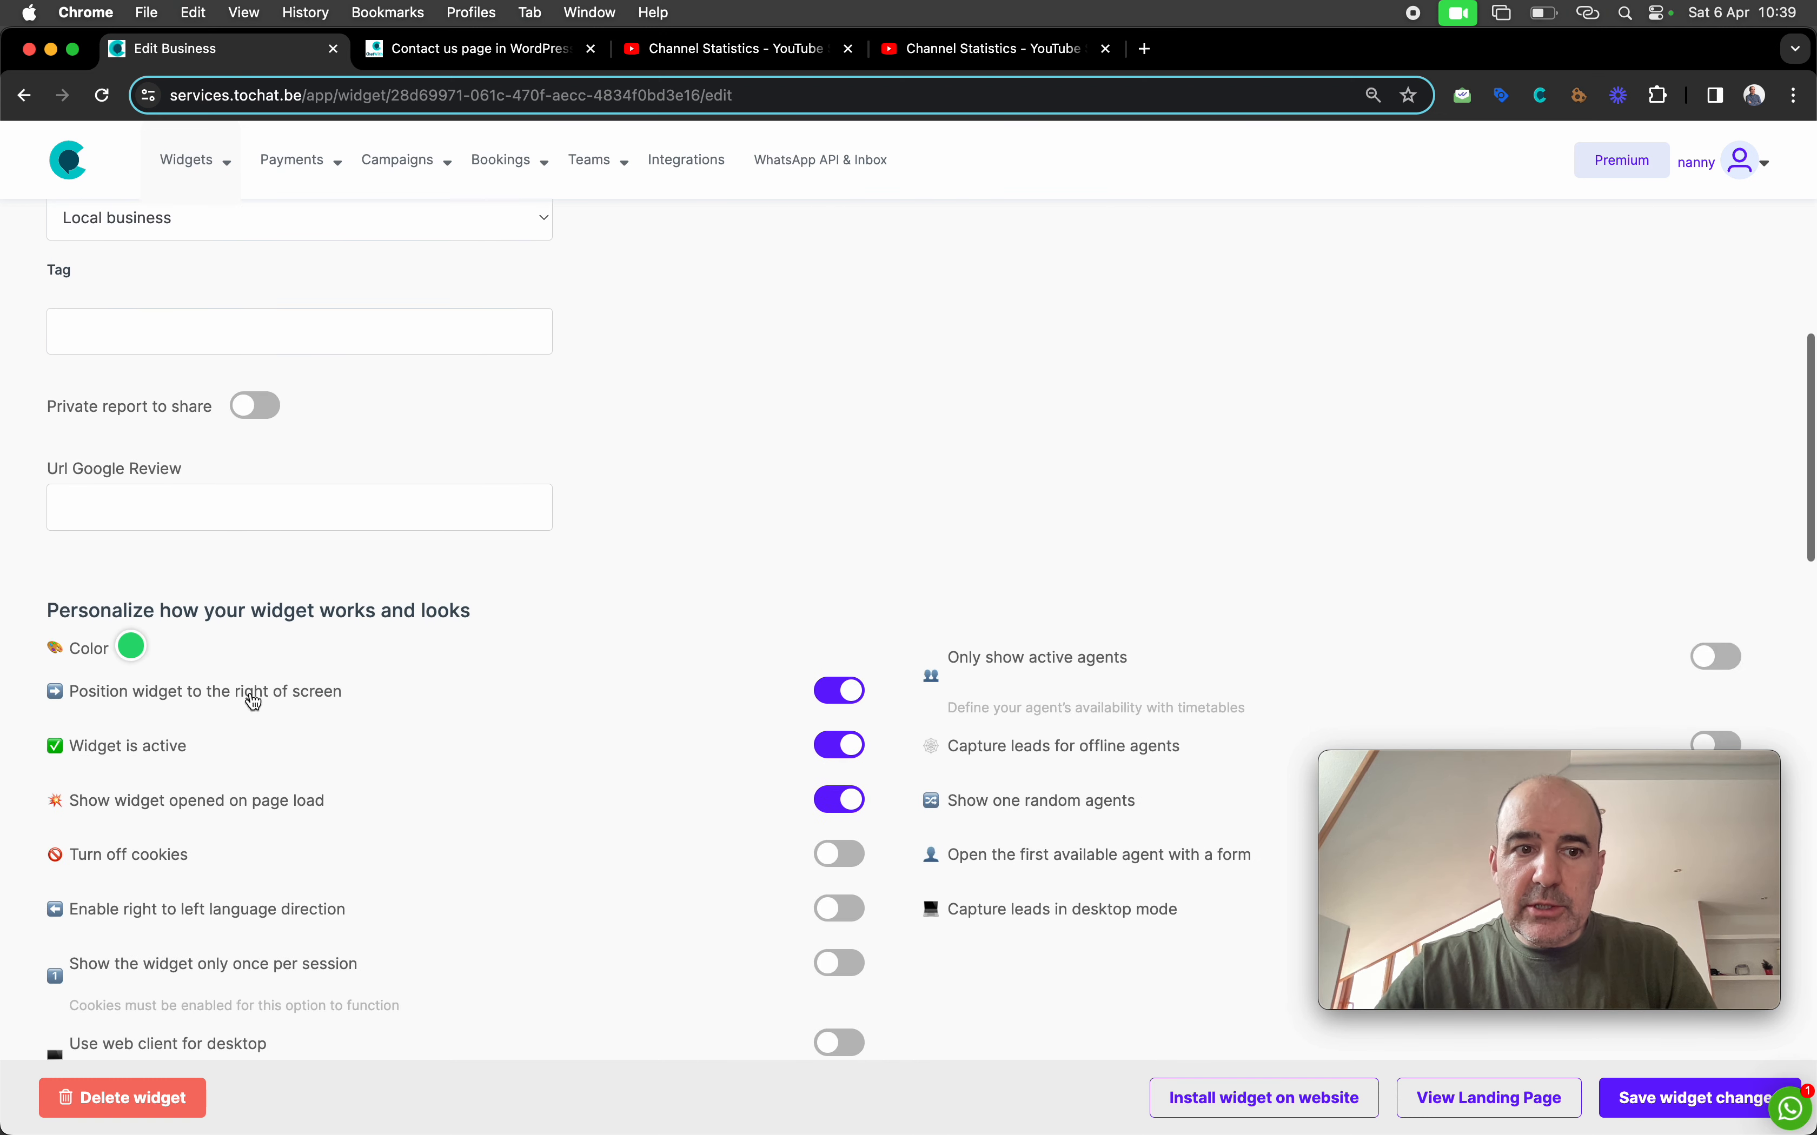
scroll(126, 652, down, 4)
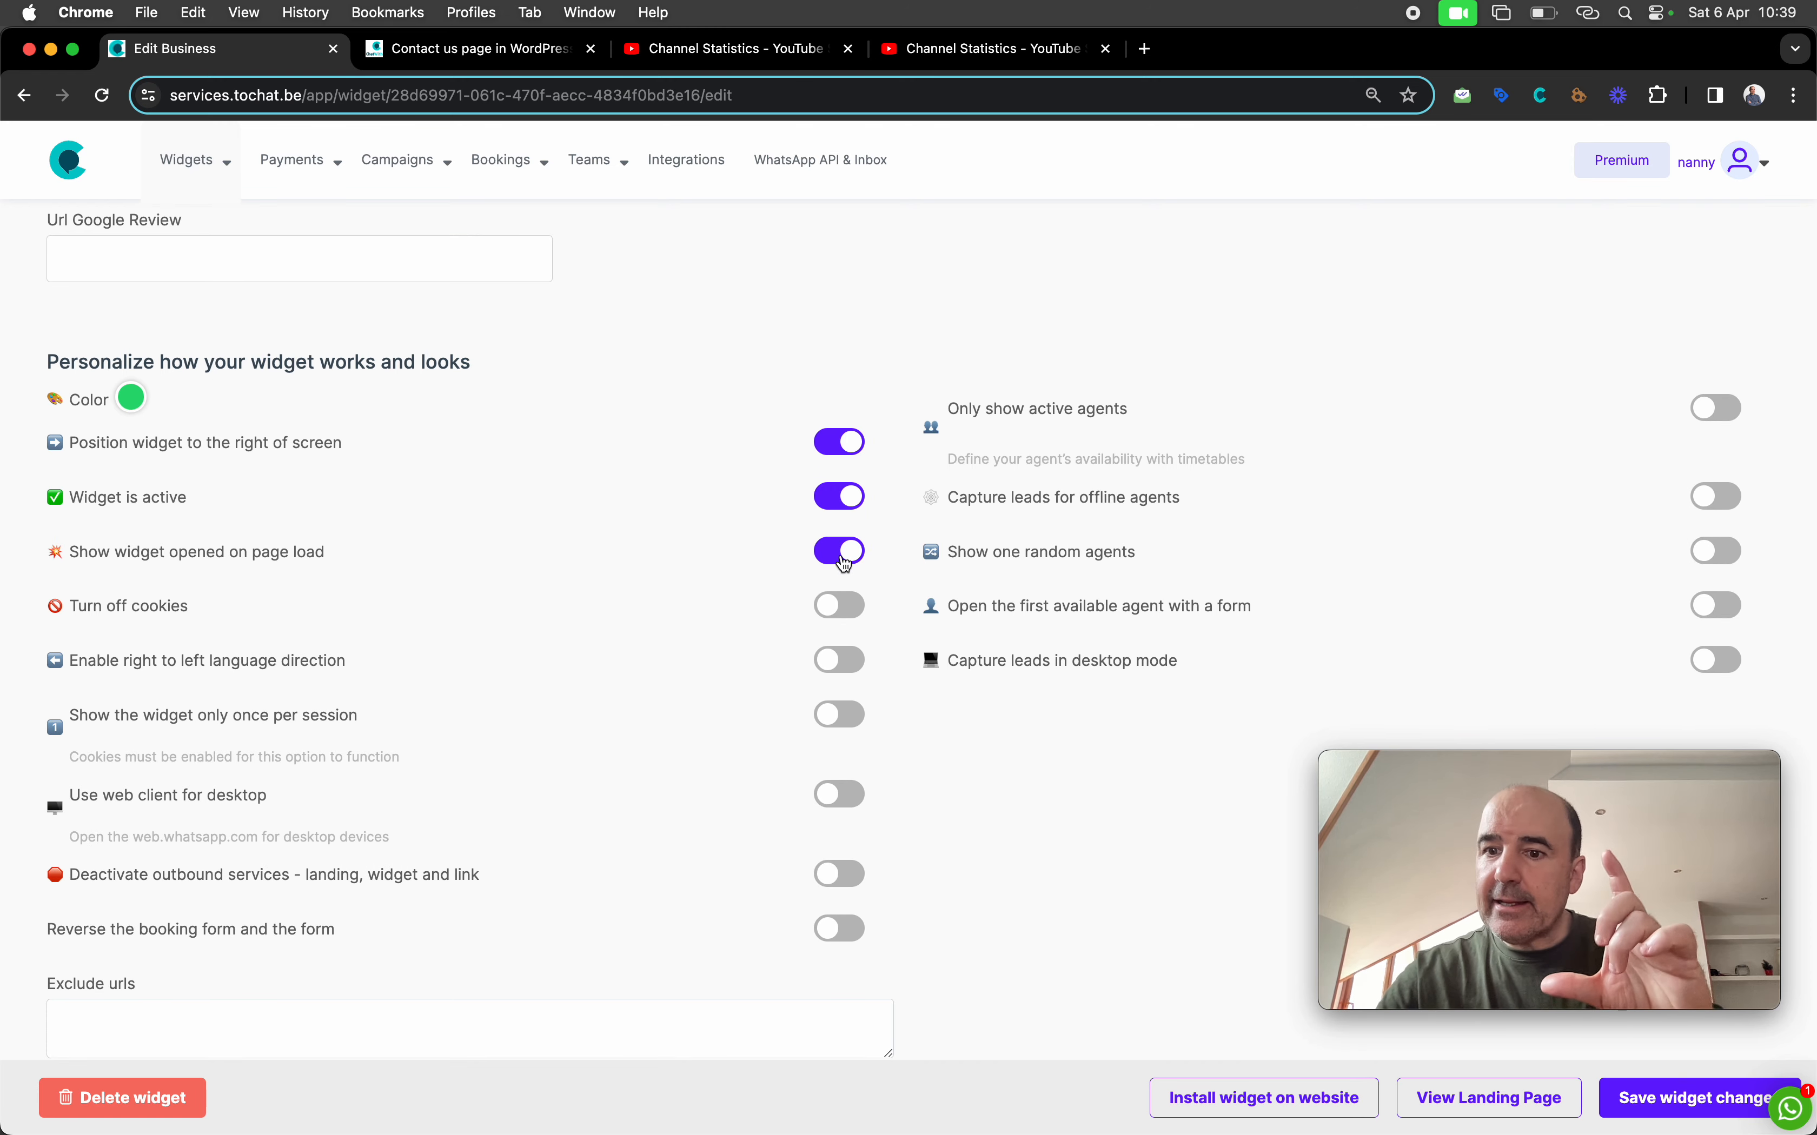
scroll(701, 641, down, 8)
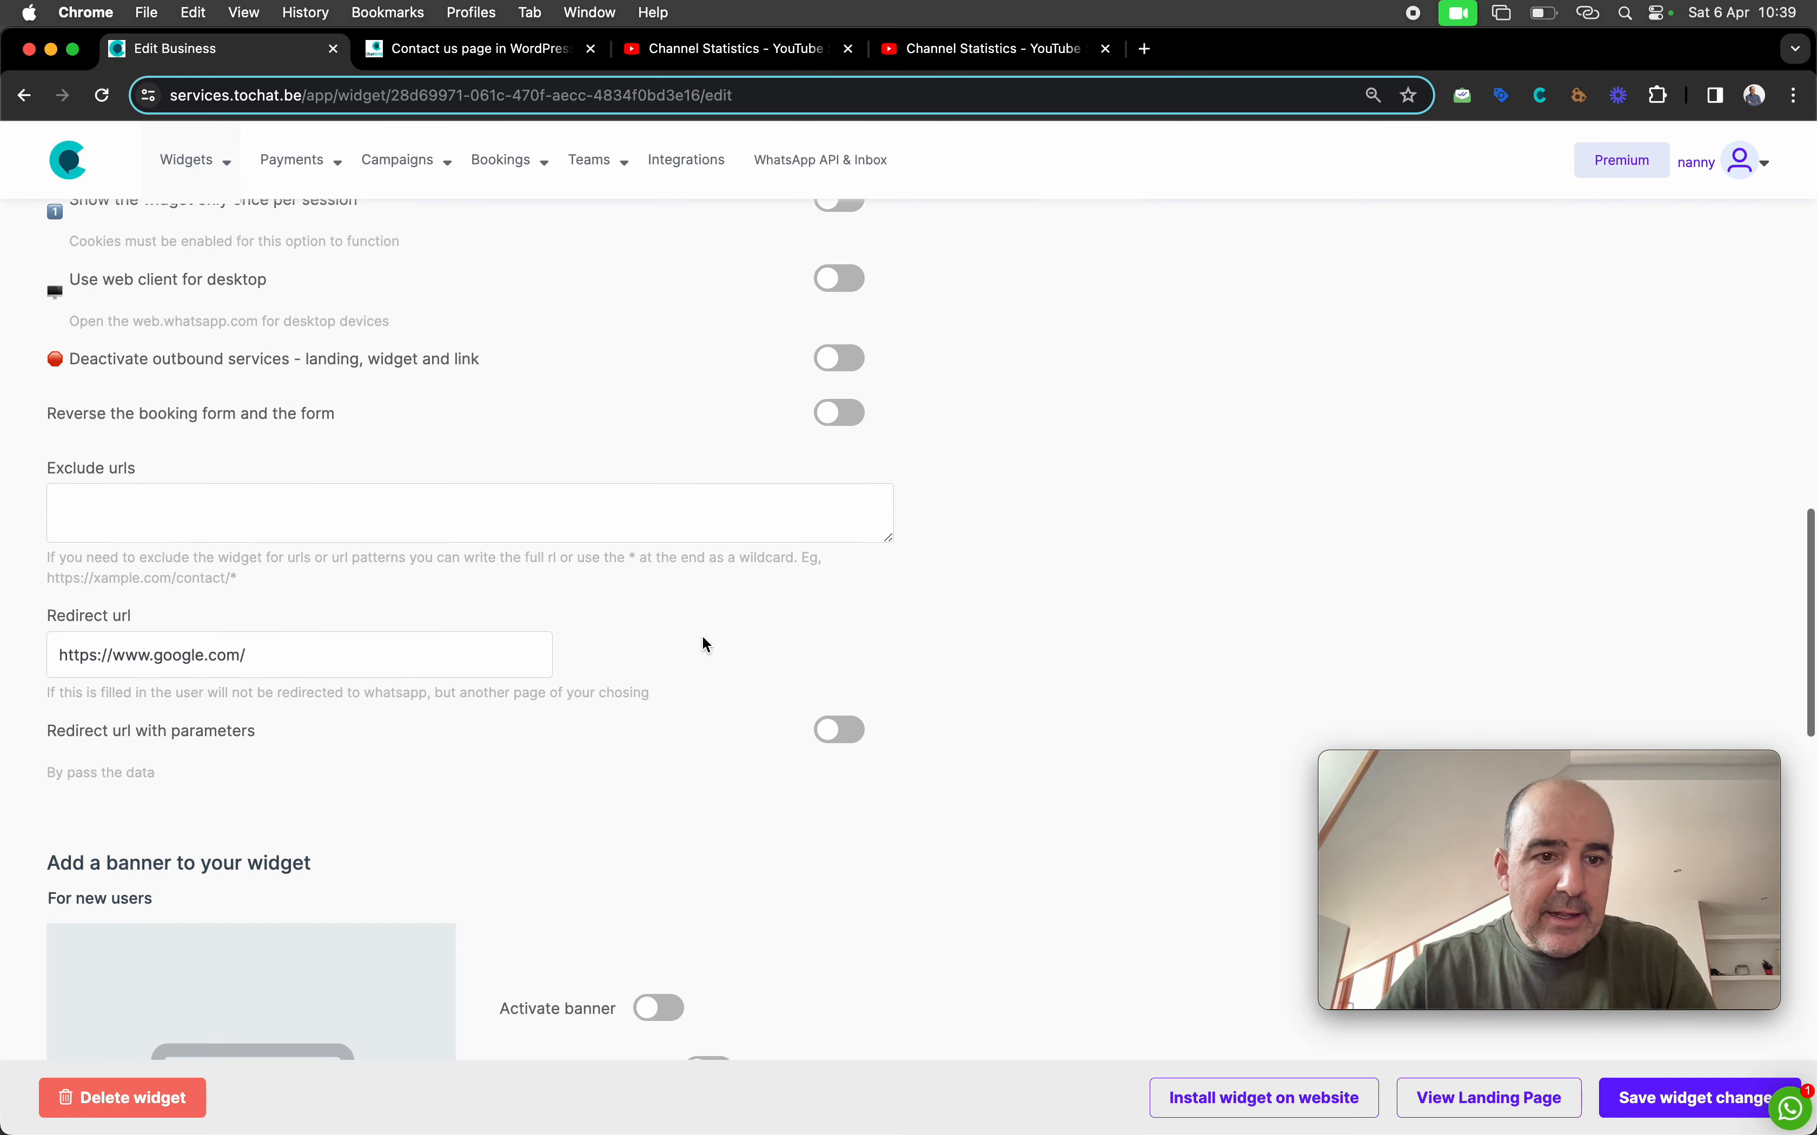
click(332, 638)
key(super+a)
key(BackSpace)
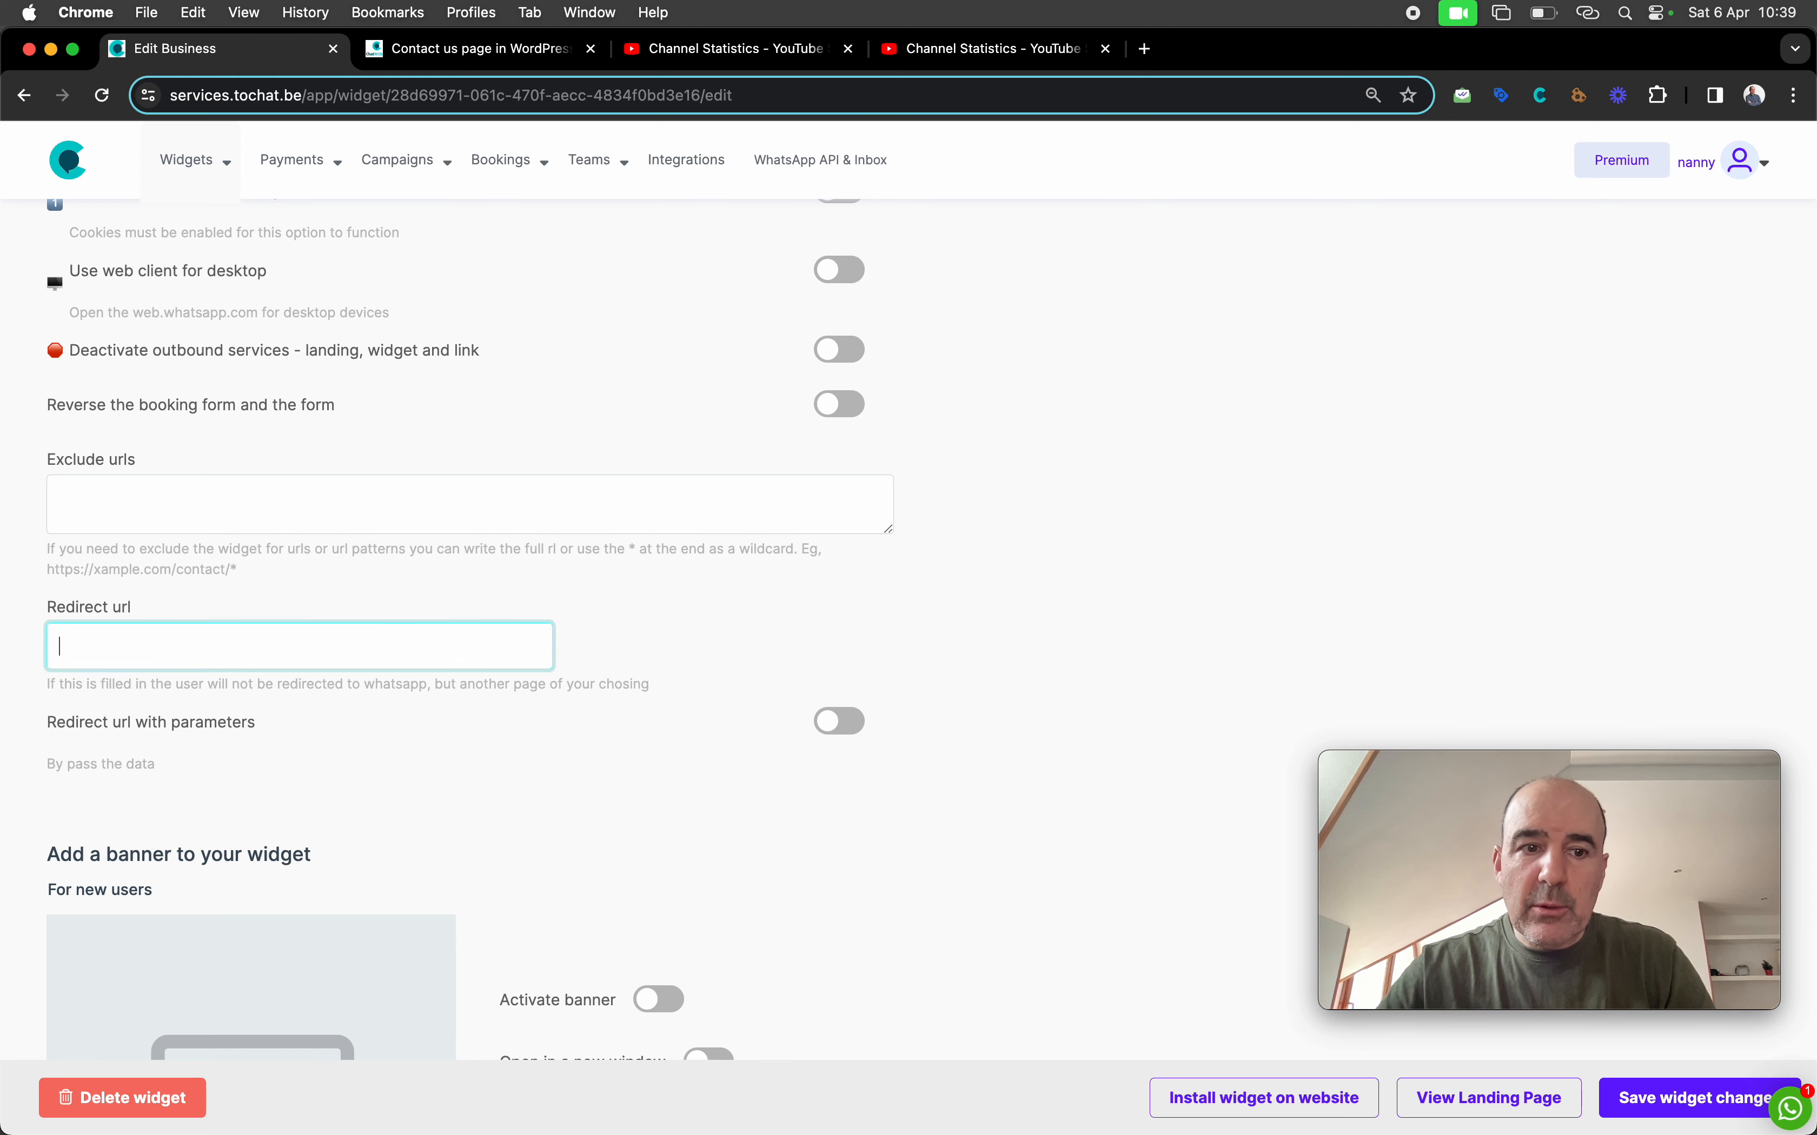
click(1692, 1093)
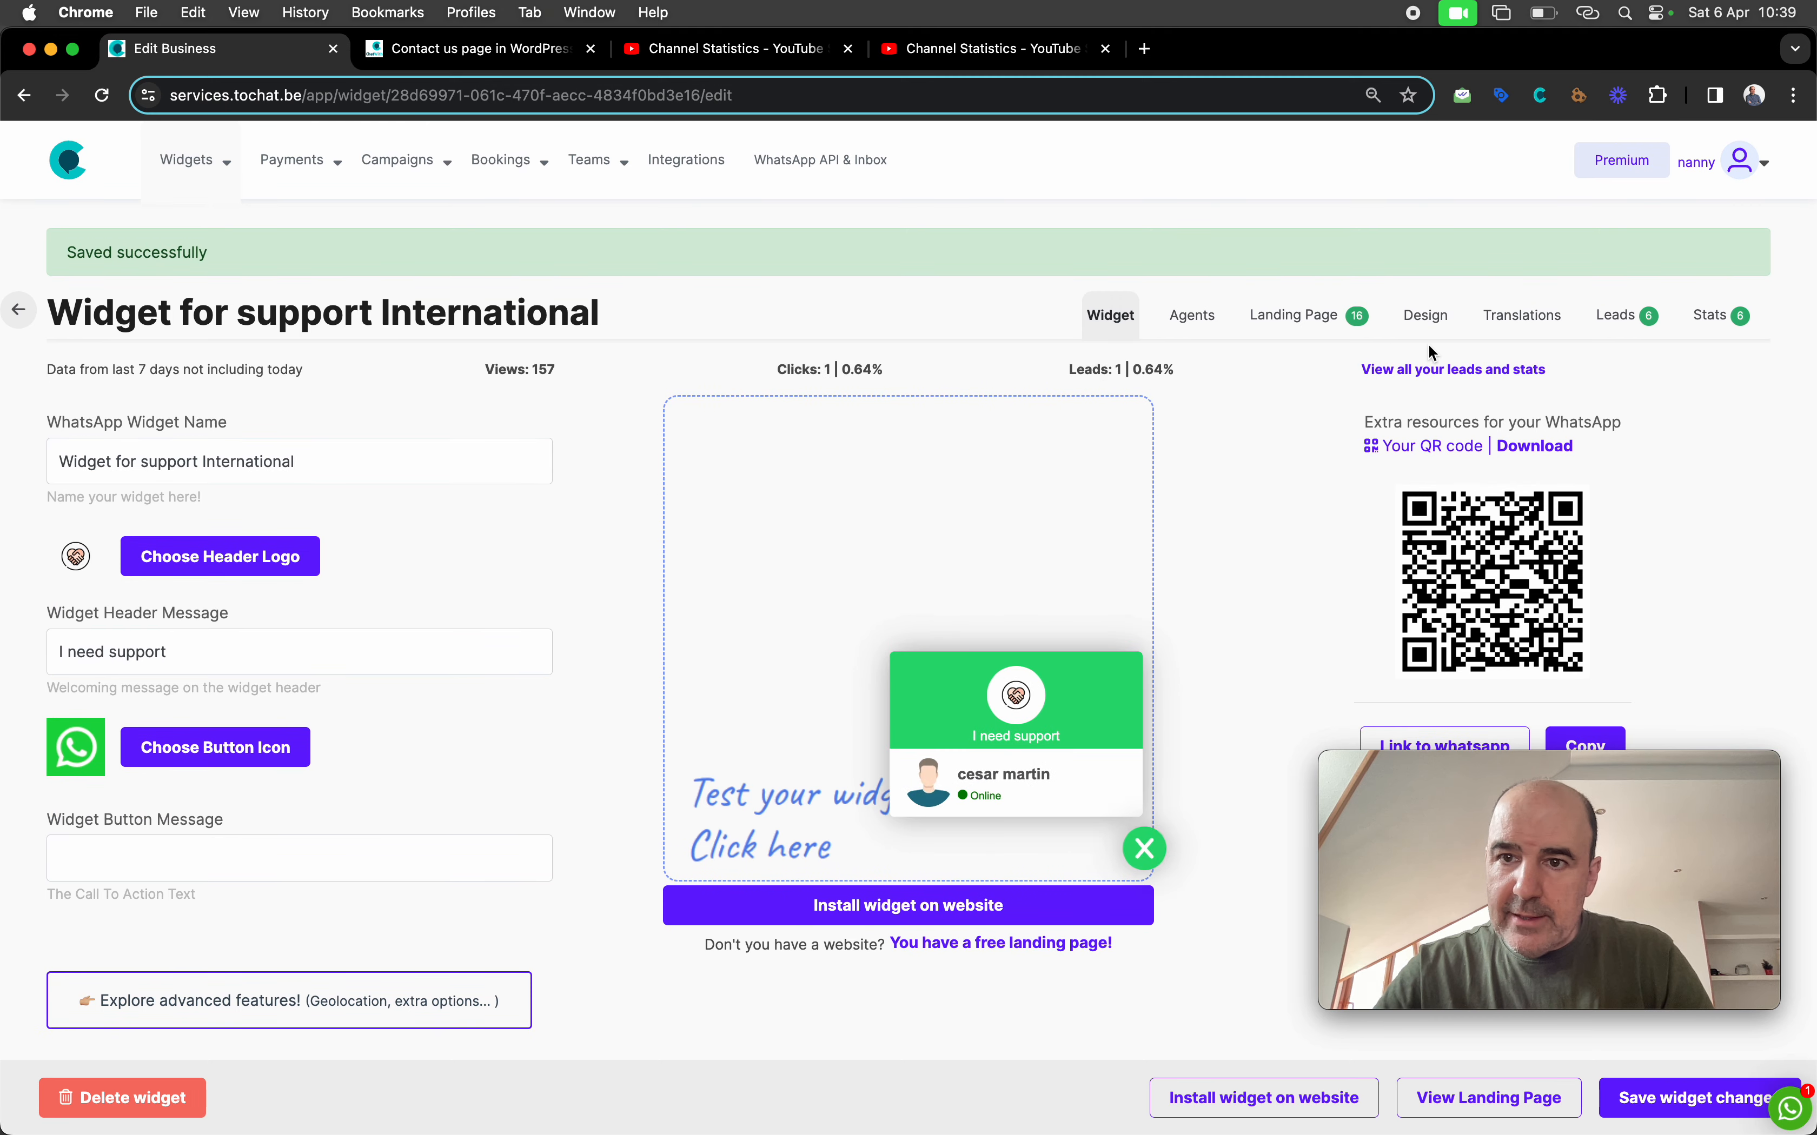
Apply and save the Bubble theme for the support widget, then preview its contact form
click(1428, 322)
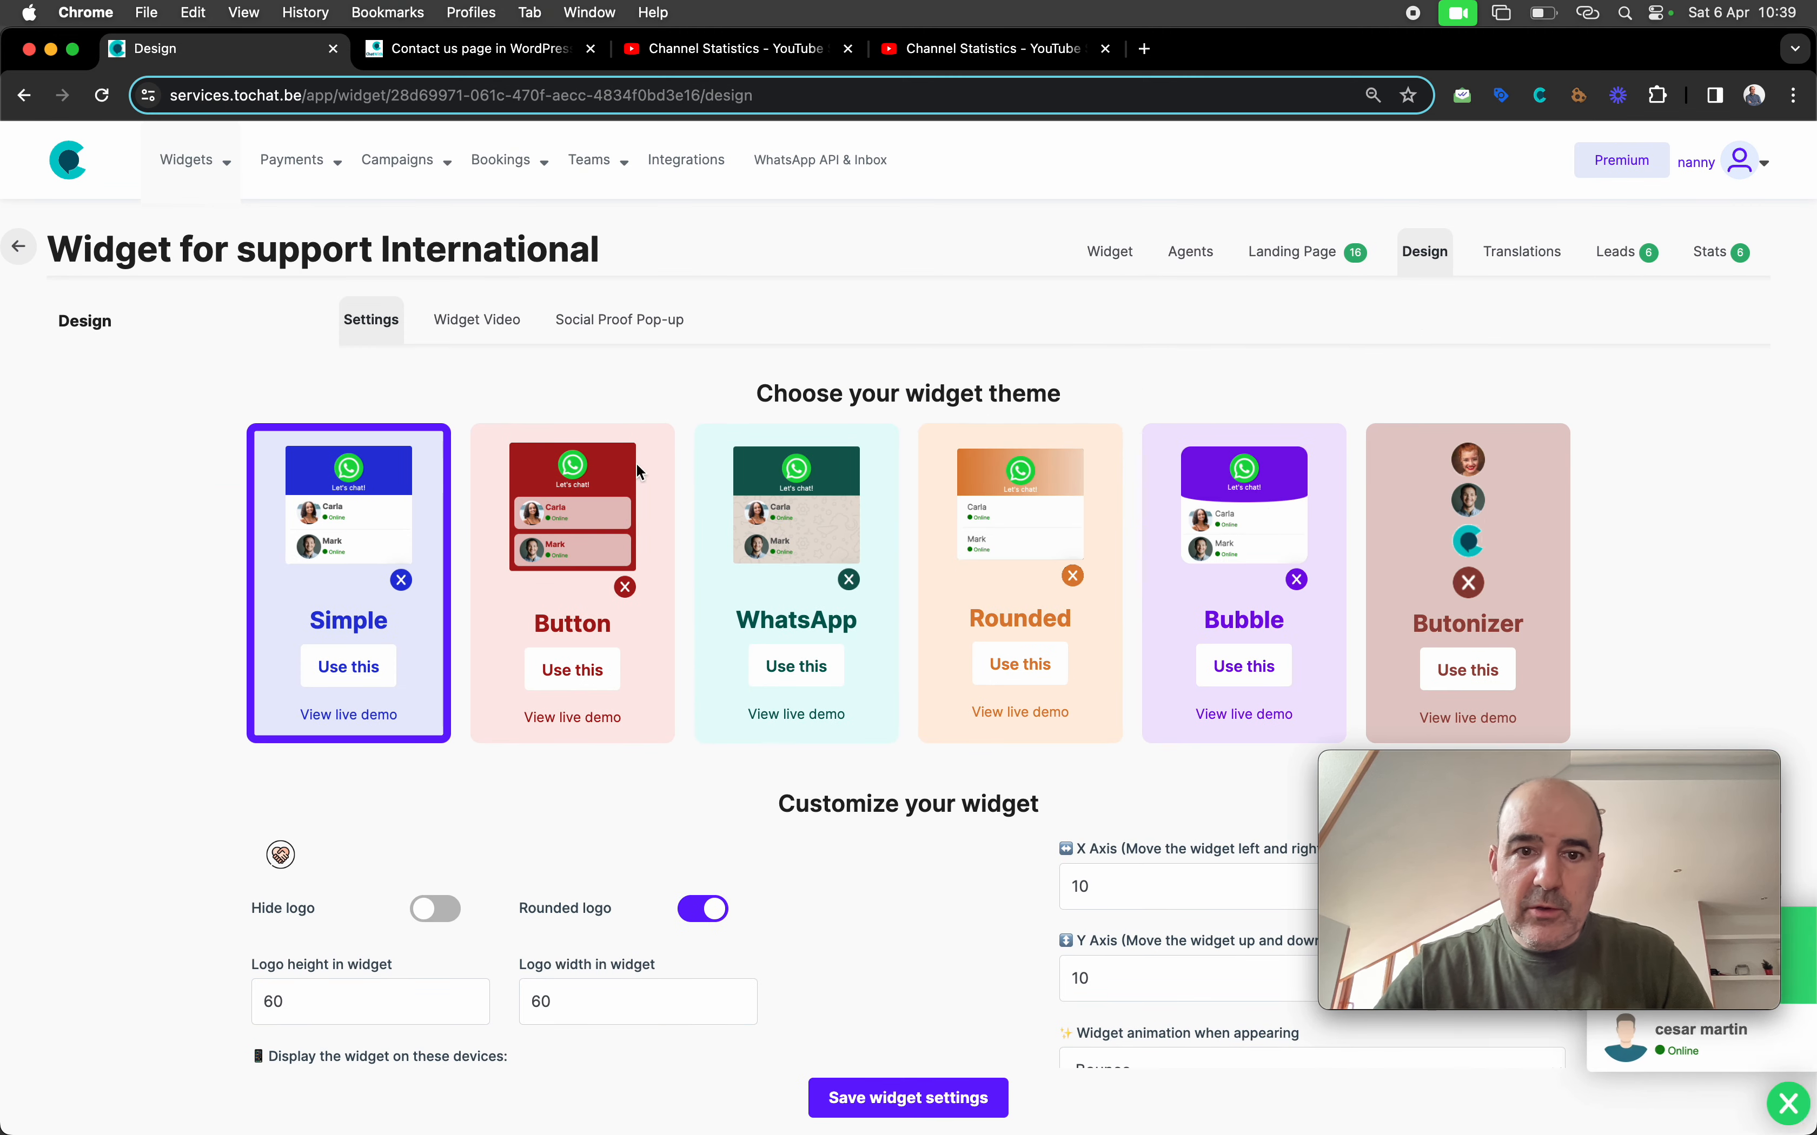
click(1280, 560)
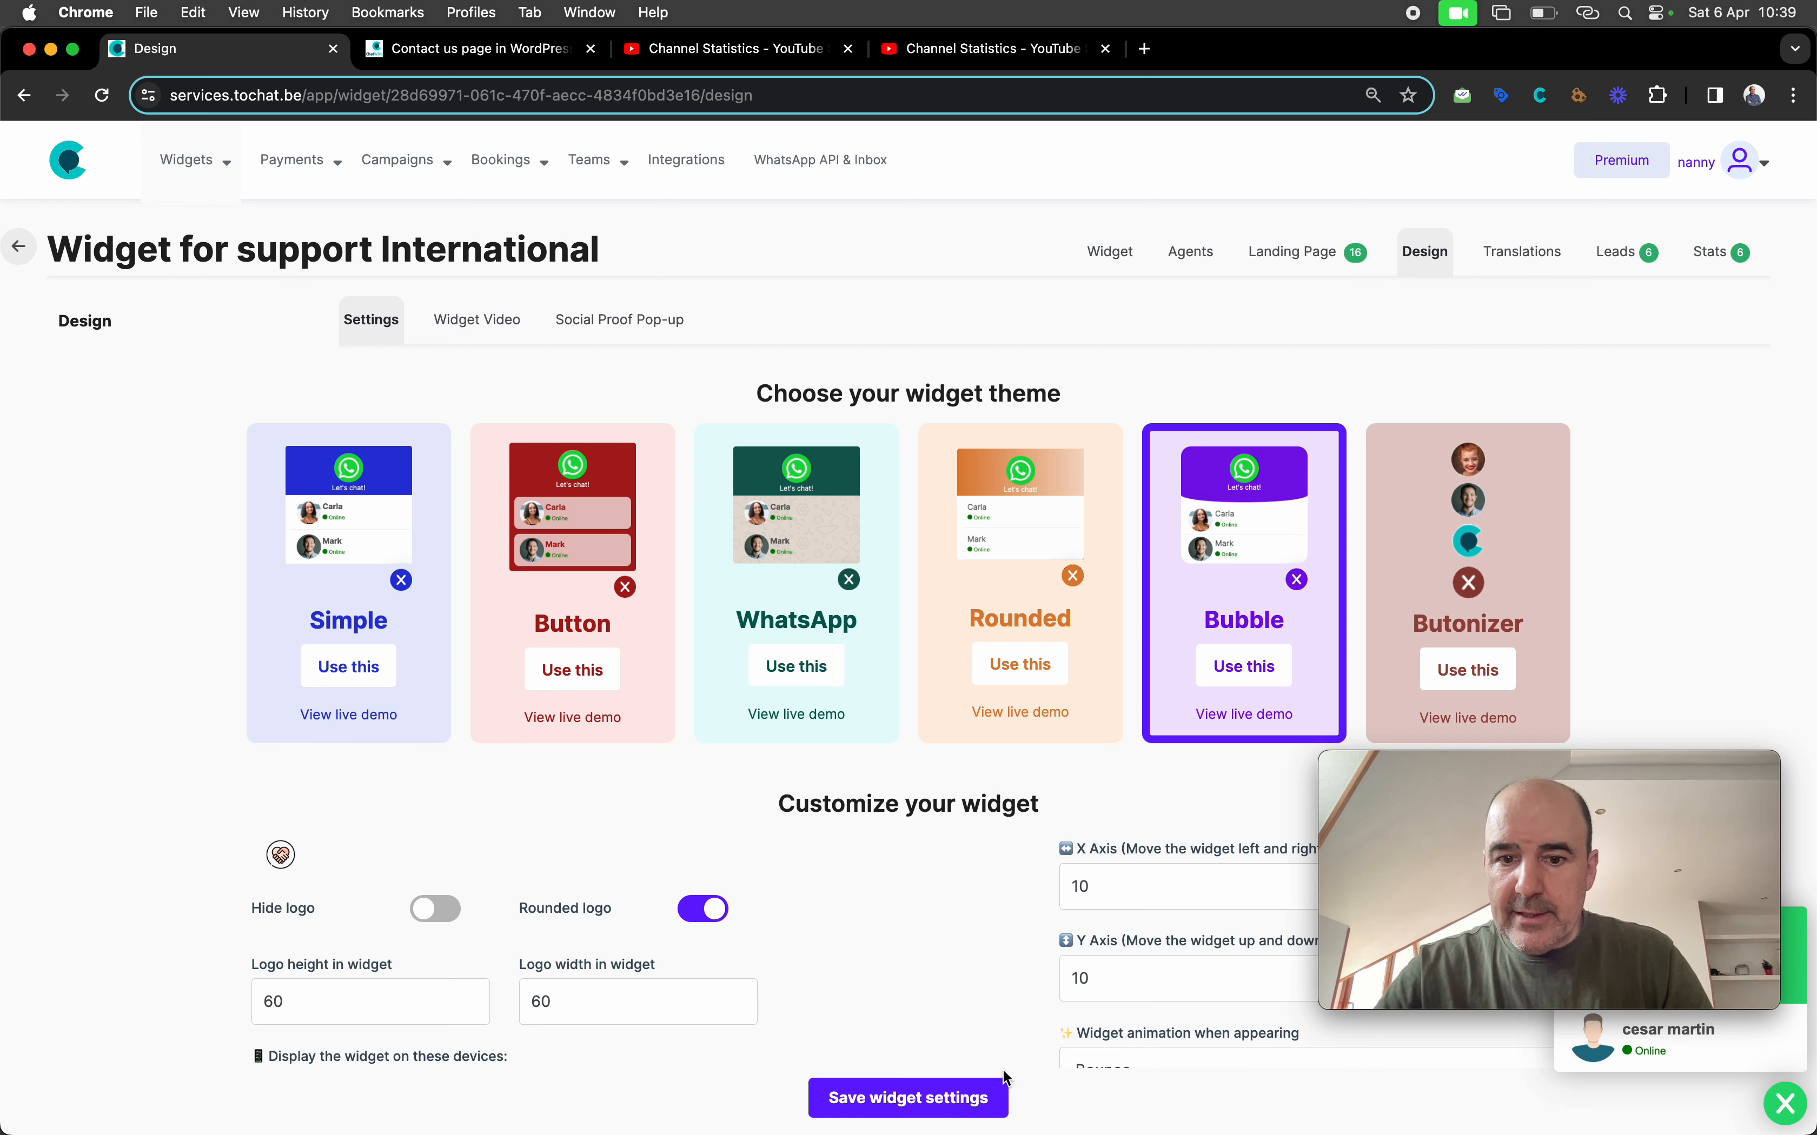
click(908, 1098)
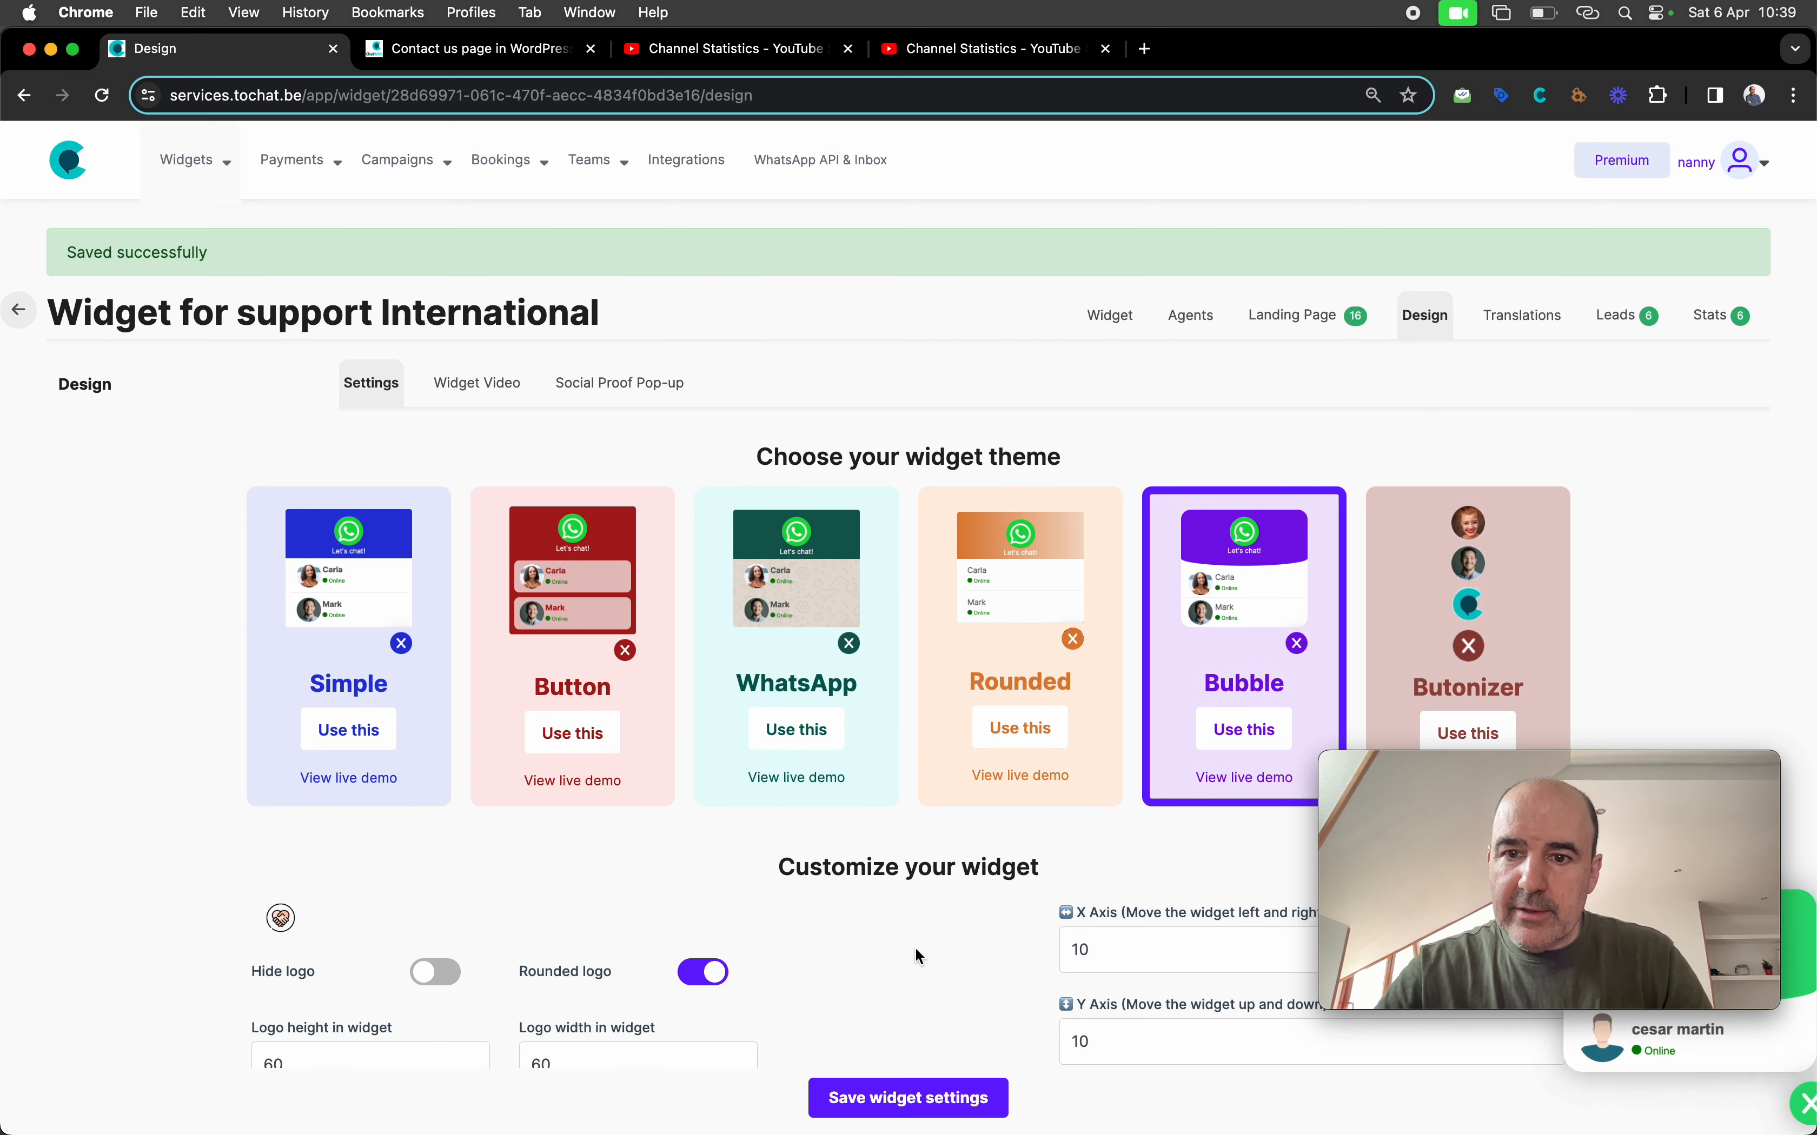
scroll(918, 954, down, 10)
click(1464, 864)
drag(1464, 864, 1377, 318)
click(1665, 1021)
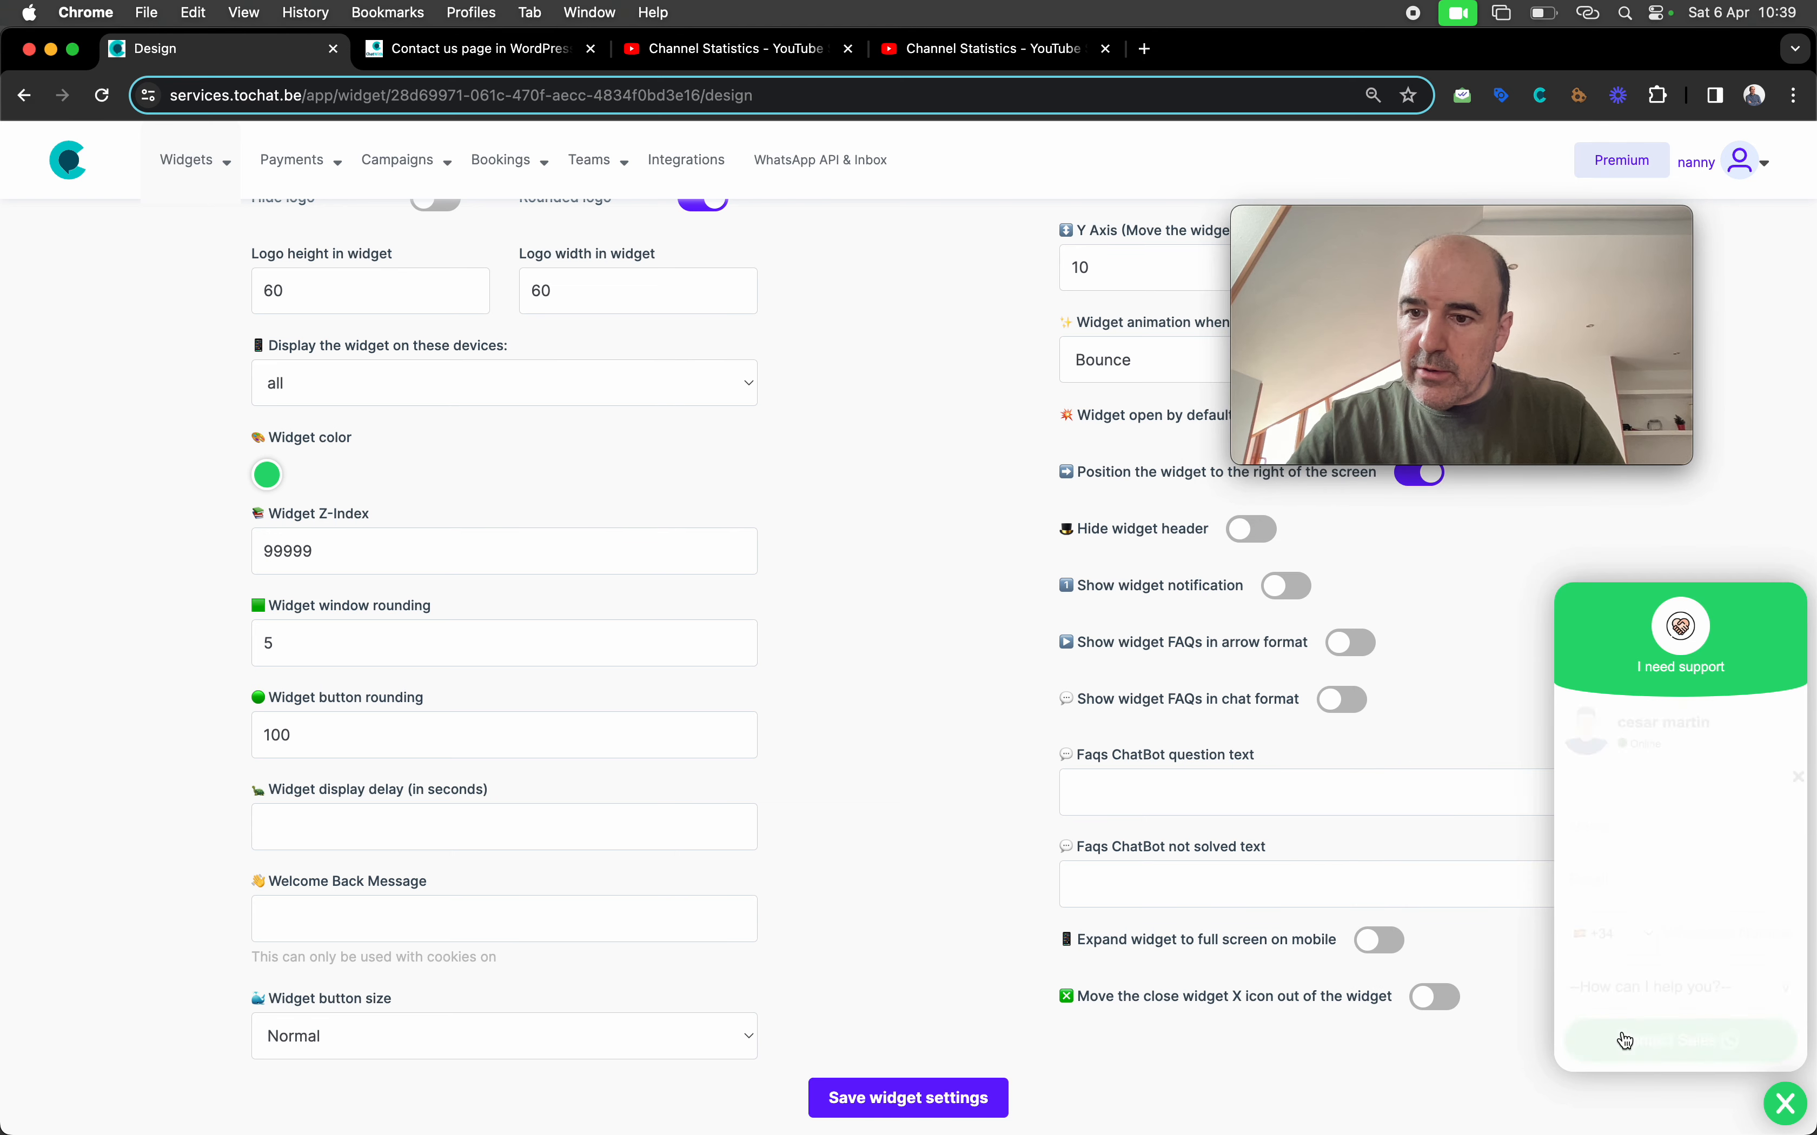
scroll(1491, 717, up, 7)
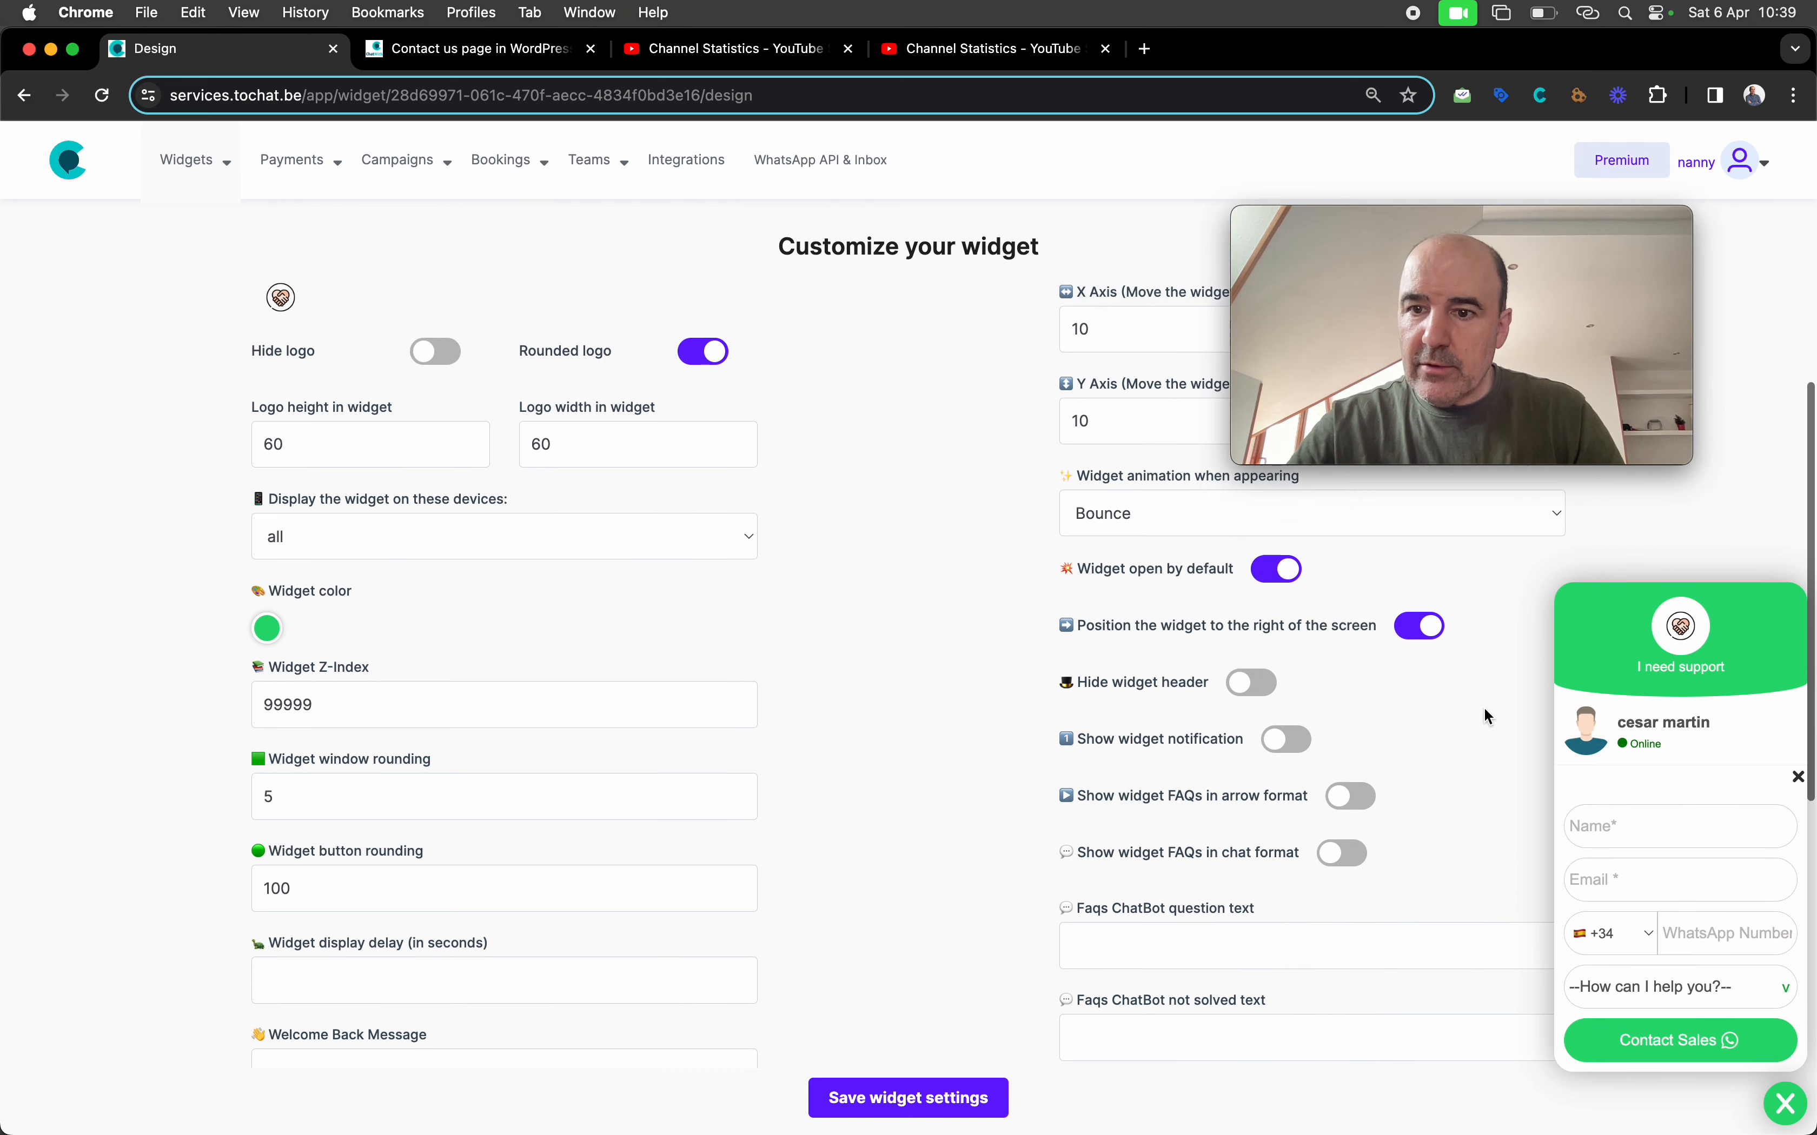
Reload the WordPress contact page to see the Bubble widget, then return to Design
click(518, 48)
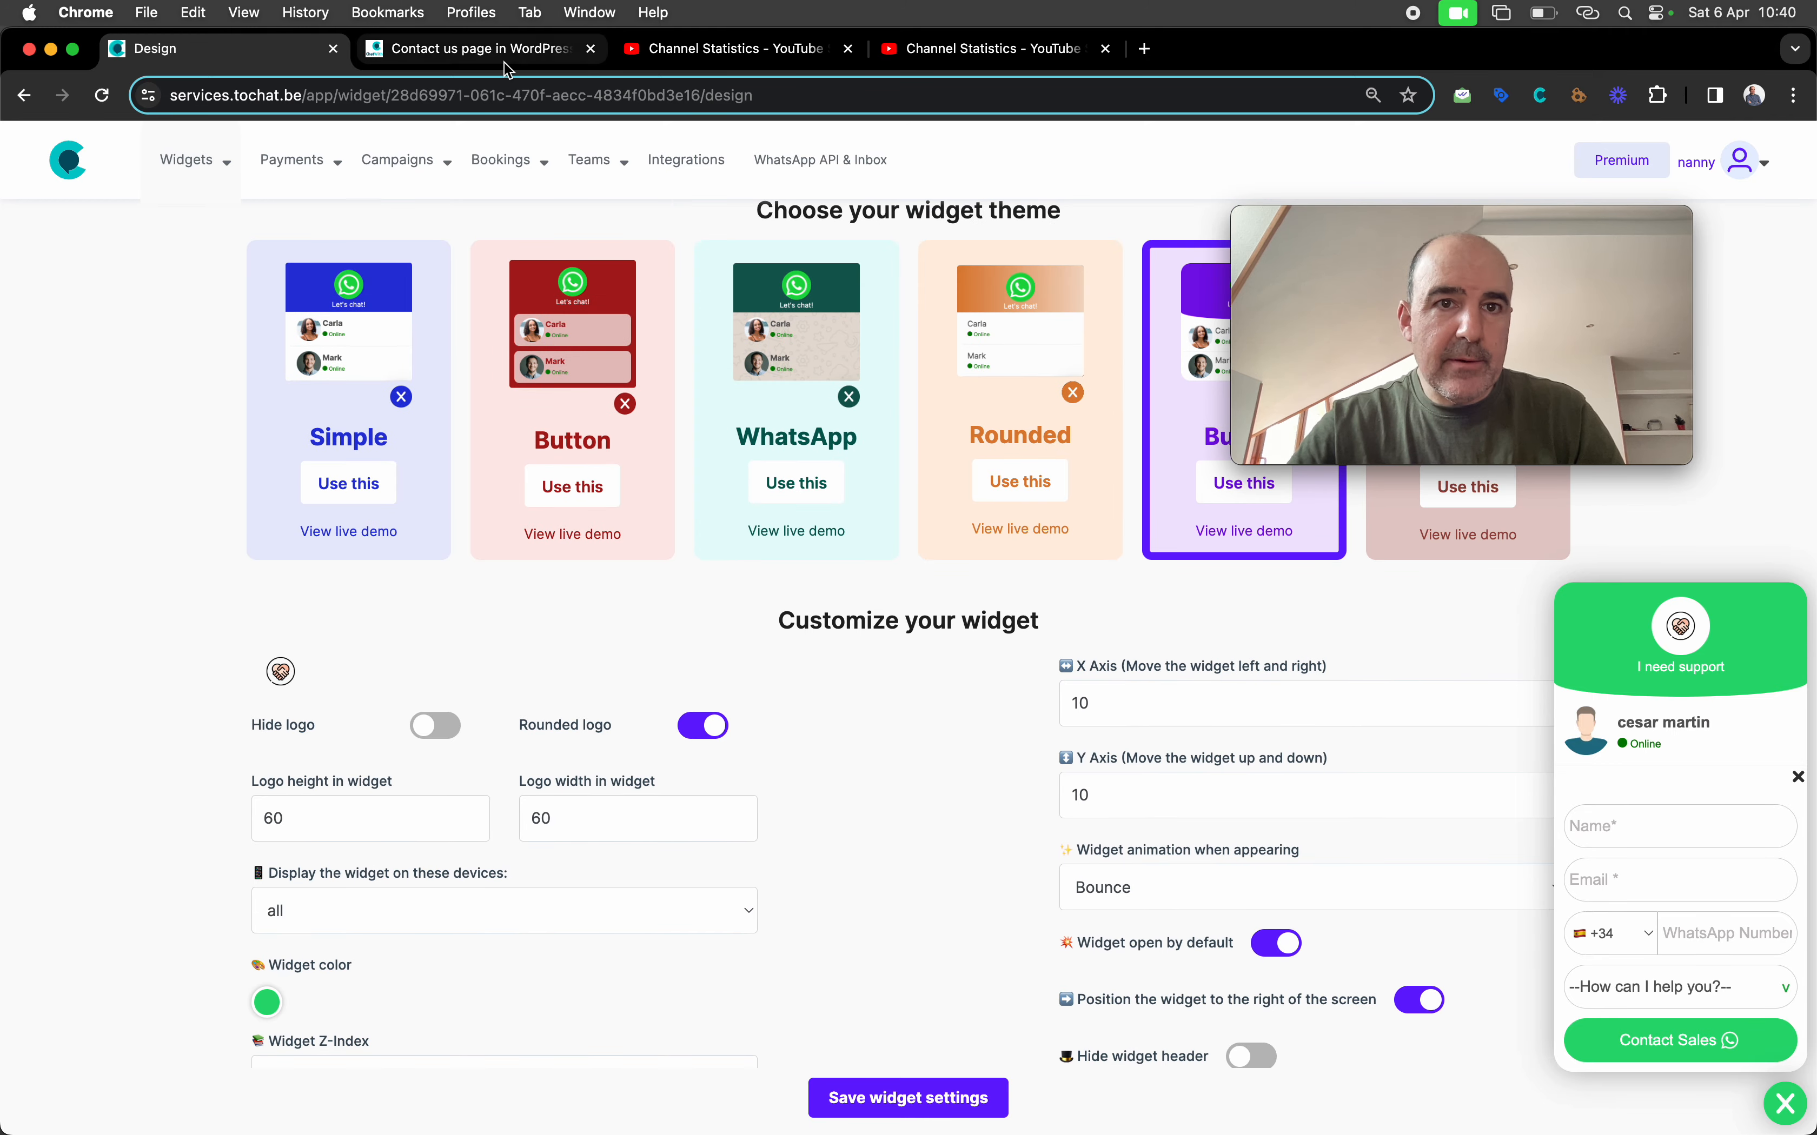
key(super+r)
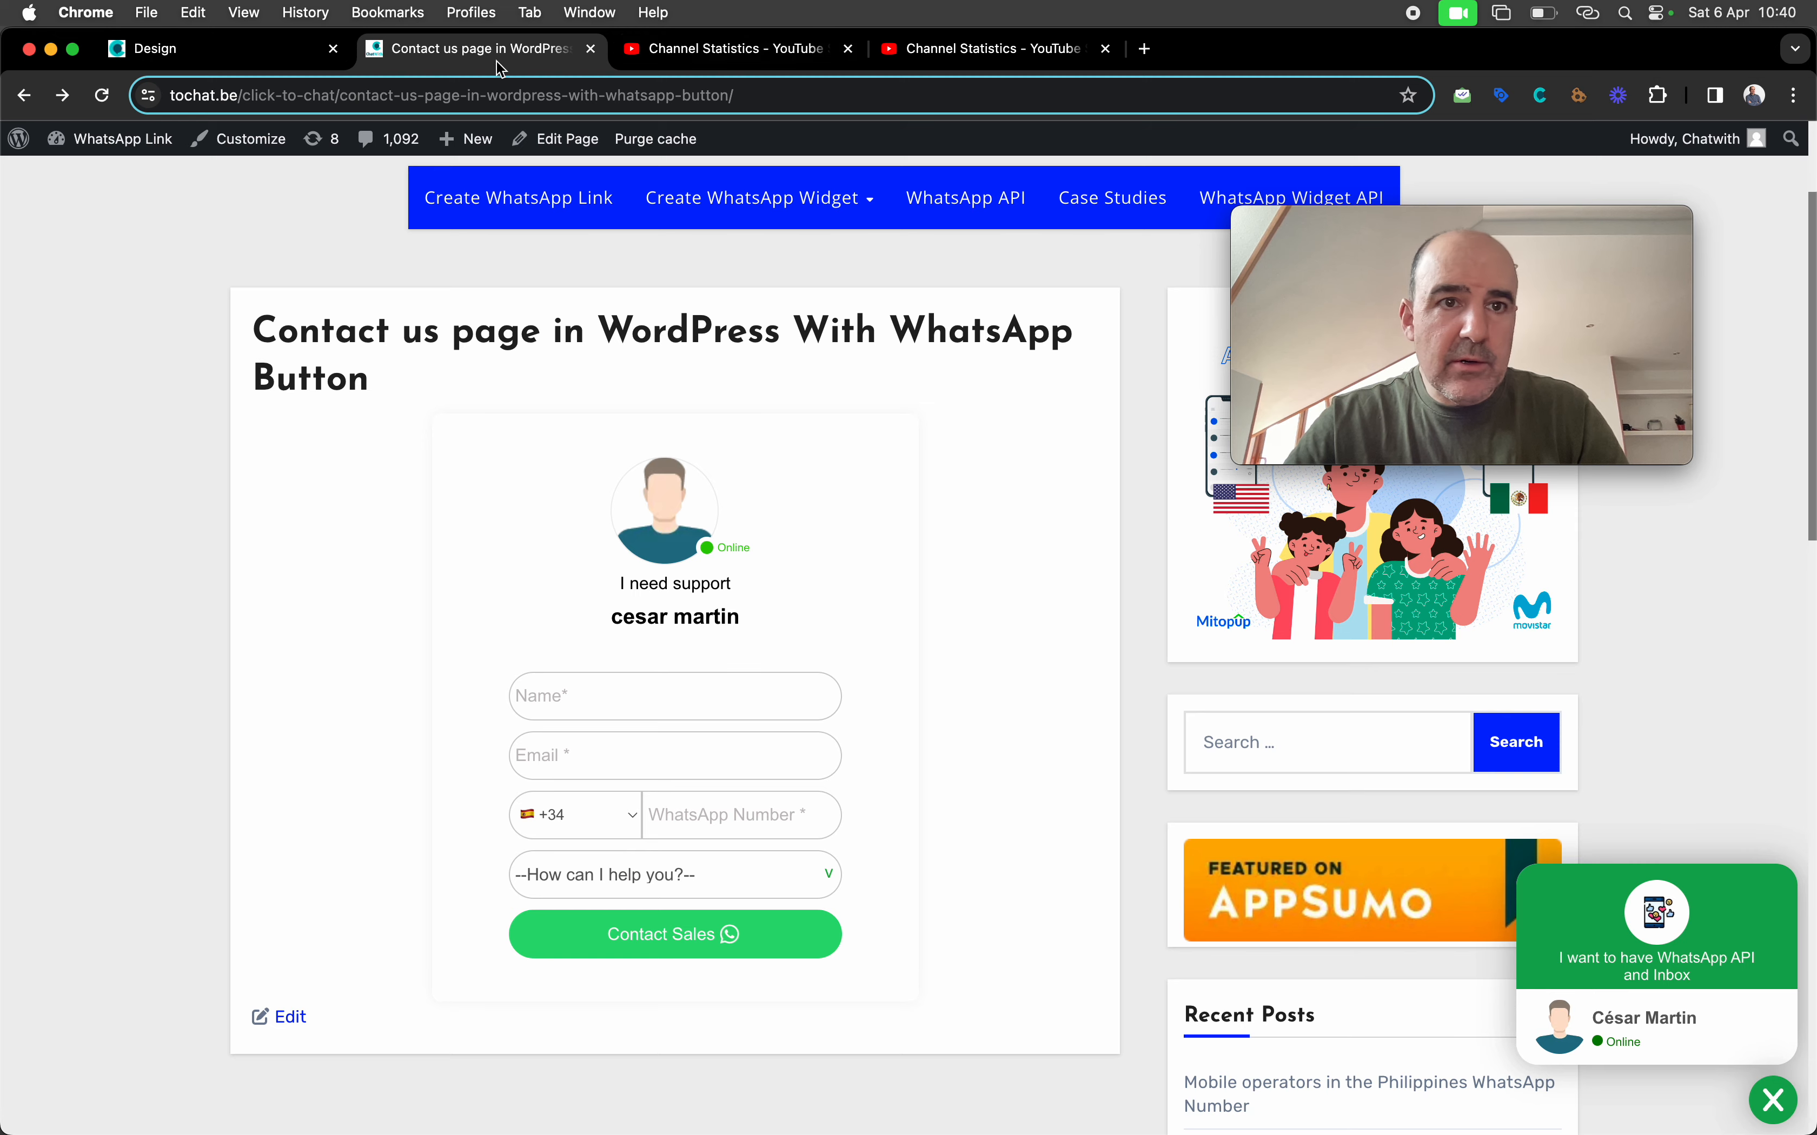
click(274, 50)
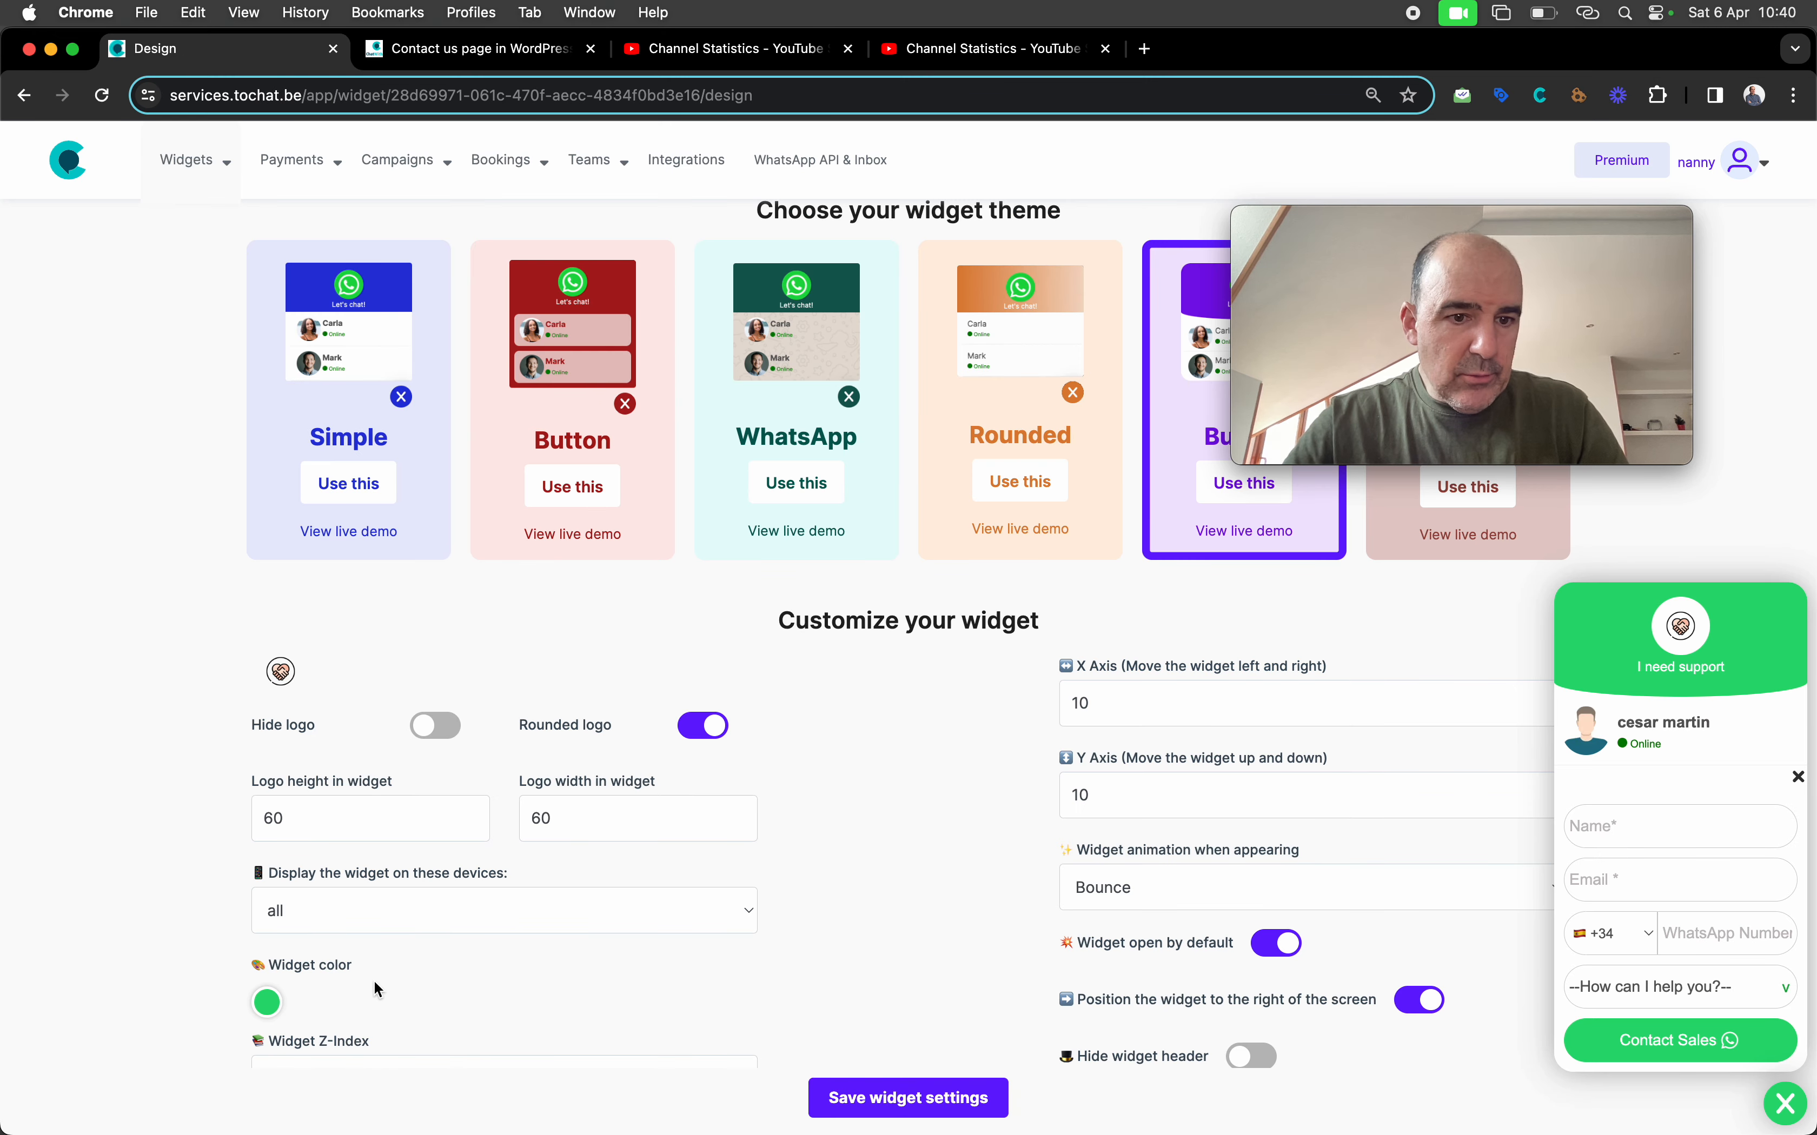
Set and save a deep red widget colour, then view the red widget on WordPress
click(267, 1003)
drag(390, 898, 346, 901)
drag(460, 786, 458, 773)
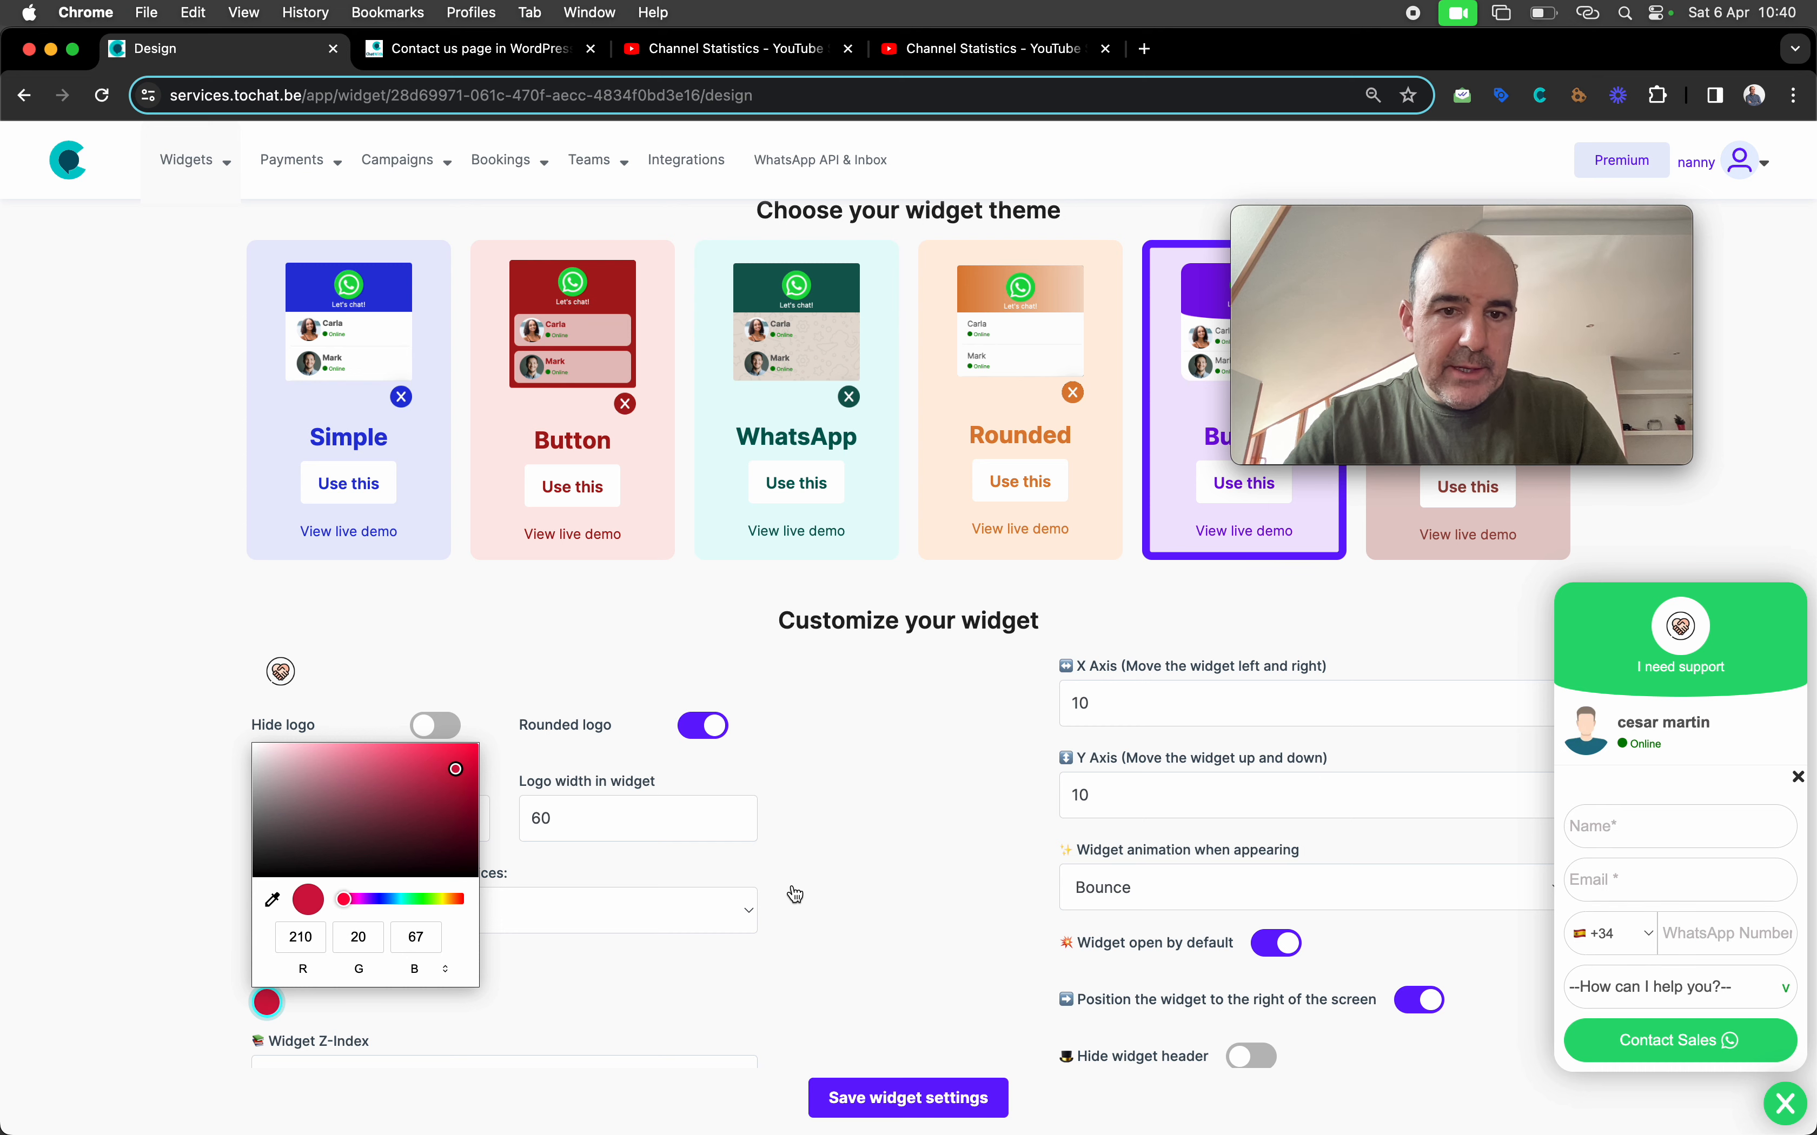
click(794, 896)
click(939, 1104)
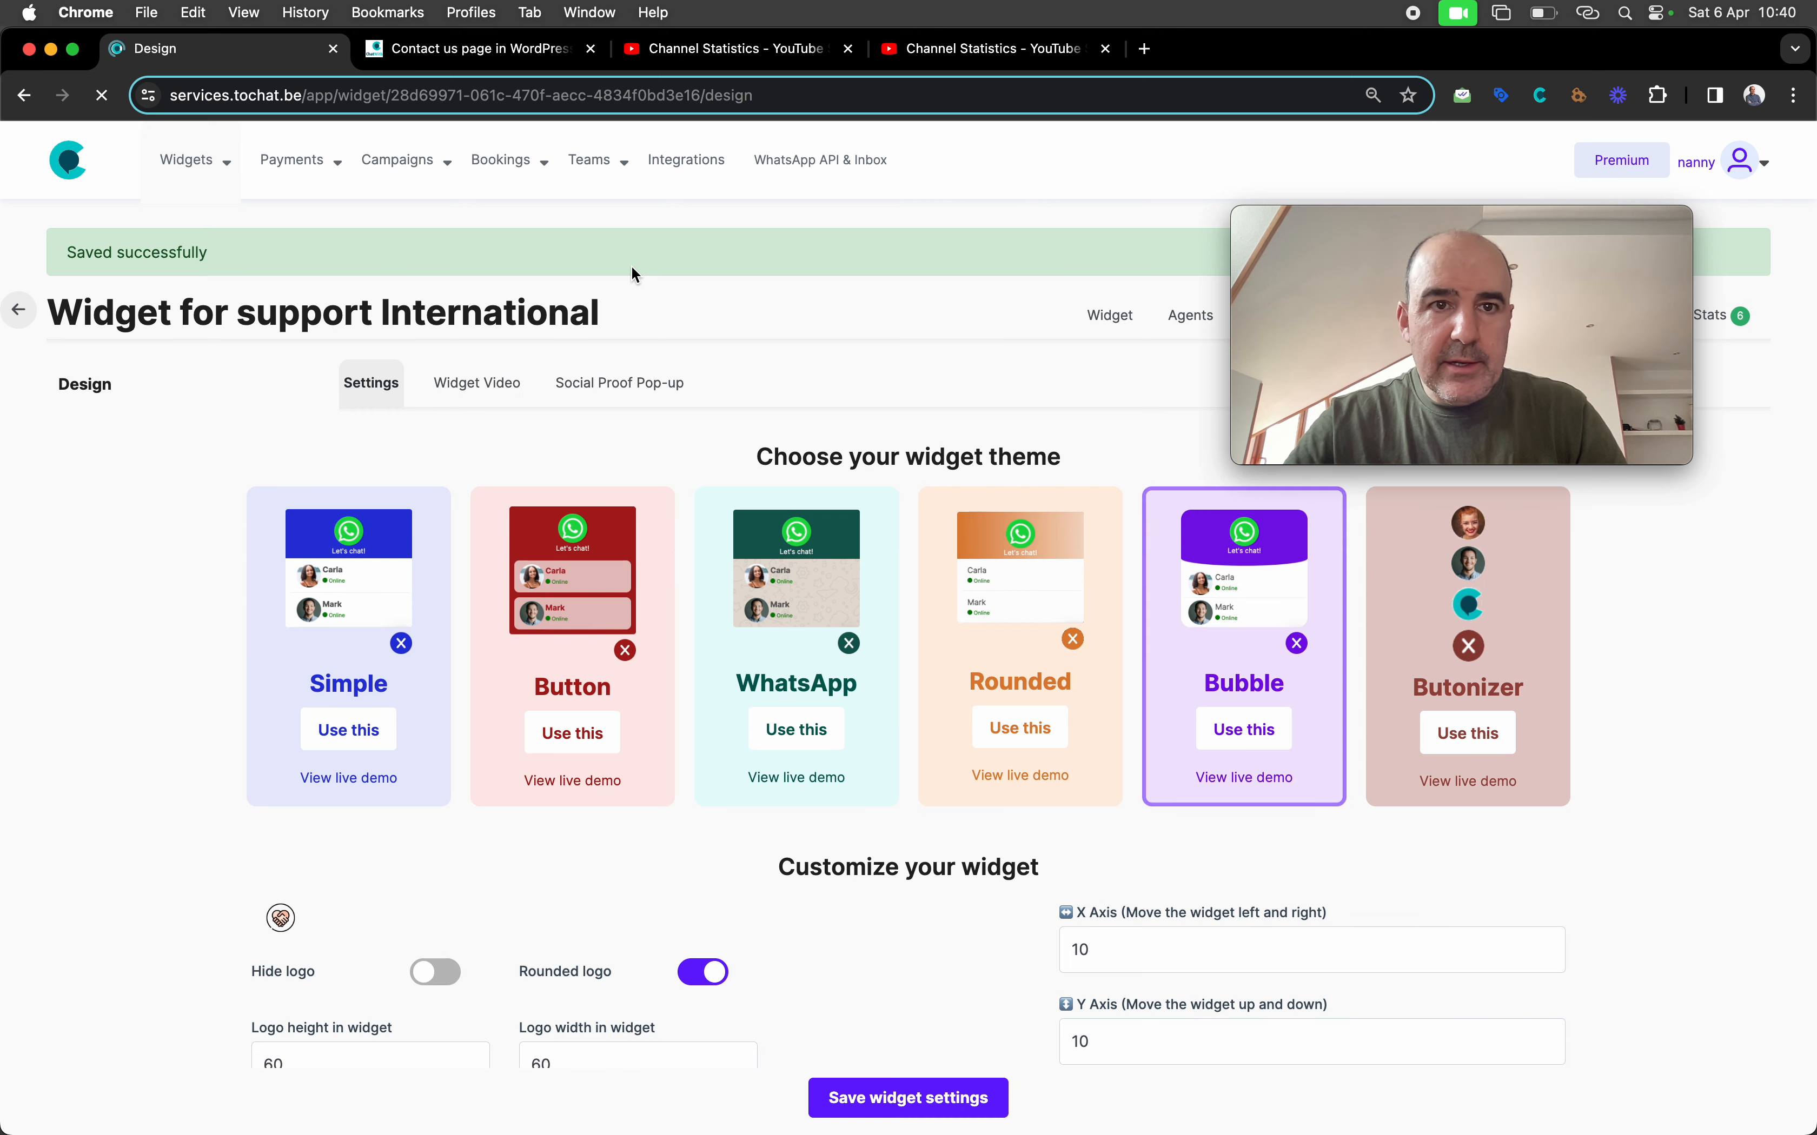
click(500, 50)
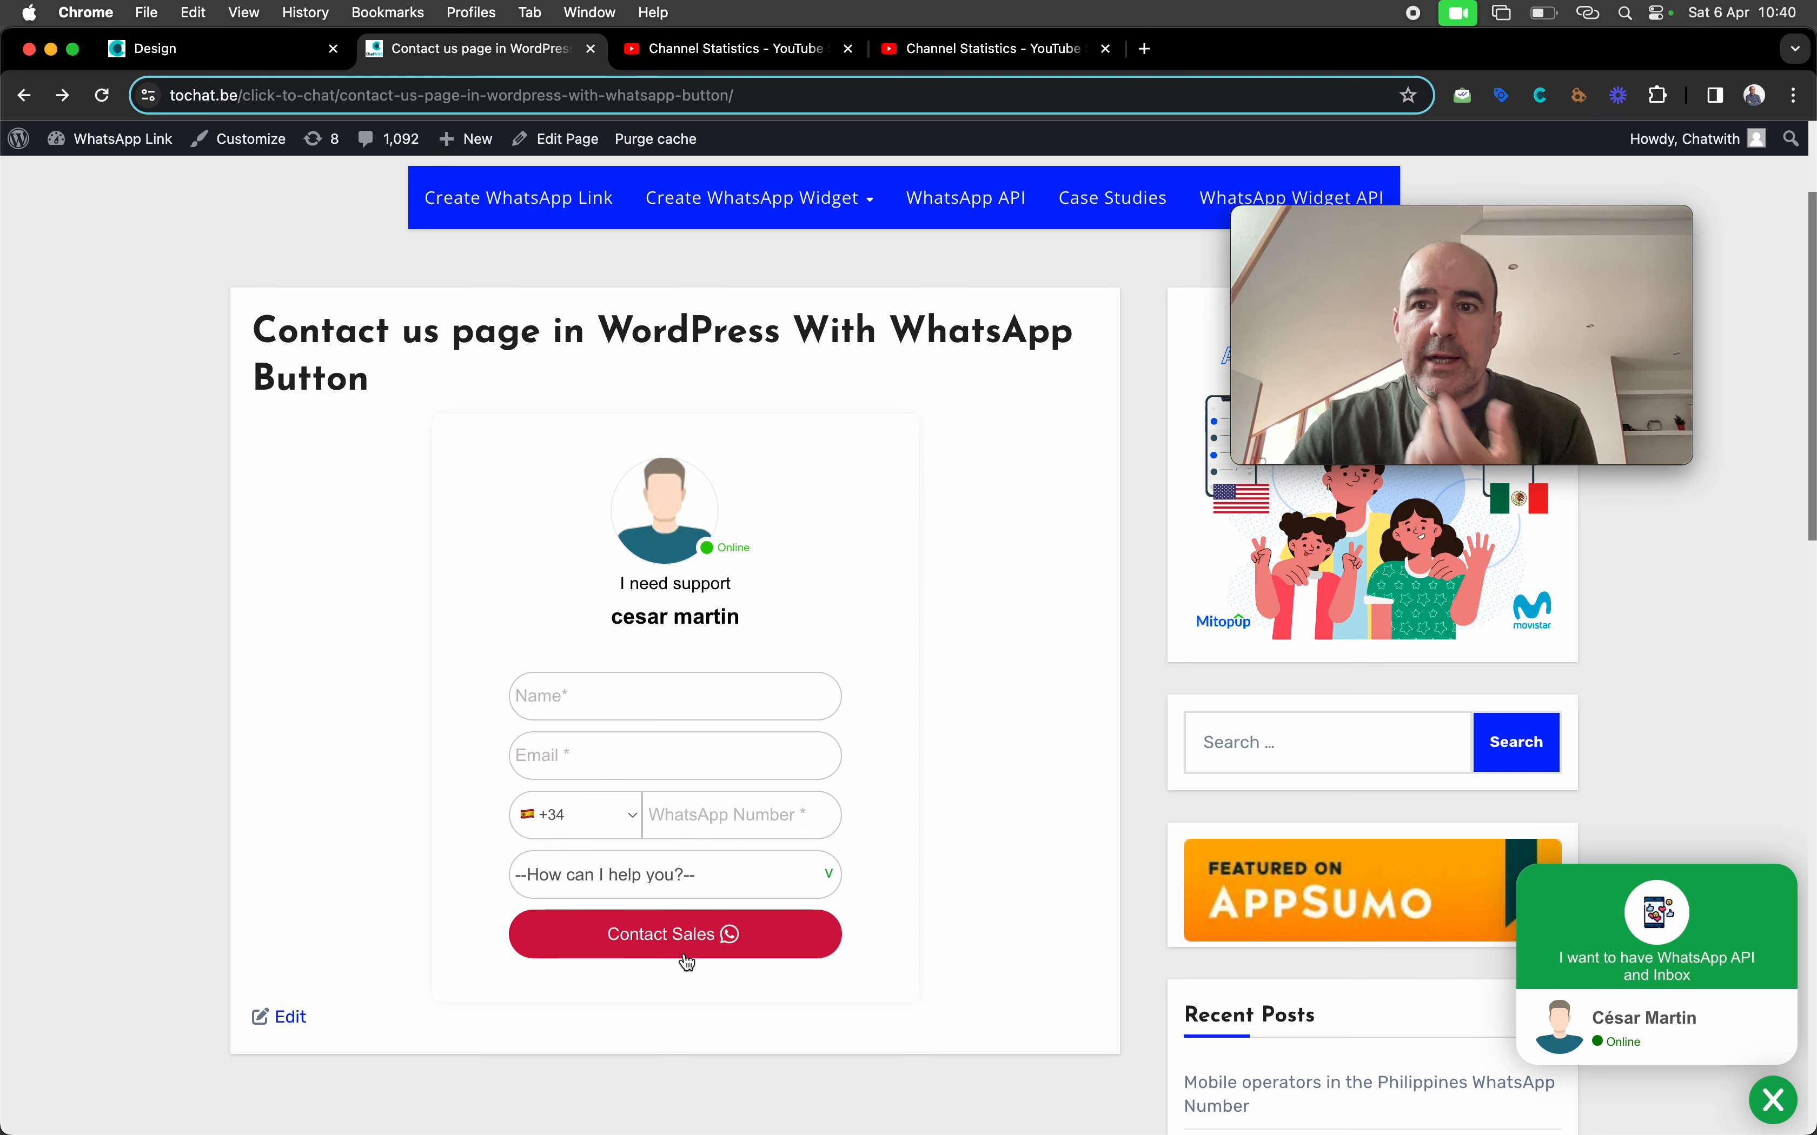
click(208, 54)
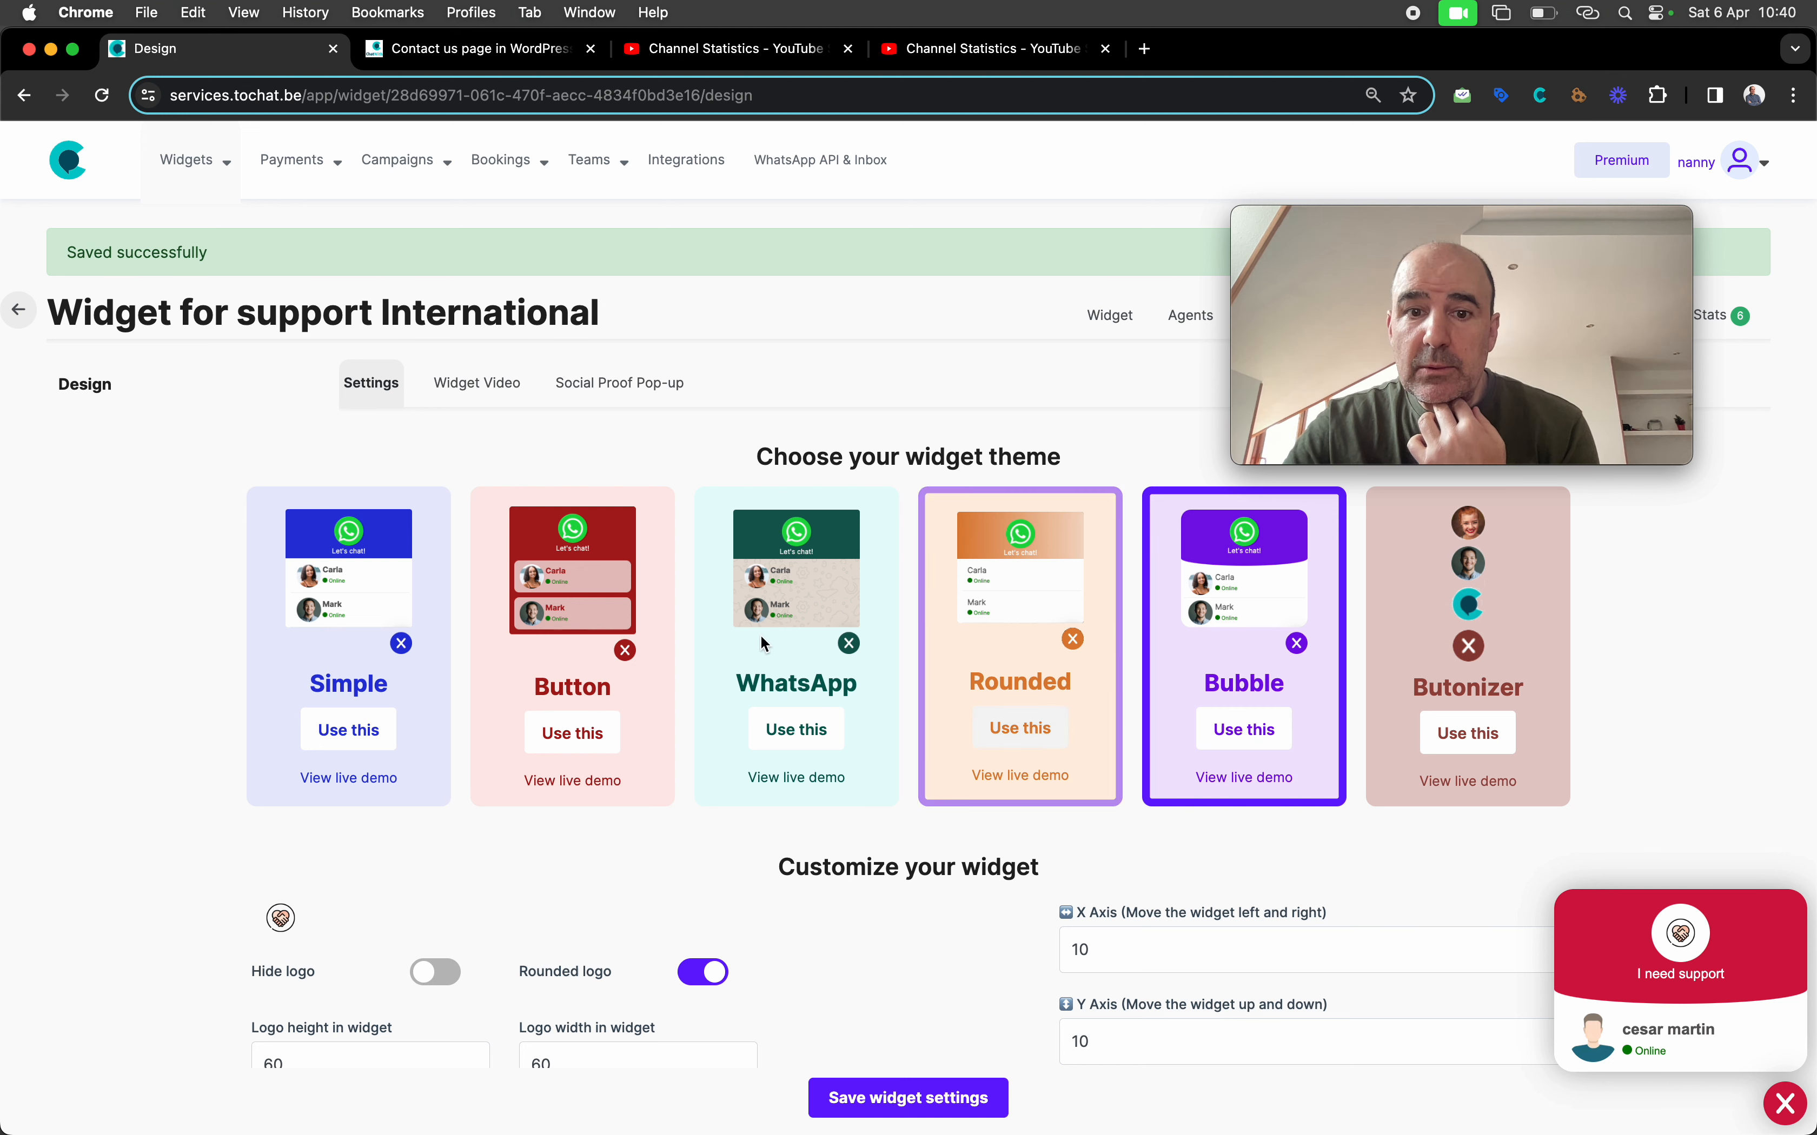
Switch the widget to the WhatsApp theme, save it, and open the preview
click(739, 550)
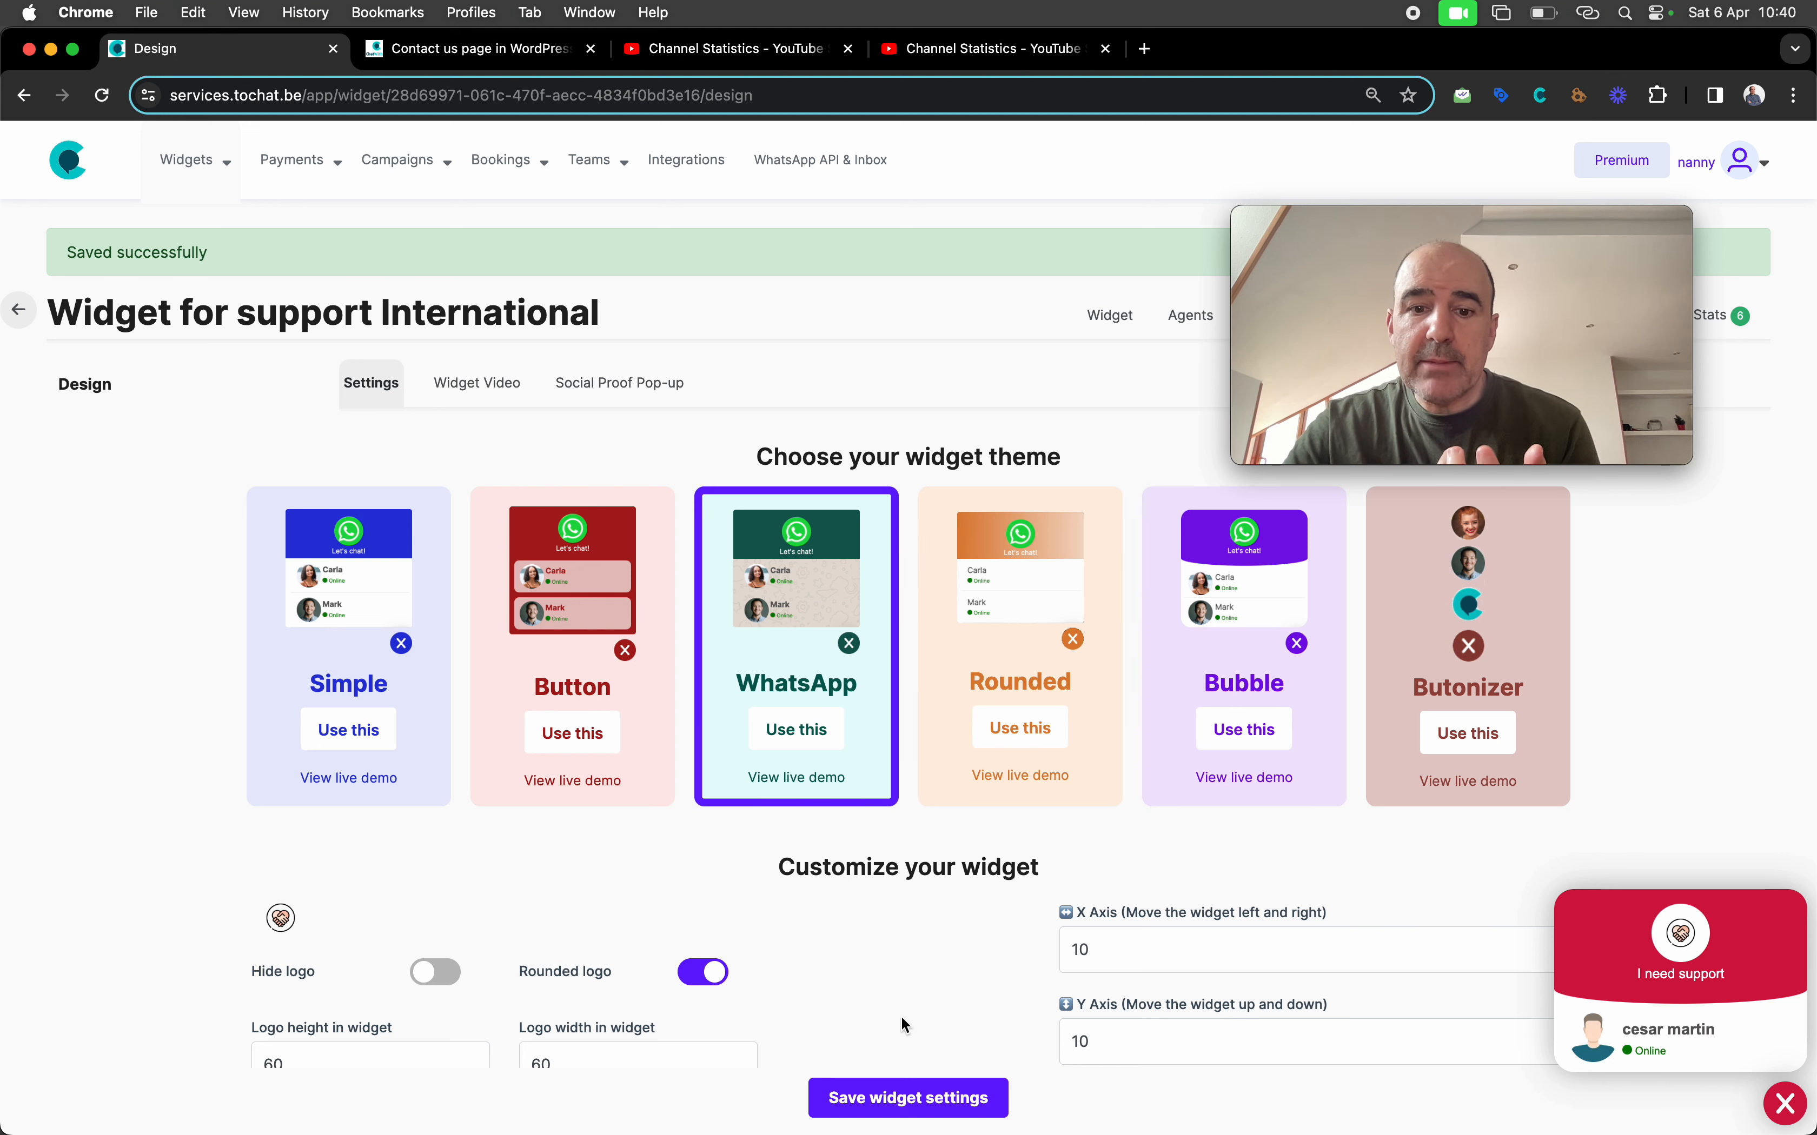
click(920, 1100)
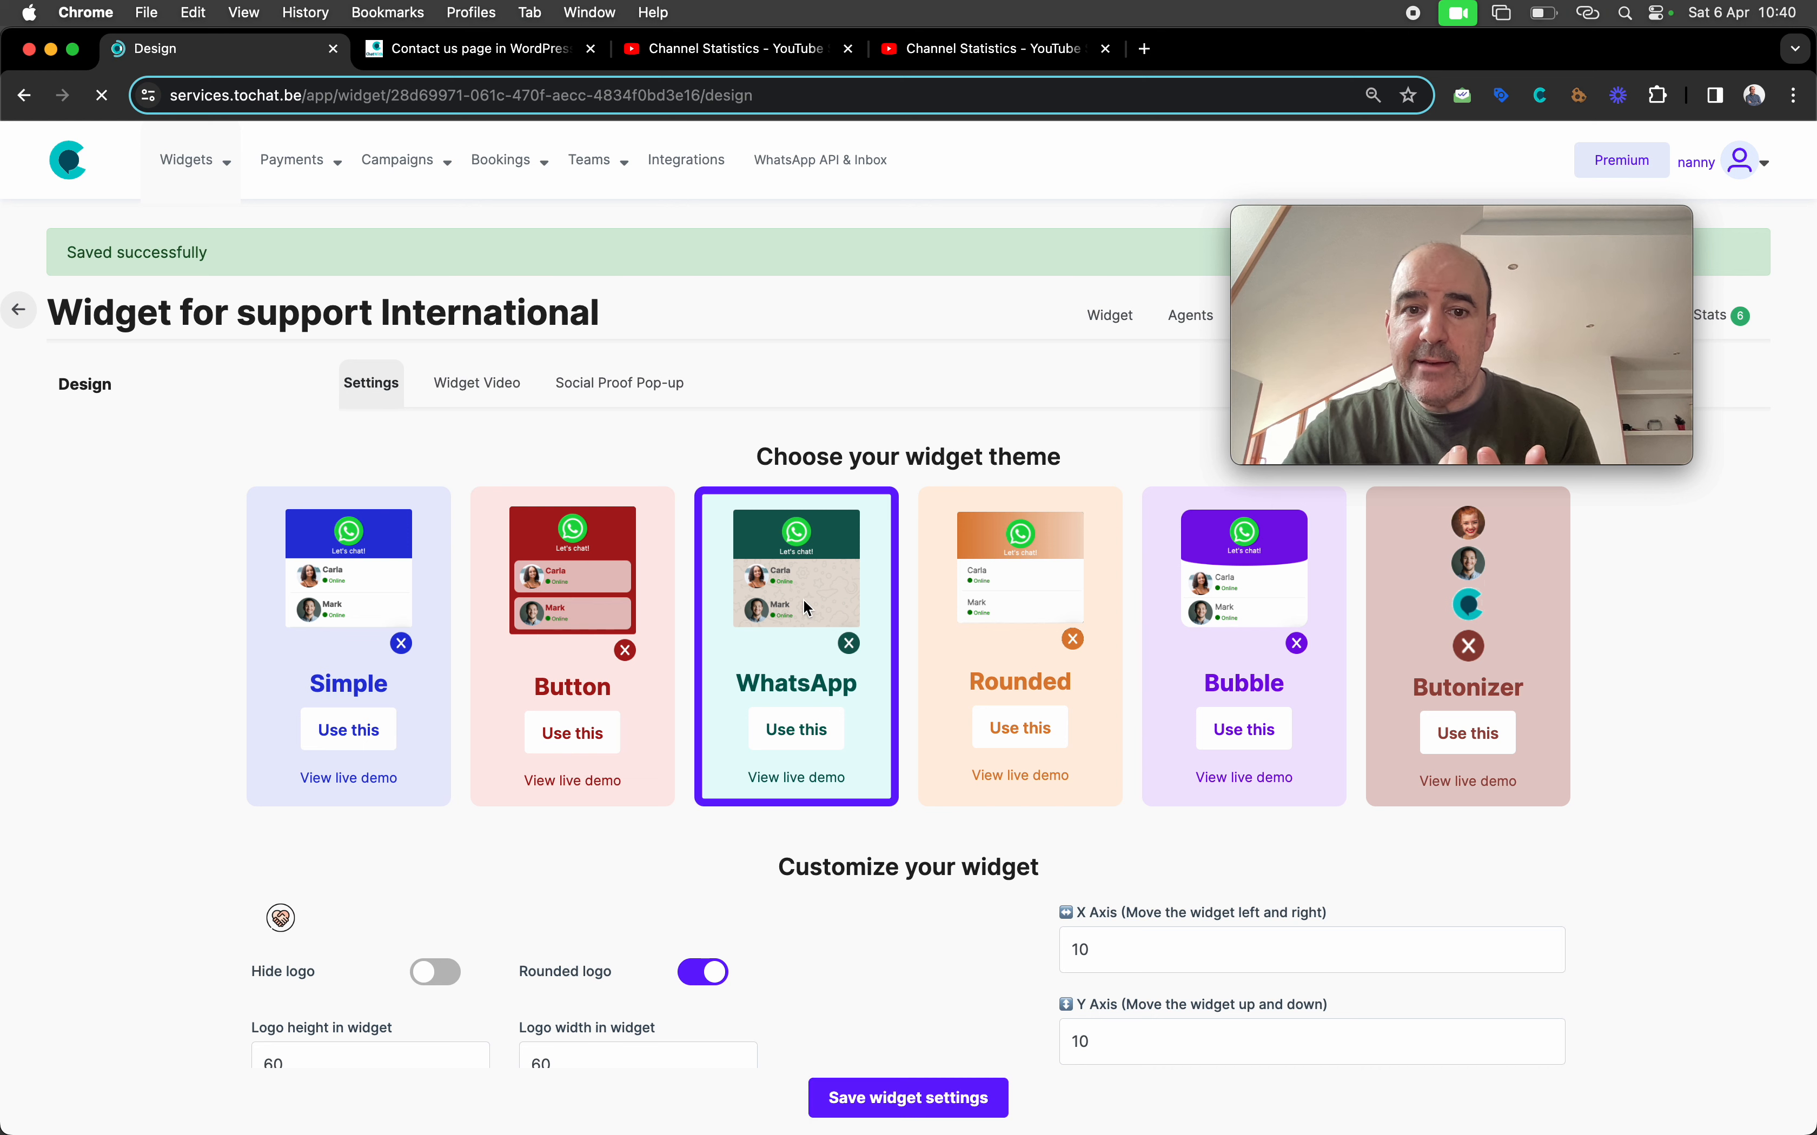
click(1622, 1025)
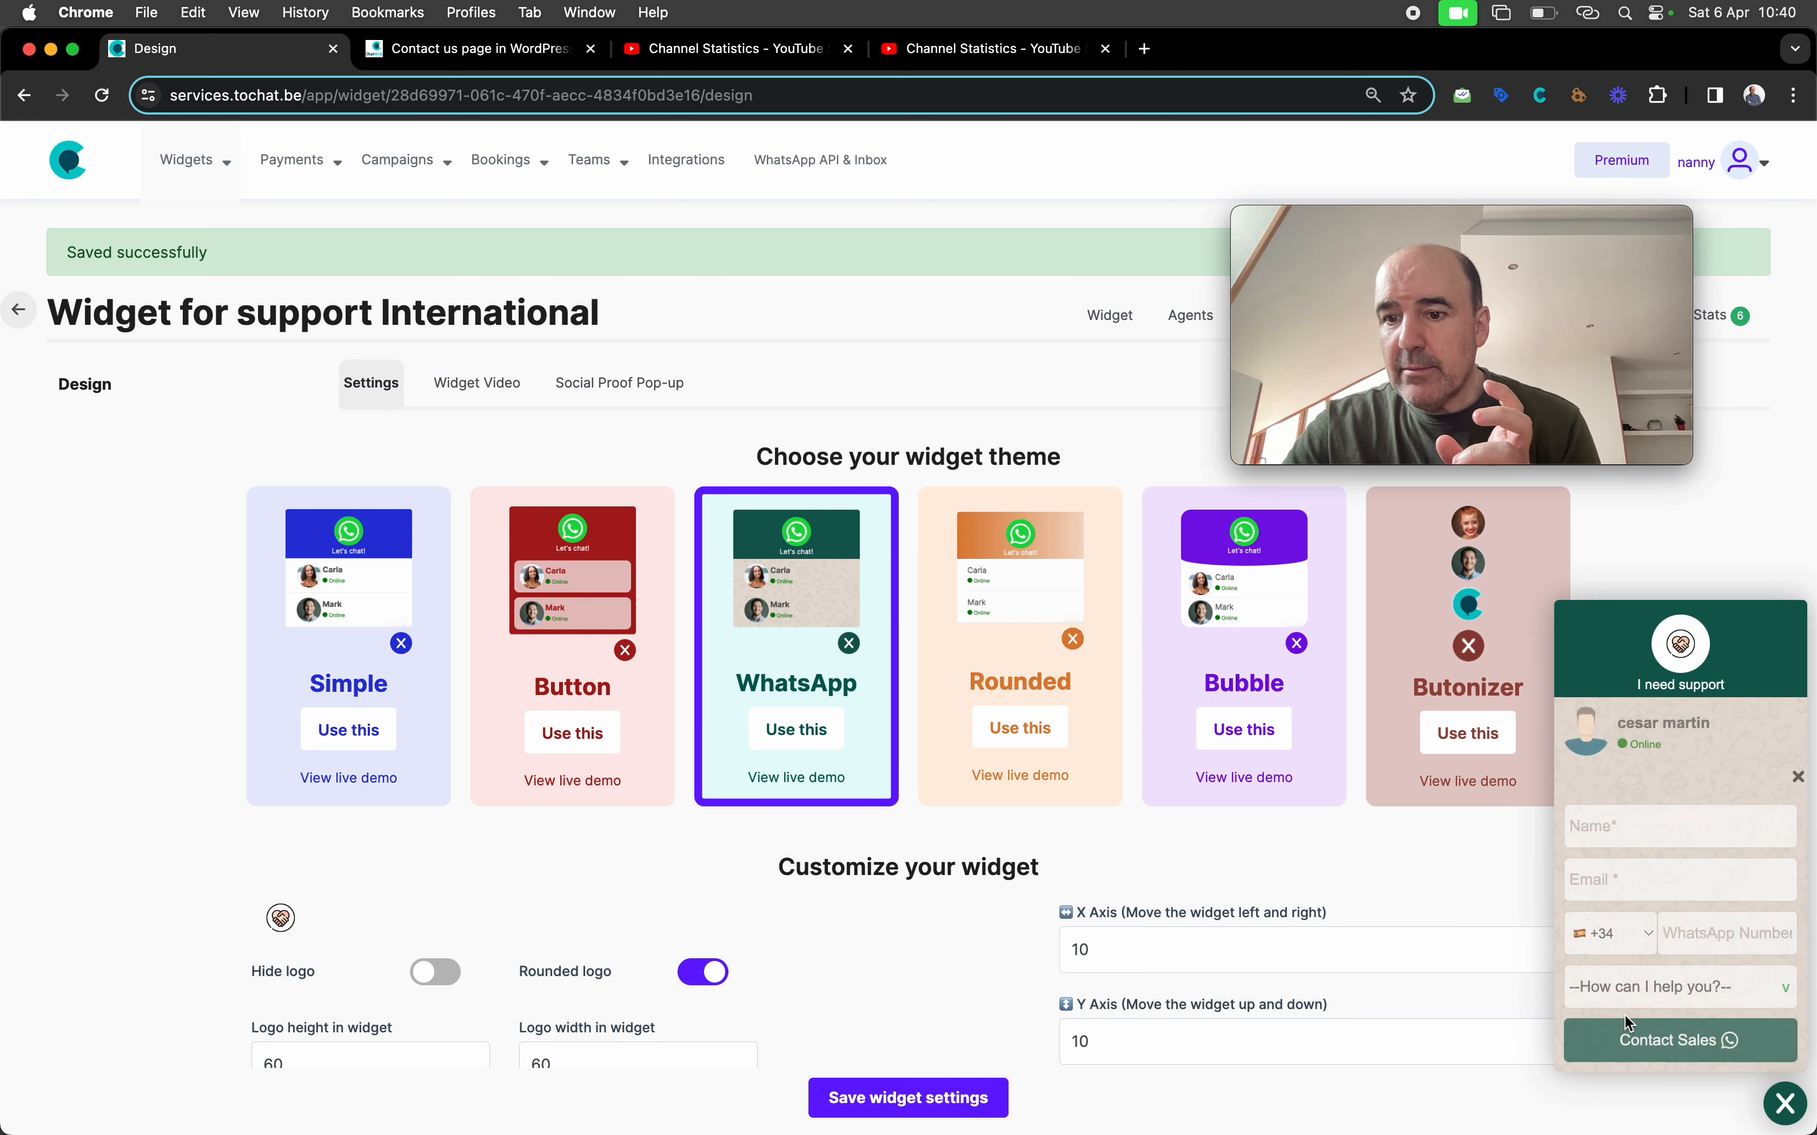
Reload WordPress, review the red, Bounce-animated design settings, then view the restyled widget
mouse_move(398, 133)
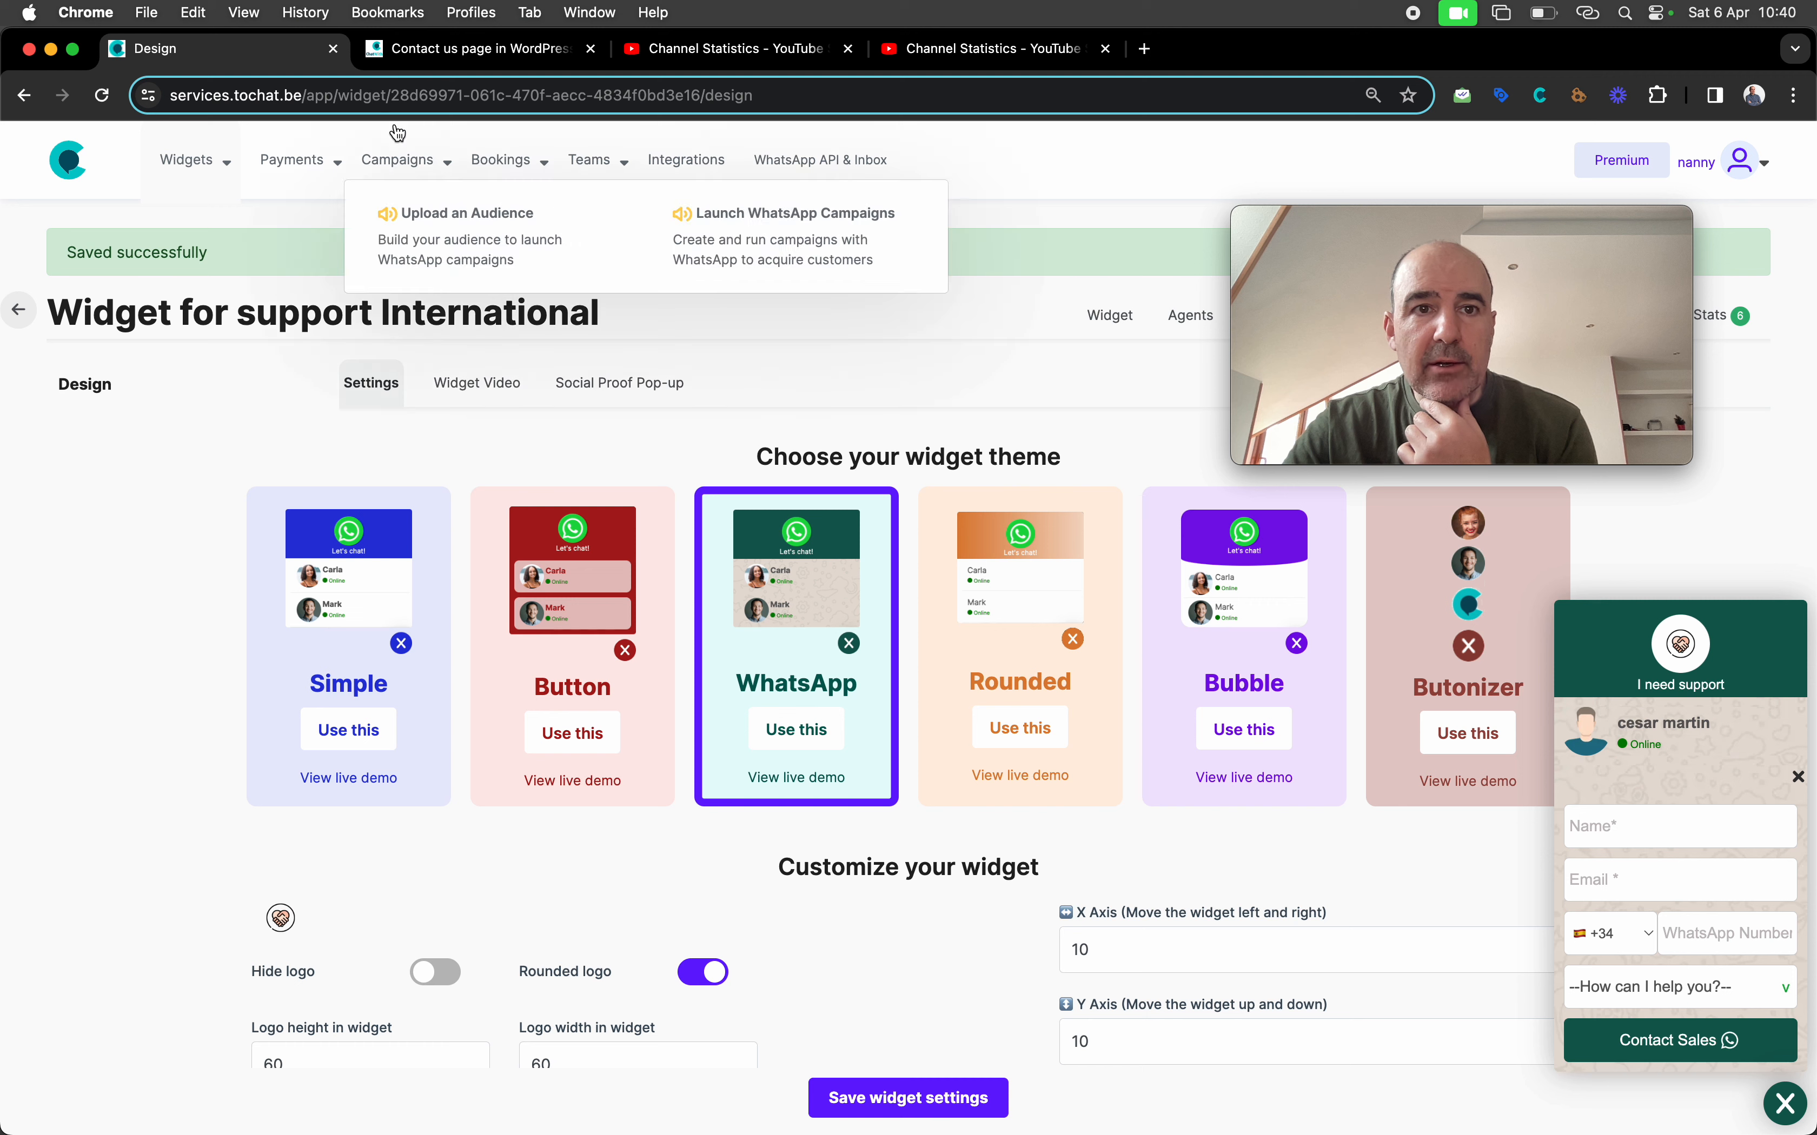
click(439, 49)
click(104, 94)
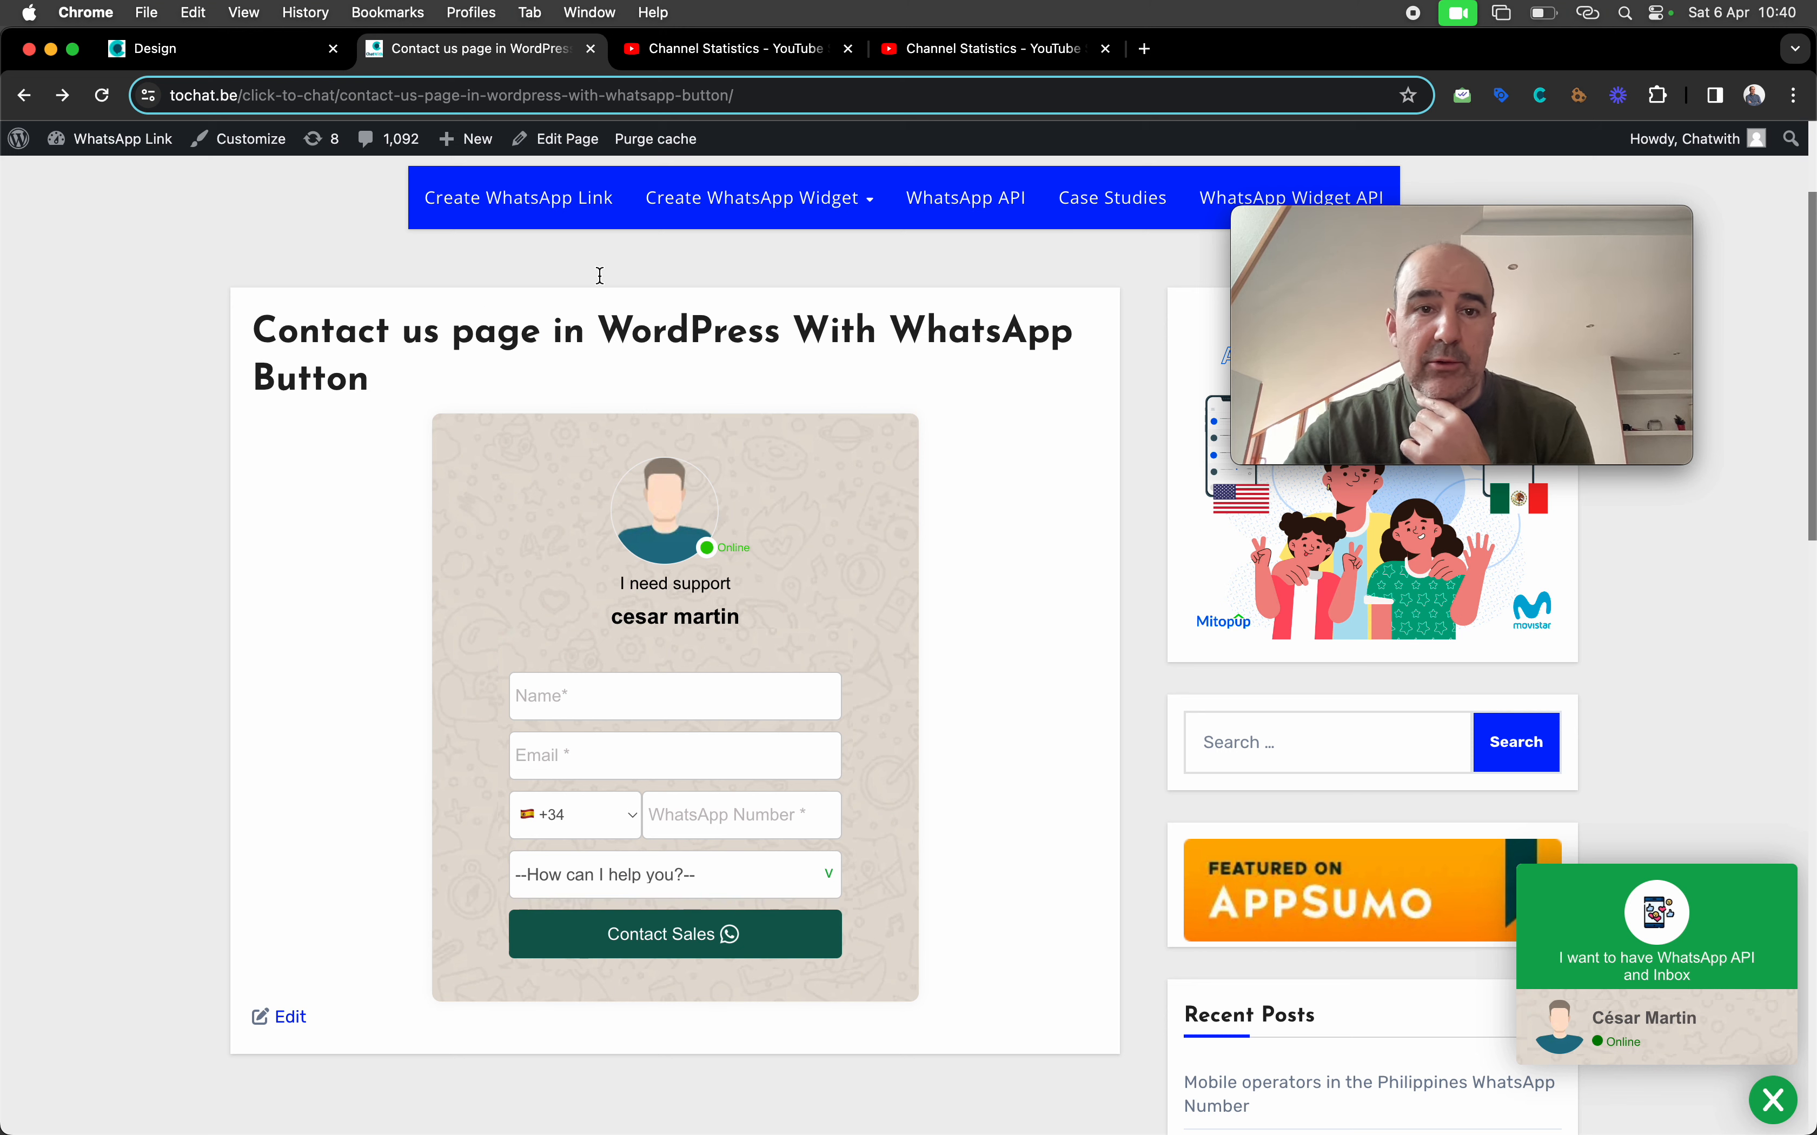
click(214, 63)
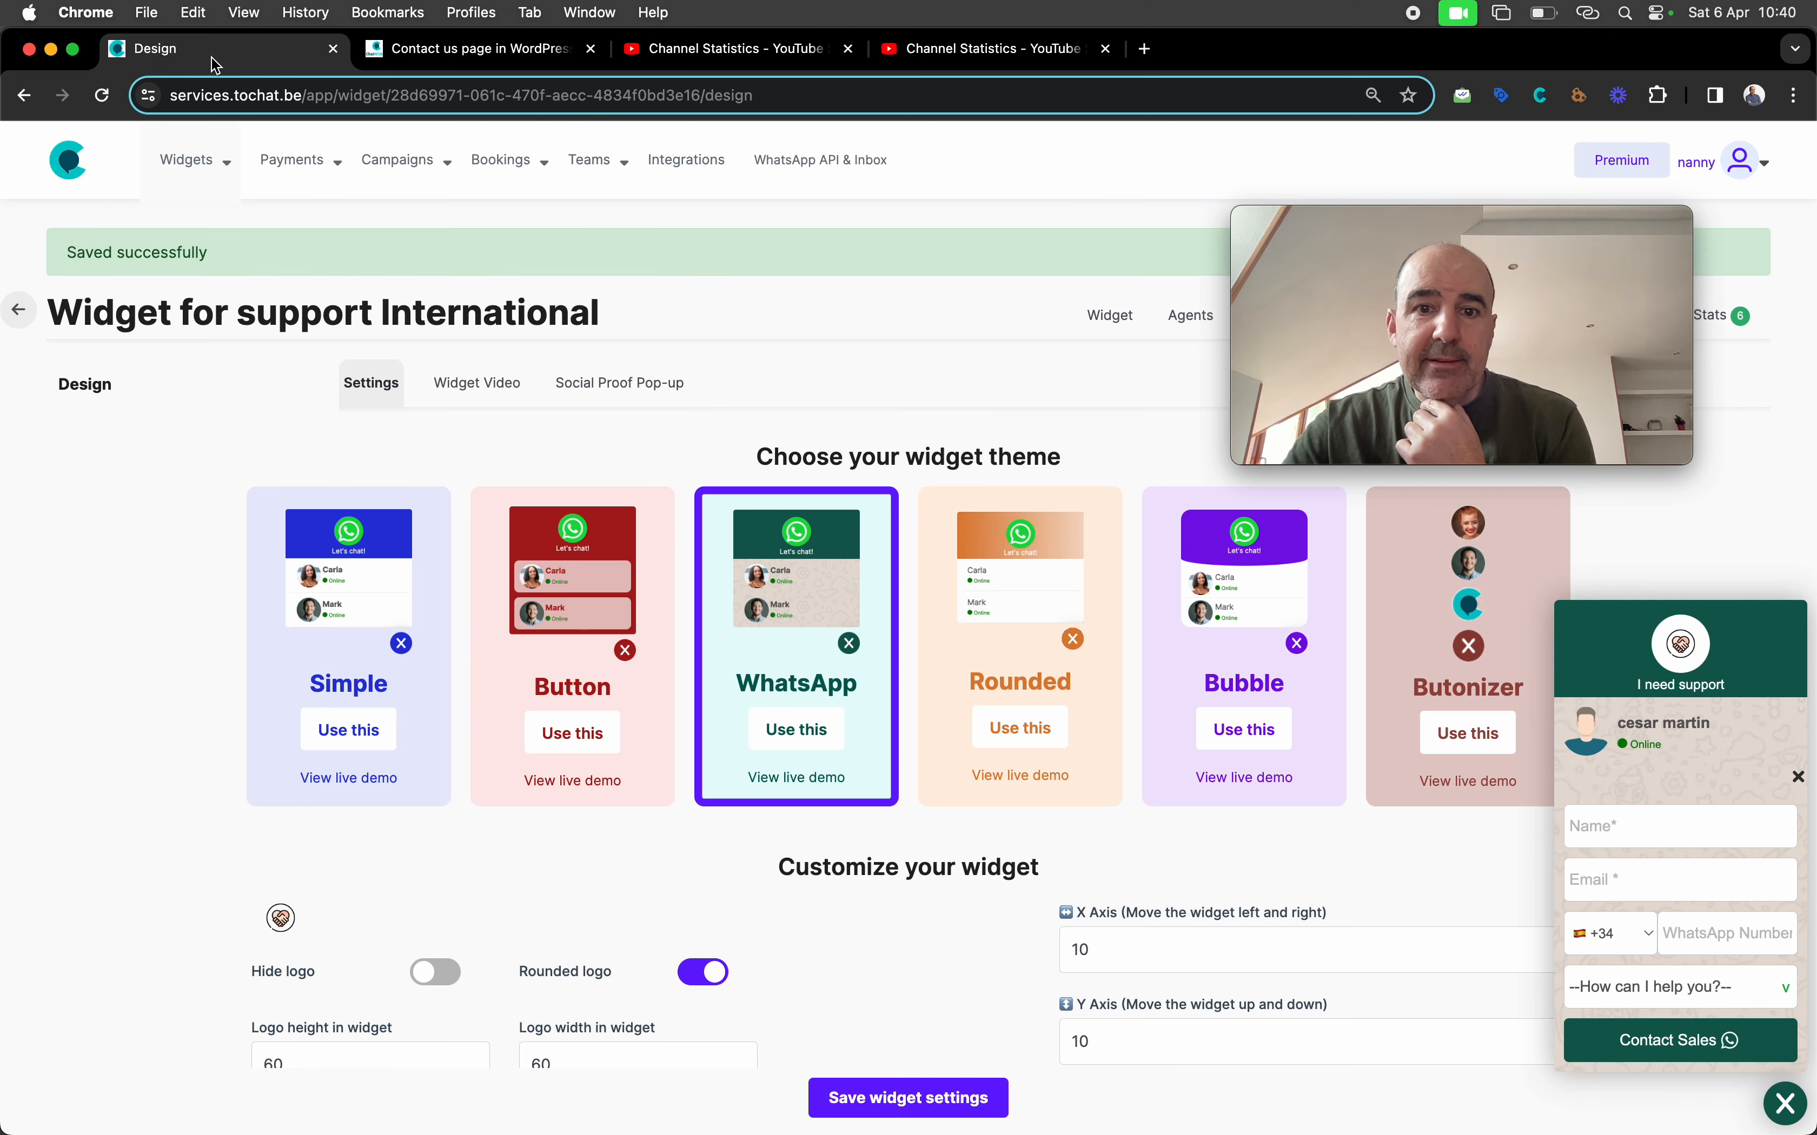
scroll(971, 616, down, 8)
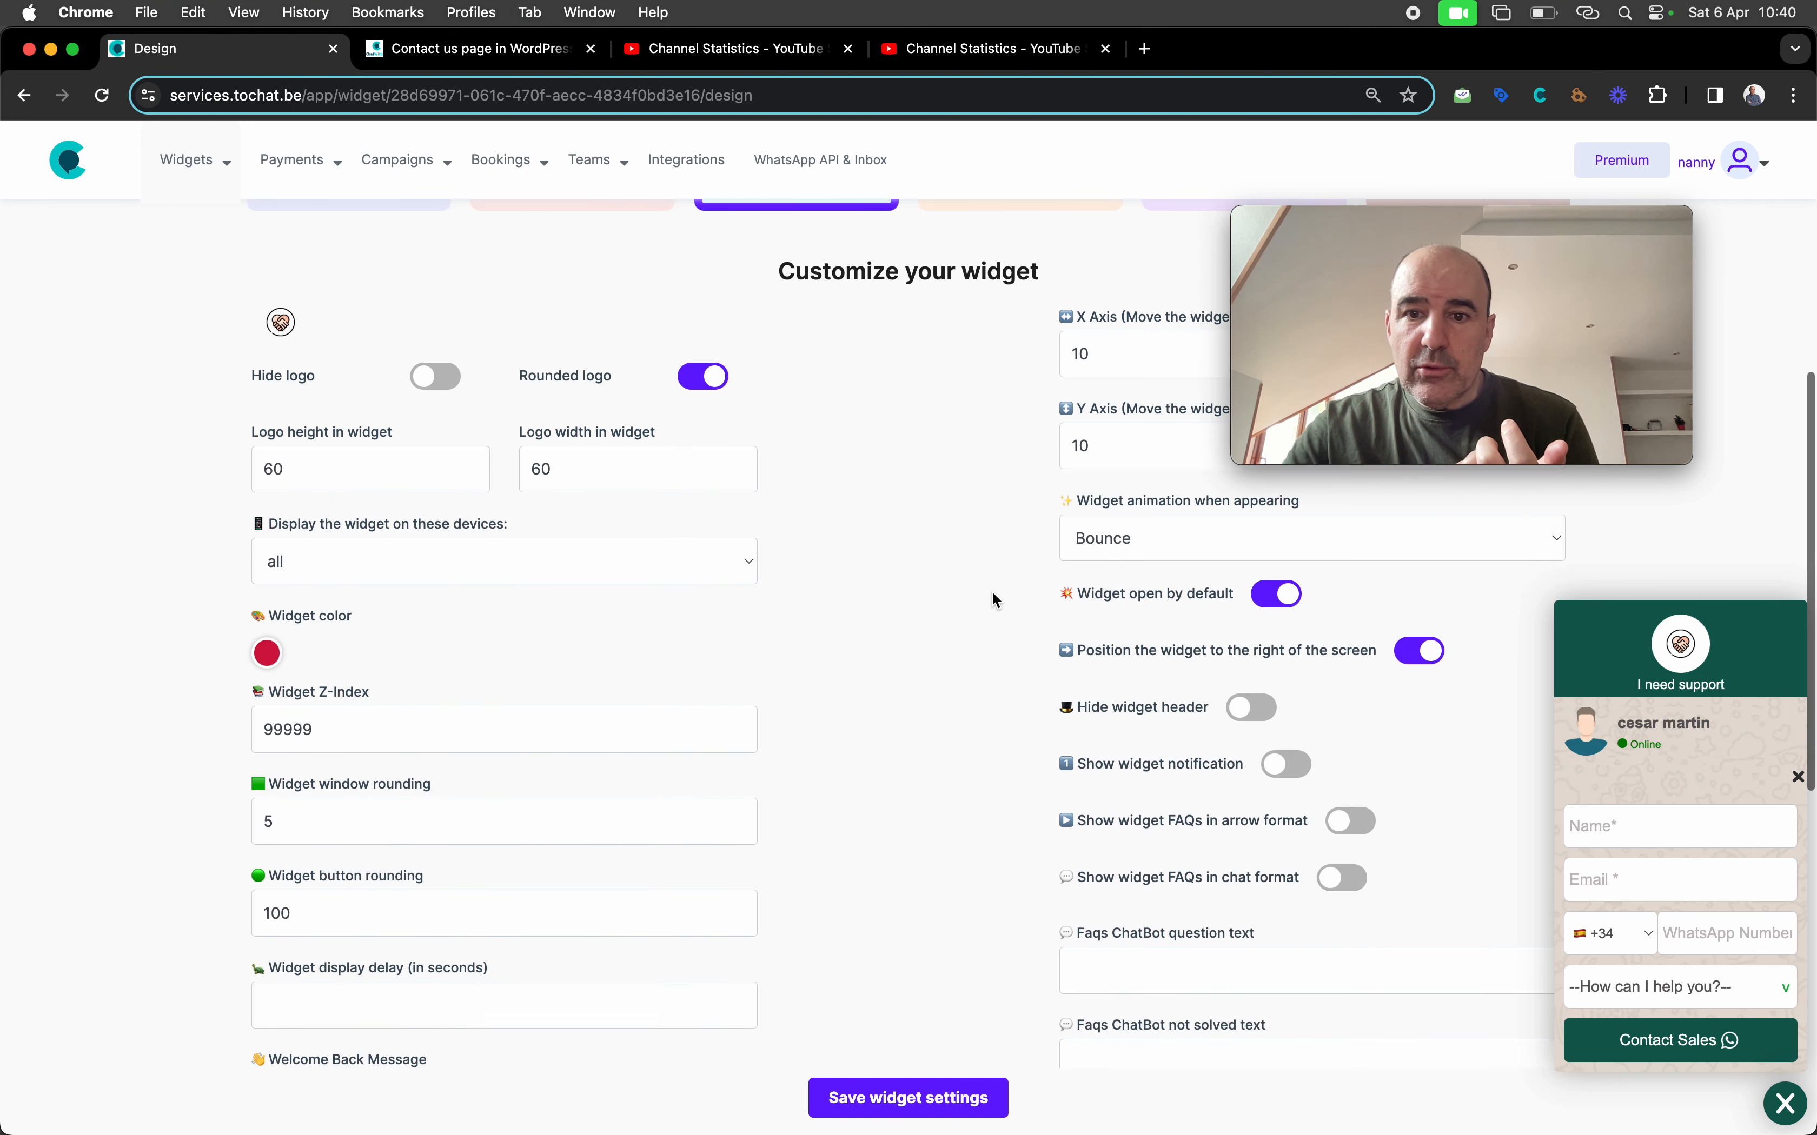
scroll(734, 608, down, 3)
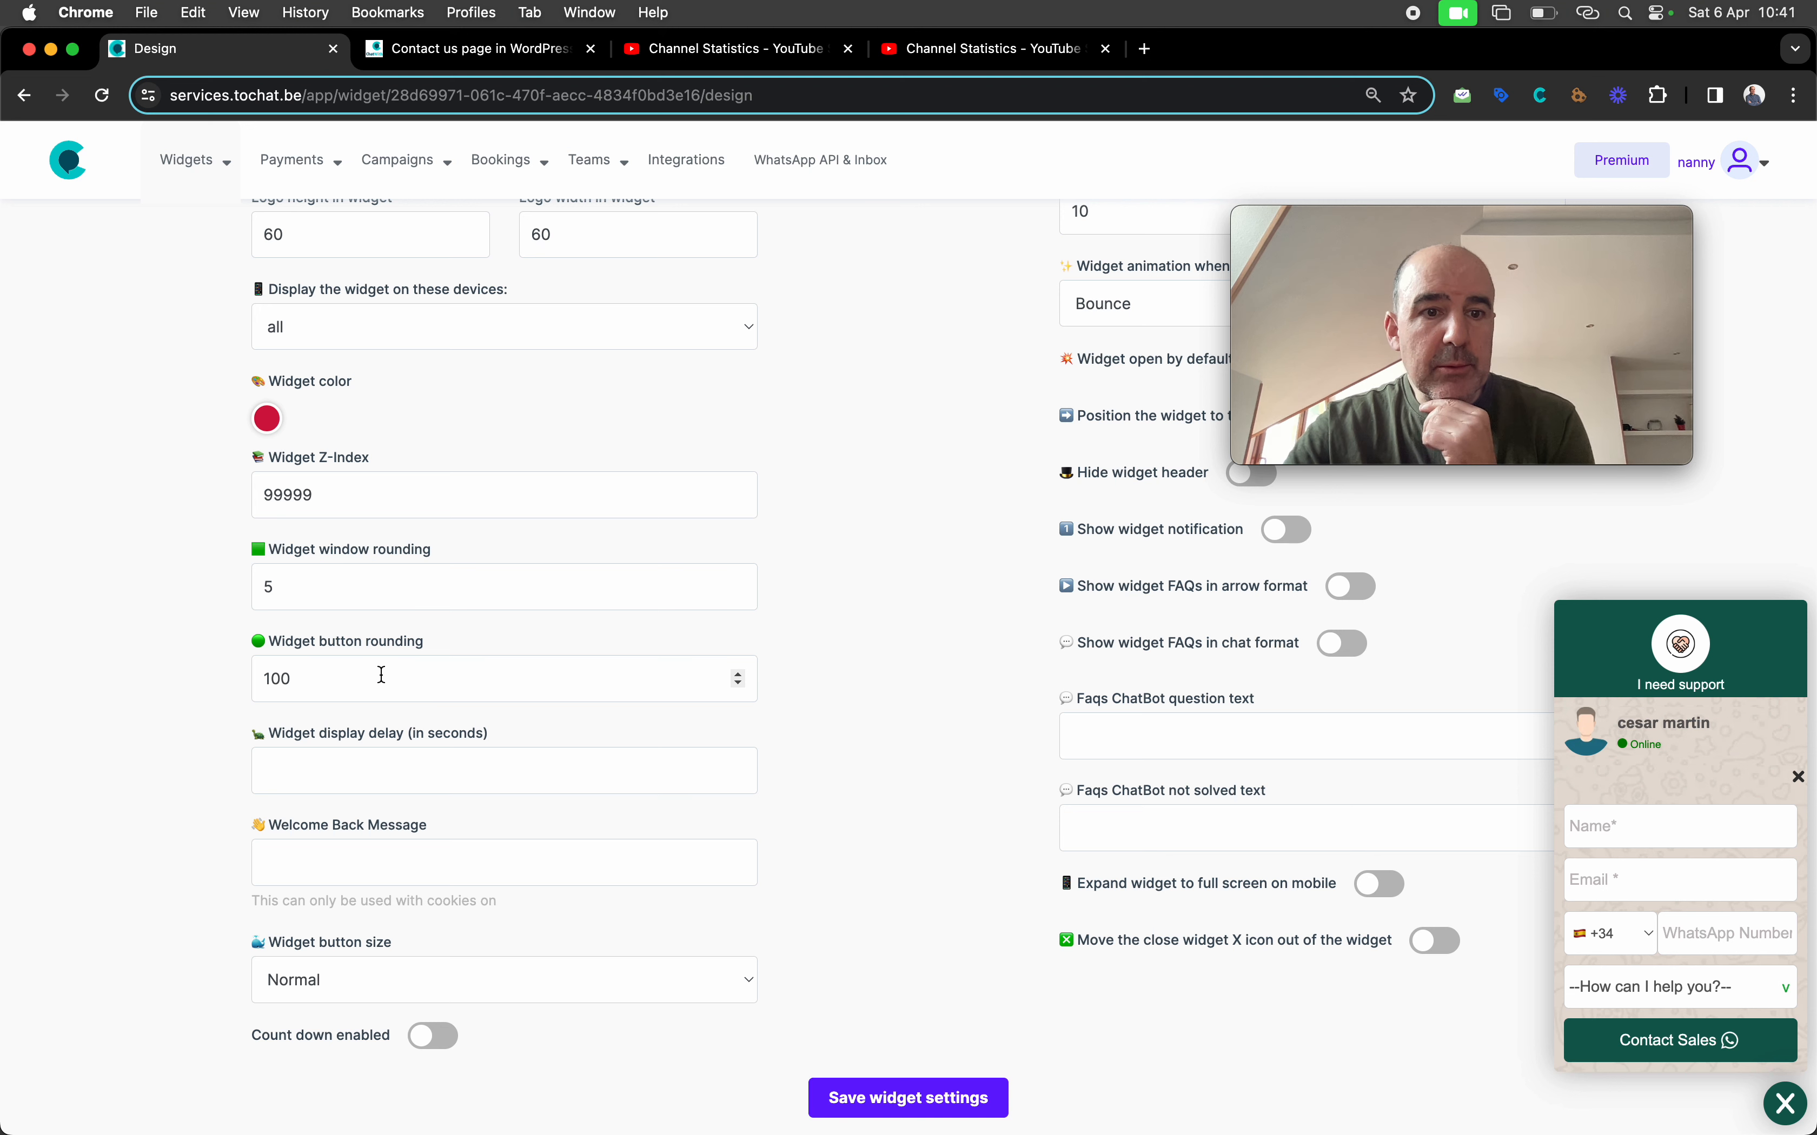
scroll(398, 676, up, 2)
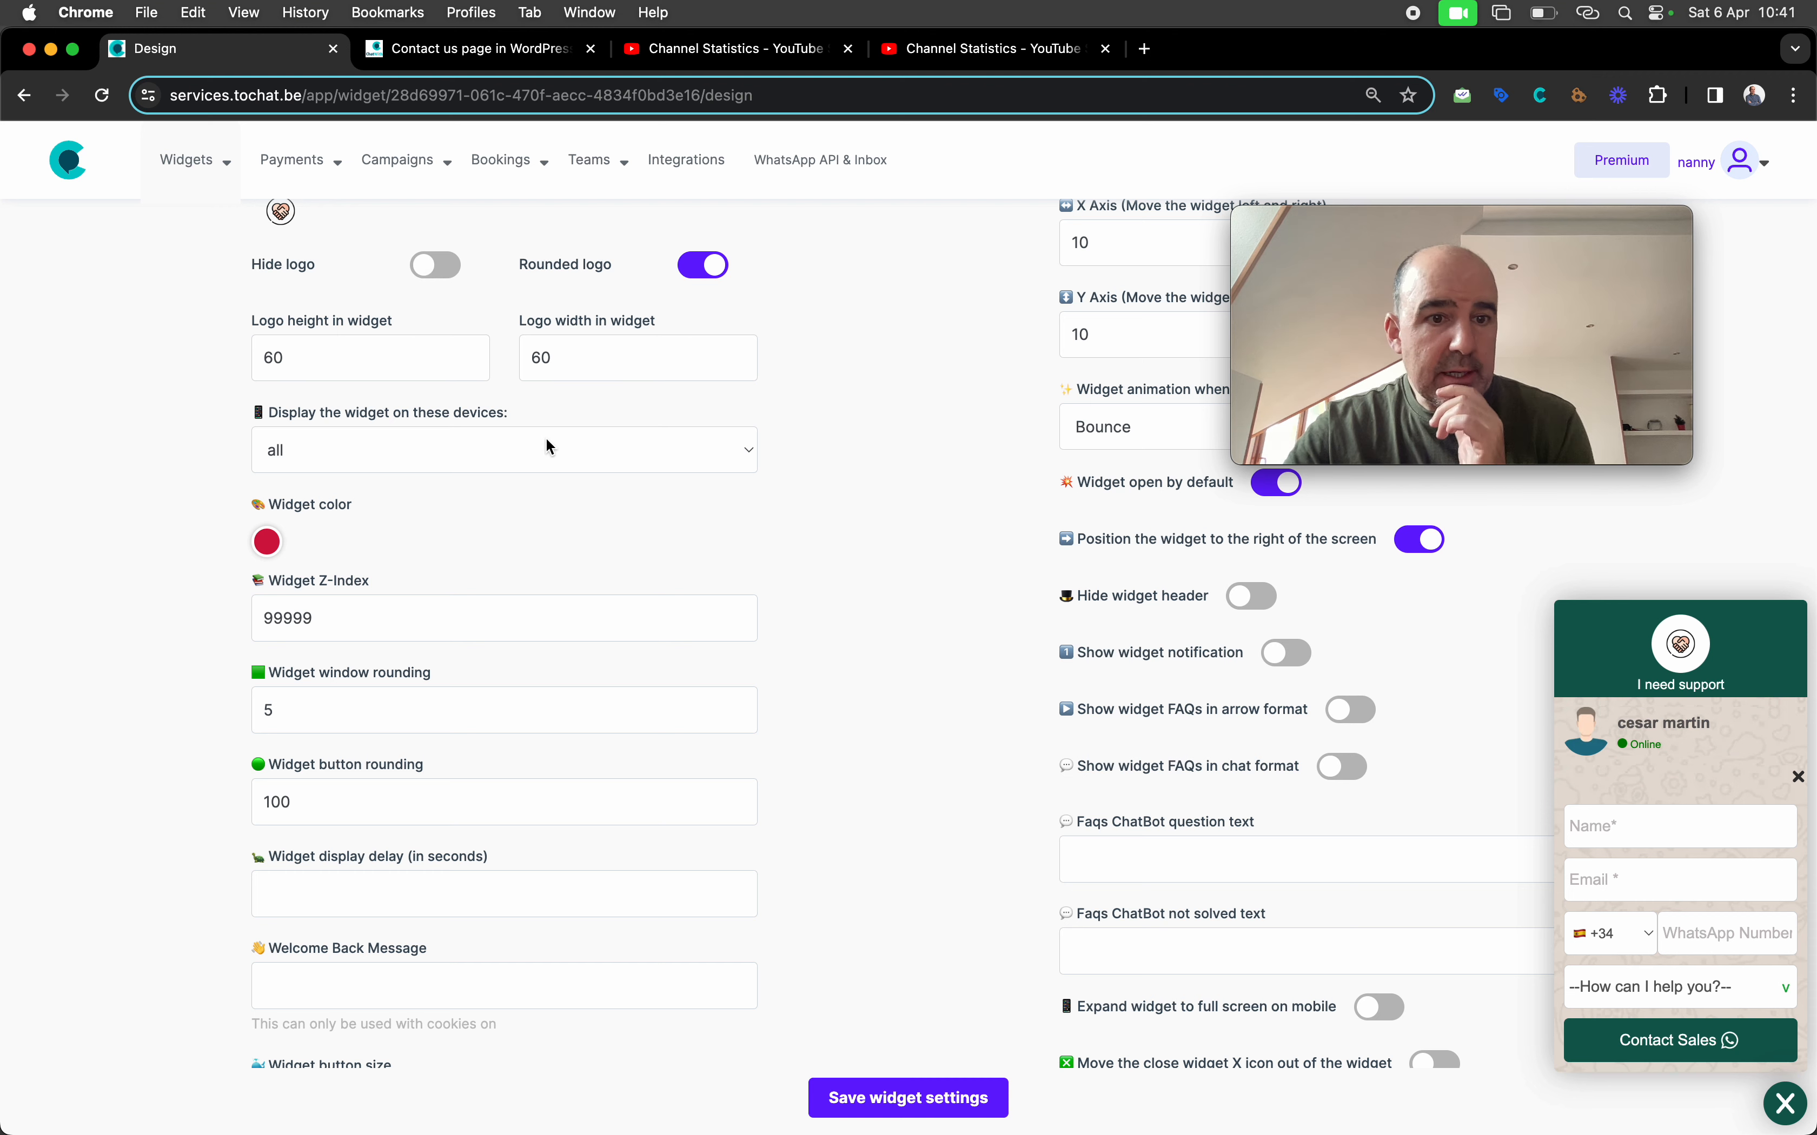
scroll(546, 438, down, 4)
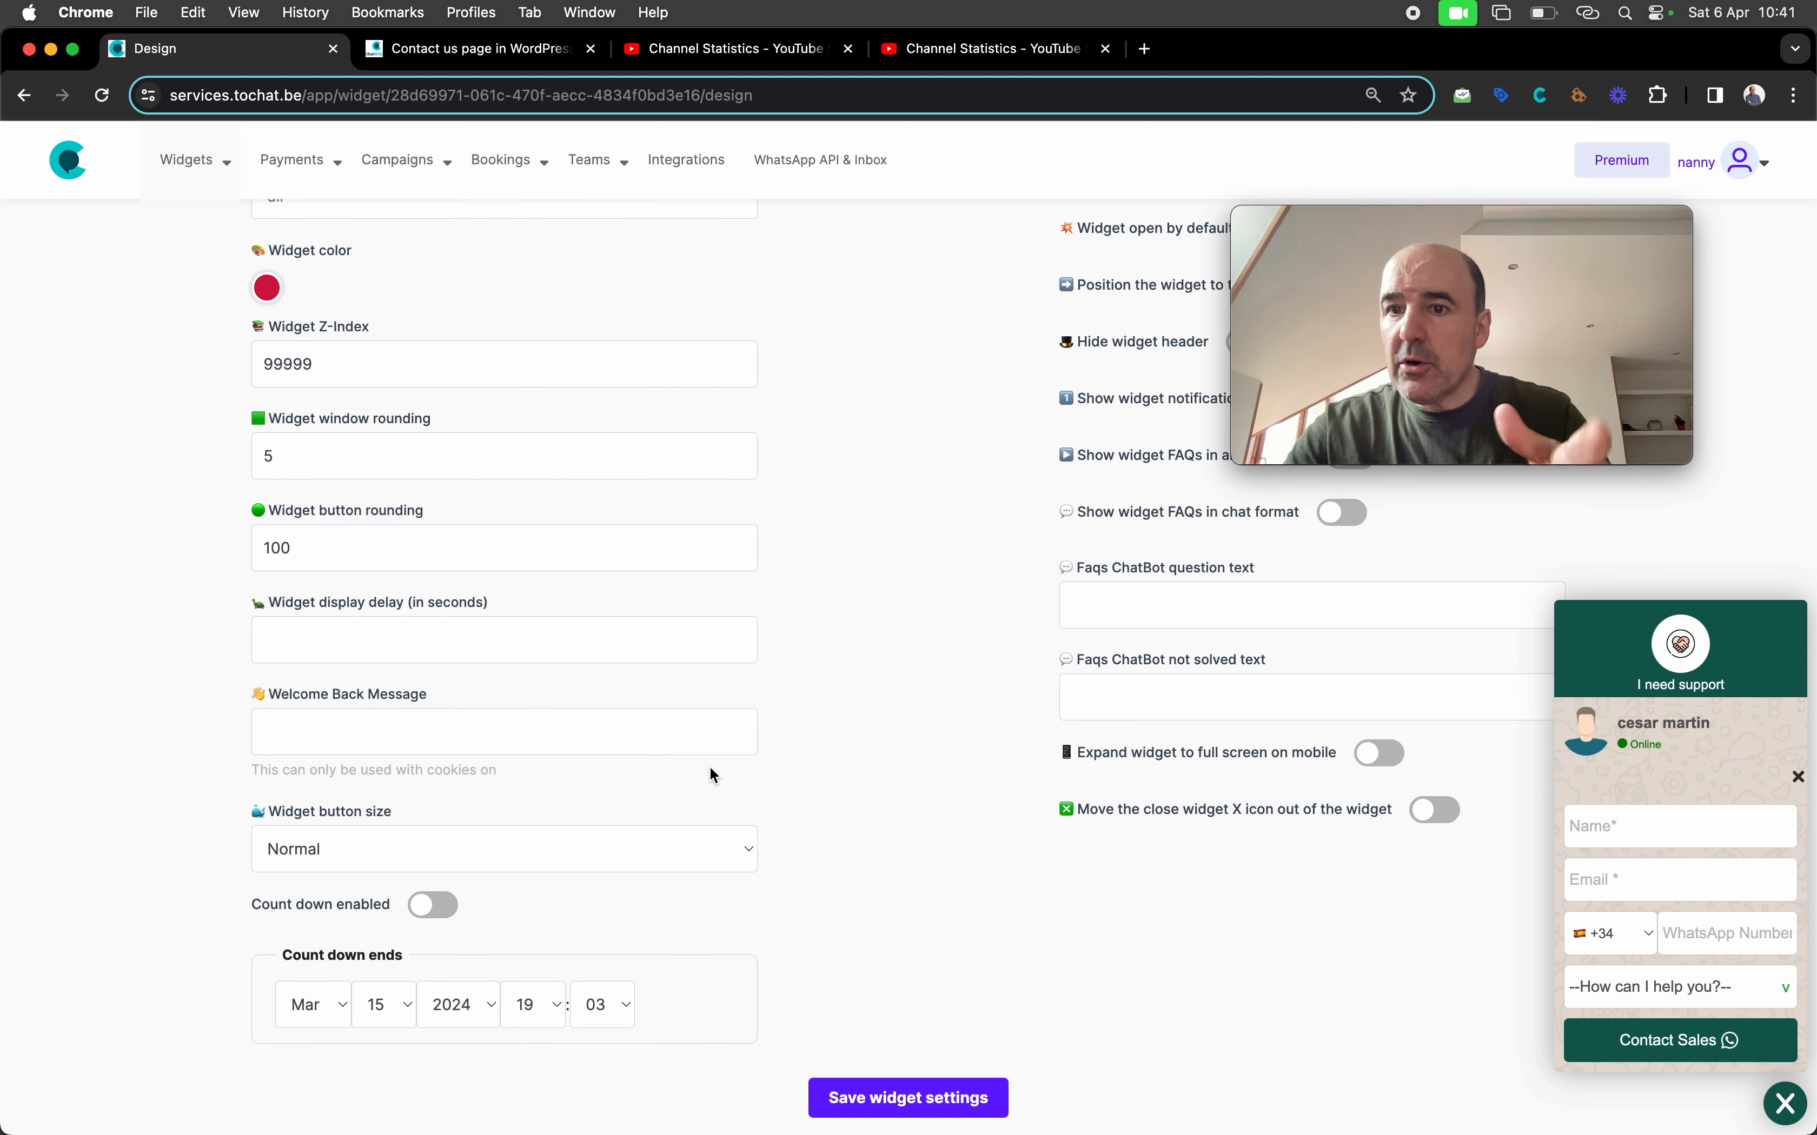
scroll(861, 794, up, 7)
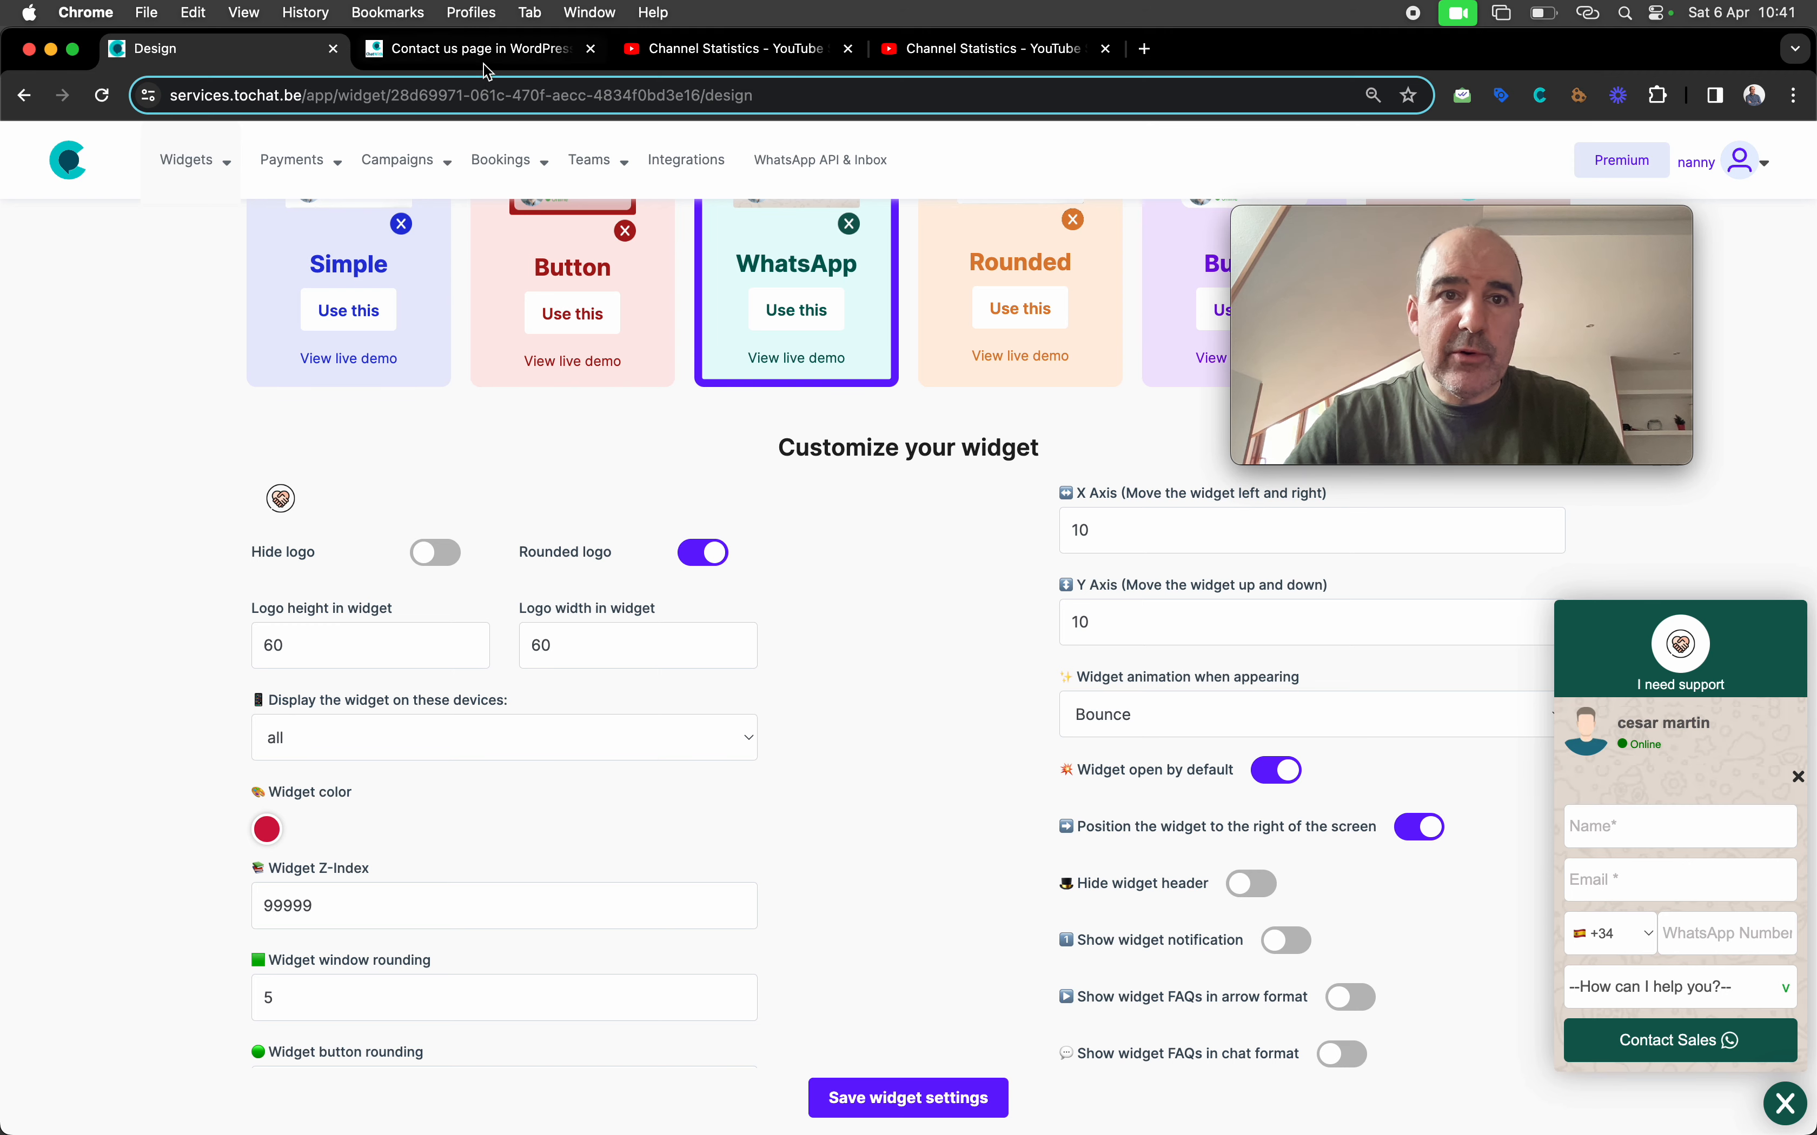
click(481, 52)
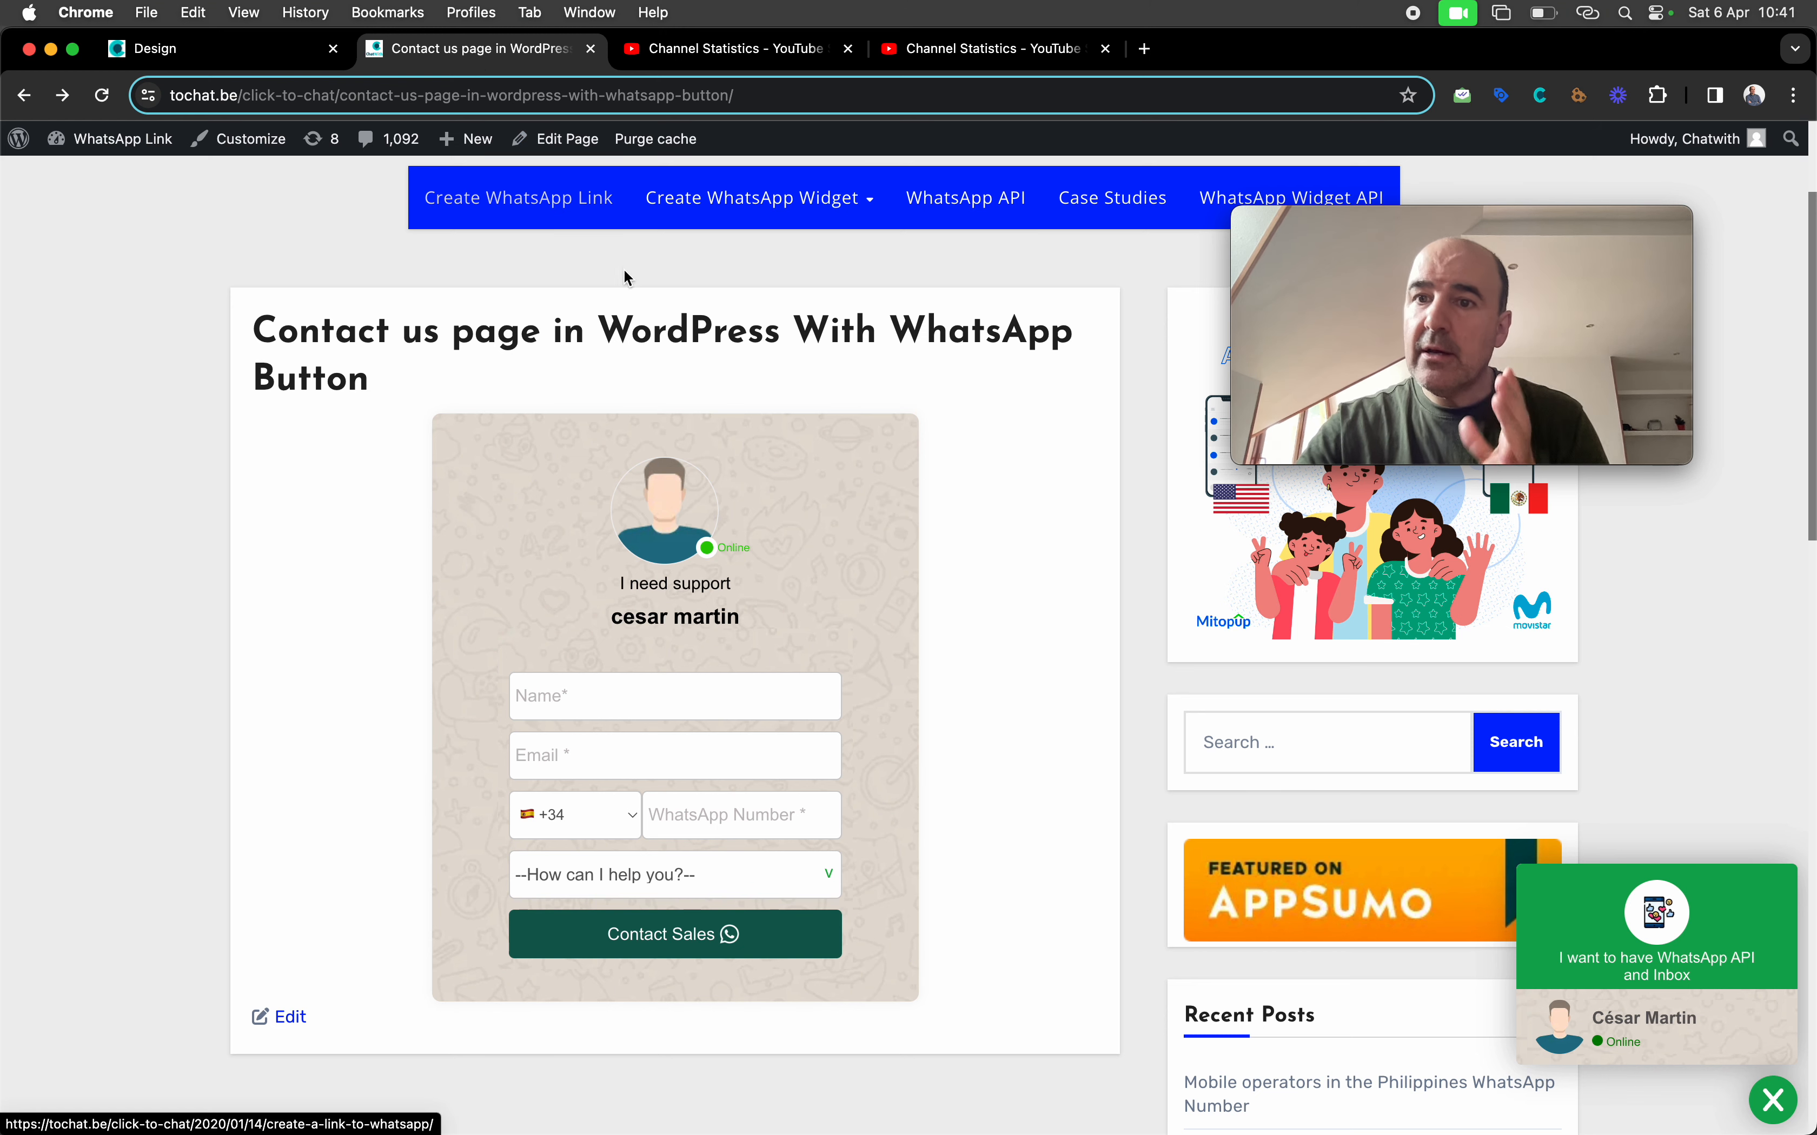
scroll(799, 571, up, 3)
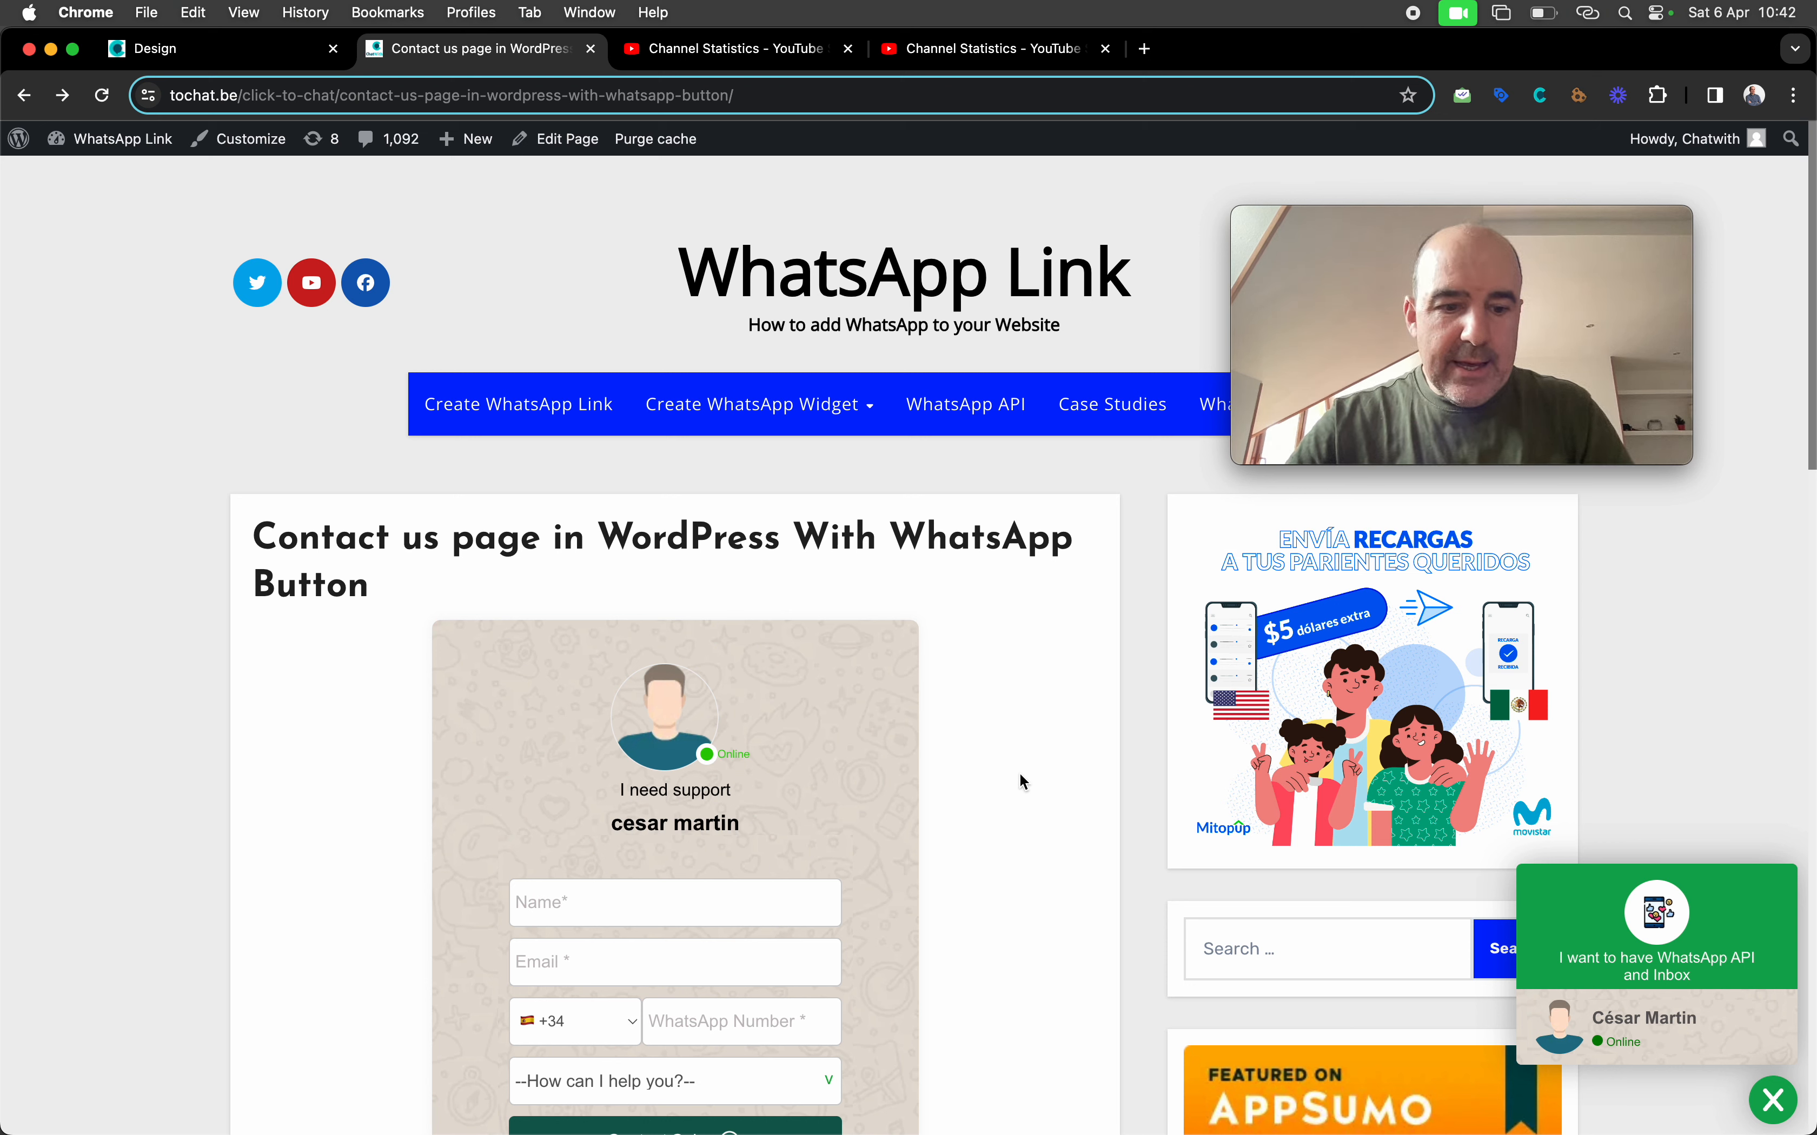
Preview the page as an iPhone 12 Pro, collapse the chat popup, then close DevTools
right_click(995, 670)
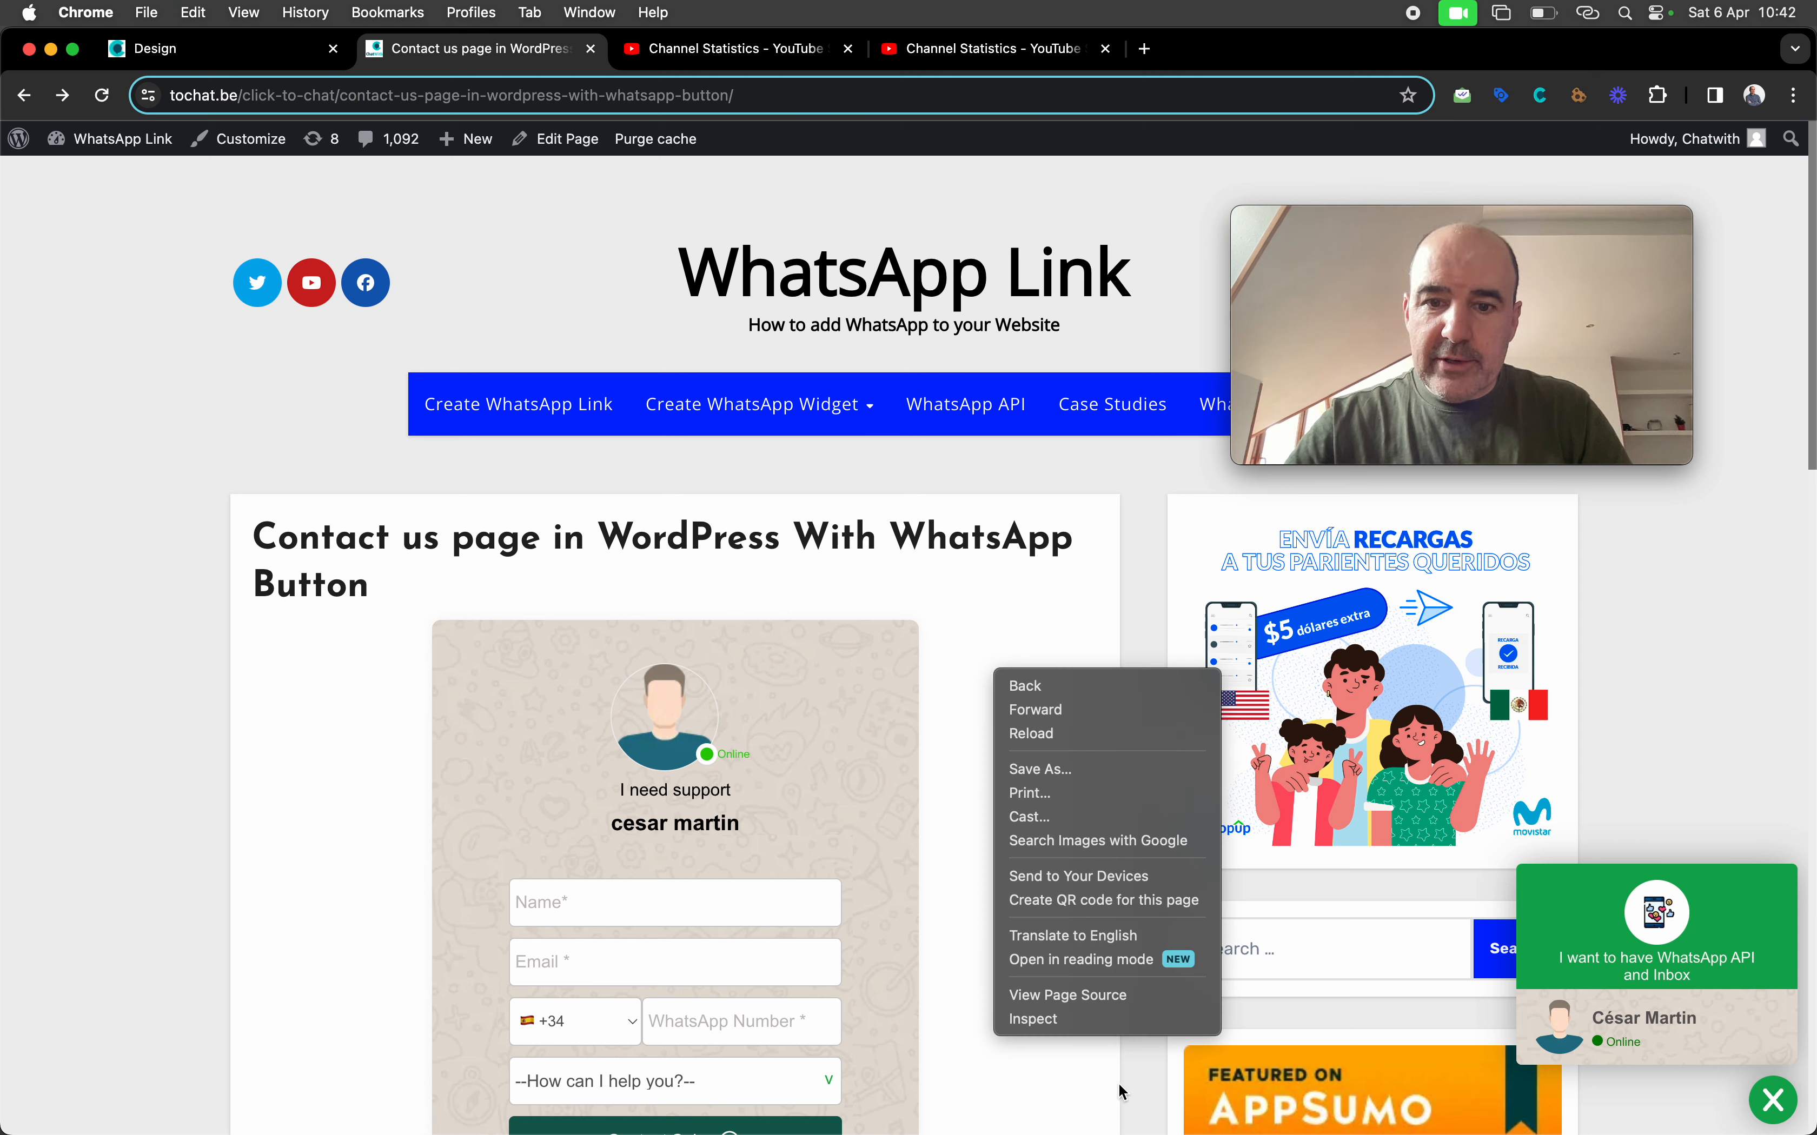
click(1100, 1030)
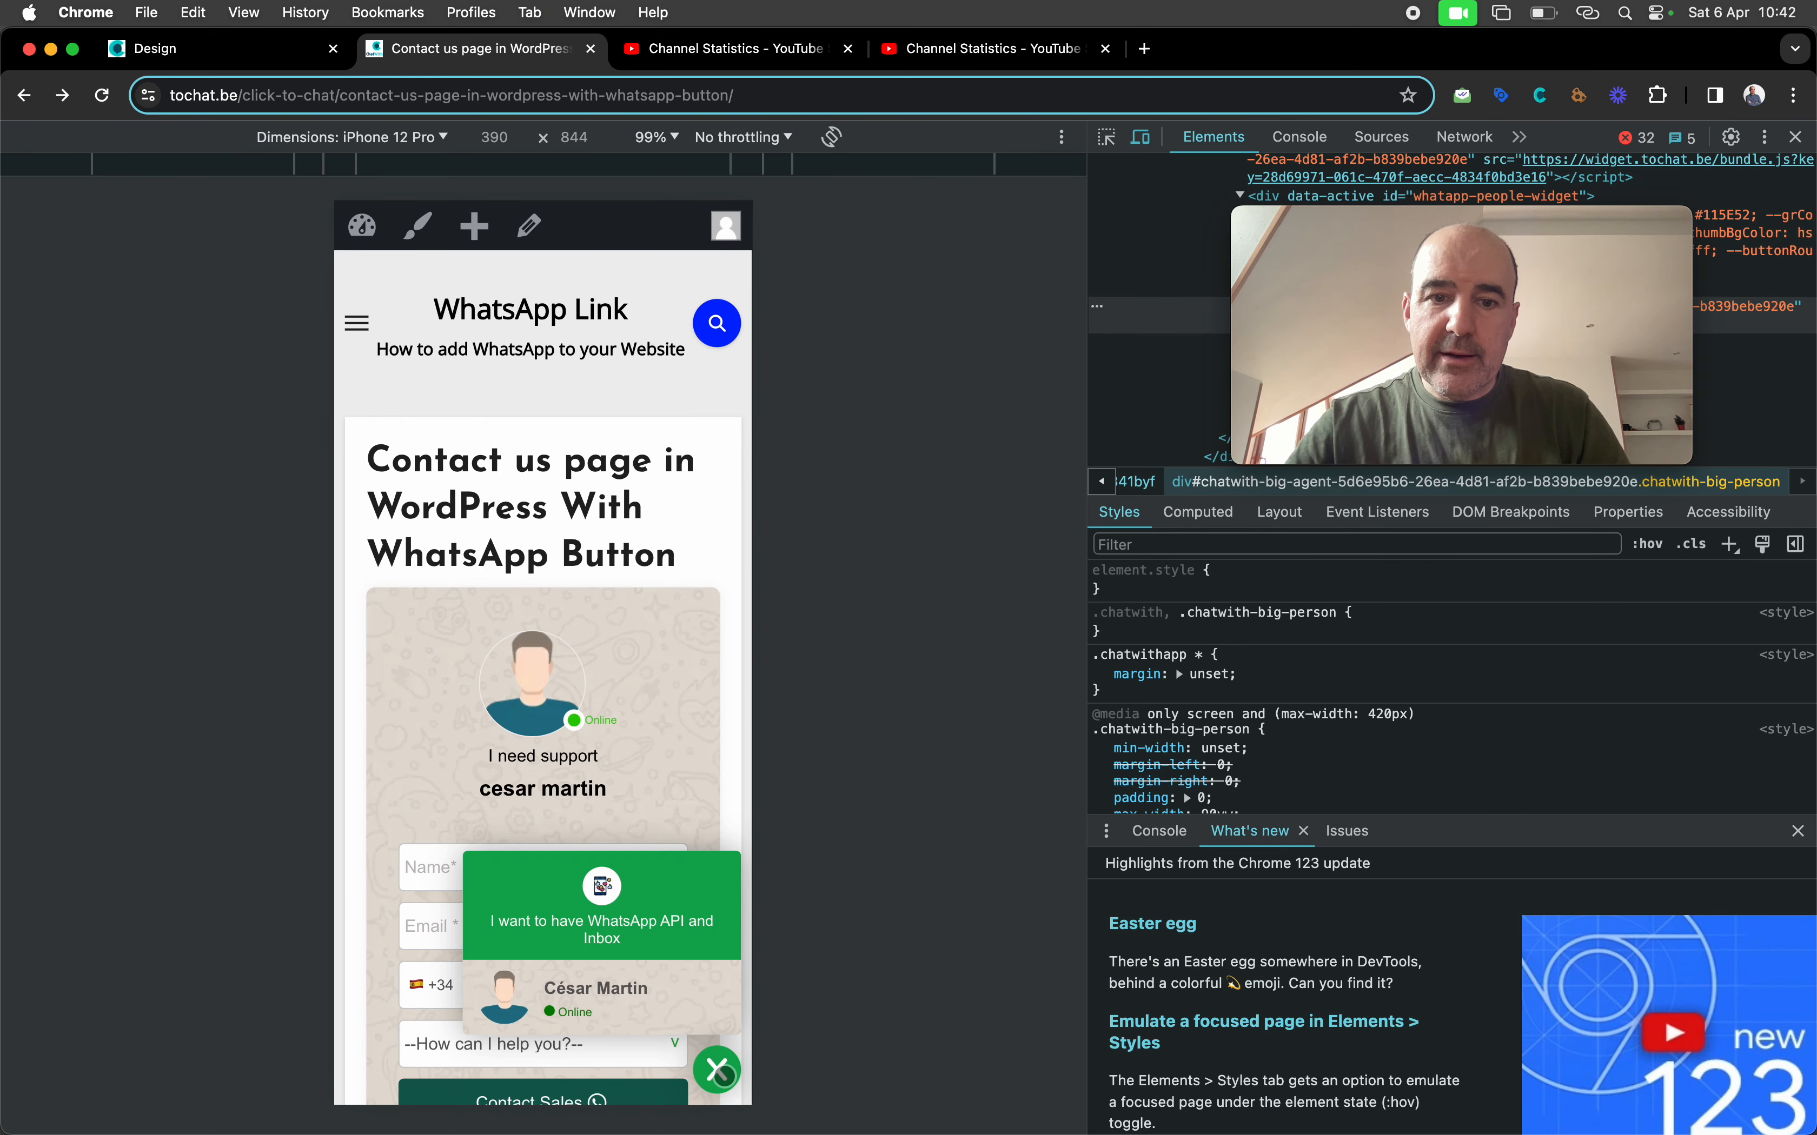
click(717, 1070)
scroll(640, 787, down, 7)
scroll(640, 787, up, 7)
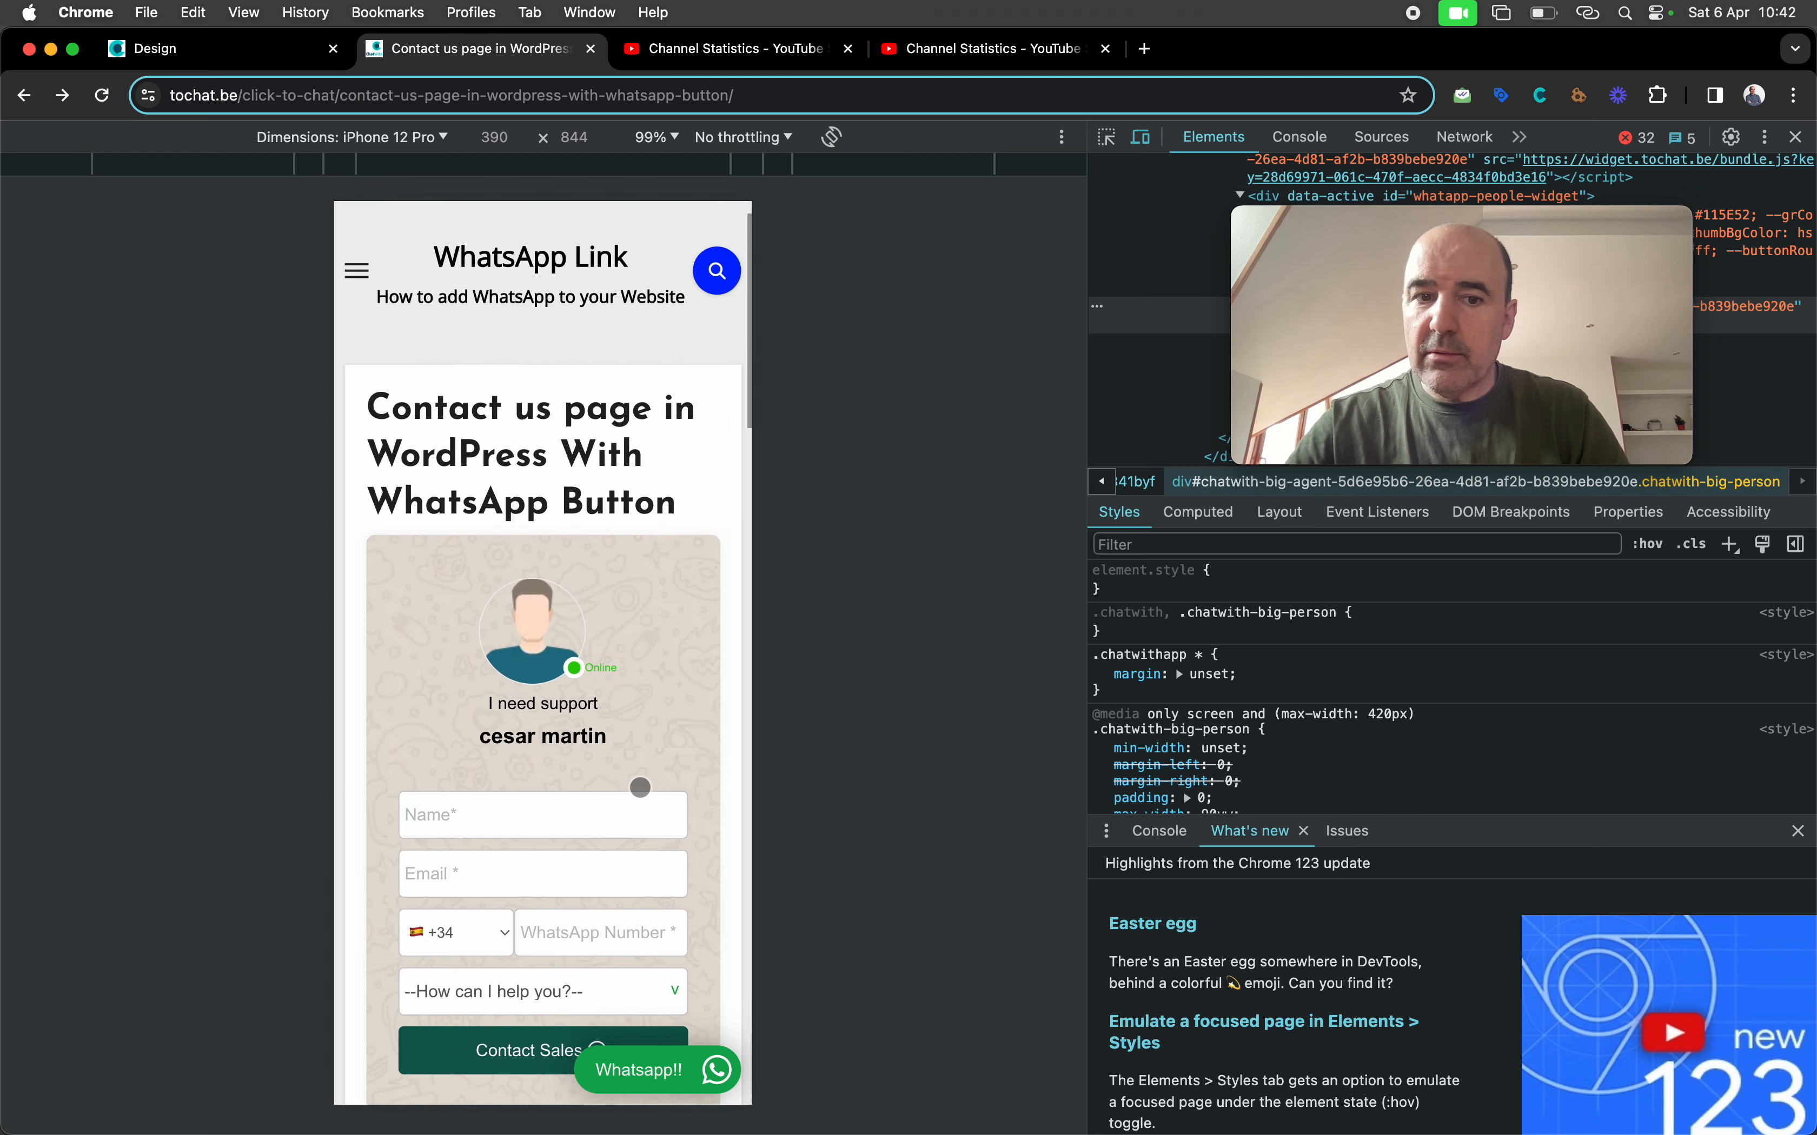
scroll(640, 787, up, 2)
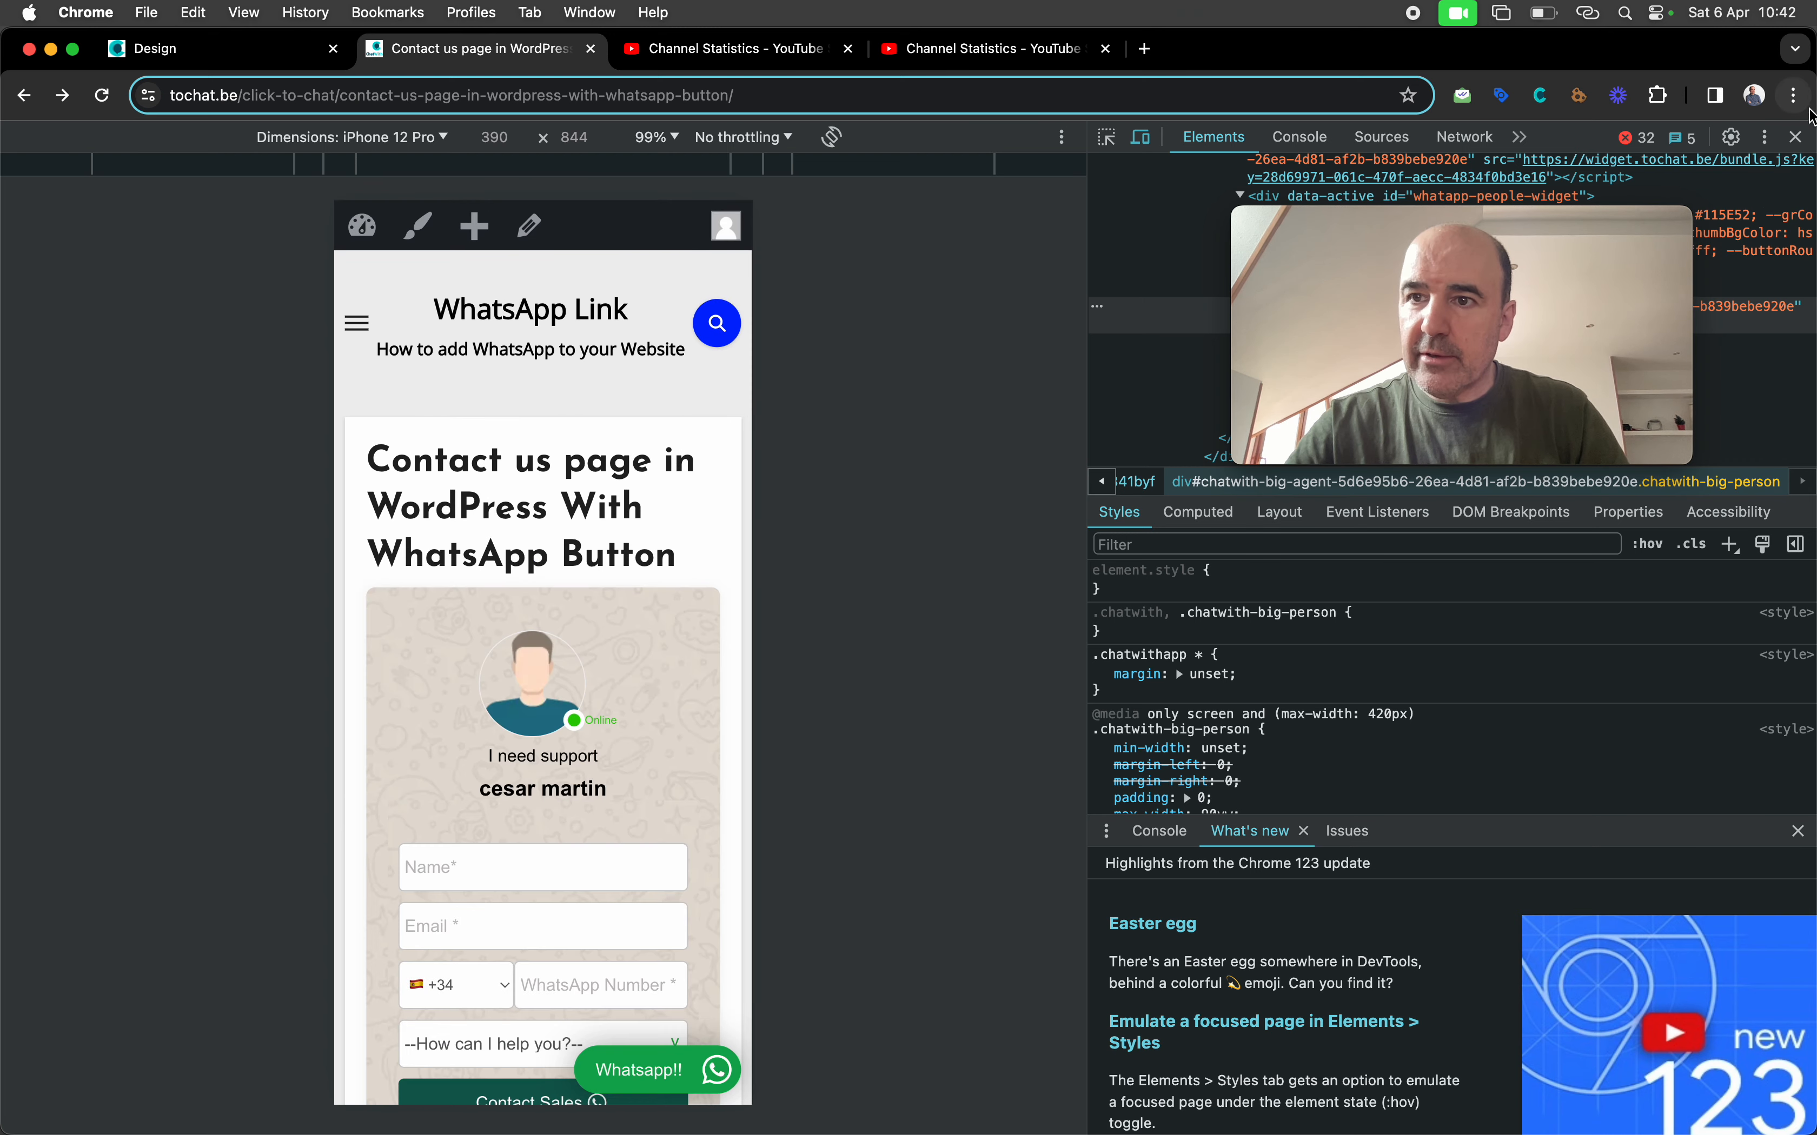
click(1796, 137)
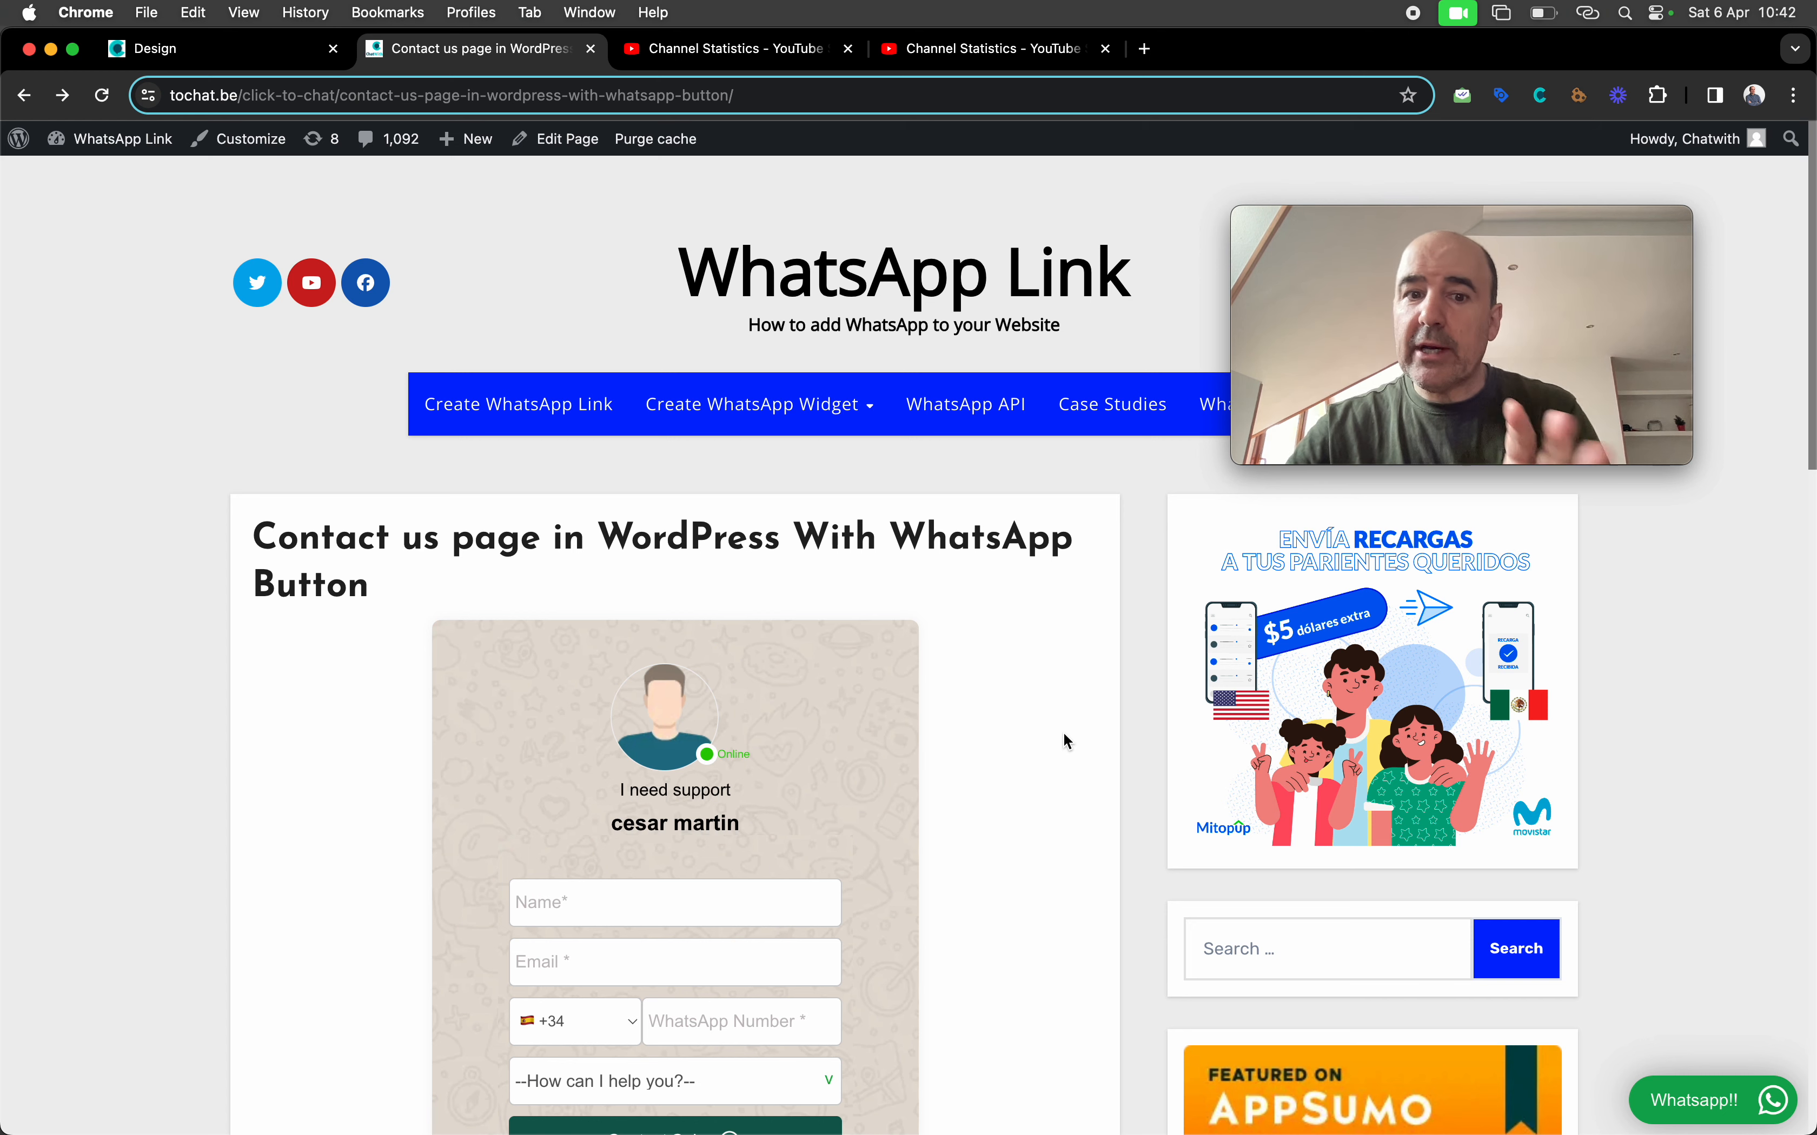
scroll(1063, 734, down, 4)
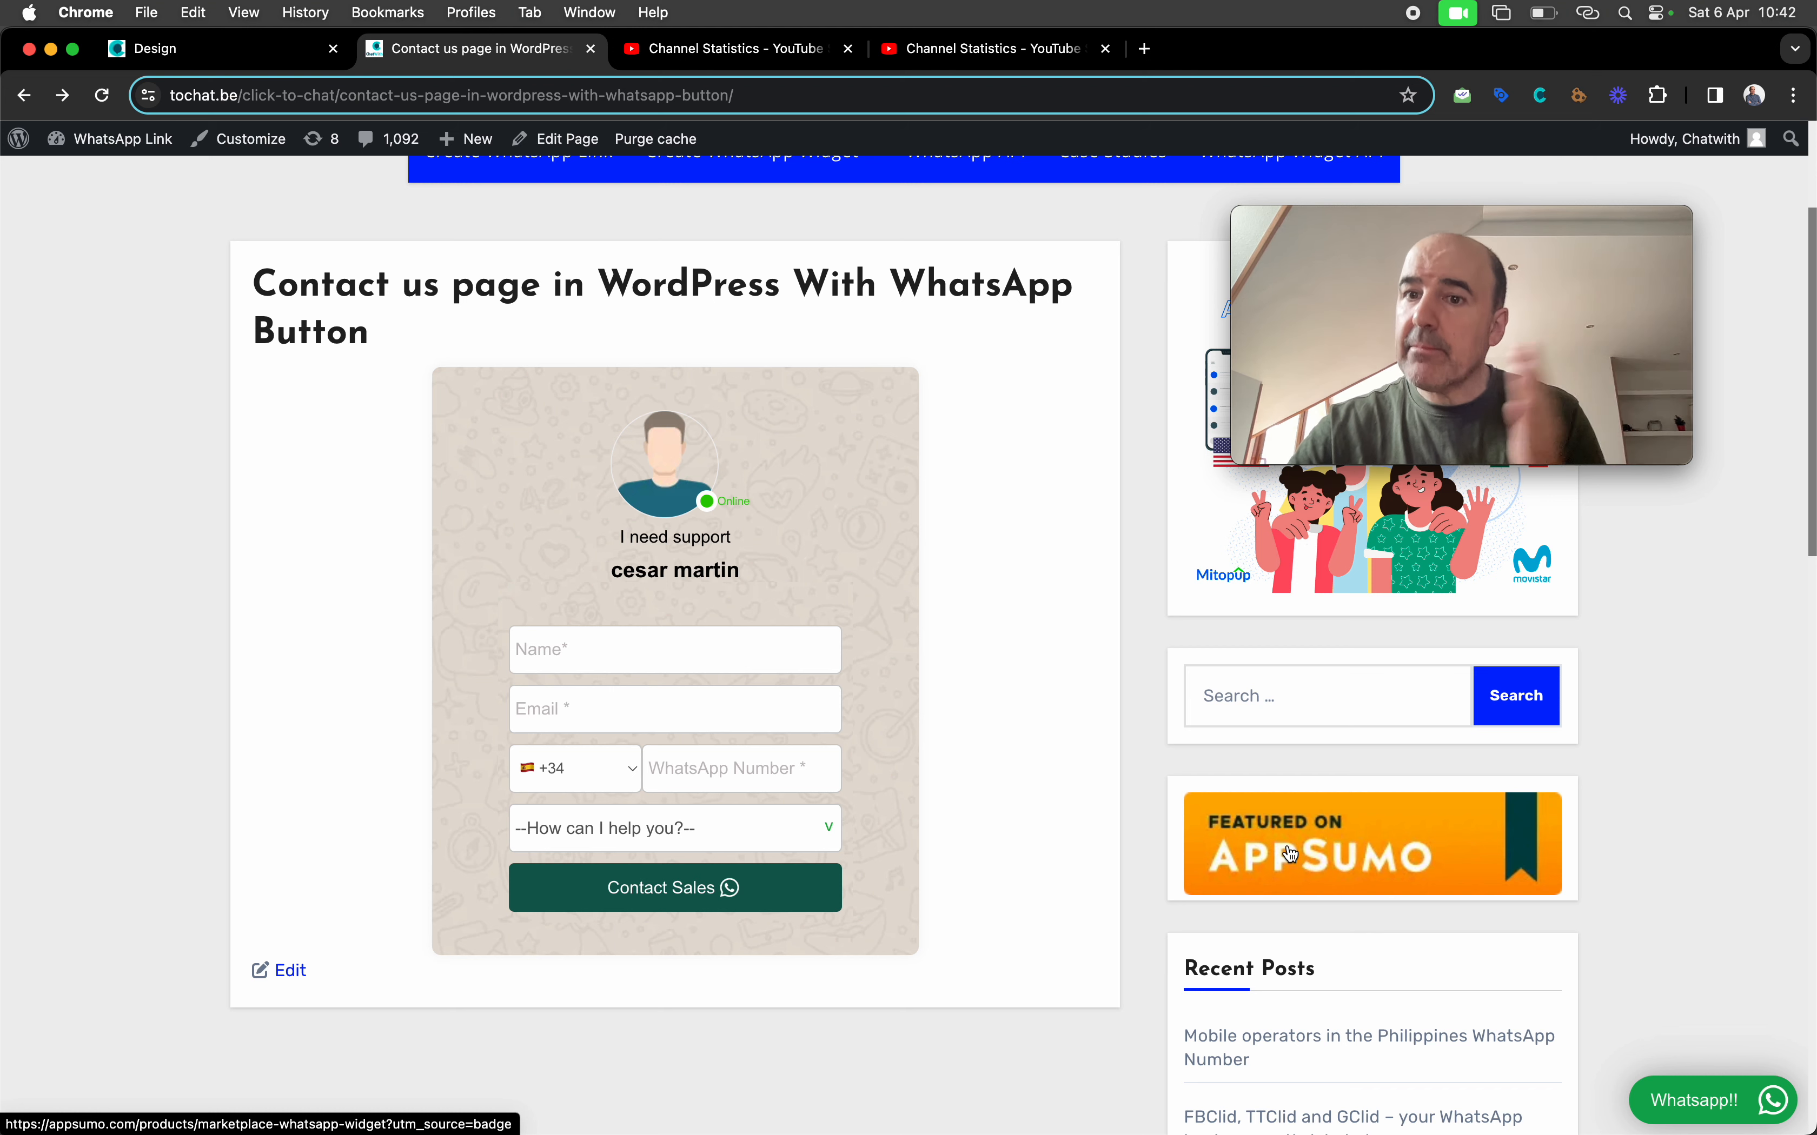
scroll(1152, 797, up, 5)
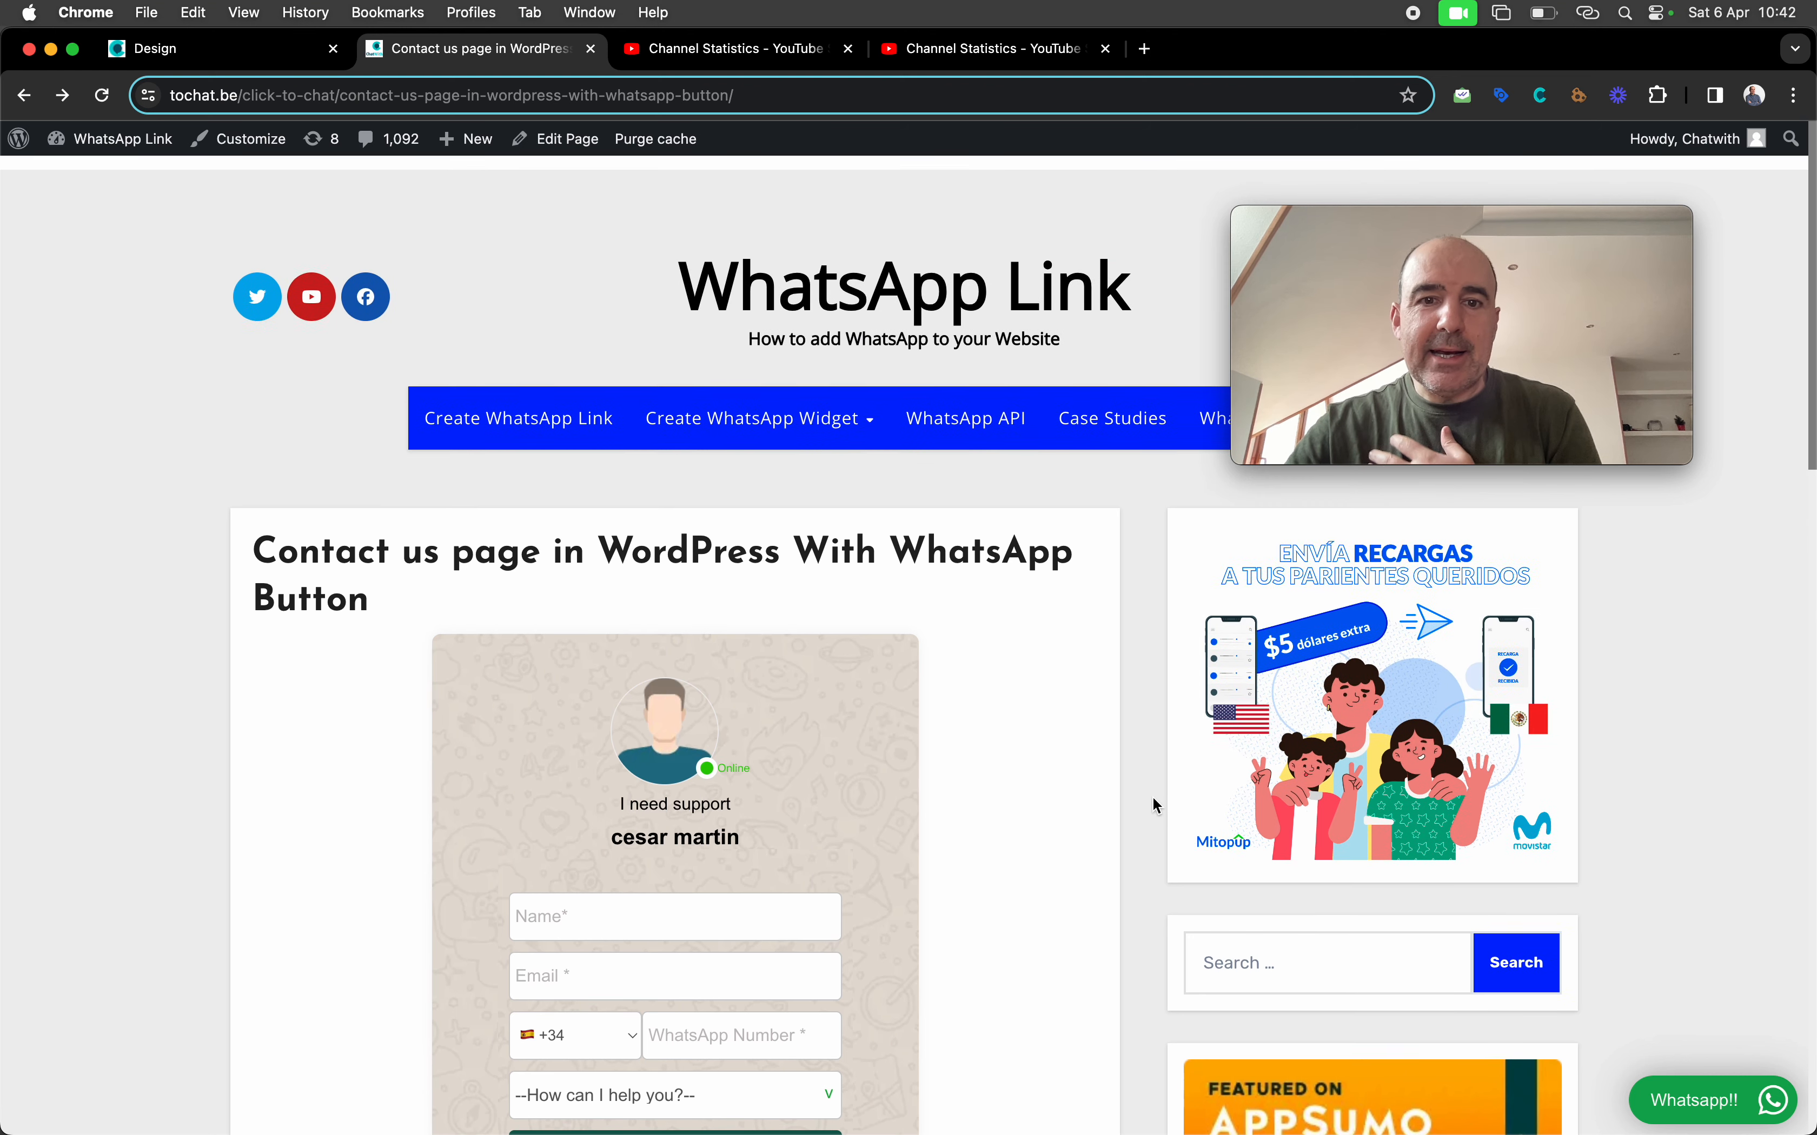